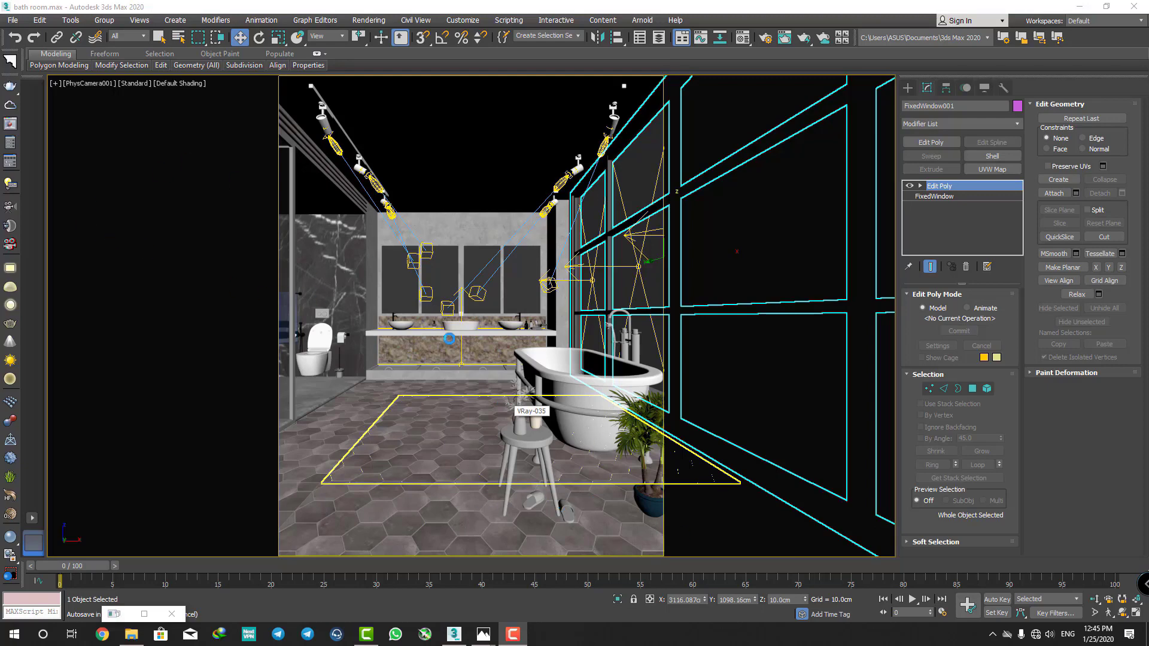
- Select the scene's physical camera from the PhysCamera001 viewport label menu
{"action": "left_click", "coordinate": [105, 84]}
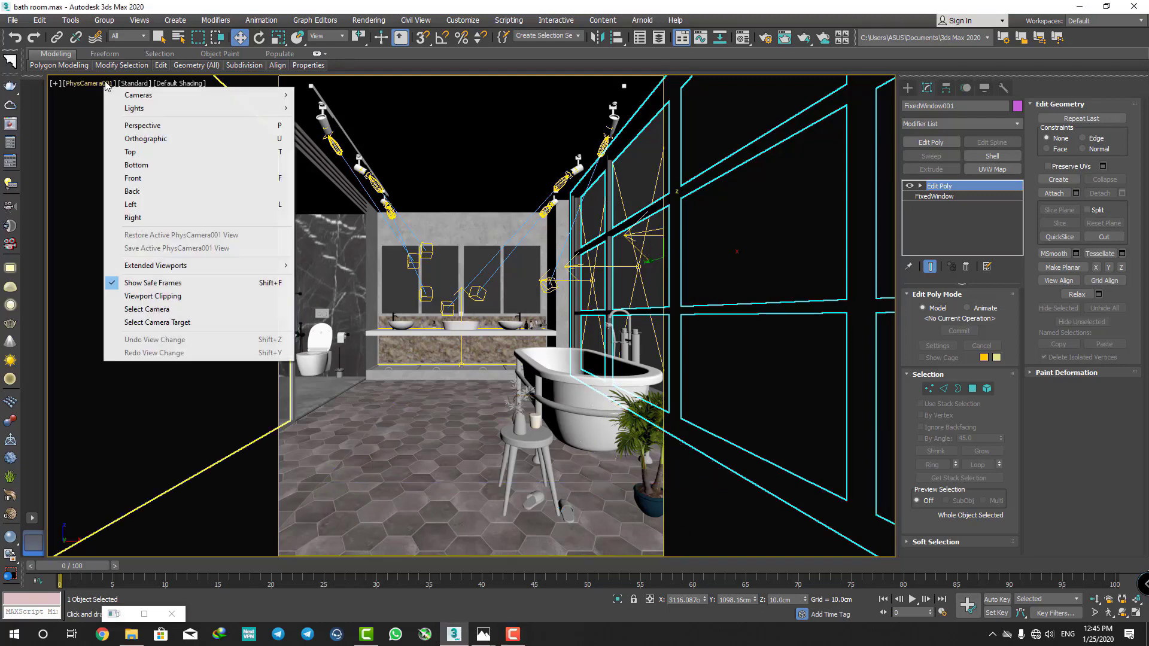
{"action": "left_click", "coordinate": [132, 309]}
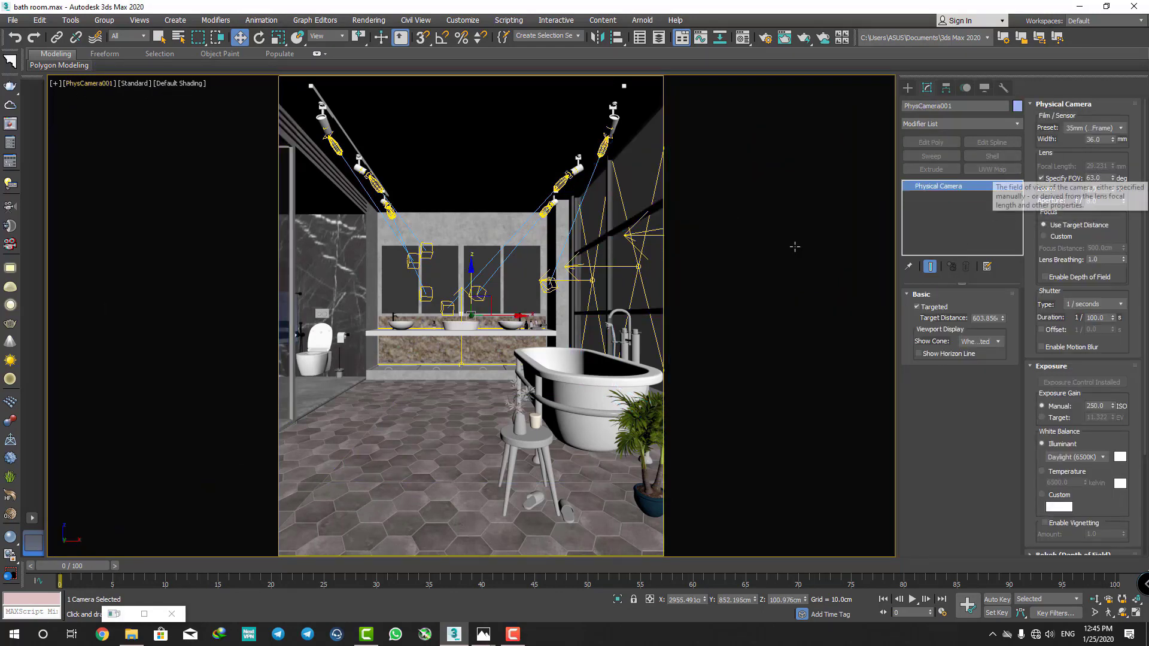
{"action": "left_click", "coordinate": [507, 482]}
- Orbit a wireframe perspective view to locate the camera above the tiled floor
{"action": "key", "text": "p"}
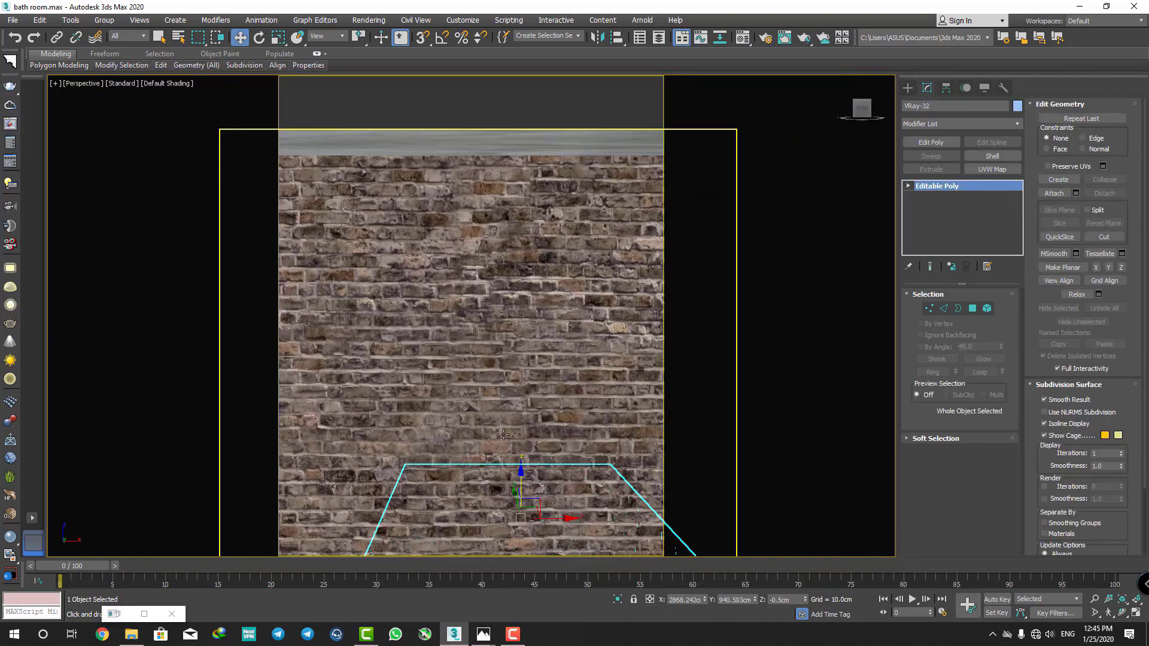
{"action": "mouse_move", "coordinate": [503, 435]}
{"action": "middle_mouse_down", "text": "alt"}
{"action": "mouse_move", "coordinate": [457, 433]}
{"action": "mouse_move", "coordinate": [500, 380]}
{"action": "middle_mouse_up", "text": "alt"}
{"action": "key", "text": "F3"}
{"action": "left_click", "coordinate": [500, 379]}
{"action": "scroll", "coordinate": [499, 378], "scroll_direction": "up", "scroll_amount": 2}
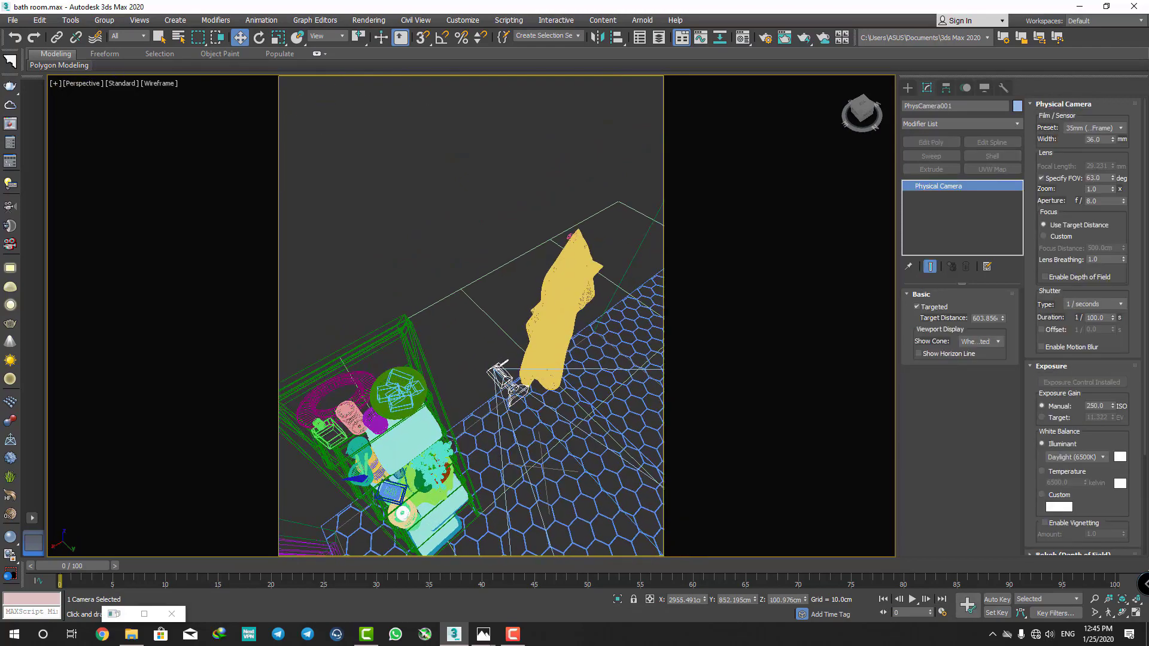
{"action": "scroll", "coordinate": [500, 378], "scroll_direction": "up", "scroll_amount": 2}
{"action": "middle_click_drag", "start_coordinate": [503, 380], "coordinate": [551, 391], "text": "alt"}
{"action": "scroll", "coordinate": [549, 409], "scroll_direction": "up", "scroll_amount": 3}
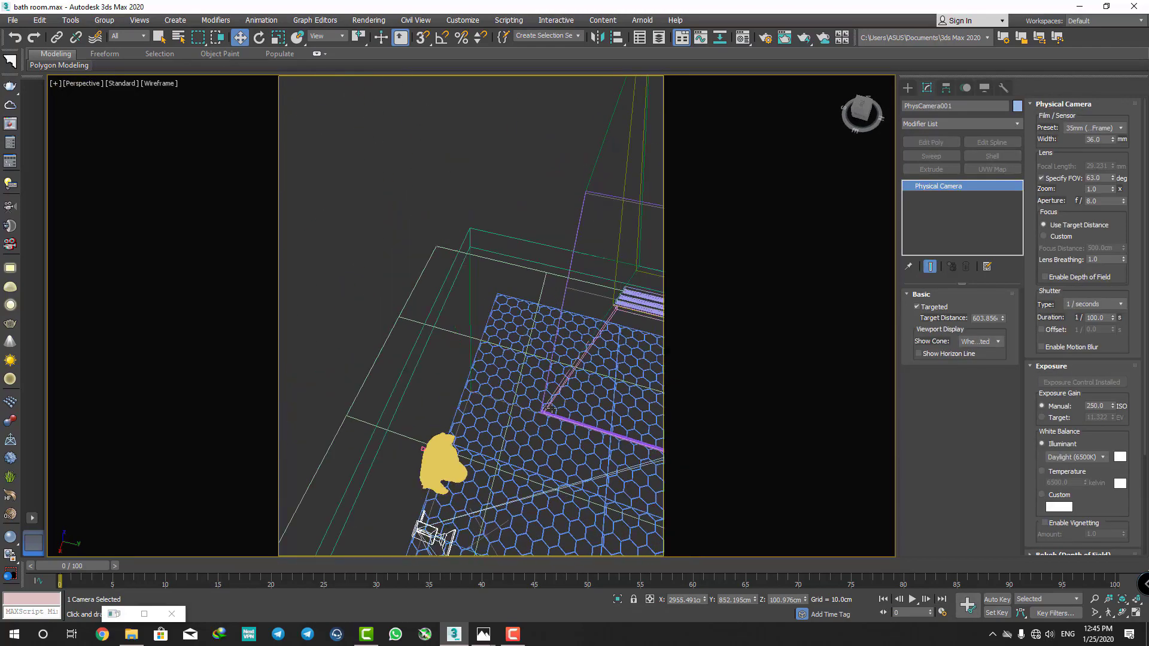
- Return to the shaded PhysCamera001 view of the bathroom
{"action": "key", "text": "c"}
{"action": "key", "text": "F3"}
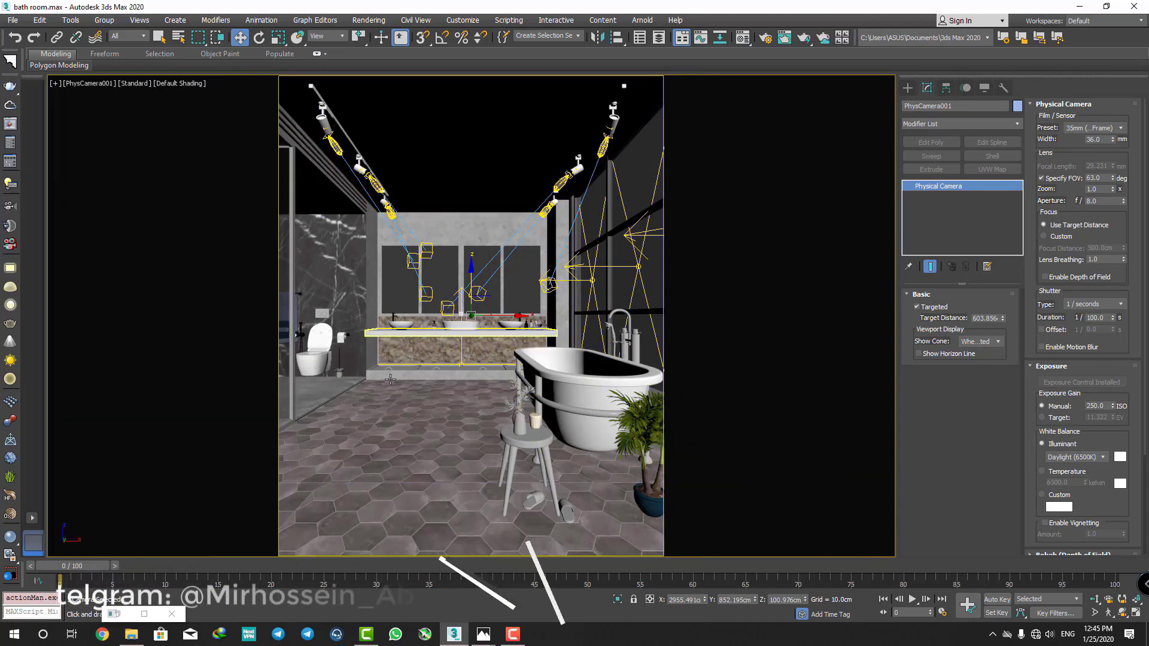
{"action": "left_click", "coordinate": [368, 19]}
- In Render Setup, set V-Ray Max. subdivs to 100 and Light cache subdivs to 500
{"action": "left_click", "coordinate": [386, 84]}
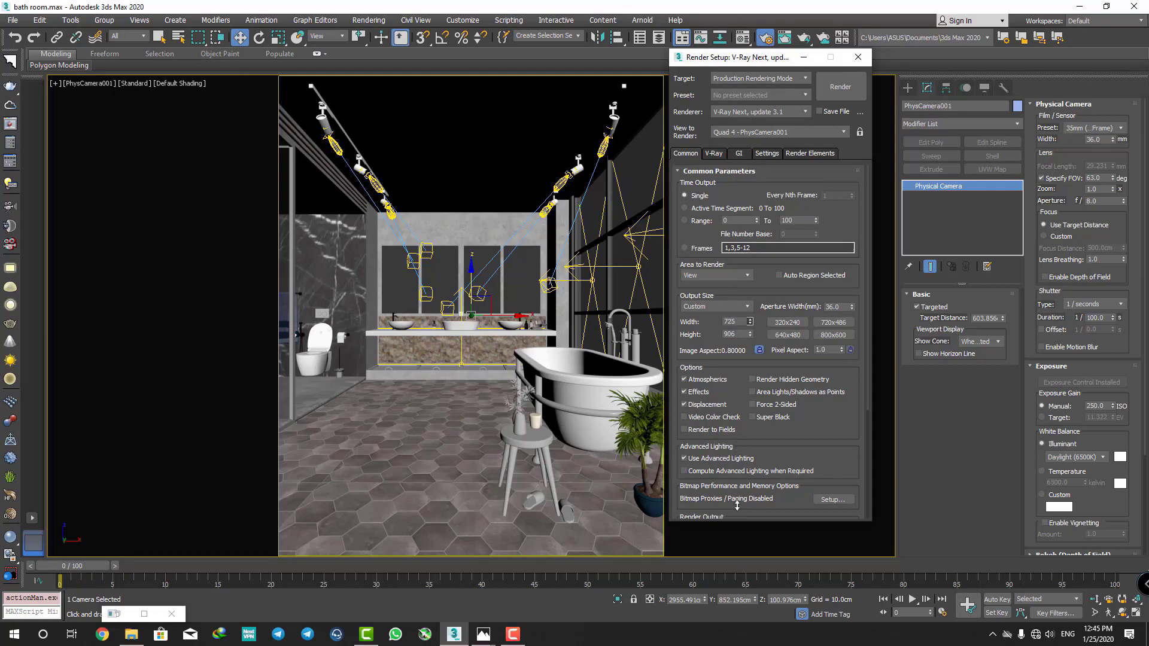
{"action": "left_click", "coordinate": [717, 154]}
{"action": "double_click", "coordinate": [748, 333]}
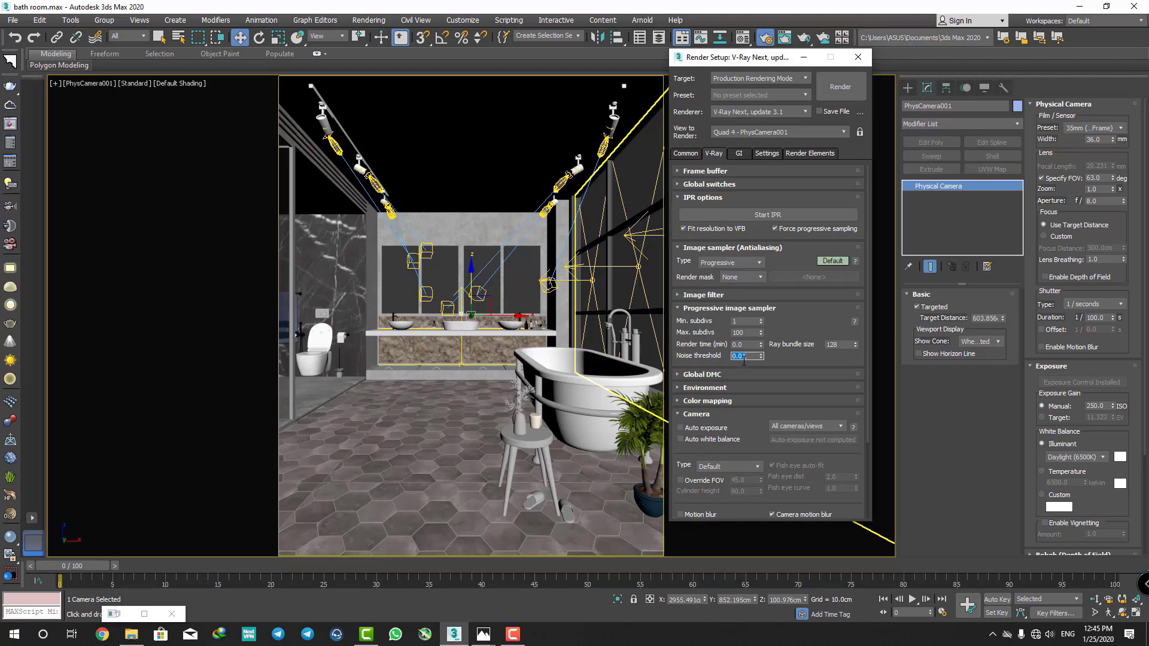
{"action": "left_click", "coordinate": [741, 154]}
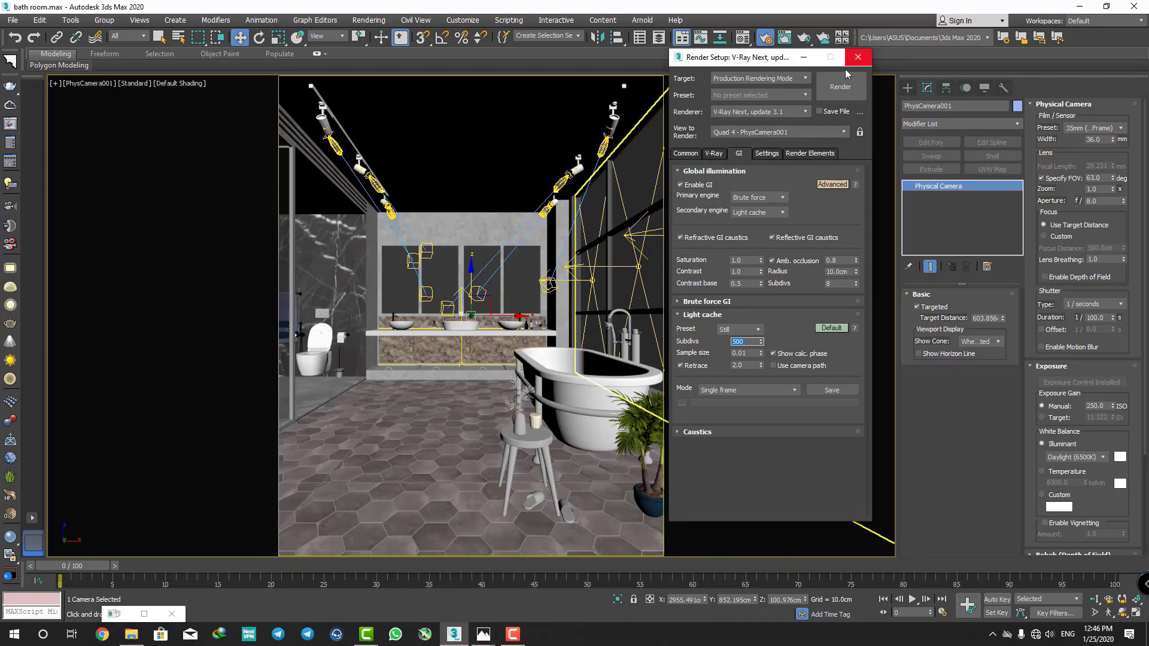
- Select VRay-32 and orbit a free perspective view around the outside of the bathroom
{"action": "left_click", "coordinate": [408, 405]}
{"action": "key", "text": "p"}
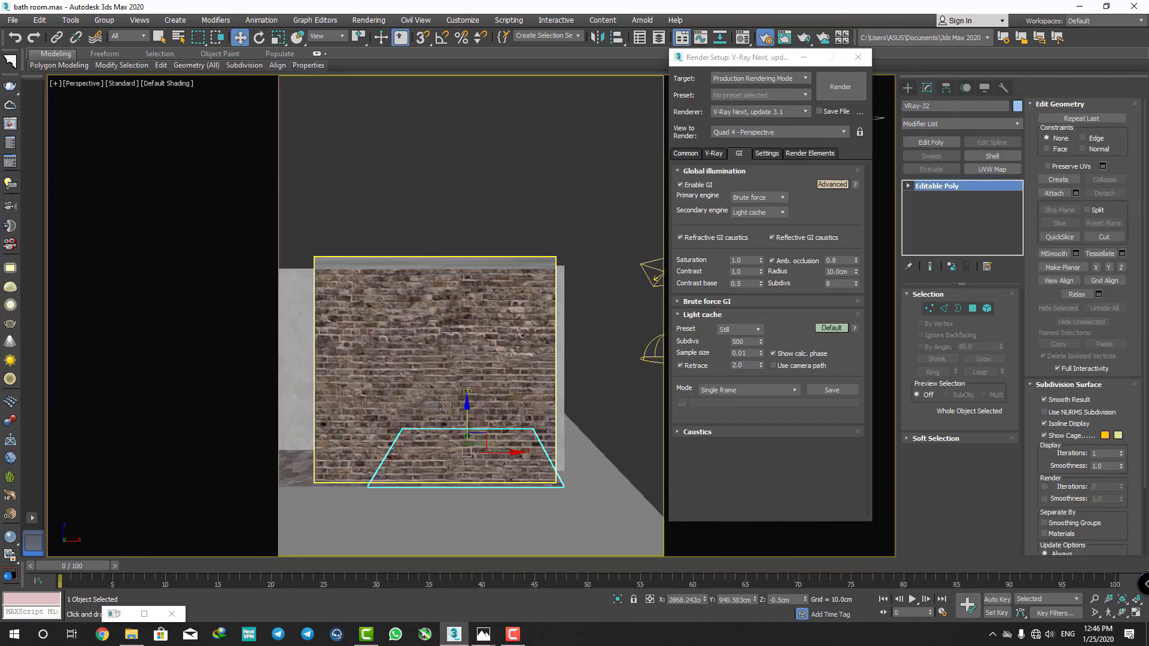
{"action": "mouse_move", "coordinate": [441, 406]}
{"action": "middle_mouse_down", "text": "alt"}
{"action": "mouse_move", "coordinate": [417, 408]}
{"action": "mouse_move", "coordinate": [466, 315]}
{"action": "middle_mouse_up", "text": "alt"}
{"action": "scroll", "coordinate": [467, 316], "scroll_direction": "up", "scroll_amount": 3}
{"action": "scroll", "coordinate": [466, 316], "scroll_direction": "up", "scroll_amount": 3}
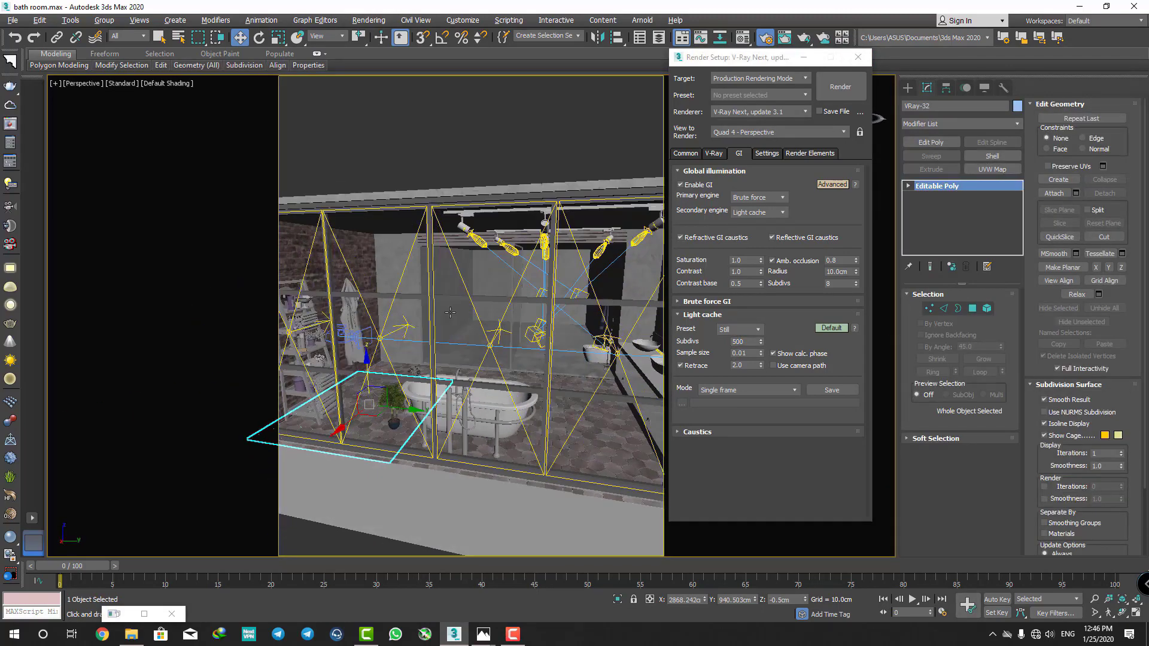
{"action": "scroll", "coordinate": [466, 315], "scroll_direction": "up", "scroll_amount": 3}
{"action": "scroll", "coordinate": [466, 316], "scroll_direction": "down", "scroll_amount": 3}
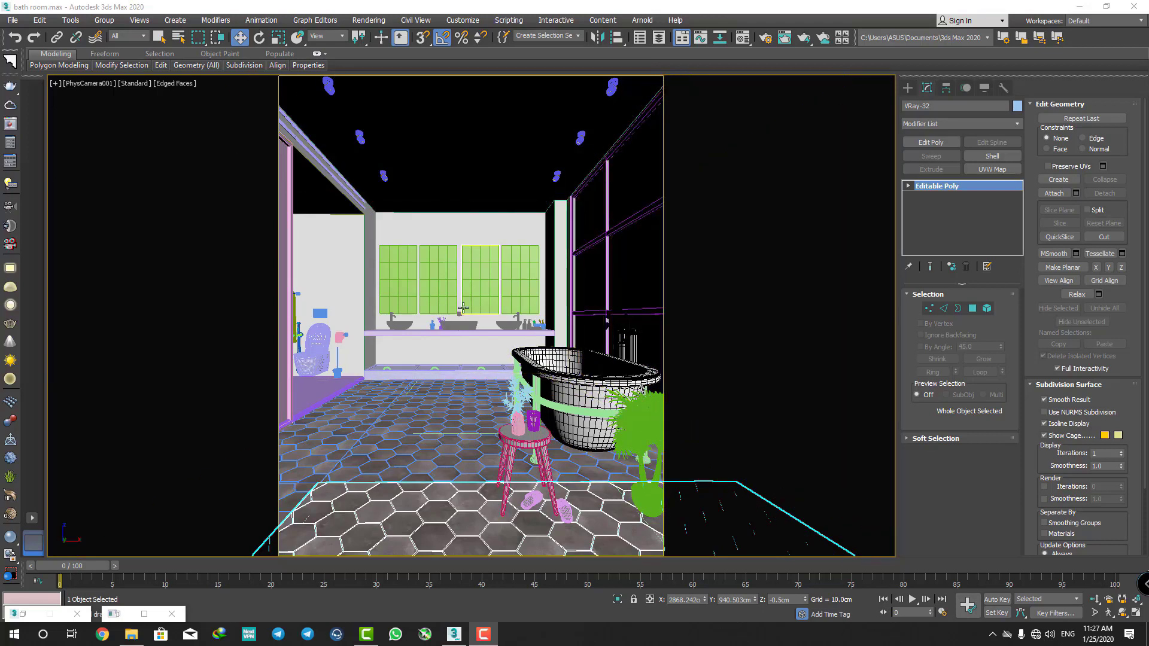
- Select the stool and orbit a wireframe perspective to an elevated overview of the bathroom
{"action": "left_click", "coordinate": [529, 426]}
{"action": "key", "text": "p"}
{"action": "key", "text": "z"}
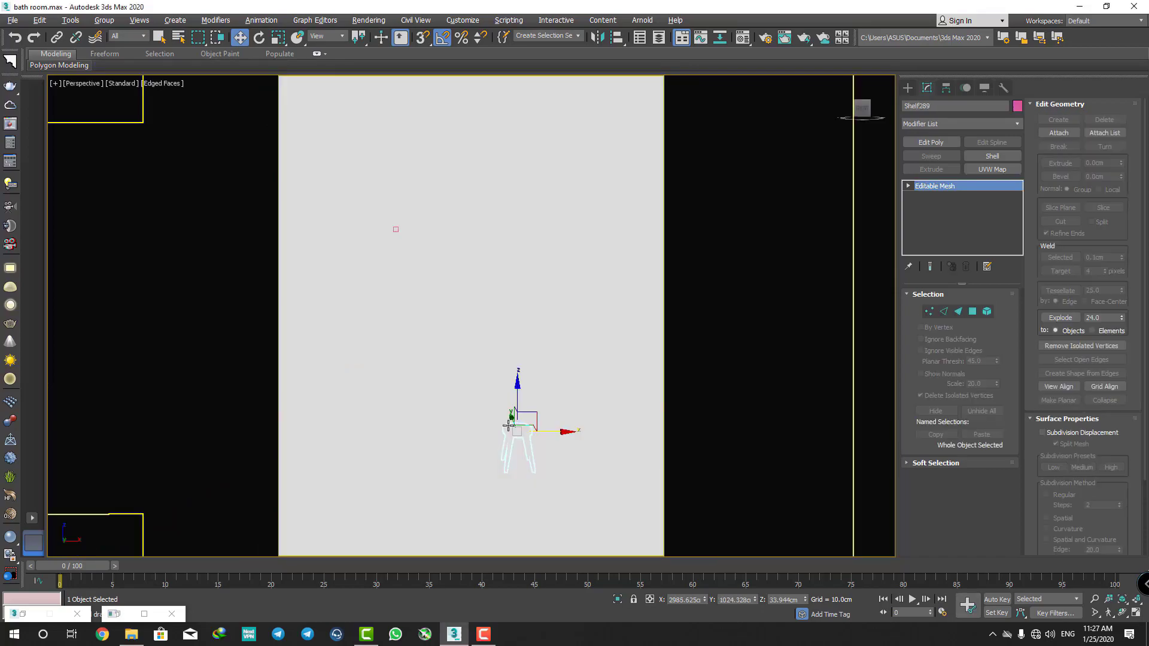
{"action": "key", "text": "F3"}
{"action": "scroll", "coordinate": [437, 442], "scroll_direction": "down", "scroll_amount": 10}
{"action": "mouse_move", "coordinate": [437, 443]}
{"action": "middle_mouse_down", "text": "alt"}
{"action": "mouse_move", "coordinate": [371, 437]}
{"action": "mouse_move", "coordinate": [439, 346]}
{"action": "mouse_move", "coordinate": [581, 398]}
{"action": "mouse_move", "coordinate": [545, 359]}
{"action": "middle_mouse_up", "text": "alt"}
{"action": "scroll", "coordinate": [542, 347], "scroll_direction": "up", "scroll_amount": 3}
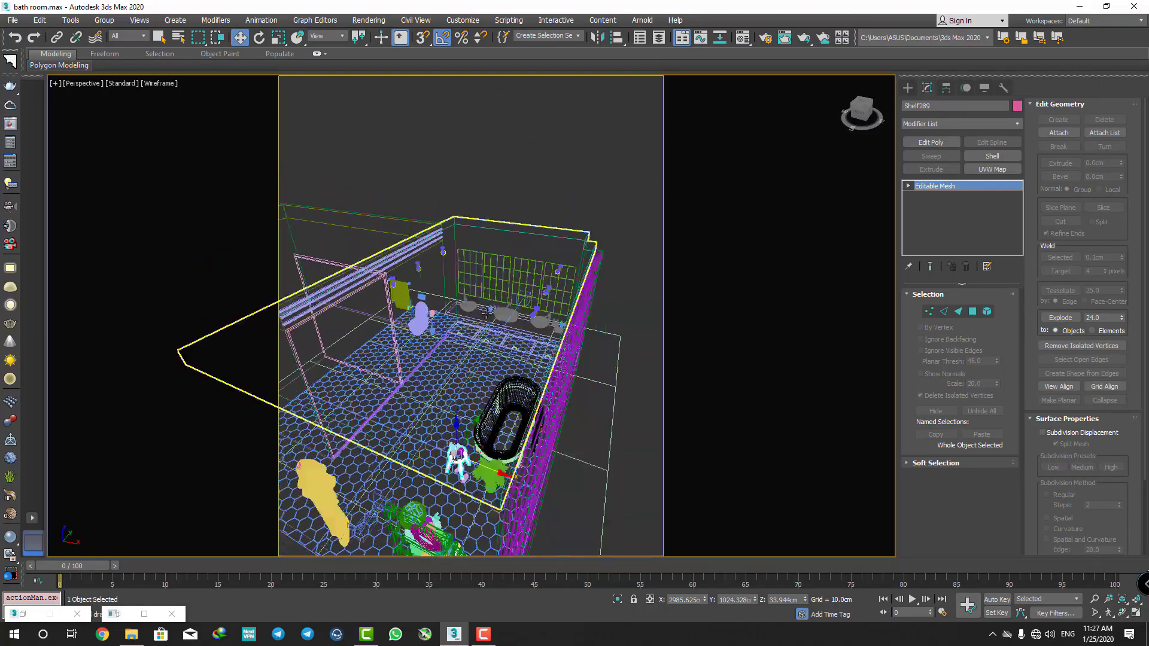
{"action": "scroll", "coordinate": [541, 339], "scroll_direction": "up", "scroll_amount": 4}
{"action": "scroll", "coordinate": [541, 339], "scroll_direction": "up", "scroll_amount": 1}
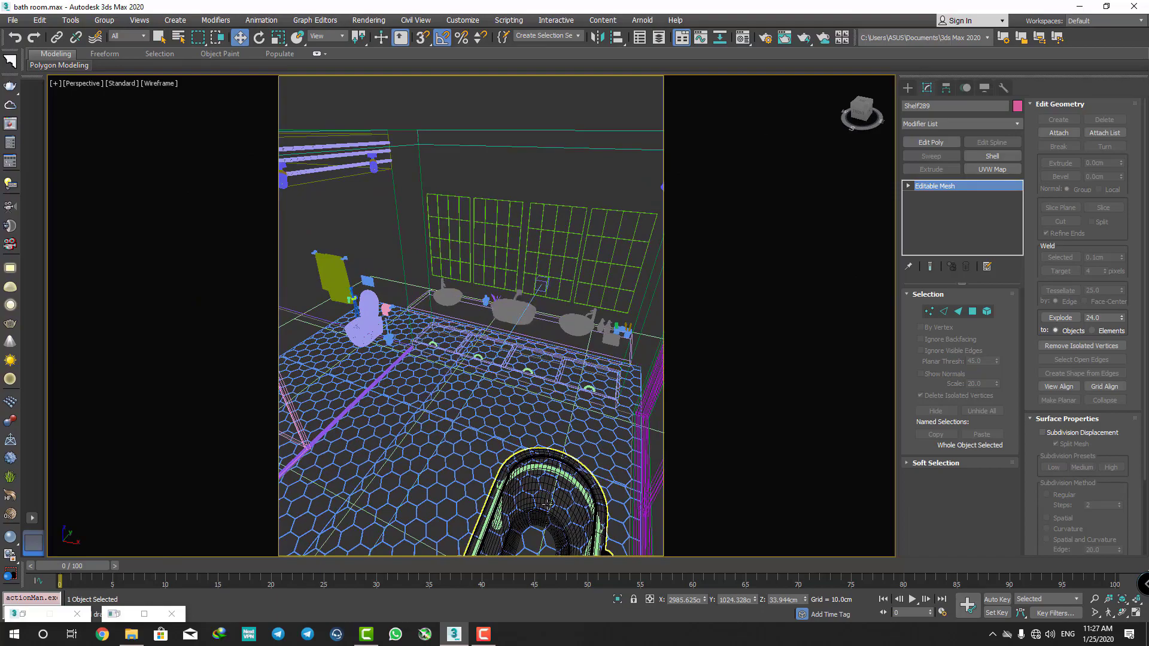
{"action": "scroll", "coordinate": [405, 337], "scroll_direction": "down", "scroll_amount": 3}
{"action": "mouse_move", "coordinate": [405, 337]}
{"action": "middle_mouse_down", "text": "alt"}
{"action": "mouse_move", "coordinate": [505, 366]}
{"action": "mouse_move", "coordinate": [497, 346]}
{"action": "mouse_move", "coordinate": [569, 383]}
{"action": "mouse_move", "coordinate": [556, 371]}
{"action": "middle_mouse_up", "text": "alt"}
{"action": "scroll", "coordinate": [437, 347], "scroll_direction": "down", "scroll_amount": 3}
- Return to the shaded camera view, test-render it with V-Ray, and close the result
{"action": "key", "text": "c"}
{"action": "key", "text": "F3"}
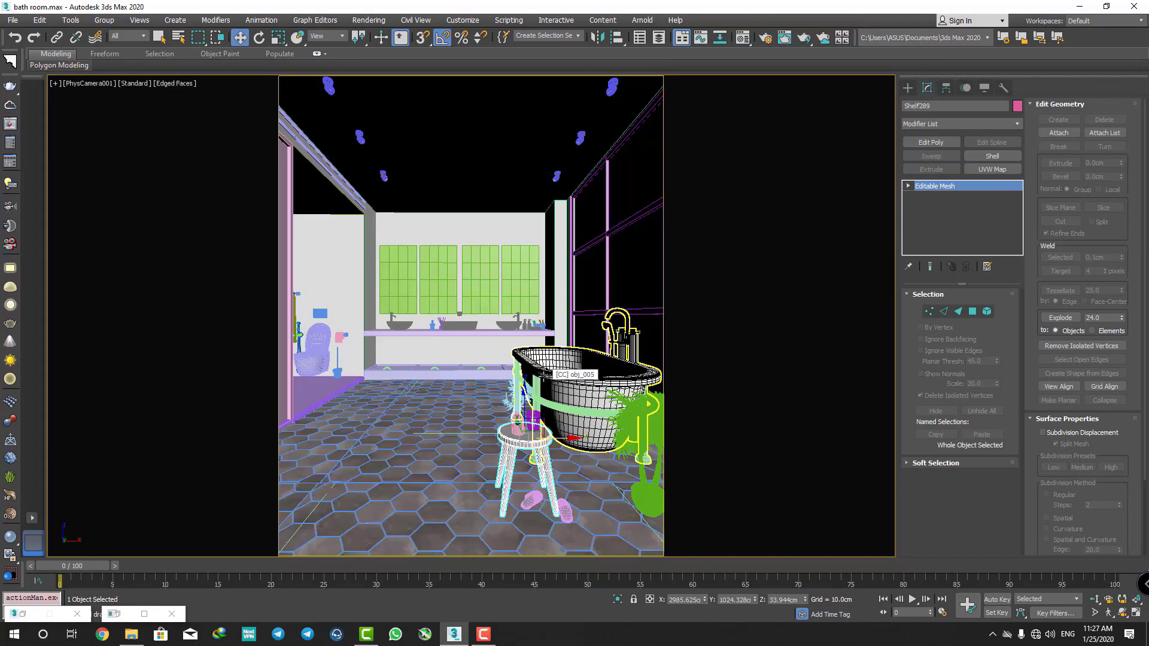
{"action": "right_click", "coordinate": [461, 268]}
{"action": "left_click", "coordinate": [488, 414]}
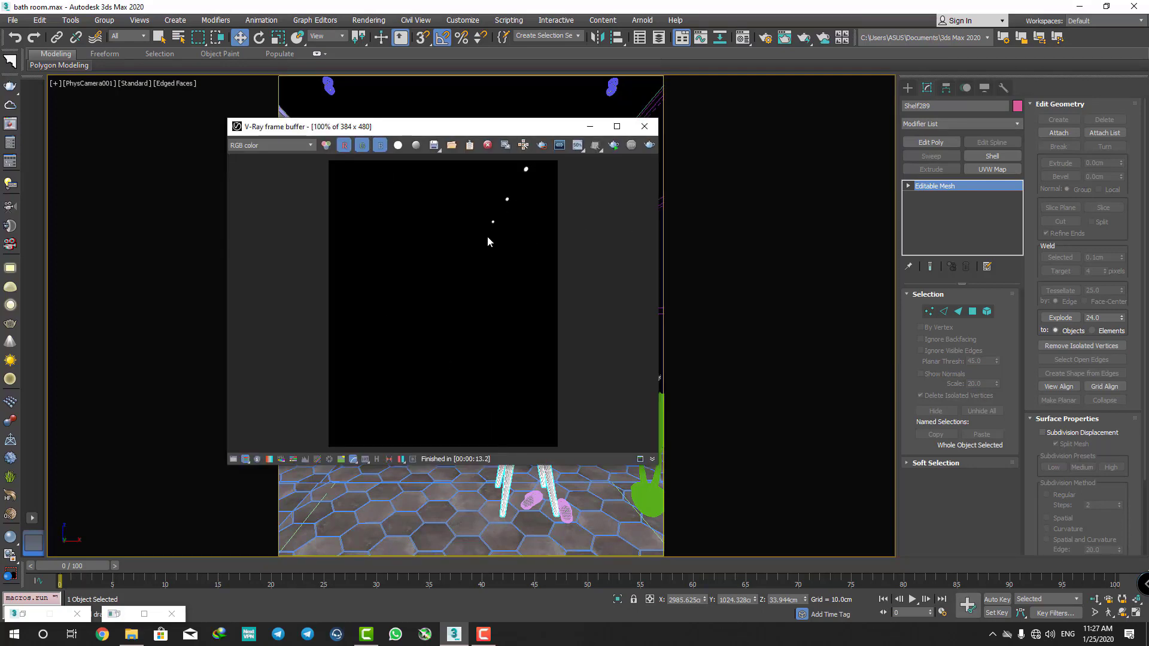
{"action": "left_click", "coordinate": [644, 126]}
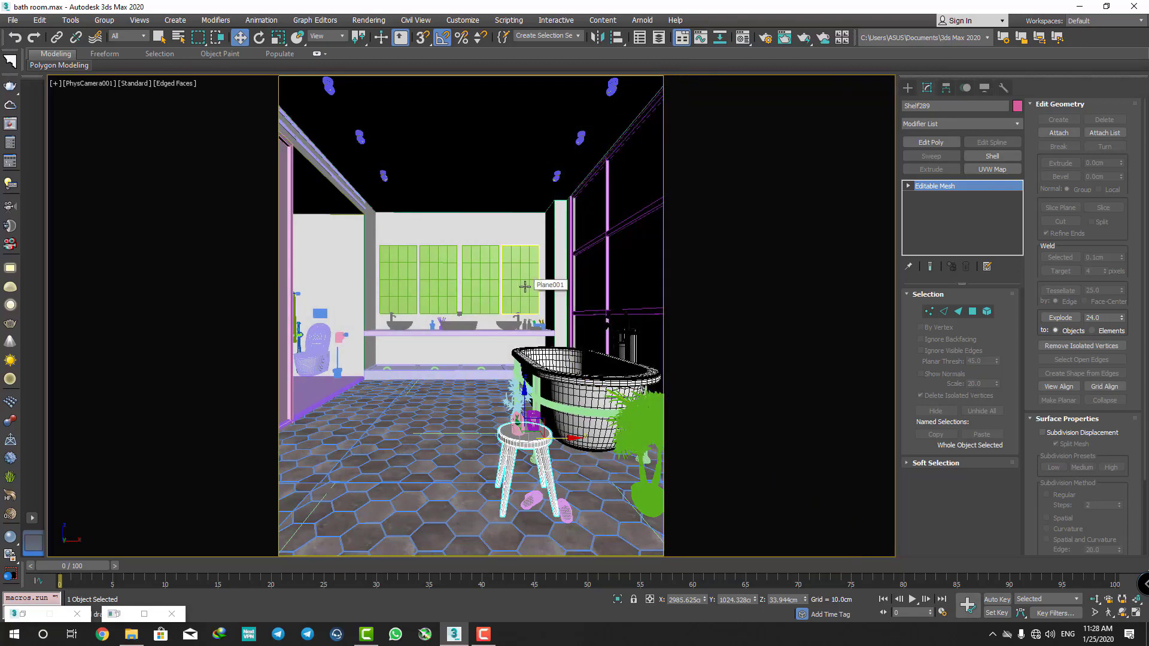
- Zoom out in perspective to show the whole building with nothing selected
{"action": "key", "text": "p"}
{"action": "key", "text": "z"}
{"action": "left_click", "coordinate": [594, 389]}
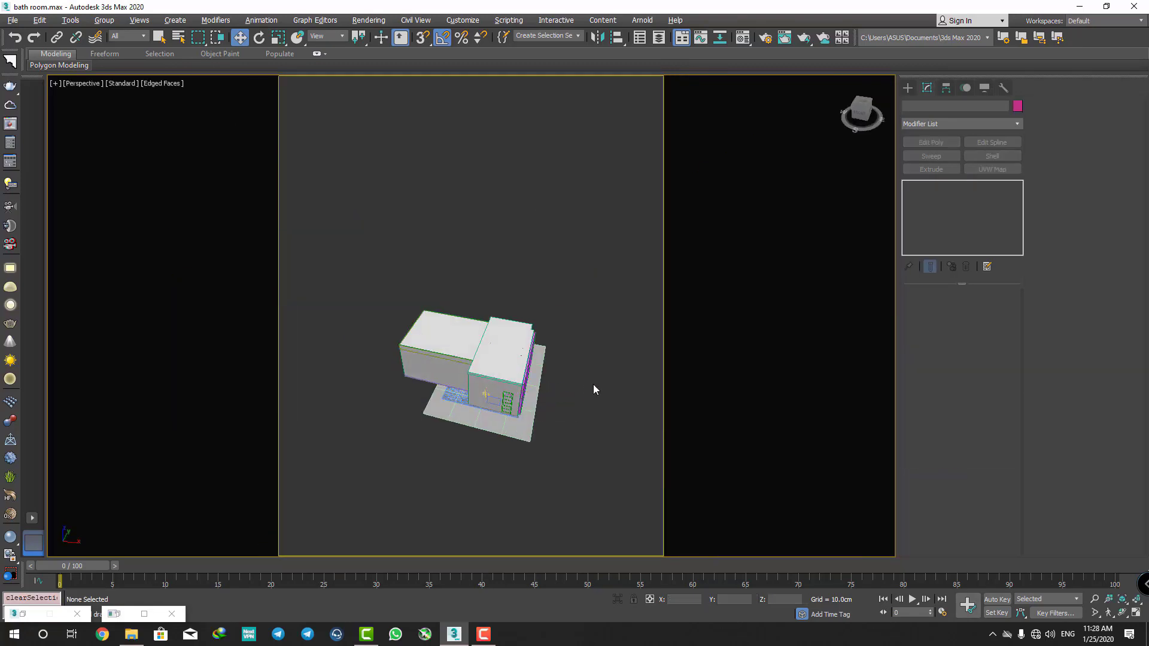
{"action": "middle_click_drag", "start_coordinate": [594, 390], "coordinate": [532, 393]}
{"action": "scroll", "coordinate": [531, 392], "scroll_direction": "up", "scroll_amount": 5}
- Create a V-Ray dome light, VRayLight038, beside the building
{"action": "left_click", "coordinate": [909, 87]}
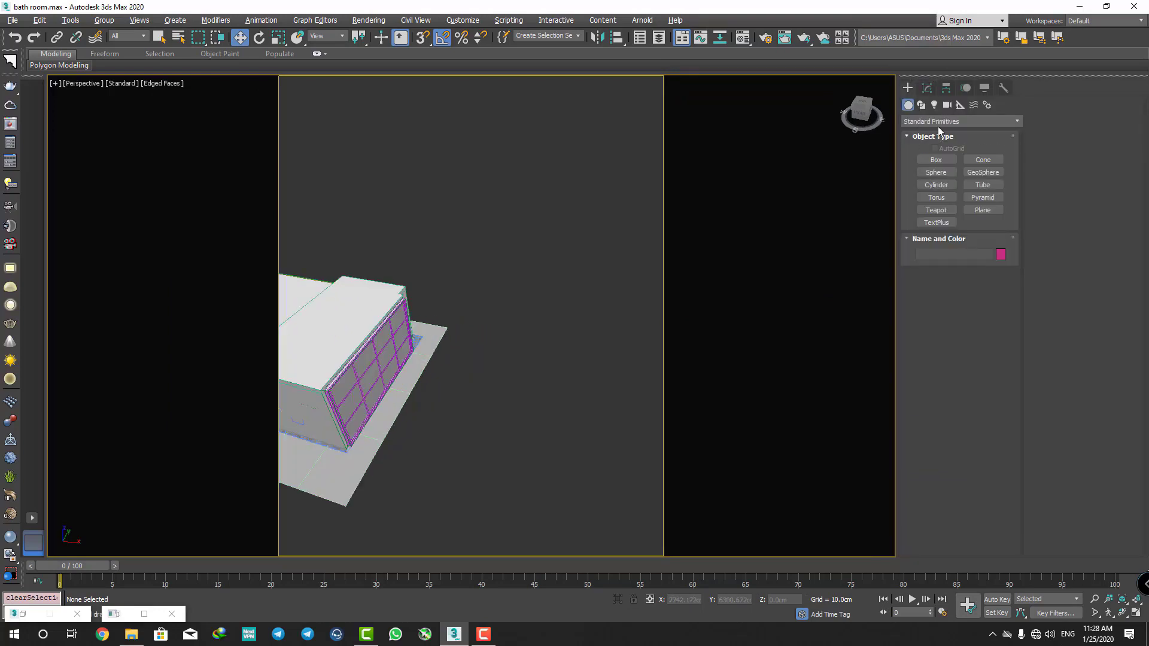
{"action": "left_click", "coordinate": [934, 104]}
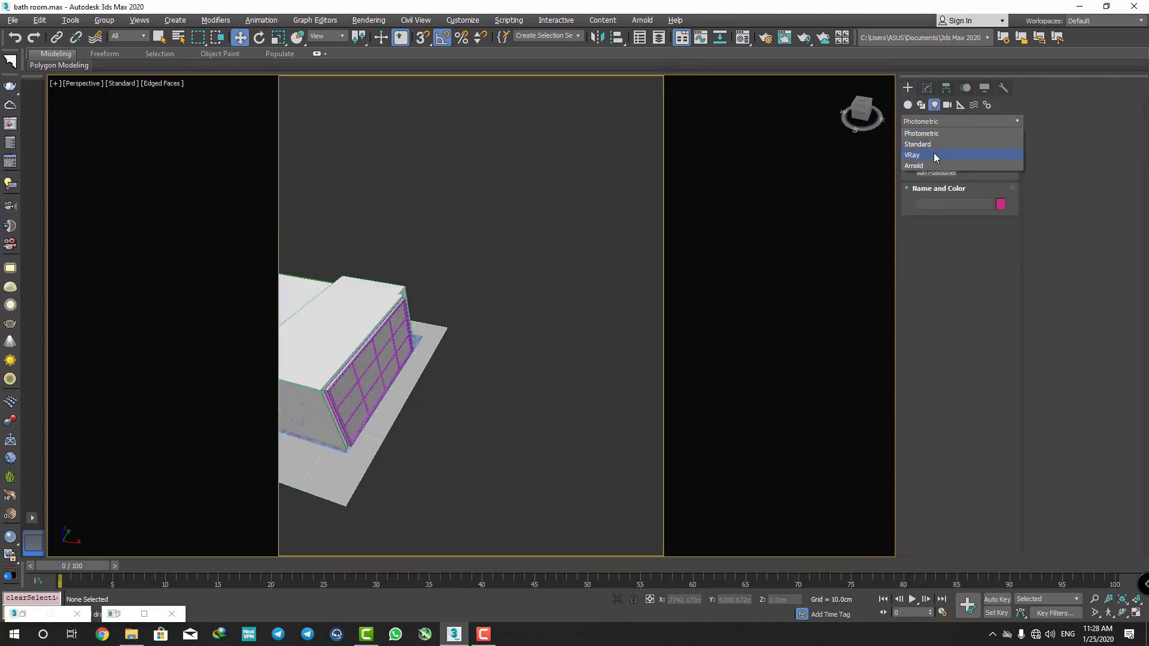
{"action": "left_click", "coordinate": [937, 155]}
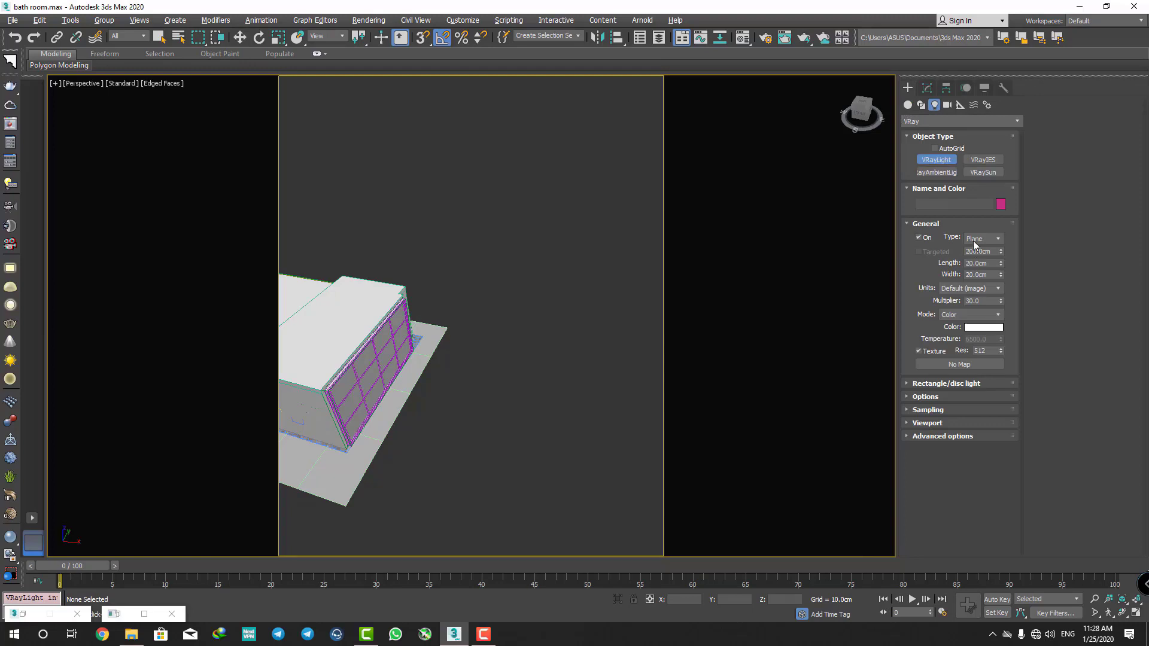
{"action": "left_click", "coordinate": [976, 240]}
{"action": "left_click", "coordinate": [975, 258]}
{"action": "left_click", "coordinate": [610, 304]}
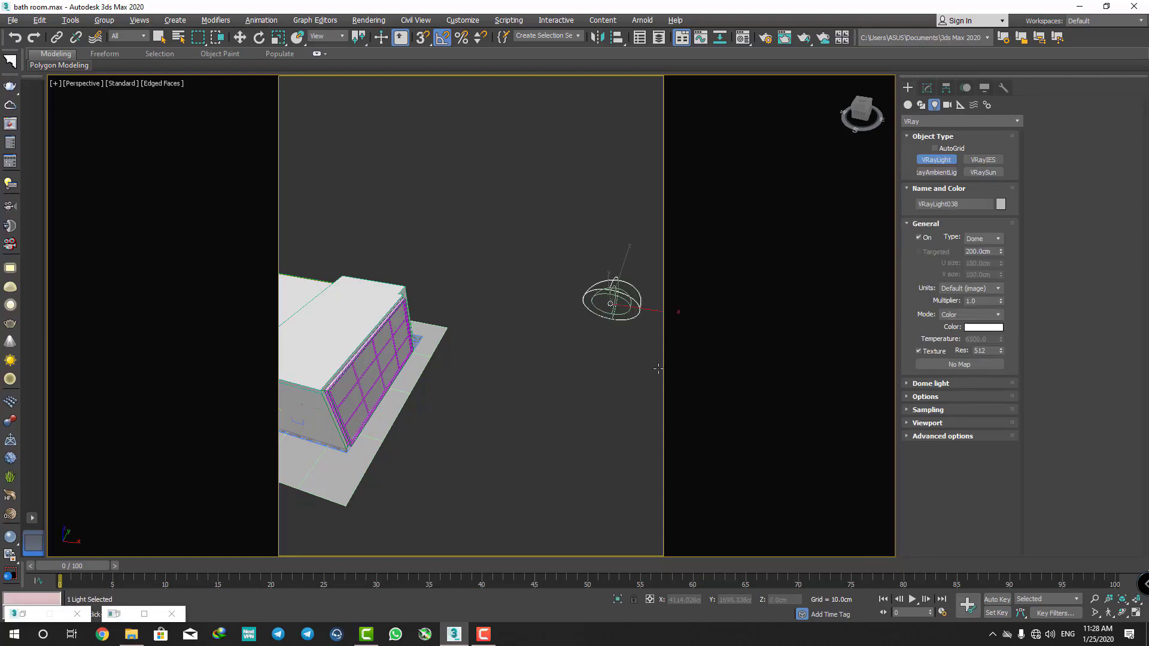
- Assign a VRaySky map as the dome light's texture
{"action": "left_click", "coordinate": [945, 363]}
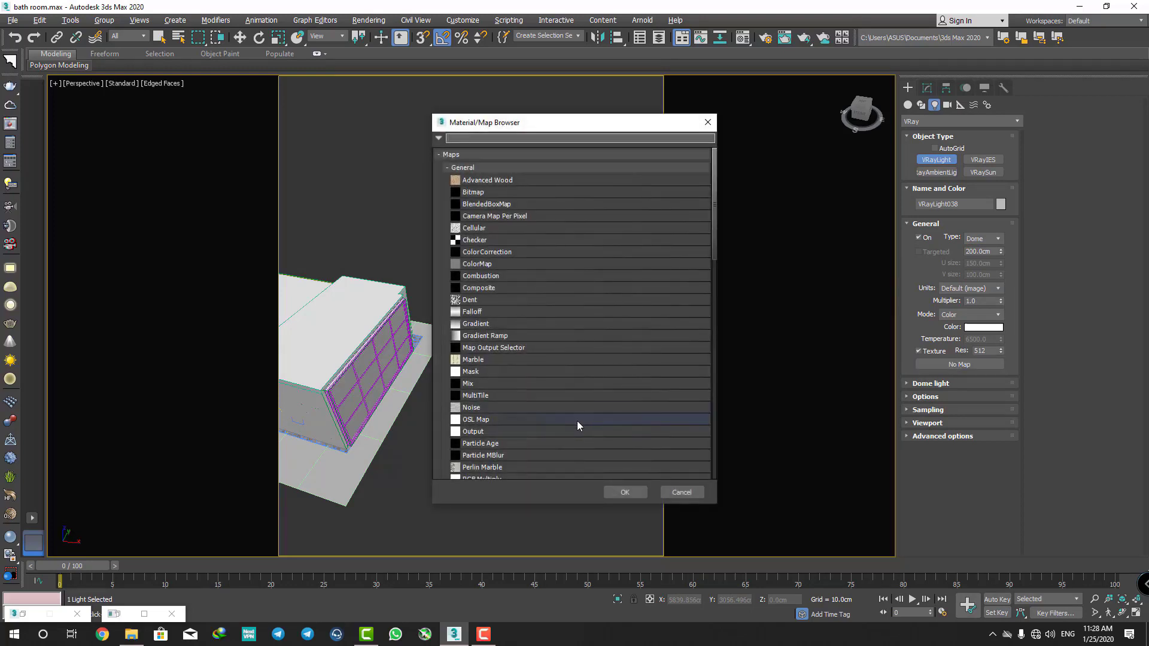
{"action": "scroll", "coordinate": [577, 422], "scroll_direction": "down", "scroll_amount": 4}
{"action": "scroll", "coordinate": [576, 422], "scroll_direction": "down", "scroll_amount": 3}
{"action": "scroll", "coordinate": [565, 427], "scroll_direction": "down", "scroll_amount": 5}
{"action": "scroll", "coordinate": [541, 432], "scroll_direction": "down", "scroll_amount": 5}
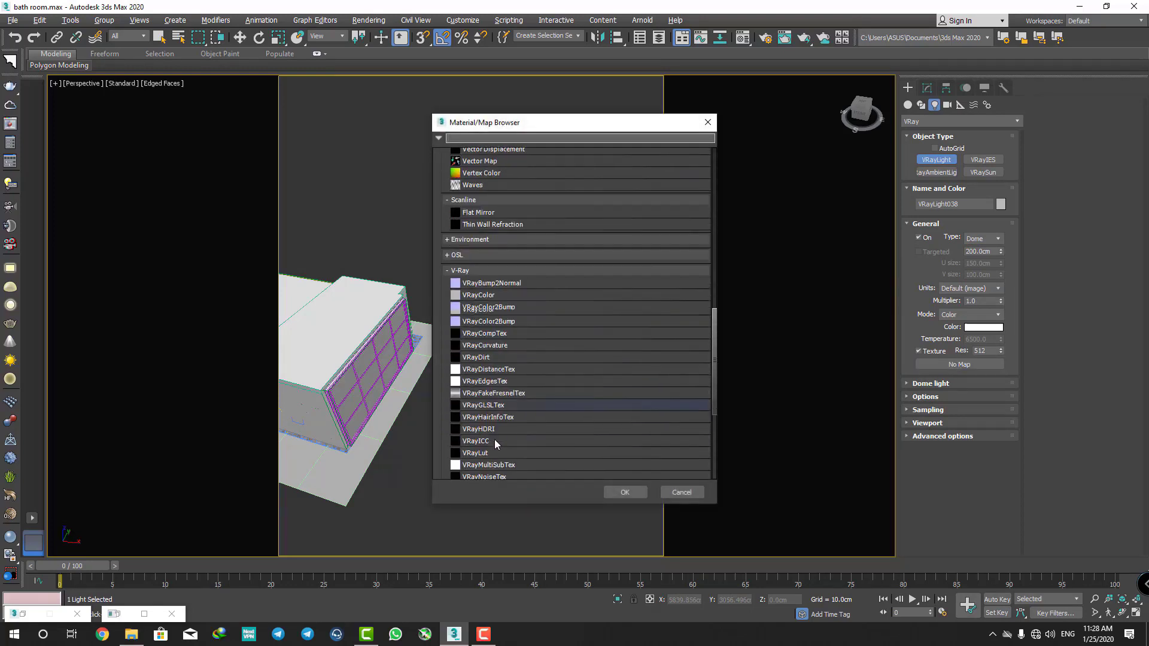
{"action": "scroll", "coordinate": [515, 437], "scroll_direction": "down", "scroll_amount": 5}
{"action": "scroll", "coordinate": [495, 441], "scroll_direction": "down", "scroll_amount": 1}
{"action": "double_click", "coordinate": [497, 428]}
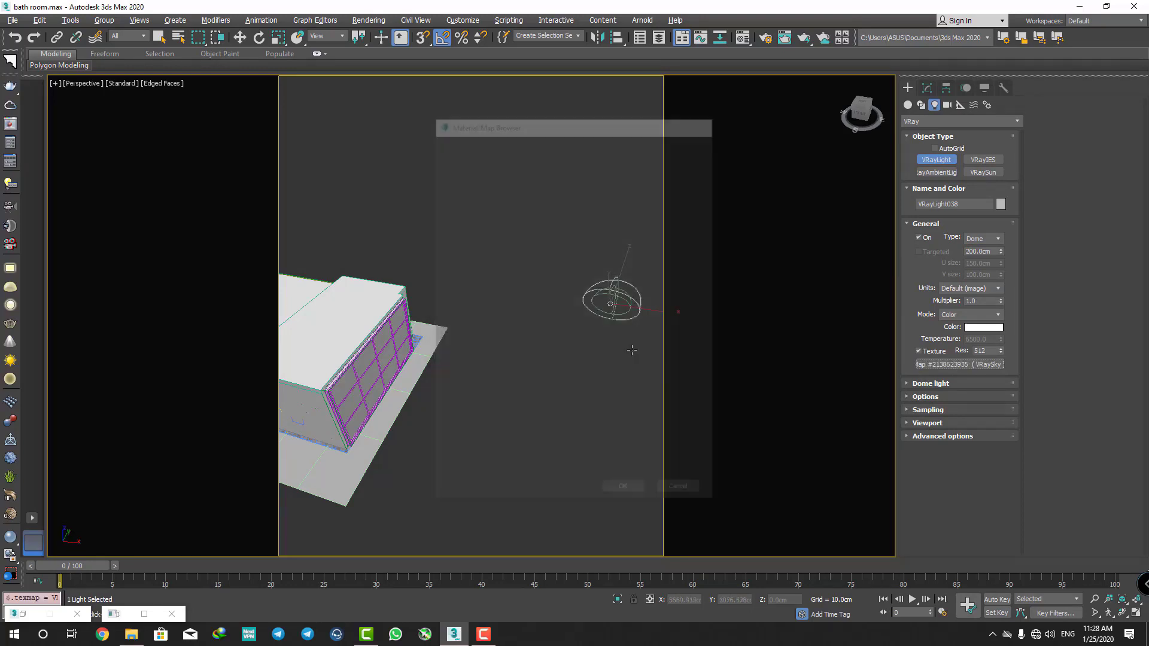
- Exit light creation and adjust the view around the building
{"action": "left_click", "coordinate": [927, 88]}
{"action": "key", "text": "w"}
{"action": "mouse_move", "coordinate": [580, 187]}
{"action": "middle_mouse_down"}
{"action": "mouse_move", "coordinate": [605, 180]}
{"action": "mouse_move", "coordinate": [551, 189]}
{"action": "middle_mouse_up"}
{"action": "left_click", "coordinate": [605, 181]}
- Select and frame the window wall Object001 from the camera view
{"action": "key", "text": "shift+z"}
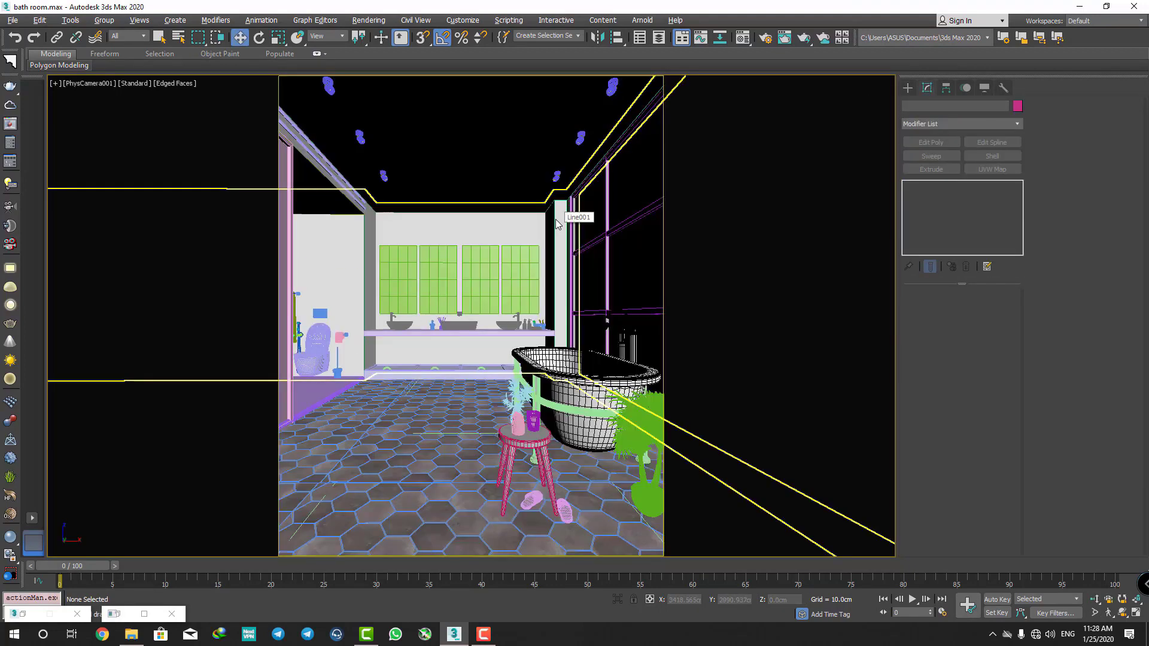
{"action": "left_click", "coordinate": [650, 287]}
{"action": "key", "text": "z"}
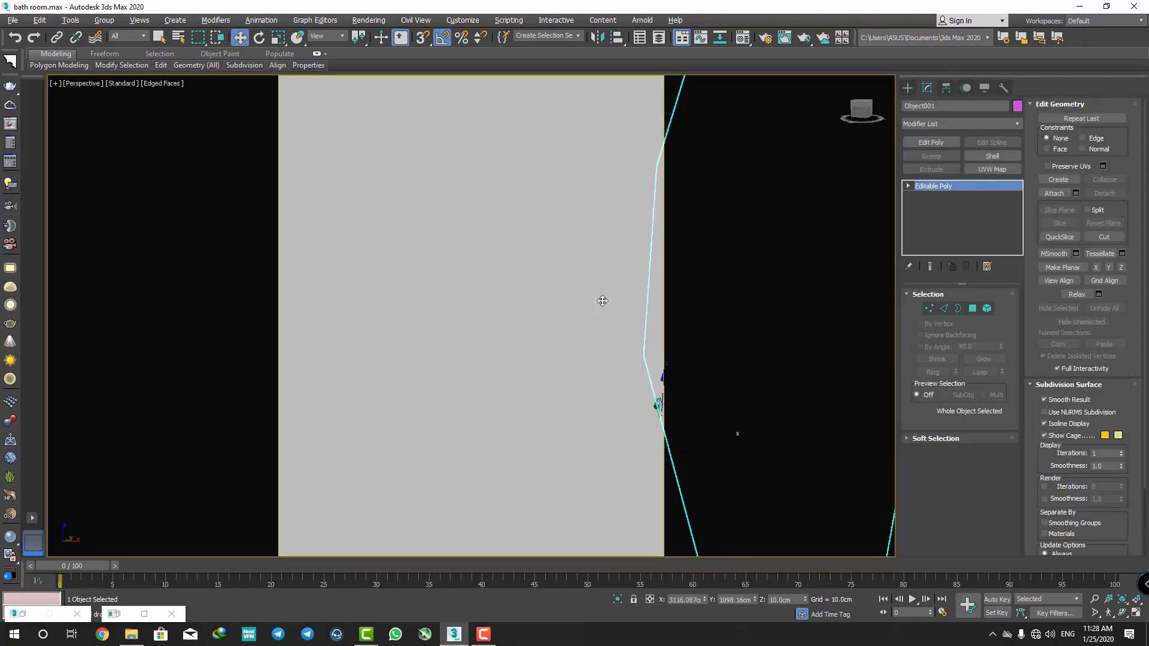
{"action": "middle_click_drag", "start_coordinate": [602, 300], "coordinate": [482, 360]}
{"action": "scroll", "coordinate": [483, 360], "scroll_direction": "up", "scroll_amount": 4}
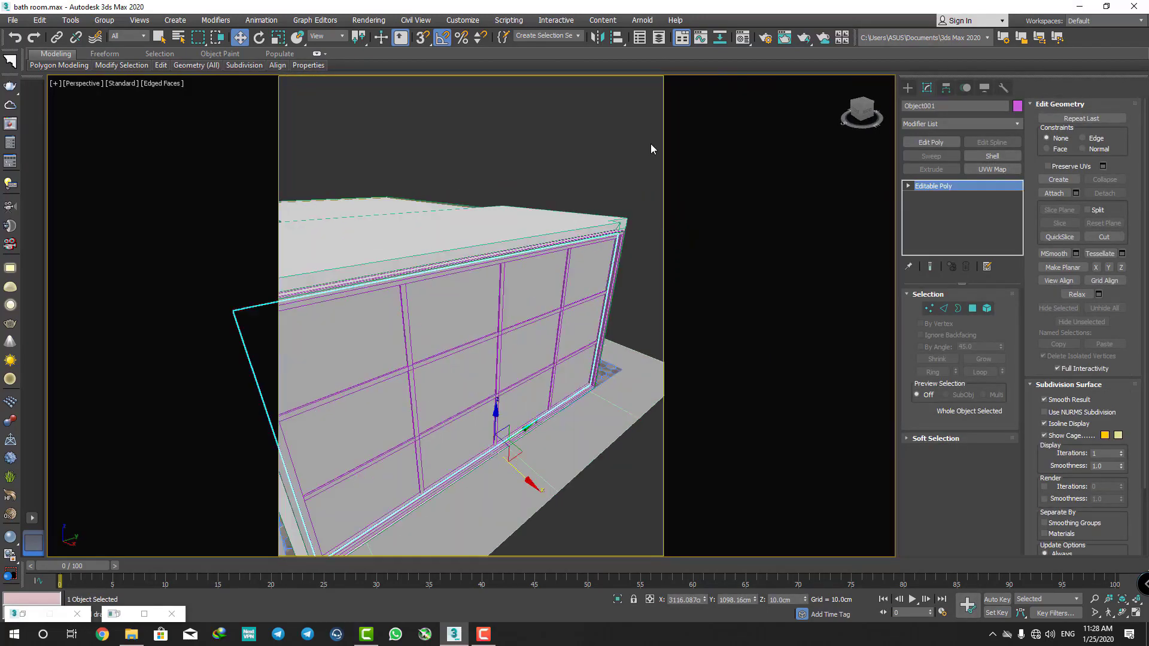
- Convert the 'frame' material to VRayMtl with a light grey diffuse colour
{"action": "left_click", "coordinate": [745, 41]}
{"action": "left_click", "coordinate": [700, 118]}
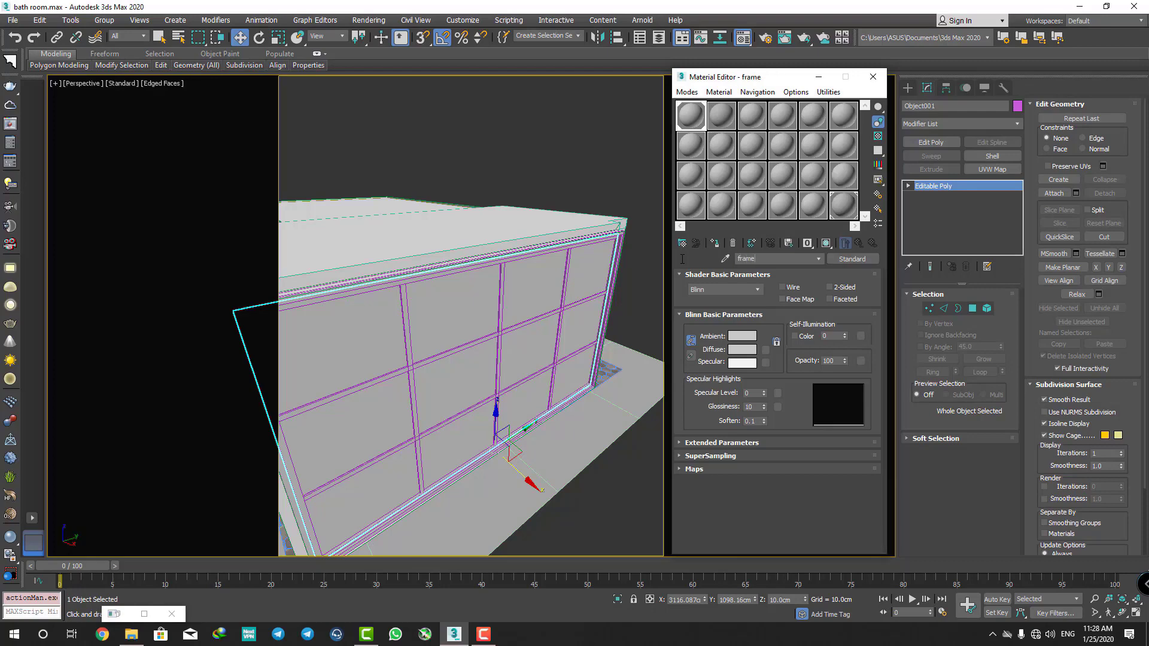
{"action": "left_click", "coordinate": [862, 260]}
{"action": "double_click", "coordinate": [498, 297]}
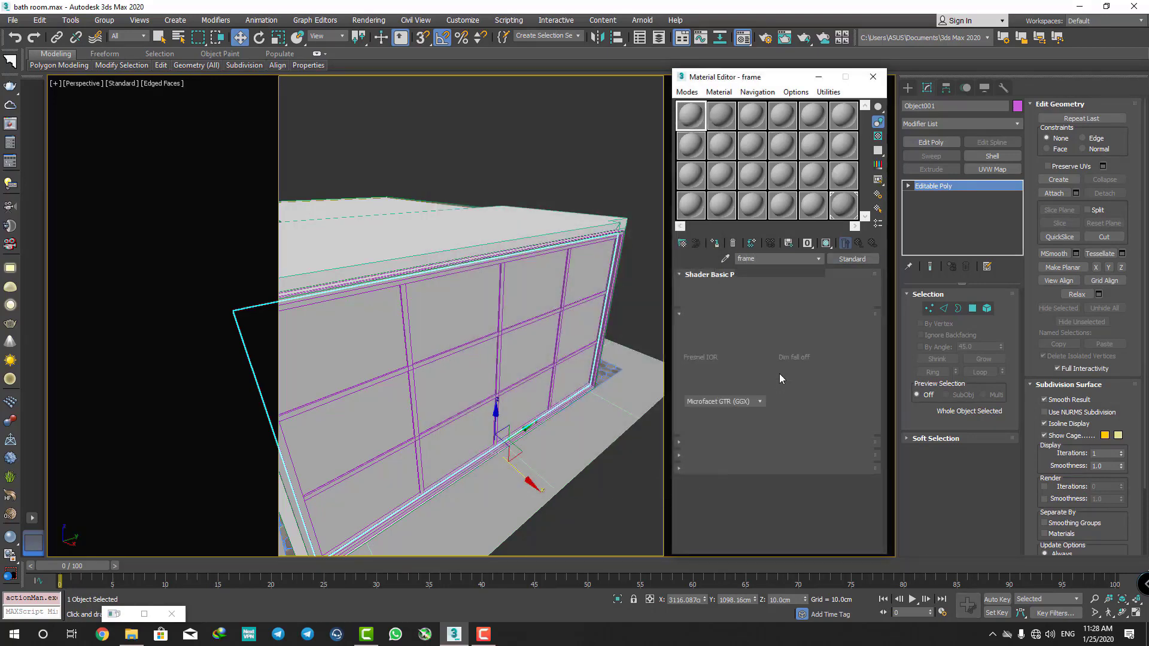
{"action": "left_click", "coordinate": [747, 289]}
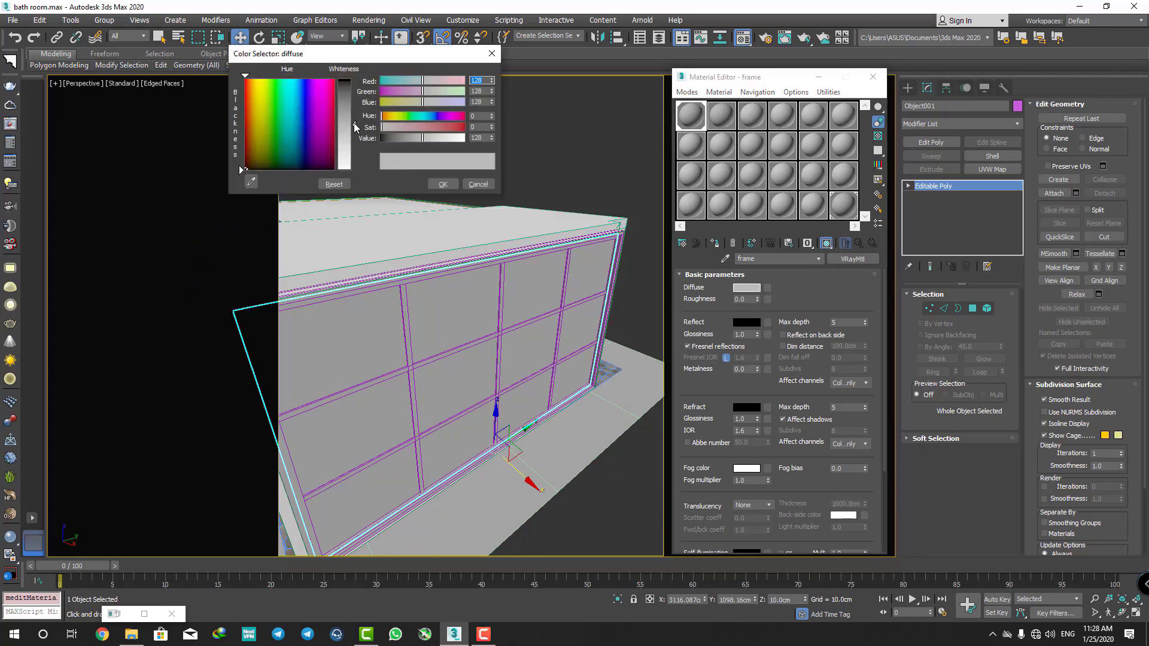
{"action": "left_click", "coordinate": [443, 184]}
- Give the frame material a grey reflection and assign it to the frame and window
{"action": "left_click", "coordinate": [746, 322]}
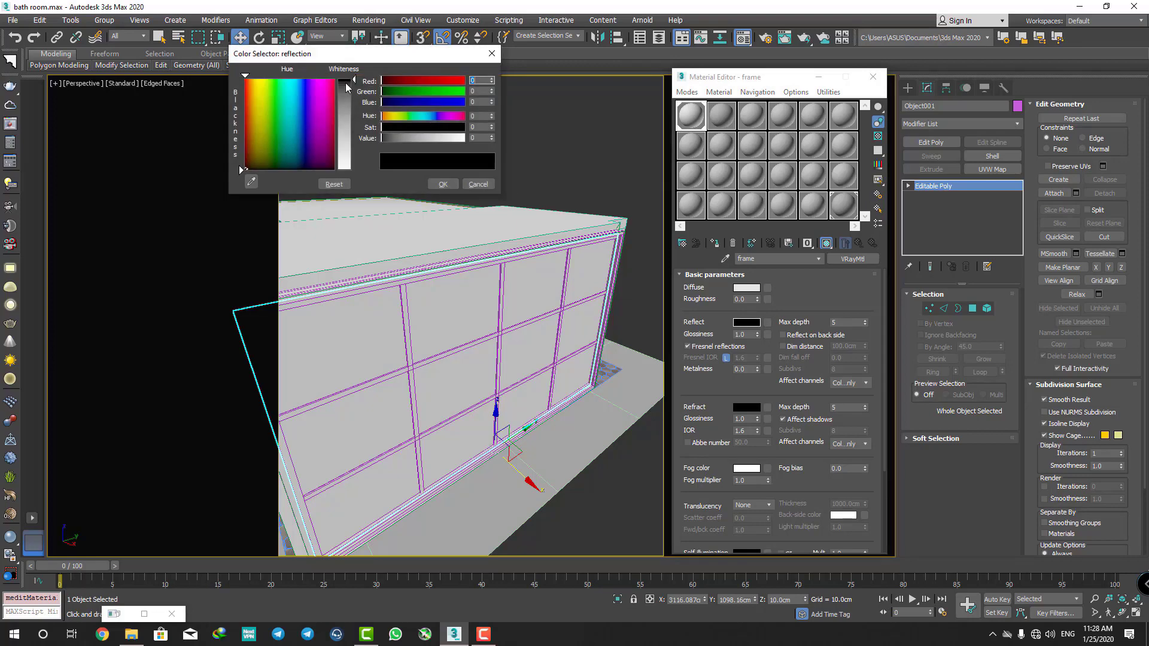
{"action": "left_click_drag", "start_coordinate": [354, 80], "coordinate": [353, 112]}
{"action": "left_click", "coordinate": [443, 184]}
{"action": "type", "text": "0.83"}
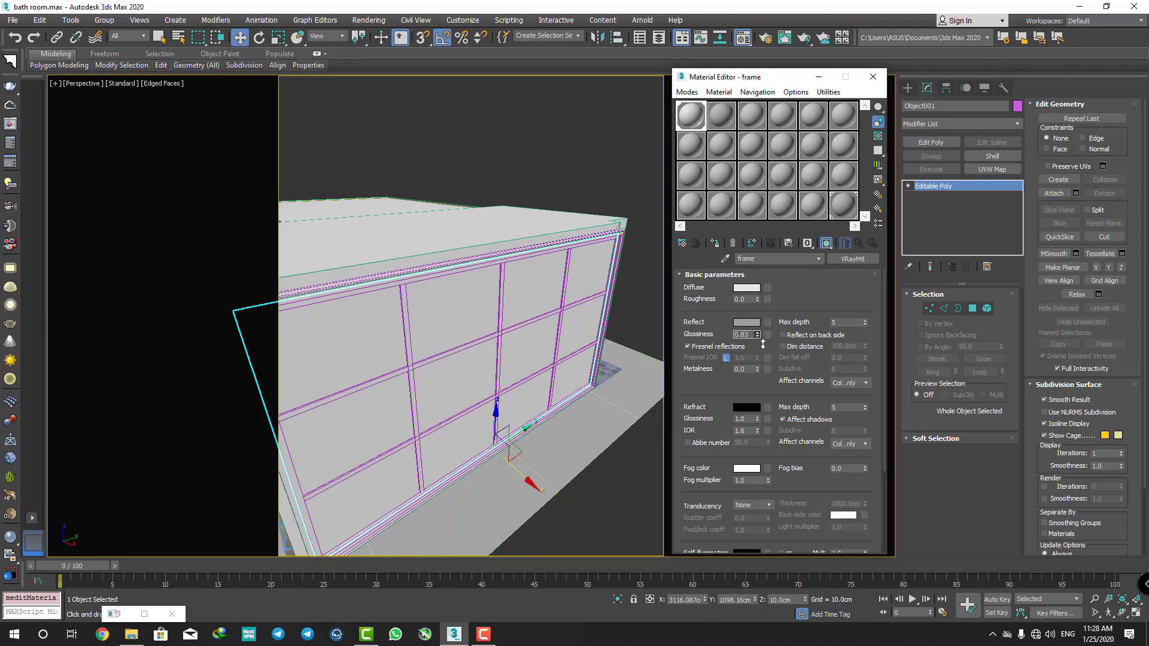
{"action": "left_click", "coordinate": [715, 242]}
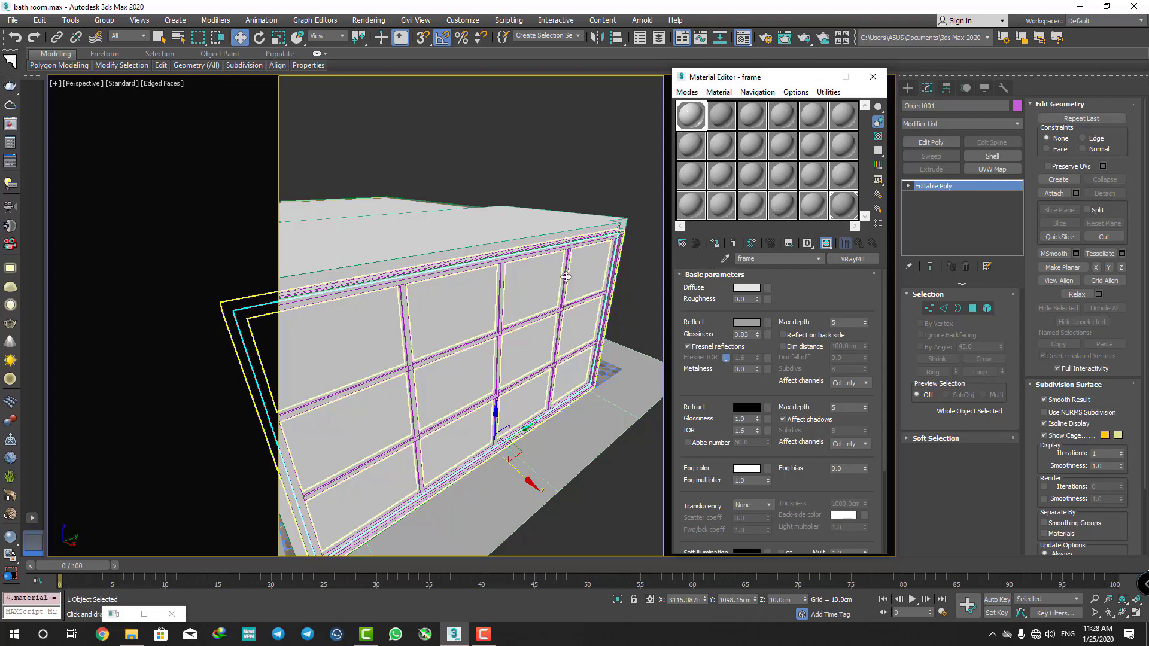
{"action": "key", "text": "z"}
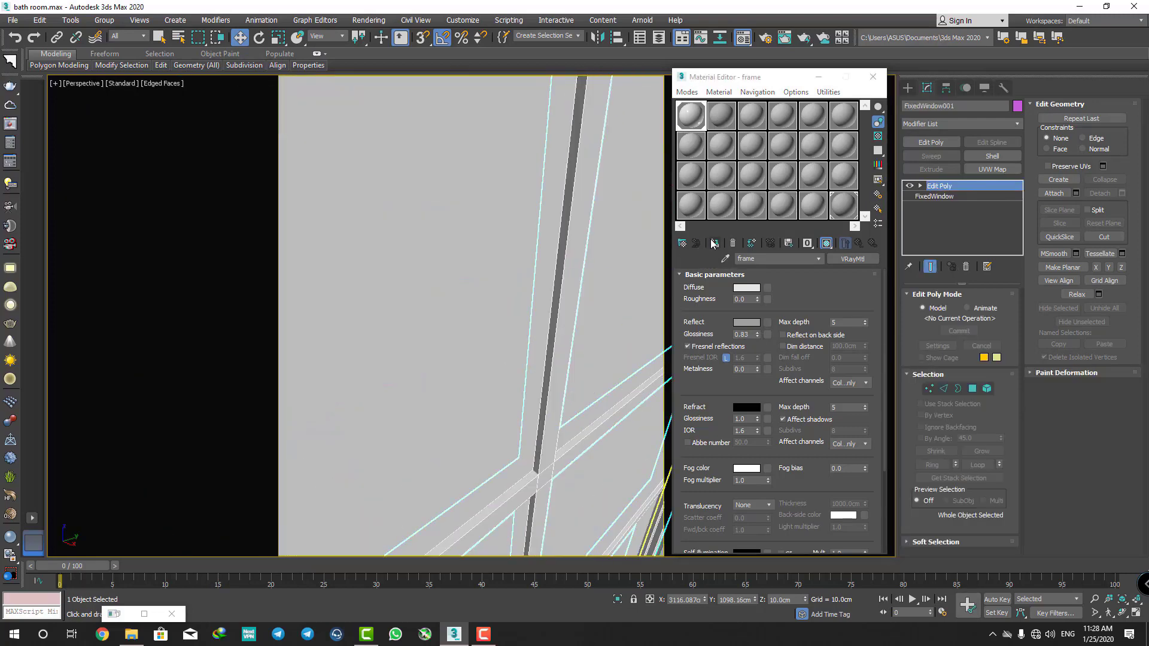
{"action": "left_click", "coordinate": [714, 243]}
- Create a new VRayMtl named shishe in an unused sample slot
{"action": "scroll", "coordinate": [562, 311], "scroll_direction": "down", "scroll_amount": 4}
{"action": "scroll", "coordinate": [505, 326], "scroll_direction": "down", "scroll_amount": 3}
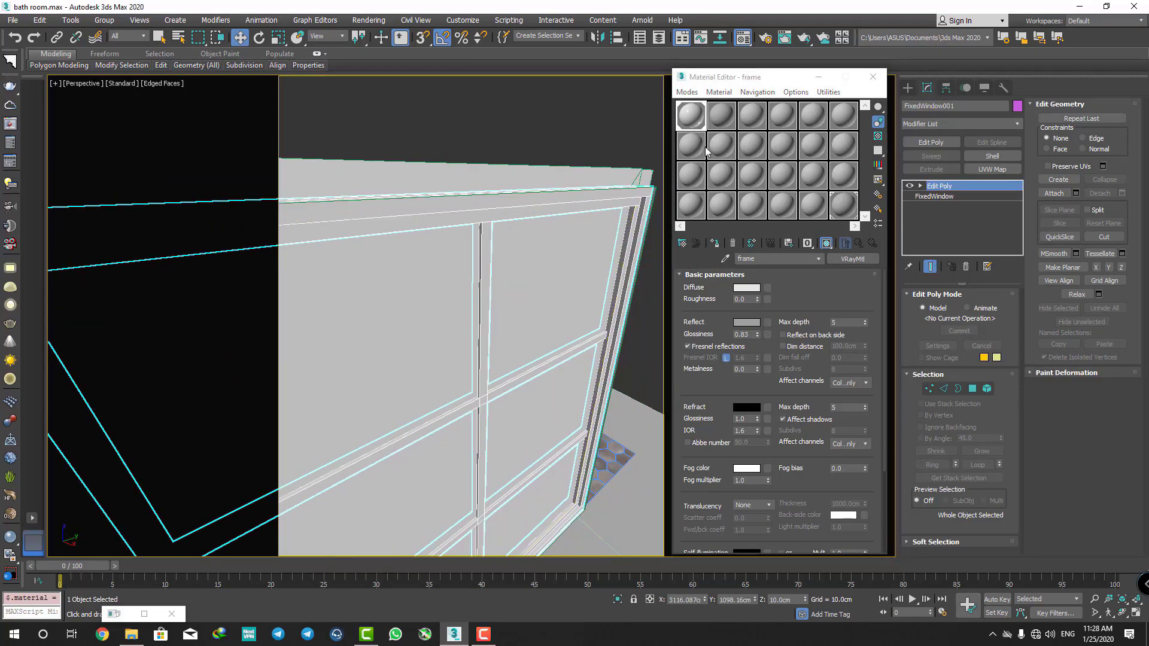
{"action": "left_click", "coordinate": [721, 116]}
{"action": "type", "text": "s"}
{"action": "key", "text": "Return"}
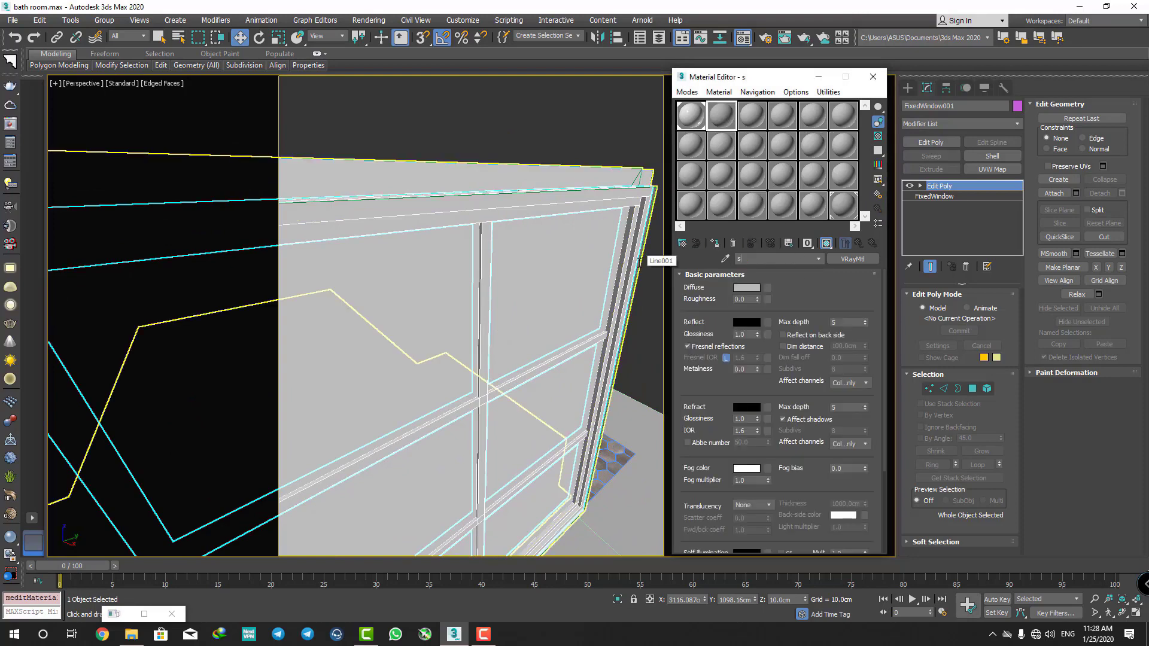
{"action": "left_click", "coordinate": [863, 266]}
{"action": "double_click", "coordinate": [518, 294]}
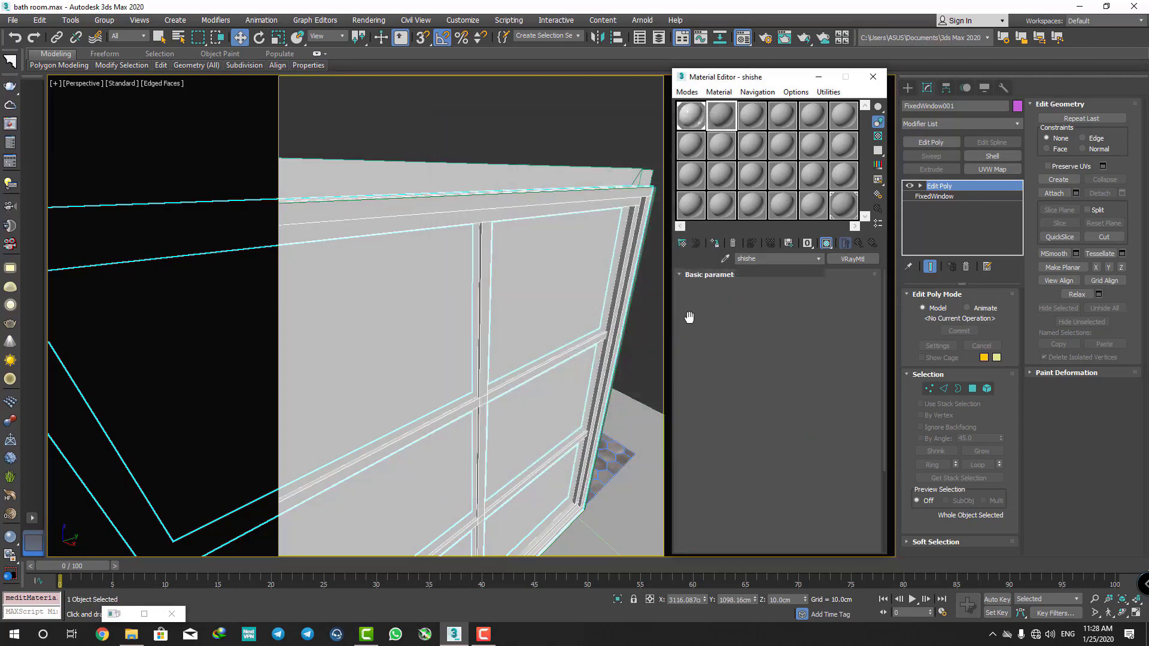
- Give shishe dark diffuse, white reflection and grey refraction, and assign it to the window
{"action": "left_click", "coordinate": [746, 288]}
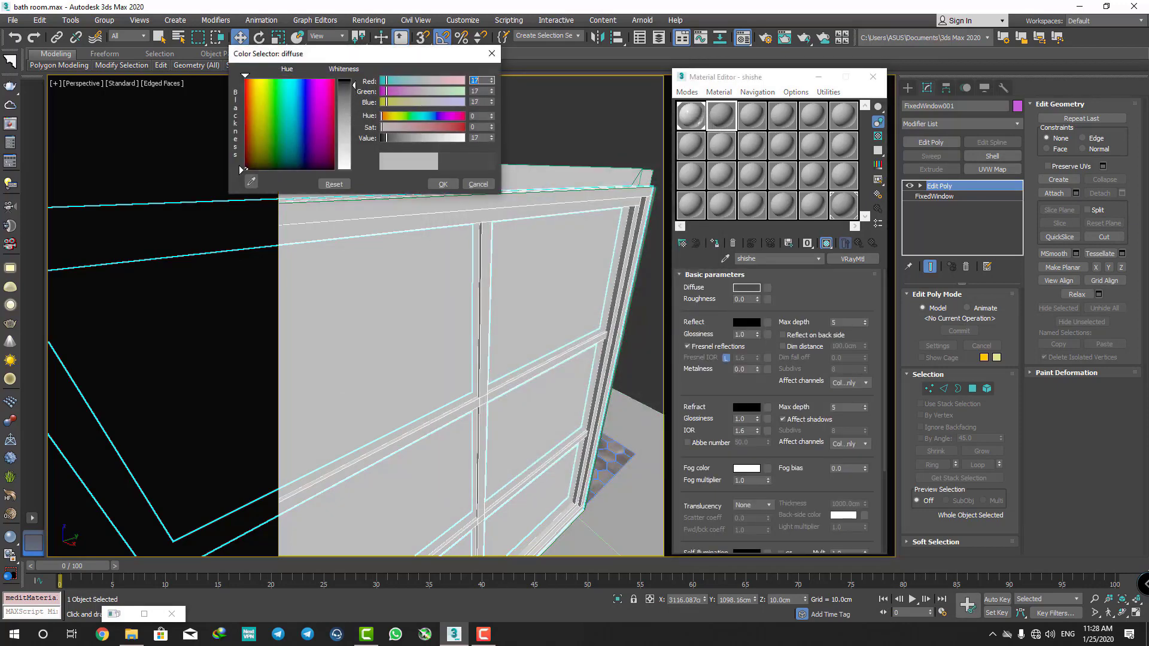
{"action": "left_click", "coordinate": [443, 184]}
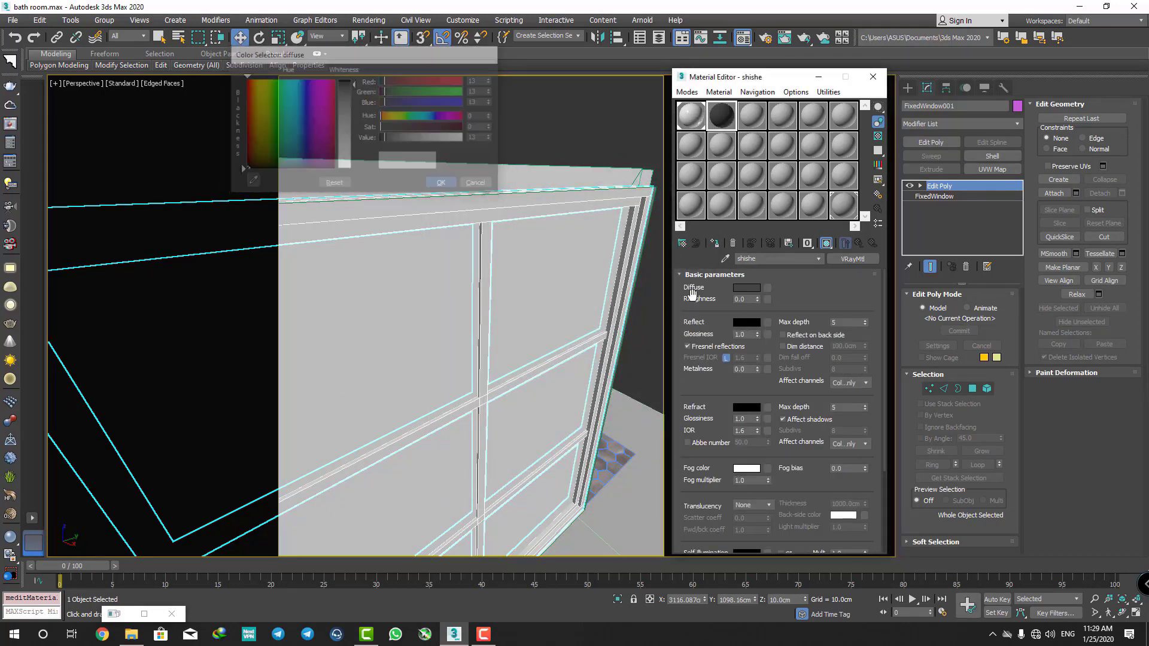
{"action": "left_click", "coordinate": [747, 322]}
{"action": "left_click_drag", "start_coordinate": [383, 162], "coordinate": [466, 161]}
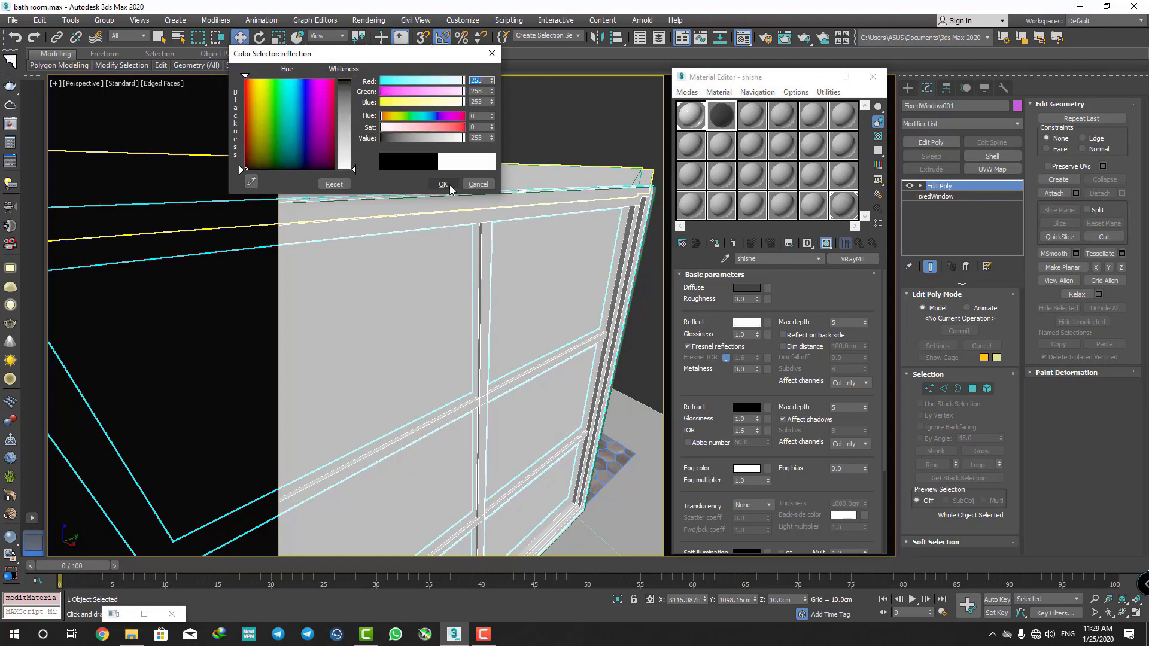
{"action": "left_click", "coordinate": [443, 183]}
{"action": "left_click", "coordinate": [344, 148]}
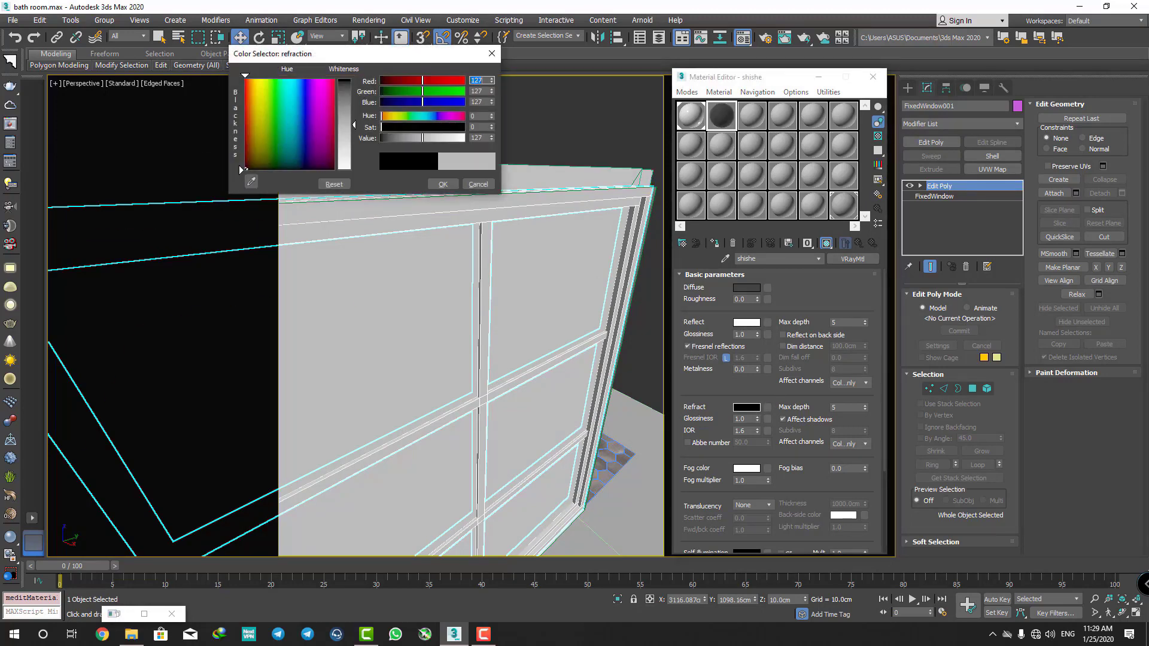
{"action": "left_click", "coordinate": [443, 183]}
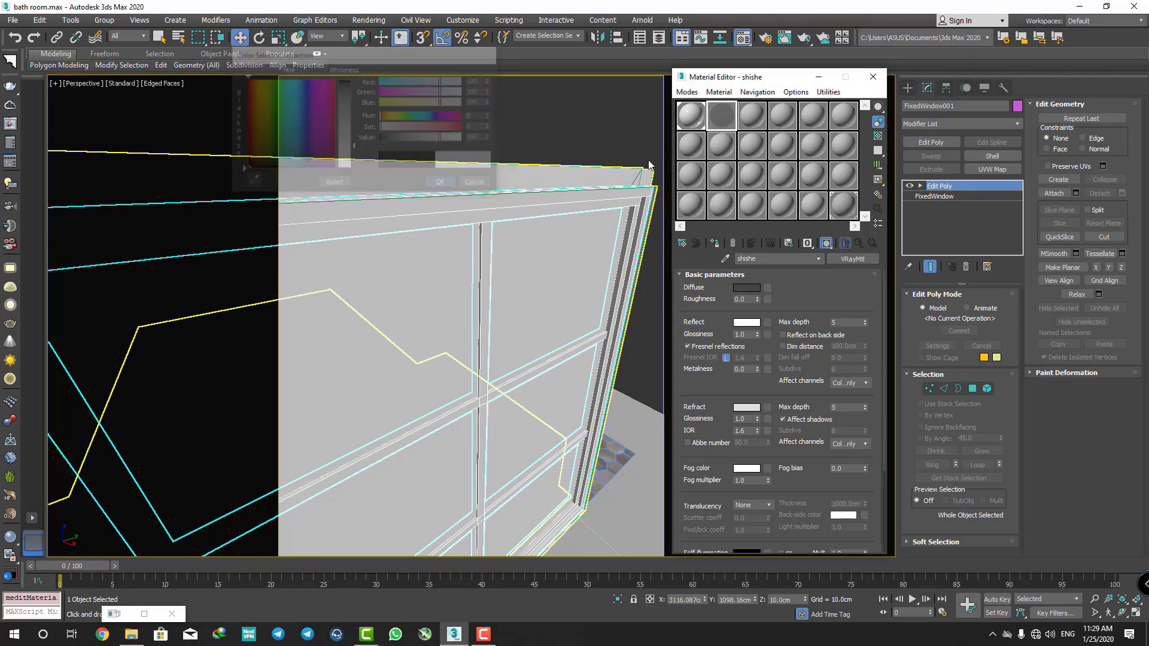
{"action": "left_click", "coordinate": [713, 246]}
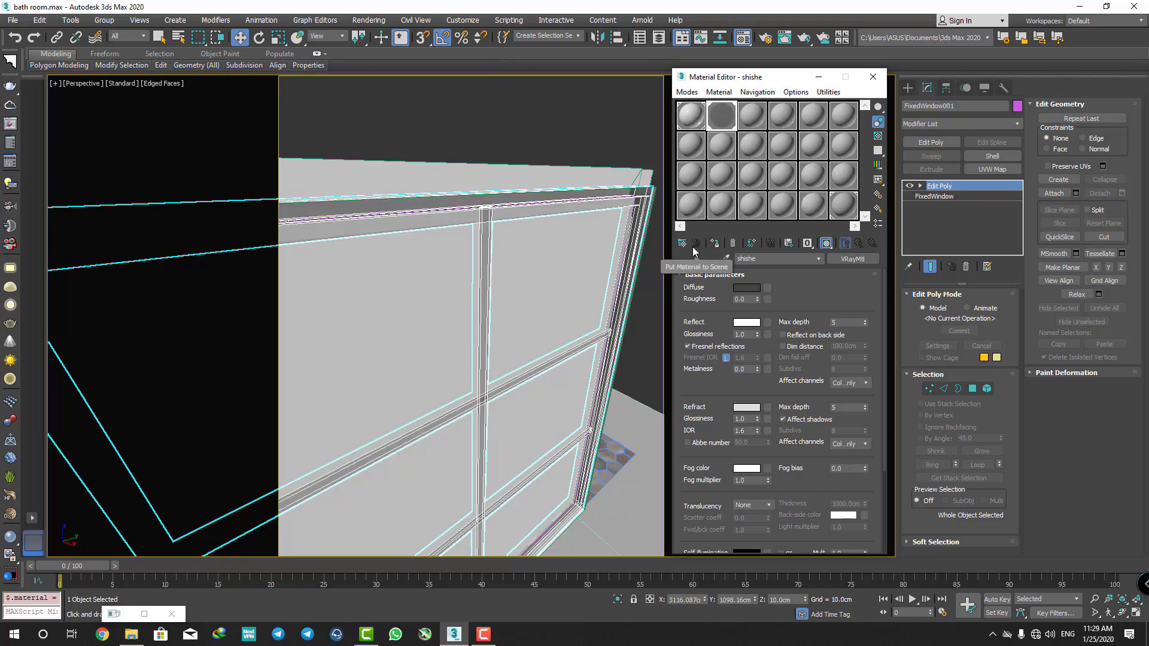
{"action": "left_click", "coordinate": [568, 233]}
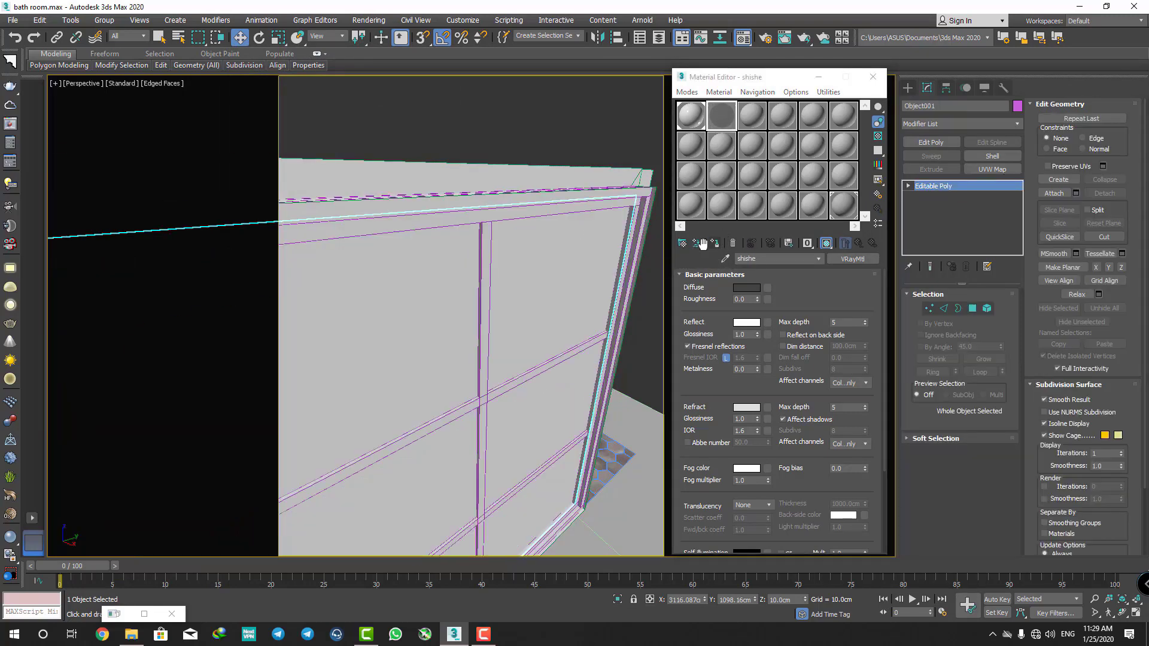
{"action": "scroll", "coordinate": [510, 210], "scroll_direction": "down", "scroll_amount": 5}
{"action": "left_click", "coordinate": [510, 360]}
- Scroll the Material Editor and close it
{"action": "scroll", "coordinate": [510, 209], "scroll_direction": "down", "scroll_amount": 3}
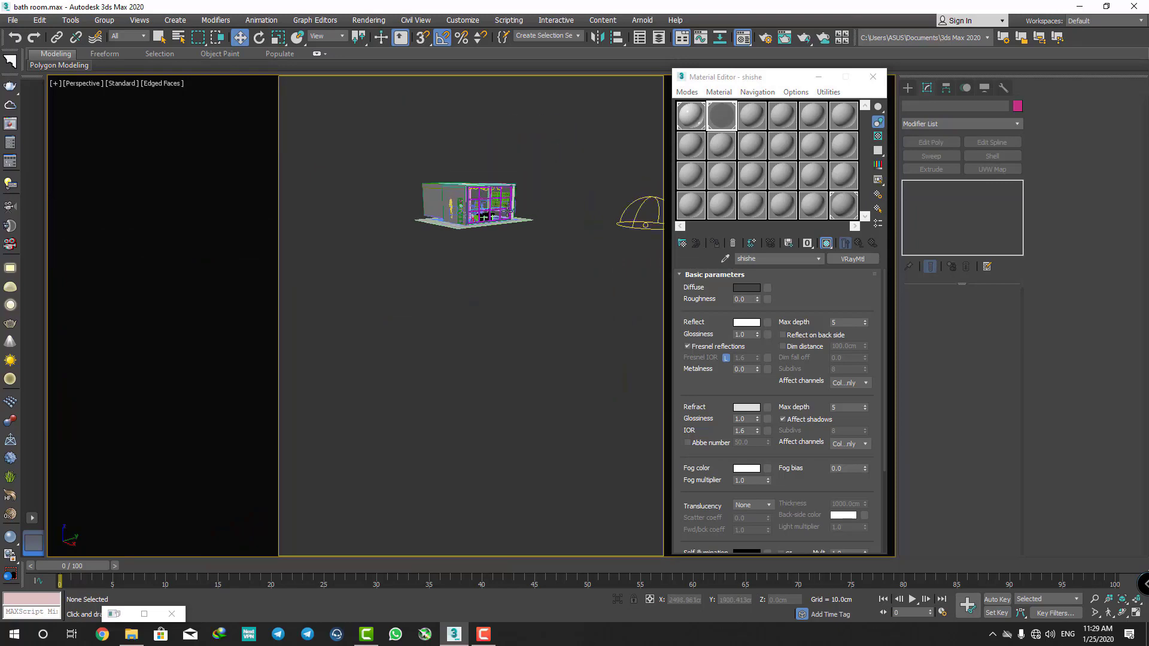
{"action": "scroll", "coordinate": [511, 210], "scroll_direction": "up", "scroll_amount": 2}
{"action": "scroll", "coordinate": [510, 210], "scroll_direction": "up", "scroll_amount": 5}
{"action": "scroll", "coordinate": [566, 181], "scroll_direction": "up", "scroll_amount": 2}
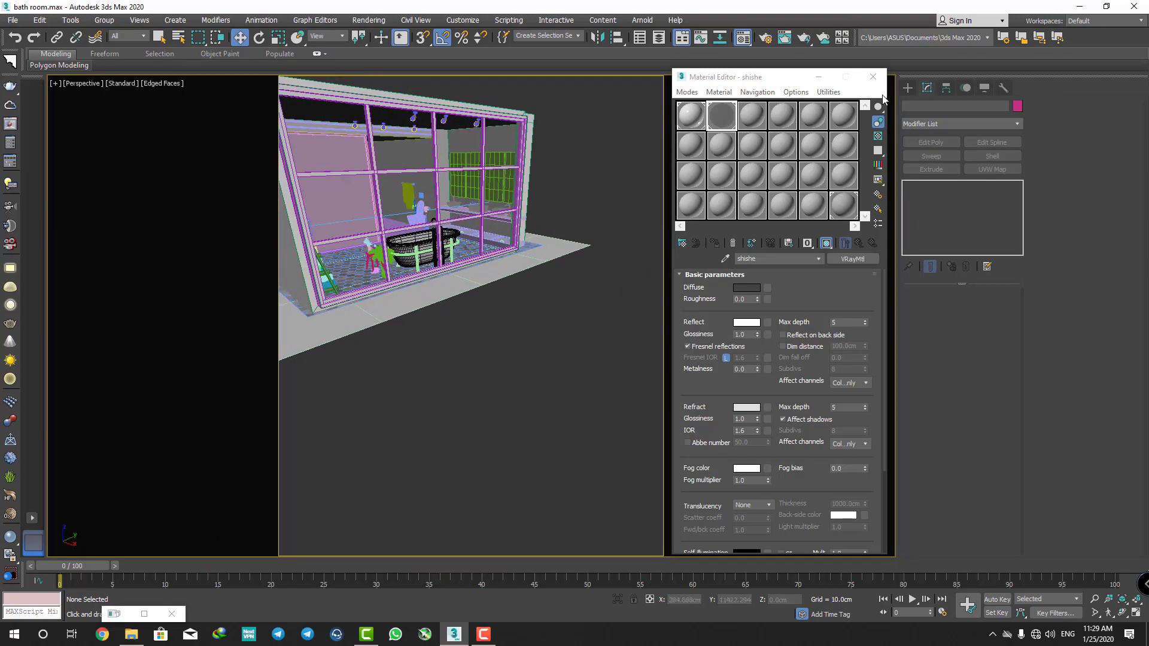
{"action": "left_click", "coordinate": [873, 77]}
- Look through PhysCamera001, select the camera to show its settings, and test-render the view
{"action": "left_click", "coordinate": [908, 88]}
{"action": "key", "text": "c"}
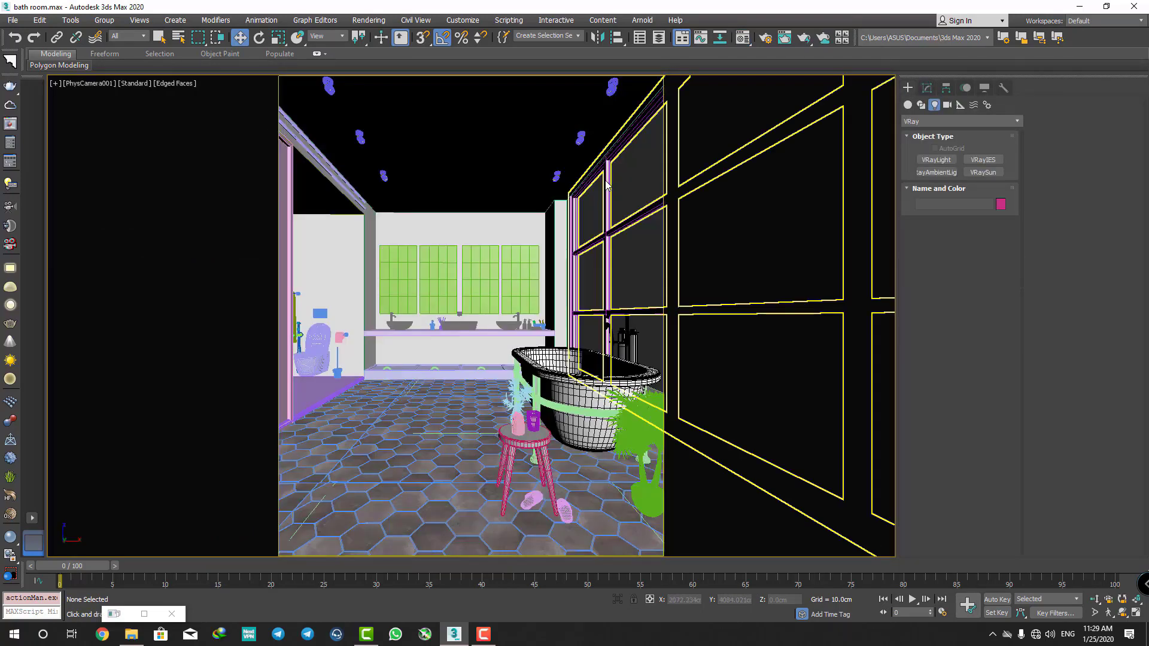
{"action": "left_click", "coordinate": [106, 84]}
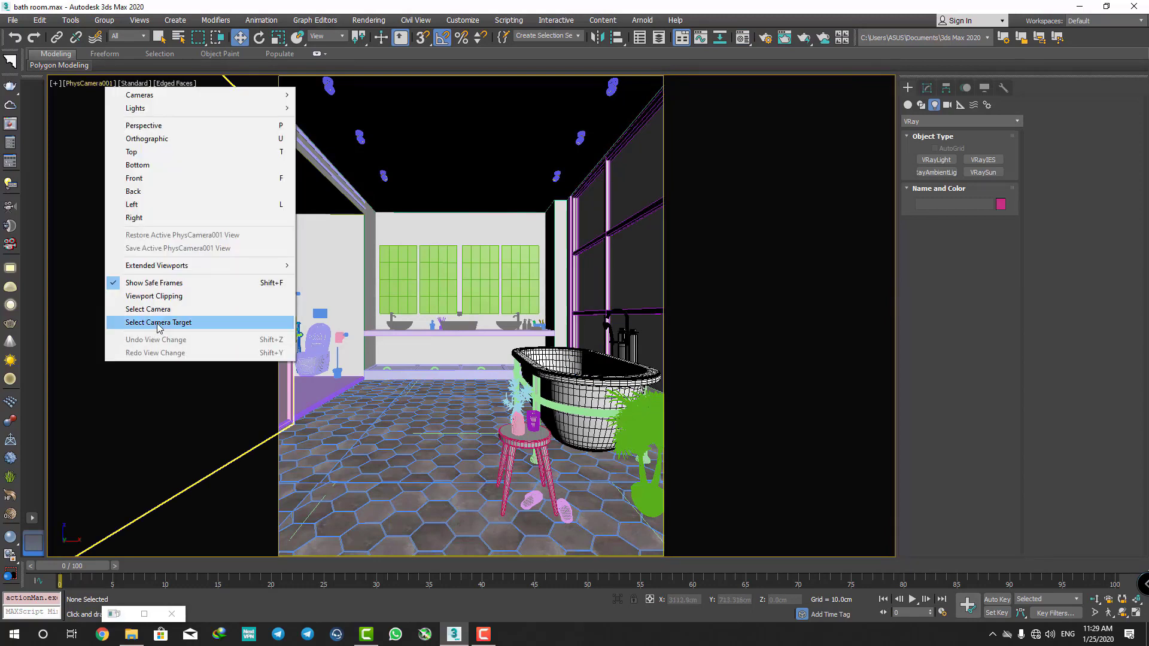
{"action": "left_click", "coordinate": [159, 308]}
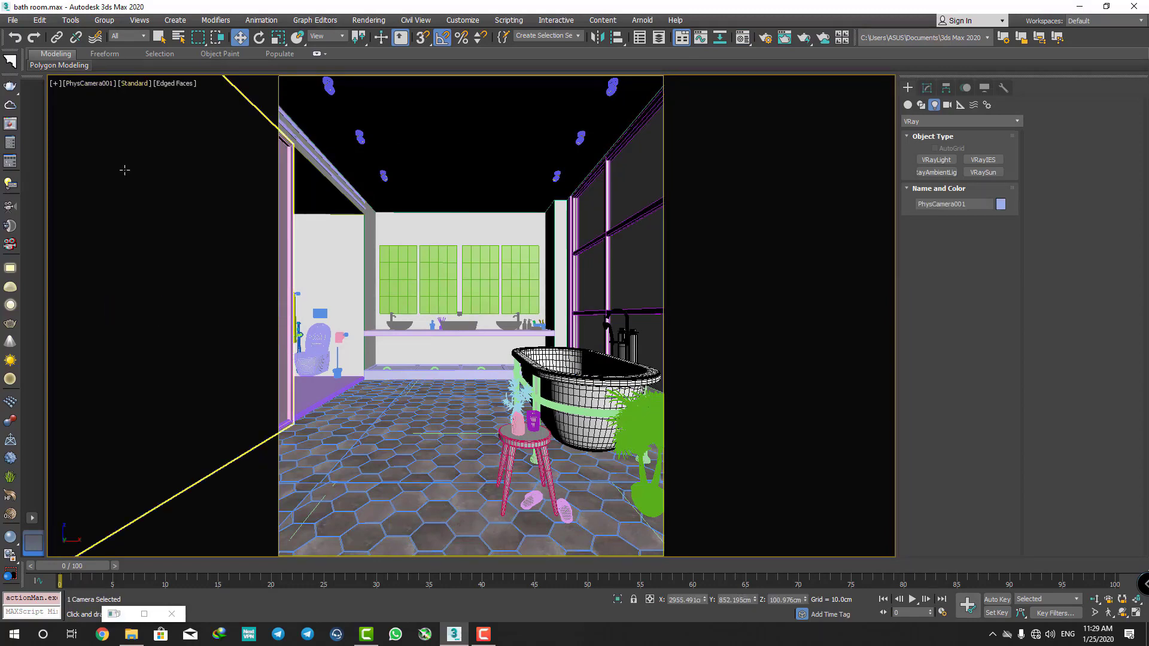
{"action": "left_click", "coordinate": [927, 88]}
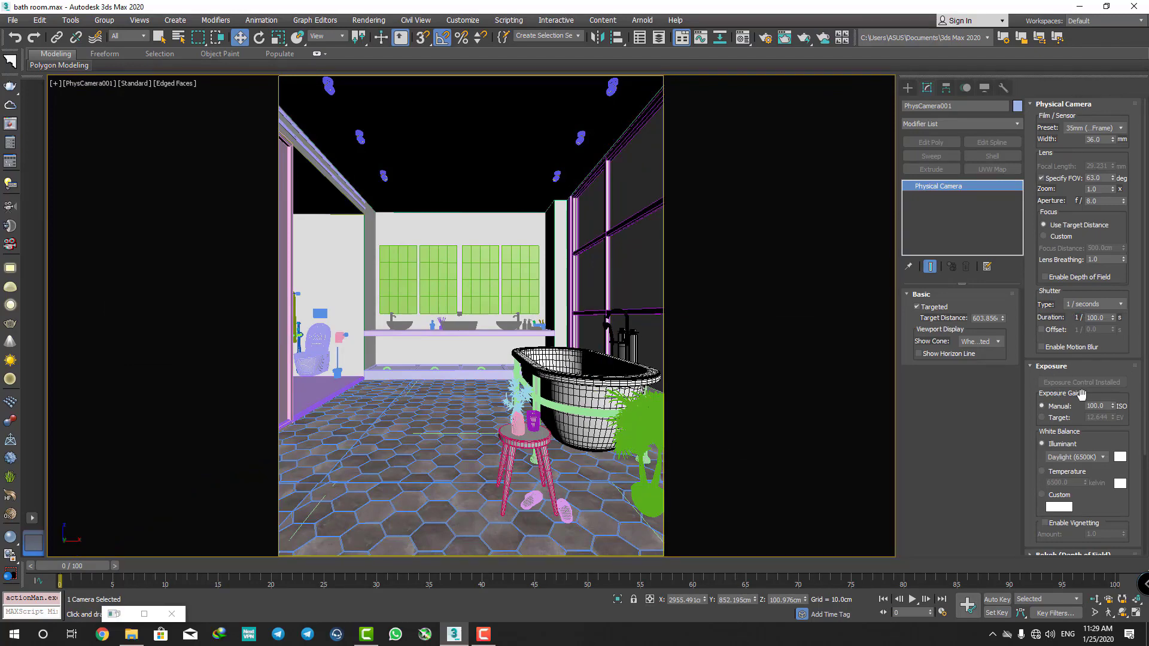
{"action": "right_click", "coordinate": [512, 365]}
{"action": "left_click", "coordinate": [530, 356]}
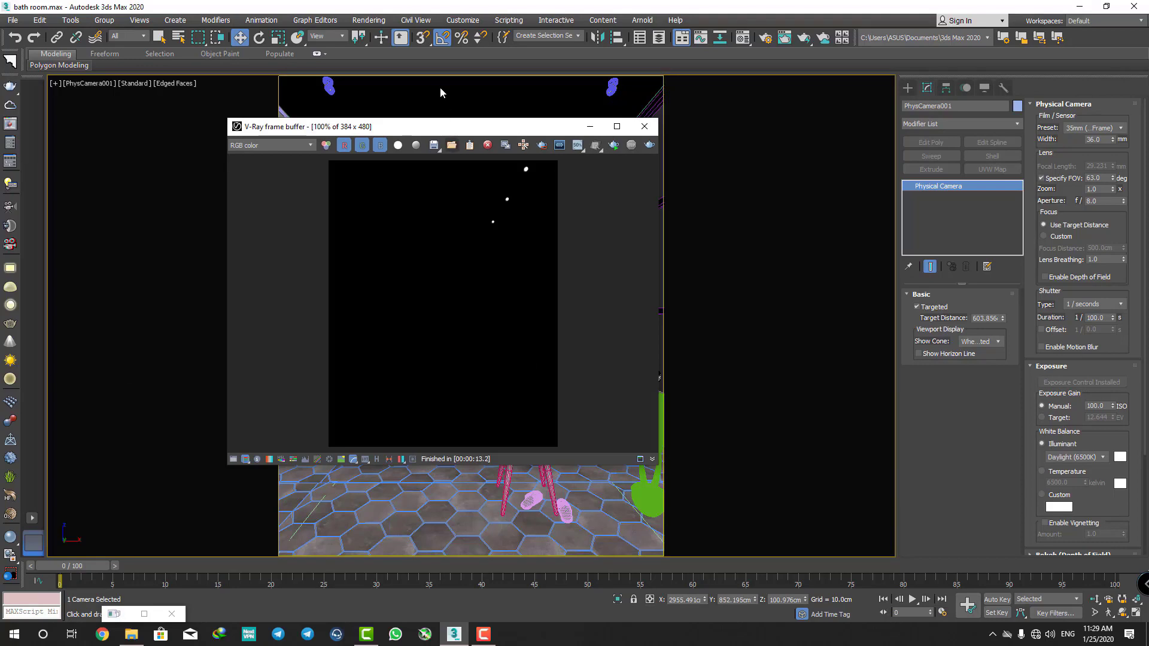
- Re-render the camera view with Shift+Q, move the frame buffer up, and open Render Setup
{"action": "key", "text": "shift+q"}
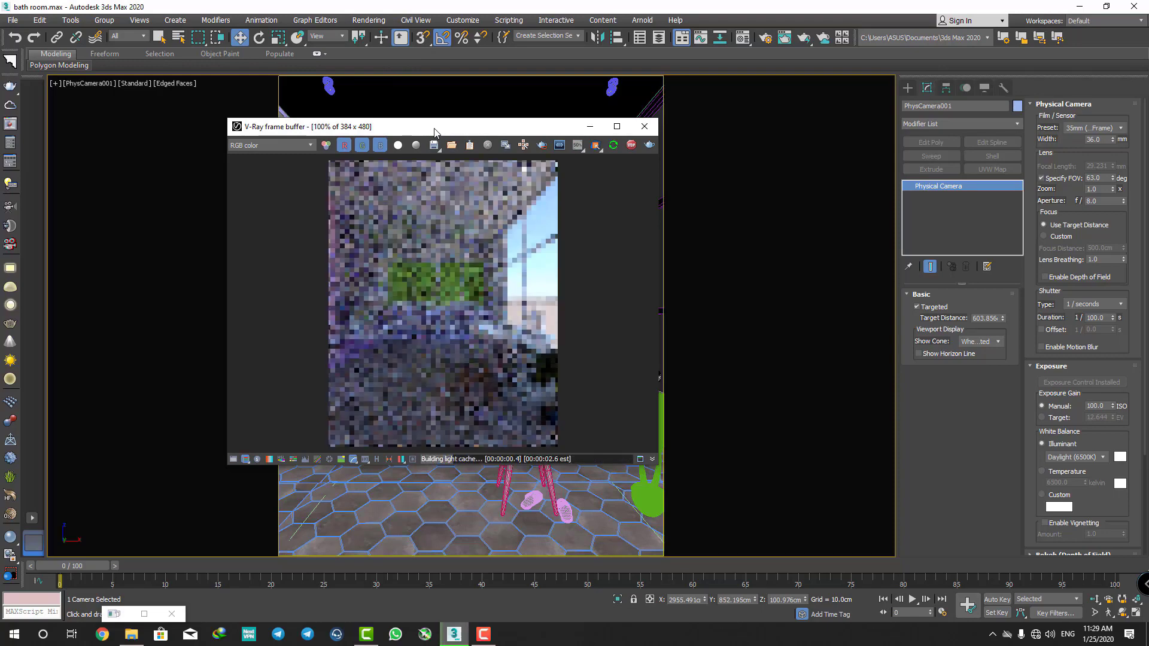
{"action": "left_click_drag", "start_coordinate": [444, 122], "coordinate": [490, 78]}
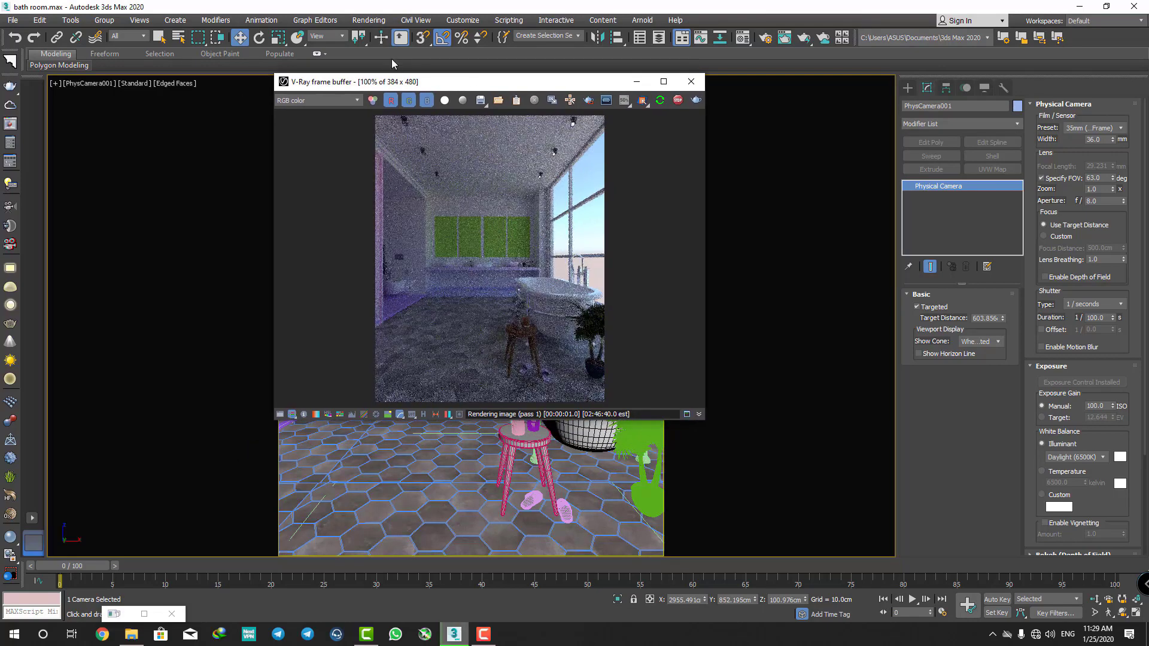
{"action": "left_click", "coordinate": [376, 20]}
{"action": "left_click", "coordinate": [390, 82]}
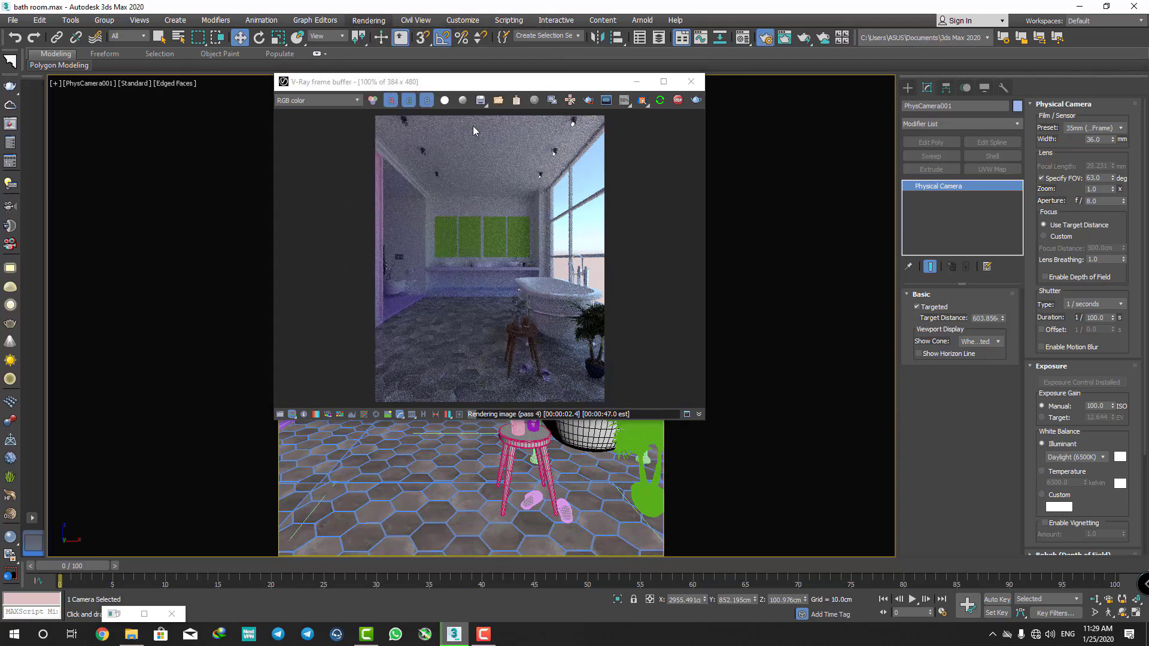
- Enable V-Ray Camera auto exposure in Render Setup and render until stopping it
{"action": "left_click", "coordinate": [719, 225]}
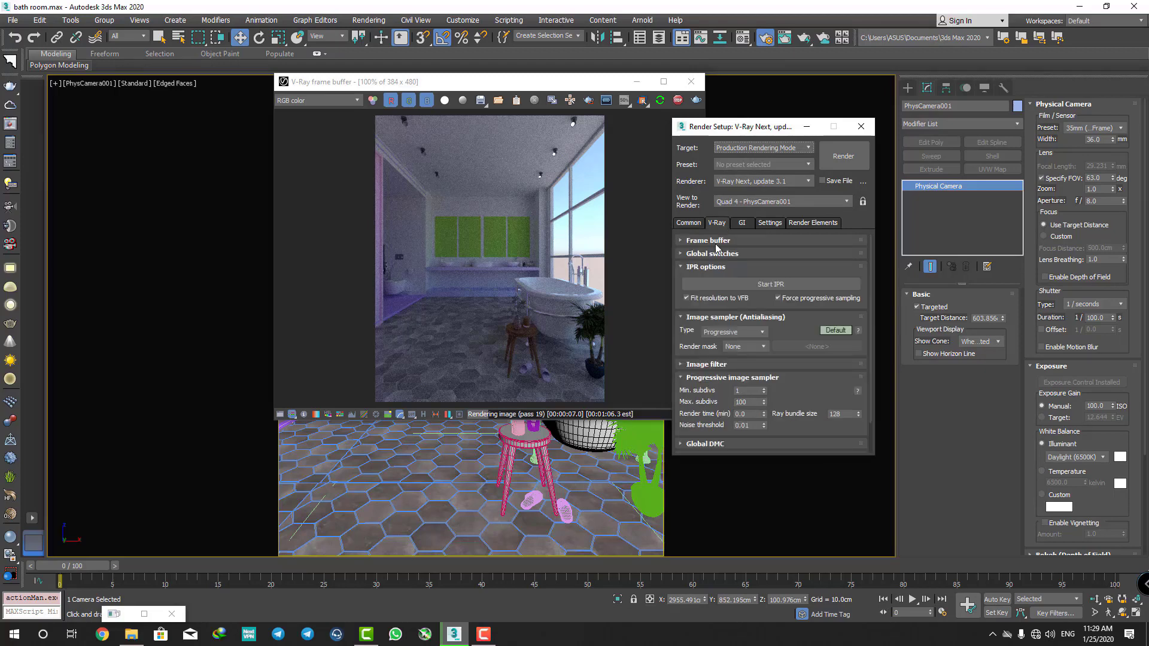
{"action": "scroll", "coordinate": [709, 300], "scroll_direction": "down", "scroll_amount": 2}
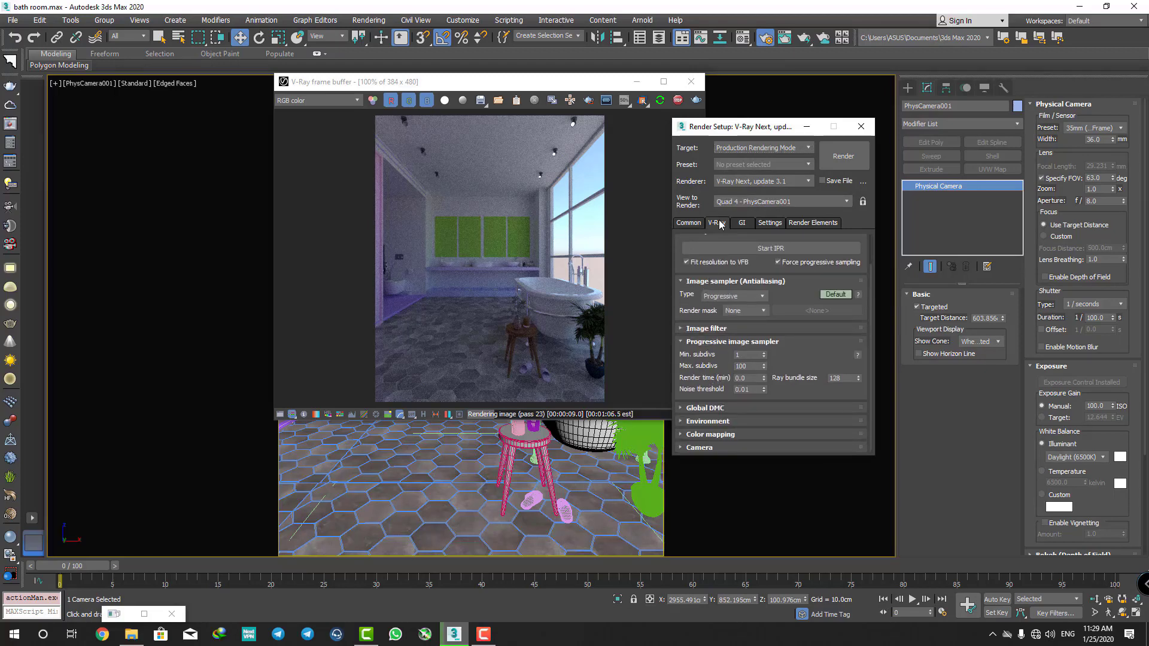
{"action": "scroll", "coordinate": [707, 449], "scroll_direction": "down", "scroll_amount": 5}
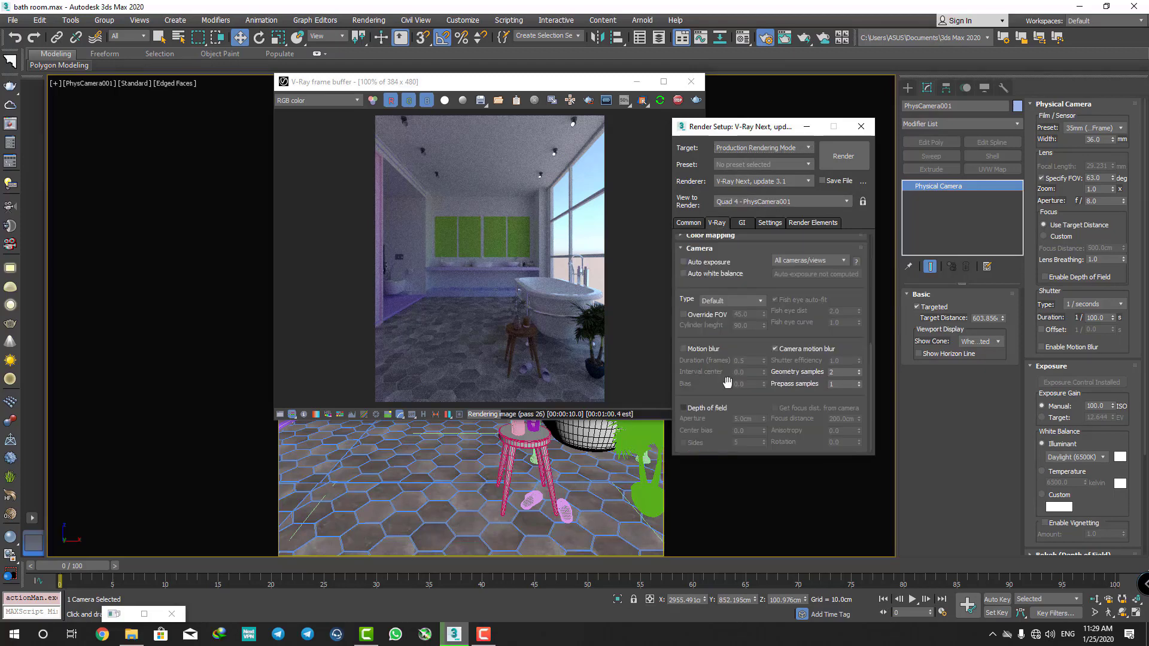
{"action": "left_click", "coordinate": [686, 262]}
{"action": "left_click_drag", "start_coordinate": [524, 87], "coordinate": [483, 79]}
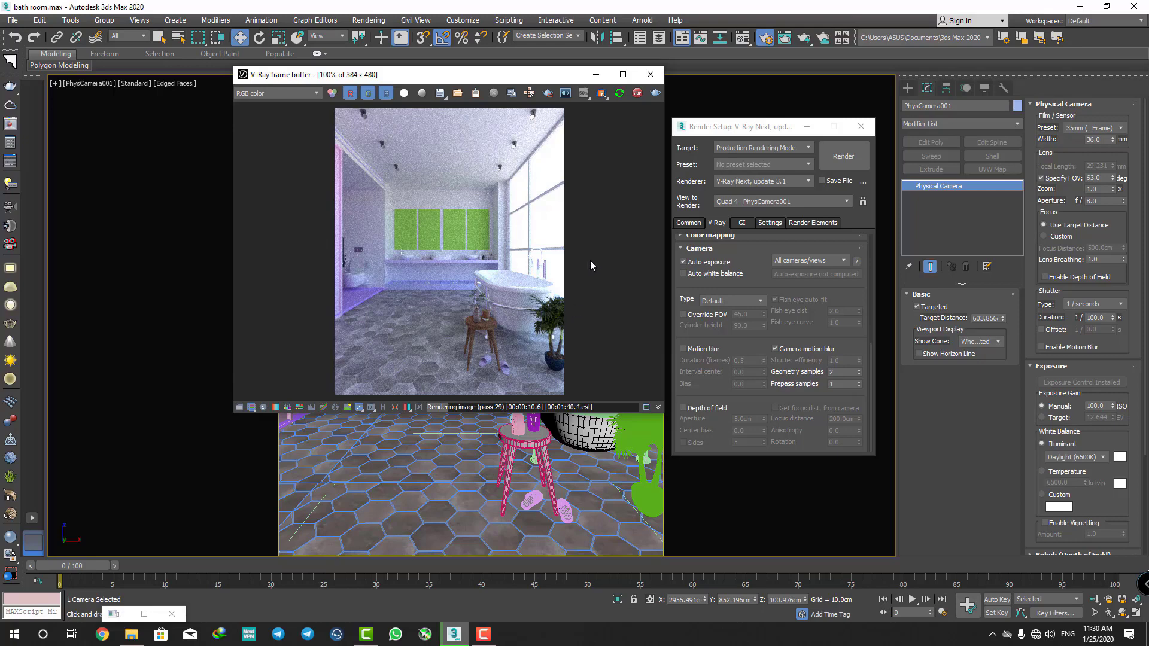
{"action": "left_click", "coordinate": [638, 93]}
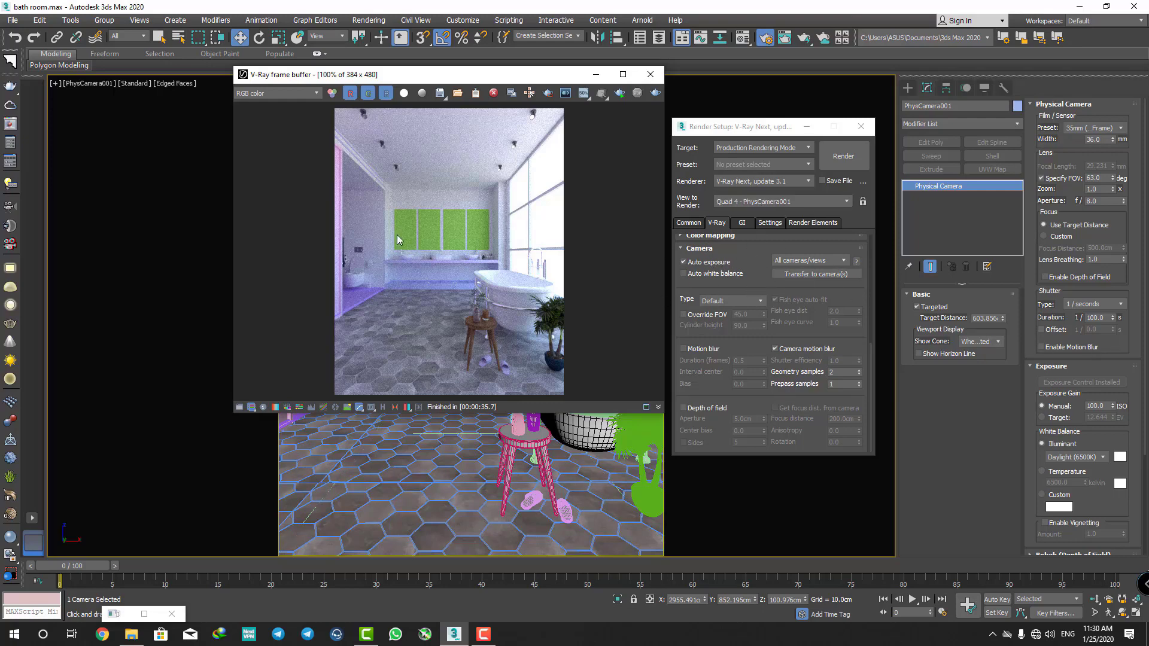
- Apply the auto exposure ISO 313.04 to the camera, then turn auto exposure off
{"action": "left_click", "coordinate": [801, 275]}
{"action": "left_click", "coordinate": [805, 277]}
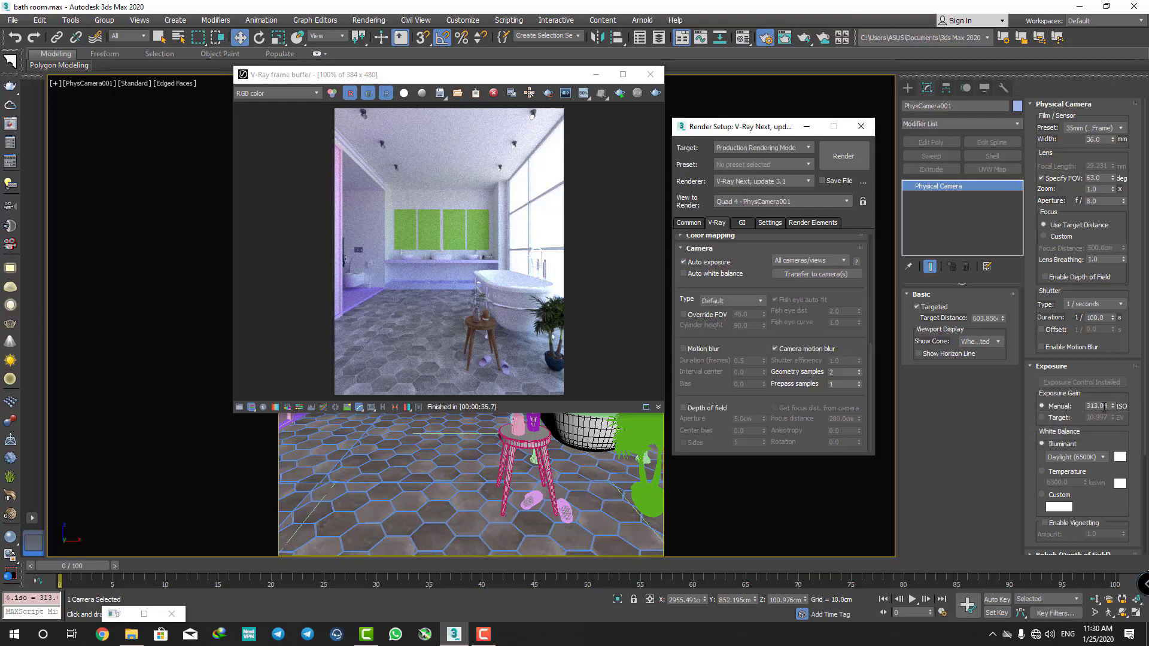
{"action": "left_click", "coordinate": [684, 262]}
- Set the physical camera's manual ISO to 280, then to 250
{"action": "left_click", "coordinate": [1106, 405]}
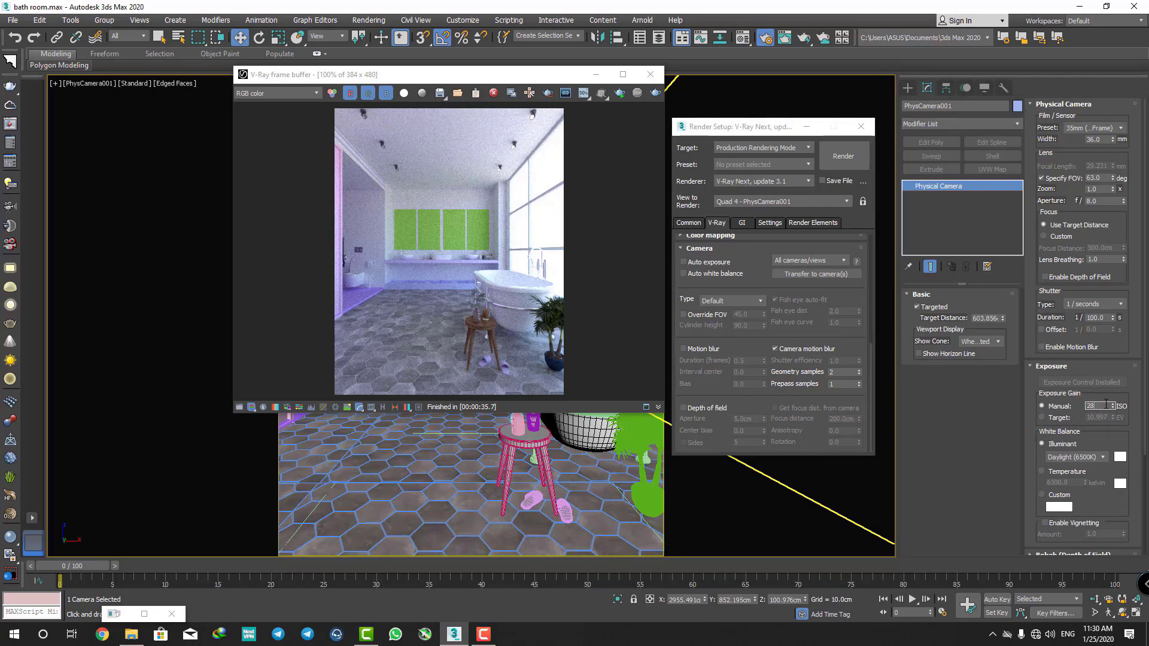
{"action": "type", "text": "0"}
{"action": "key", "text": "Return"}
{"action": "left_click", "coordinate": [601, 102]}
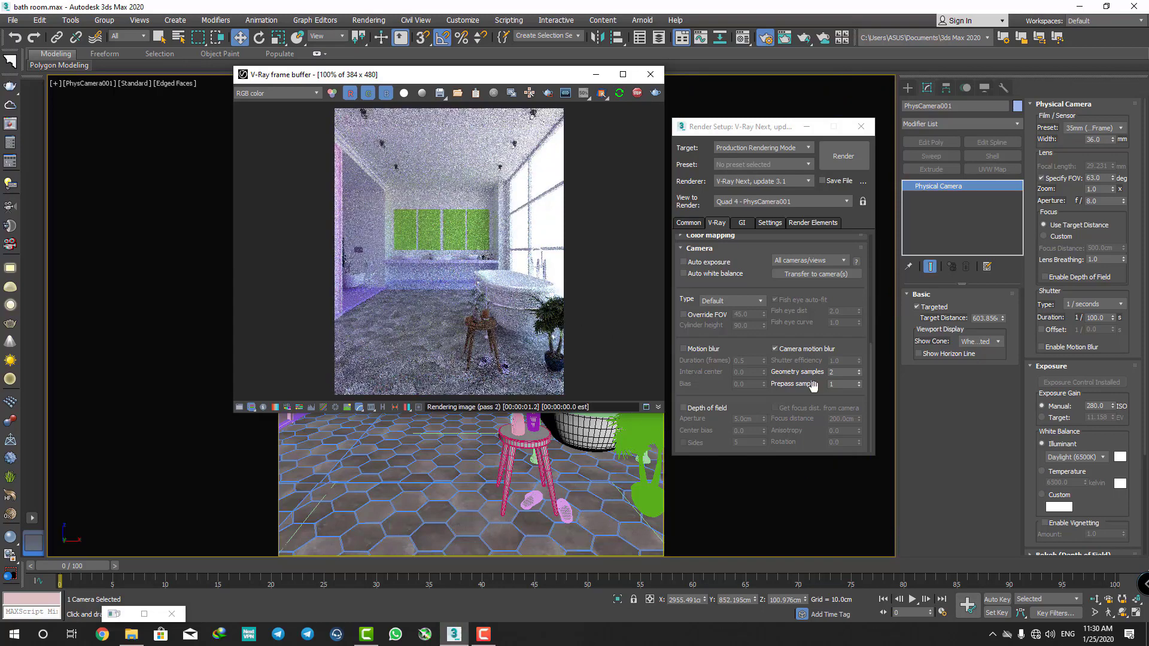
{"action": "double_click", "coordinate": [1096, 406]}
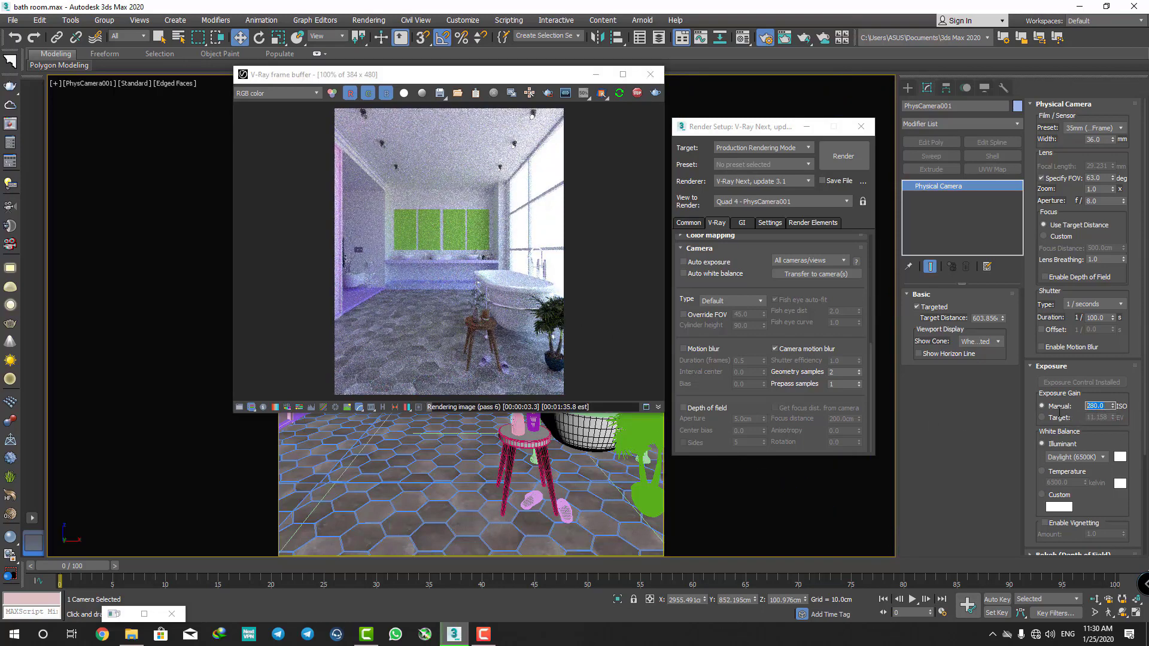
{"action": "type", "text": "250"}
{"action": "key", "text": "Return"}
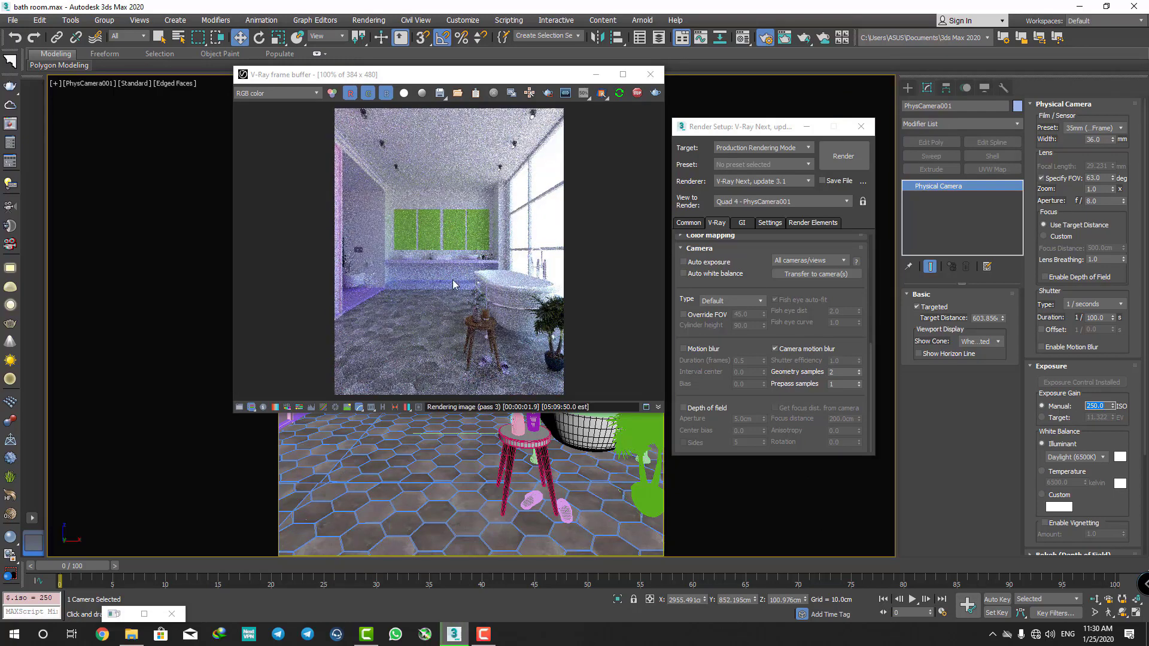
- Let the interactive render refine, stop it, and close the V-Ray frame buffer
{"action": "scroll", "coordinate": [450, 286], "scroll_direction": "up", "scroll_amount": 1}
{"action": "scroll", "coordinate": [450, 286], "scroll_direction": "down", "scroll_amount": 2}
{"action": "scroll", "coordinate": [450, 285], "scroll_direction": "up", "scroll_amount": 1}
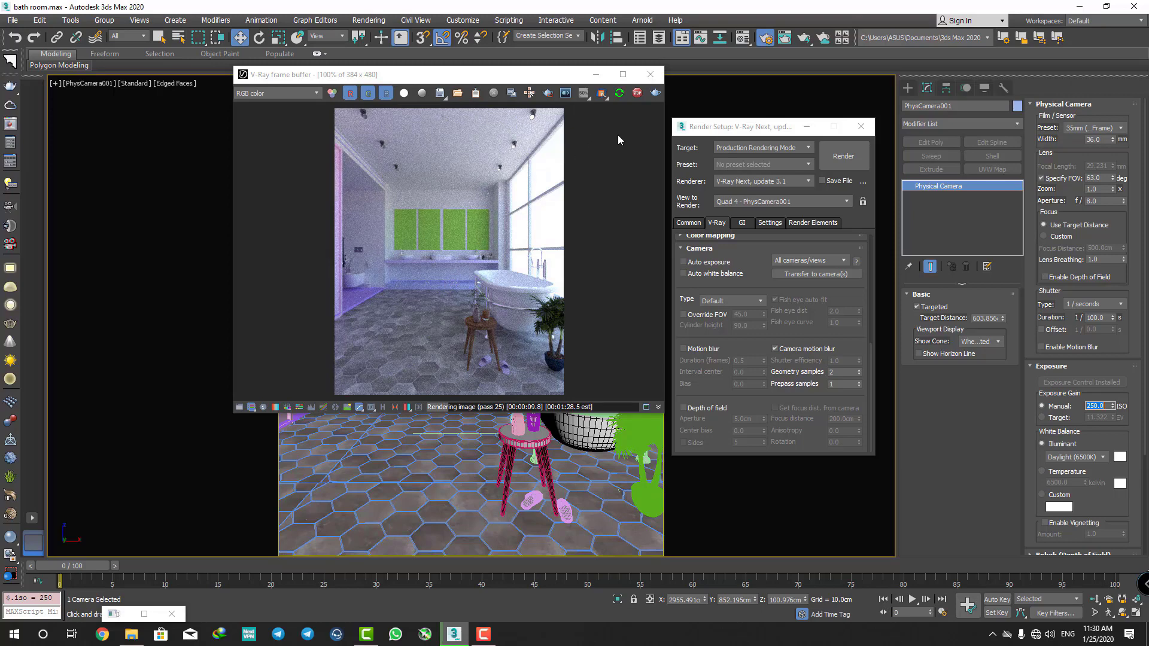
{"action": "left_click", "coordinate": [637, 95]}
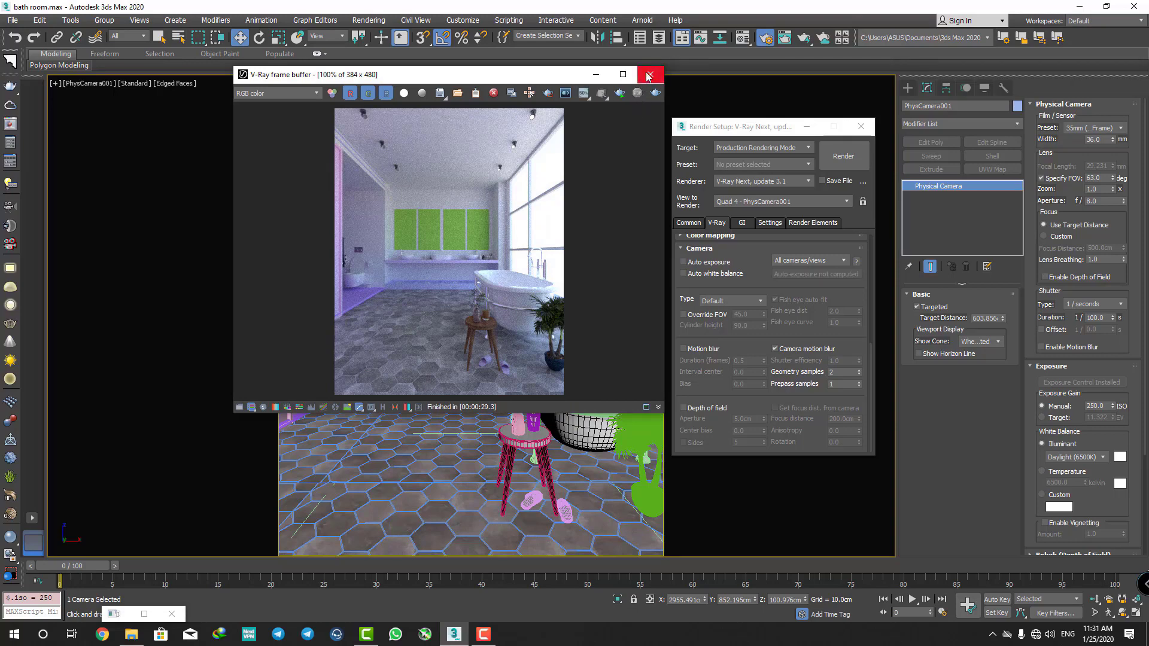
{"action": "left_click", "coordinate": [650, 75]}
- Reopen the V-Ray frame buffer with Auto white balance on and start an interactive render
{"action": "right_click", "coordinate": [488, 266]}
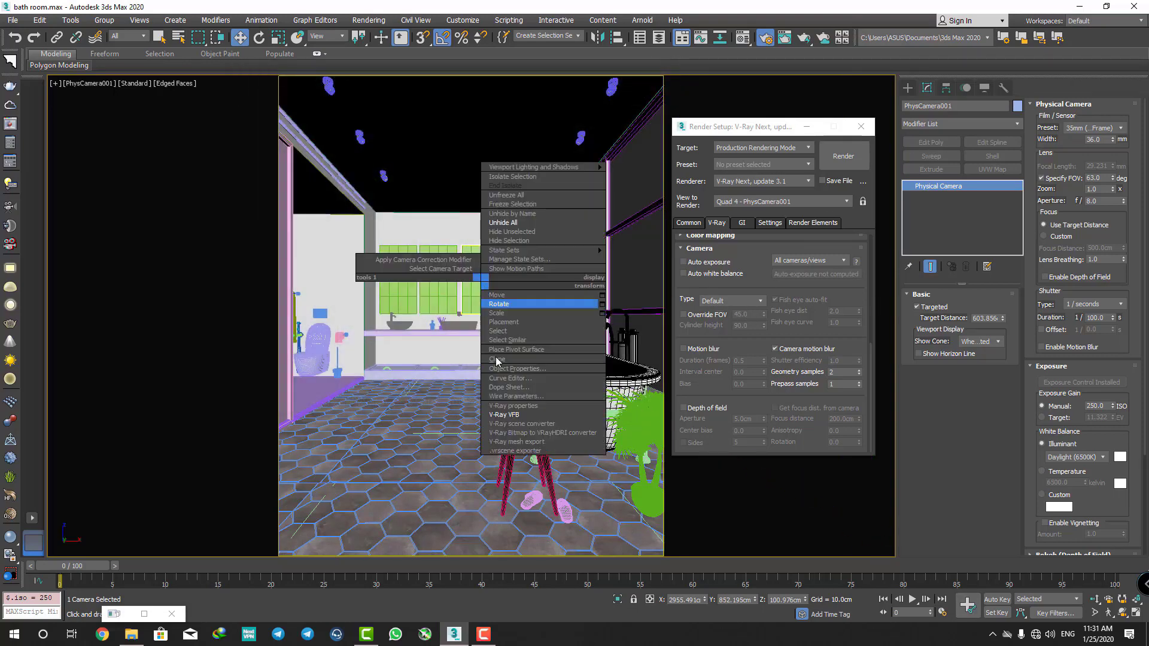
{"action": "left_click", "coordinate": [525, 422]}
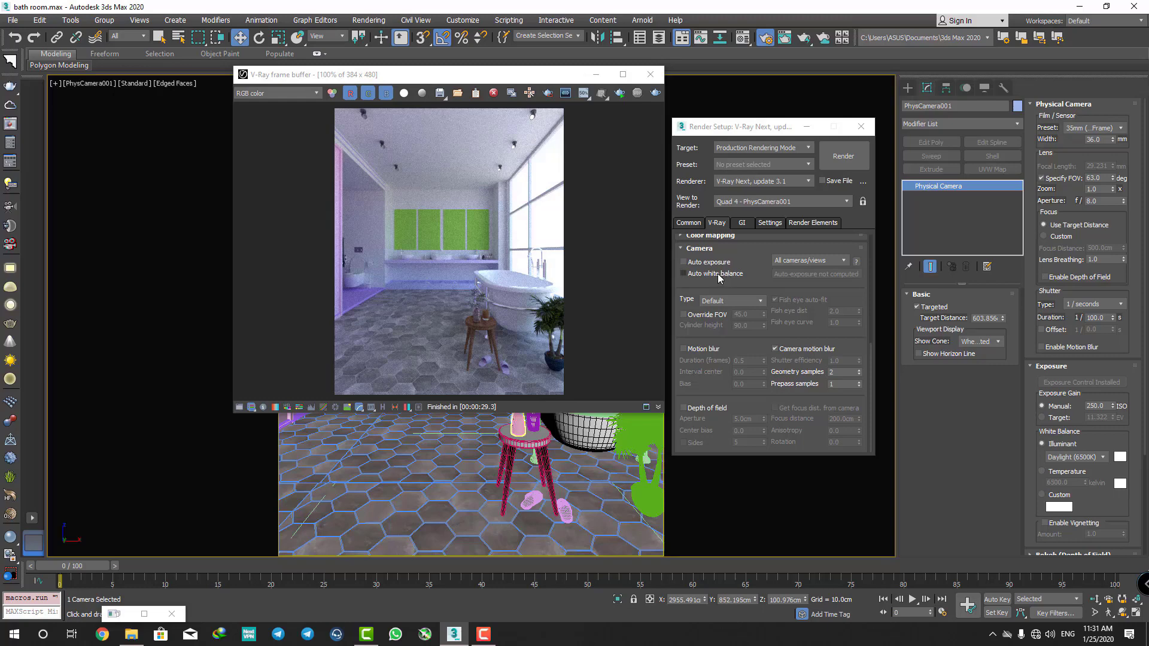
{"action": "left_click", "coordinate": [683, 274]}
{"action": "left_click", "coordinate": [623, 99]}
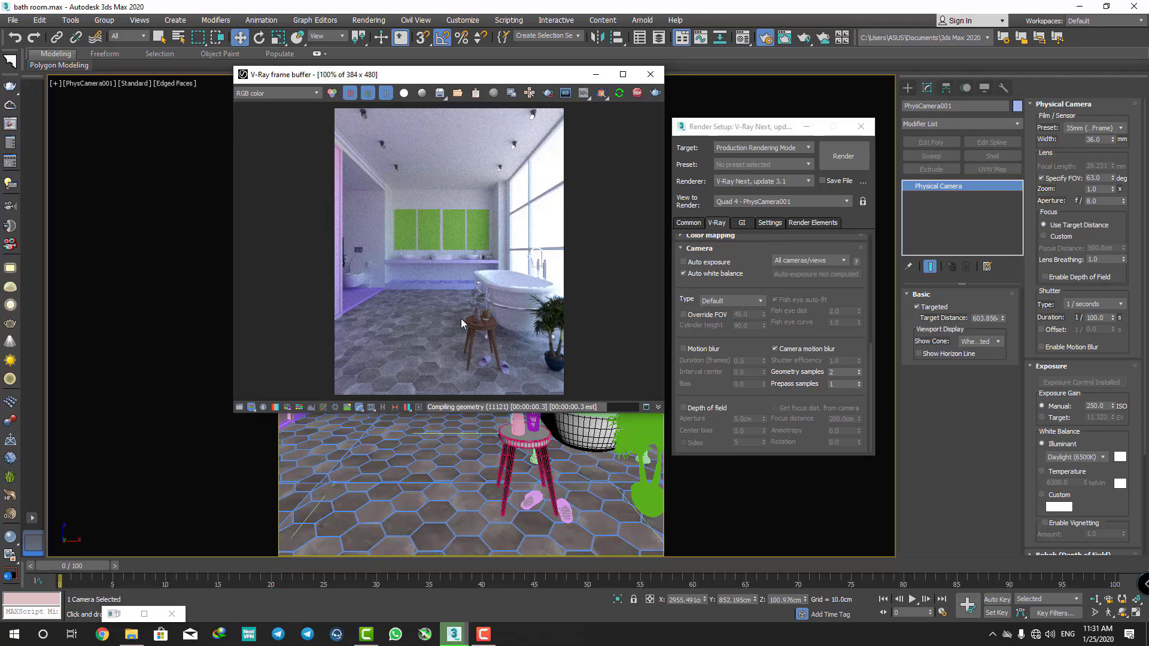
{"action": "left_click", "coordinate": [775, 348]}
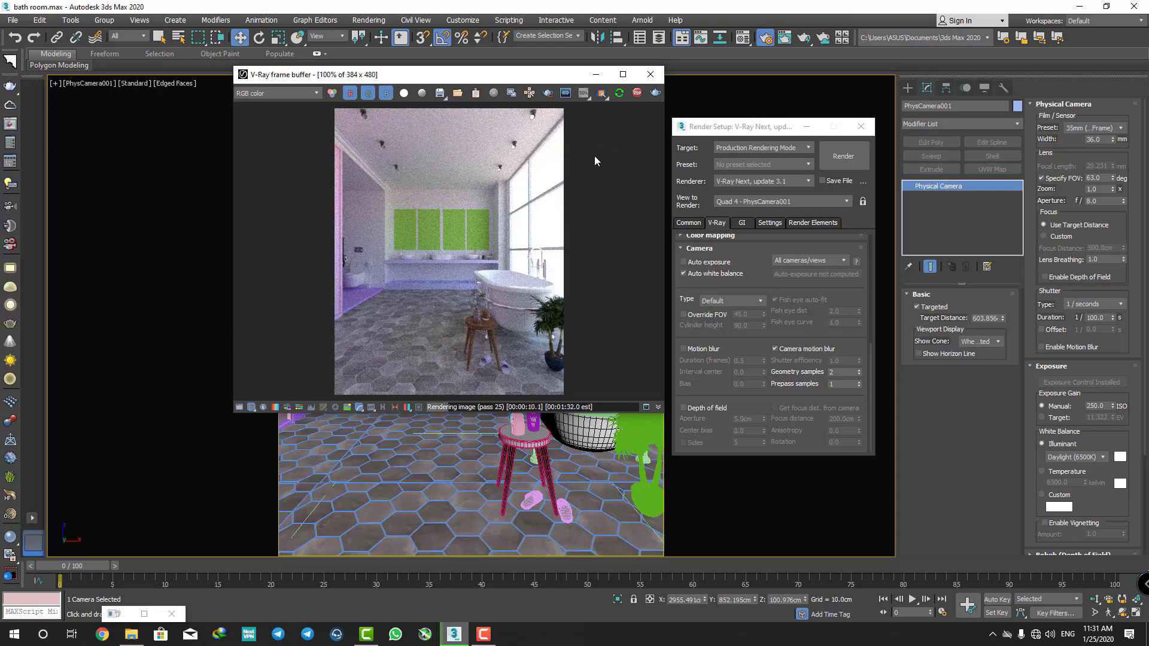
- Stop the render and close the frame buffer and Render Setup dialog
{"action": "left_click", "coordinate": [637, 93]}
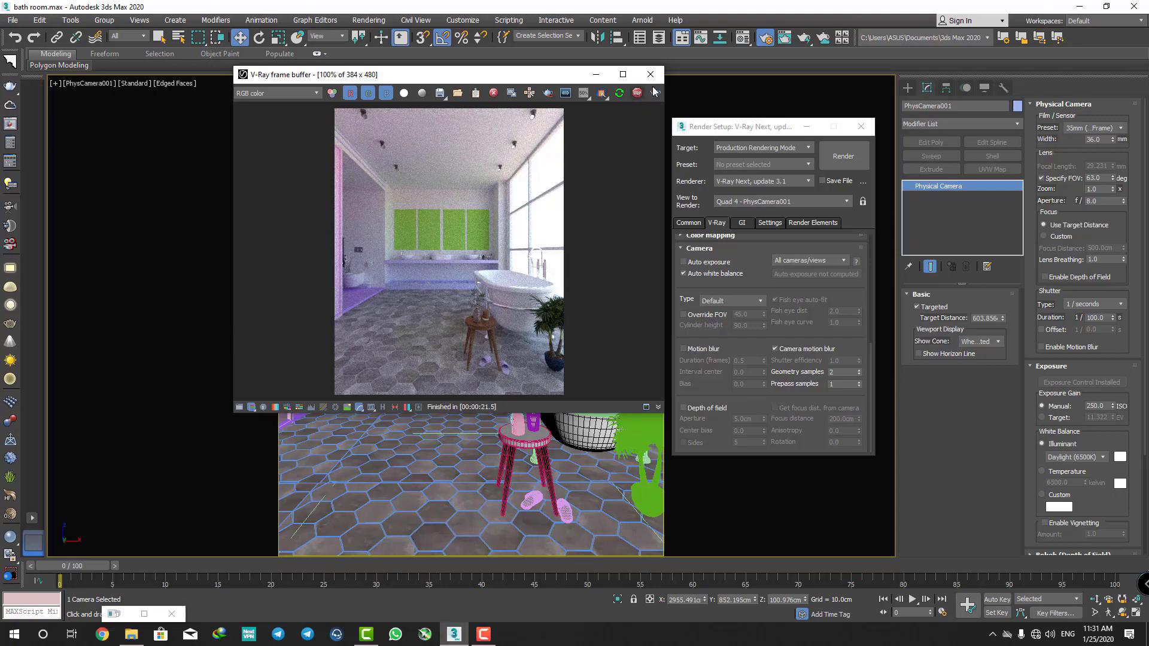
{"action": "left_click", "coordinate": [656, 77]}
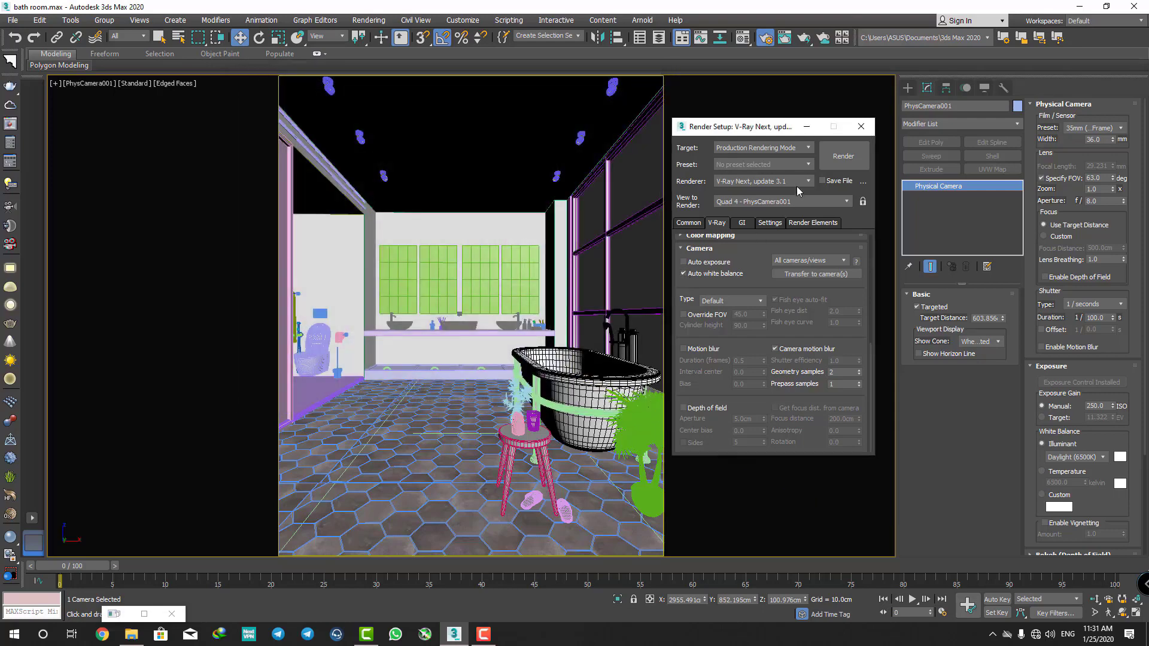
{"action": "left_click", "coordinate": [861, 126]}
- Draw a VRayLight plane over the first window pane in a perspective view
{"action": "left_click", "coordinate": [446, 431]}
{"action": "key", "text": "p"}
{"action": "key", "text": "z"}
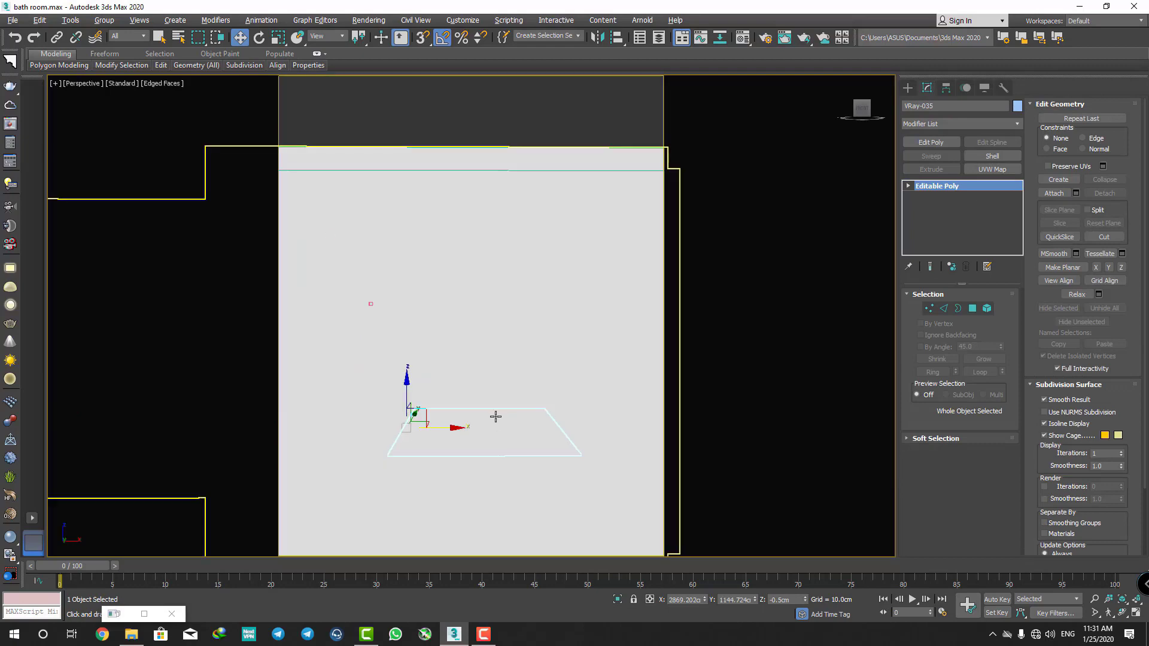
{"action": "middle_click_drag", "start_coordinate": [748, 269], "coordinate": [840, 193], "text": "alt"}
{"action": "left_click", "coordinate": [908, 88]}
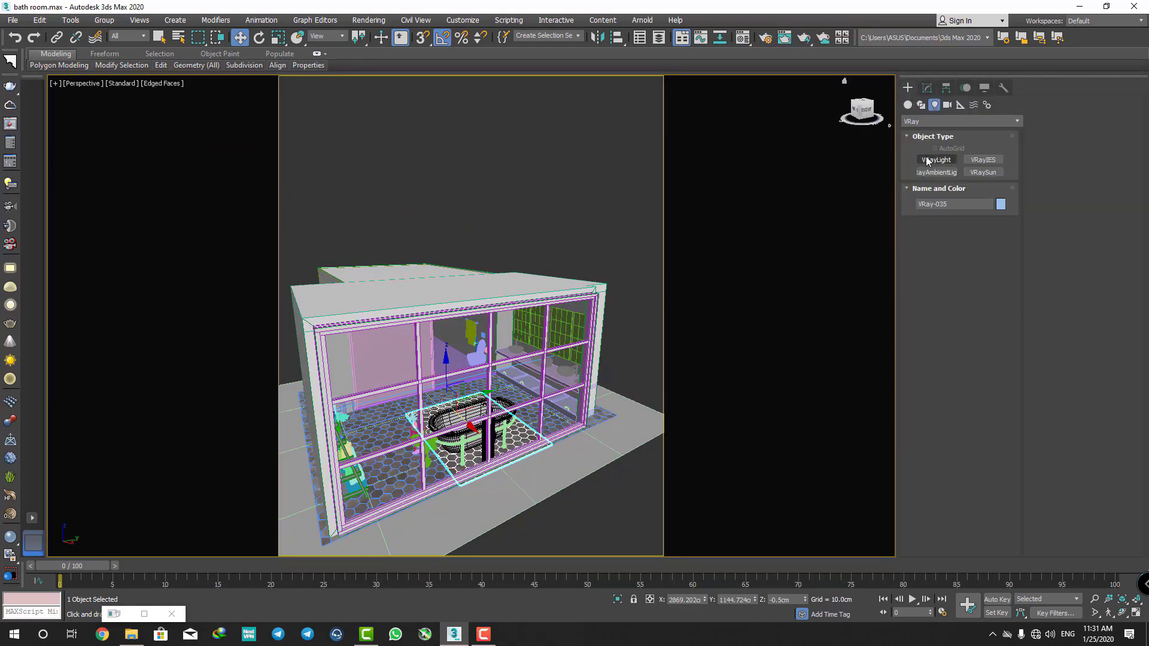
{"action": "left_click", "coordinate": [936, 159]}
{"action": "left_click", "coordinate": [935, 147]}
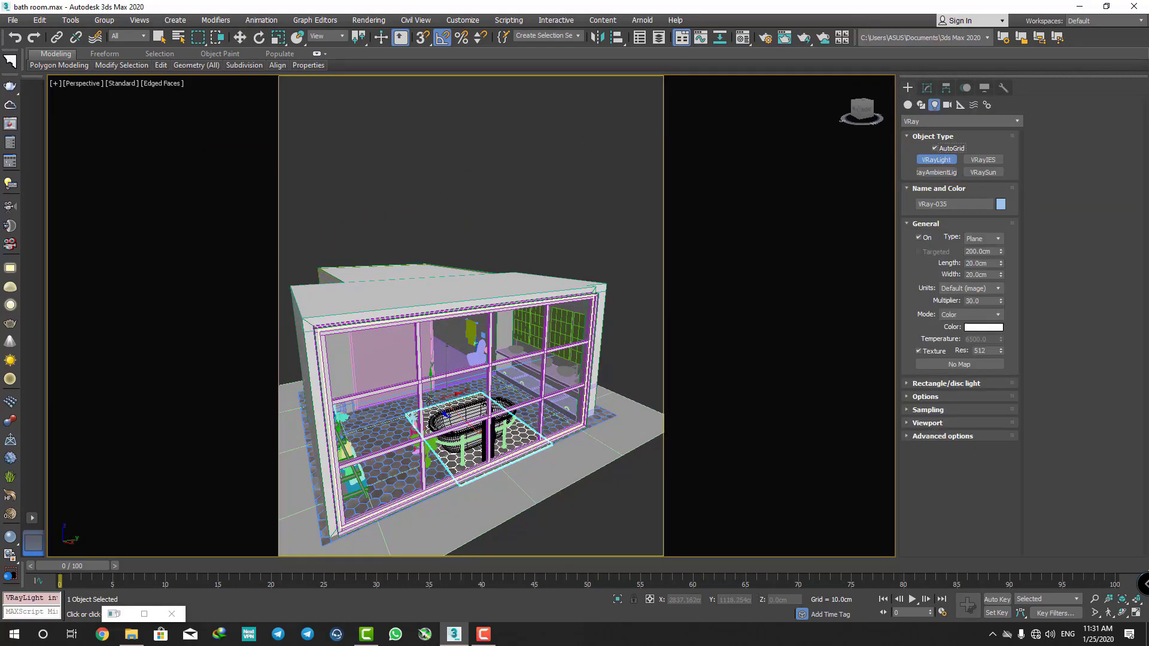
{"action": "middle_click_drag", "start_coordinate": [419, 359], "coordinate": [456, 189], "text": "alt"}
{"action": "scroll", "coordinate": [451, 226], "scroll_direction": "up", "scroll_amount": 3}
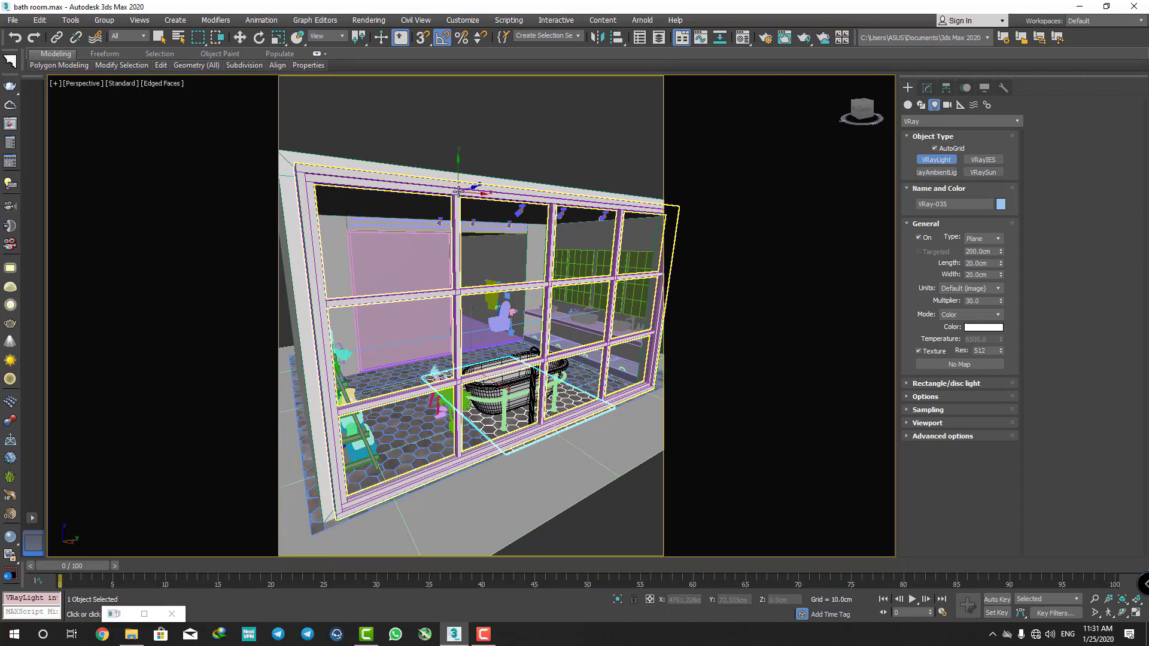
{"action": "mouse_move", "coordinate": [458, 190]}
{"action": "left_mouse_down"}
{"action": "mouse_move", "coordinate": [360, 504]}
{"action": "mouse_move", "coordinate": [346, 507]}
{"action": "left_mouse_up"}
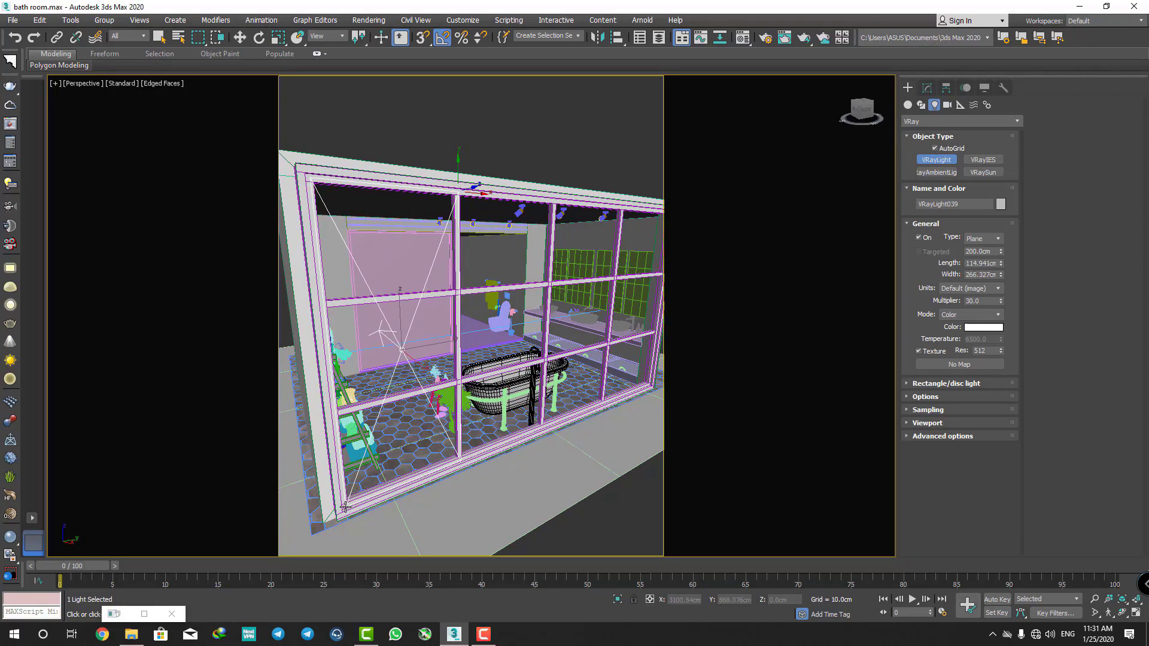
- Shift-clone three copies of the plane light across the remaining window panes
{"action": "key", "text": "w"}
{"action": "middle_click_drag", "start_coordinate": [346, 508], "coordinate": [436, 327], "text": "alt"}
{"action": "left_click_drag", "start_coordinate": [430, 374], "coordinate": [553, 356], "text": "shift"}
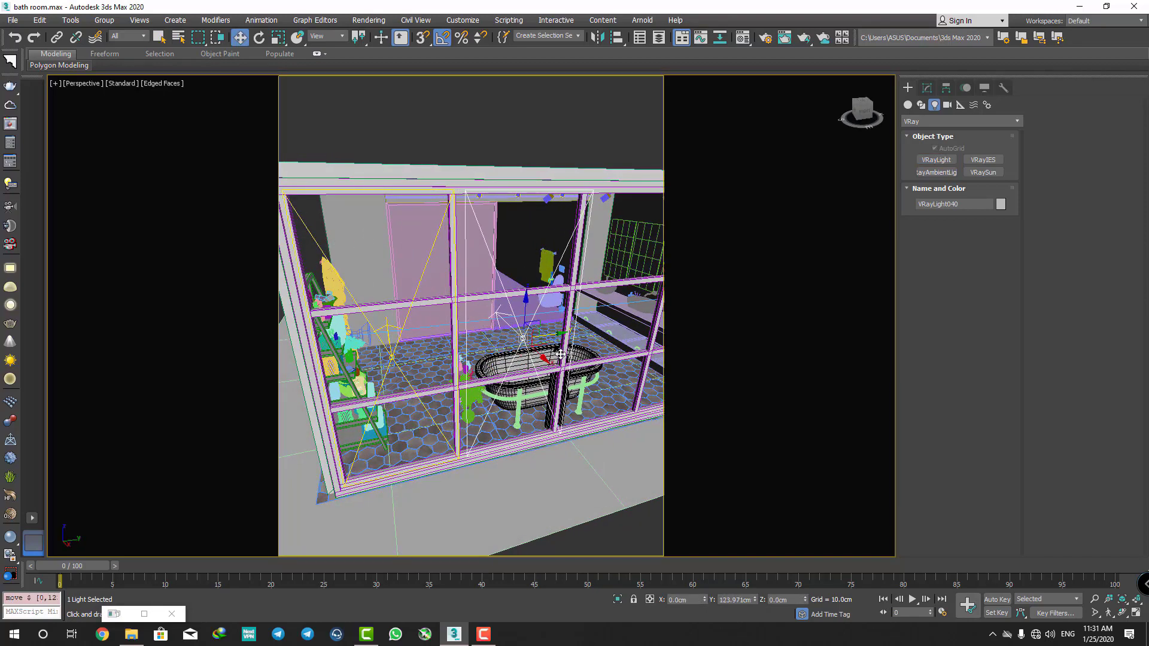
{"action": "left_click", "coordinate": [552, 367]}
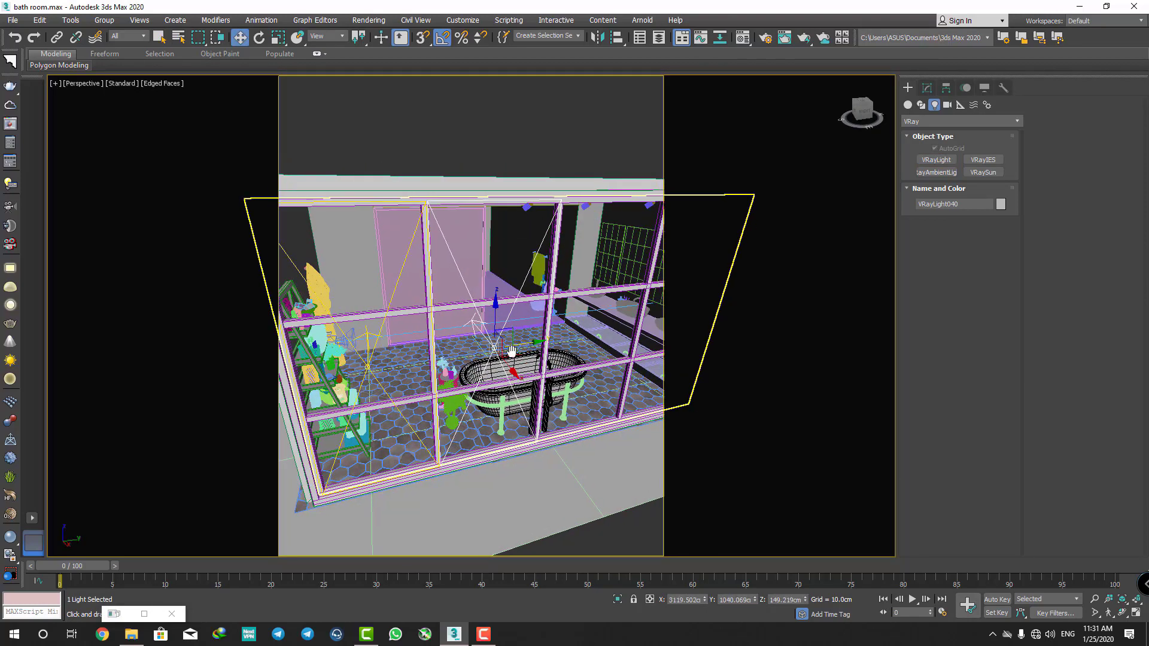
{"action": "middle_click_drag", "start_coordinate": [551, 367], "coordinate": [413, 371], "text": "alt"}
{"action": "mouse_move", "coordinate": [413, 371]}
{"action": "left_mouse_down", "text": "shift"}
{"action": "mouse_move", "coordinate": [537, 386]}
{"action": "mouse_move", "coordinate": [622, 344]}
{"action": "left_mouse_up", "text": "shift"}
{"action": "left_click", "coordinate": [584, 367]}
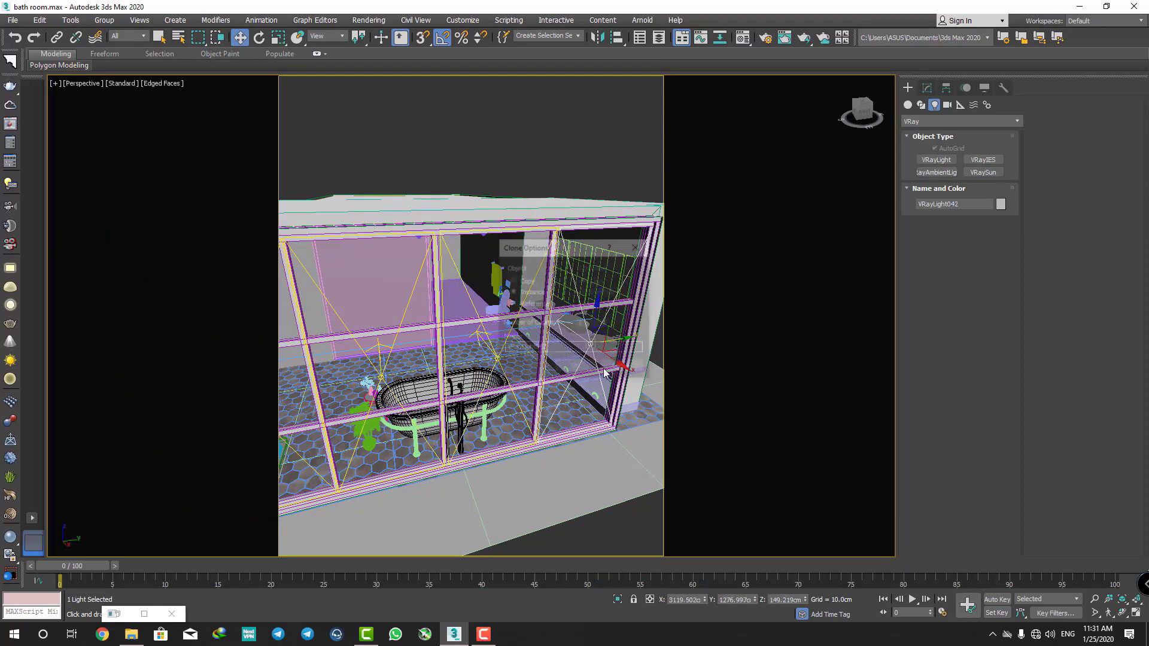
{"action": "left_click", "coordinate": [576, 367]}
- Set the light multiplier to 3.0 and render the camera view
{"action": "scroll", "coordinate": [577, 375], "scroll_direction": "down", "scroll_amount": 5}
{"action": "scroll", "coordinate": [577, 375], "scroll_direction": "down", "scroll_amount": 2}
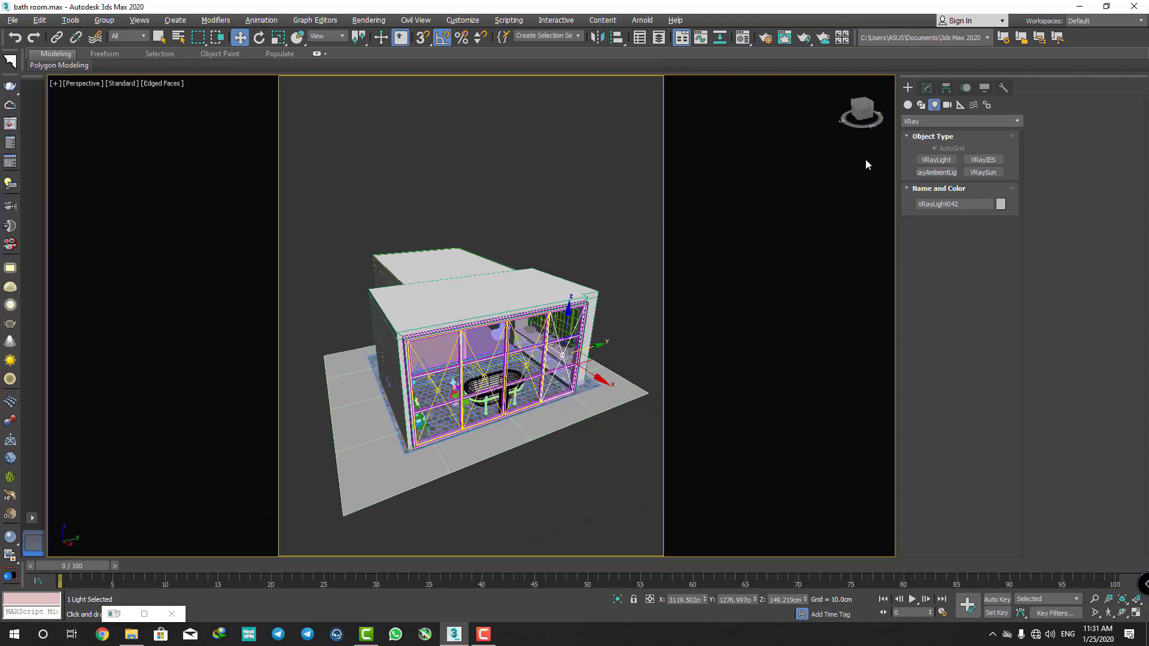
{"action": "left_click", "coordinate": [927, 88]}
{"action": "left_click_drag", "start_coordinate": [980, 371], "coordinate": [944, 377]}
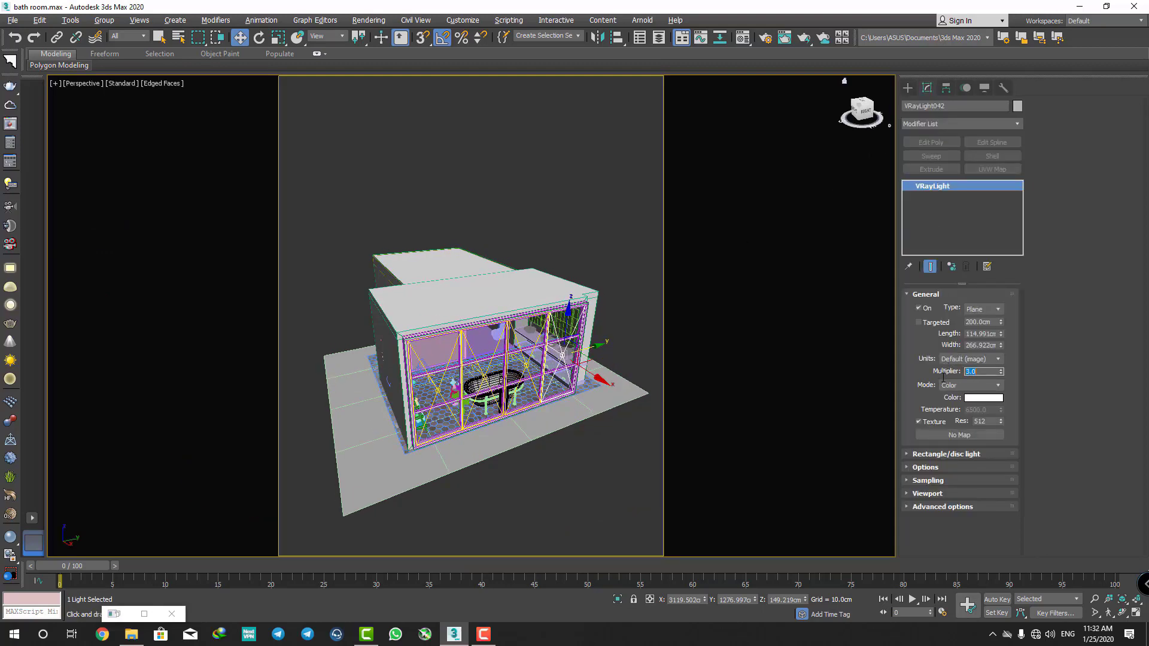
{"action": "left_click", "coordinate": [619, 267]}
{"action": "key", "text": "c"}
{"action": "key", "text": "shift+q"}
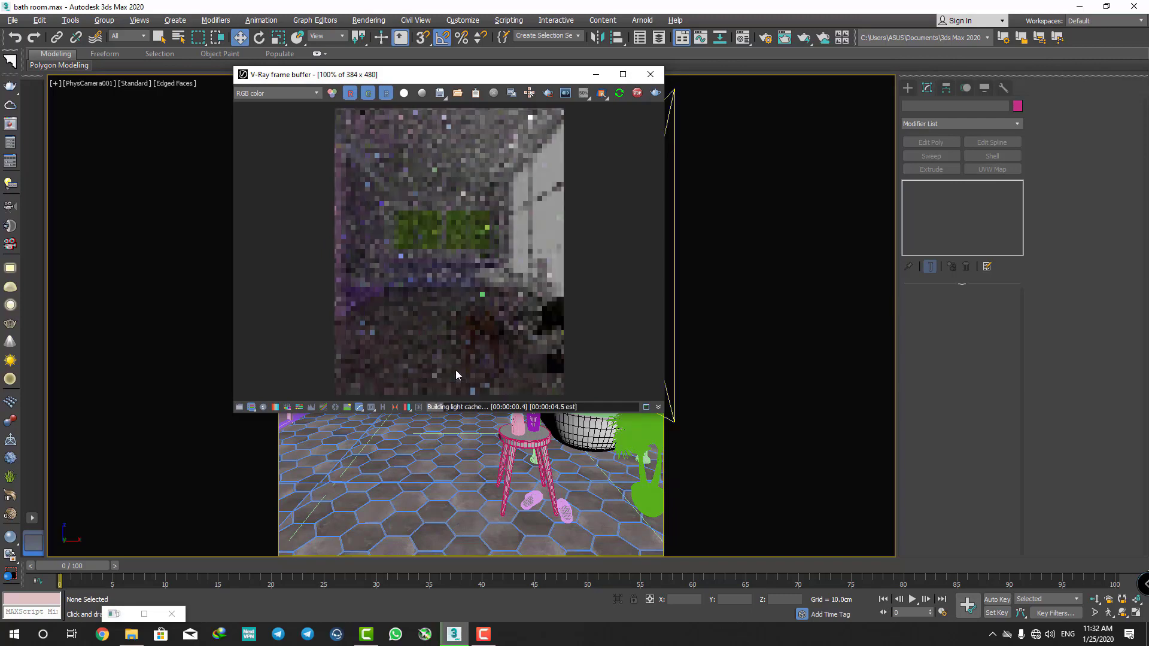
- Limit selection to lights, pick a window light, and make it invisible to the camera
{"action": "left_click_drag", "start_coordinate": [506, 75], "coordinate": [398, 128]}
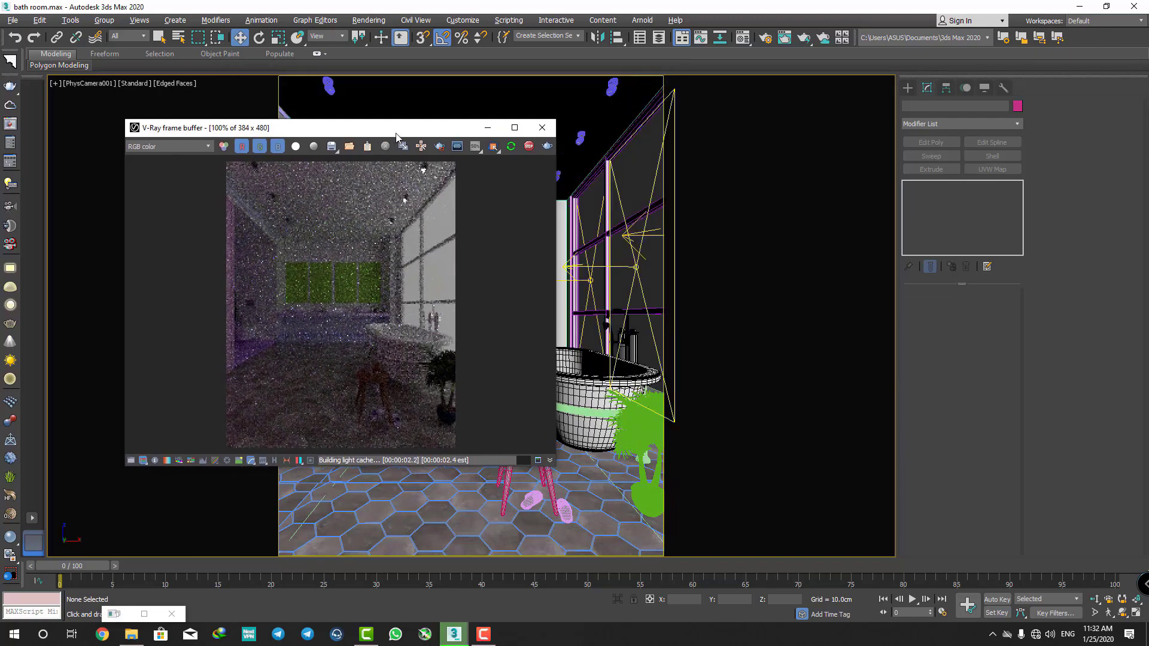
{"action": "left_click", "coordinate": [637, 267]}
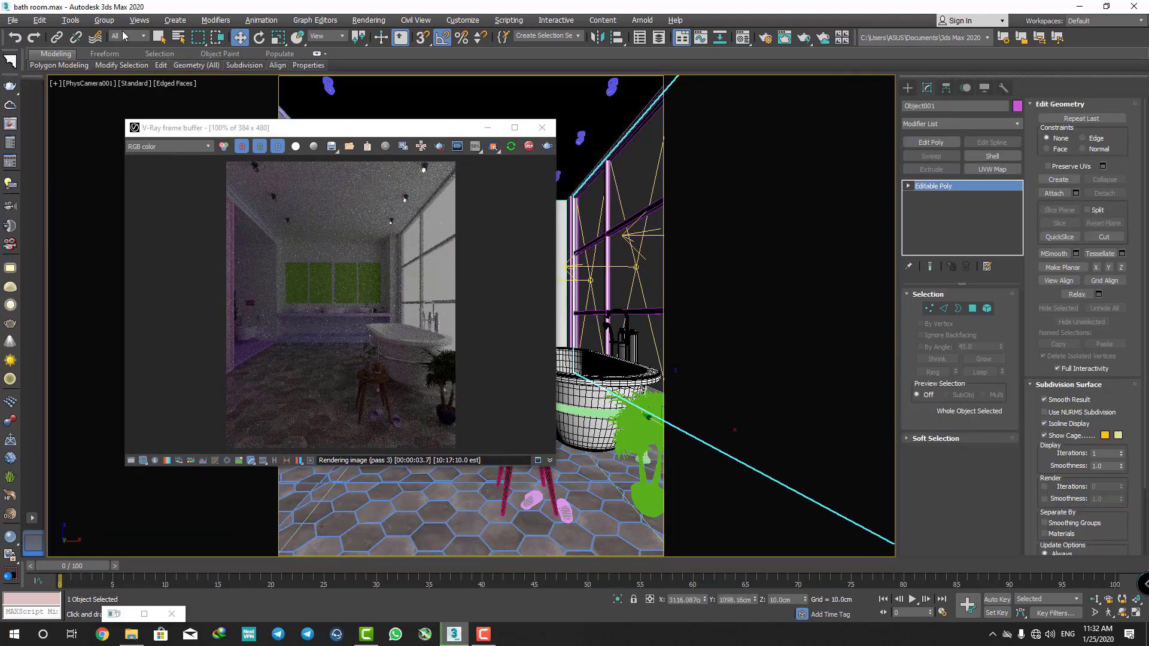
{"action": "left_click", "coordinate": [127, 36]}
{"action": "left_click", "coordinate": [128, 72]}
{"action": "left_click", "coordinate": [637, 266]}
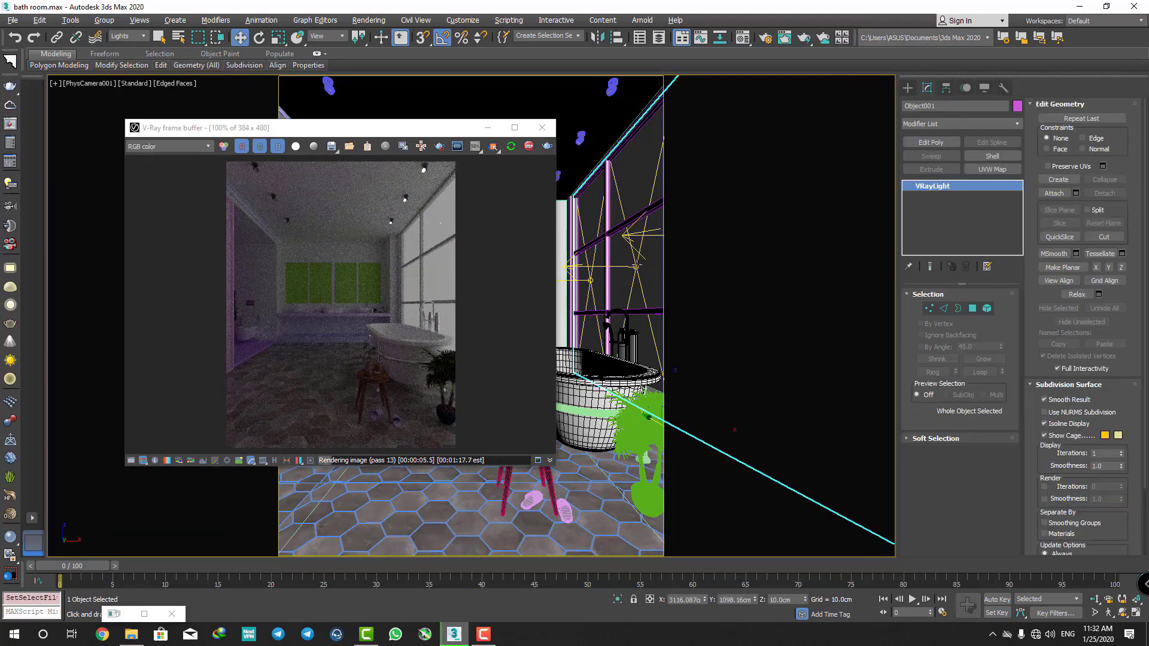
{"action": "left_click", "coordinate": [940, 467]}
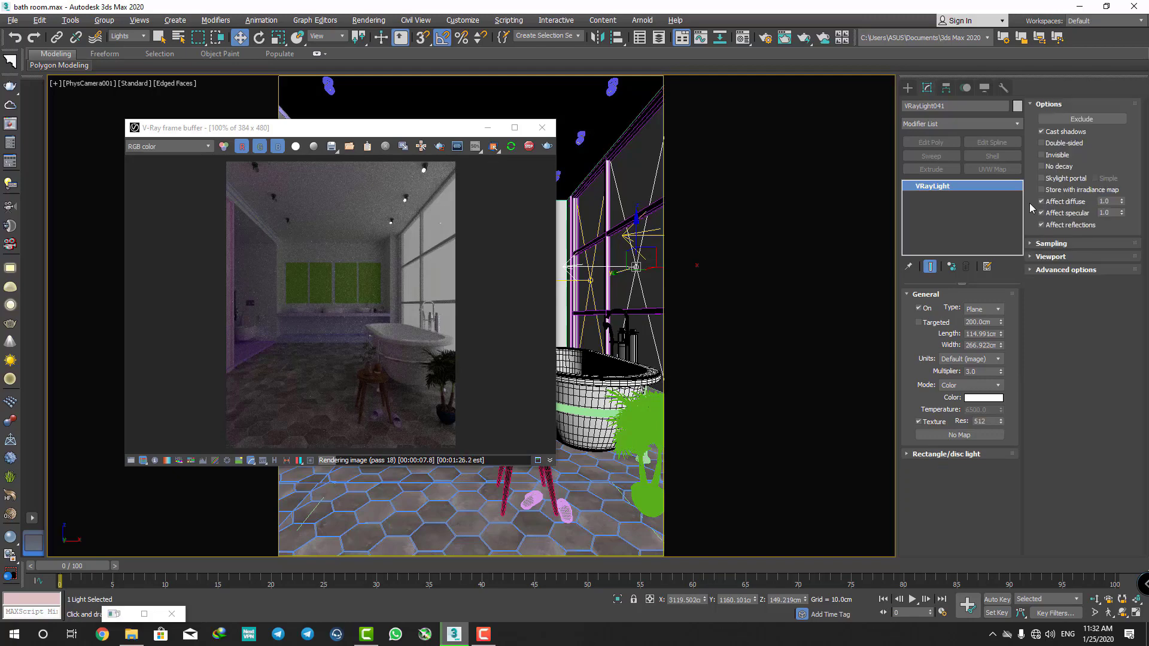
{"action": "left_click", "coordinate": [1042, 155]}
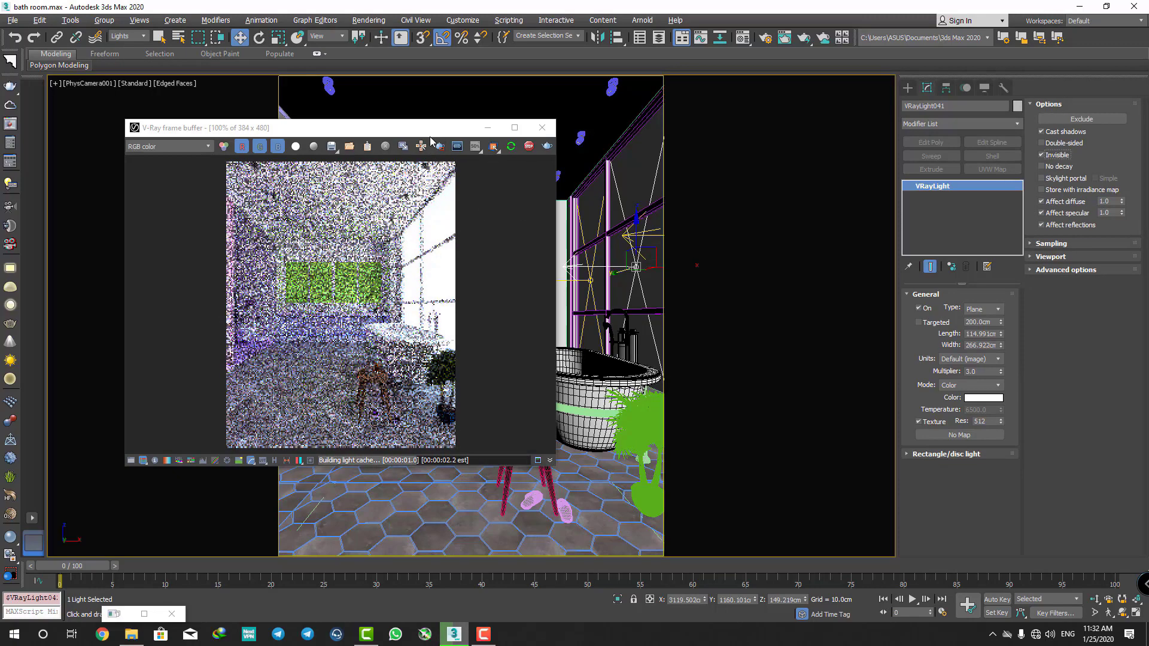
{"action": "left_click_drag", "start_coordinate": [383, 128], "coordinate": [443, 101]}
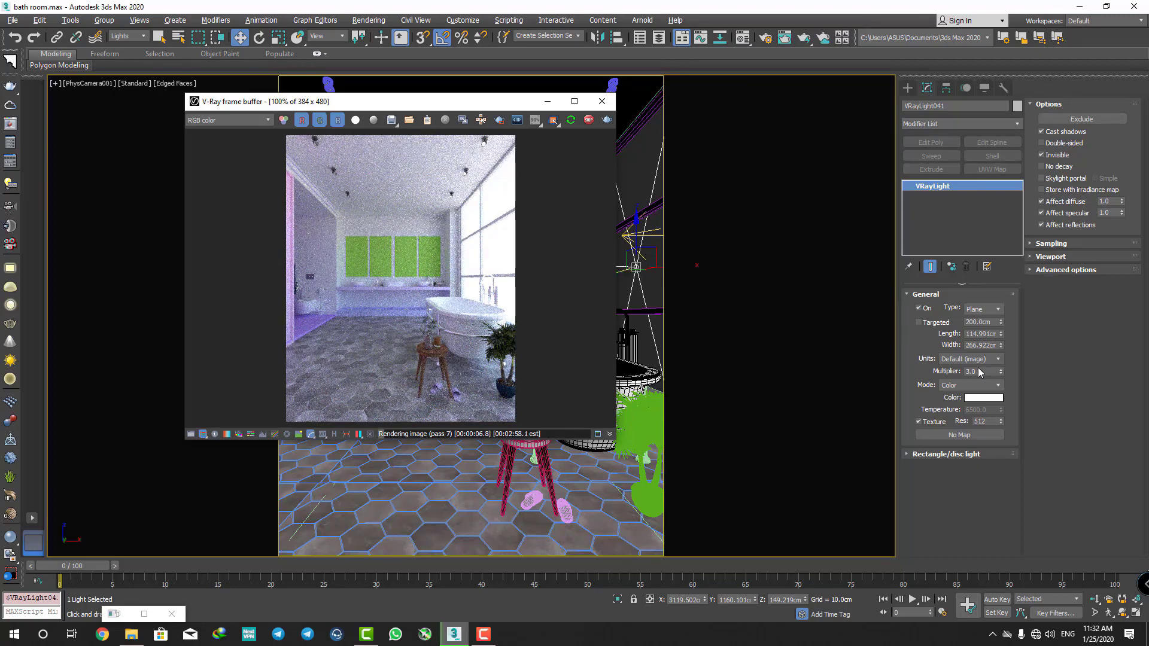
- Set the window light's multiplier to 10, then lower it to 3
{"action": "left_click_drag", "start_coordinate": [978, 371], "coordinate": [936, 372]}
{"action": "type", "text": "10"}
{"action": "key", "text": "Return"}
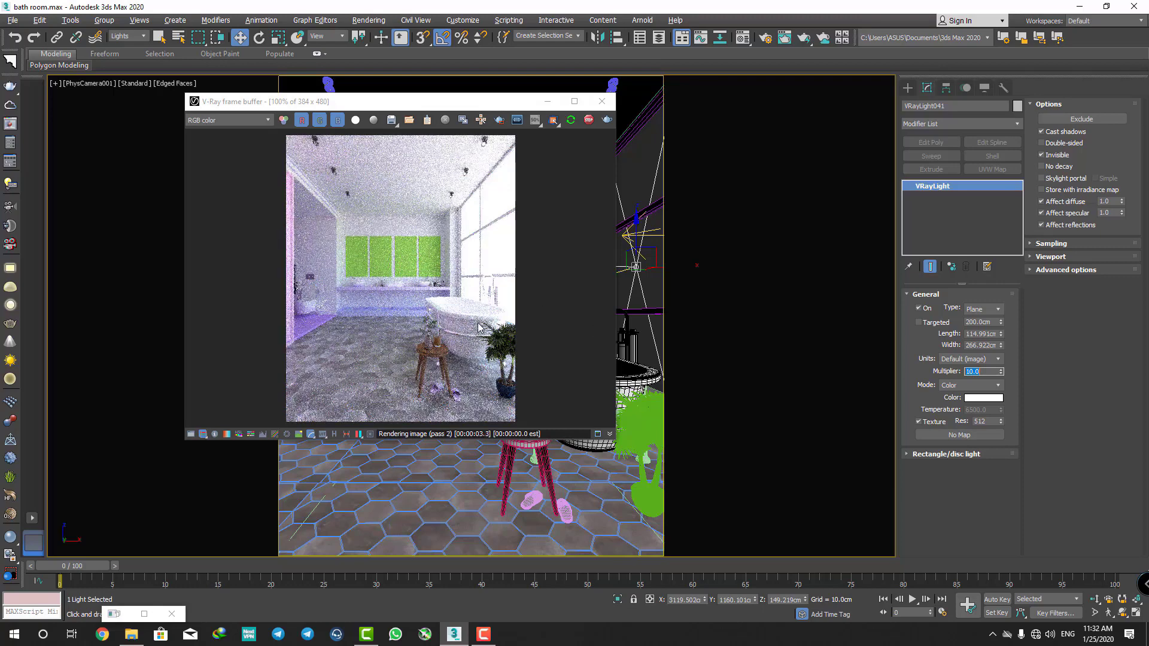
{"action": "type", "text": "3"}
{"action": "key", "text": "Return"}
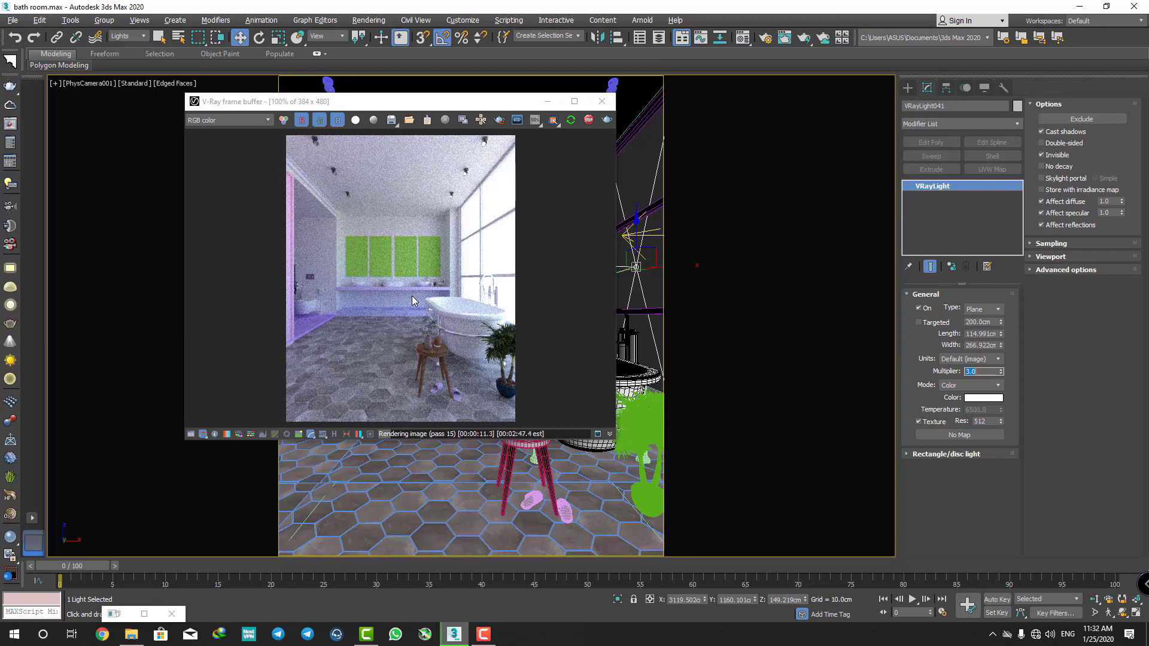
- Inspect the finished render and close the V-Ray frame buffer
{"action": "scroll", "coordinate": [426, 386], "scroll_direction": "up", "scroll_amount": 1}
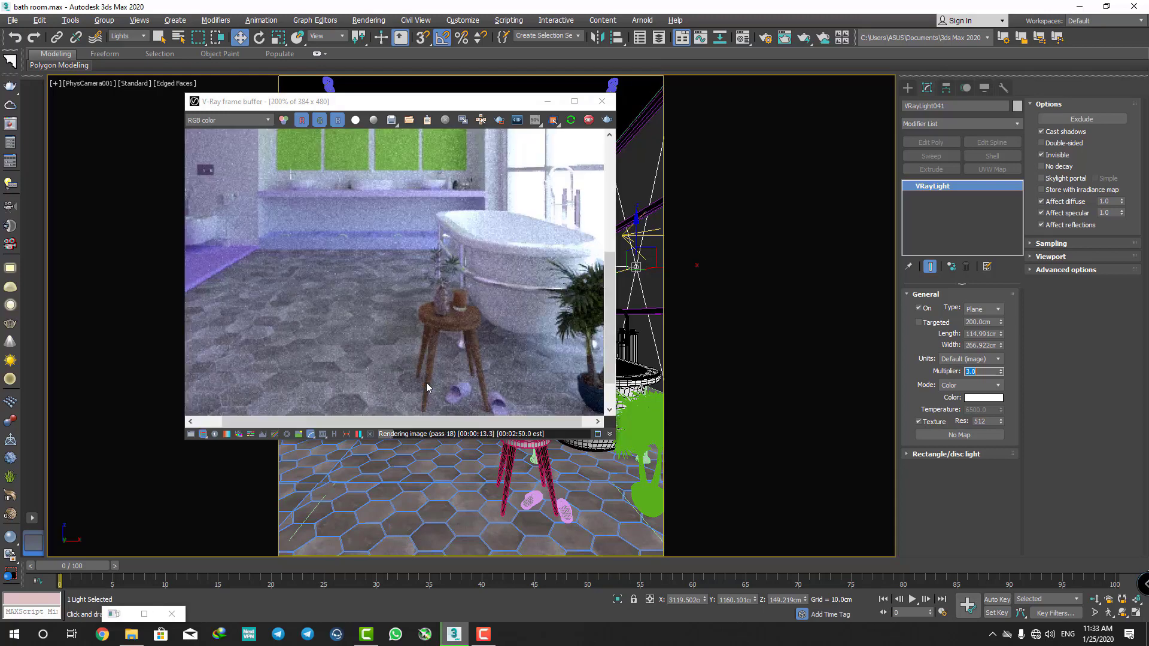
{"action": "scroll", "coordinate": [426, 383], "scroll_direction": "down", "scroll_amount": 1}
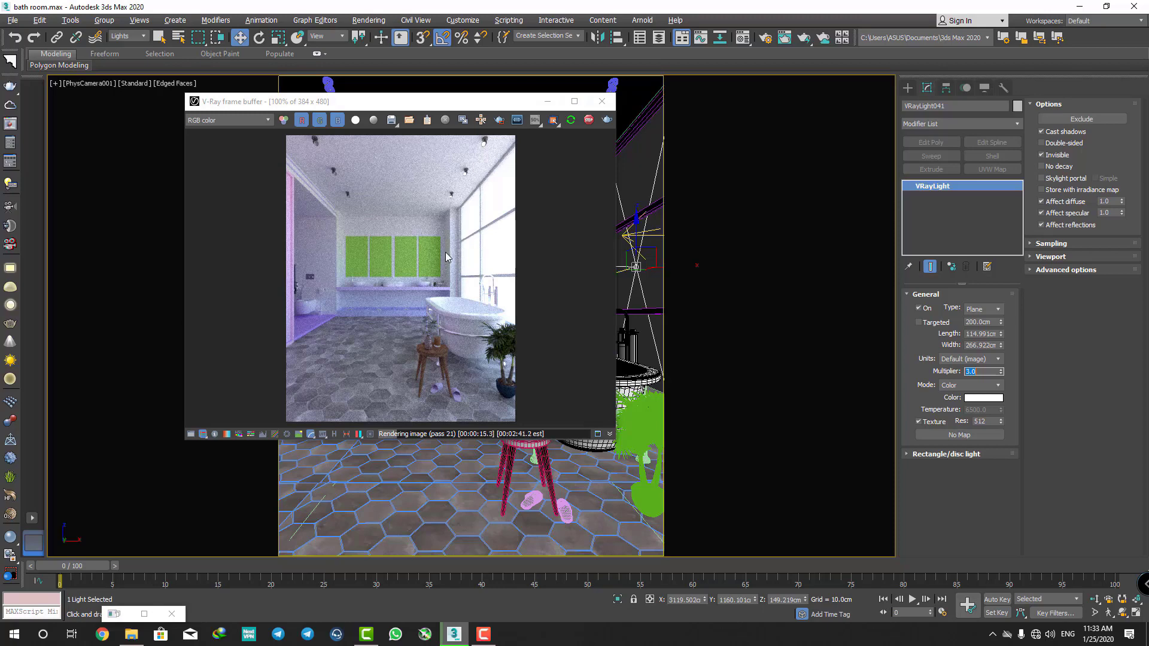
{"action": "scroll", "coordinate": [479, 359], "scroll_direction": "up", "scroll_amount": 1}
{"action": "scroll", "coordinate": [467, 347], "scroll_direction": "down", "scroll_amount": 1}
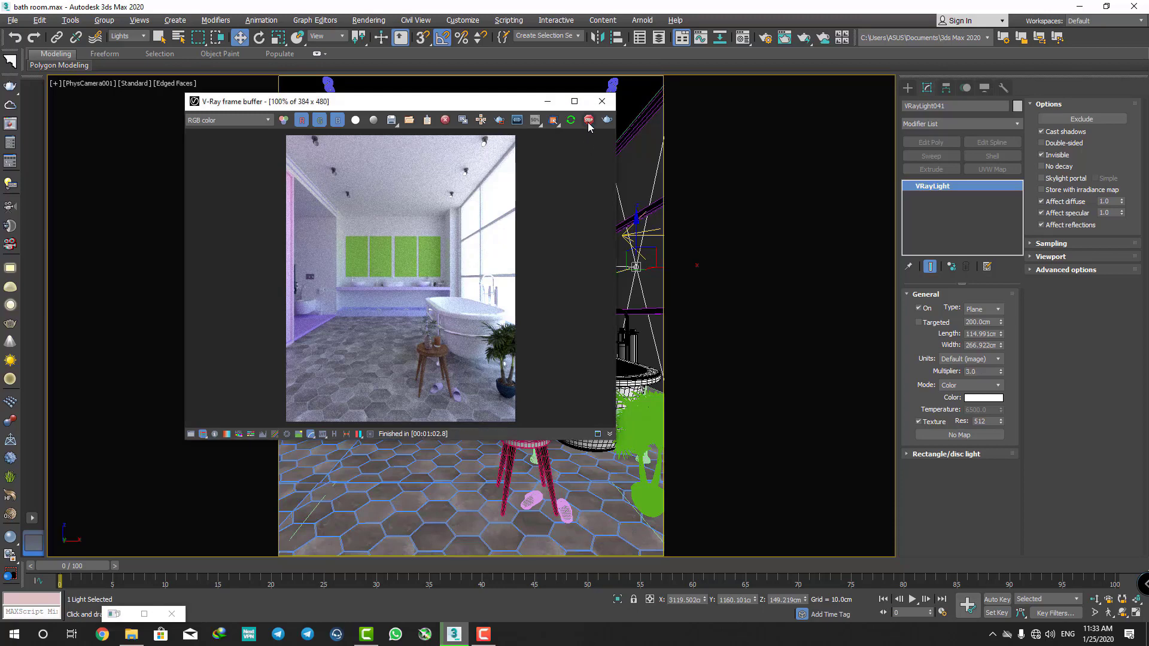
{"action": "left_click", "coordinate": [602, 102]}
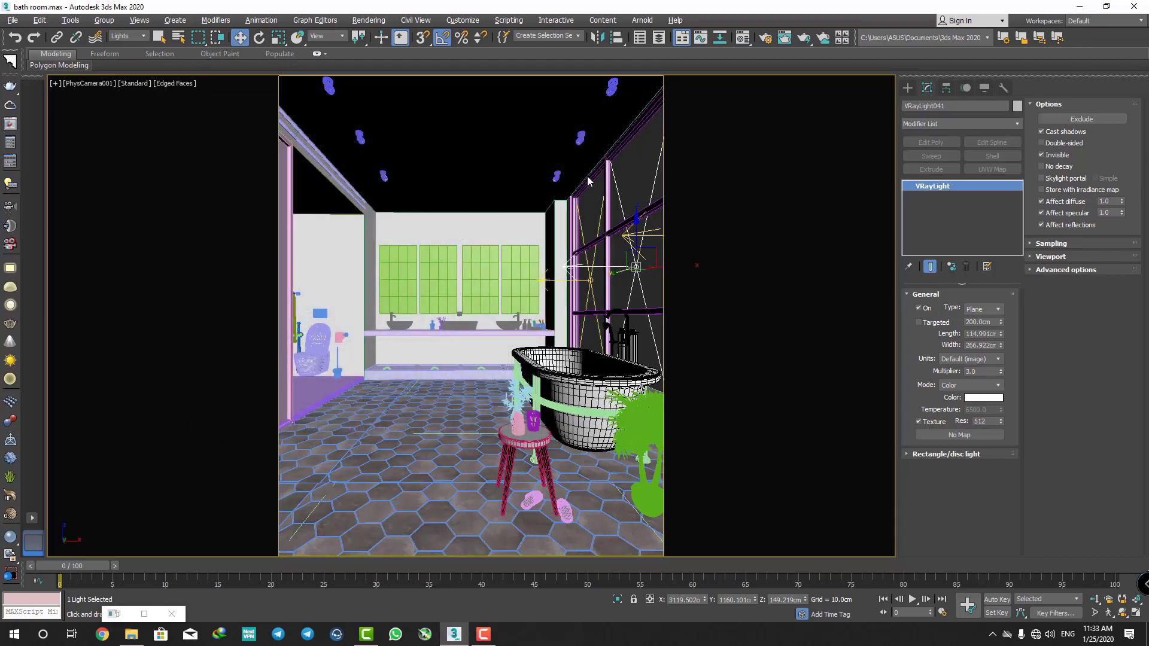
- Draw a new VRayLight plane below the building in a perspective view
{"action": "key", "text": "p"}
{"action": "scroll", "coordinate": [531, 290], "scroll_direction": "down", "scroll_amount": 5}
{"action": "middle_click_drag", "start_coordinate": [530, 289], "coordinate": [531, 454], "text": "alt"}
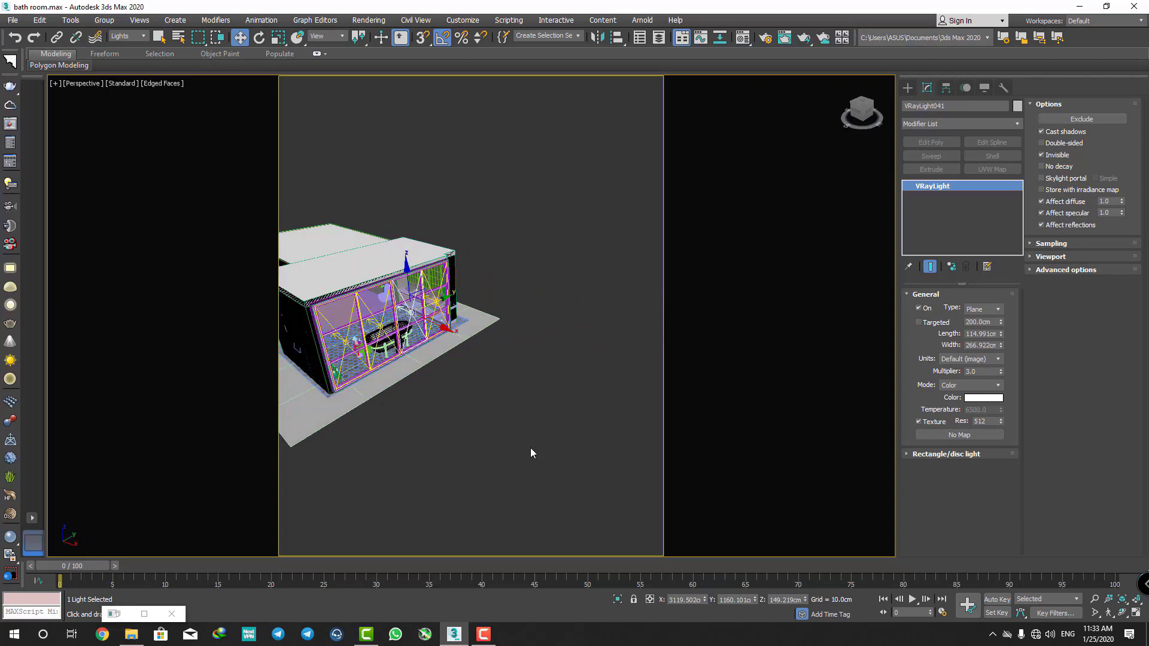
{"action": "left_click", "coordinate": [531, 453]}
{"action": "left_click", "coordinate": [908, 88]}
{"action": "left_click", "coordinate": [942, 159]}
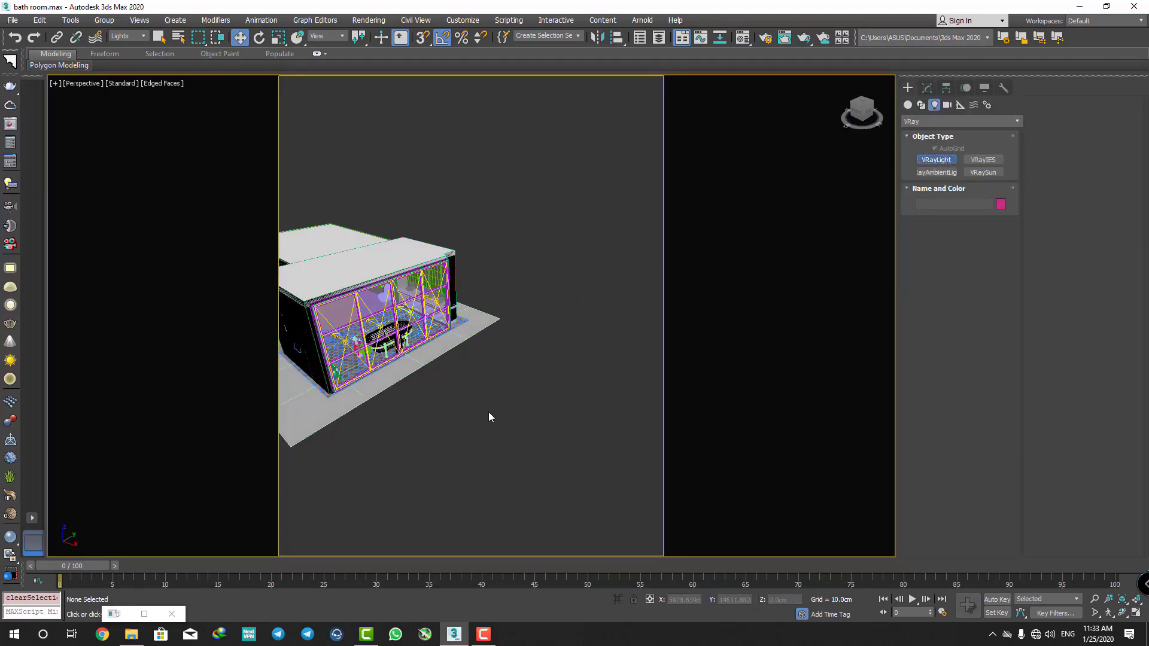
{"action": "mouse_move", "coordinate": [482, 377]}
{"action": "left_mouse_down"}
{"action": "mouse_move", "coordinate": [464, 411]}
{"action": "mouse_move", "coordinate": [469, 295]}
{"action": "mouse_move", "coordinate": [539, 321]}
{"action": "left_mouse_up"}
{"action": "right_click", "coordinate": [464, 412]}
- Rotate the light to face the building and set its colour mode to Temperature 3500
{"action": "key", "text": "e"}
{"action": "middle_click_drag", "start_coordinate": [538, 320], "coordinate": [474, 320], "text": "alt"}
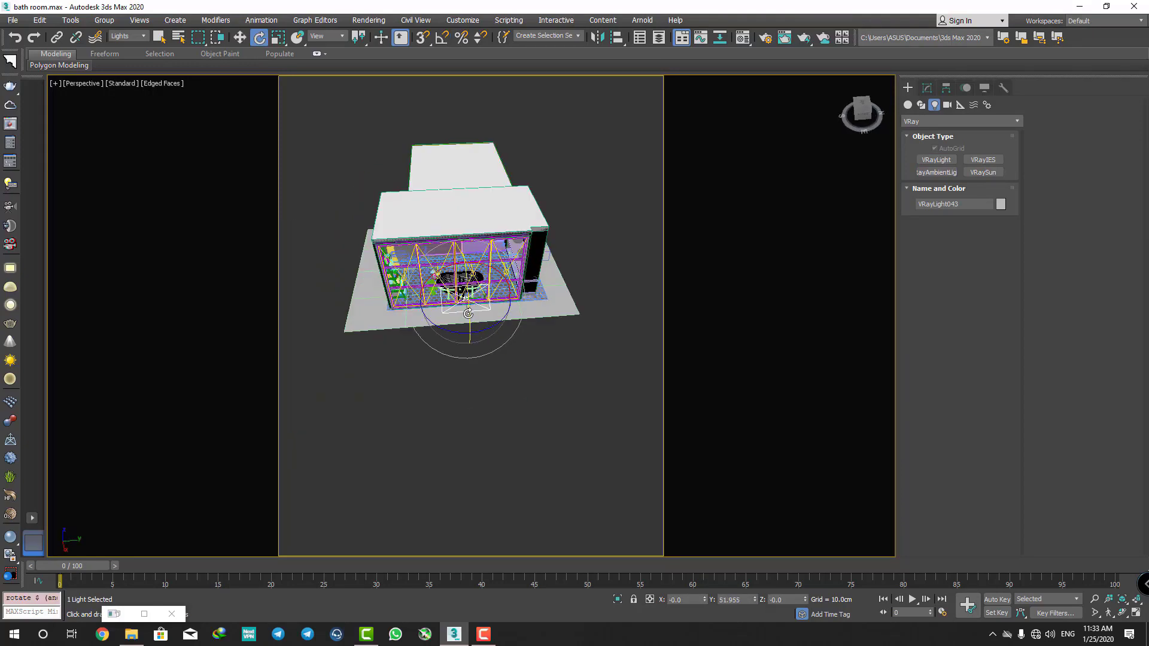
{"action": "left_click_drag", "start_coordinate": [469, 312], "coordinate": [465, 332]}
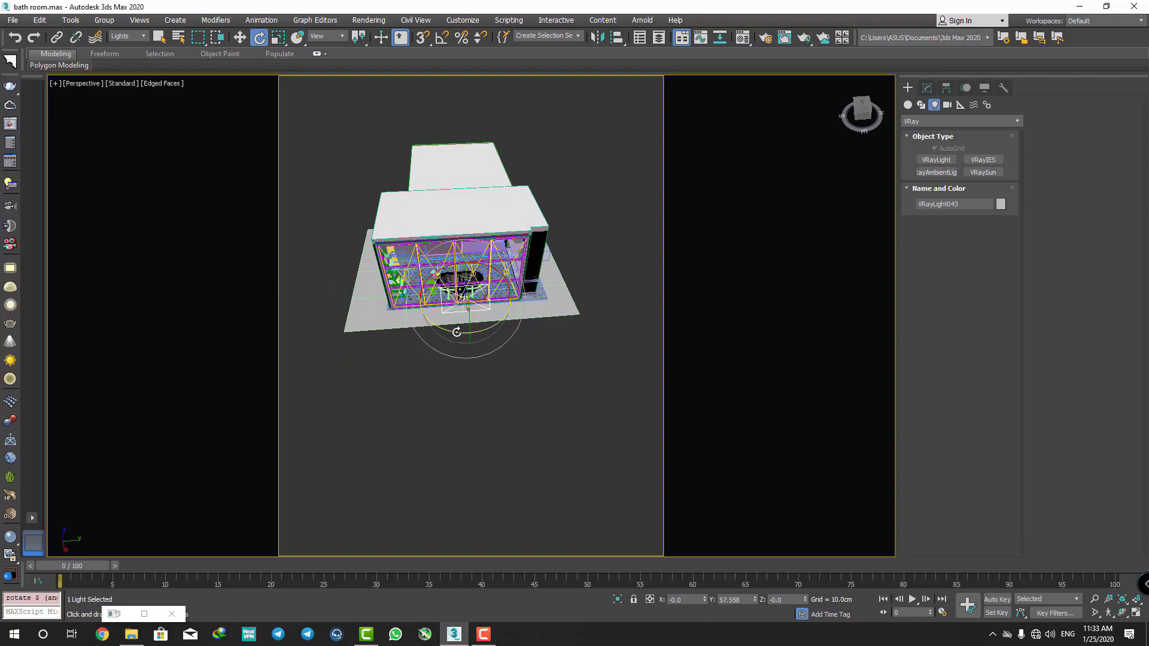
{"action": "left_click", "coordinate": [927, 88]}
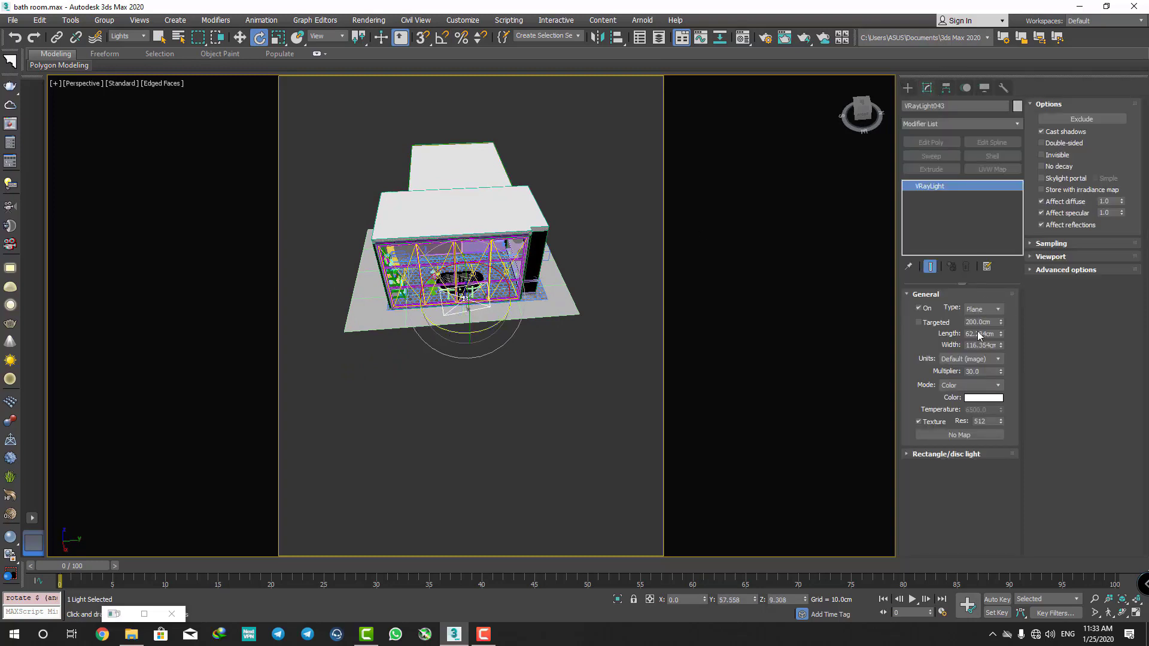
{"action": "left_click", "coordinate": [979, 388]}
{"action": "left_click", "coordinate": [957, 407]}
{"action": "double_click", "coordinate": [975, 410]}
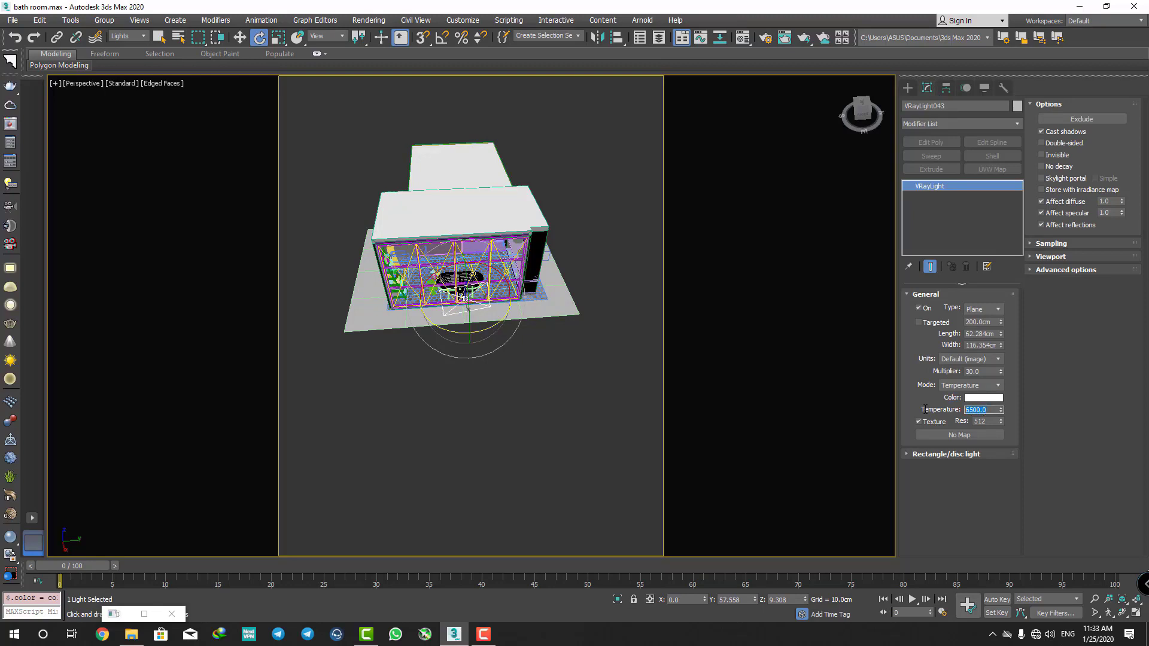
{"action": "type", "text": "3500"}
{"action": "key", "text": "Return"}
- Fine-tune the light's rotation, make it invisible, and reopen the frame buffer from the camera view
{"action": "left_click_drag", "start_coordinate": [482, 325], "coordinate": [494, 279]}
{"action": "key", "text": "z"}
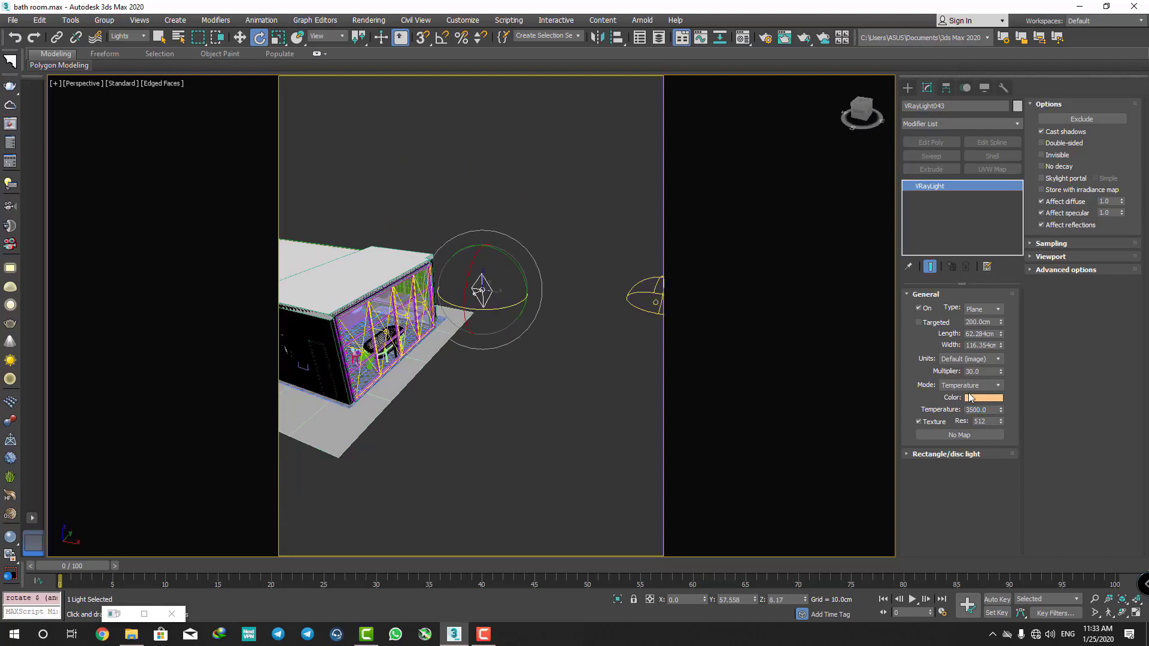
{"action": "key", "text": "c"}
{"action": "left_click", "coordinate": [1041, 155]}
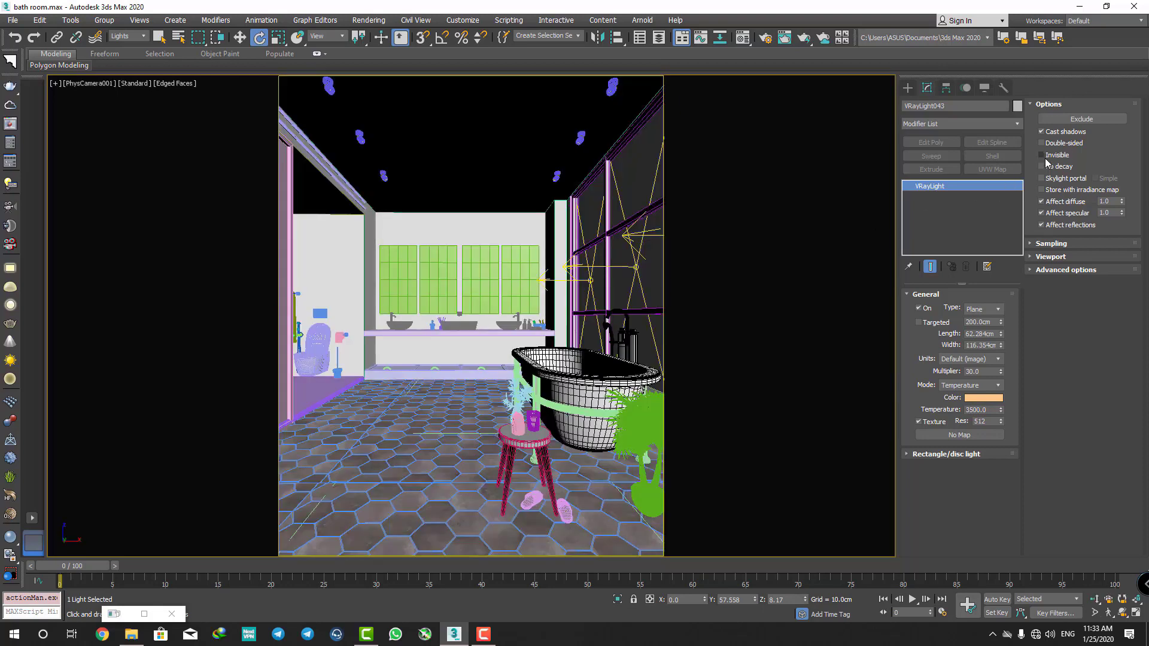
{"action": "key", "text": "F9"}
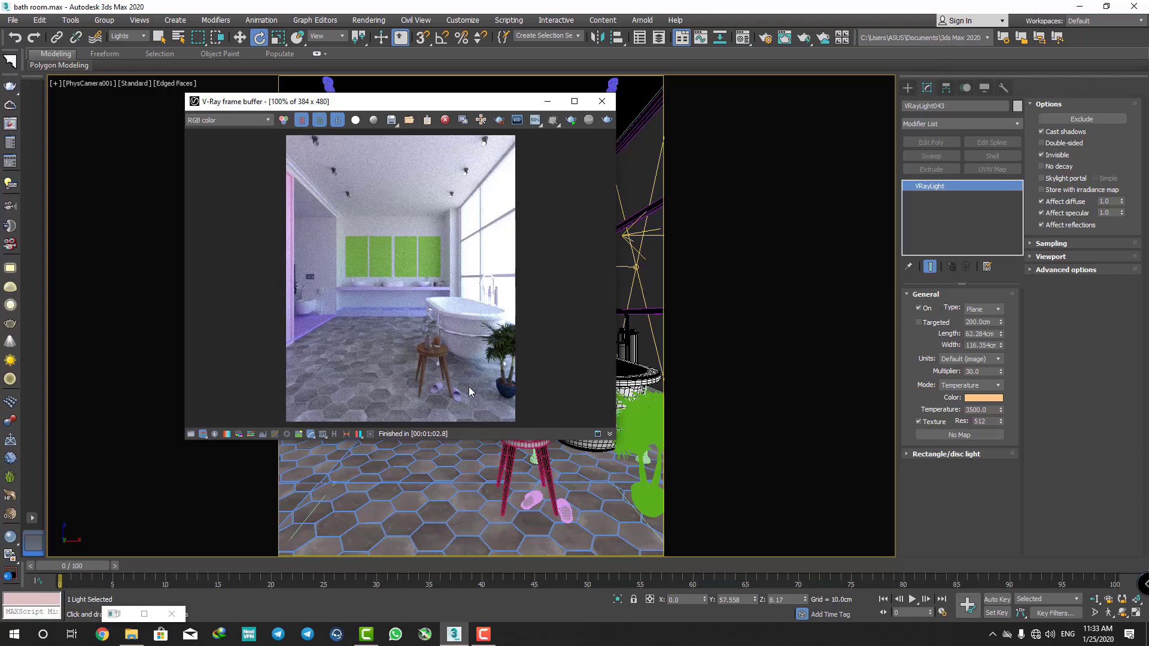
- Start a camera render and raise the new light's multiplier to 300
{"action": "key", "text": "F9"}
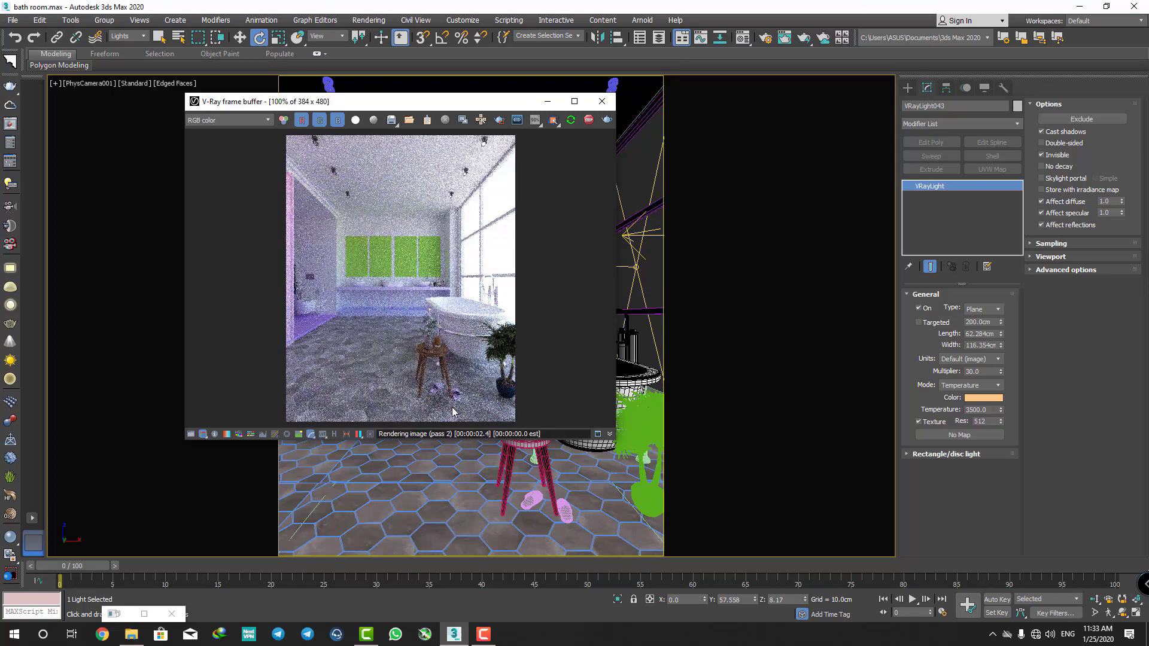
{"action": "scroll", "coordinate": [440, 403], "scroll_direction": "up", "scroll_amount": 2}
{"action": "scroll", "coordinate": [440, 401], "scroll_direction": "down", "scroll_amount": 2}
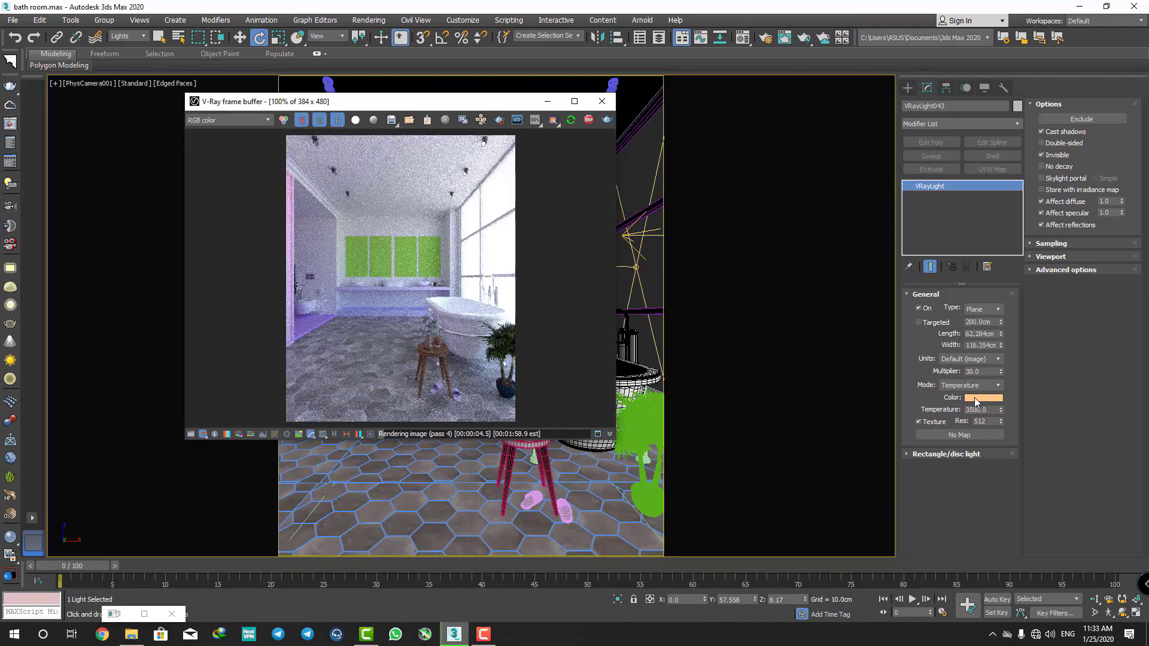
{"action": "left_click", "coordinate": [976, 371]}
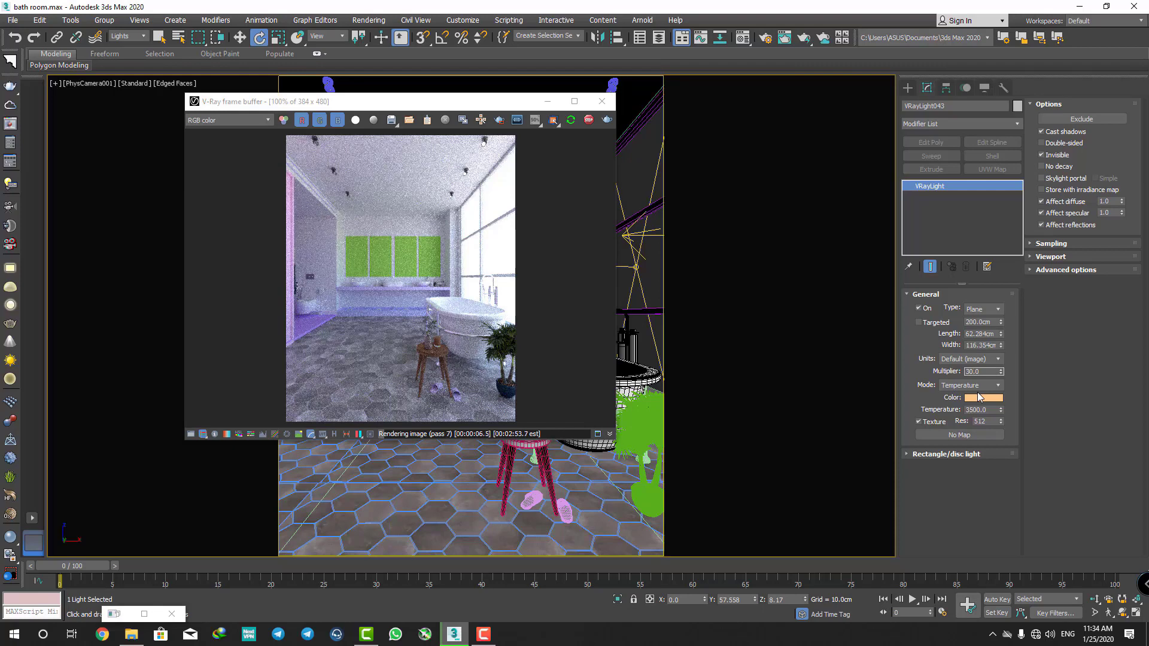
{"action": "type", "text": "300"}
{"action": "key", "text": "Return"}
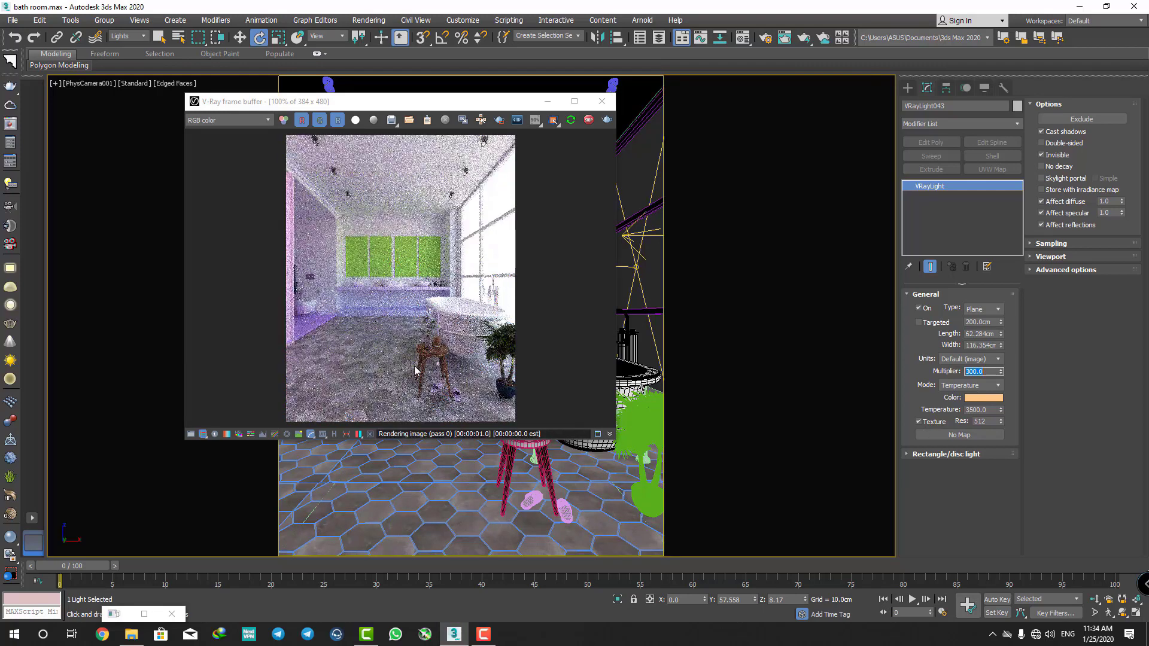
- Zoom in the frame buffer to inspect the brighter lighting, then stop the render
{"action": "scroll", "coordinate": [416, 371], "scroll_direction": "up", "scroll_amount": 2}
{"action": "scroll", "coordinate": [448, 328], "scroll_direction": "down", "scroll_amount": 2}
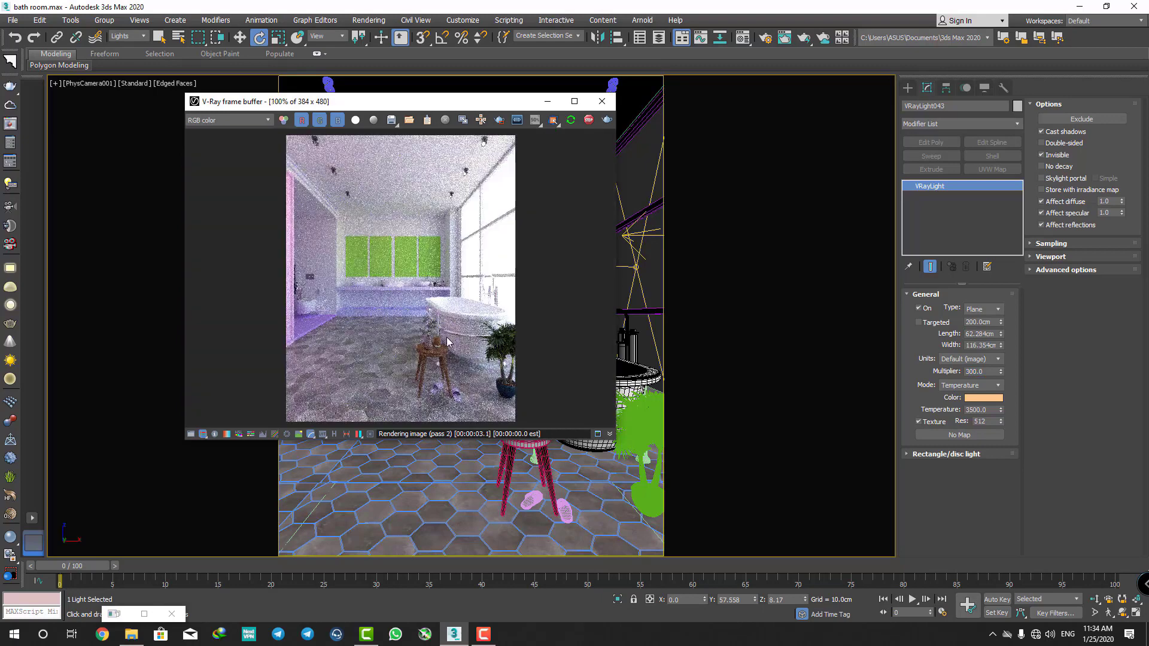
{"action": "scroll", "coordinate": [451, 392], "scroll_direction": "up", "scroll_amount": 2}
{"action": "scroll", "coordinate": [452, 398], "scroll_direction": "down", "scroll_amount": 2}
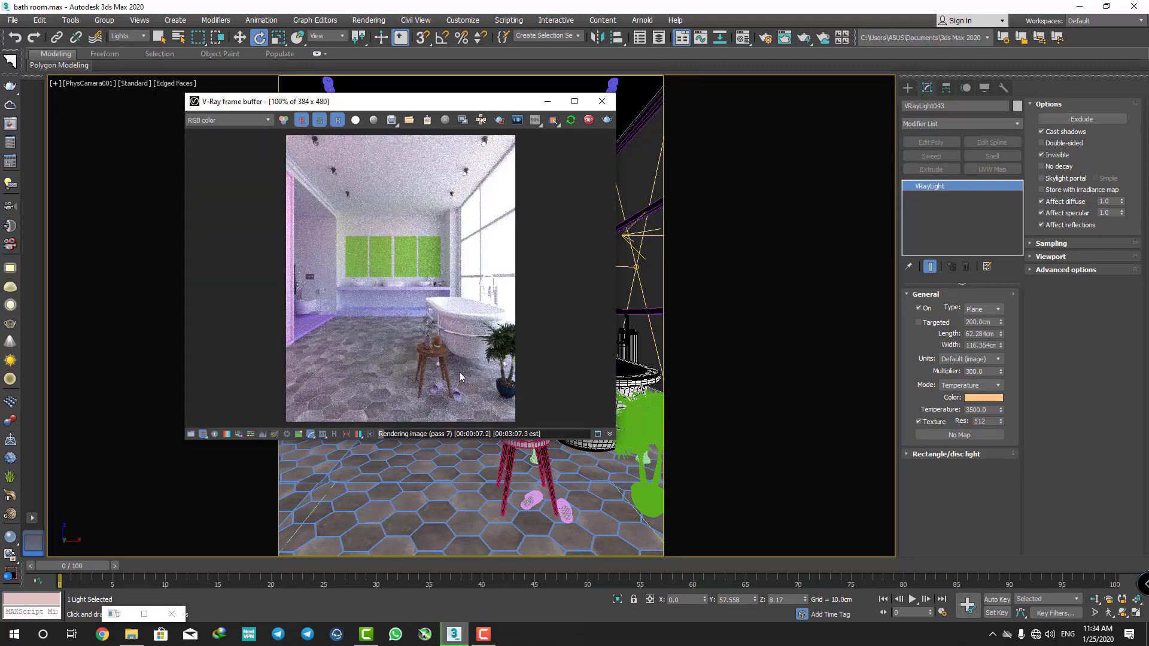
{"action": "scroll", "coordinate": [458, 371], "scroll_direction": "up", "scroll_amount": 2}
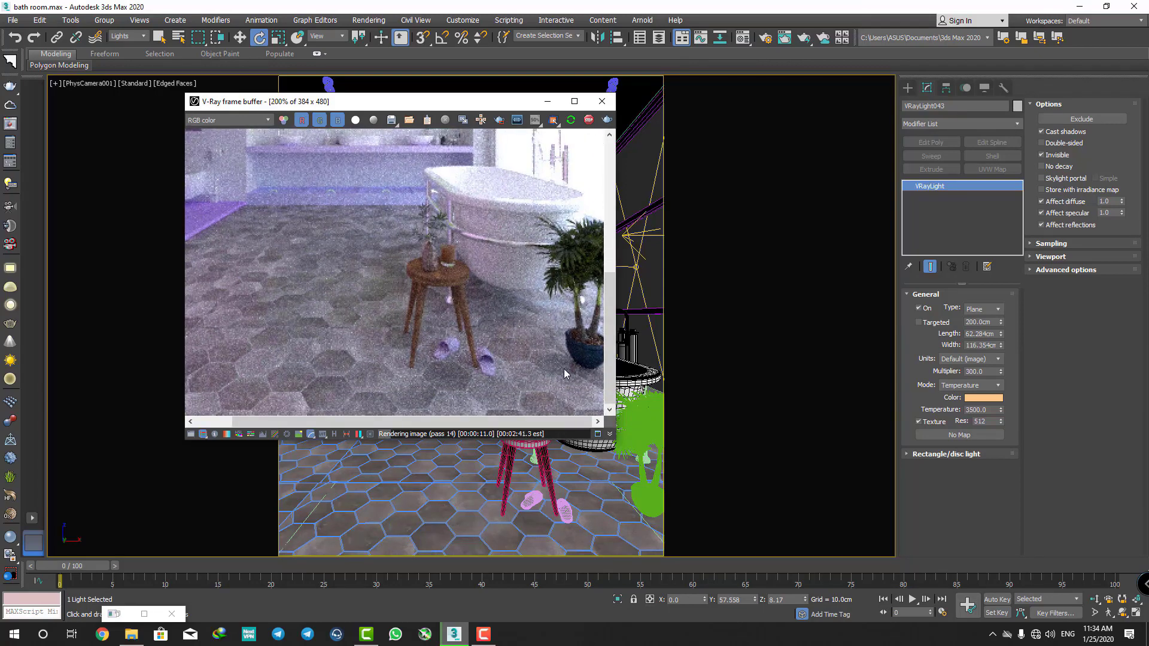
{"action": "scroll", "coordinate": [453, 266], "scroll_direction": "down", "scroll_amount": 2}
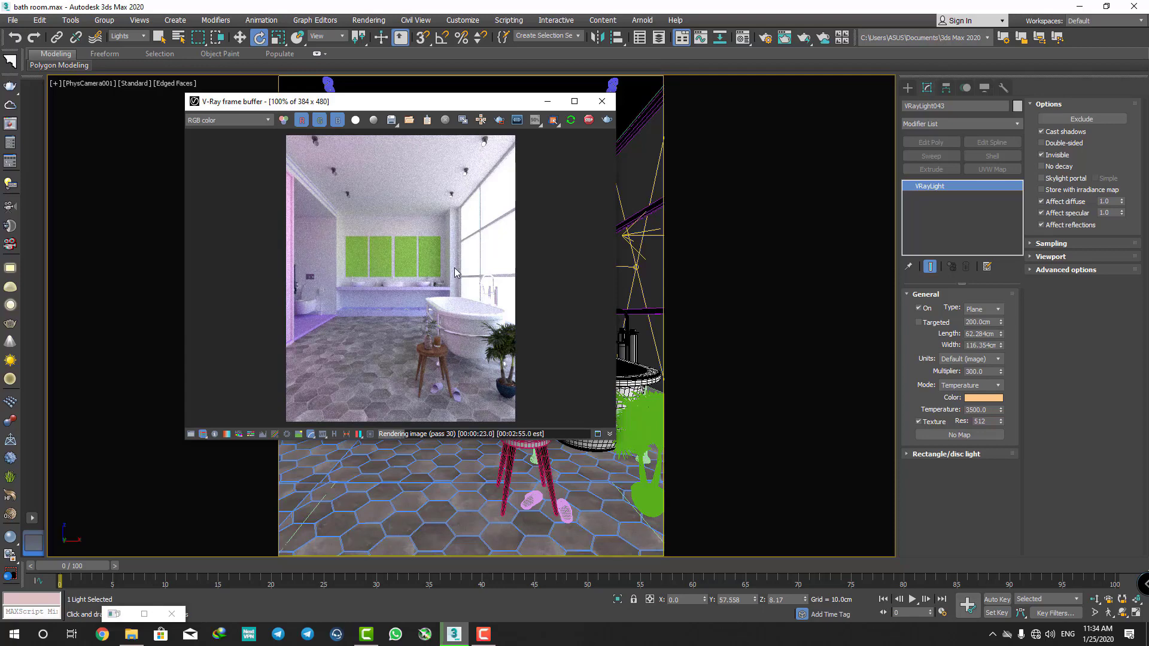
{"action": "left_click", "coordinate": [590, 121]}
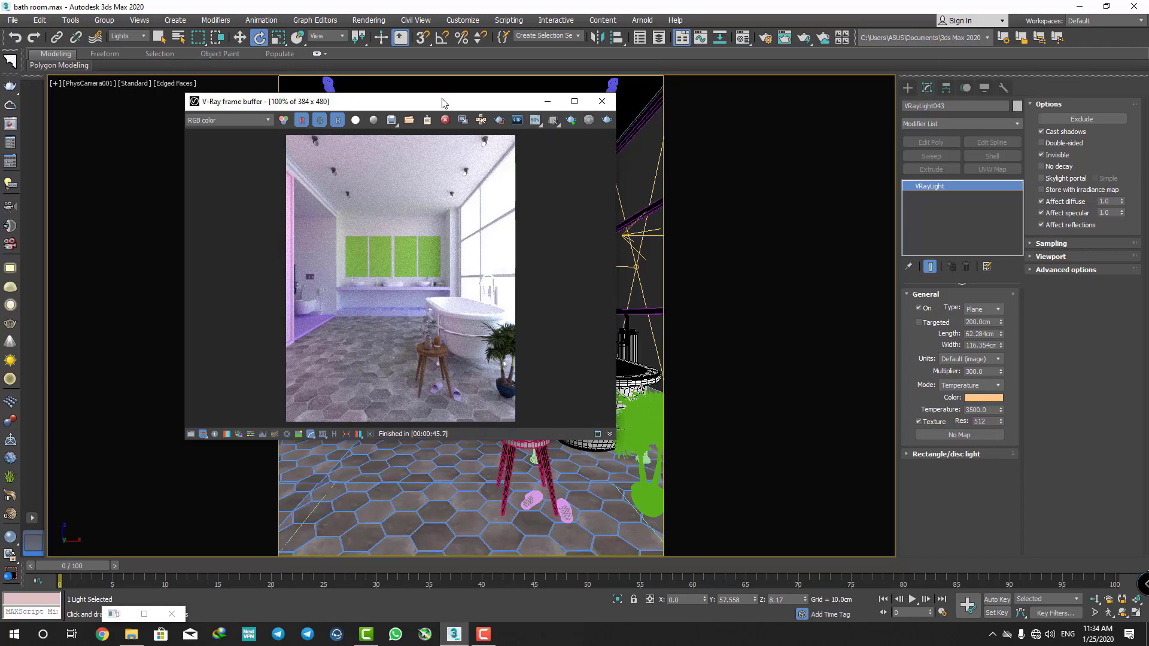
{"action": "left_click_drag", "start_coordinate": [442, 103], "coordinate": [465, 68]}
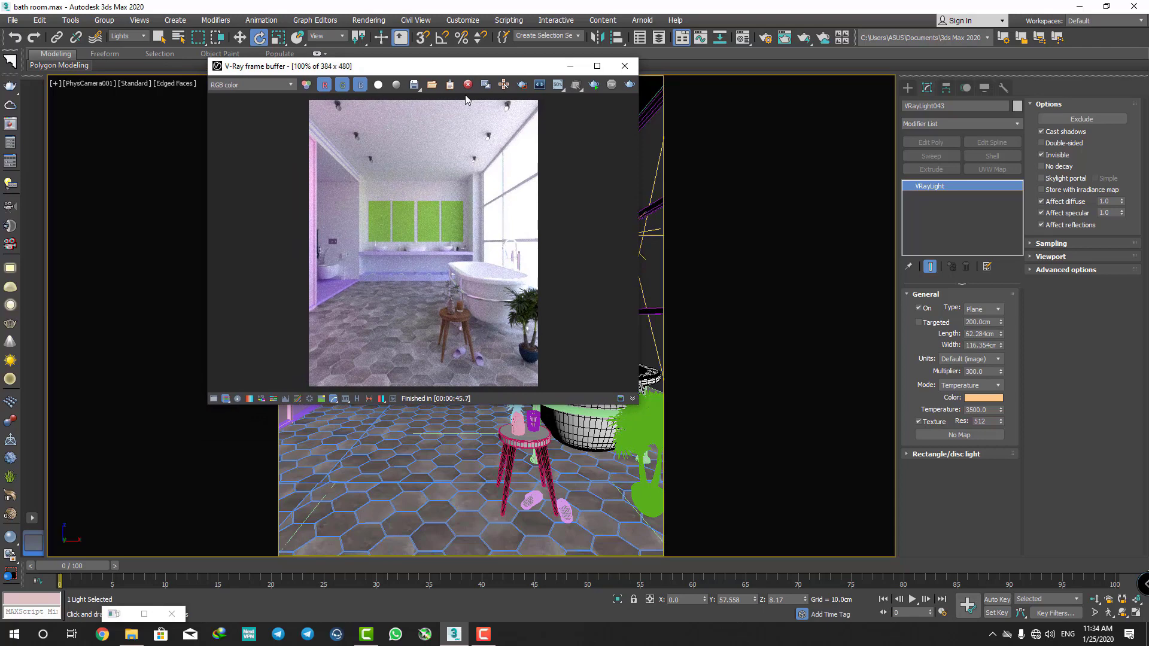
- Close the render window, reset the selection filter to All, and select window panel Plane004
{"action": "left_click", "coordinate": [626, 68]}
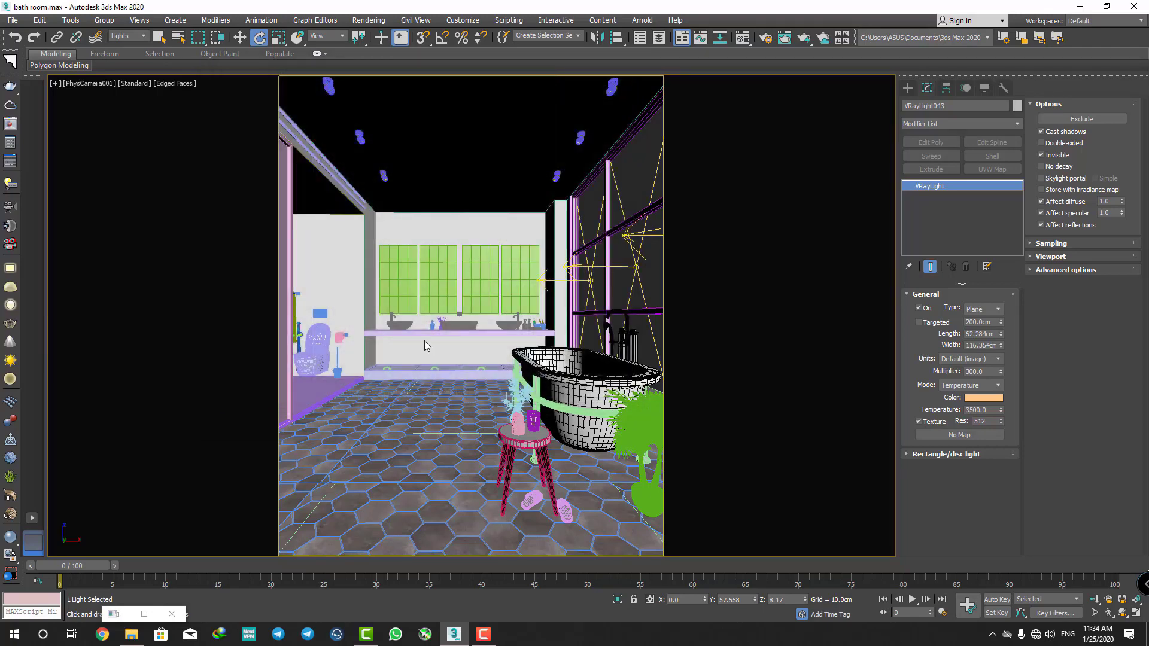
{"action": "left_click", "coordinate": [123, 38]}
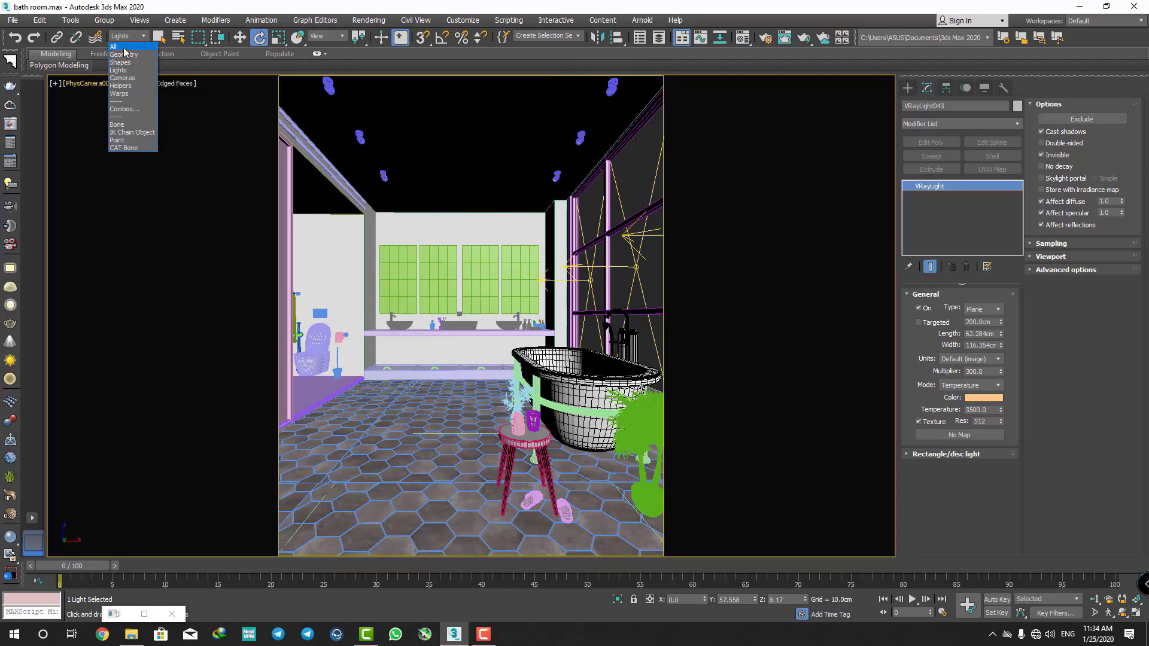
{"action": "left_click", "coordinate": [125, 49]}
{"action": "left_click", "coordinate": [383, 406]}
{"action": "key", "text": "p"}
{"action": "scroll", "coordinate": [419, 269], "scroll_direction": "up", "scroll_amount": 3}
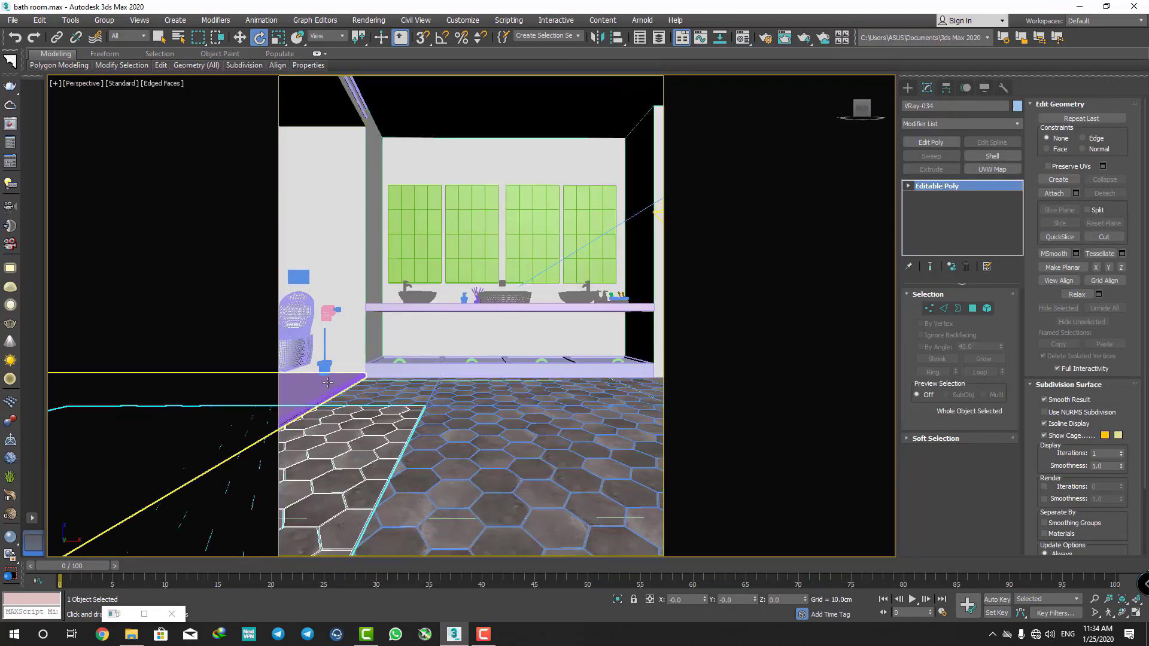
{"action": "left_click", "coordinate": [422, 233]}
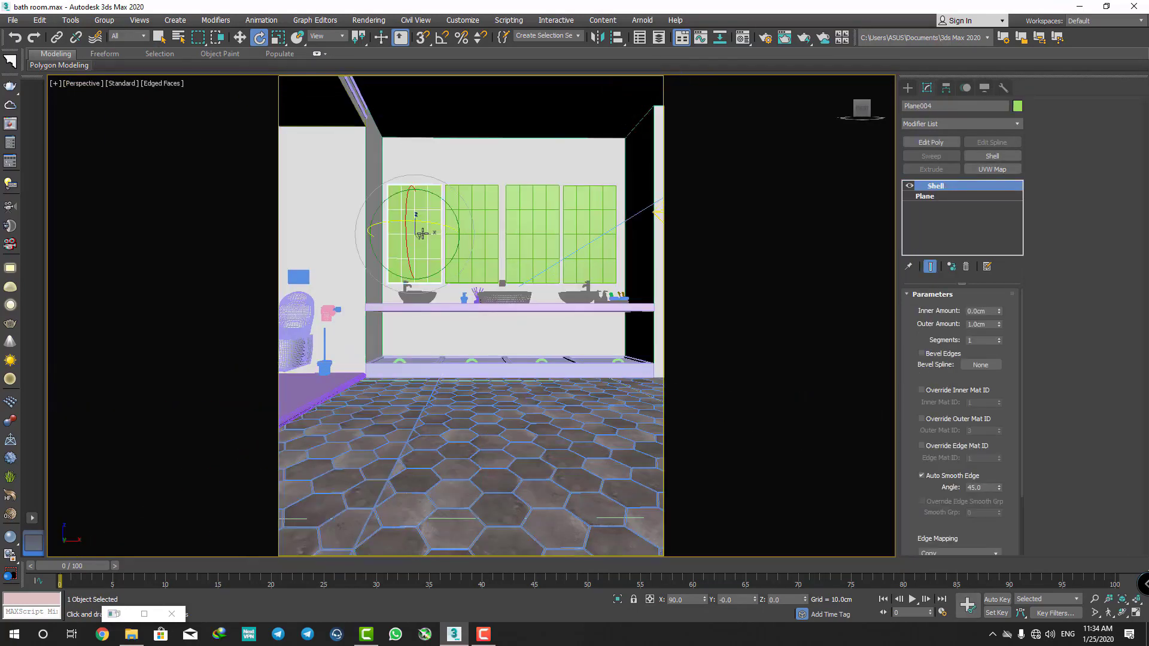
- Turn an unused Material Editor slot into a VRayMtl named mirror
{"action": "left_click", "coordinate": [743, 37]}
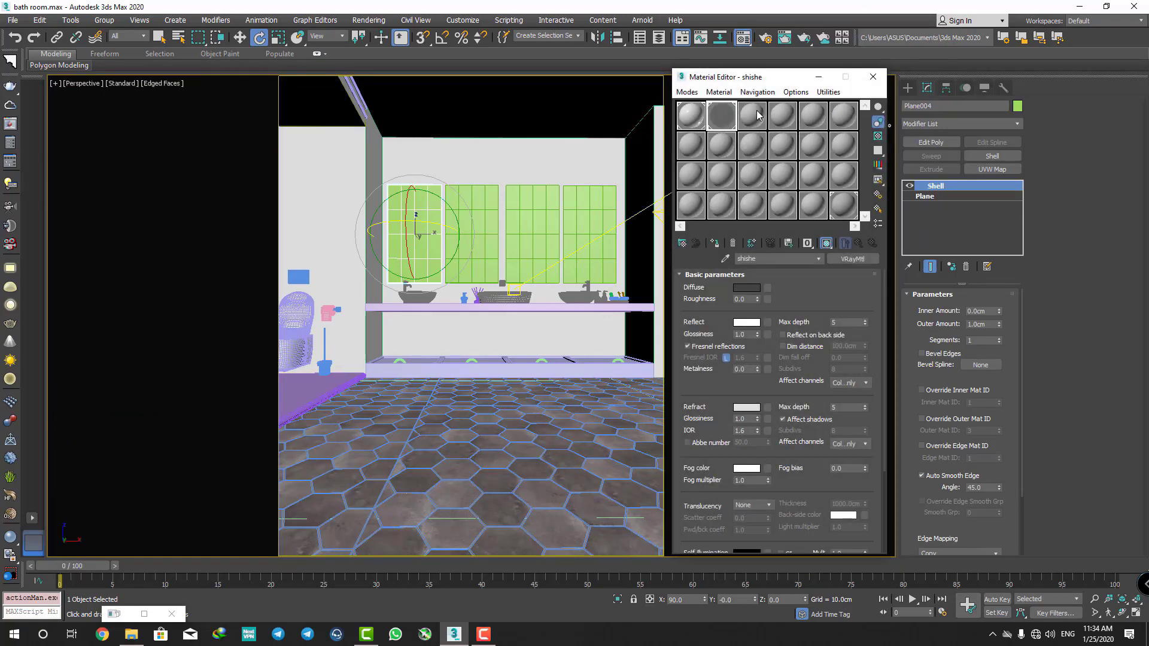
{"action": "left_click", "coordinate": [752, 116]}
{"action": "left_click", "coordinate": [852, 259]}
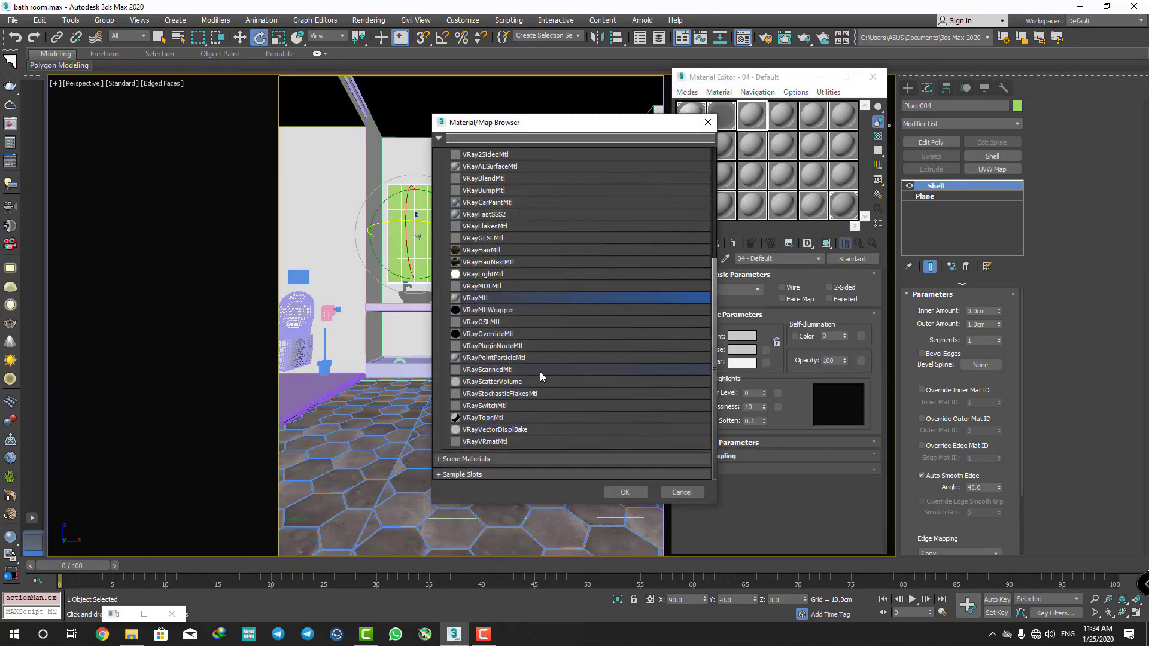
{"action": "double_click", "coordinate": [501, 298]}
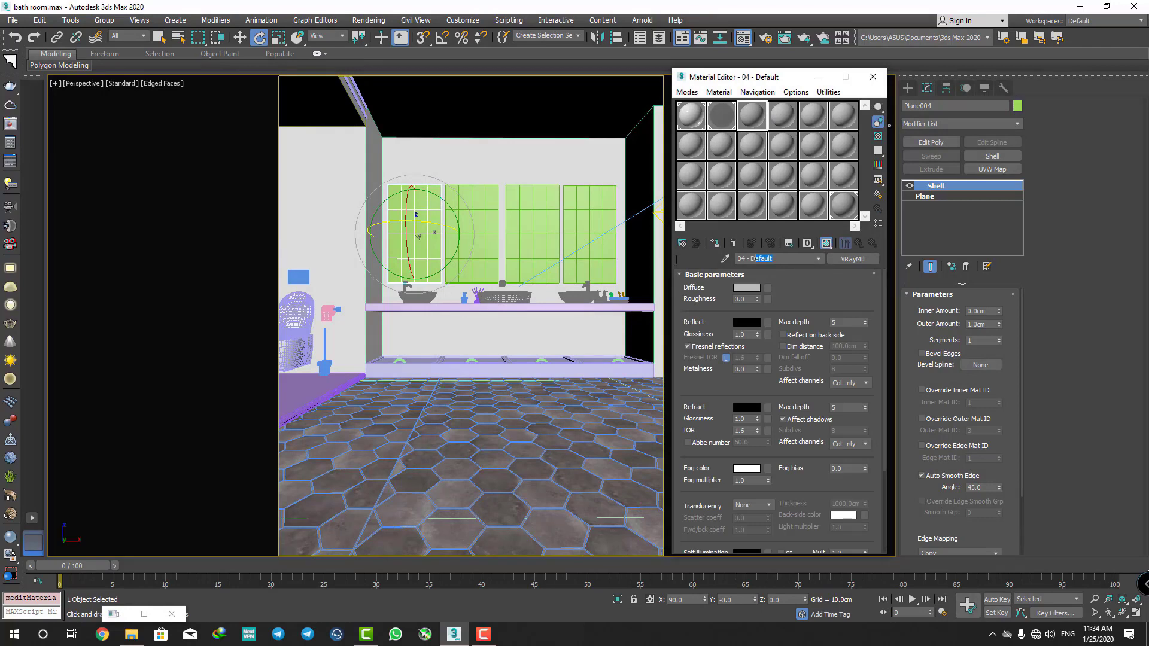
{"action": "type", "text": "mirror"}
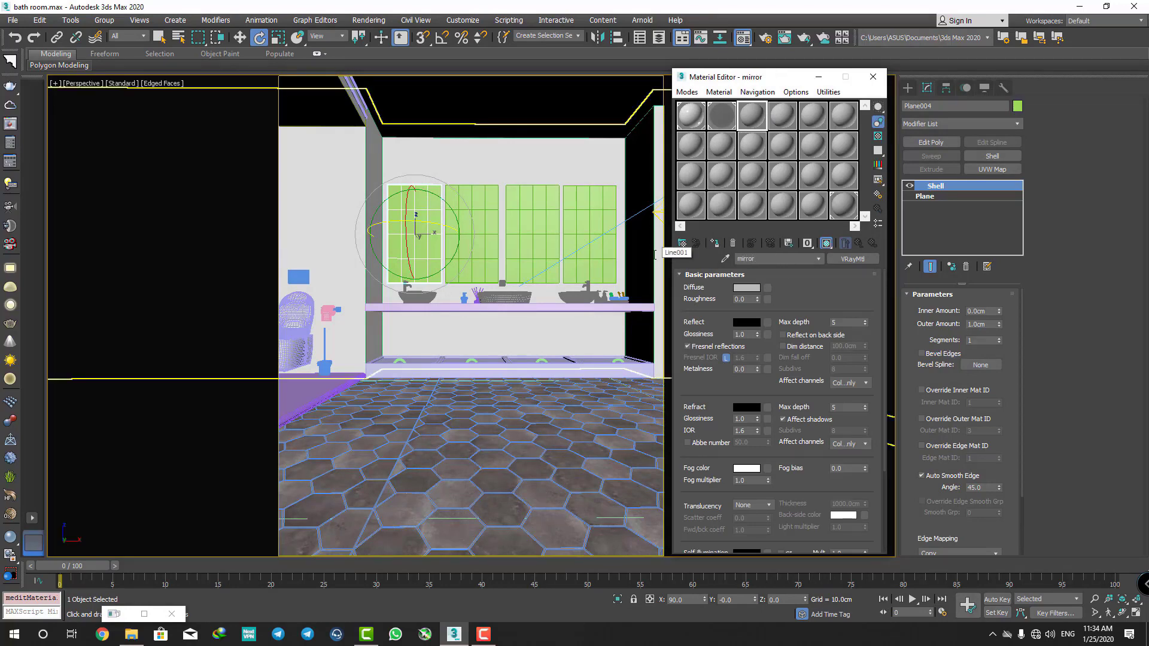
- Give mirror a dark grey diffuse, Fresnel reflections off, and a white reflection colour
{"action": "left_click", "coordinate": [746, 287]}
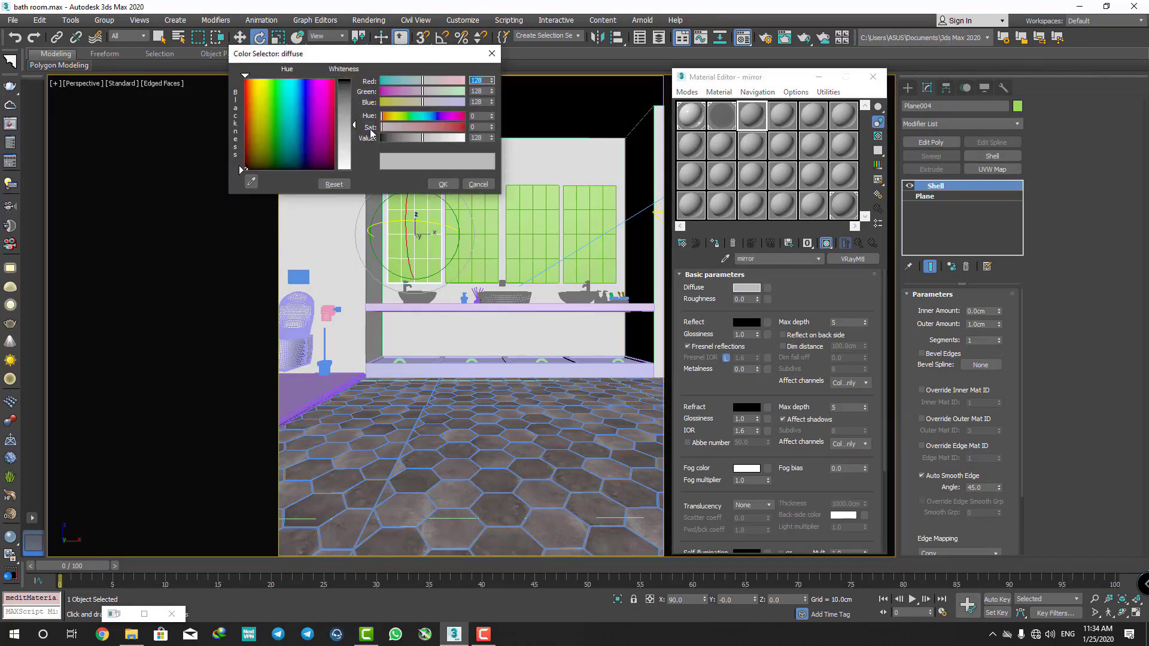
{"action": "left_click", "coordinate": [443, 183]}
{"action": "left_click", "coordinate": [687, 347]}
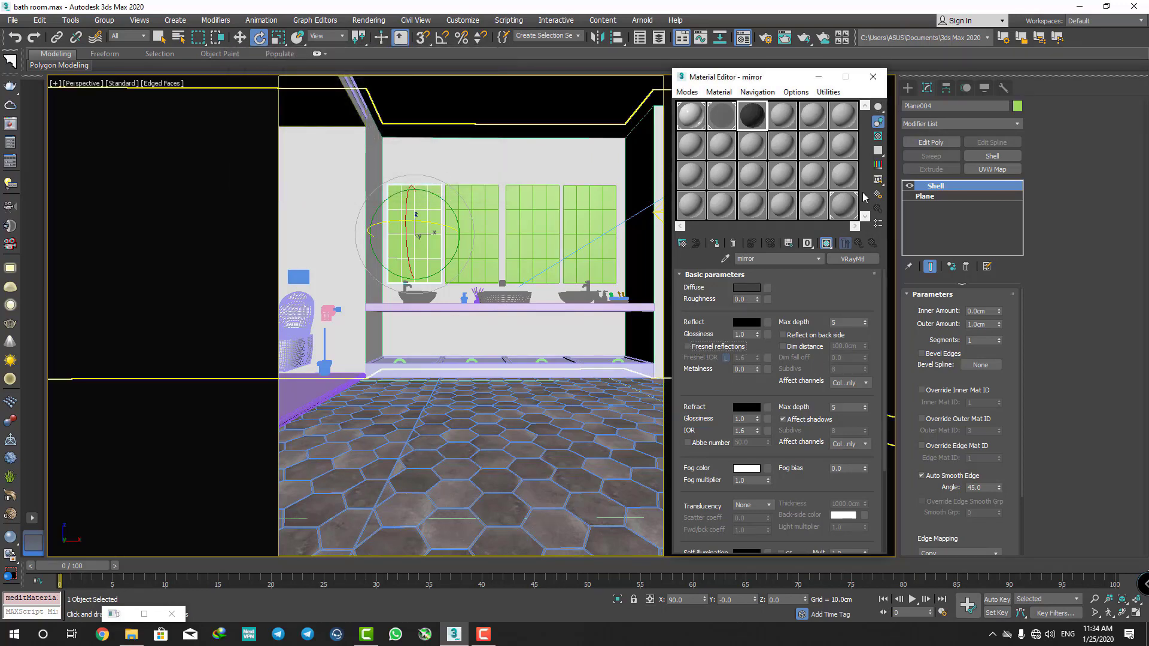
{"action": "left_click", "coordinate": [878, 137]}
{"action": "left_click", "coordinate": [747, 322]}
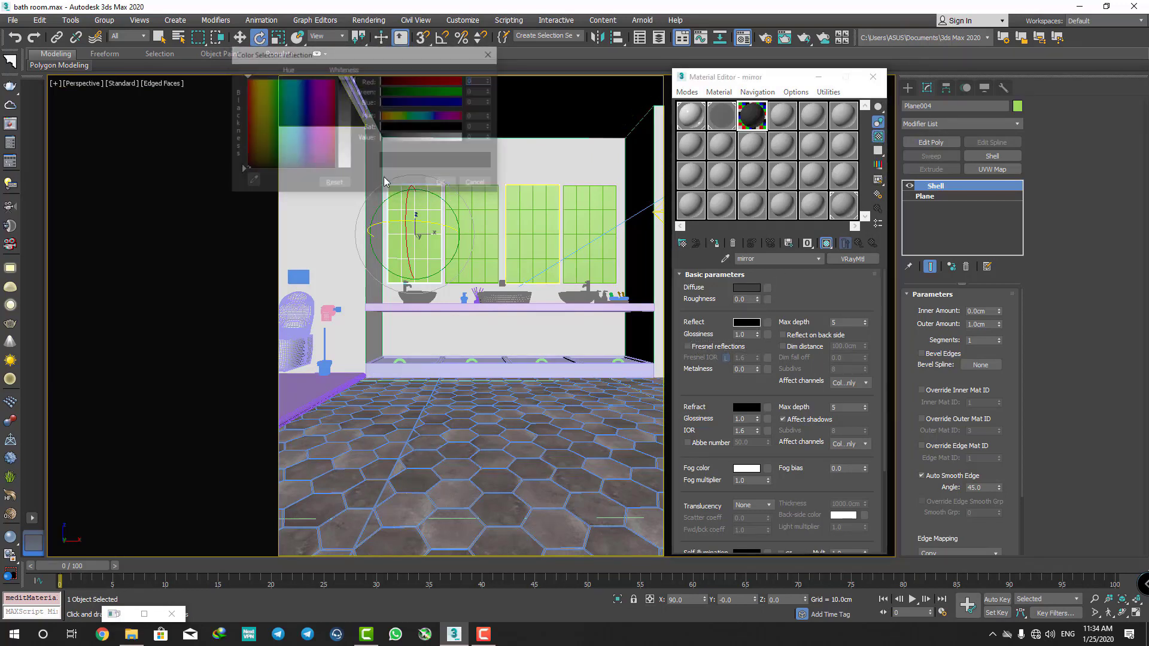
{"action": "left_click_drag", "start_coordinate": [356, 127], "coordinate": [346, 169]}
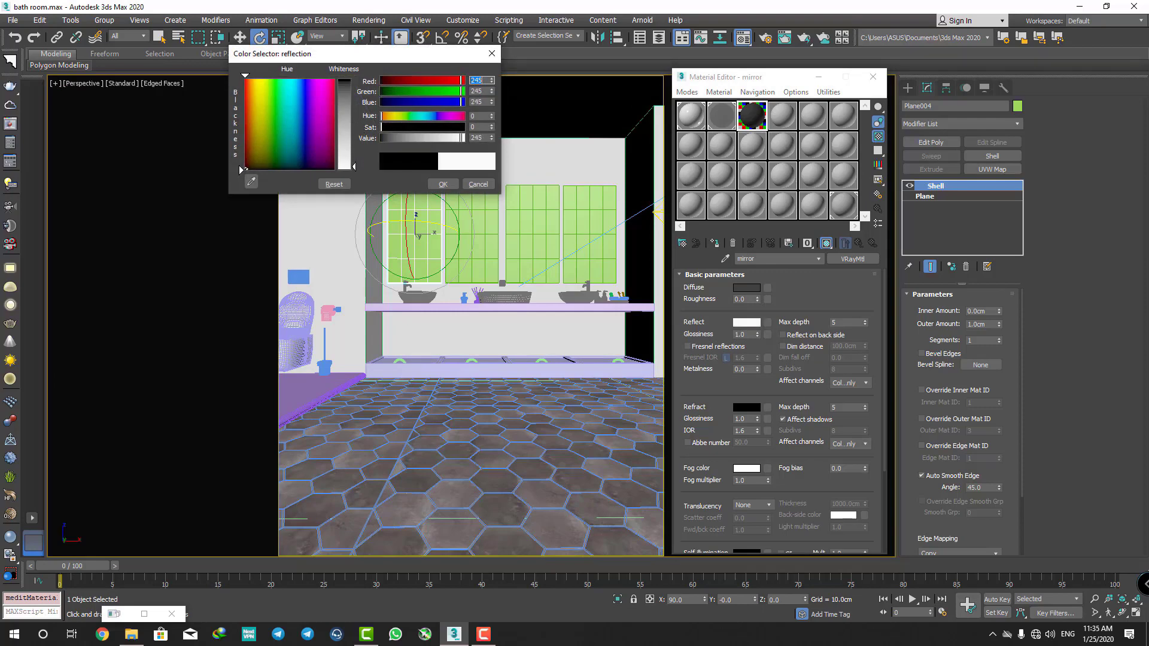
{"action": "left_click", "coordinate": [443, 184]}
- Drag the mirror material onto the four green panels above the sinks, including Plane001
{"action": "scroll", "coordinate": [495, 204], "scroll_direction": "up", "scroll_amount": 3}
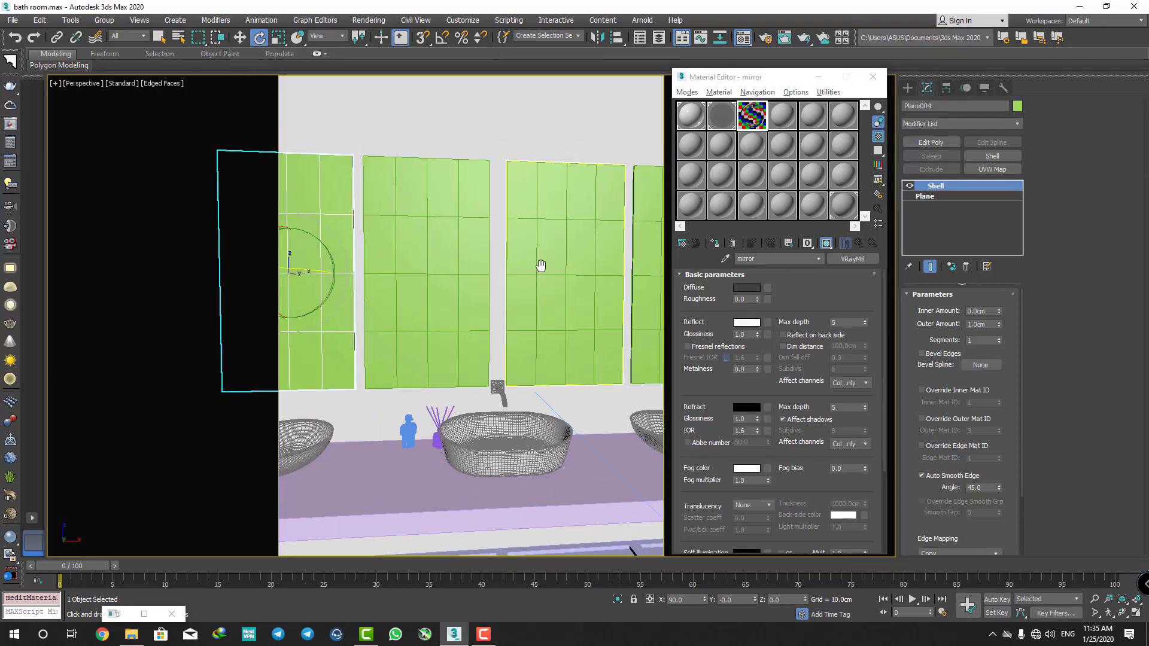
{"action": "scroll", "coordinate": [562, 276], "scroll_direction": "up", "scroll_amount": 2}
{"action": "left_click_drag", "start_coordinate": [760, 115], "coordinate": [323, 251]}
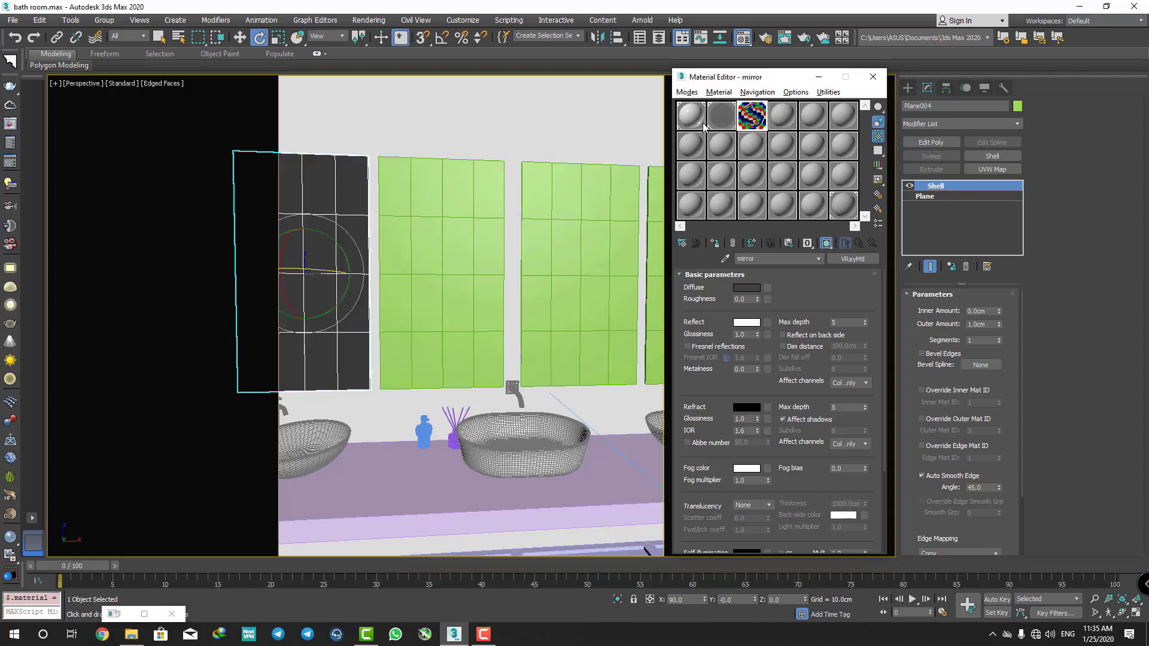
{"action": "left_click_drag", "start_coordinate": [746, 119], "coordinate": [474, 226]}
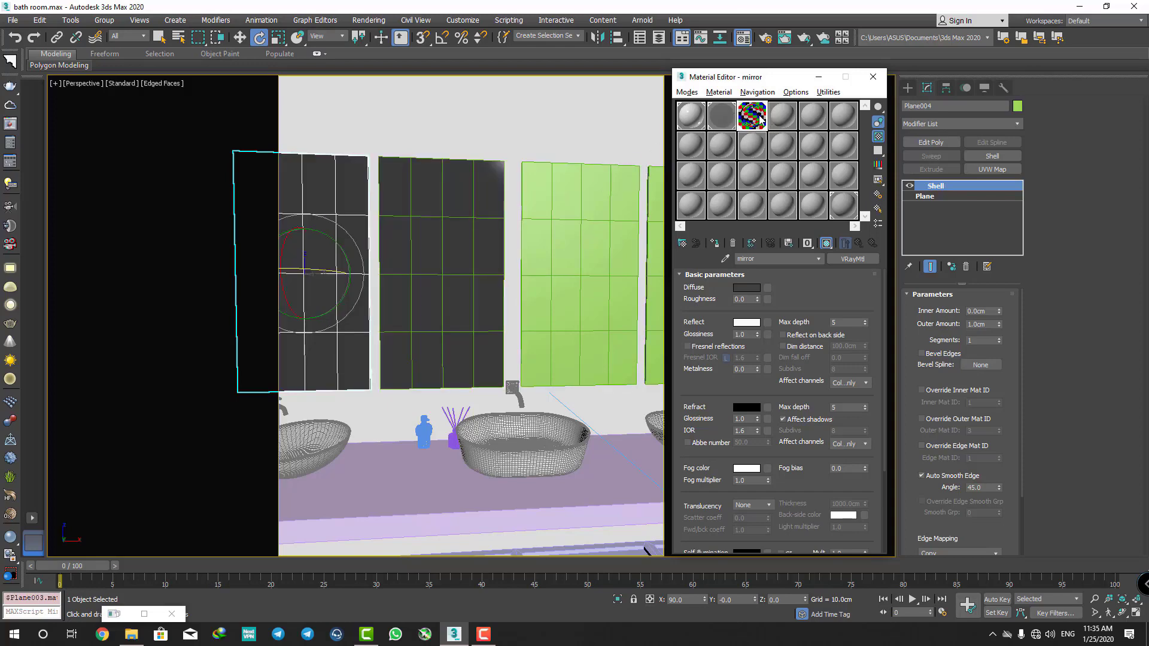
{"action": "left_click_drag", "start_coordinate": [760, 117], "coordinate": [610, 216]}
{"action": "scroll", "coordinate": [469, 238], "scroll_direction": "down", "scroll_amount": 1}
{"action": "scroll", "coordinate": [469, 238], "scroll_direction": "down", "scroll_amount": 2}
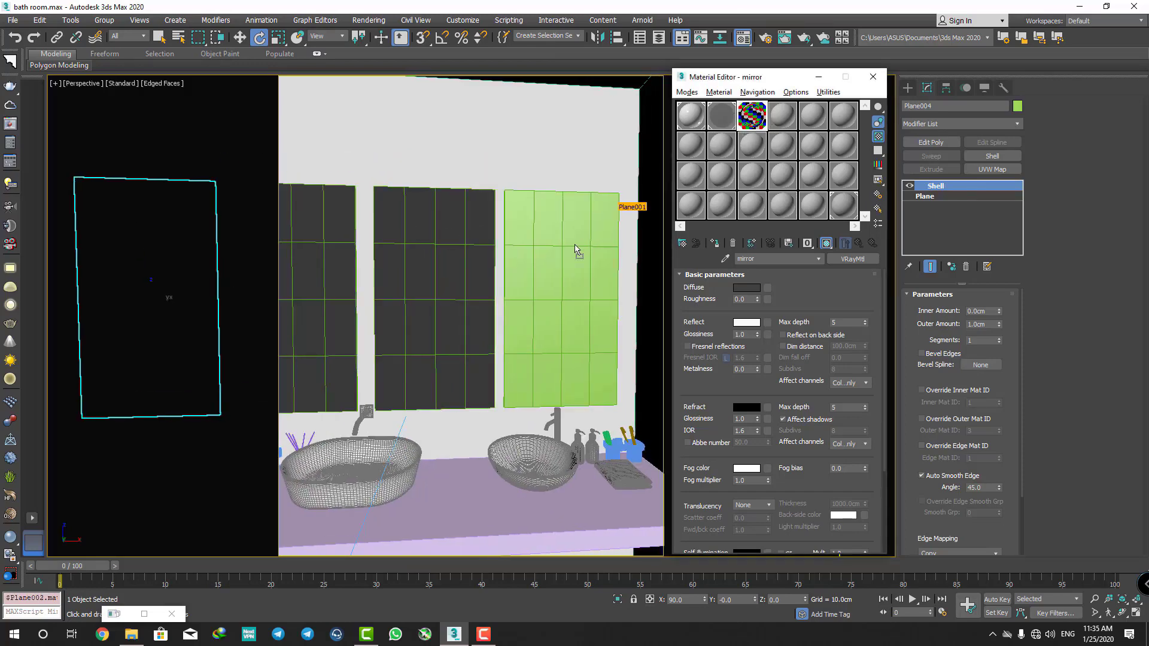
{"action": "left_click_drag", "start_coordinate": [576, 251], "coordinate": [577, 251]}
- Save the scene with Ctrl+S
{"action": "scroll", "coordinate": [576, 251], "scroll_direction": "down", "scroll_amount": 1}
{"action": "scroll", "coordinate": [581, 251], "scroll_direction": "down", "scroll_amount": 1}
{"action": "scroll", "coordinate": [584, 252], "scroll_direction": "up", "scroll_amount": 1}
{"action": "scroll", "coordinate": [590, 253], "scroll_direction": "up", "scroll_amount": 1}
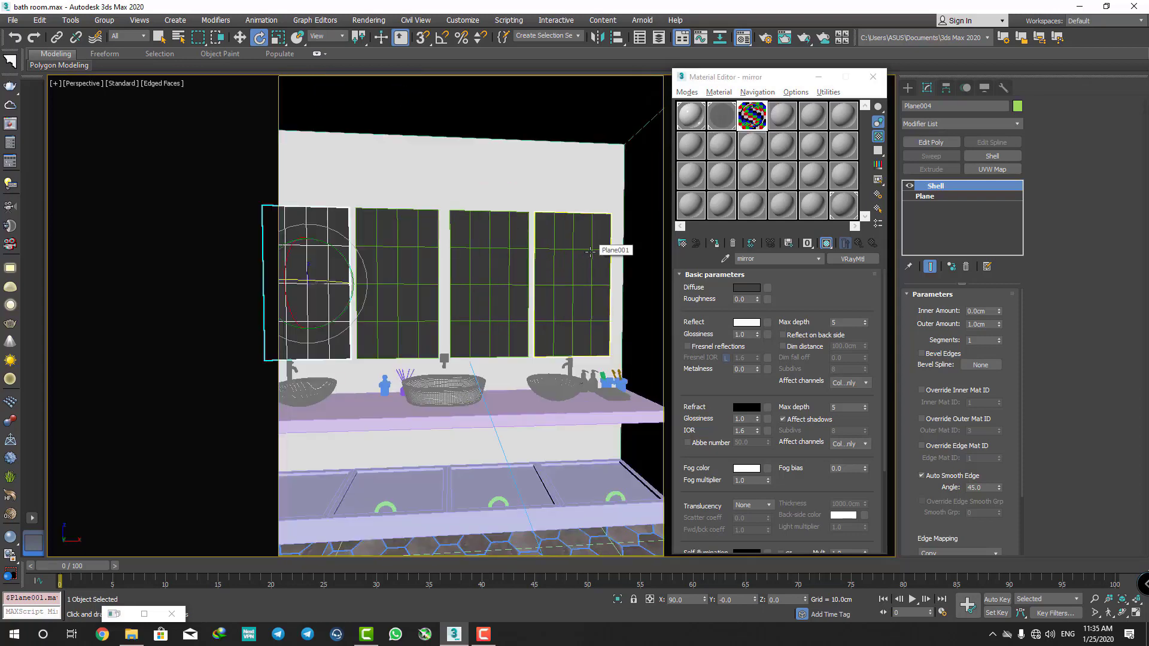
{"action": "scroll", "coordinate": [587, 250], "scroll_direction": "down", "scroll_amount": 3}
{"action": "scroll", "coordinate": [562, 238], "scroll_direction": "up", "scroll_amount": 1}
{"action": "key", "text": "ctrl+s"}
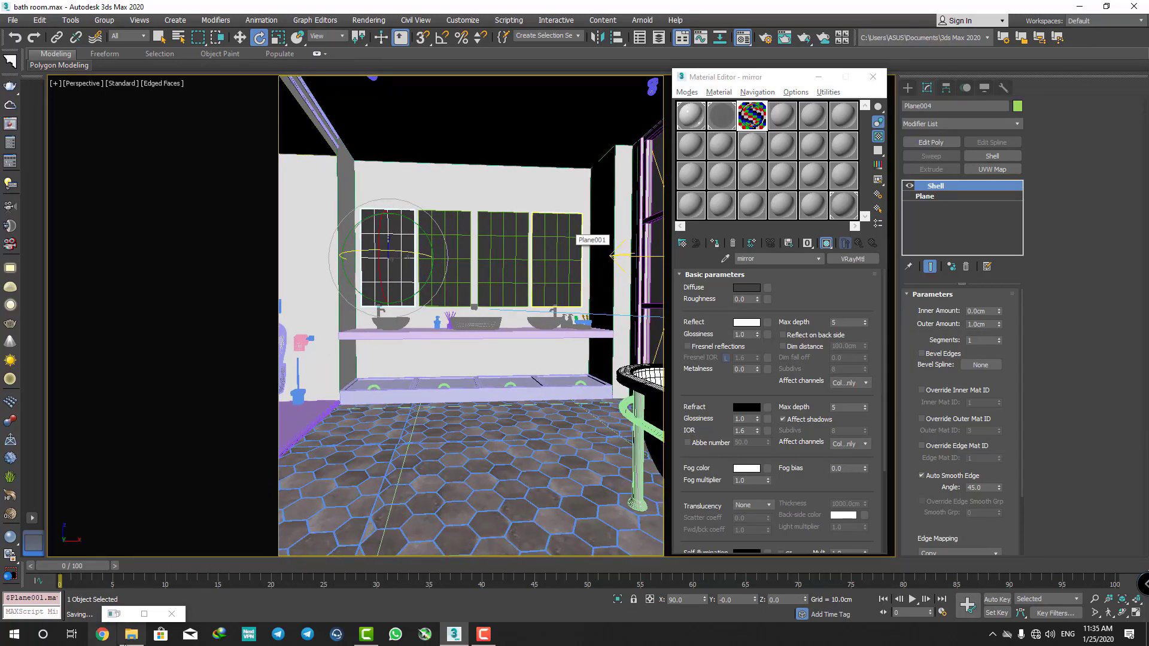
- Bring up File Explorer and navigate into the D:\work folder
{"action": "mouse_move", "coordinate": [131, 634]}
{"action": "left_click", "coordinate": [125, 610]}
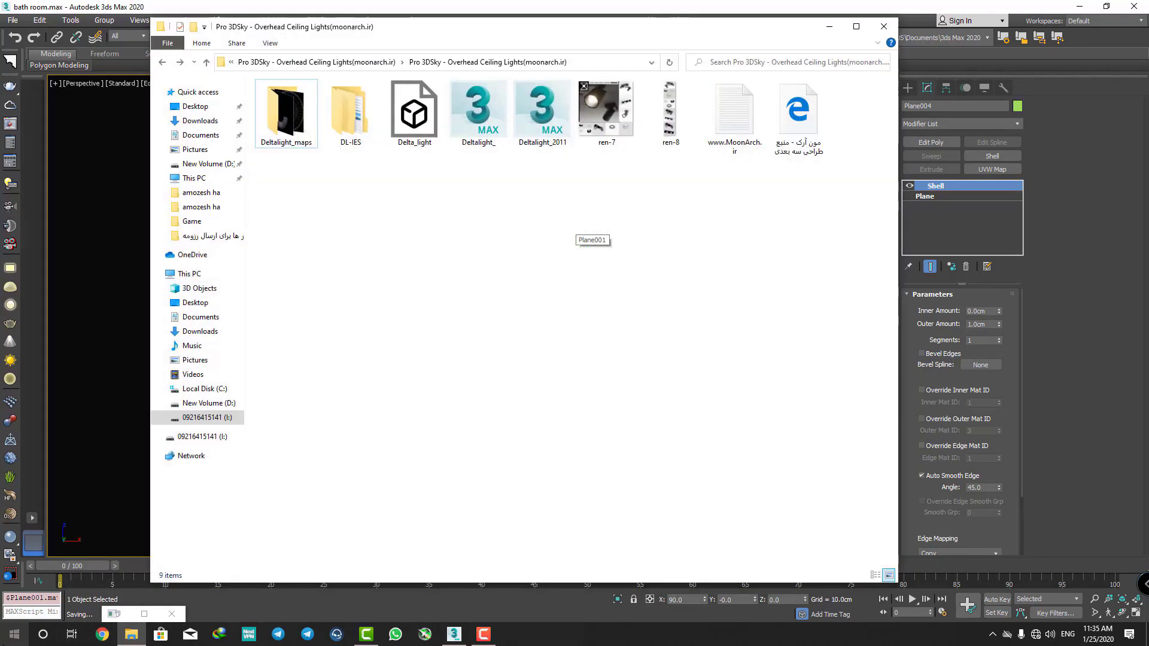
{"action": "left_click", "coordinate": [209, 404]}
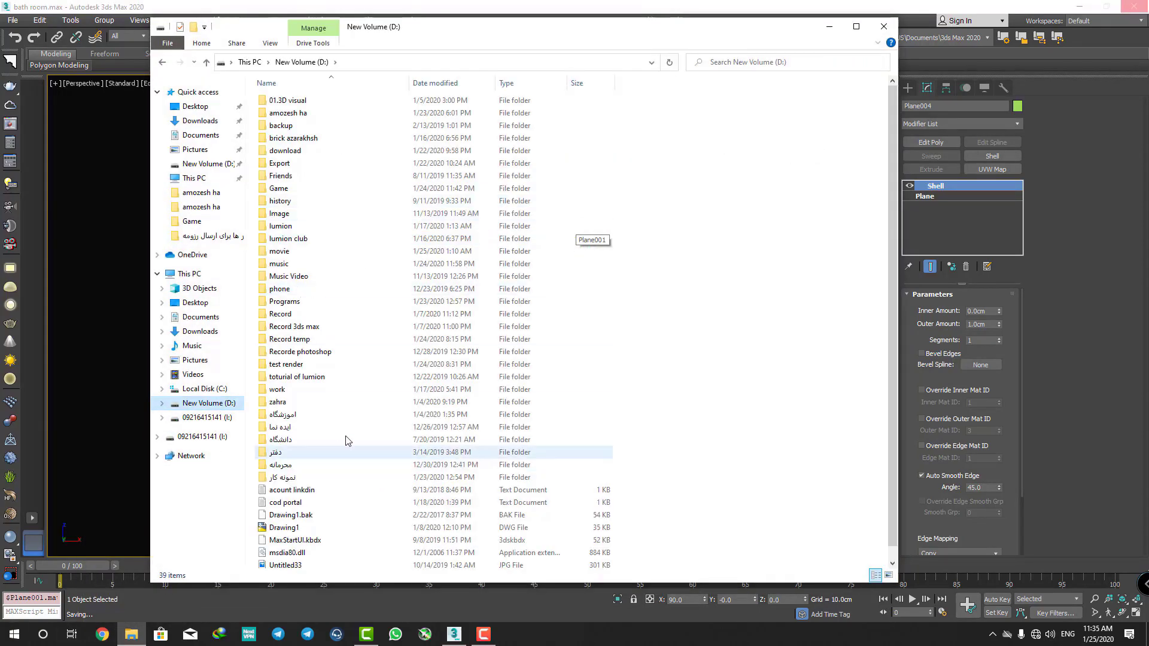
{"action": "double_click", "coordinate": [347, 478]}
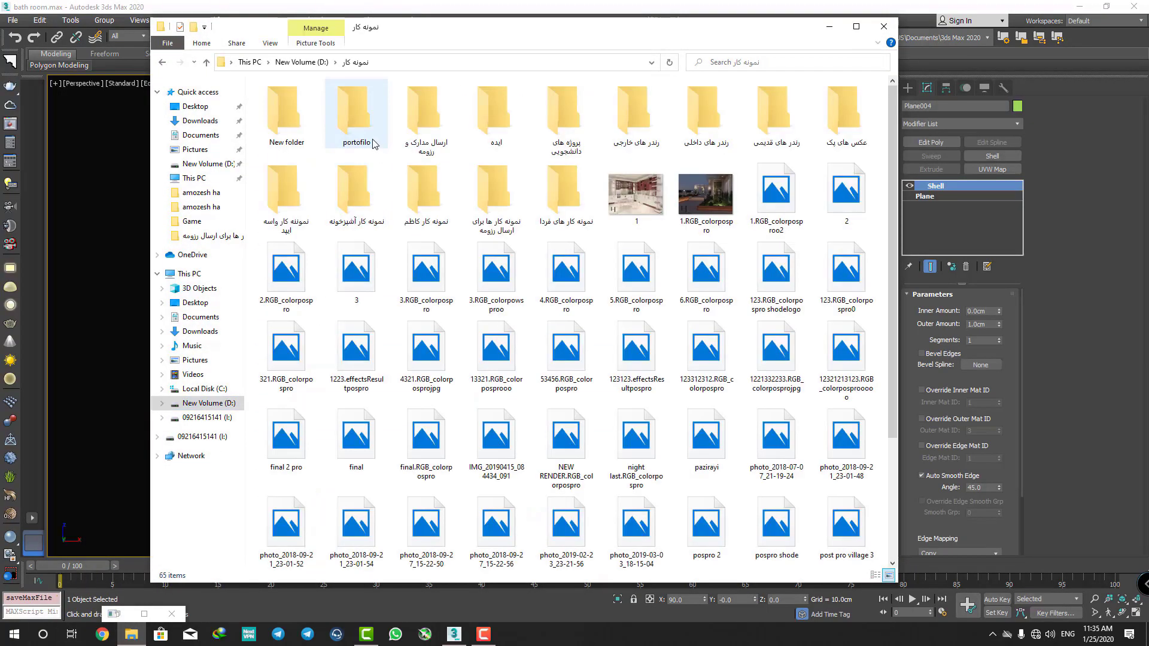
{"action": "left_click", "coordinate": [206, 62]}
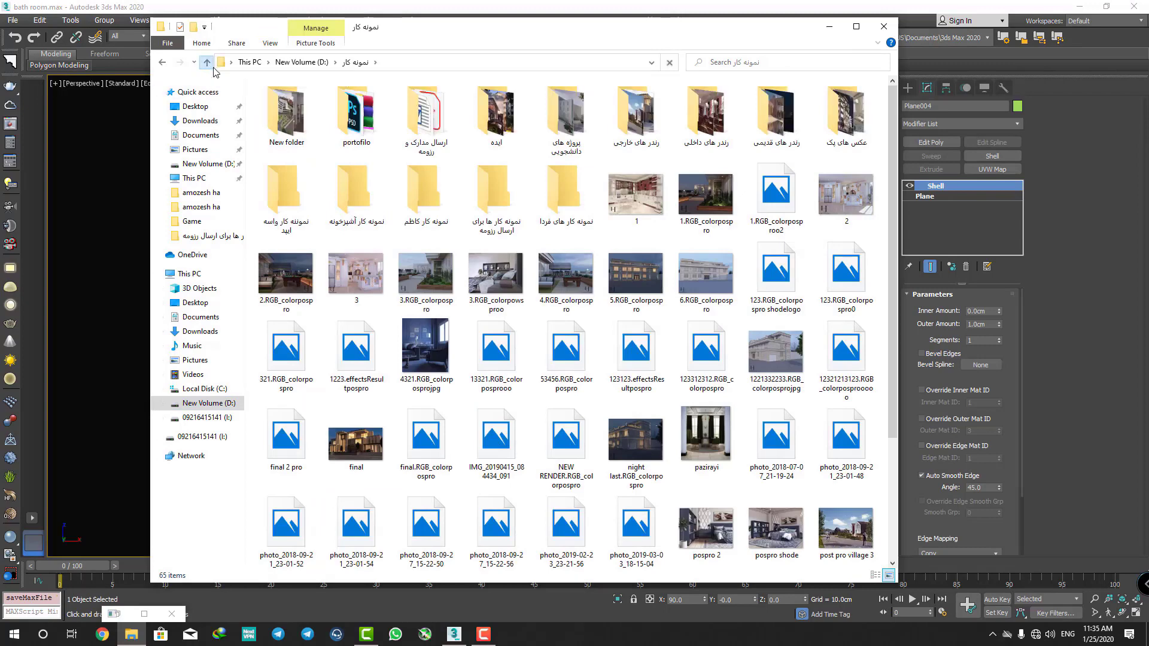
{"action": "left_click", "coordinate": [281, 390]}
{"action": "double_click", "coordinate": [280, 390]}
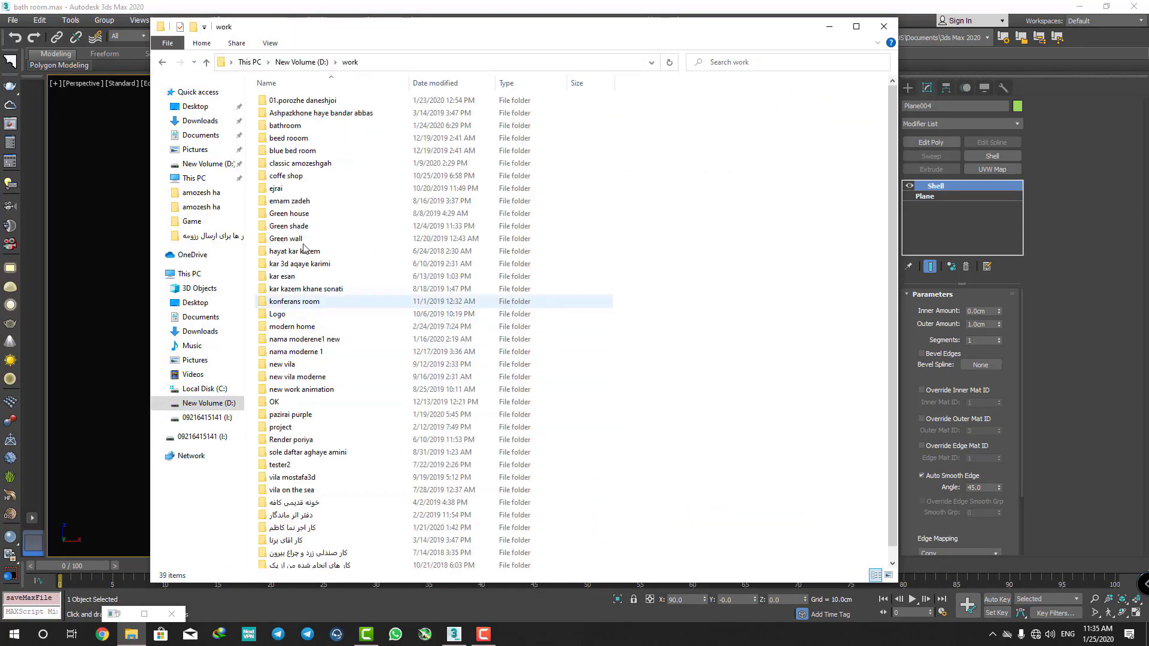
- Go into bathroom > new render and view 123456.RGB_colorlogo dar.png in Photos
{"action": "left_click", "coordinate": [298, 127]}
{"action": "double_click", "coordinate": [298, 127]}
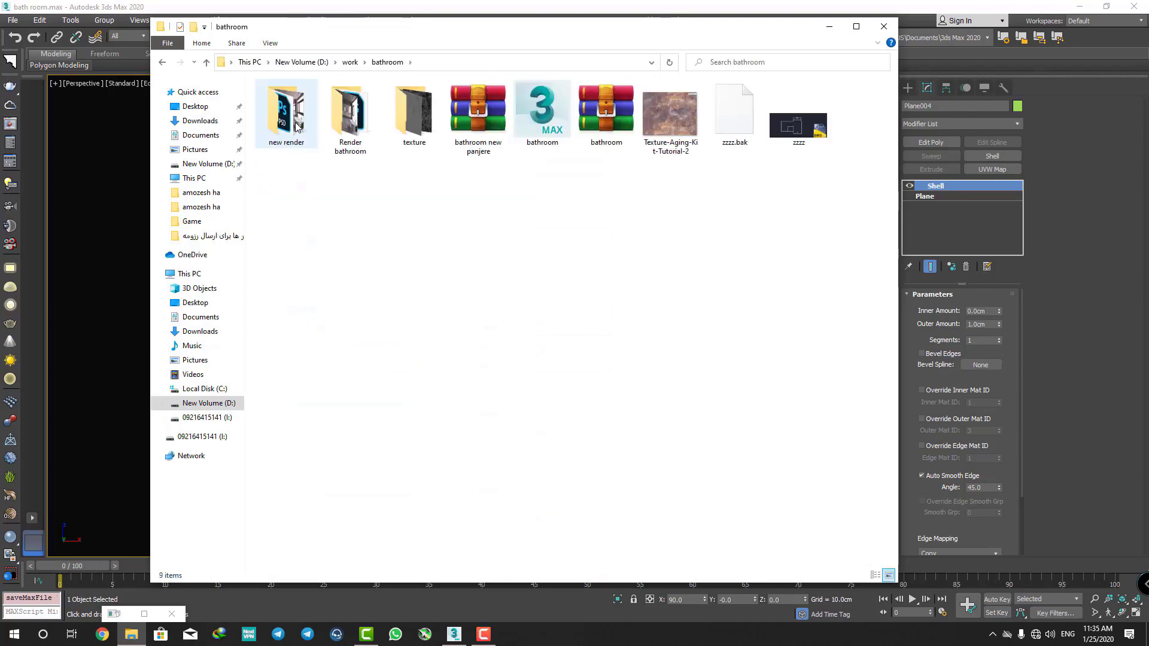
{"action": "left_click", "coordinate": [556, 139]}
{"action": "double_click", "coordinate": [556, 138]}
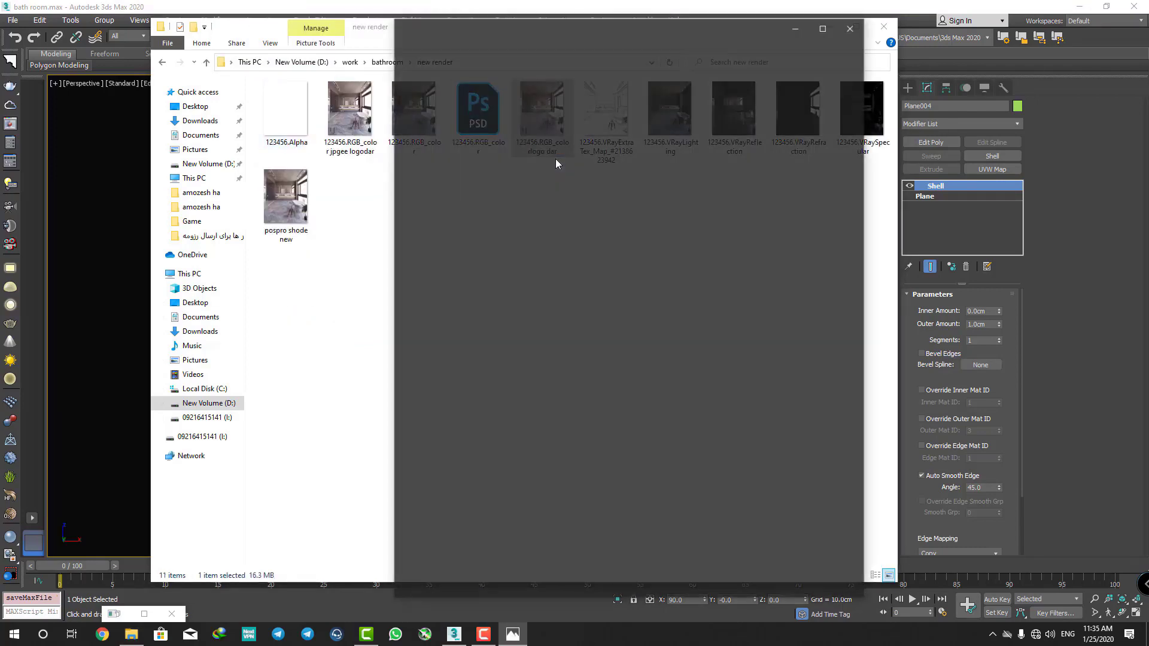
{"action": "left_click", "coordinate": [372, 31]}
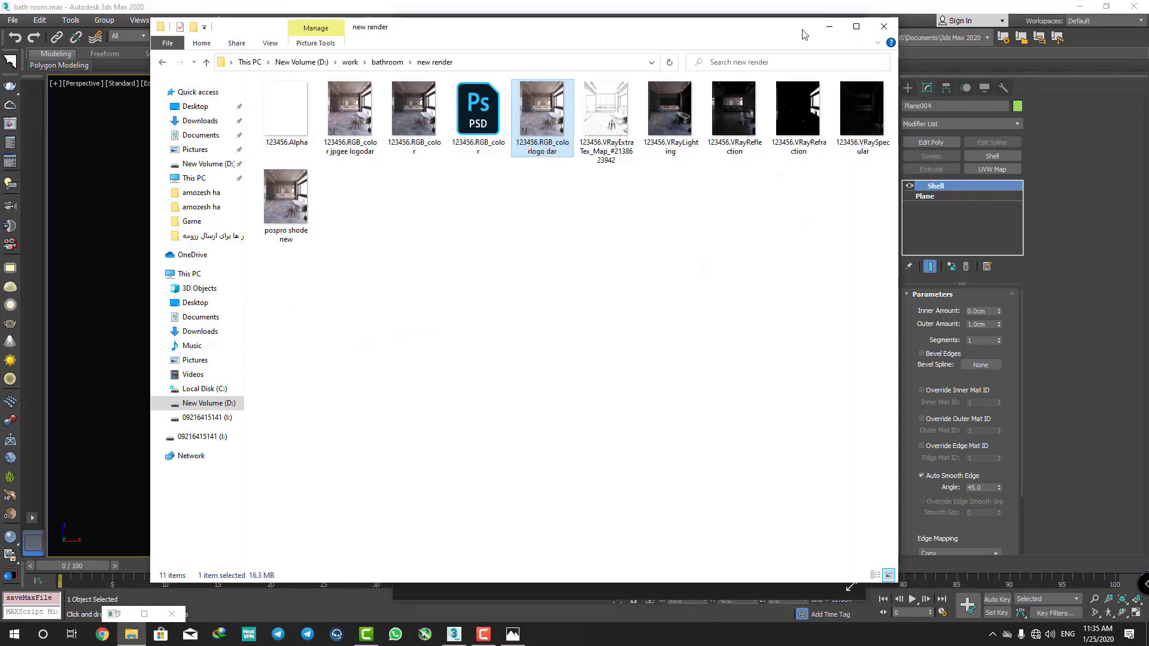
{"action": "left_click", "coordinate": [829, 27]}
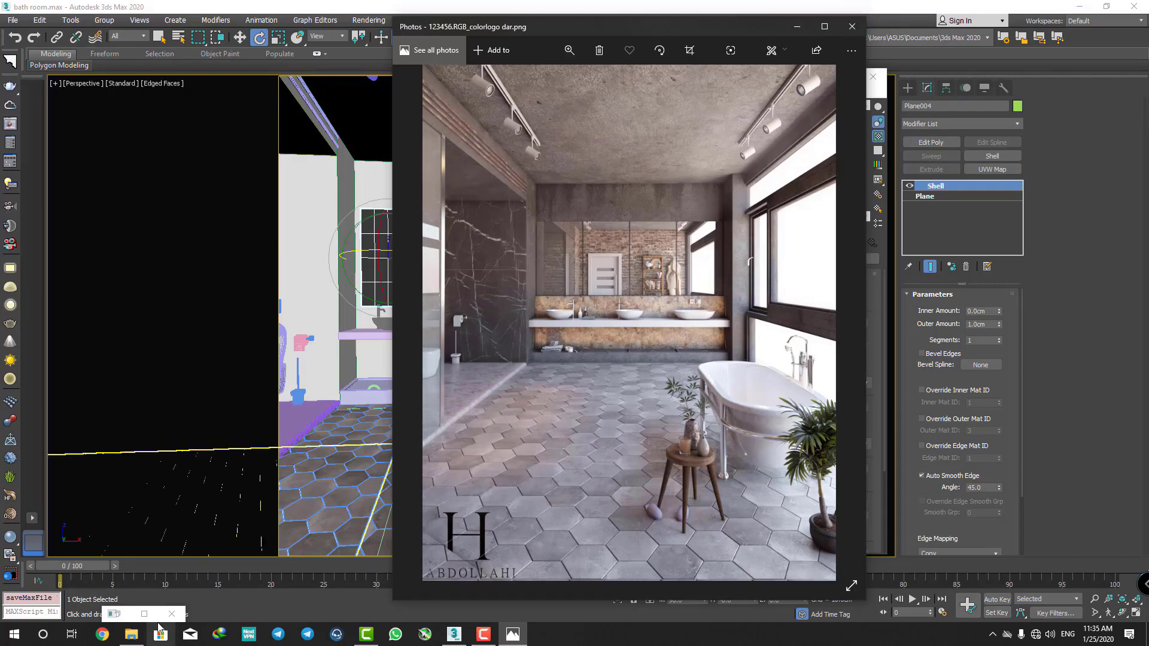
- Bring back the folder window, open Desktop > تکسچر, and move the window aside
{"action": "left_click", "coordinate": [131, 634]}
{"action": "left_click", "coordinate": [201, 110]}
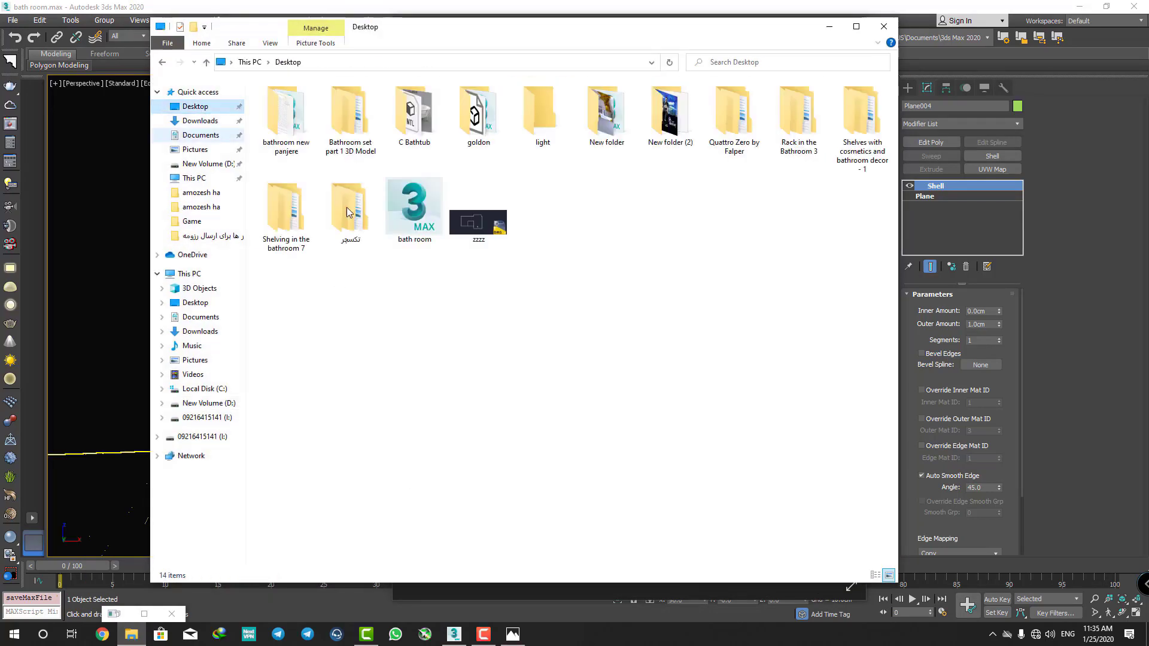
{"action": "left_click", "coordinate": [330, 205]}
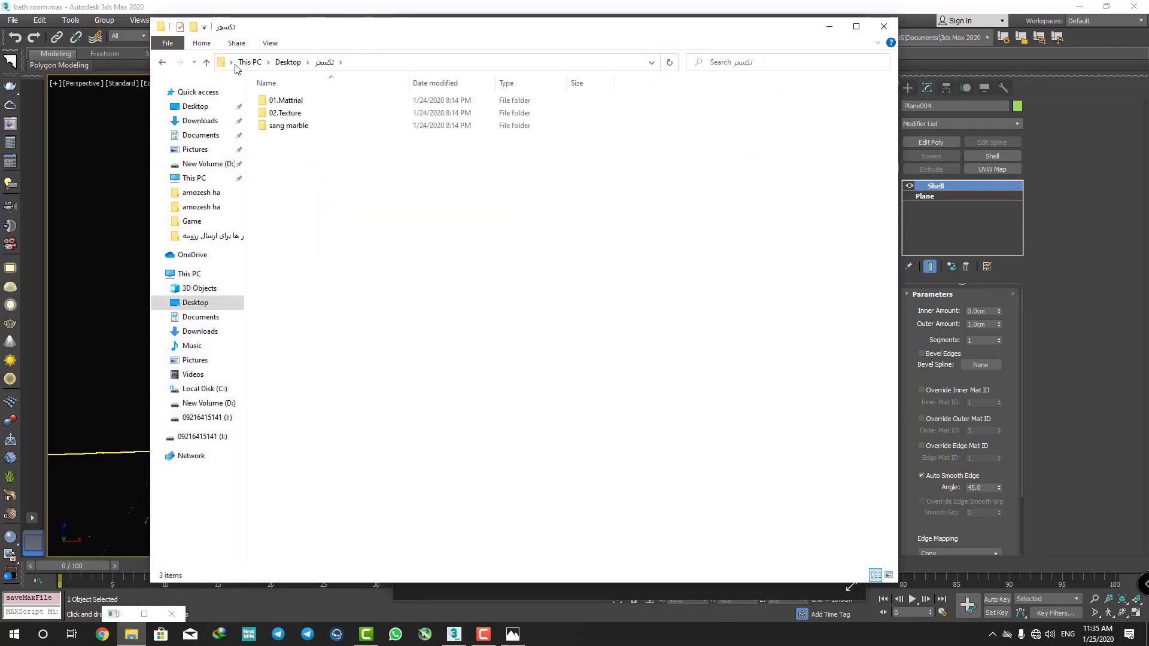
{"action": "left_click_drag", "start_coordinate": [393, 28], "coordinate": [255, 69]}
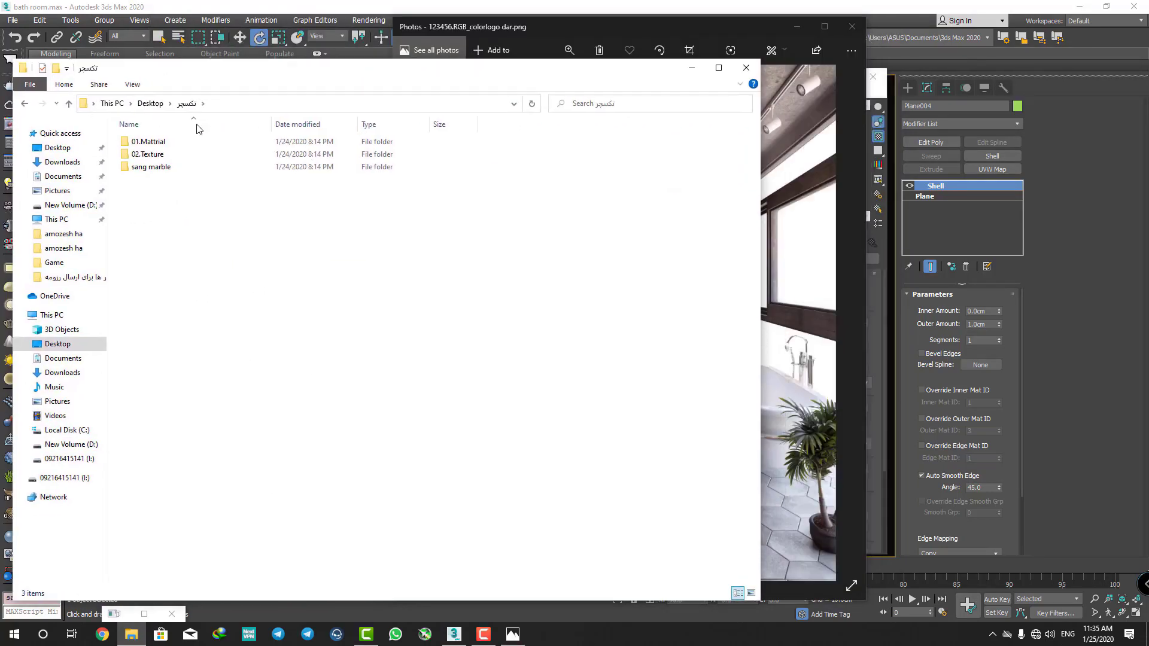
- Open 01.Mattrial > STONE in icon view, then minimize the folder window
{"action": "left_click", "coordinate": [145, 146]}
{"action": "double_click", "coordinate": [145, 147]}
{"action": "right_click", "coordinate": [192, 255]}
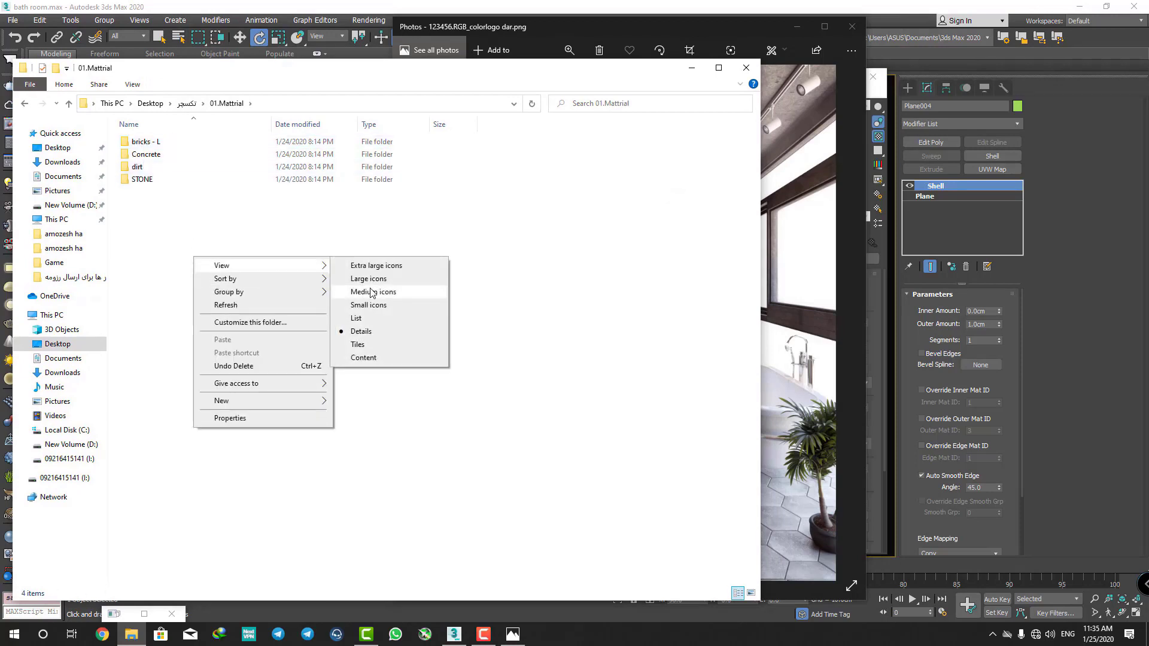
{"action": "left_click", "coordinate": [369, 278]}
{"action": "double_click", "coordinate": [340, 189]}
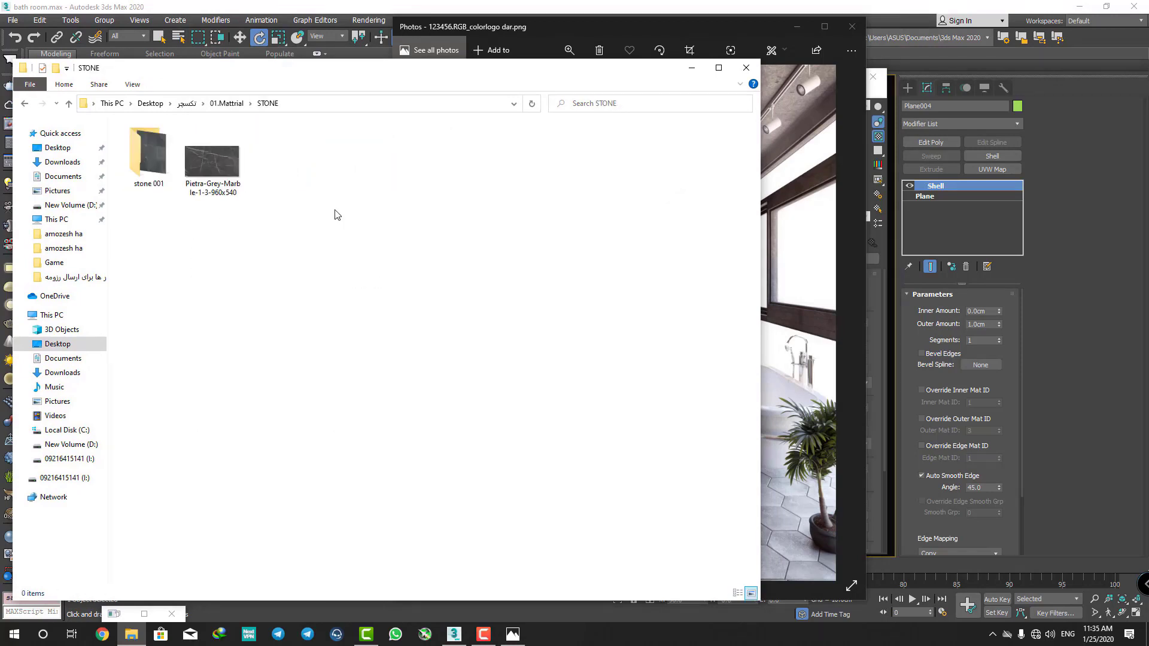
{"action": "left_click", "coordinate": [694, 67]}
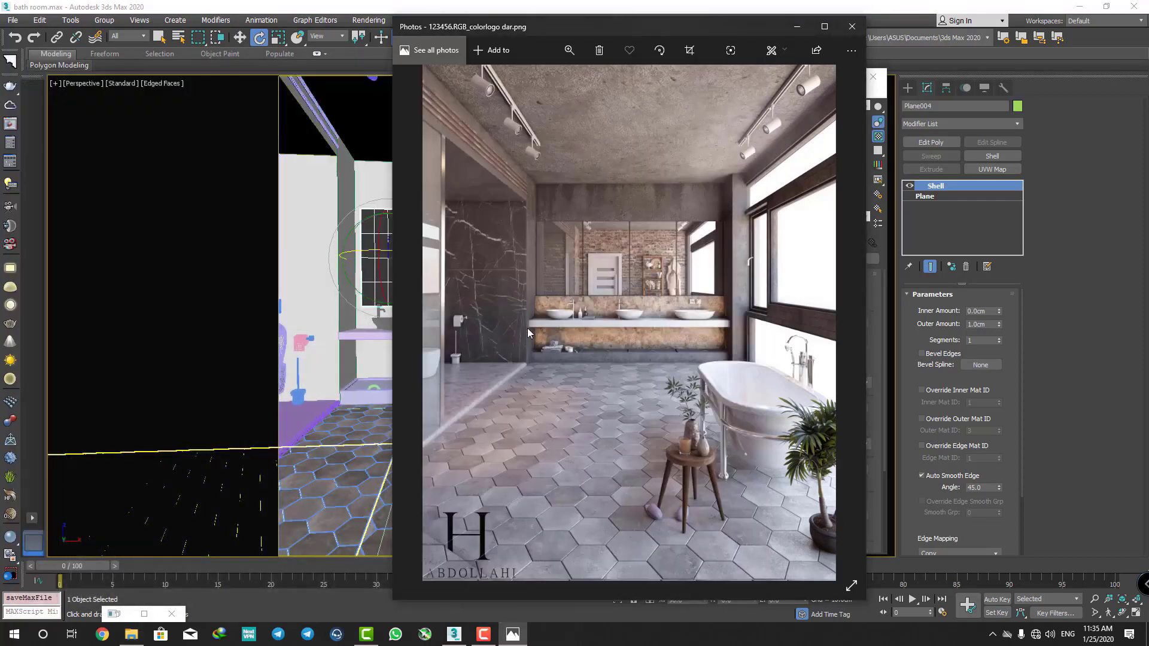
- Back in the scene, select the side wall polygons of the room shell VRay-035
{"action": "left_click", "coordinate": [797, 26]}
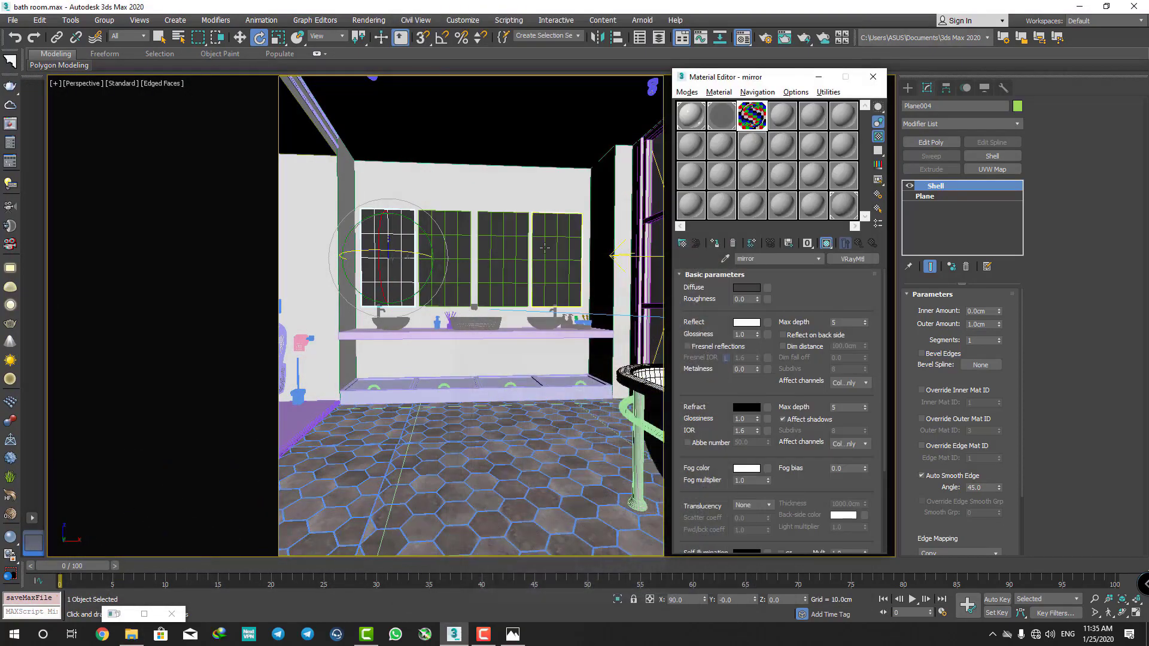
{"action": "left_click", "coordinate": [321, 318]}
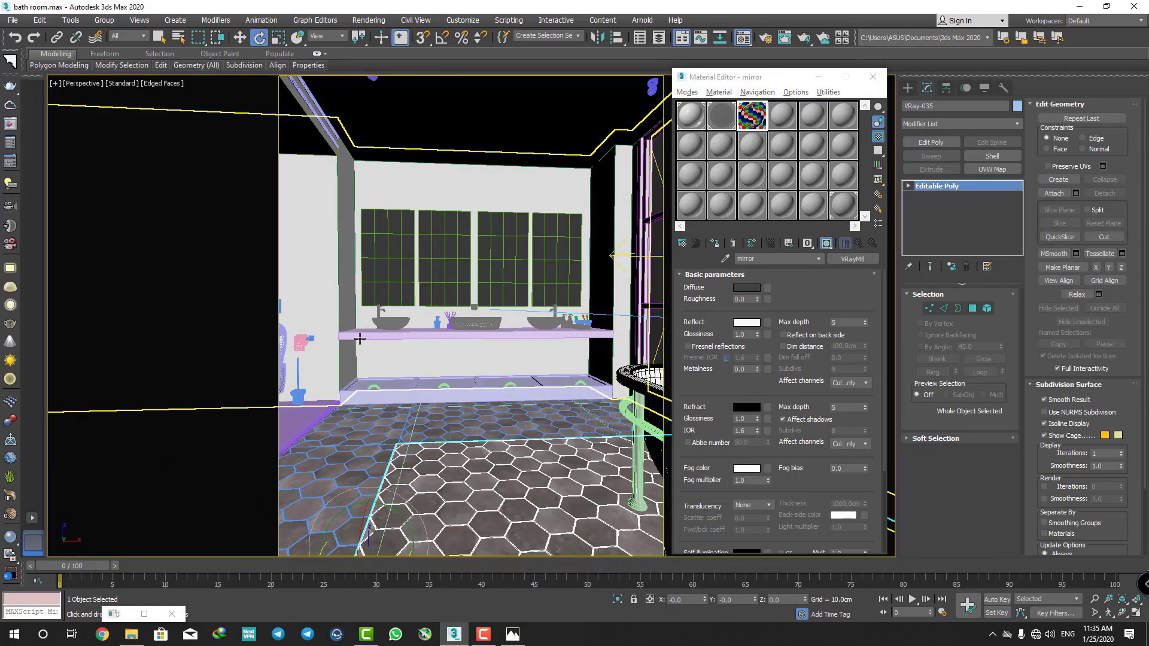
{"action": "mouse_move", "coordinate": [322, 317]}
{"action": "middle_mouse_down", "text": "alt"}
{"action": "mouse_move", "coordinate": [425, 224]}
{"action": "mouse_move", "coordinate": [830, 224]}
{"action": "middle_mouse_up", "text": "alt"}
{"action": "key", "text": "4"}
{"action": "left_click", "coordinate": [405, 217]}
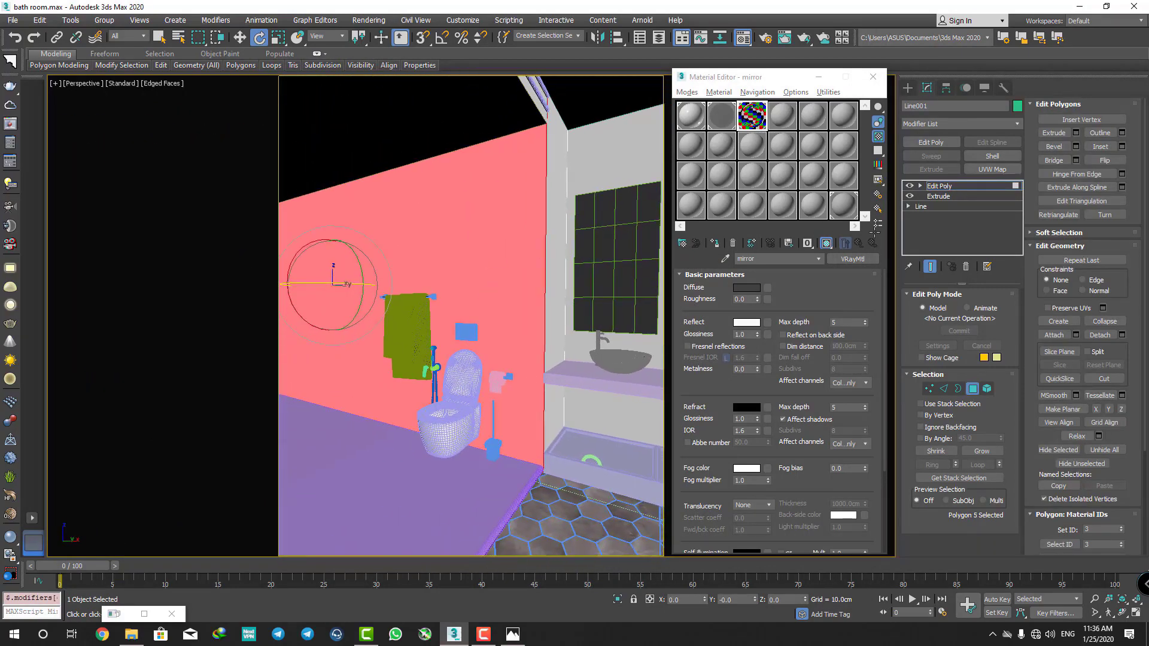
- Detach the wall polygons as Object069 and select an empty material sample slot
{"action": "left_click", "coordinate": [1122, 335]}
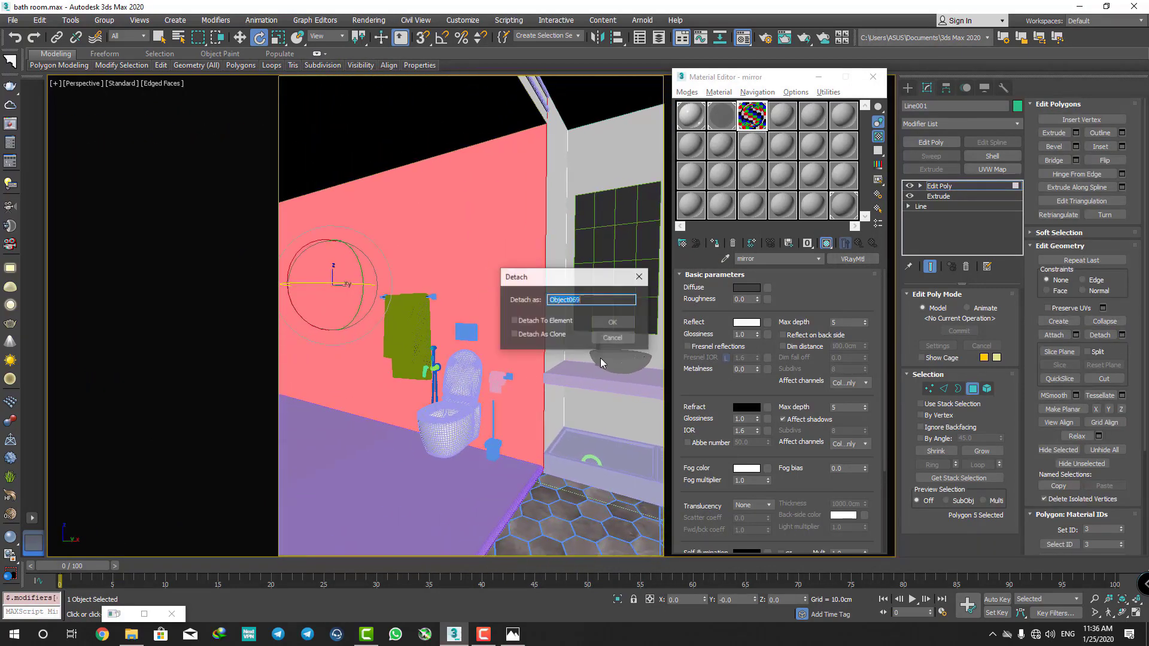
{"action": "left_click", "coordinate": [624, 322]}
{"action": "left_click", "coordinate": [802, 126]}
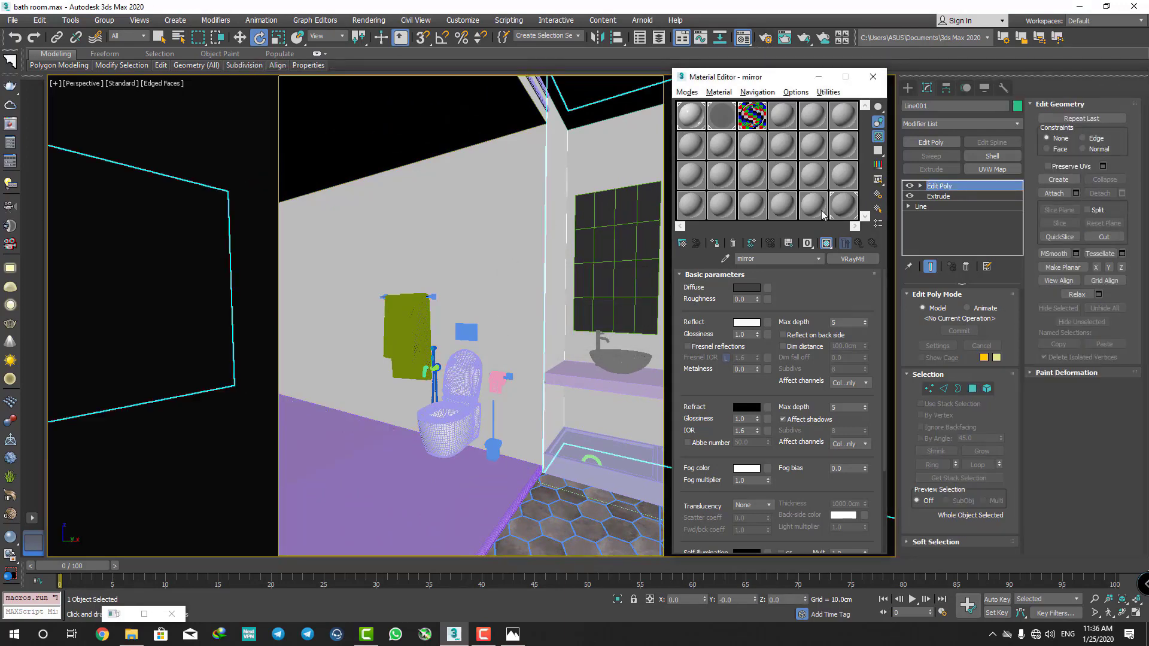
- Make the new material a VRayMtl with the Pietra-Grey-Marble image as Diffuse
{"action": "left_click", "coordinate": [852, 258]}
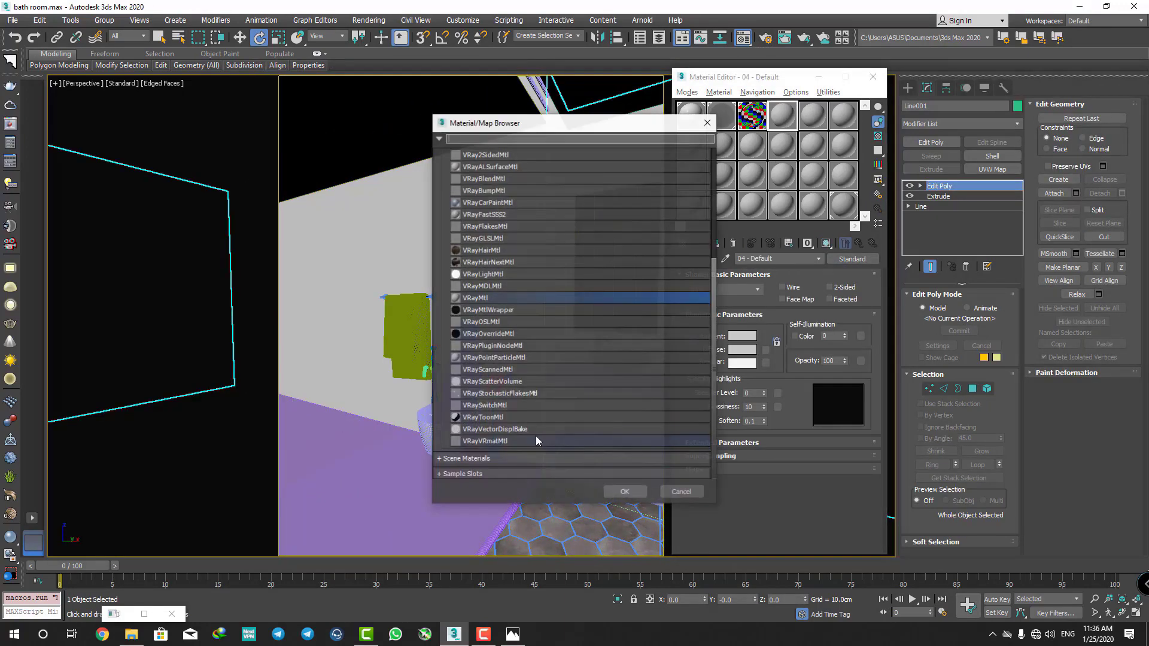
{"action": "double_click", "coordinate": [501, 298]}
{"action": "left_click", "coordinate": [131, 635]}
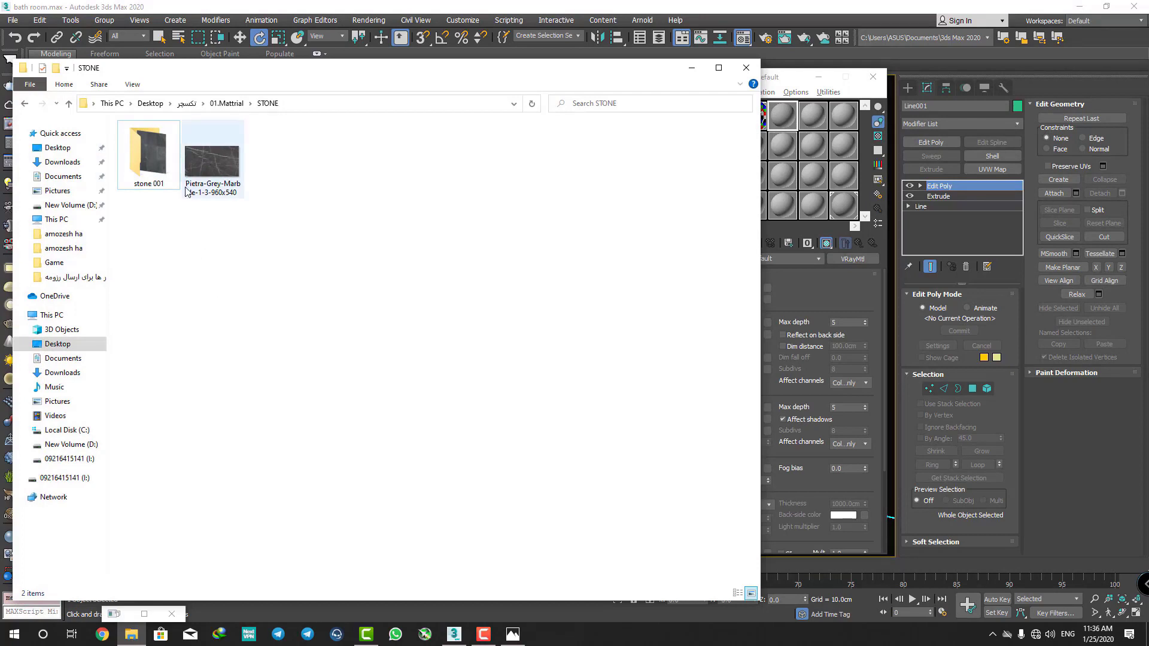
{"action": "left_click_drag", "start_coordinate": [186, 192], "coordinate": [531, 287]}
{"action": "left_click_drag", "start_coordinate": [541, 76], "coordinate": [432, 86]}
{"action": "left_click_drag", "start_coordinate": [103, 169], "coordinate": [767, 288]}
- Set the Reflect colour to dark grey 29 and Glossiness to 0.96
{"action": "left_click", "coordinate": [738, 324]}
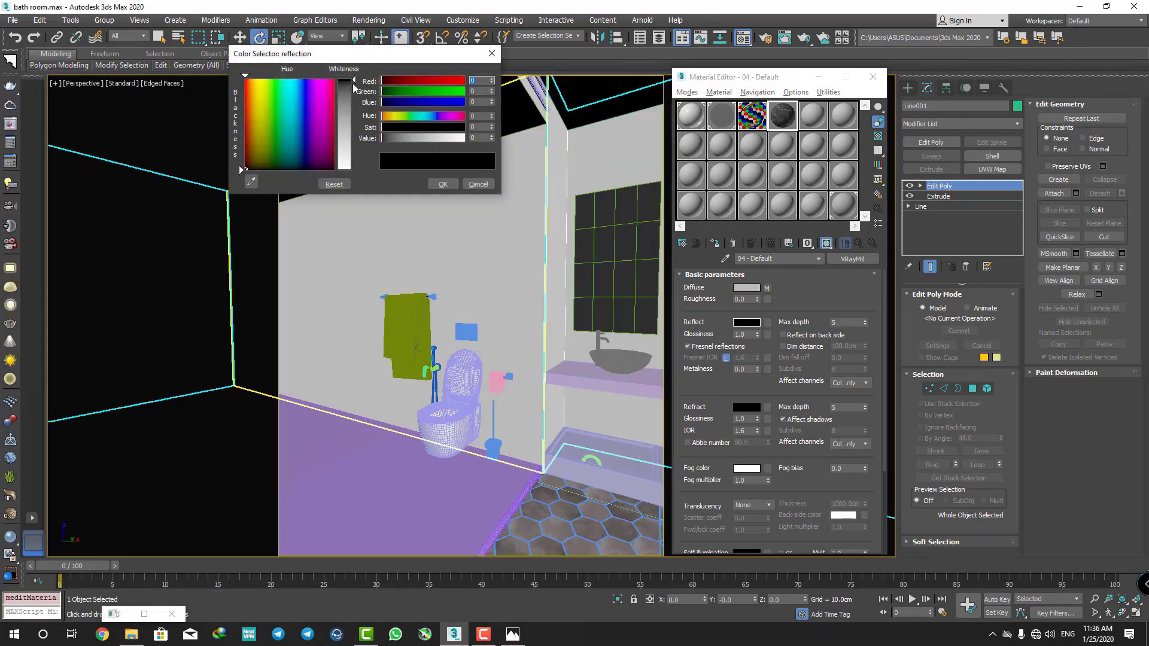
{"action": "left_click_drag", "start_coordinate": [352, 84], "coordinate": [354, 89]}
{"action": "left_click", "coordinate": [443, 184]}
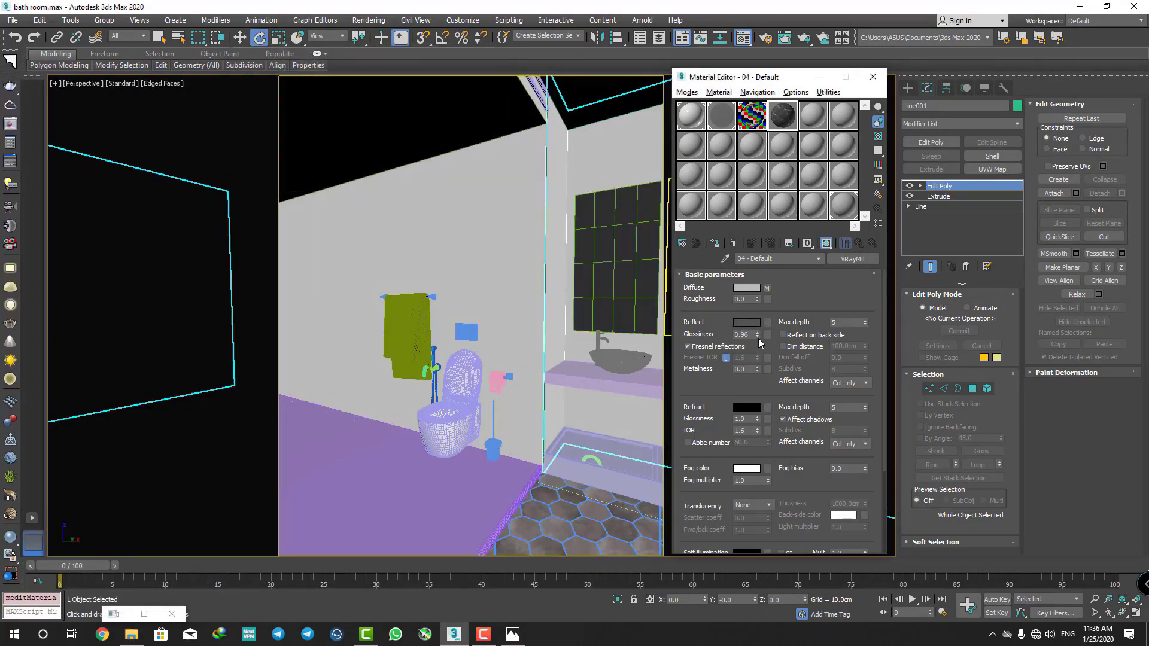
{"action": "left_click_drag", "start_coordinate": [711, 421], "coordinate": [744, 188]}
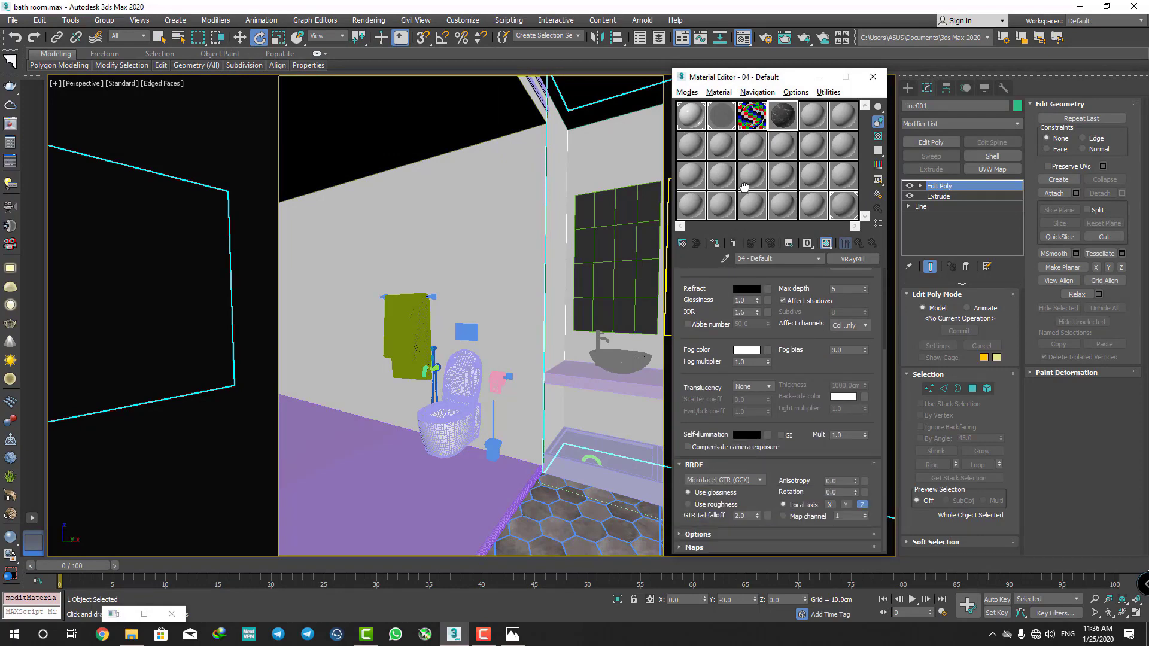
- Copy the marble map into Bump, assign the material to the wall, and add a UVW Map
{"action": "left_click", "coordinate": [712, 550]}
{"action": "mouse_move", "coordinate": [718, 562]}
{"action": "left_mouse_down"}
{"action": "mouse_move", "coordinate": [808, 360]}
{"action": "mouse_move", "coordinate": [746, 410]}
{"action": "mouse_move", "coordinate": [774, 405]}
{"action": "left_mouse_up"}
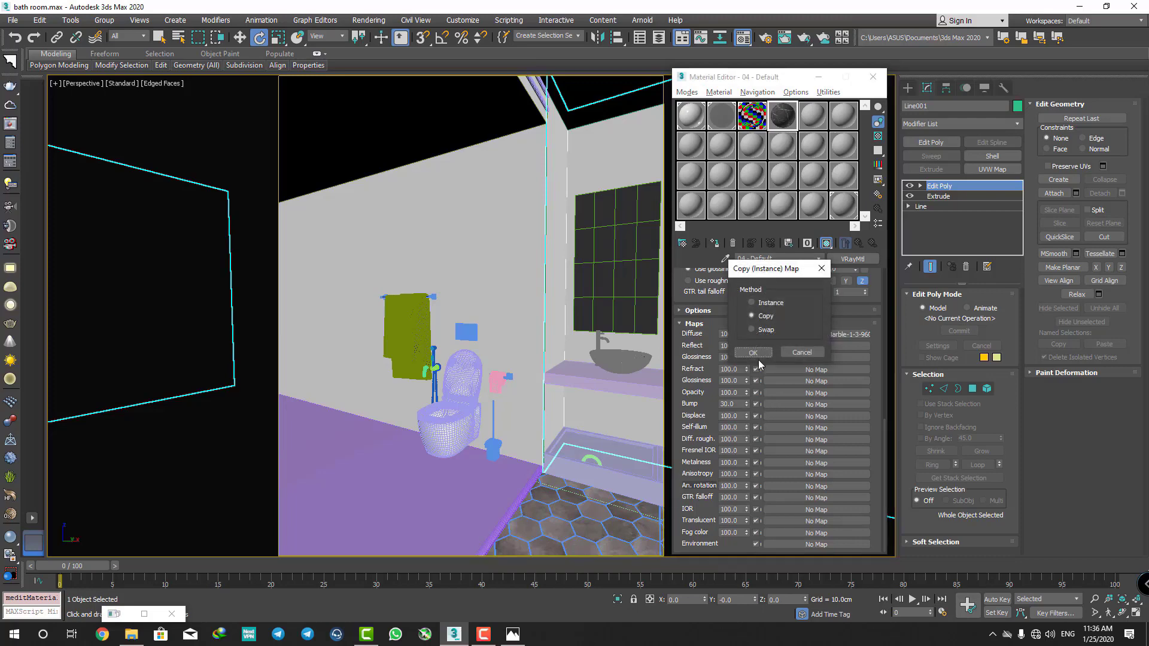
{"action": "left_click", "coordinate": [754, 353]}
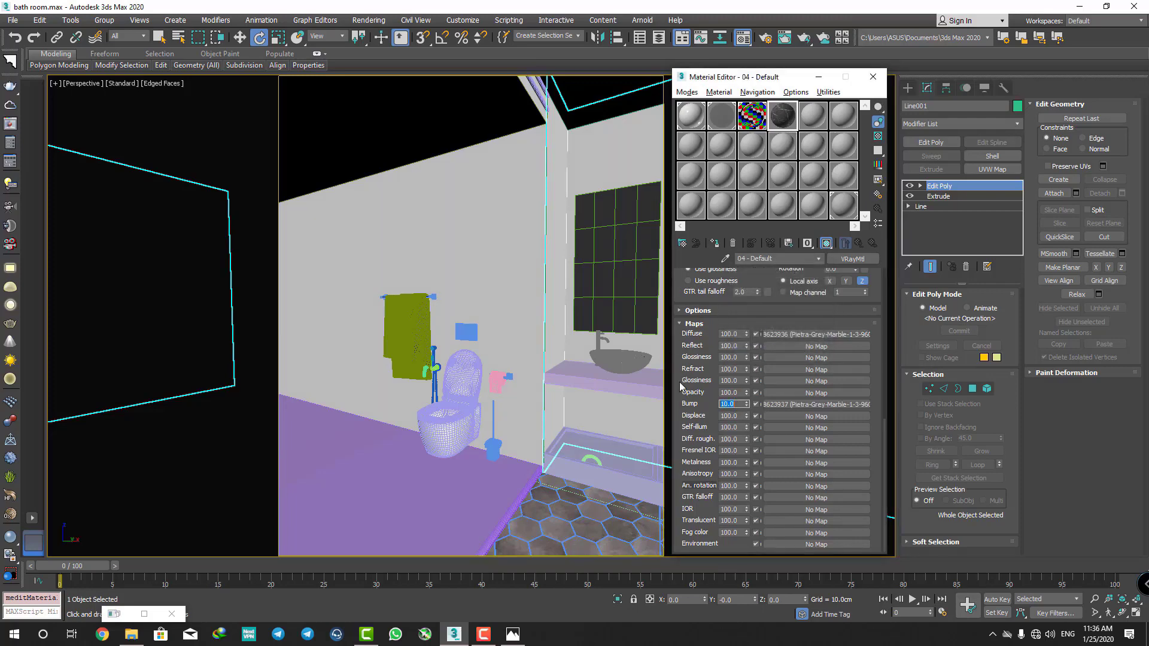
{"action": "scroll", "coordinate": [732, 331], "scroll_direction": "up", "scroll_amount": 5}
{"action": "left_click_drag", "start_coordinate": [456, 222], "coordinate": [457, 222]}
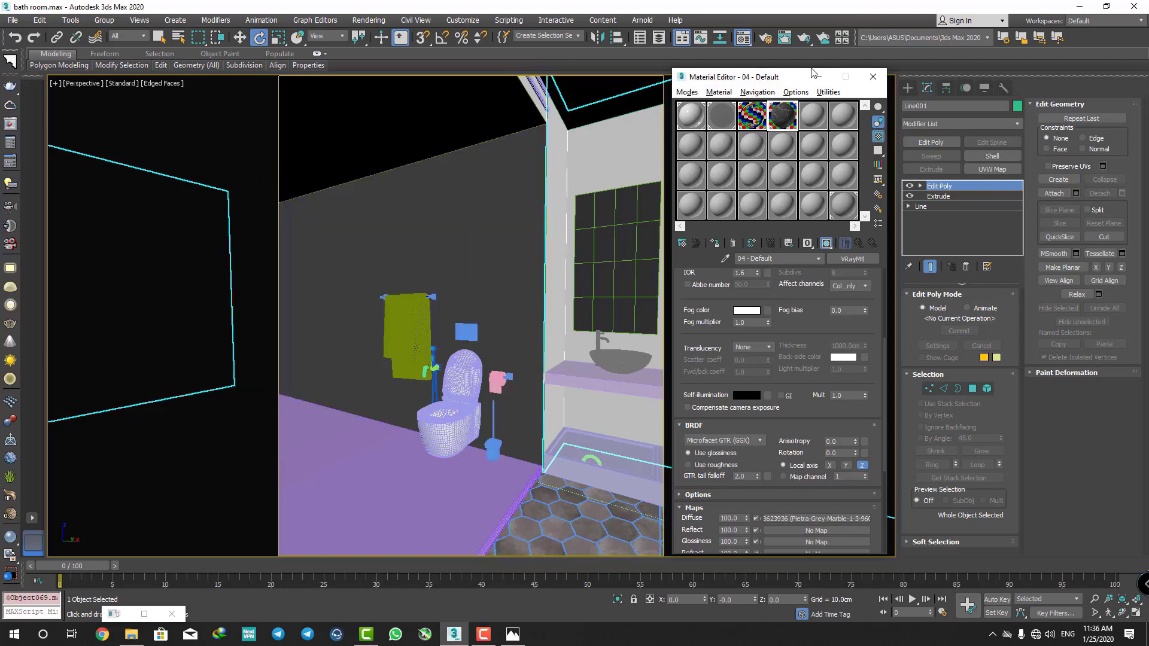
{"action": "left_click", "coordinate": [819, 76]}
{"action": "left_click", "coordinate": [1006, 170]}
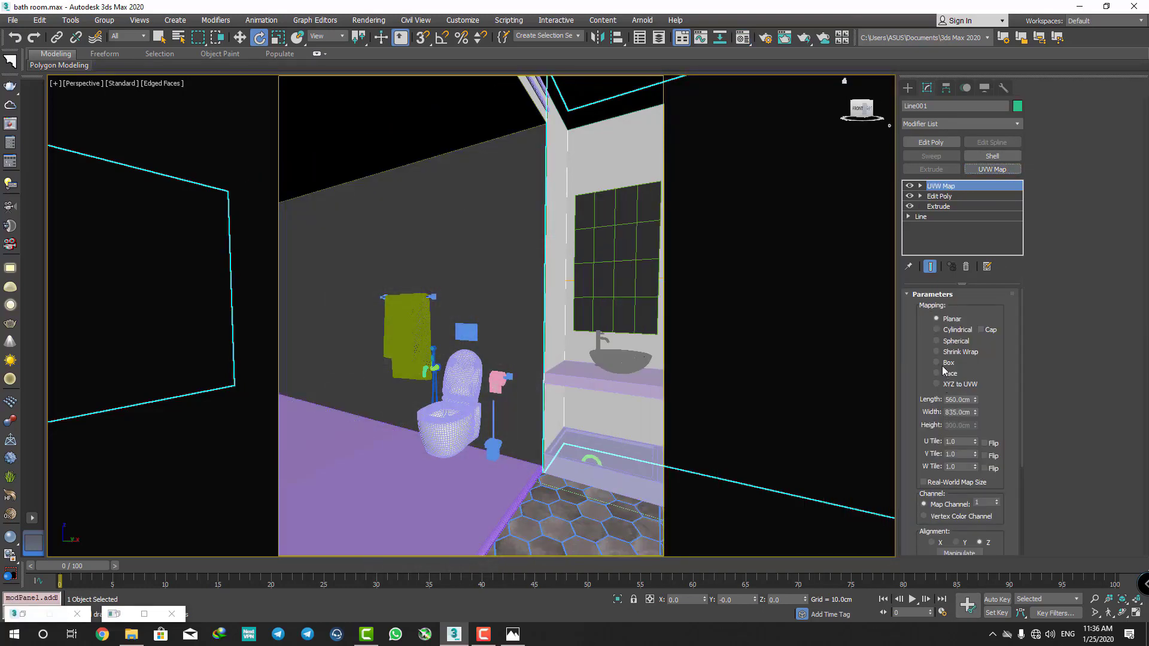
- Add a Box-projection UVW Map modifier to wall Object069 and check the camera view
{"action": "left_click", "coordinate": [501, 244]}
{"action": "middle_click_drag", "start_coordinate": [501, 244], "coordinate": [500, 224]}
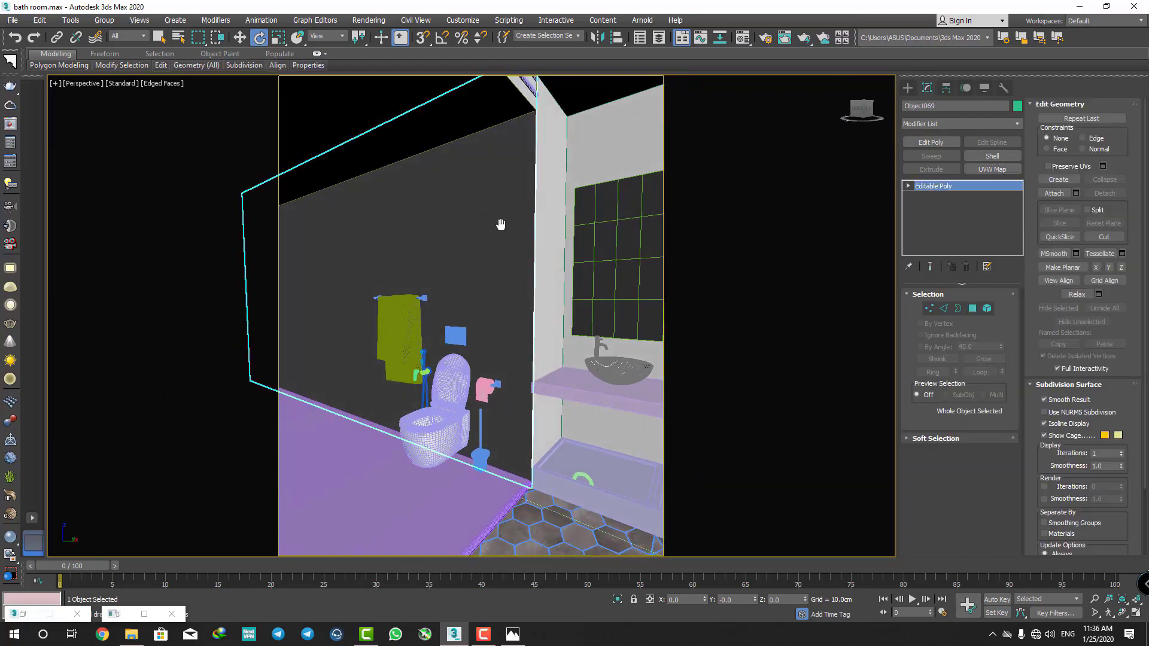
{"action": "left_click", "coordinate": [843, 204]}
{"action": "left_click", "coordinate": [640, 244]}
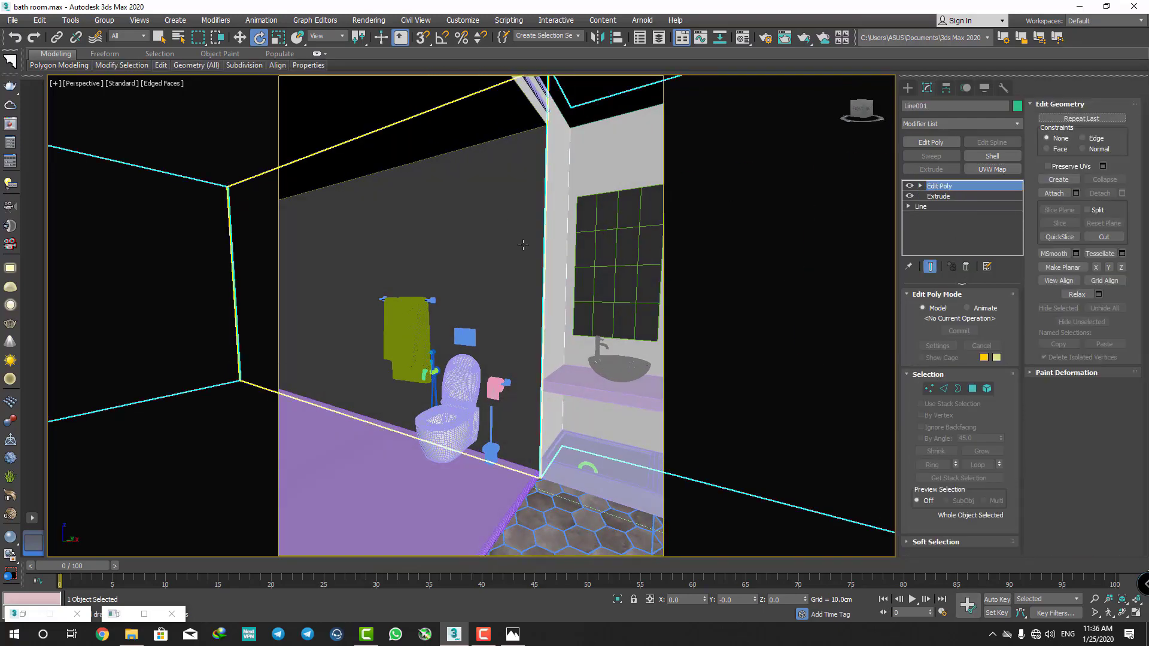
{"action": "left_click", "coordinate": [993, 169]}
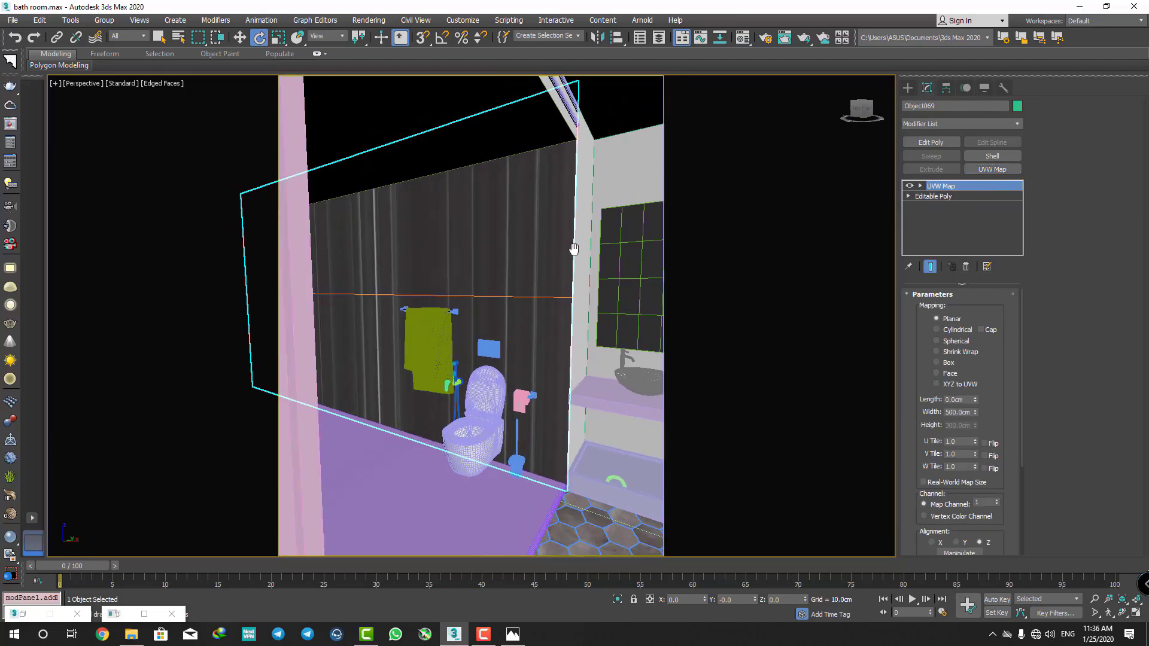
{"action": "left_click", "coordinate": [947, 362]}
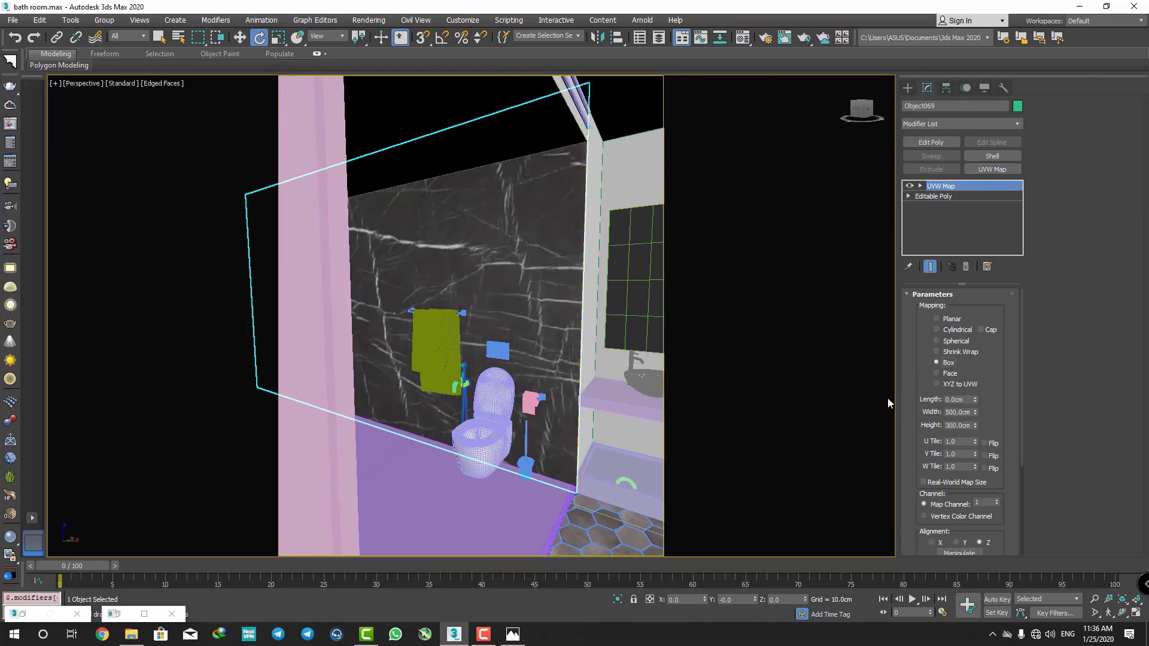
{"action": "mouse_move", "coordinate": [383, 383]}
{"action": "middle_mouse_down"}
{"action": "mouse_move", "coordinate": [560, 383]}
{"action": "mouse_move", "coordinate": [451, 383]}
{"action": "middle_mouse_up"}
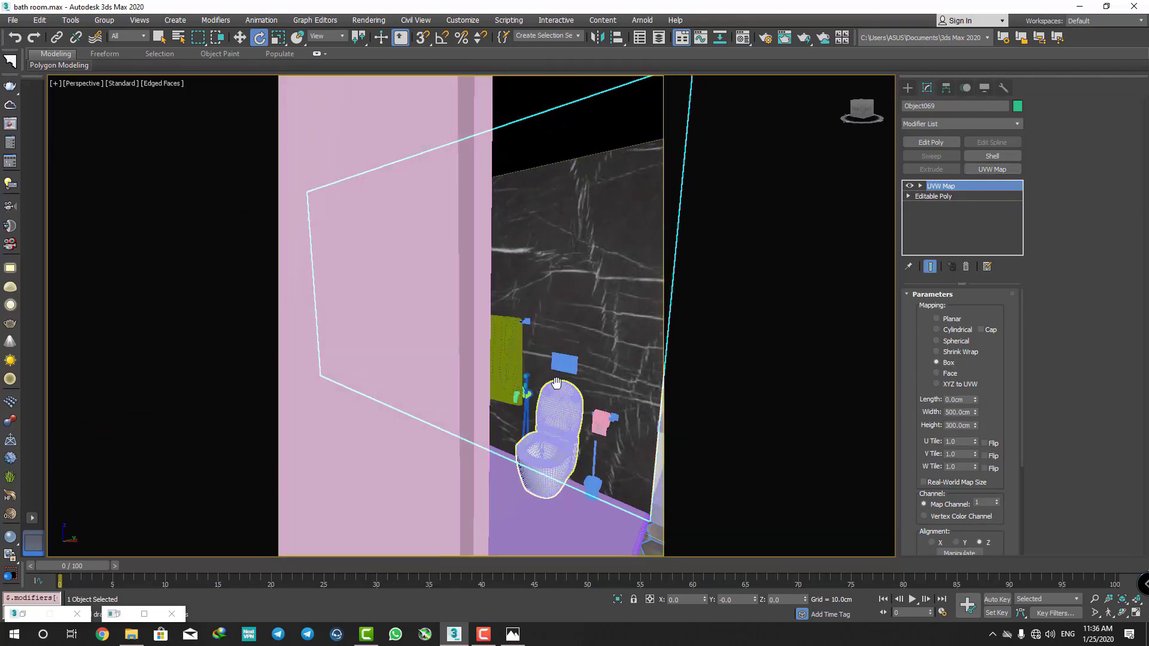
{"action": "key", "text": "c"}
{"action": "left_click", "coordinate": [506, 639]}
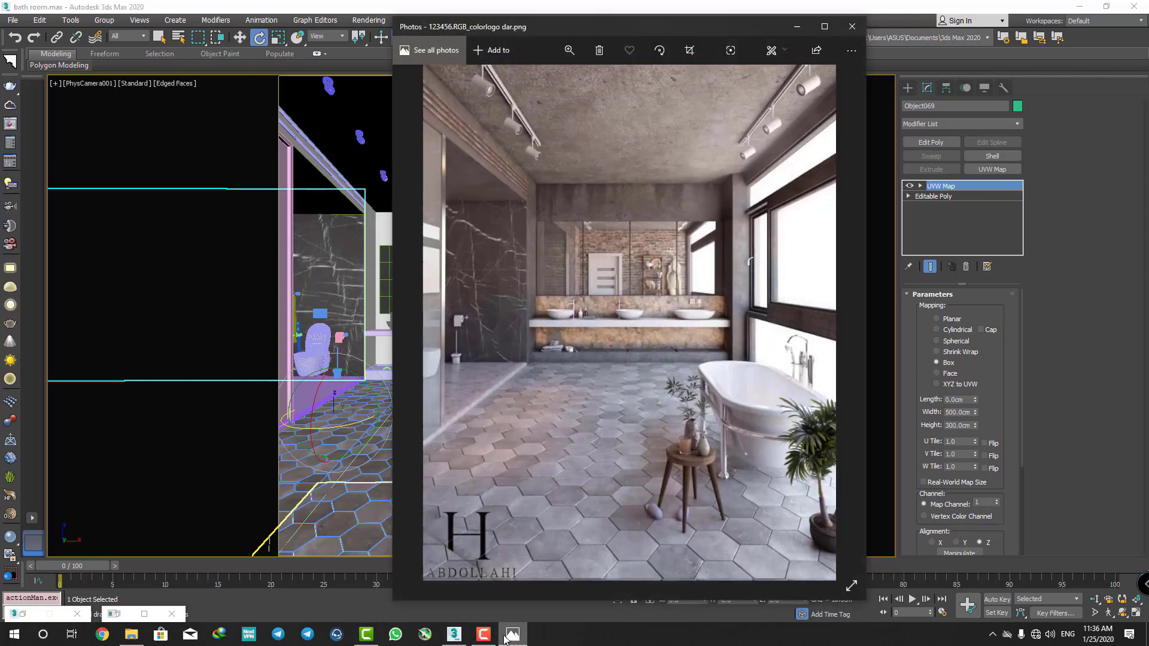
{"action": "left_click", "coordinate": [506, 640]}
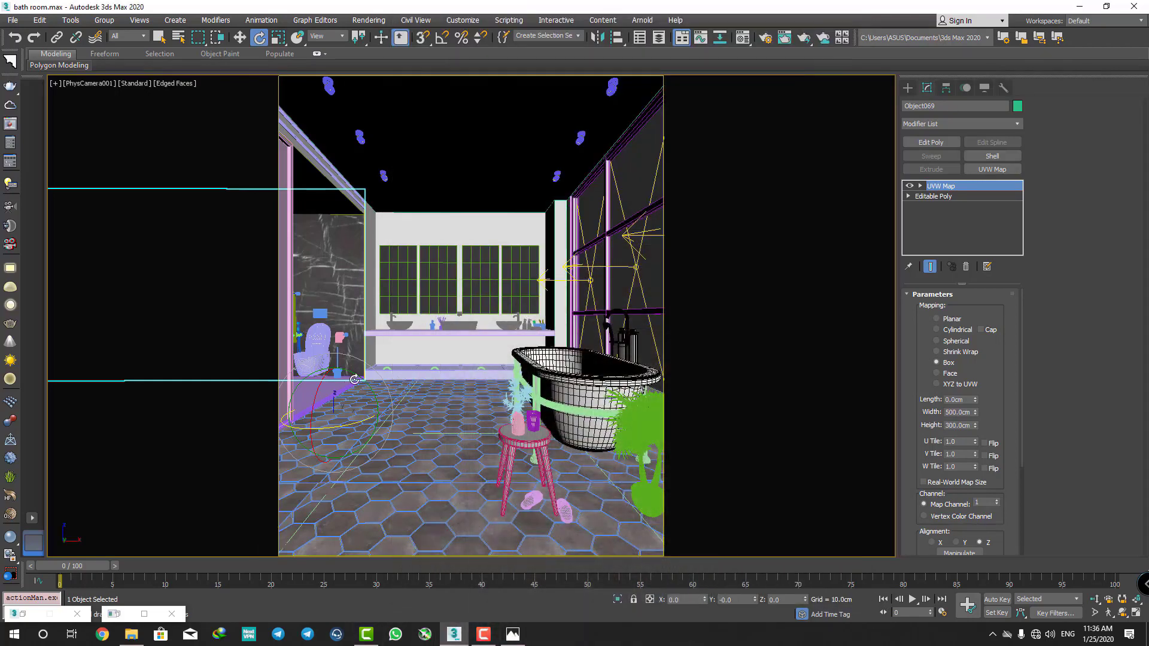
- Size the wall mapping to 285 cm wide by 300 cm high and enter gizmo mode
{"action": "left_click_drag", "start_coordinate": [976, 417], "coordinate": [985, 443]}
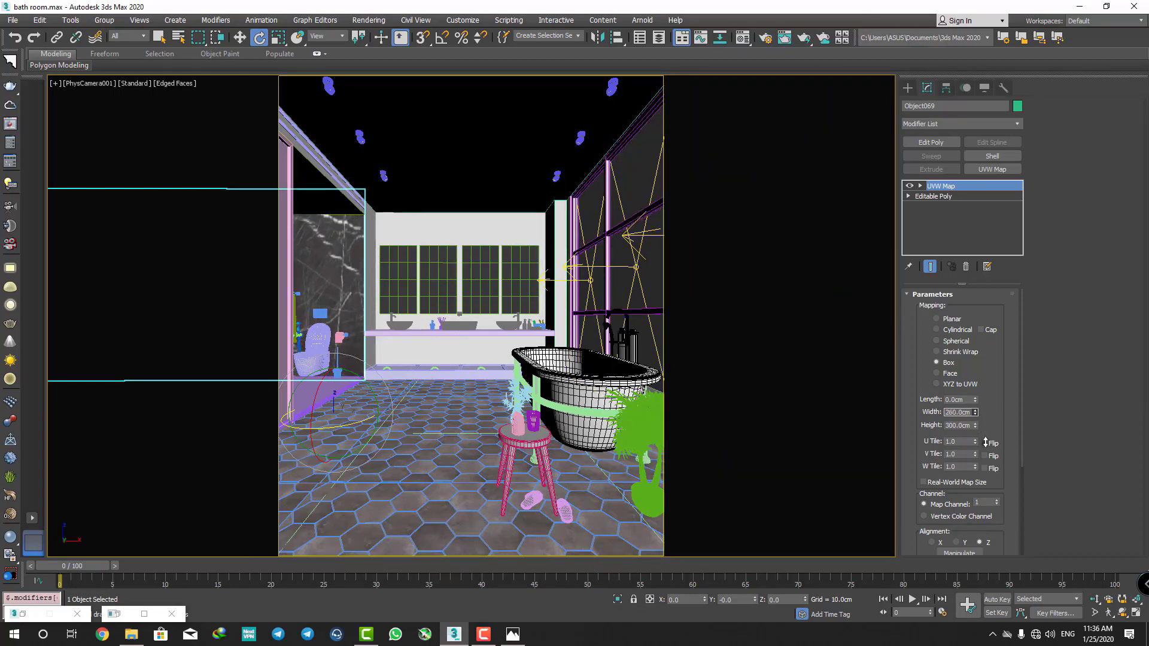
{"action": "left_click_drag", "start_coordinate": [985, 442], "coordinate": [983, 440]}
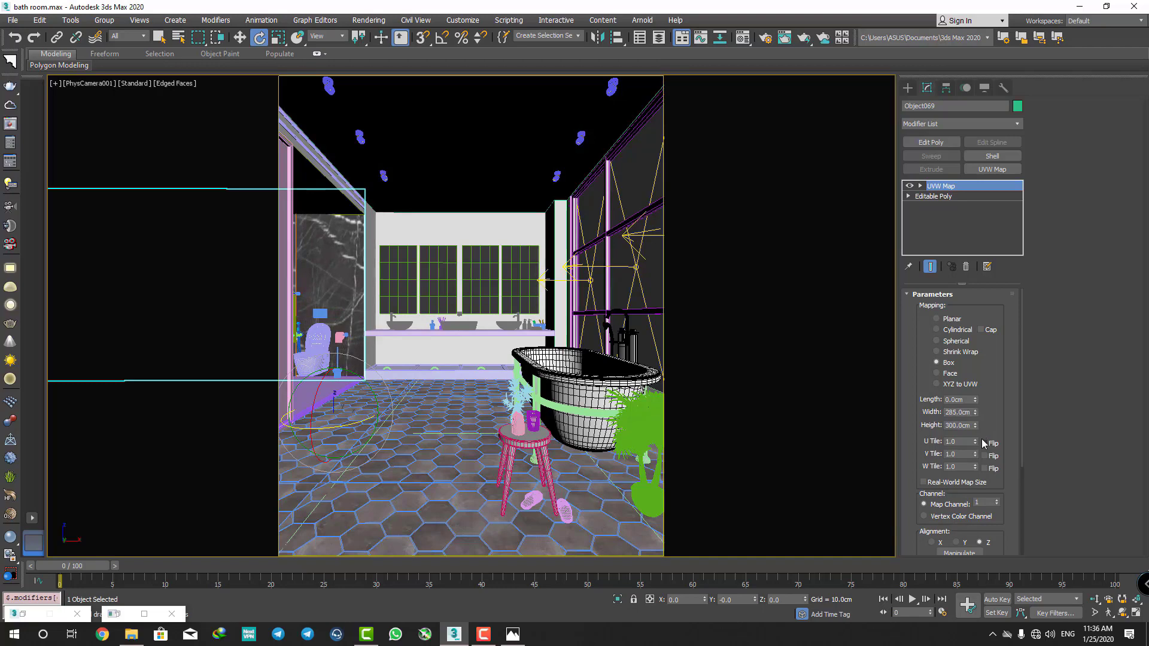
{"action": "left_click", "coordinate": [941, 196]}
{"action": "key", "text": "w"}
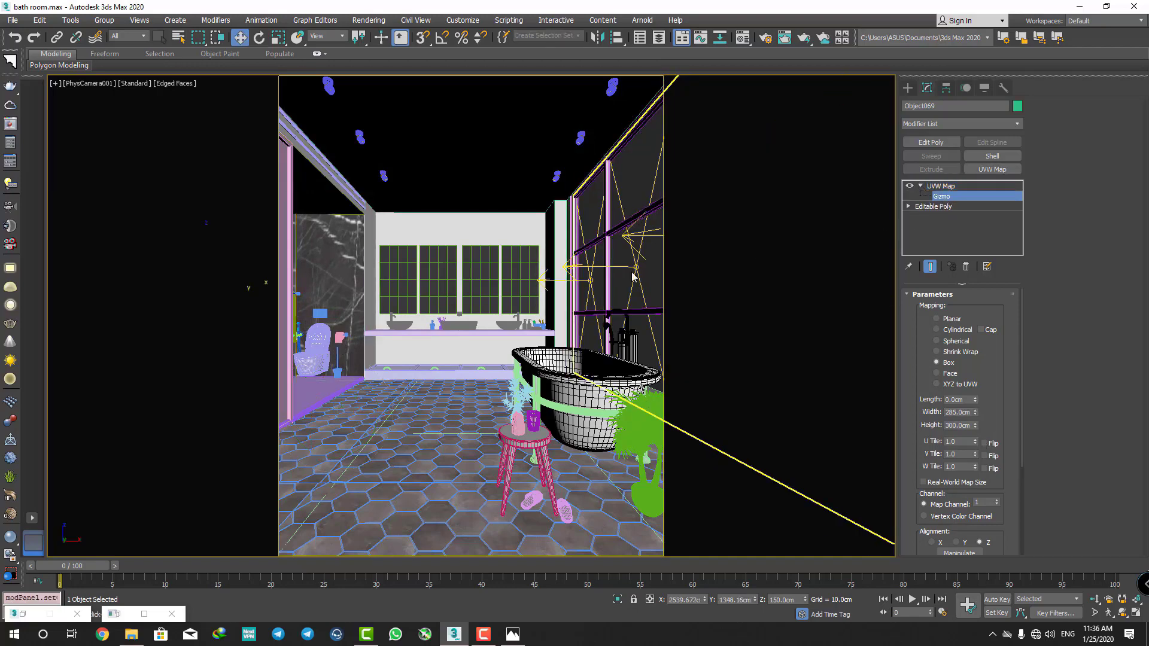
- Inspect the wall's marble mapping from perspective and camera views, then exit gizmo mode
{"action": "key", "text": "p"}
{"action": "scroll", "coordinate": [255, 311], "scroll_direction": "up", "scroll_amount": 3}
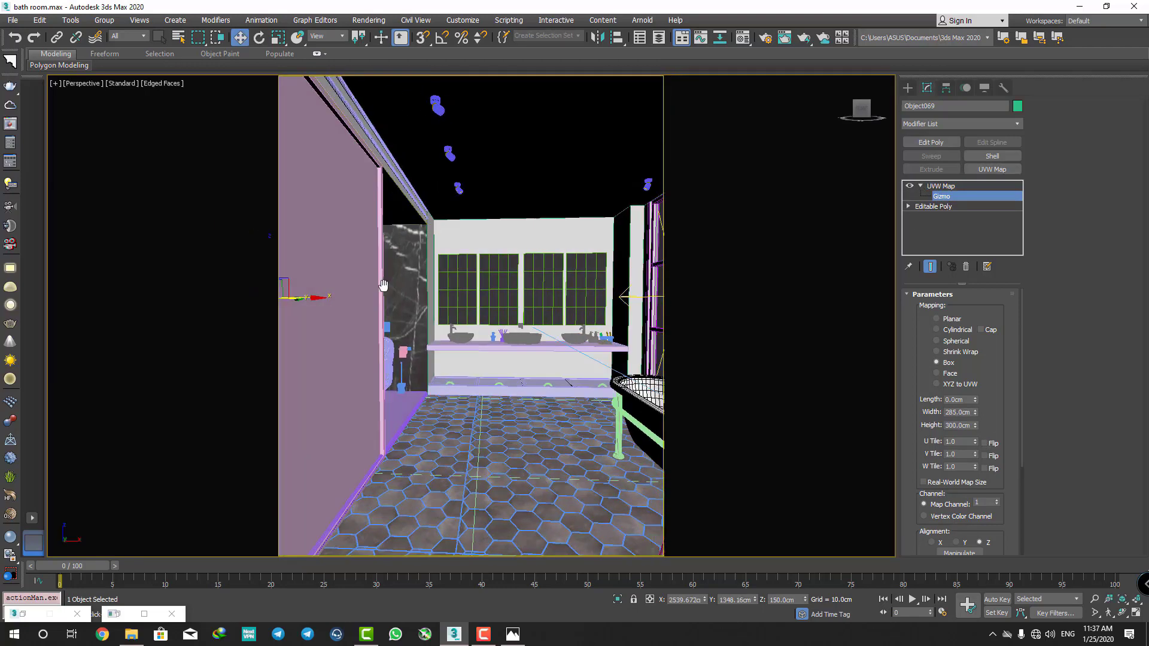
{"action": "mouse_move", "coordinate": [321, 295]}
{"action": "middle_mouse_down", "text": "alt"}
{"action": "mouse_move", "coordinate": [324, 318]}
{"action": "mouse_move", "coordinate": [414, 321]}
{"action": "middle_mouse_up", "text": "alt"}
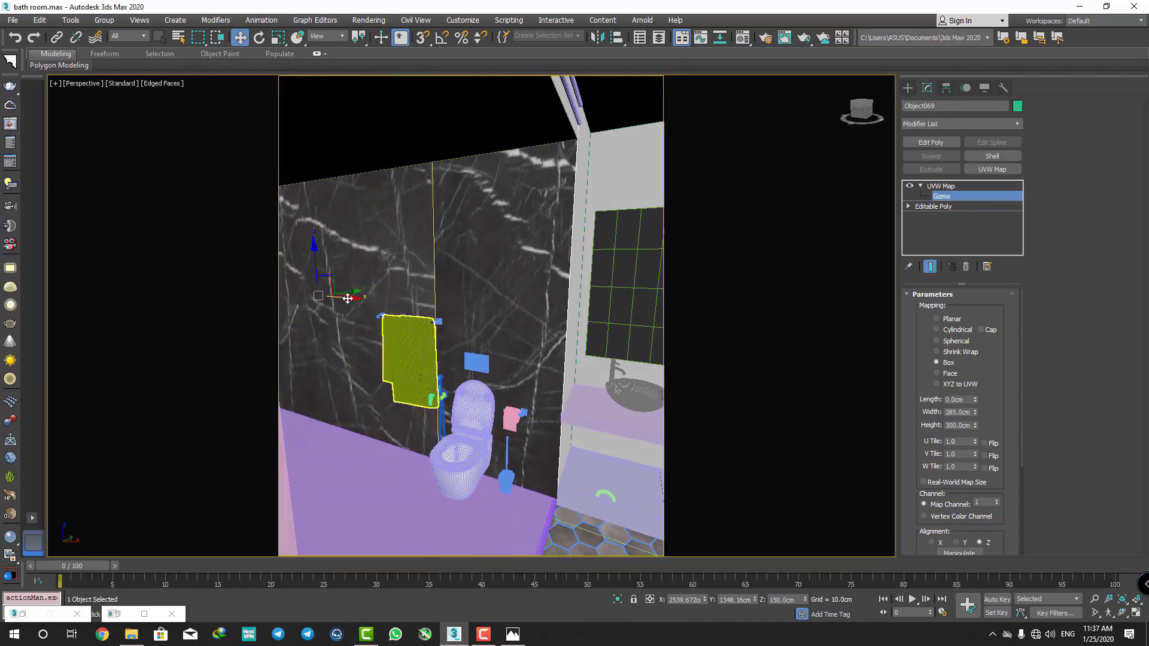
{"action": "middle_click_drag", "start_coordinate": [347, 298], "coordinate": [323, 293], "text": "alt"}
{"action": "key", "text": "c"}
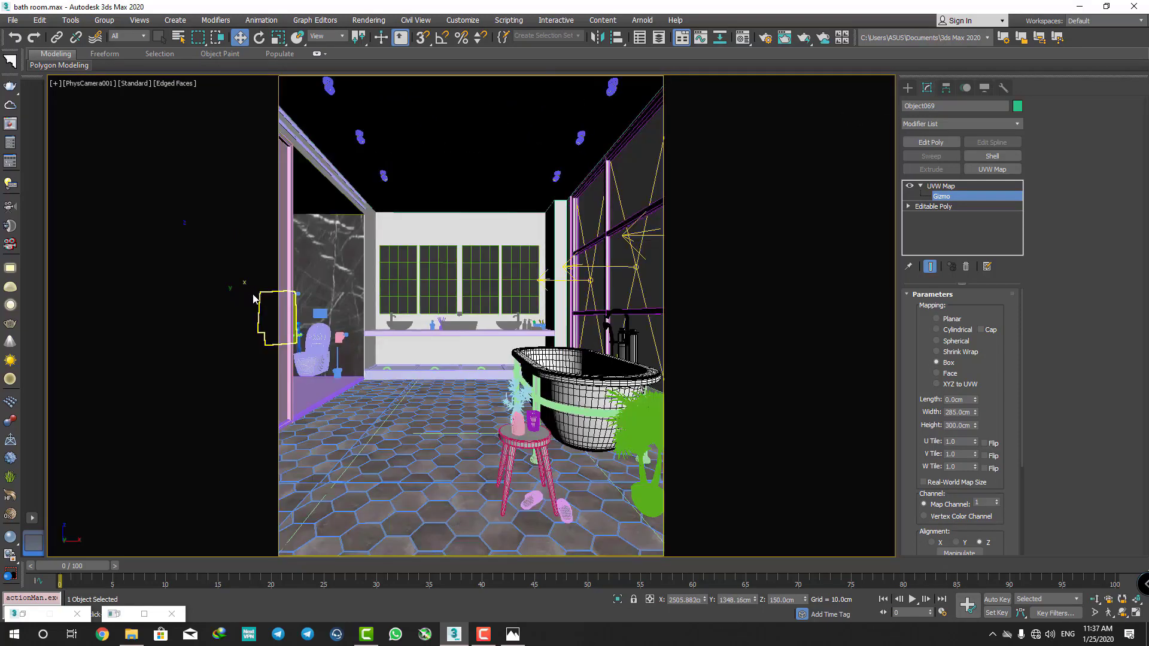
{"action": "key", "text": "p"}
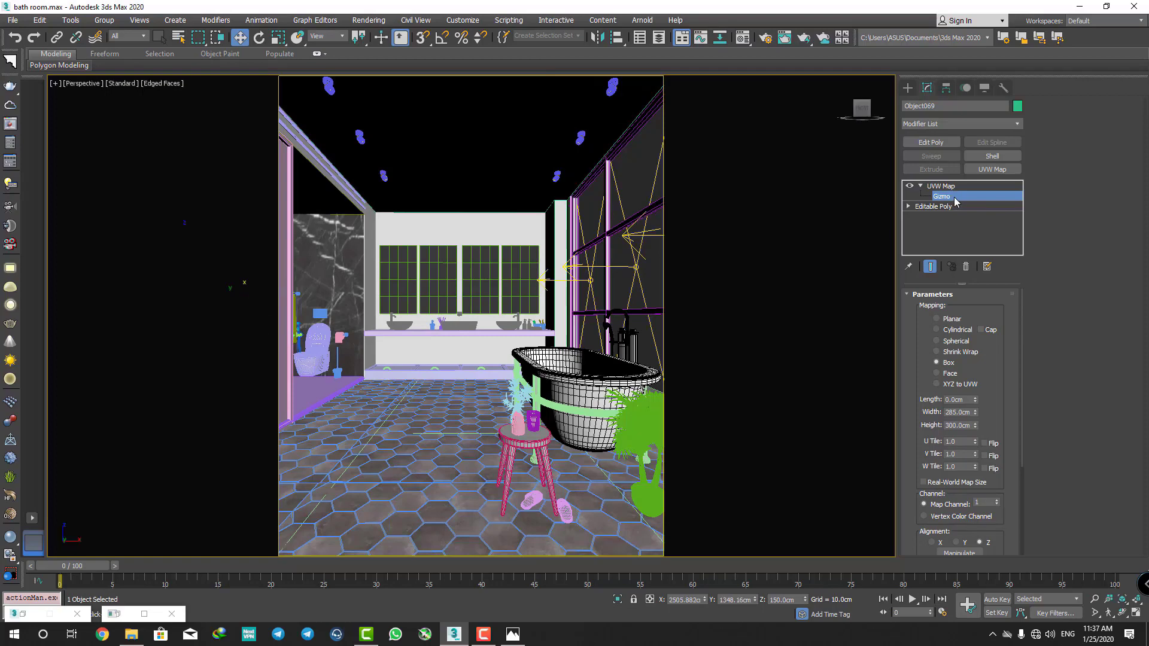
{"action": "left_click", "coordinate": [955, 202]}
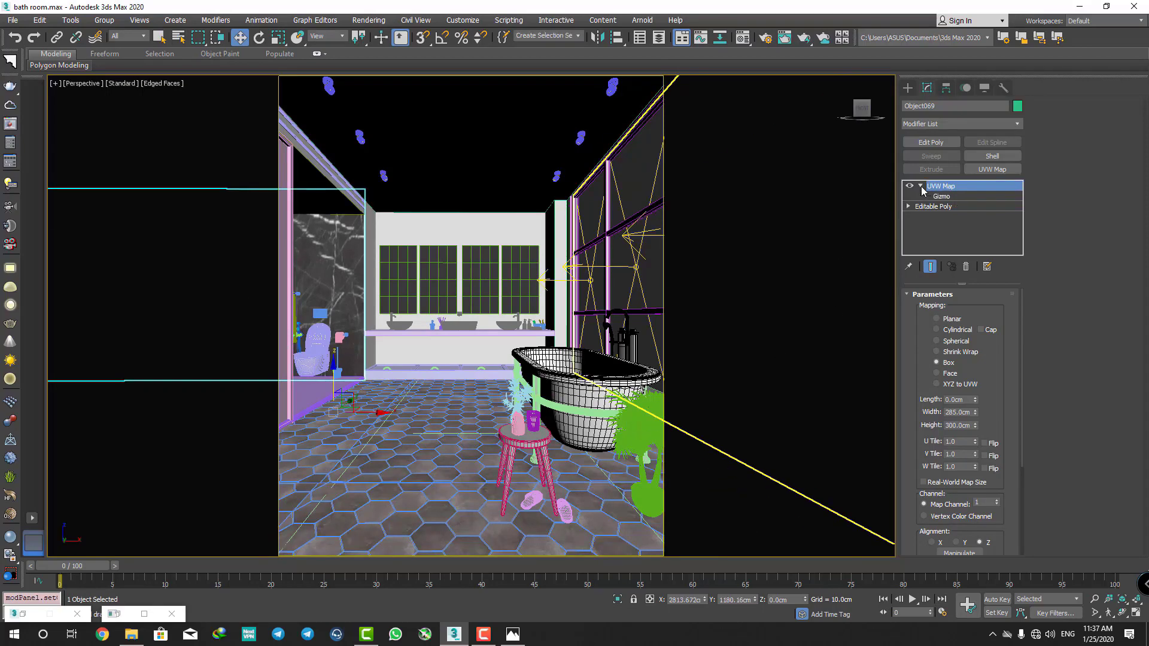
{"action": "left_click", "coordinate": [920, 186]}
{"action": "mouse_move", "coordinate": [455, 359]}
{"action": "middle_mouse_down", "text": "alt"}
{"action": "mouse_move", "coordinate": [360, 386]}
{"action": "mouse_move", "coordinate": [302, 313]}
{"action": "middle_mouse_up", "text": "alt"}
- Select floor Box008 and browse the texture folders into 02.Texture > Marble
{"action": "left_click", "coordinate": [359, 386]}
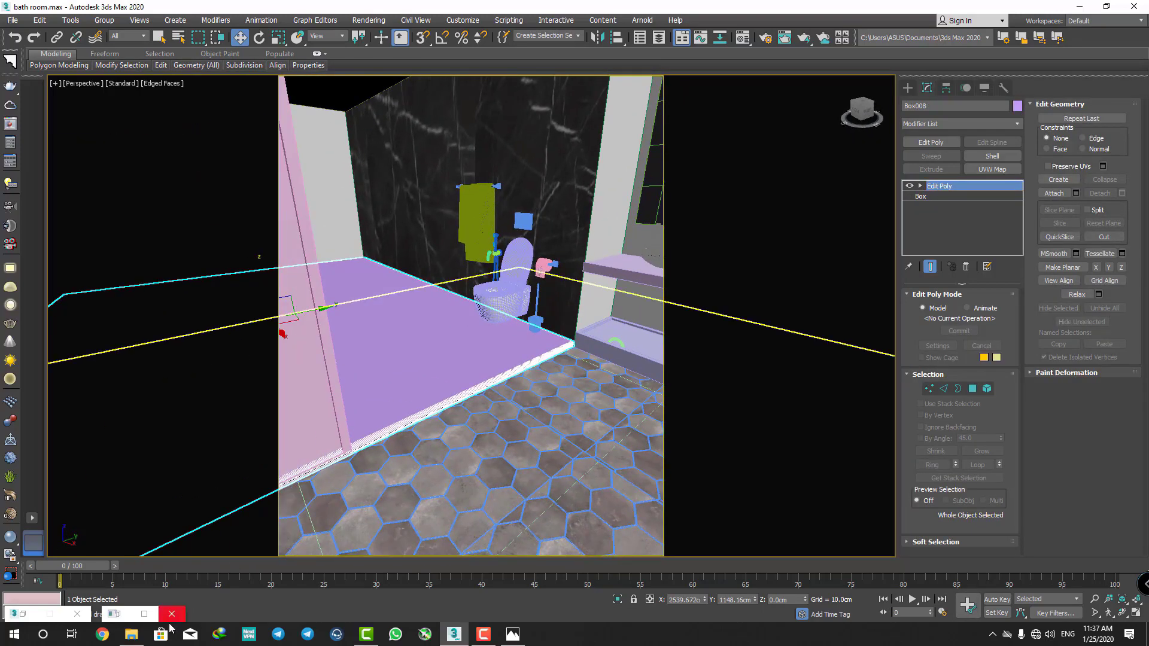
{"action": "left_click", "coordinate": [131, 634]}
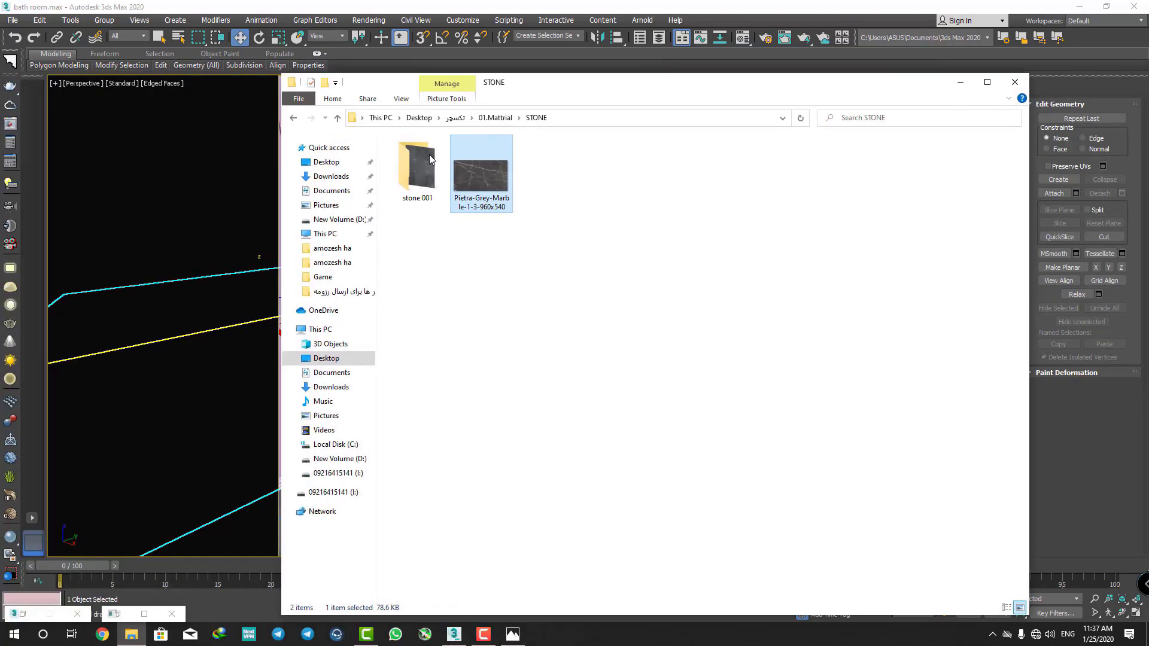
{"action": "double_click", "coordinate": [398, 160]}
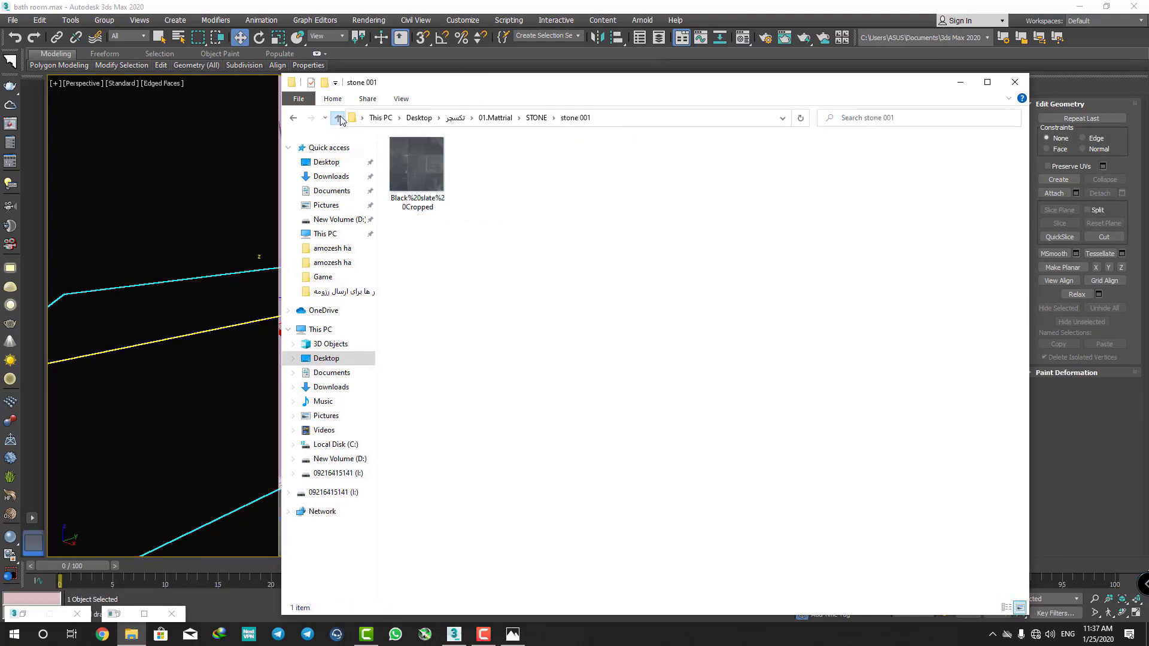
{"action": "left_click", "coordinate": [338, 118]}
{"action": "left_click", "coordinate": [337, 118]}
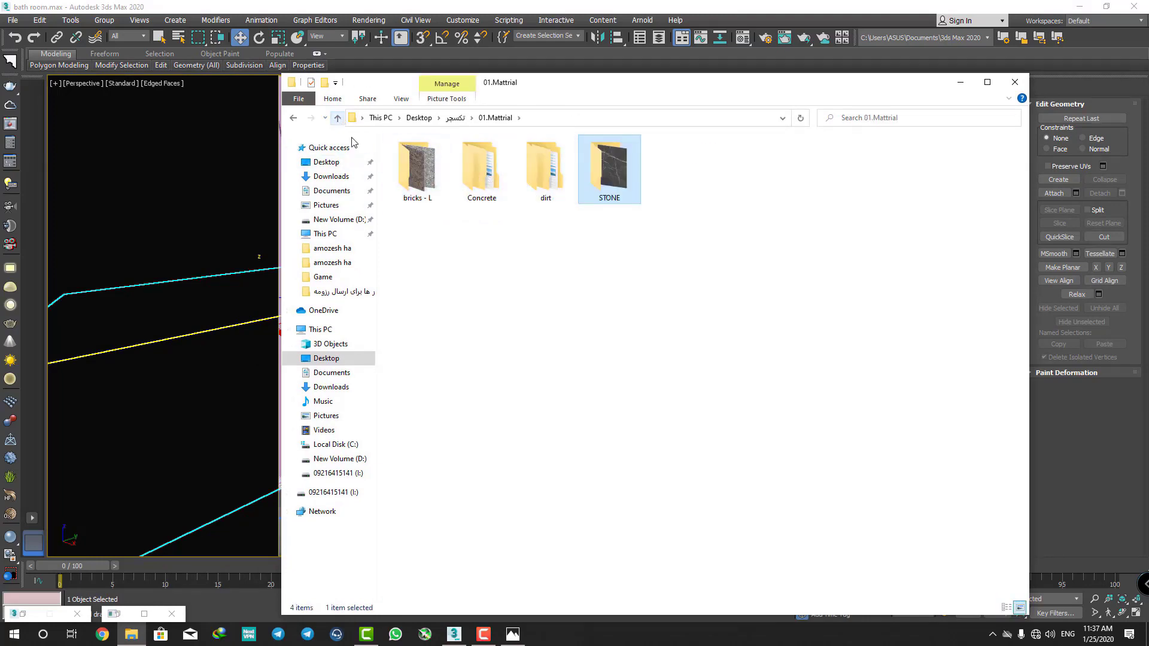
{"action": "left_click", "coordinate": [337, 118]}
{"action": "double_click", "coordinate": [427, 170]}
{"action": "double_click", "coordinate": [424, 157]}
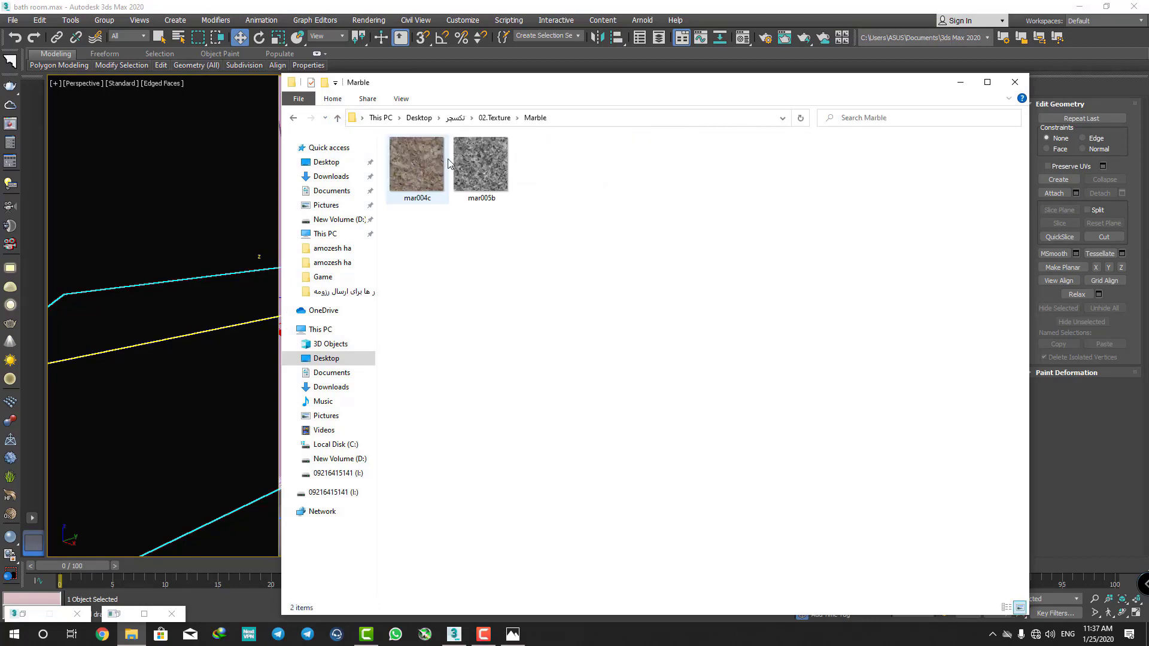
- Open the sang marble folder and preview its grey marble image
{"action": "left_click", "coordinate": [338, 118]}
{"action": "double_click", "coordinate": [413, 183]}
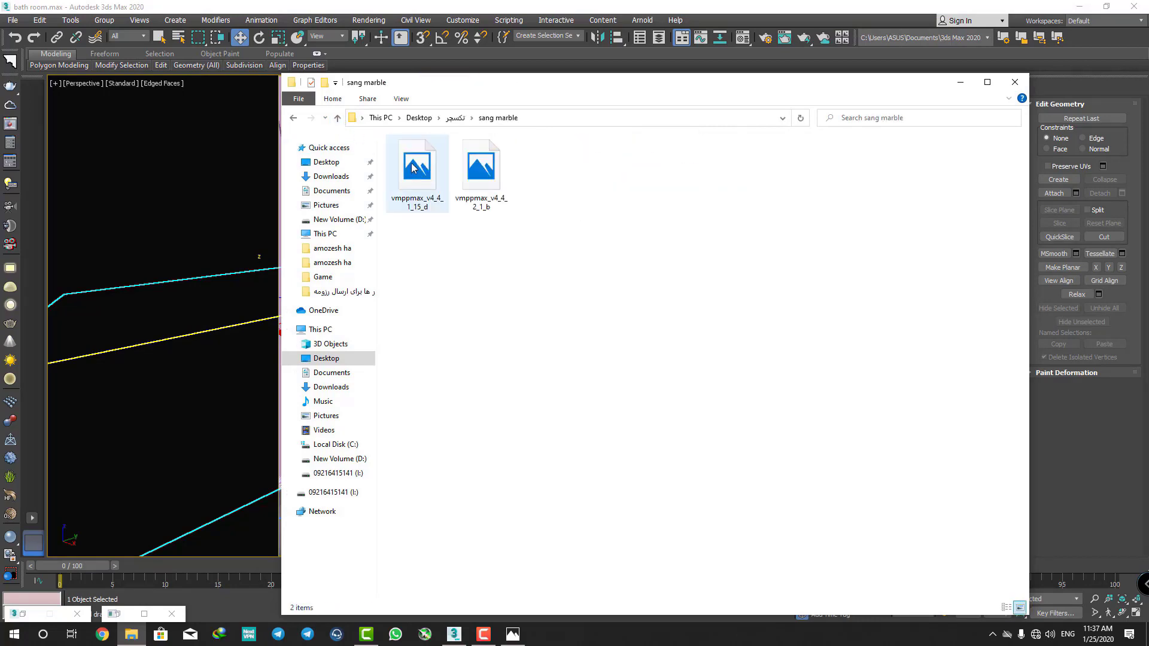
{"action": "left_click_drag", "start_coordinate": [541, 91], "coordinate": [288, 90]}
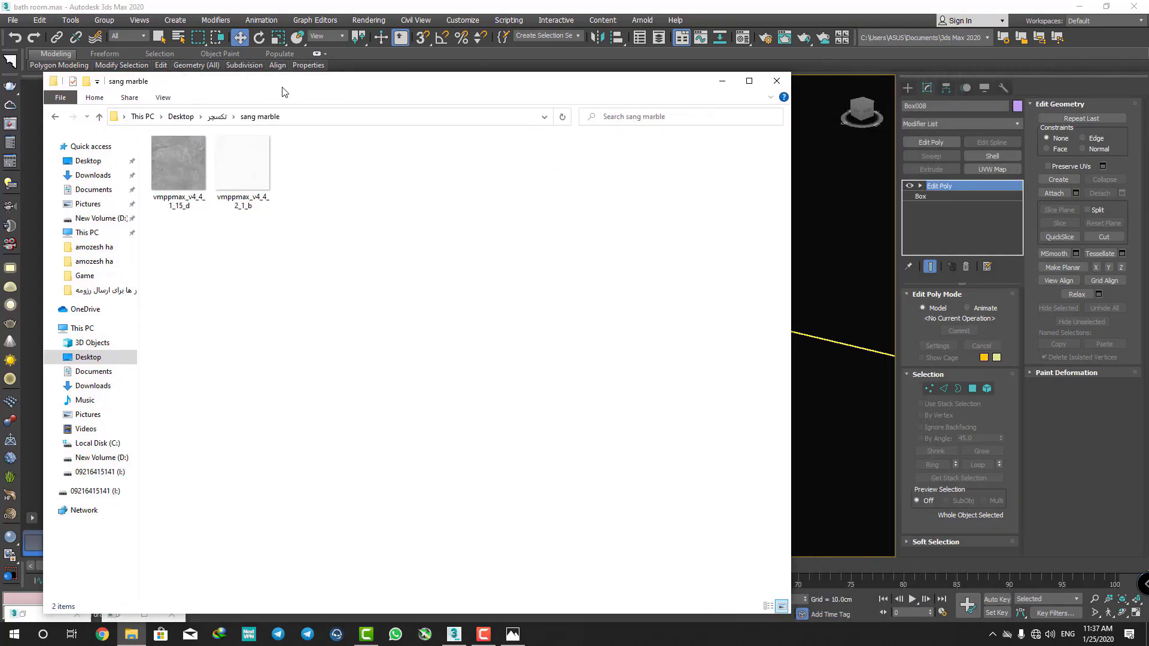
{"action": "double_click", "coordinate": [168, 157]}
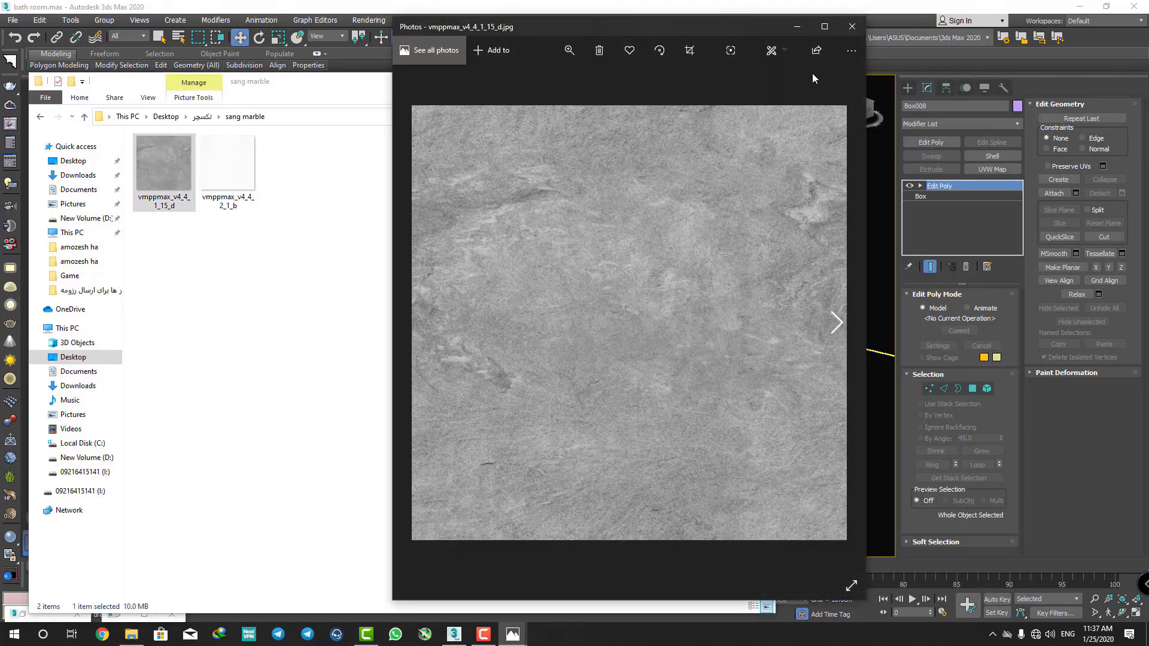
{"action": "left_click", "coordinate": [850, 28]}
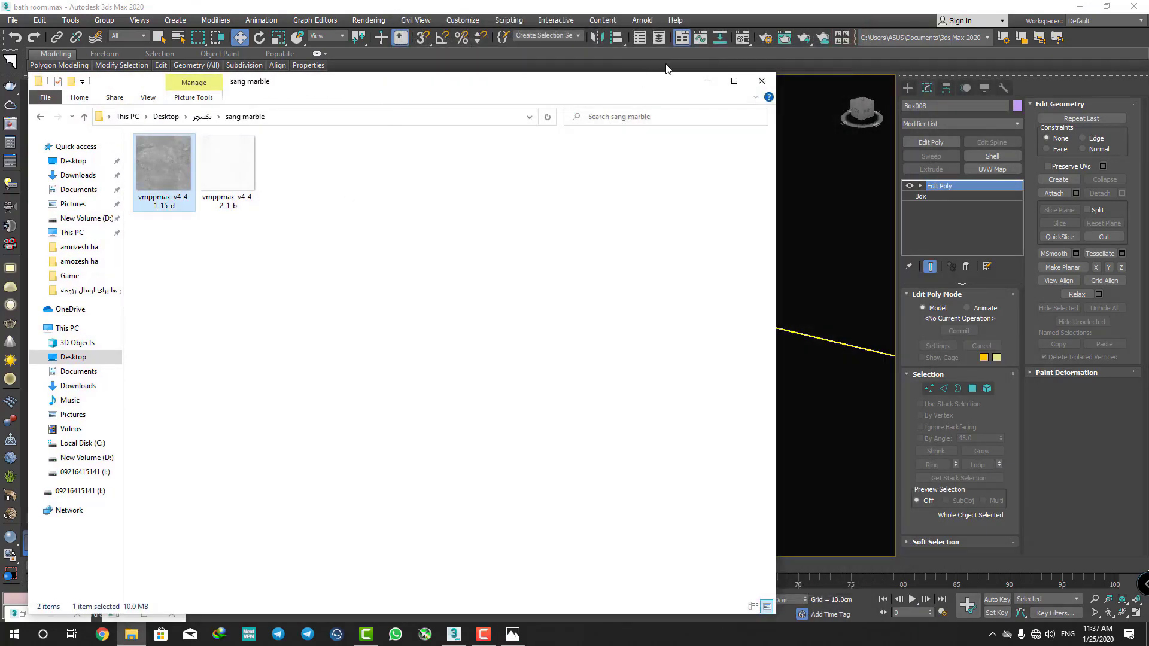
- Preview the grey marble texture a second time and close the preview
{"action": "left_click", "coordinate": [743, 40]}
{"action": "left_click", "coordinate": [131, 634]}
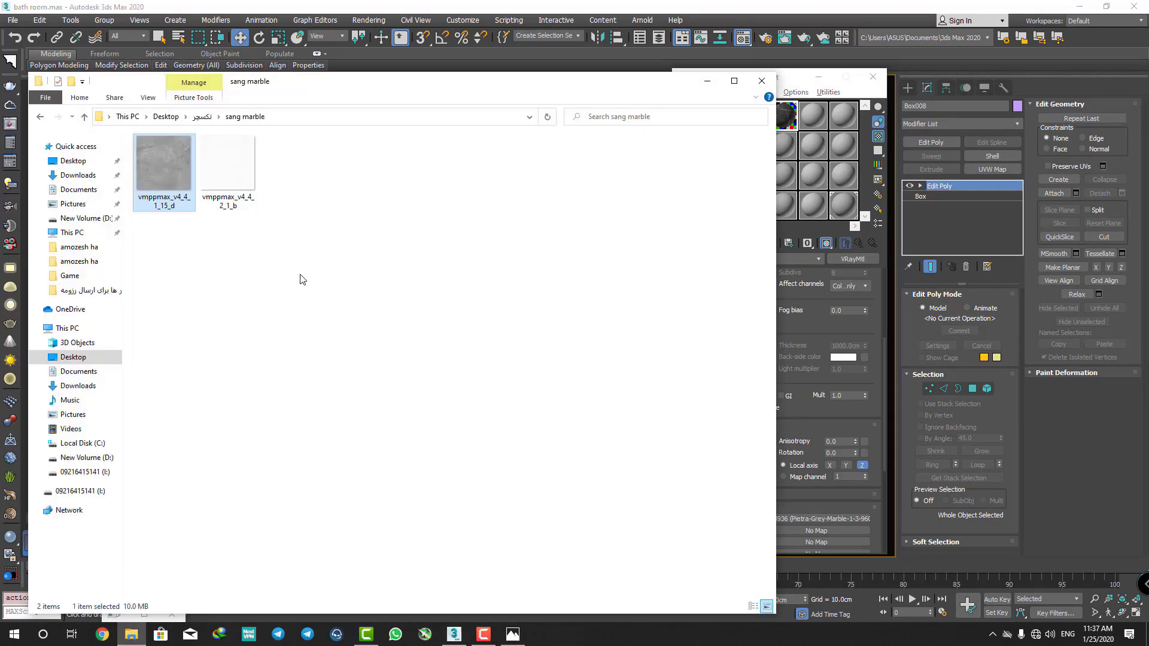
{"action": "double_click", "coordinate": [168, 182]}
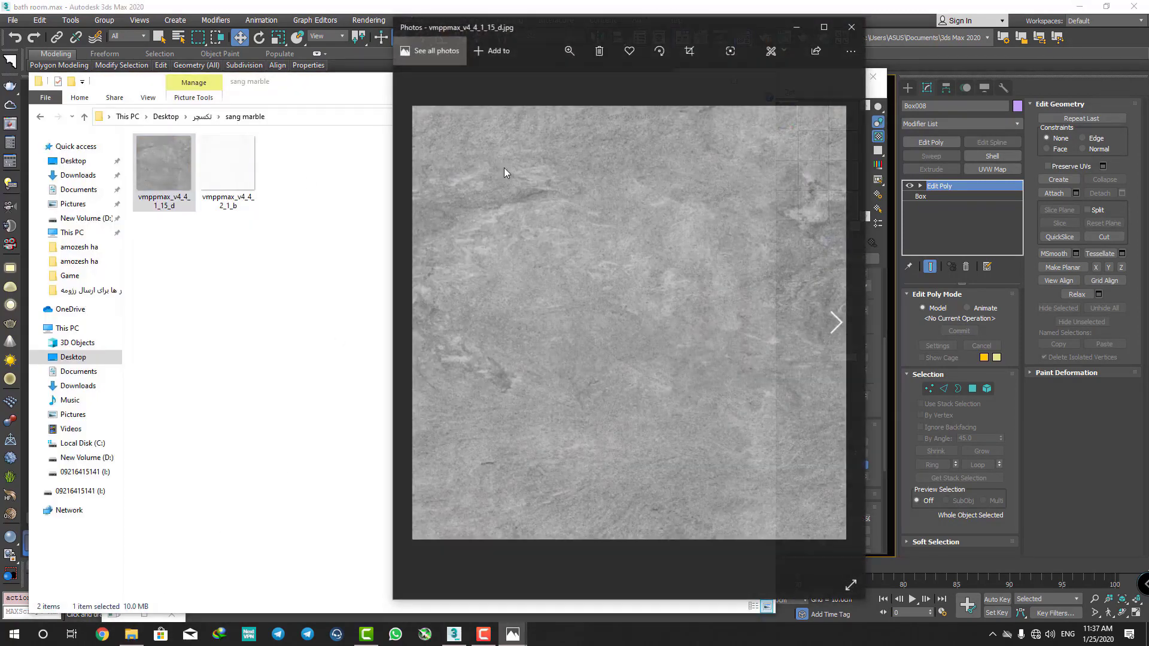
{"action": "left_click", "coordinate": [850, 28]}
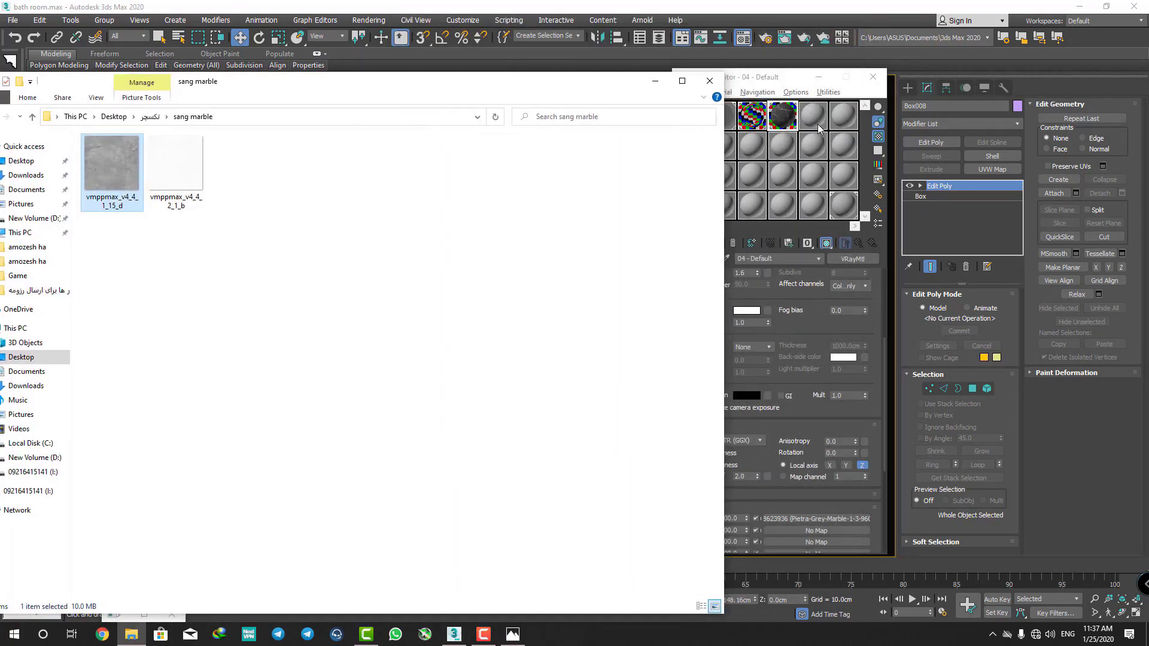
- Start a new VRayMtl named marble kaf in an unused sample slot
{"action": "left_click", "coordinate": [803, 279]}
{"action": "left_click", "coordinate": [781, 120]}
{"action": "type", "text": "marble divar"}
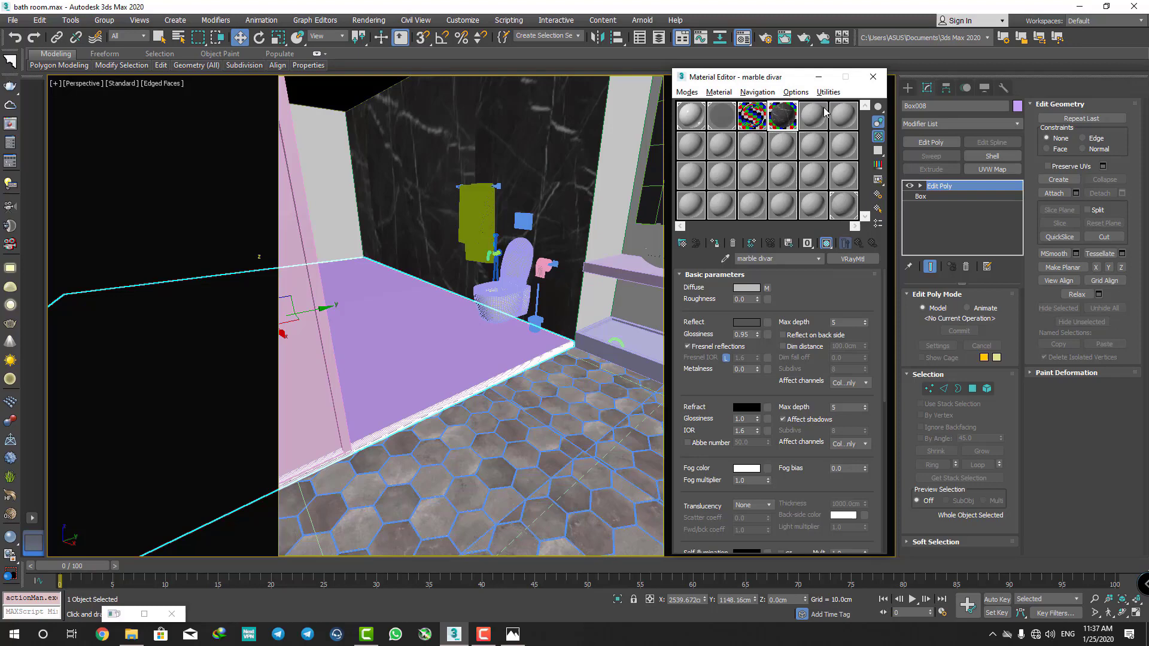
{"action": "left_click", "coordinate": [825, 111]}
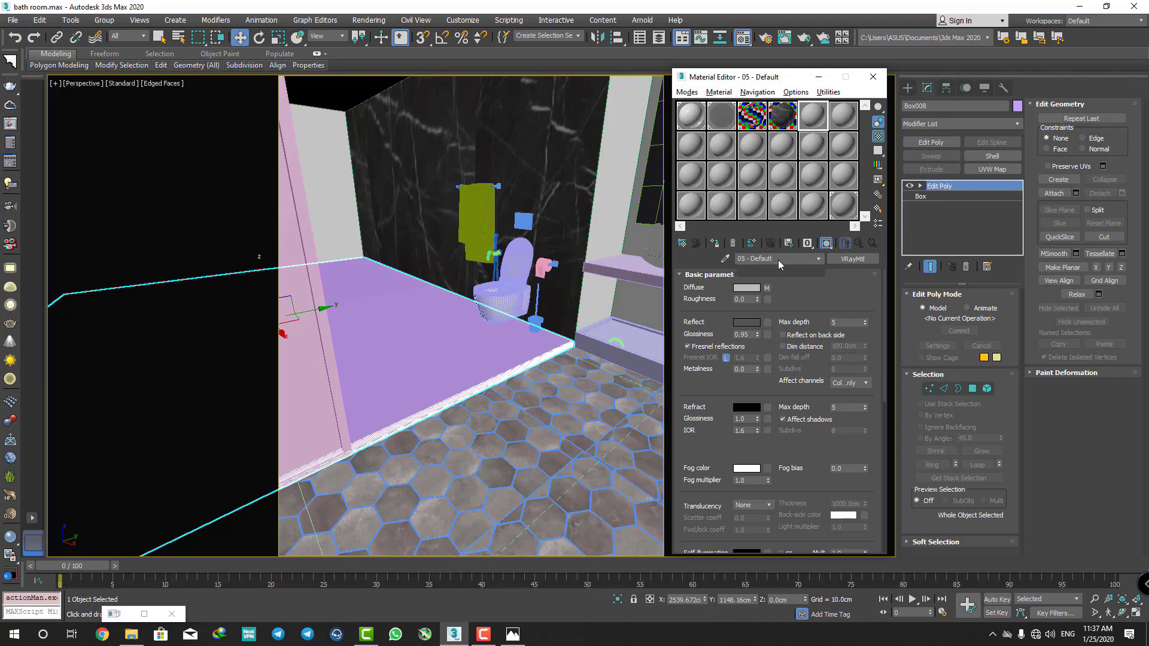
{"action": "left_click", "coordinate": [785, 262]}
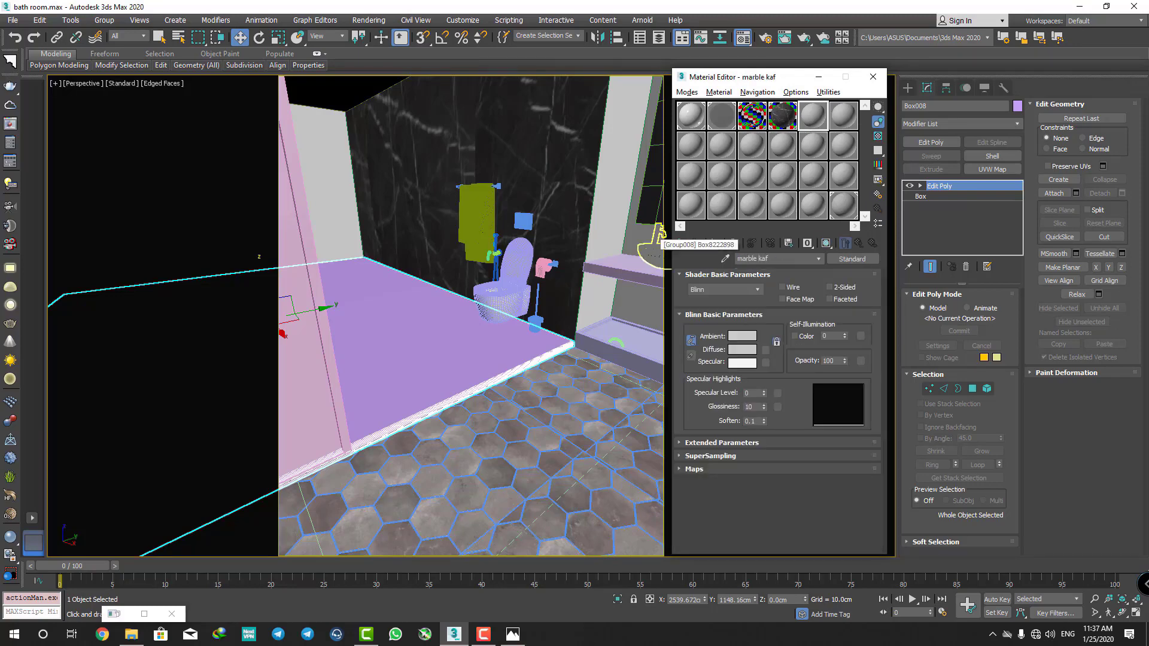
{"action": "left_click", "coordinate": [868, 259]}
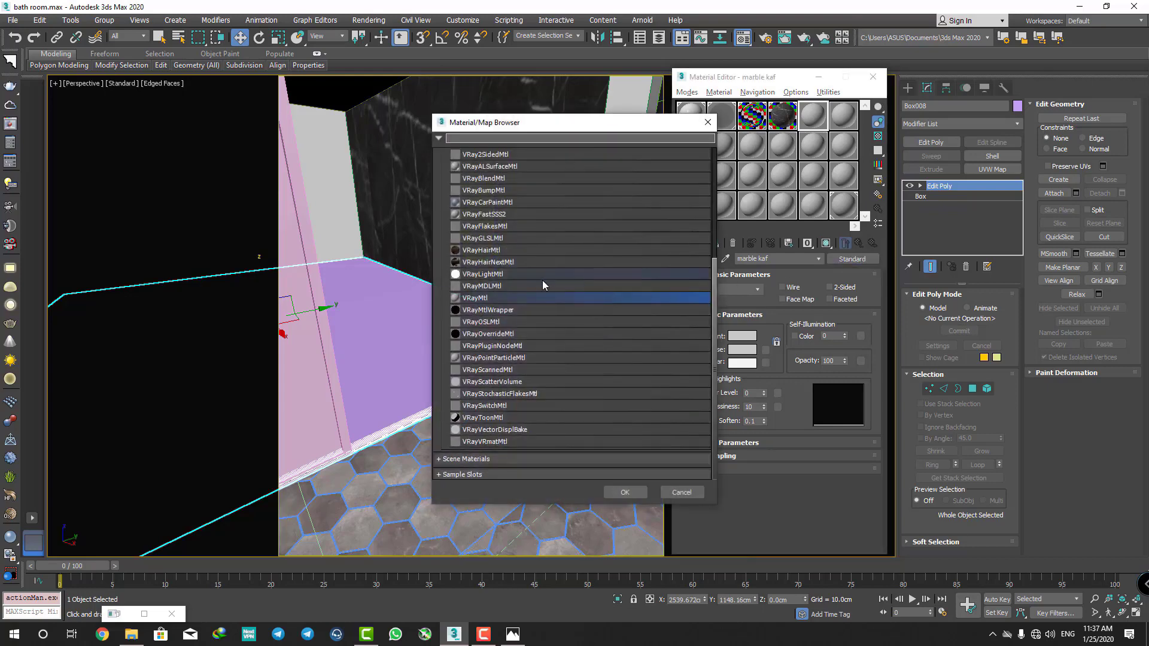
{"action": "double_click", "coordinate": [507, 299]}
- Load the grey marble image as marble kaf's Diffuse map
{"action": "left_click", "coordinate": [119, 614]}
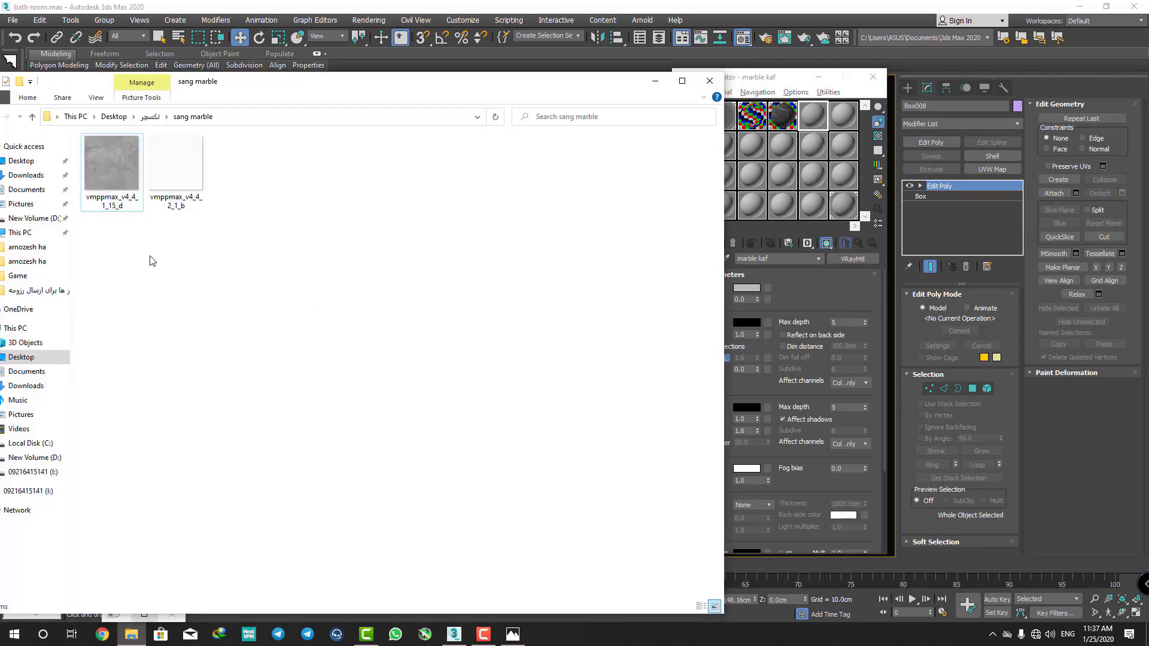
{"action": "left_click_drag", "start_coordinate": [107, 168], "coordinate": [769, 289]}
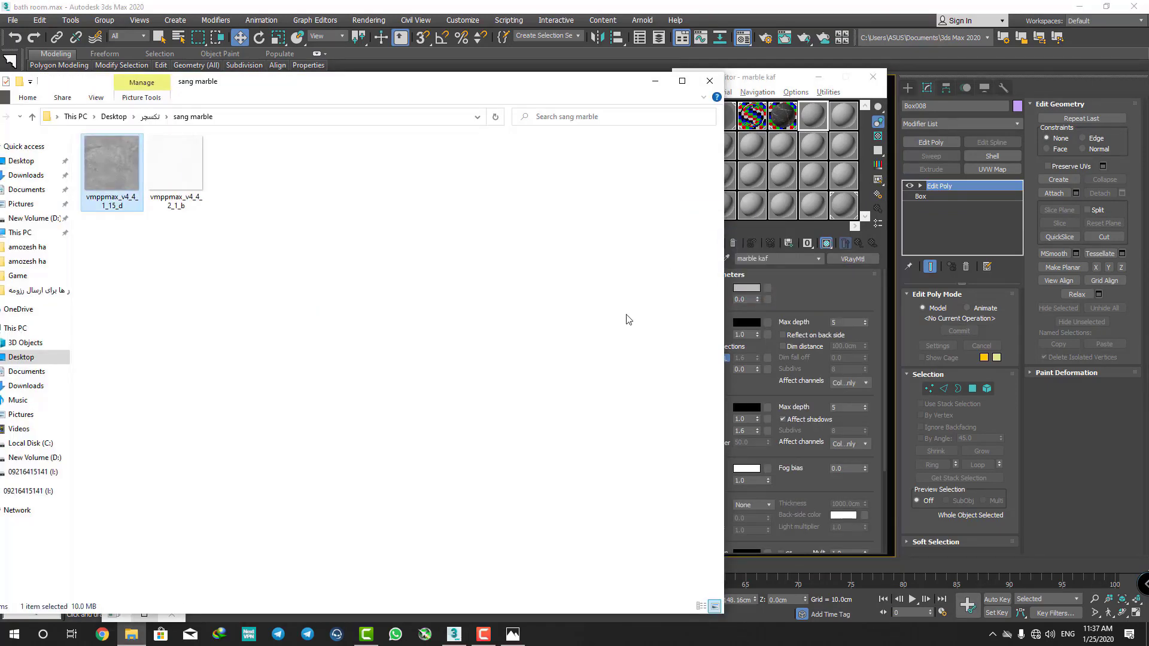
{"action": "left_click", "coordinate": [828, 121]}
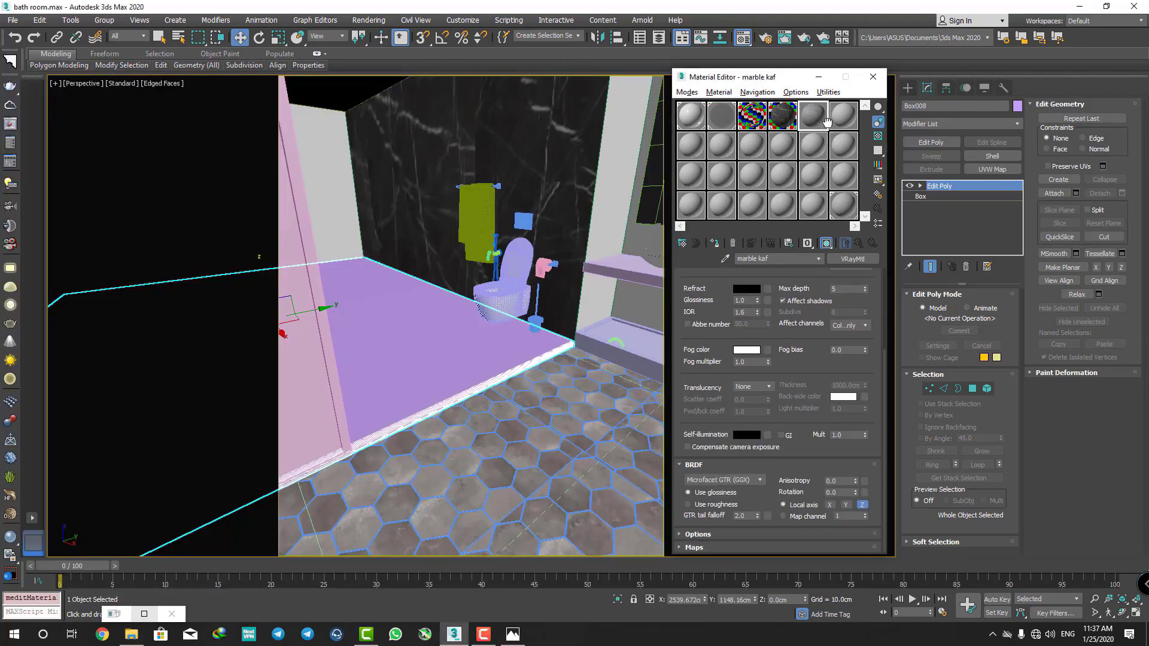
{"action": "left_click", "coordinate": [694, 547]}
- Preview the white texture and load it into marble kaf's Bump map
{"action": "left_click", "coordinate": [131, 634]}
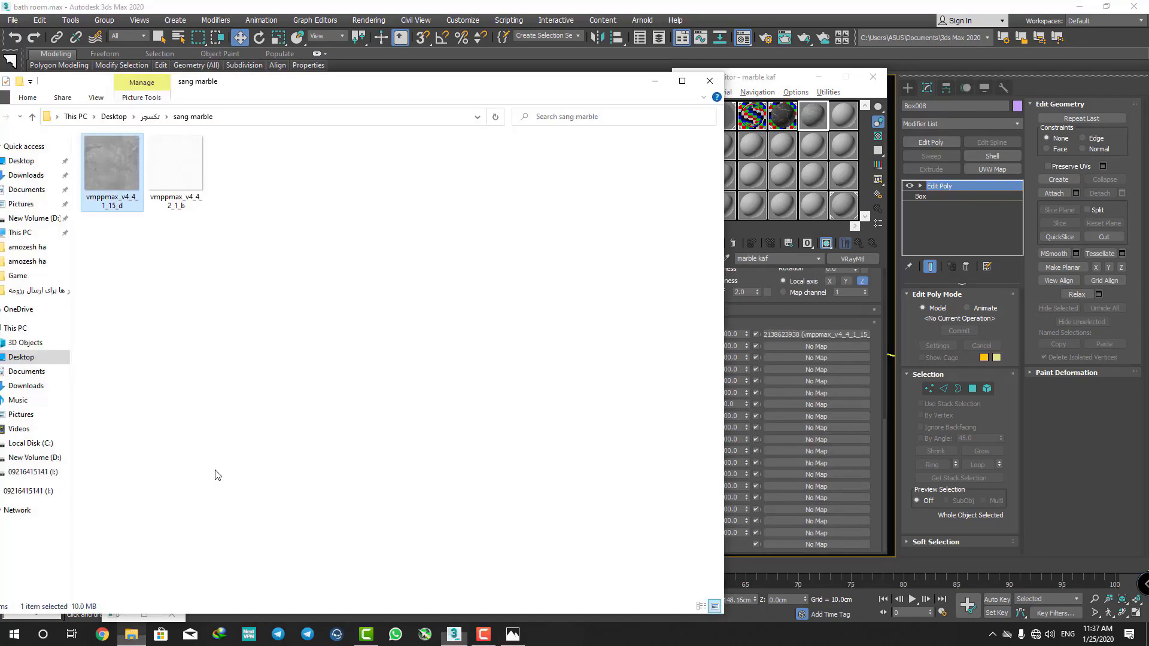
{"action": "mouse_move", "coordinate": [176, 168]}
{"action": "left_mouse_down"}
{"action": "mouse_move", "coordinate": [678, 362]}
{"action": "mouse_move", "coordinate": [482, 376]}
{"action": "left_mouse_up"}
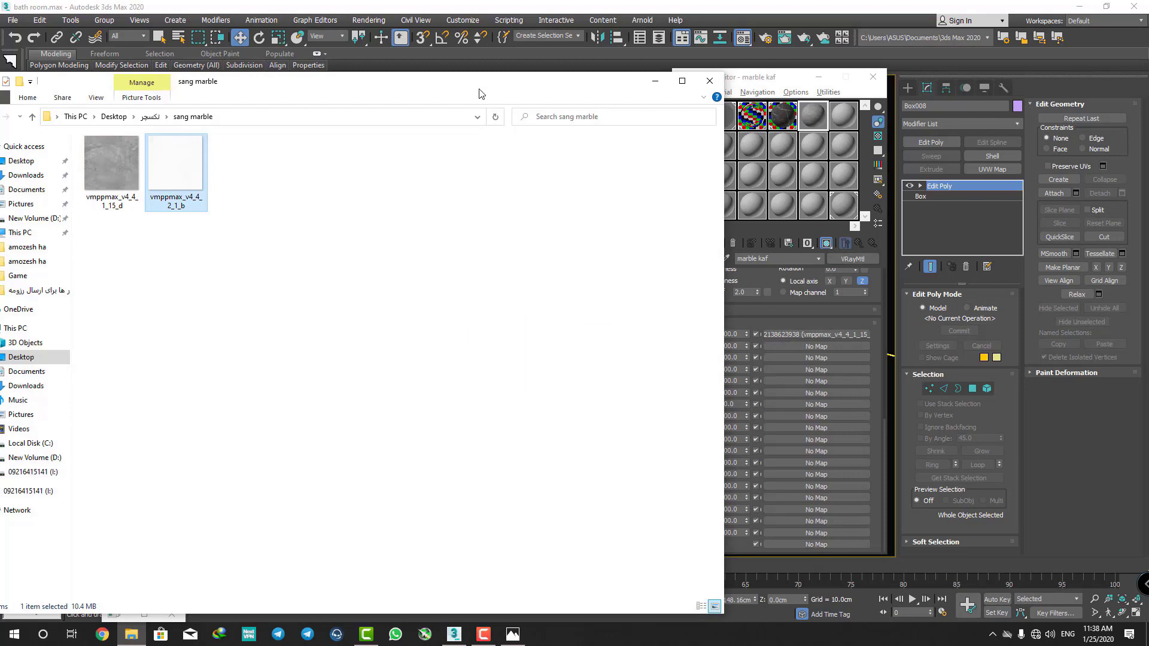
{"action": "left_click_drag", "start_coordinate": [463, 80], "coordinate": [423, 78]}
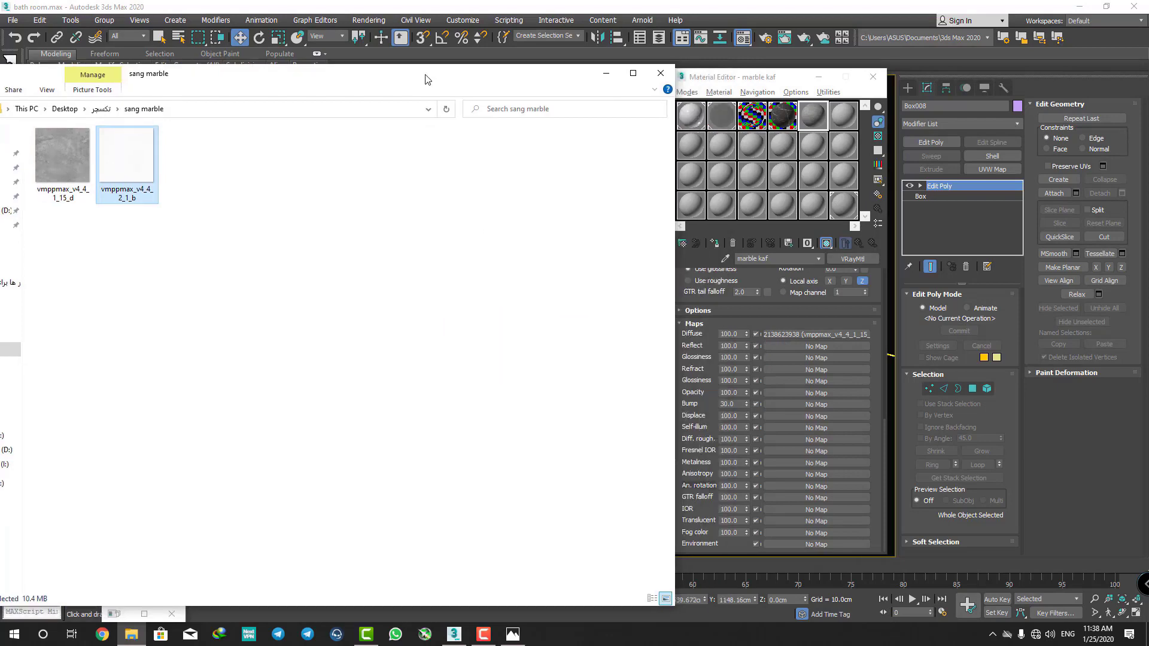
{"action": "double_click", "coordinate": [128, 184]}
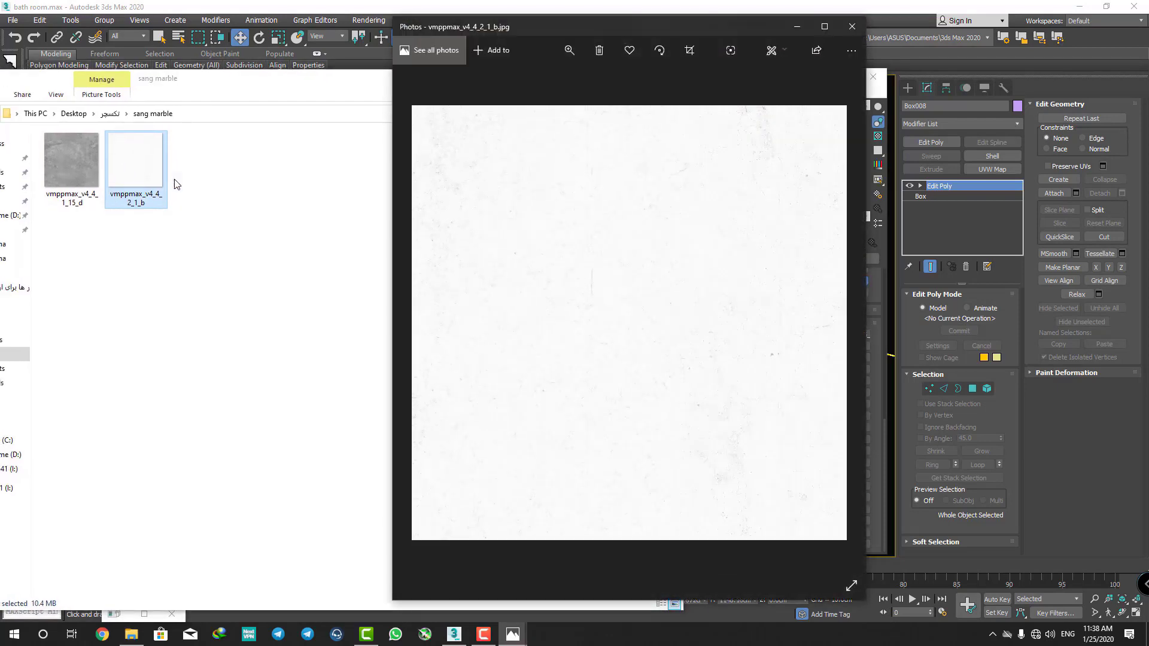
{"action": "left_click", "coordinate": [853, 27]}
{"action": "left_click_drag", "start_coordinate": [129, 179], "coordinate": [772, 429]}
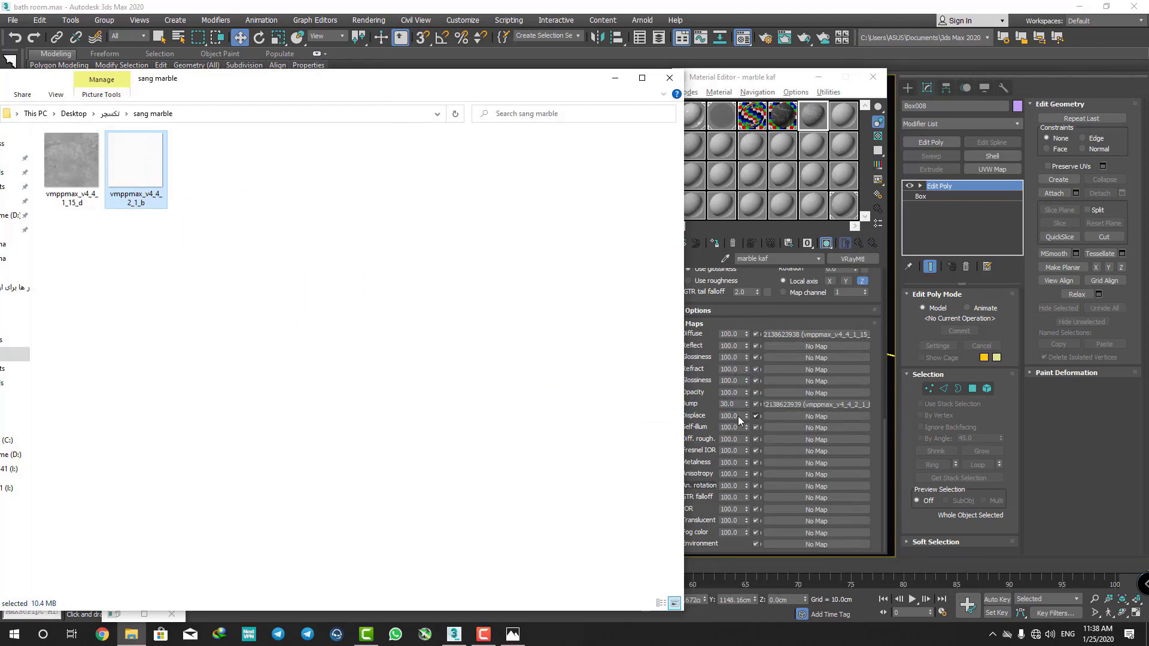
{"action": "left_click", "coordinate": [698, 399]}
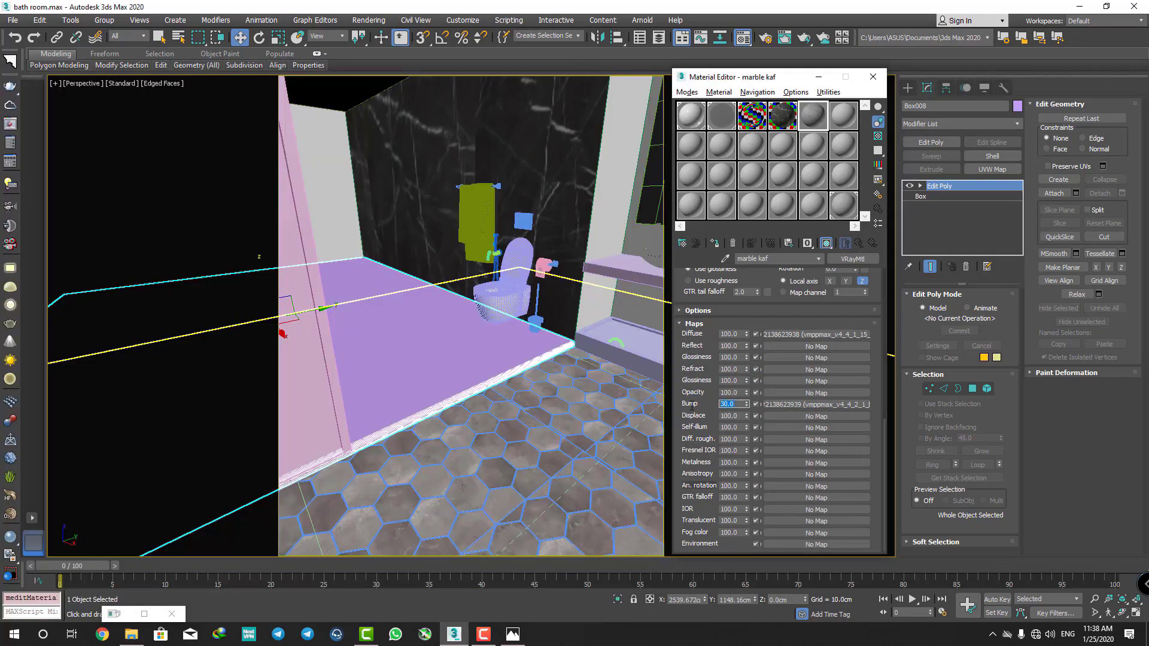
{"action": "type", "text": "15"}
- Compare the marble divar and marble kaf previews and set the bump amount to 10
{"action": "double_click", "coordinate": [782, 115]}
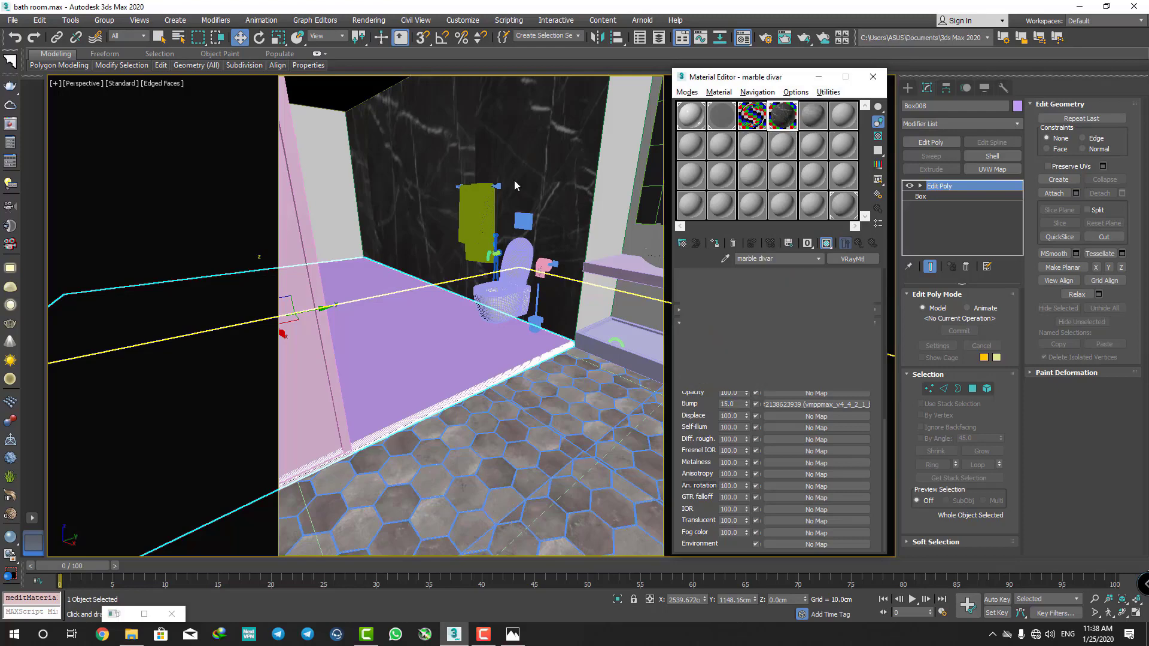
{"action": "left_click", "coordinate": [355, 130]}
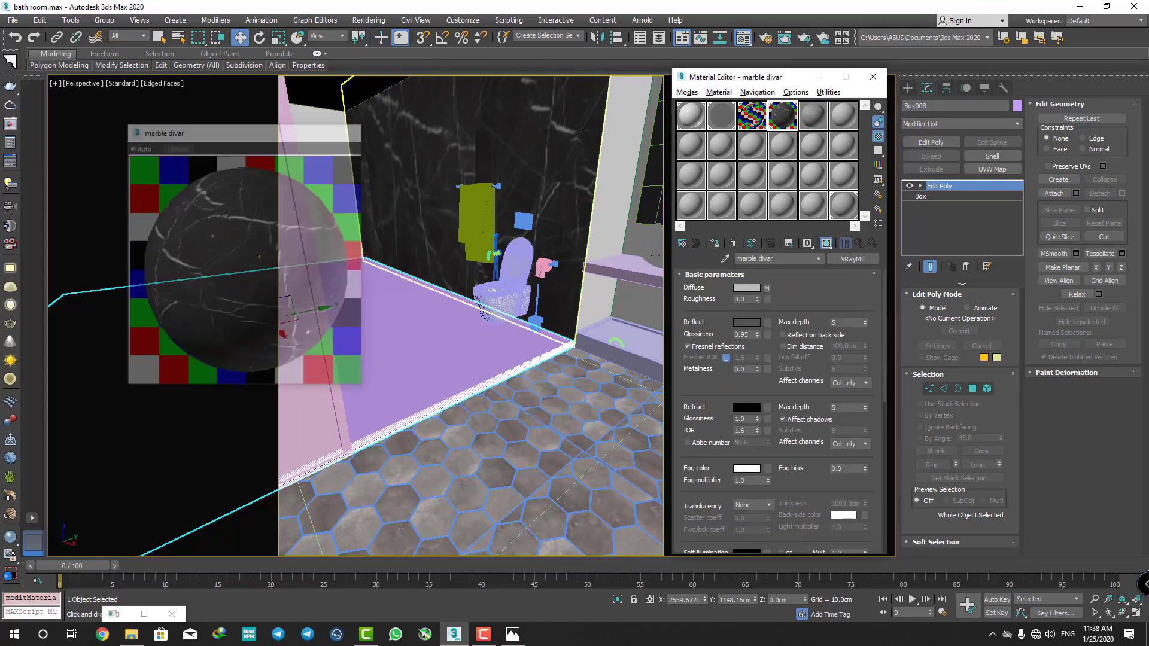
{"action": "double_click", "coordinate": [813, 115]}
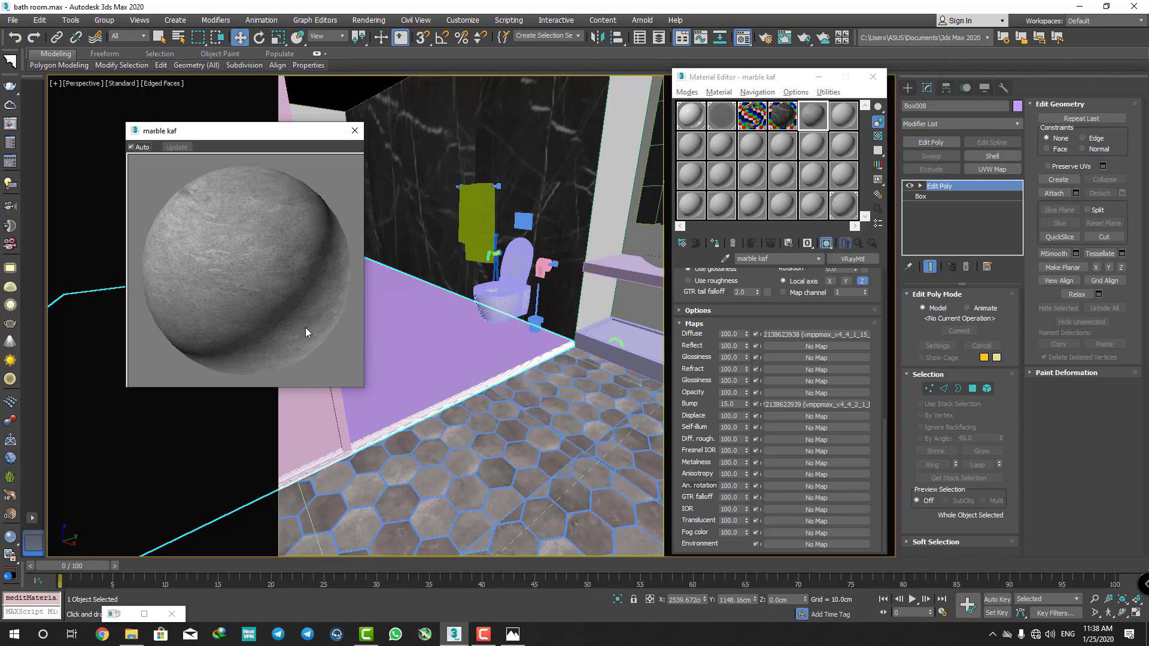
{"action": "double_click", "coordinate": [740, 405]}
{"action": "type", "text": "10"}
{"action": "key", "text": "Return"}
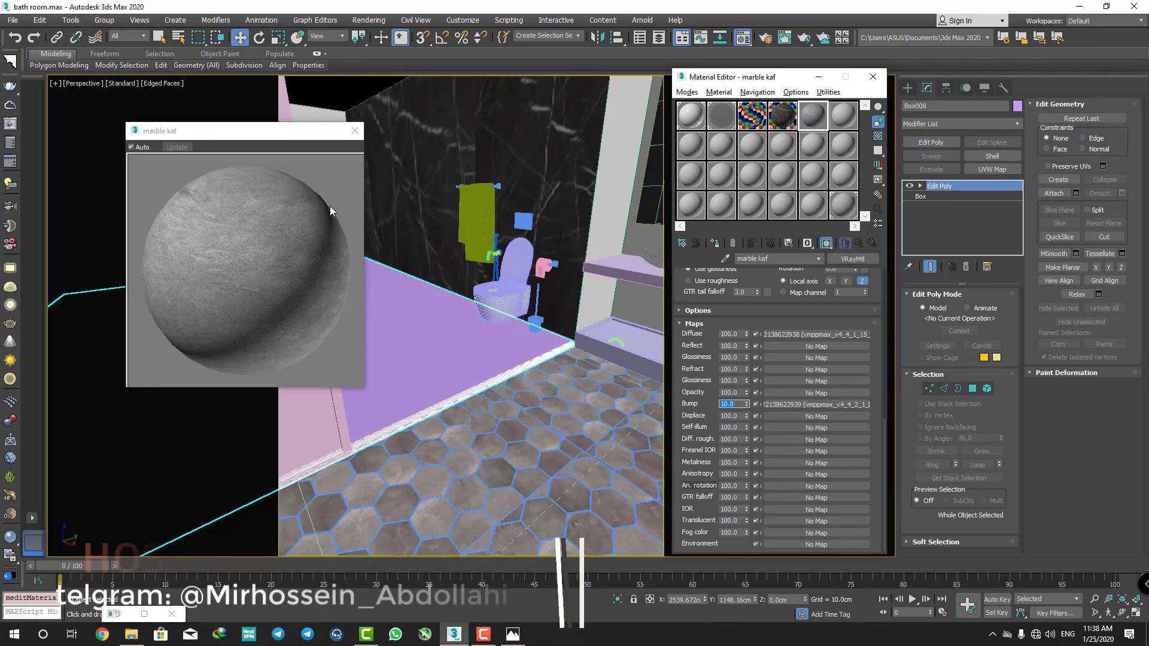
{"action": "left_click", "coordinate": [355, 130]}
{"action": "scroll", "coordinate": [715, 436], "scroll_direction": "up", "scroll_amount": 10}
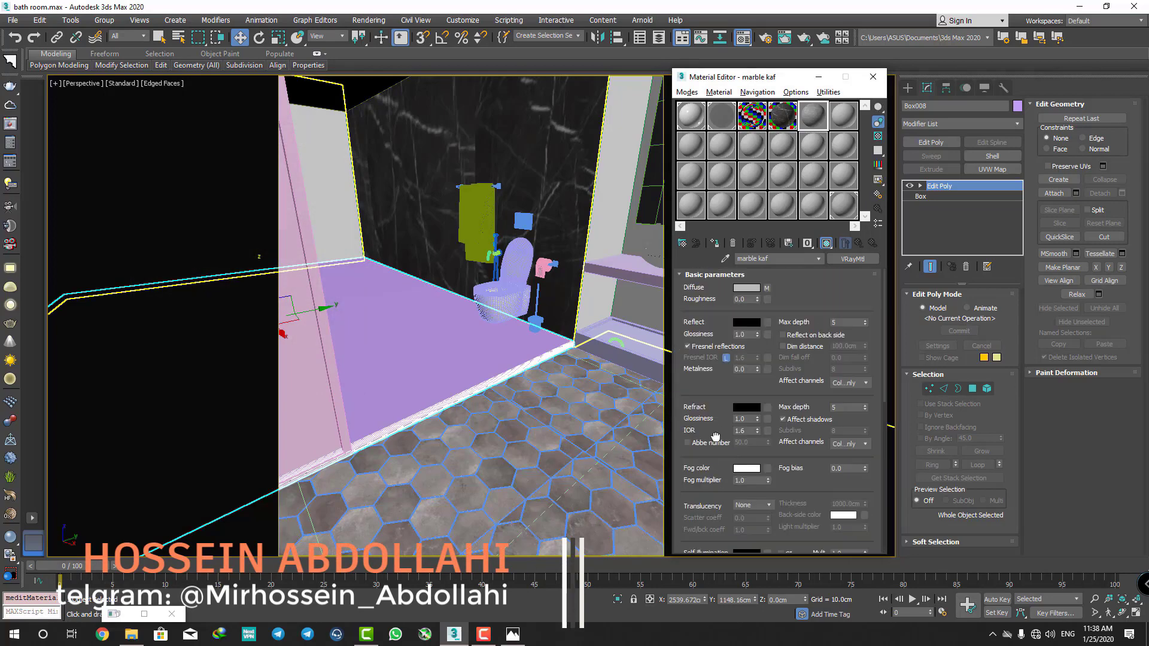
- Set marble kaf's reflection colour to grey 74
{"action": "left_click", "coordinate": [745, 324]}
{"action": "left_click_drag", "start_coordinate": [344, 81], "coordinate": [344, 101]}
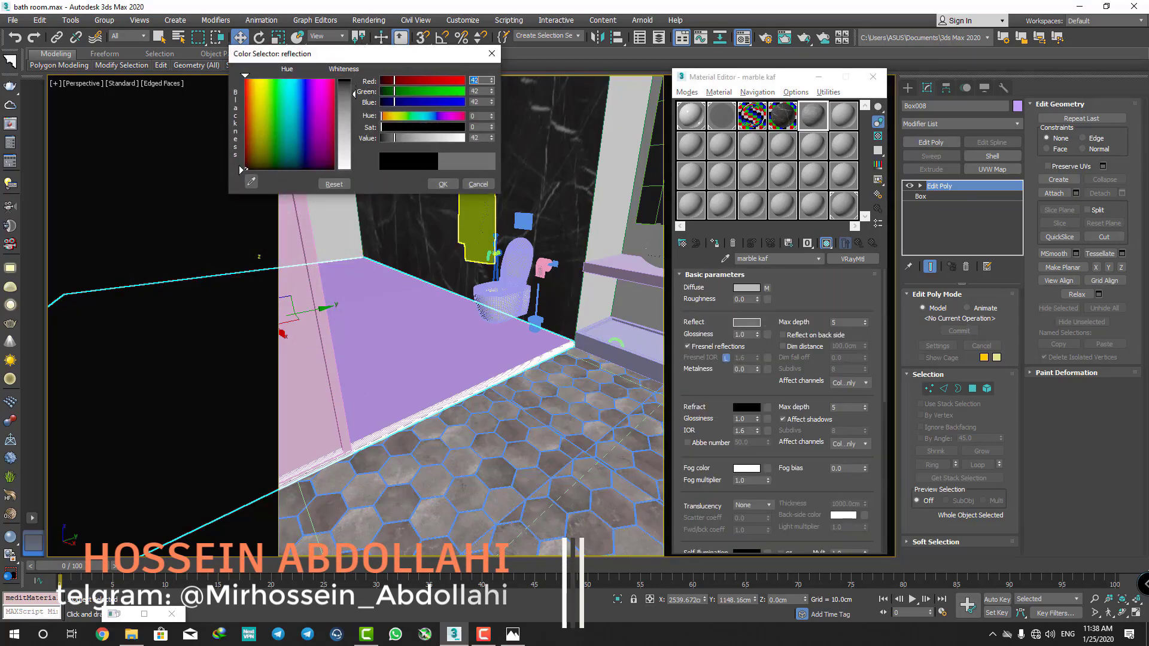
{"action": "left_click_drag", "start_coordinate": [401, 138], "coordinate": [406, 137]}
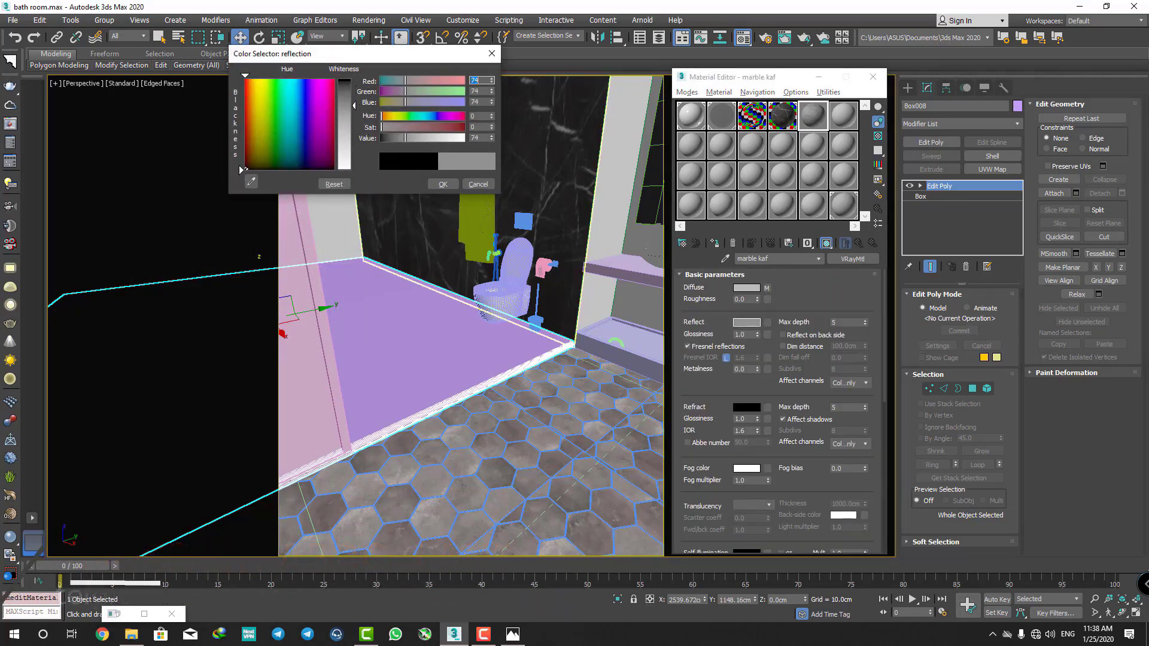
{"action": "key", "text": "Return"}
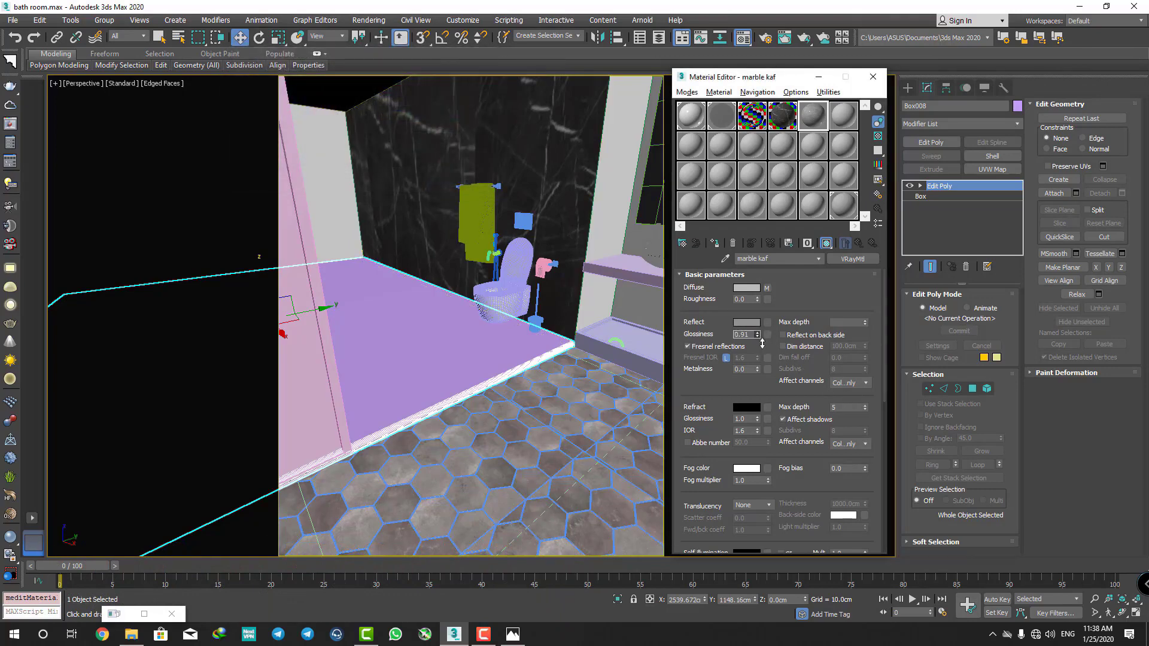
- Lighten marble divar's reflection to grey 81, then apply marble kaf to the floor
{"action": "left_click", "coordinate": [780, 120]}
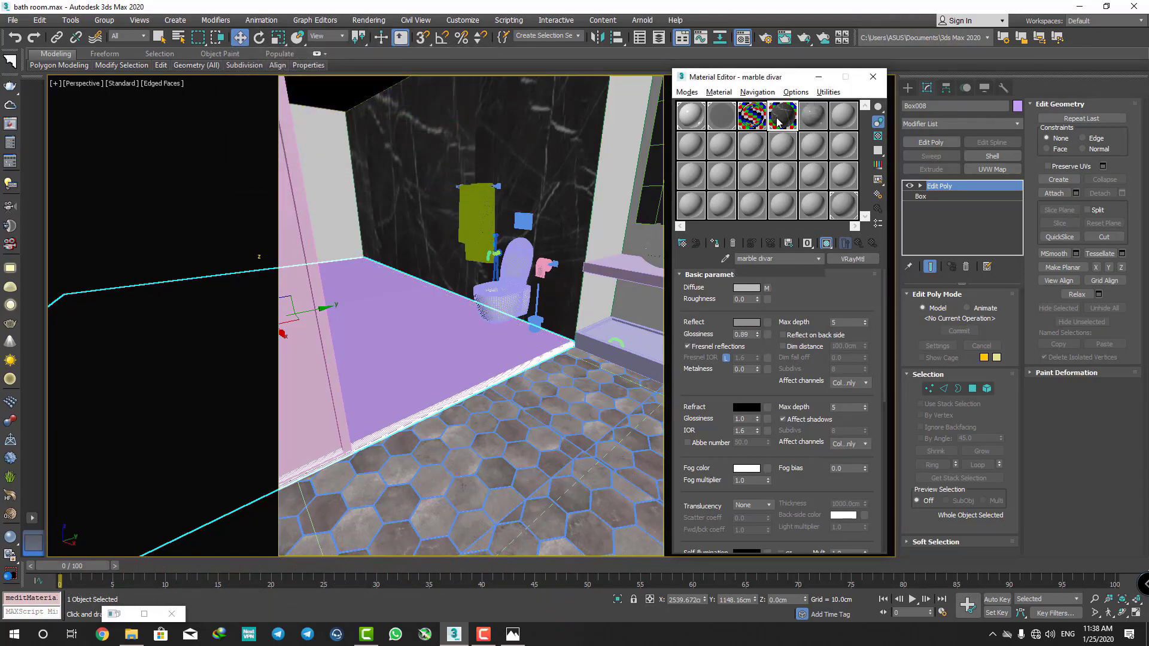
{"action": "left_click", "coordinate": [742, 322]}
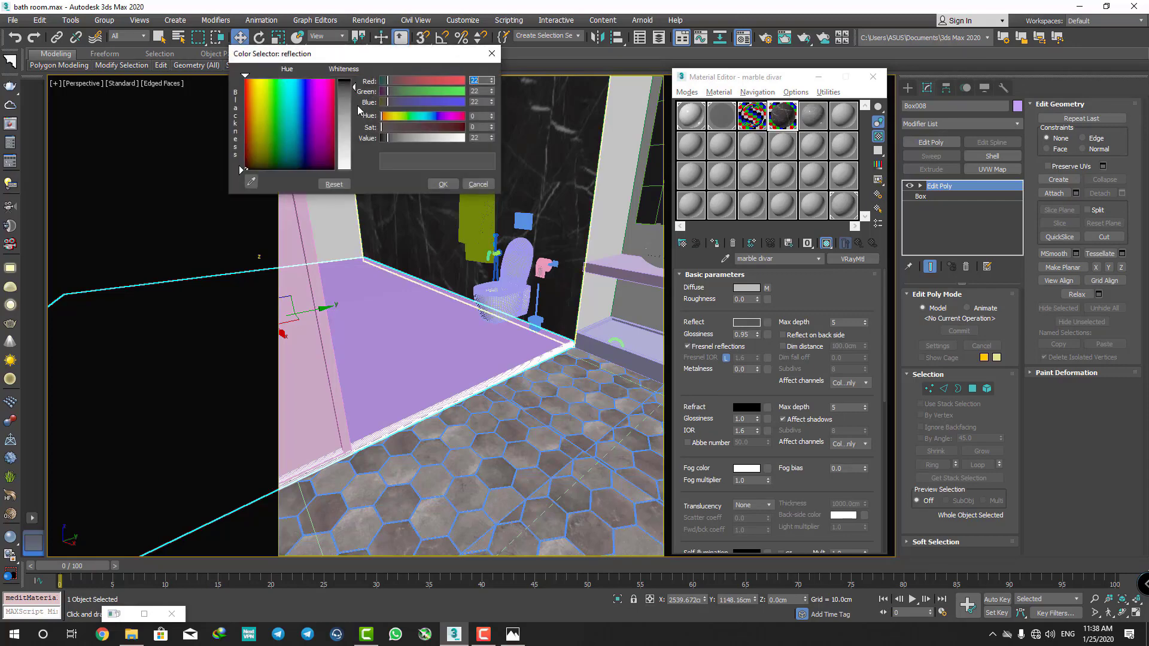
{"action": "left_click_drag", "start_coordinate": [345, 86], "coordinate": [344, 107]}
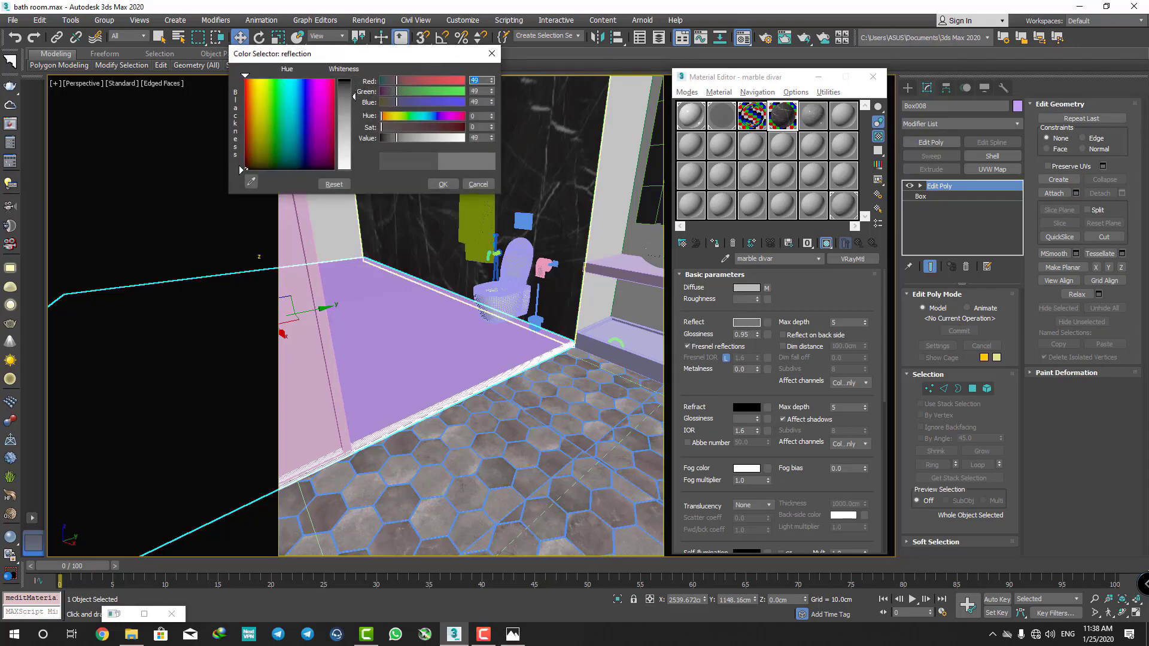
{"action": "left_click", "coordinate": [444, 184]}
{"action": "left_click", "coordinate": [812, 116]}
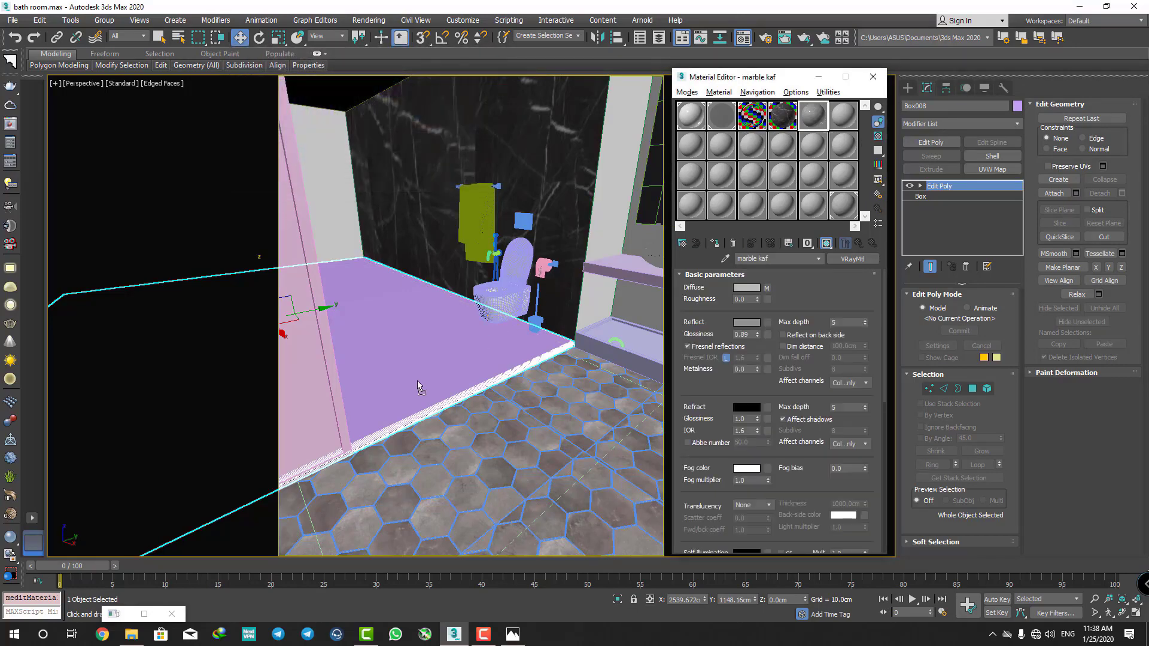
{"action": "left_click_drag", "start_coordinate": [417, 386], "coordinate": [418, 386]}
- Add a Box UVW Map to floor Box008 sized 640 × 640 cm
{"action": "middle_click_drag", "start_coordinate": [379, 351], "coordinate": [444, 277], "text": "alt"}
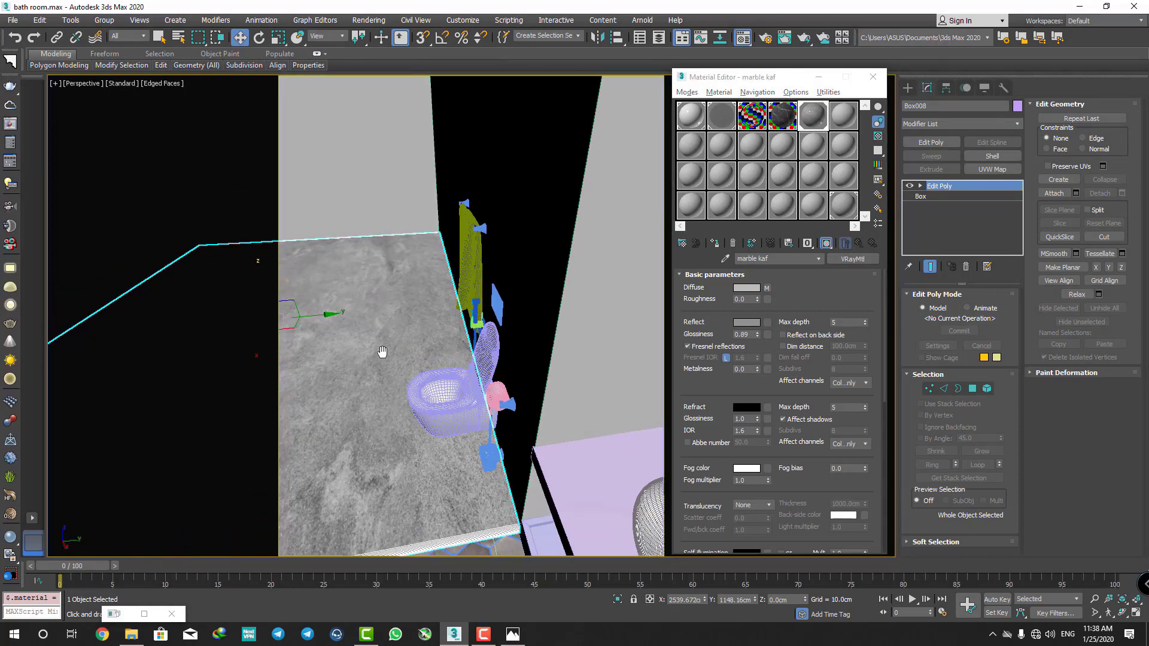
{"action": "left_click", "coordinate": [865, 83]}
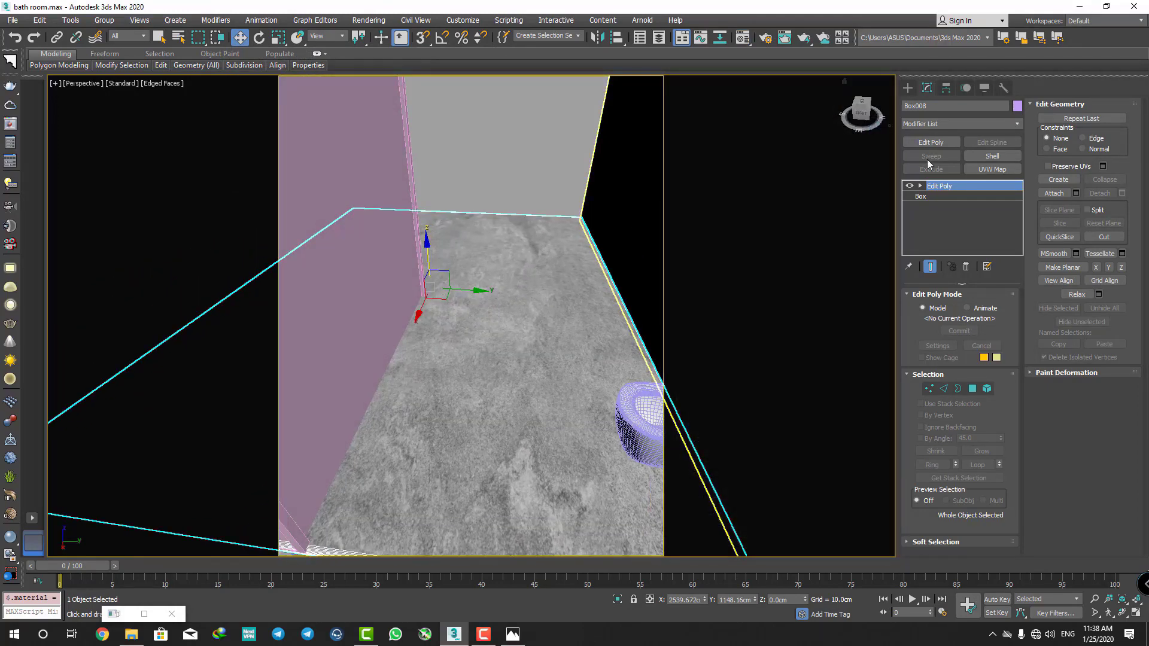
{"action": "left_click", "coordinate": [998, 171]}
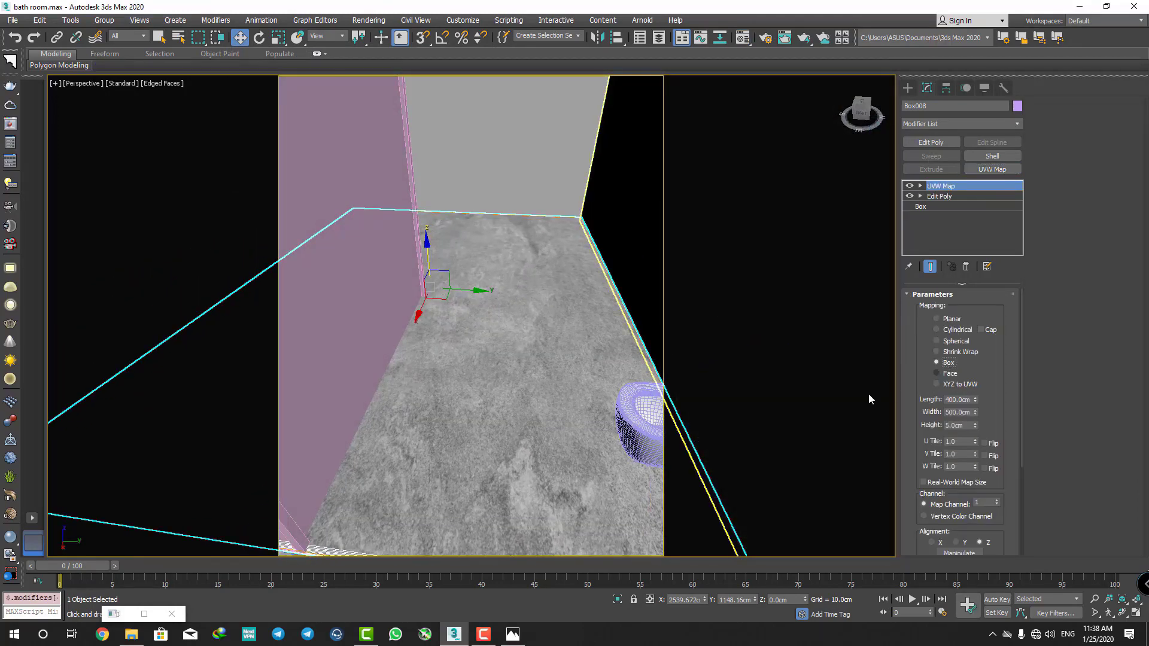
{"action": "left_click_drag", "start_coordinate": [974, 402], "coordinate": [980, 353]}
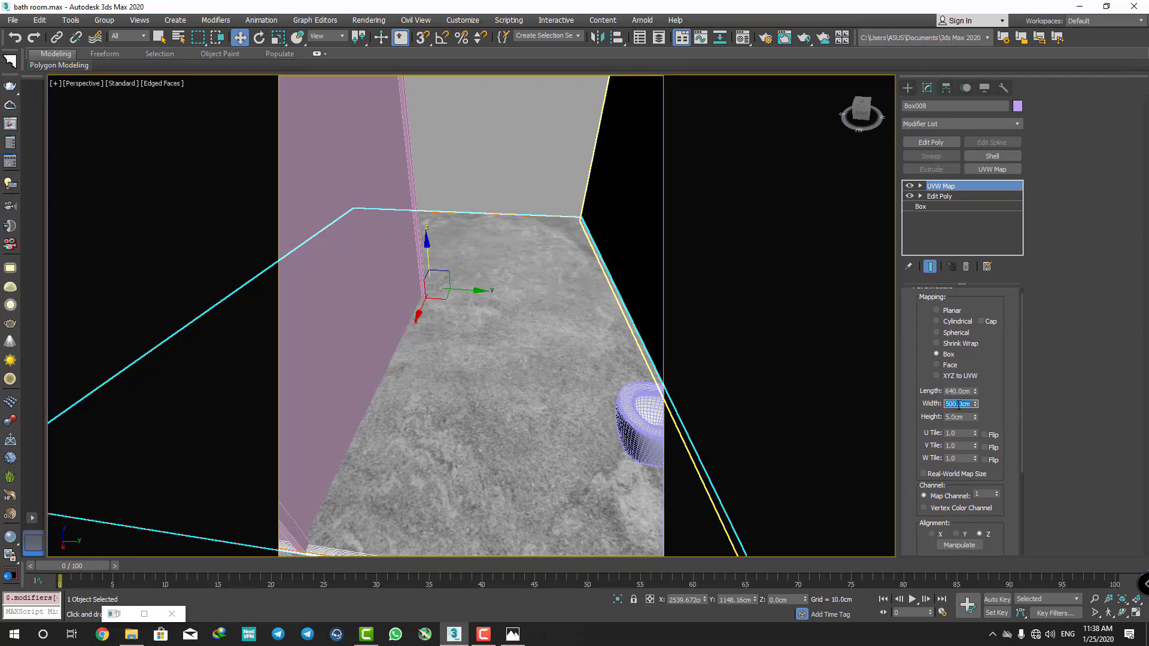
{"action": "type", "text": "640"}
{"action": "key", "text": "Return"}
{"action": "scroll", "coordinate": [387, 309], "scroll_direction": "down", "scroll_amount": 5}
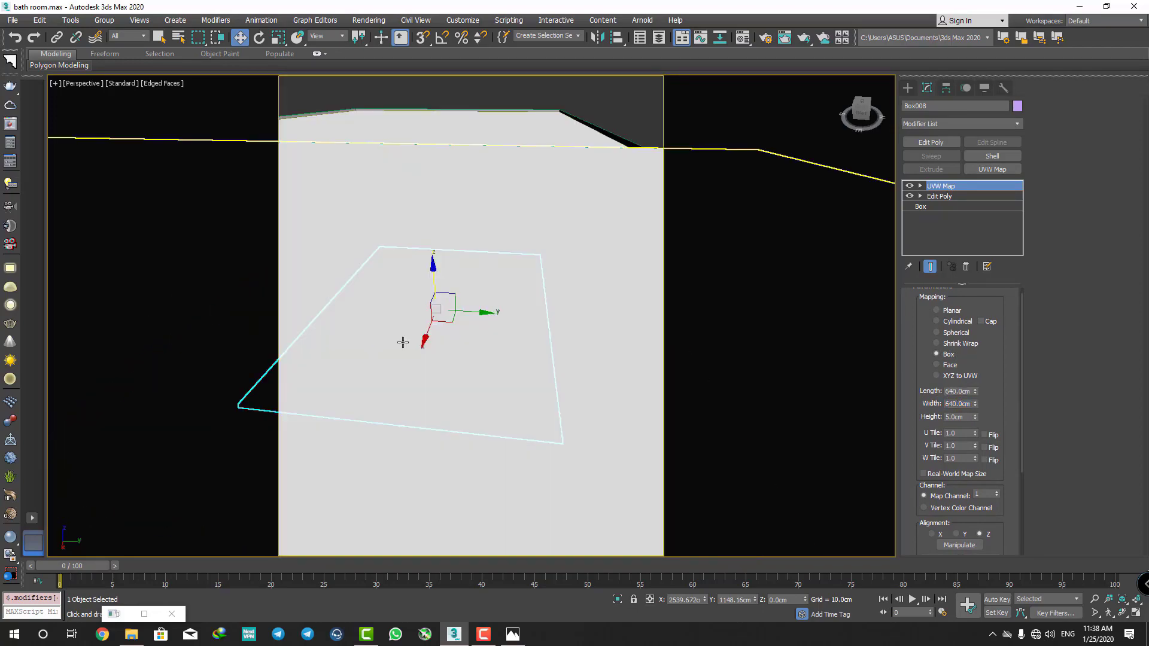
{"action": "scroll", "coordinate": [391, 305], "scroll_direction": "up", "scroll_amount": 4}
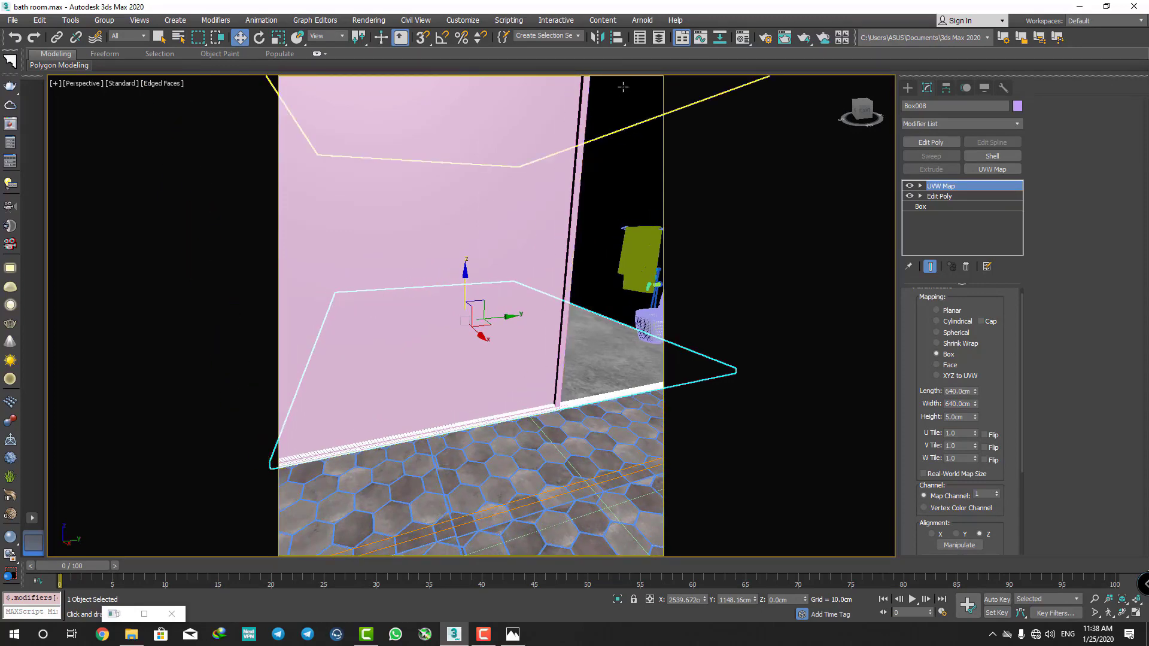
- Assign the shishe glass material to the pink shower panel Object071 and view it see-through
{"action": "key", "text": "m"}
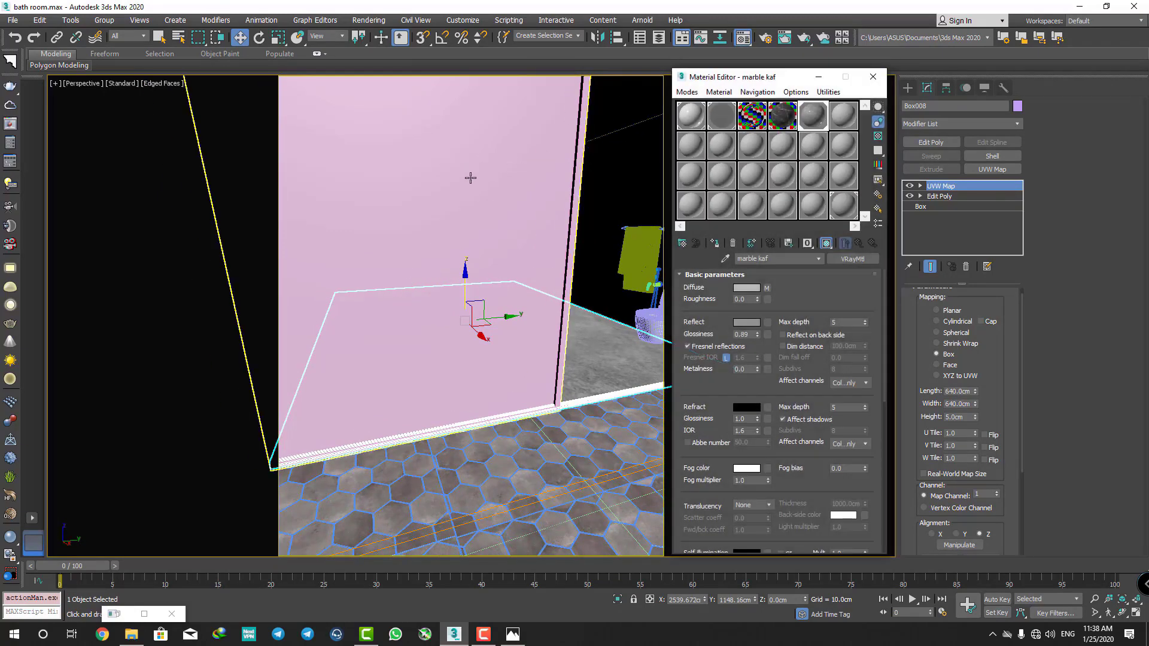
{"action": "left_click", "coordinate": [470, 177]}
{"action": "left_click", "coordinate": [720, 124]}
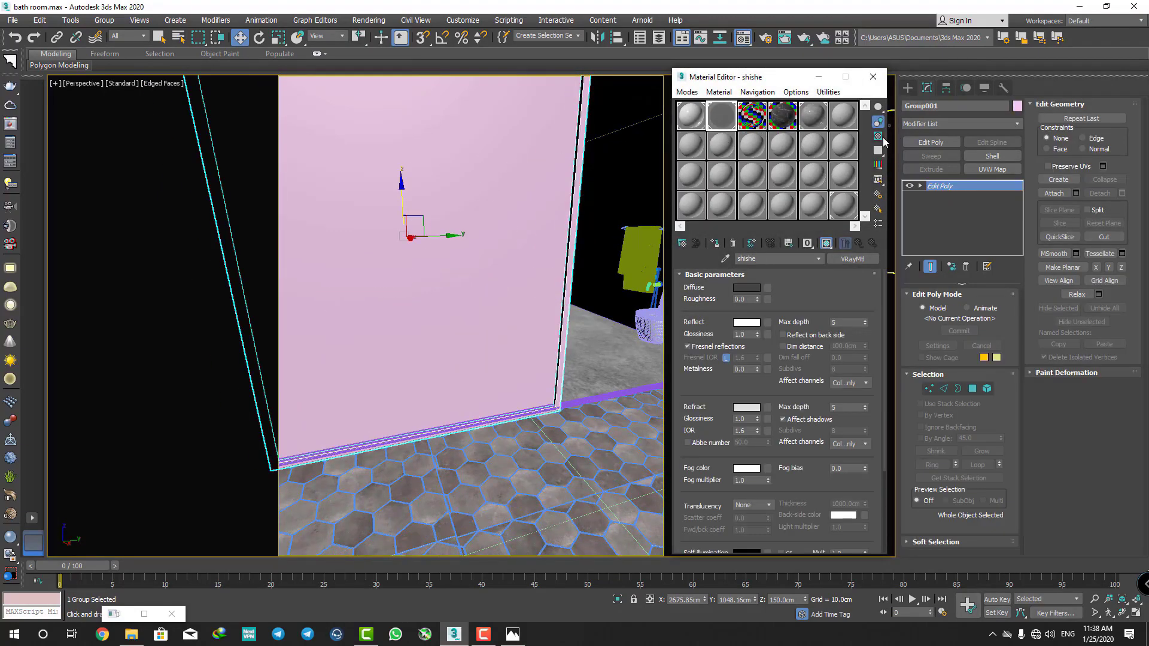
{"action": "left_click_drag", "start_coordinate": [438, 217], "coordinate": [454, 207]}
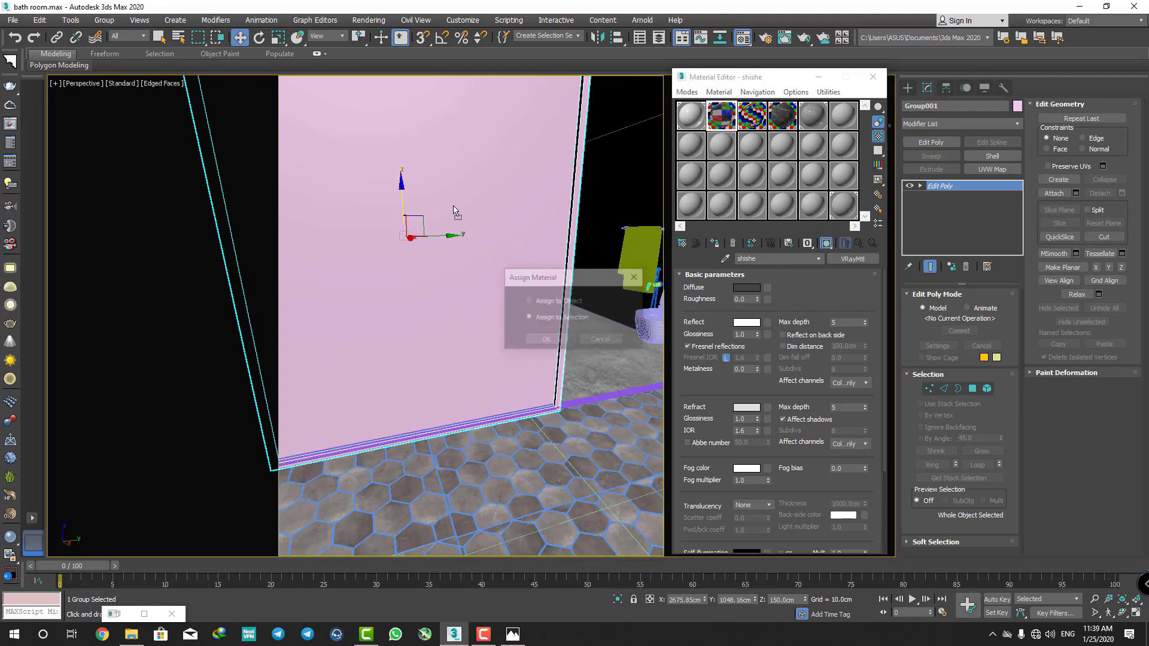
{"action": "left_click", "coordinate": [546, 340]}
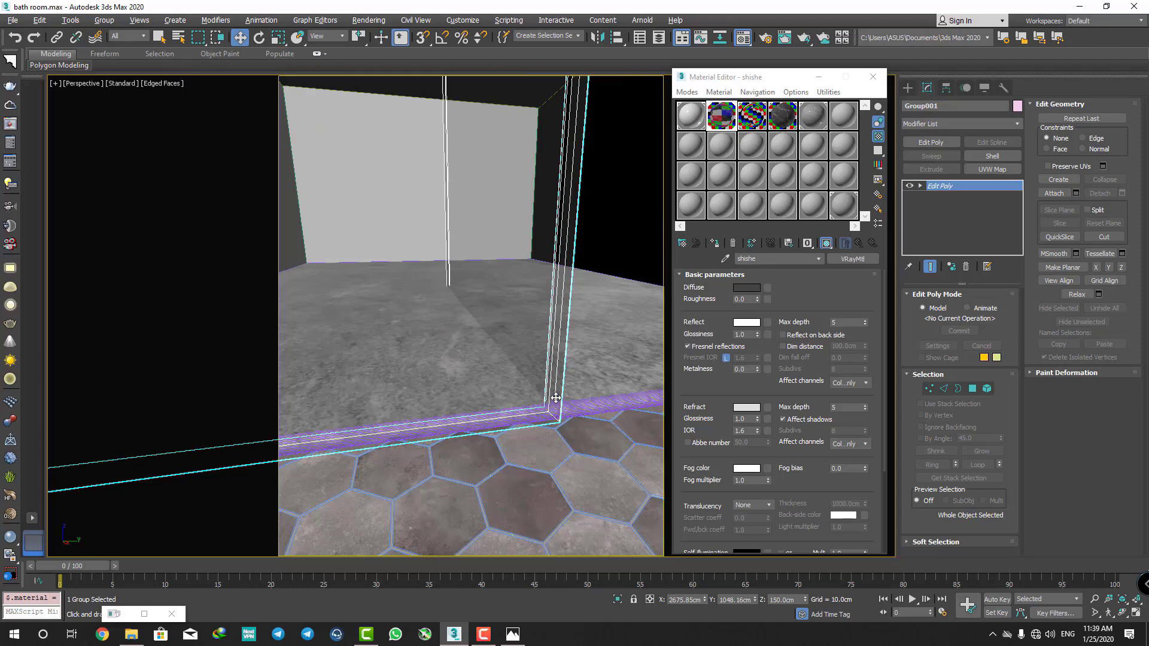
{"action": "key", "text": "alt+x"}
{"action": "left_click", "coordinate": [819, 75]}
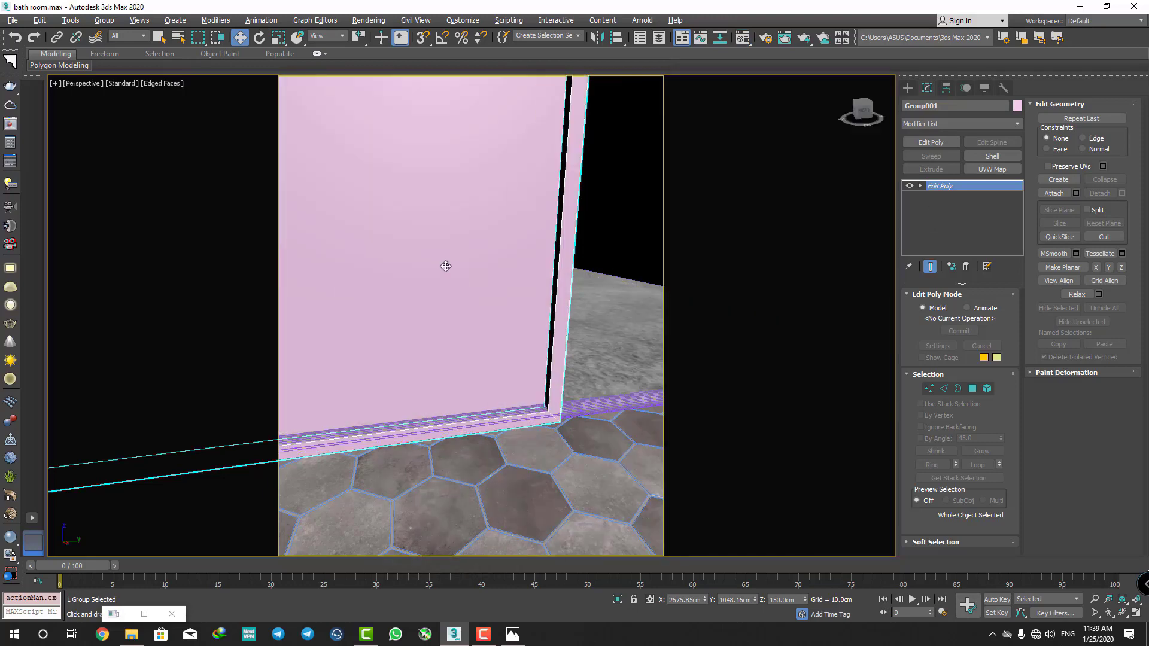
- Zoom to the shower door's polygons and select the glass panel inside the frame
{"action": "key", "text": "4"}
{"action": "left_click", "coordinate": [467, 279]}
{"action": "key", "text": "z"}
{"action": "key", "text": "z"}
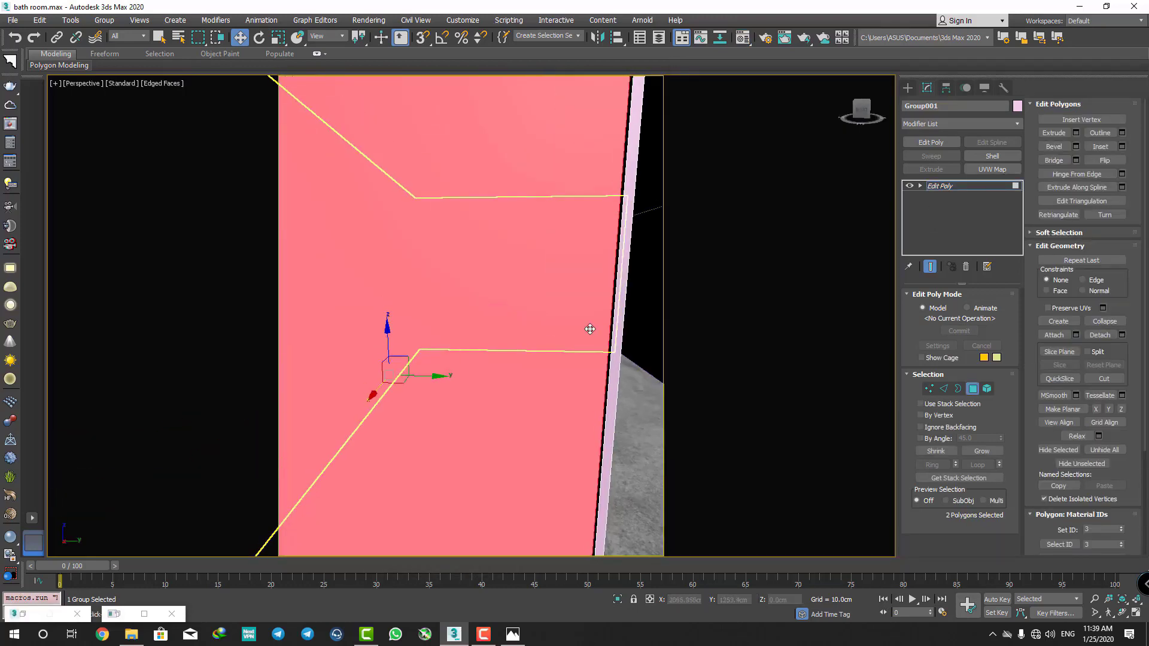
{"action": "key", "text": "4"}
{"action": "key", "text": "z"}
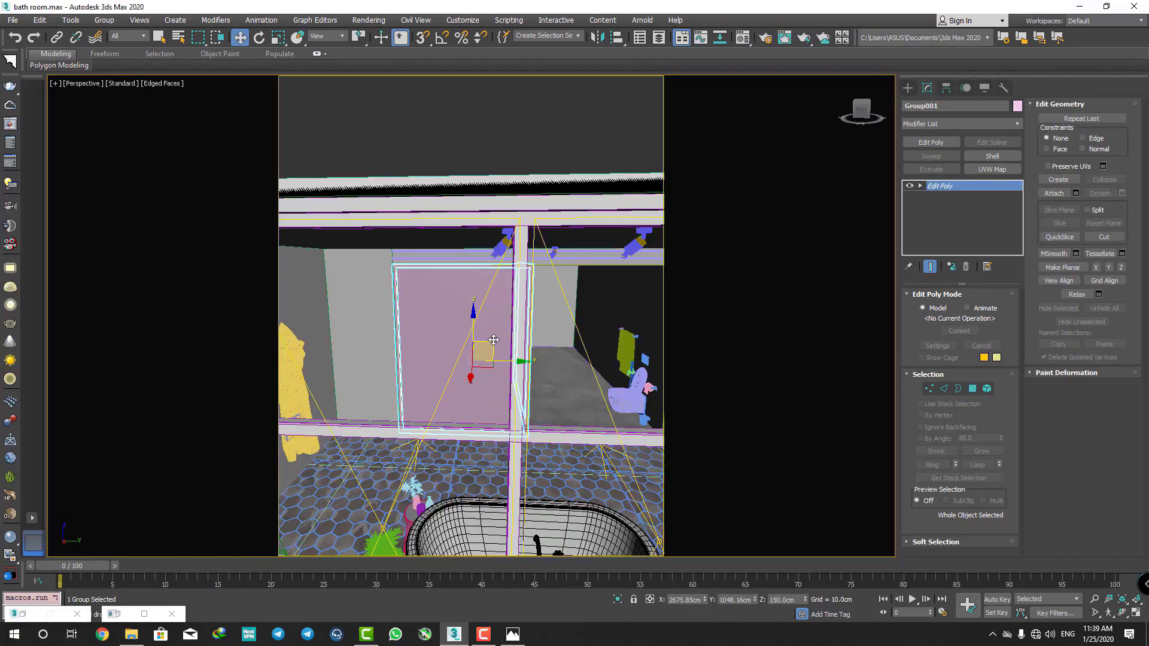
{"action": "key", "text": "z"}
{"action": "left_click", "coordinate": [502, 340]}
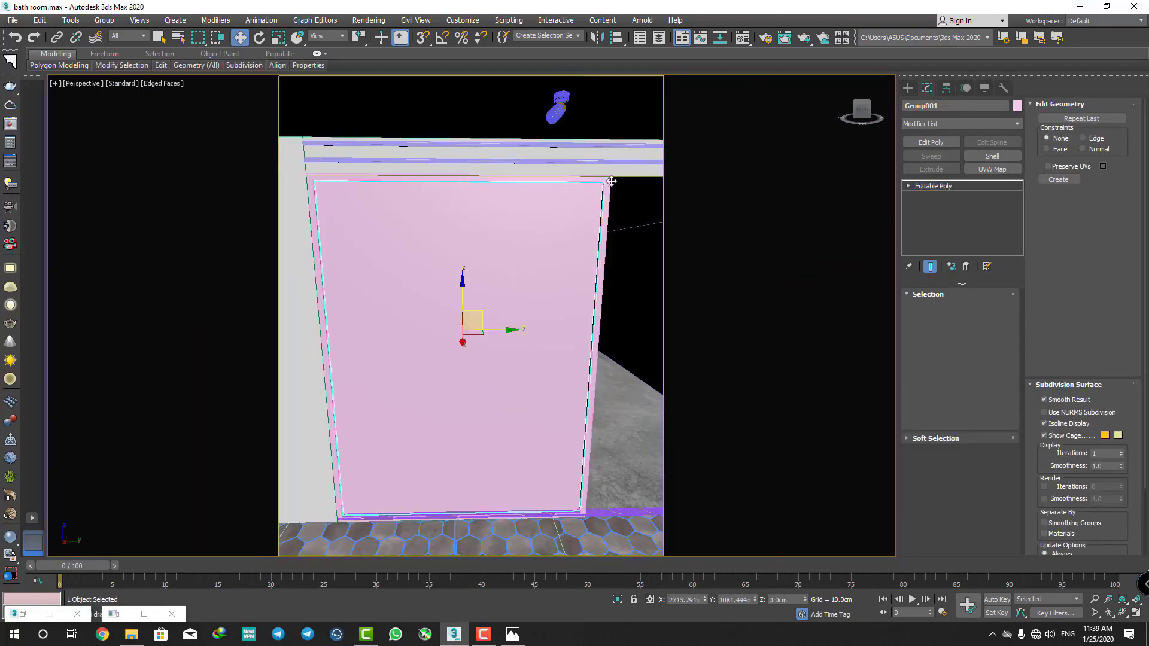
- Reopen the material editor, select the shower door frame, and pick the marble kaf material
{"action": "left_click", "coordinate": [743, 37]}
{"action": "key", "text": "Delete"}
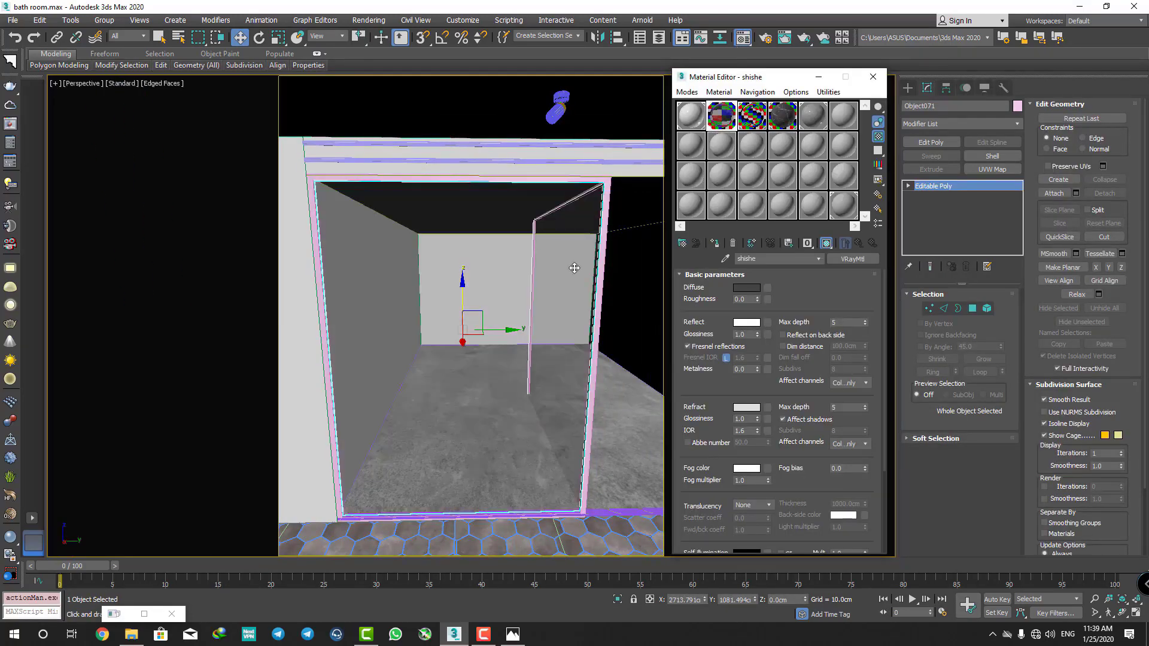
{"action": "left_click", "coordinate": [595, 277]}
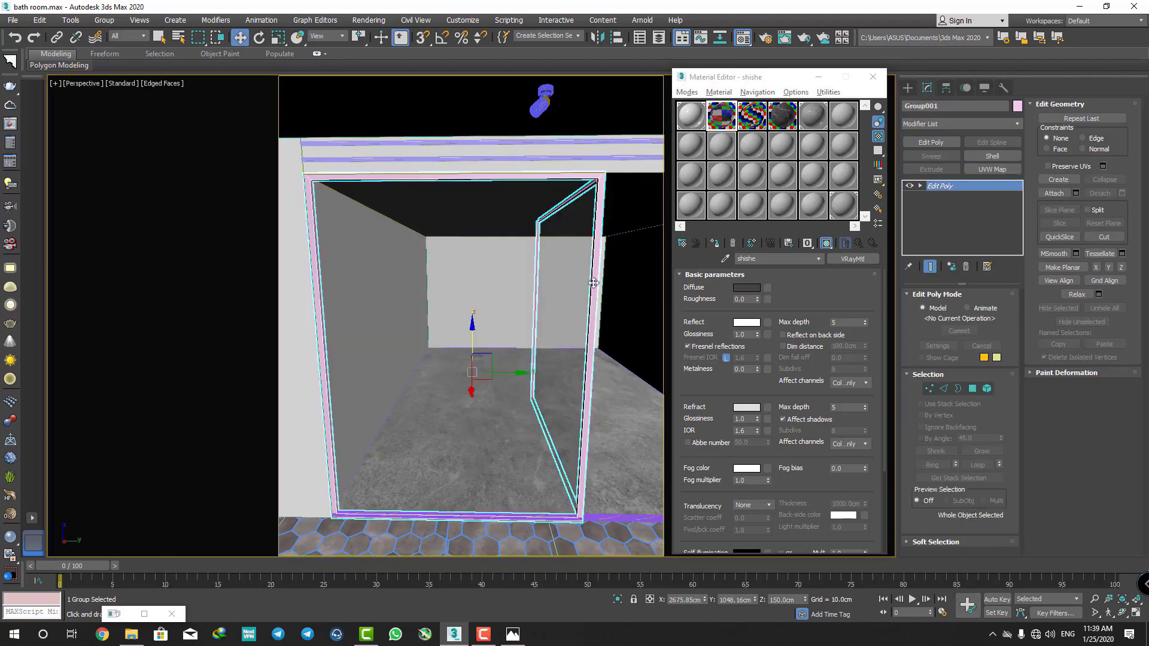
{"action": "key", "text": "z"}
{"action": "left_click", "coordinate": [812, 115]}
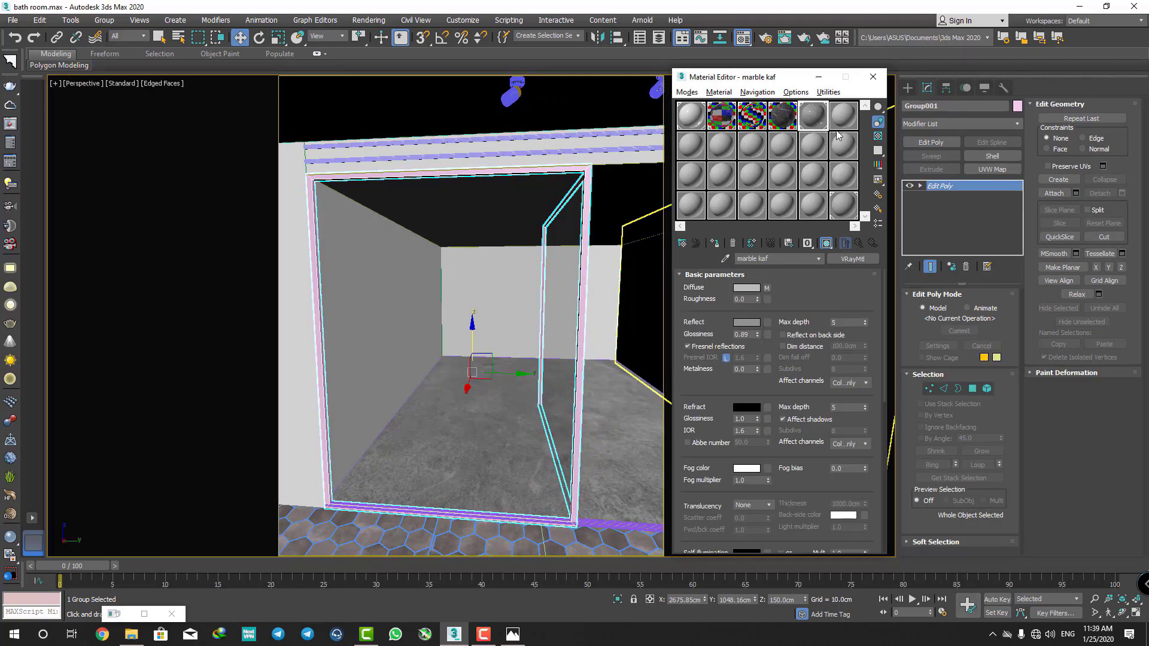
- Turn an unused material slot into a new VRayMtl
{"action": "left_click", "coordinate": [839, 127]}
{"action": "type", "text": "steel"}
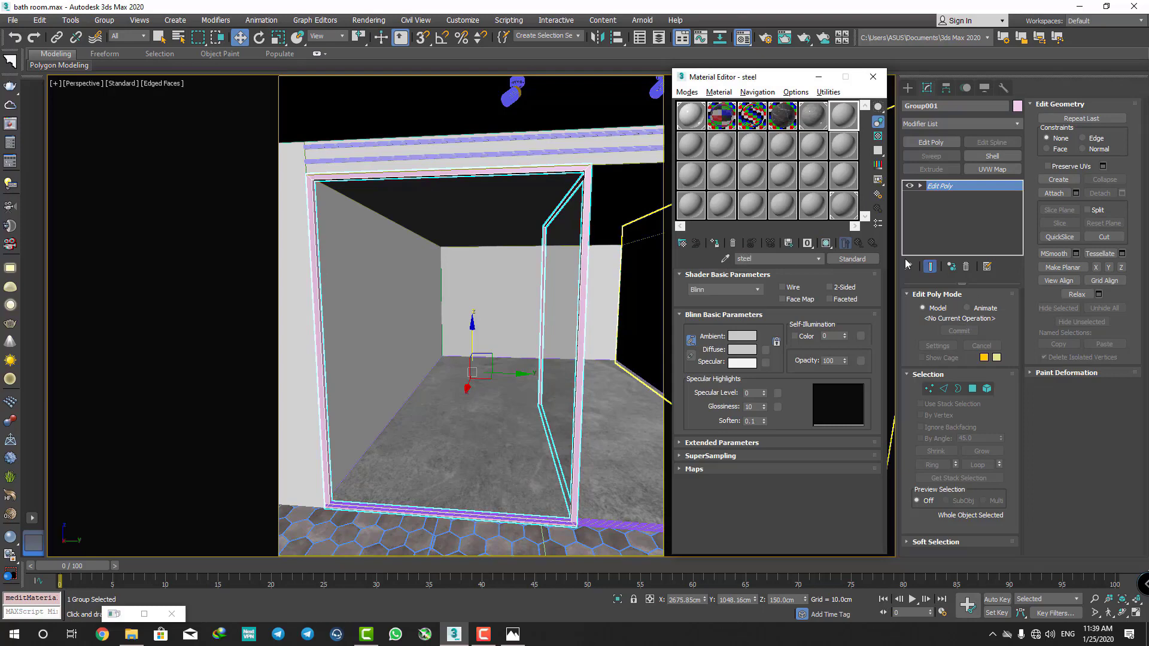
{"action": "left_click", "coordinate": [852, 258]}
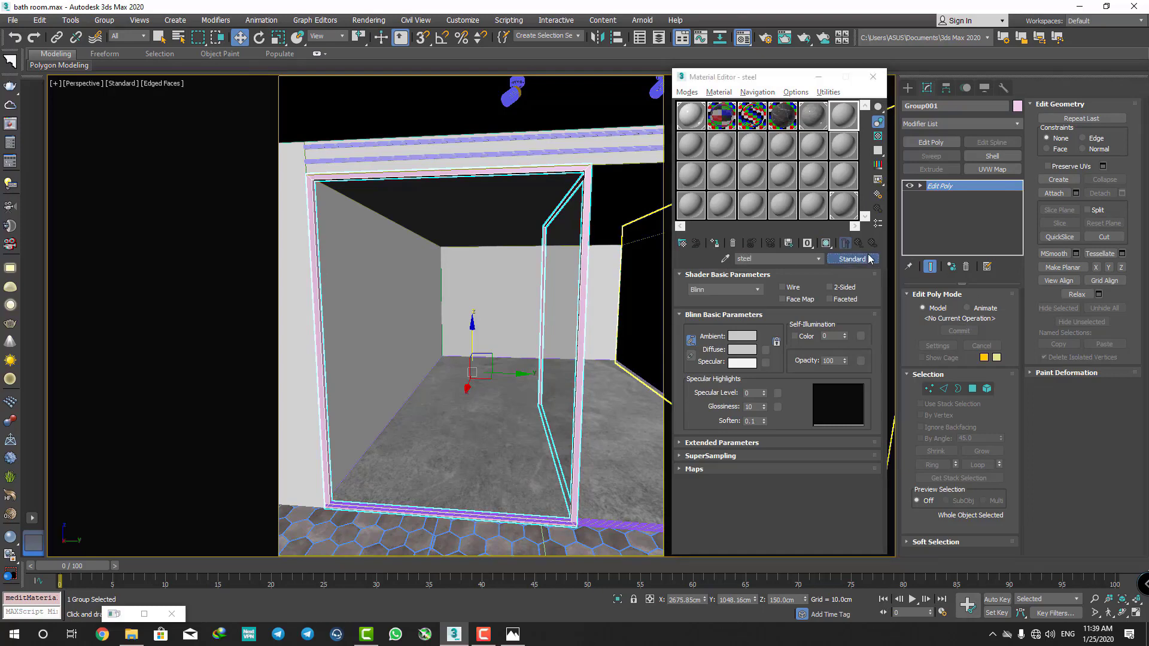
{"action": "double_click", "coordinate": [489, 299]}
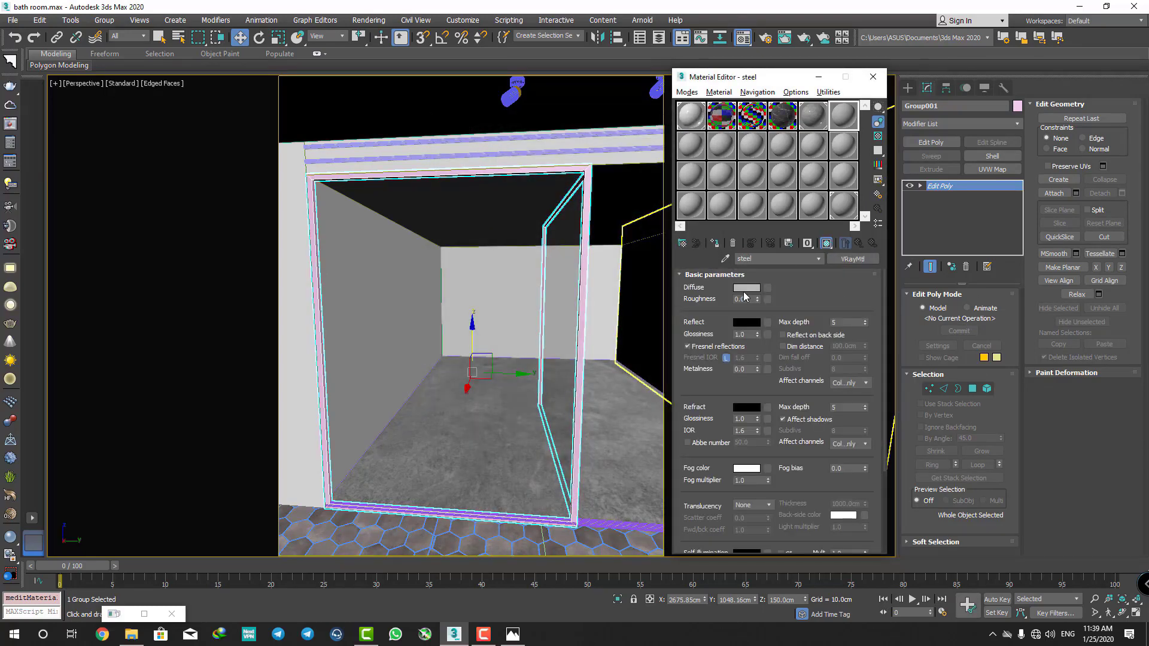
- Give the material a slightly darkened grey diffuse and a 114-grey reflection colour
{"action": "left_click", "coordinate": [746, 288]}
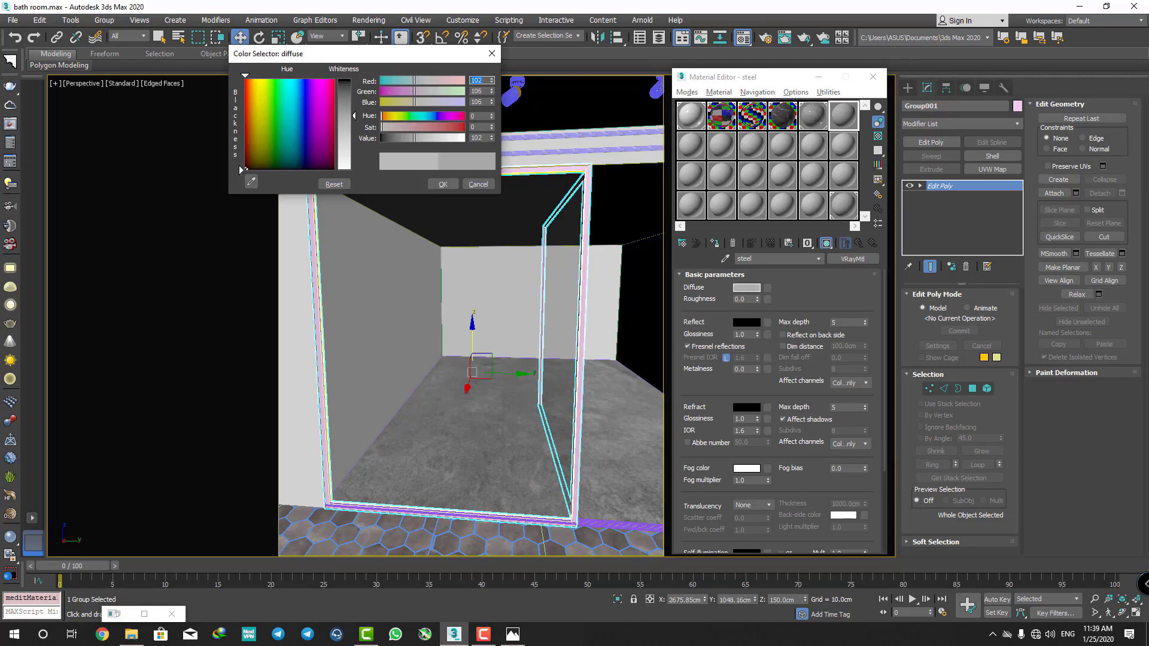
{"action": "left_click_drag", "start_coordinate": [355, 129], "coordinate": [355, 120]}
{"action": "left_click", "coordinate": [443, 184]}
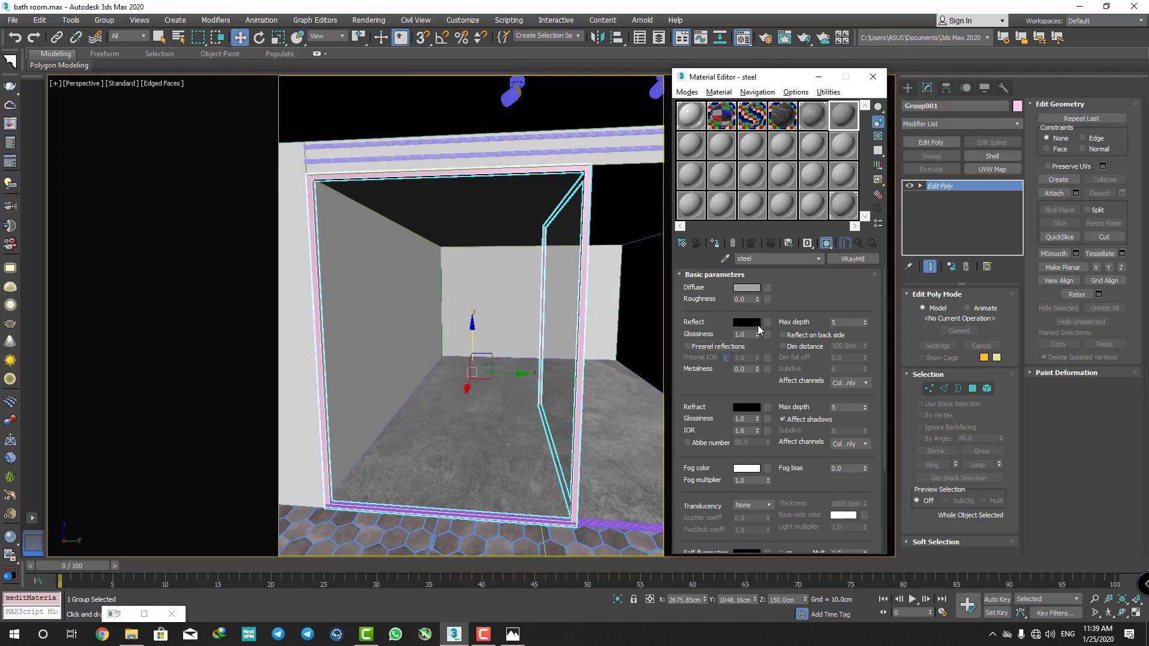
{"action": "left_click", "coordinate": [747, 323]}
{"action": "left_click_drag", "start_coordinate": [354, 169], "coordinate": [354, 117]}
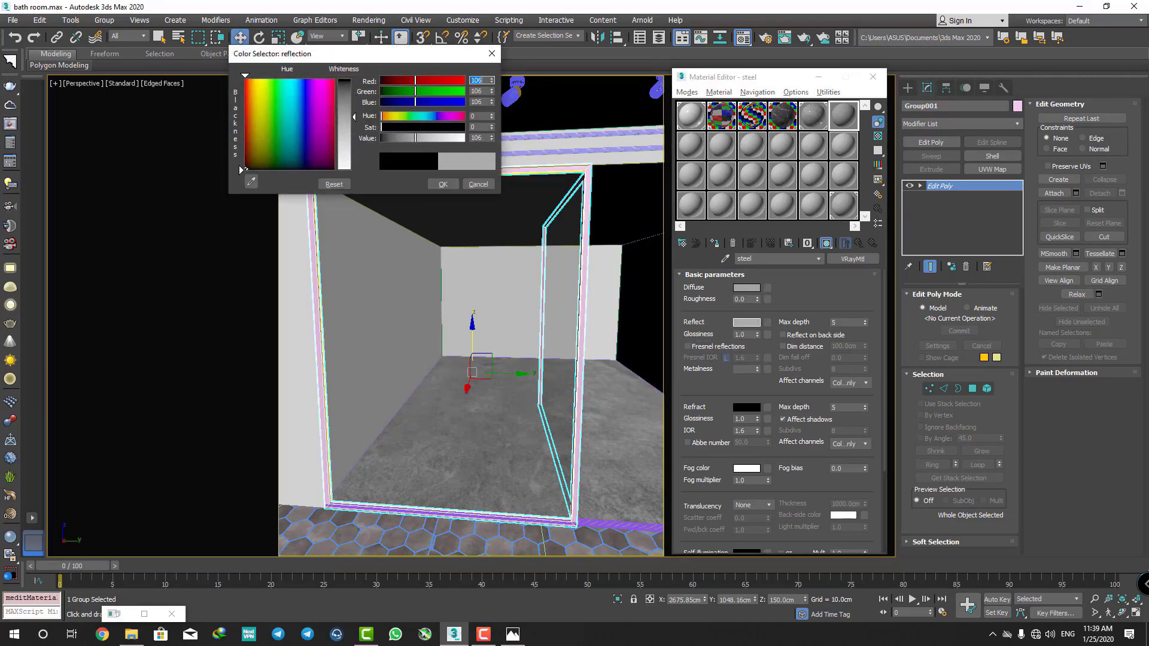
{"action": "left_click", "coordinate": [443, 184]}
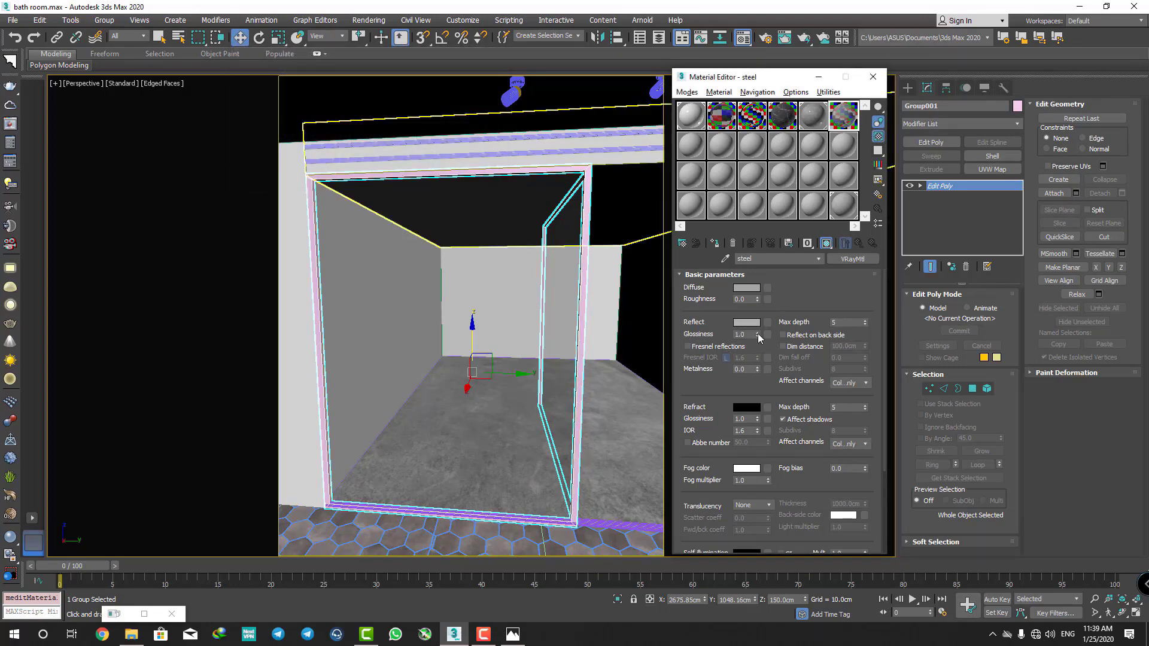
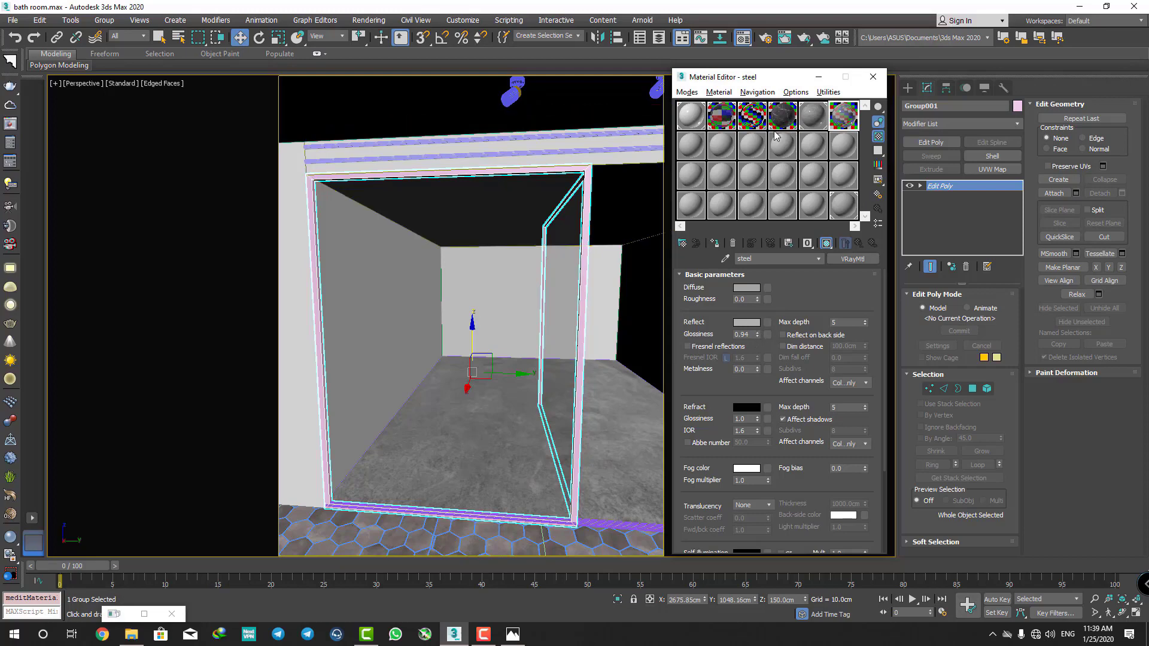
- Assign the steel material to the shower door frame group and pan out over the bathroom
{"action": "left_click", "coordinate": [717, 243]}
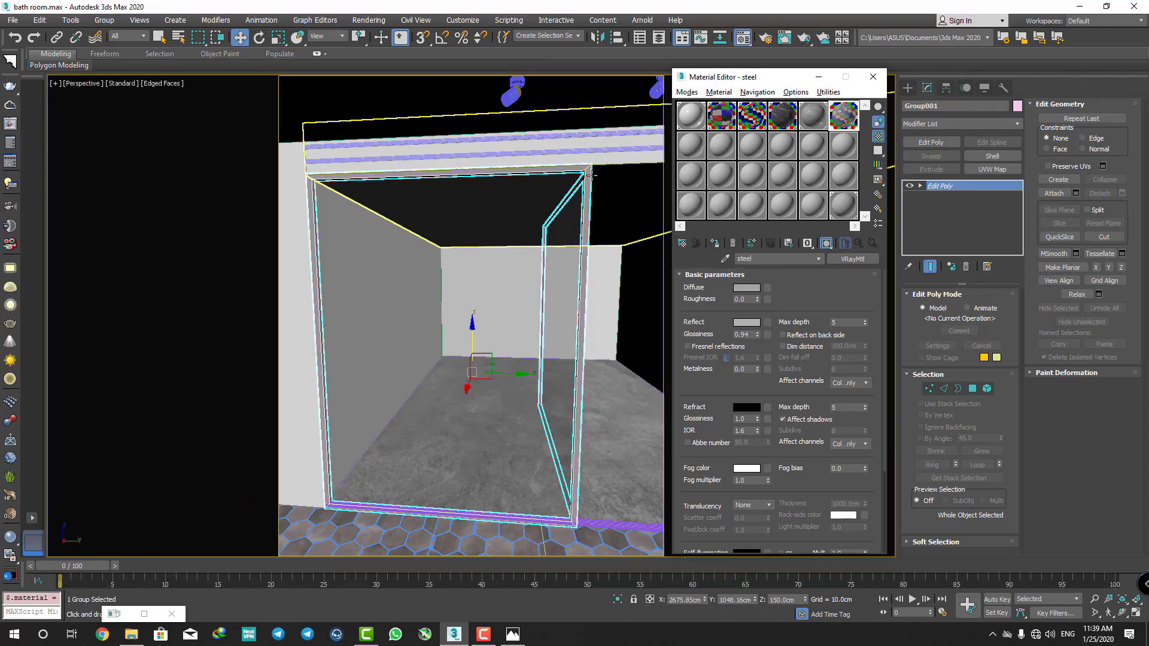
{"action": "scroll", "coordinate": [629, 288], "scroll_direction": "up", "scroll_amount": 3}
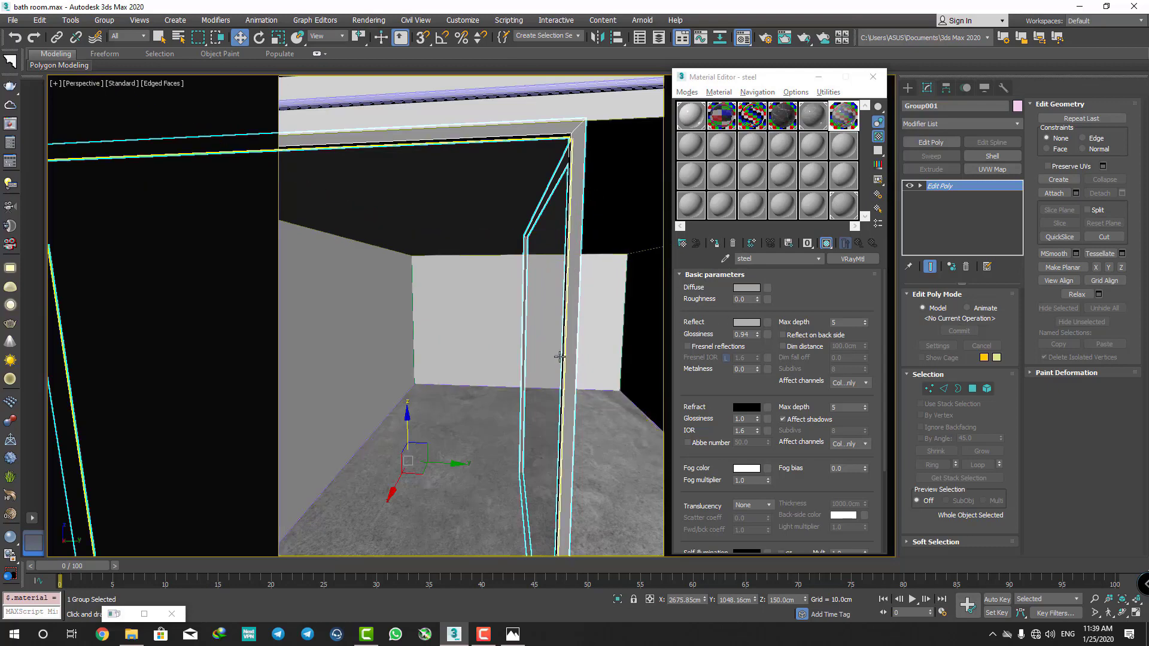
{"action": "scroll", "coordinate": [550, 310], "scroll_direction": "down", "scroll_amount": 5}
{"action": "mouse_move", "coordinate": [539, 299]}
{"action": "middle_mouse_down"}
{"action": "mouse_move", "coordinate": [549, 309]}
{"action": "mouse_move", "coordinate": [416, 454]}
{"action": "mouse_move", "coordinate": [524, 323]}
{"action": "middle_mouse_up"}
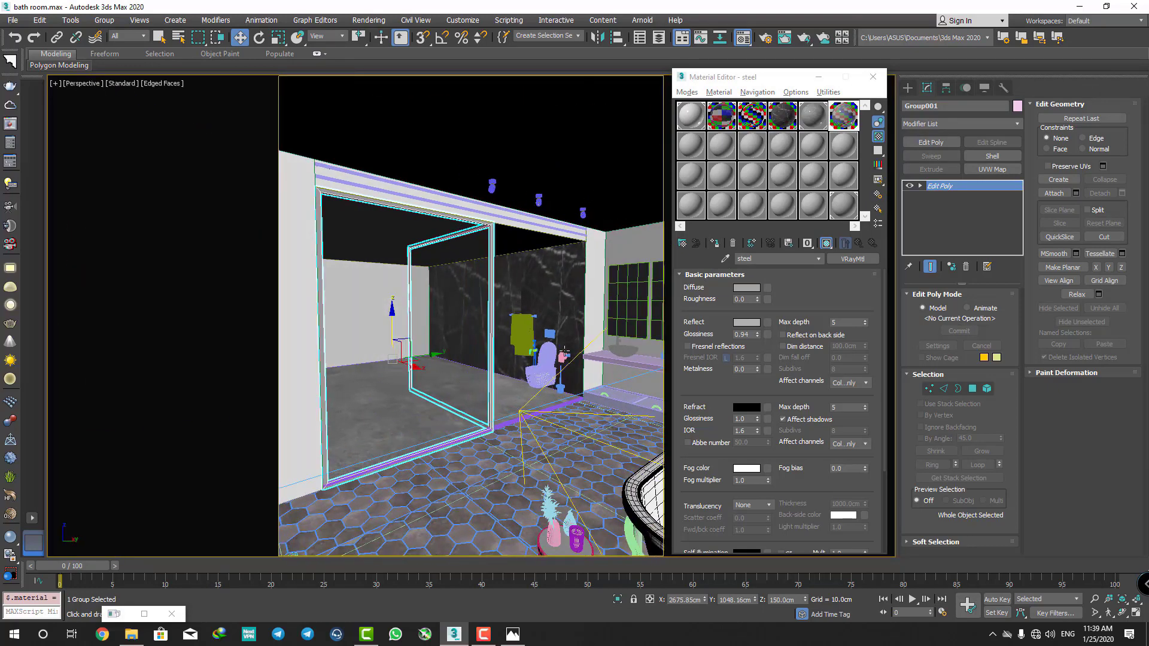
- Isolate the door frame and orbit around it toward the toilet and bathtub
{"action": "key", "text": "alt+q"}
{"action": "key", "text": "alt+q"}
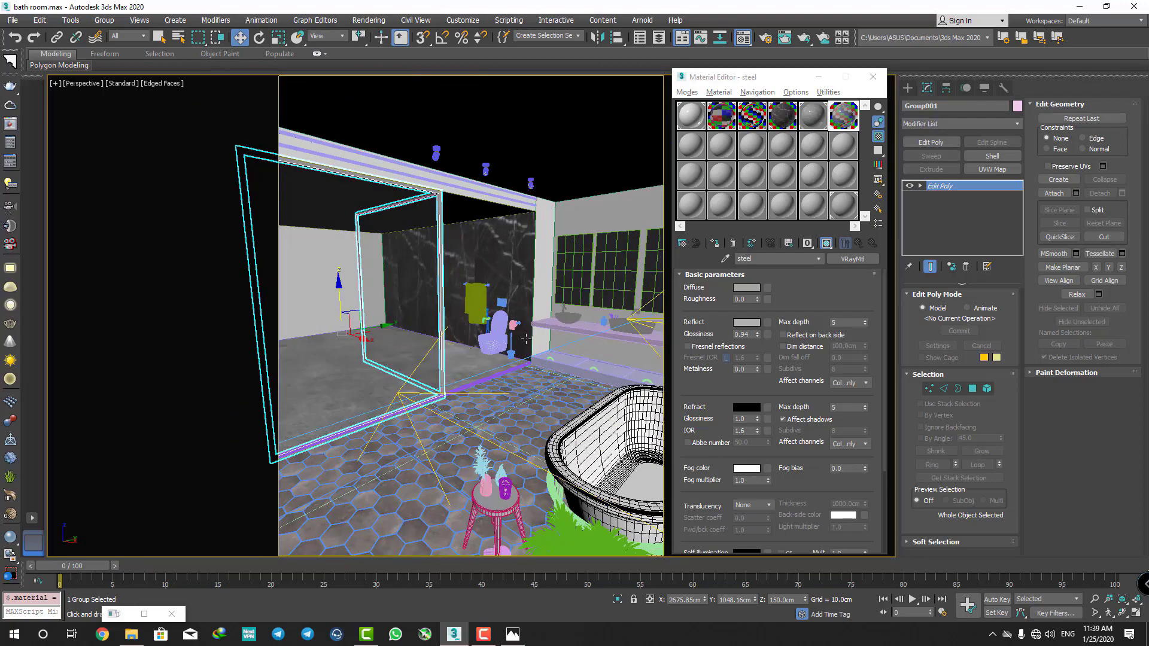
{"action": "scroll", "coordinate": [533, 339], "scroll_direction": "up", "scroll_amount": 2}
{"action": "mouse_move", "coordinate": [533, 339]}
{"action": "middle_mouse_down", "text": "alt"}
{"action": "mouse_move", "coordinate": [553, 338]}
{"action": "mouse_move", "coordinate": [381, 341]}
{"action": "middle_mouse_up", "text": "alt"}
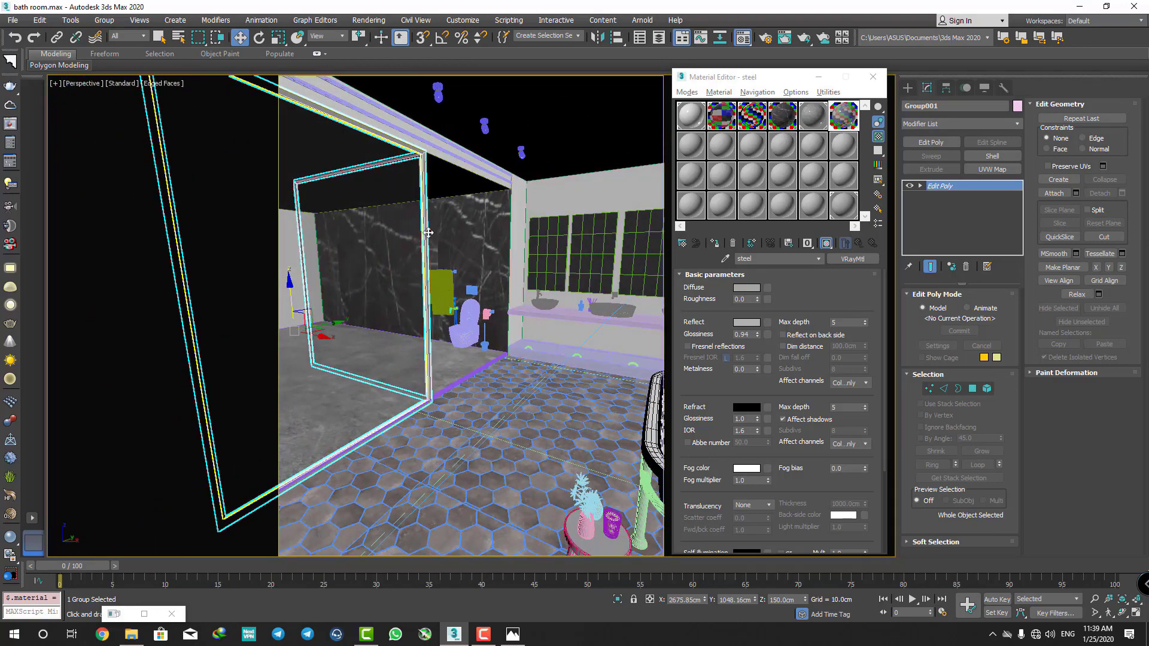
{"action": "mouse_move", "coordinate": [429, 233]}
{"action": "middle_mouse_down", "text": "alt"}
{"action": "mouse_move", "coordinate": [511, 343]}
{"action": "mouse_move", "coordinate": [485, 385]}
{"action": "mouse_move", "coordinate": [566, 387]}
{"action": "middle_mouse_up", "text": "alt"}
{"action": "scroll", "coordinate": [511, 344], "scroll_direction": "up", "scroll_amount": 3}
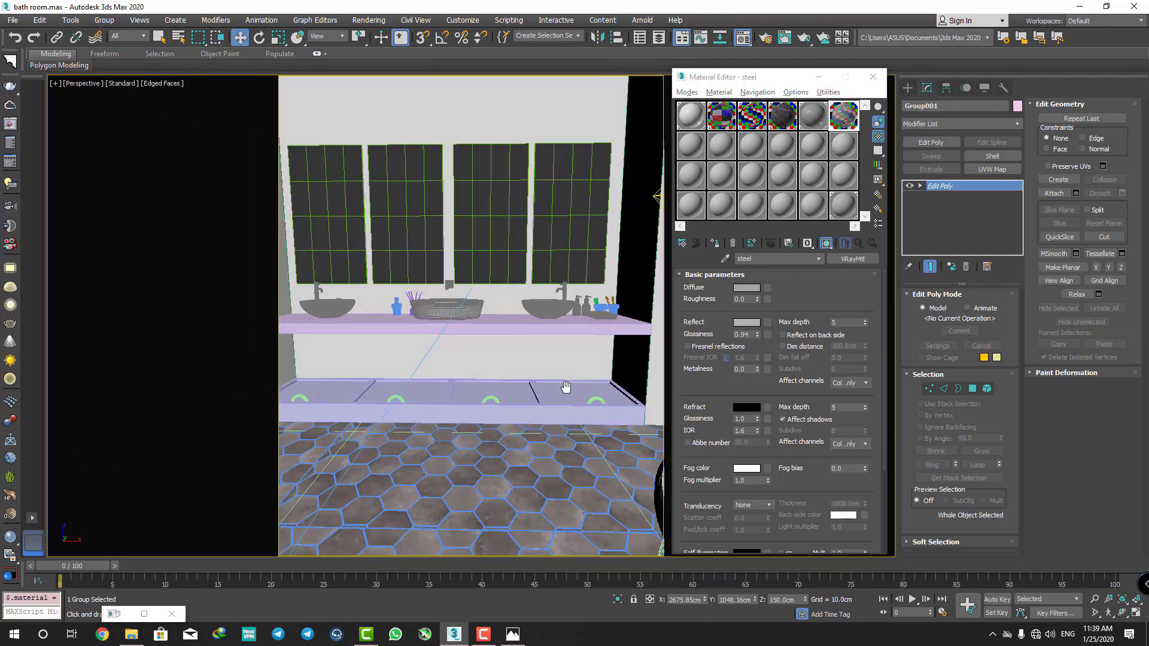
{"action": "scroll", "coordinate": [566, 388], "scroll_direction": "down", "scroll_amount": 2}
- Close the Material Editor and pick the Standard Primitives Plane tool
{"action": "left_click", "coordinate": [873, 77]}
{"action": "left_click", "coordinate": [908, 87]}
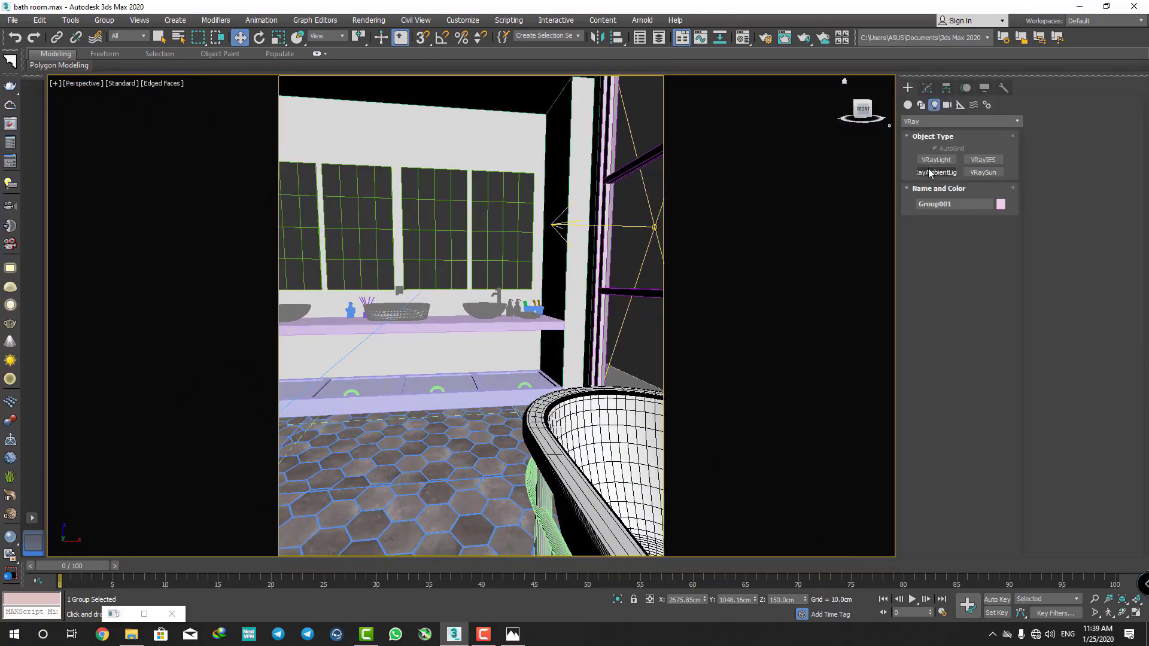
{"action": "left_click", "coordinate": [909, 105]}
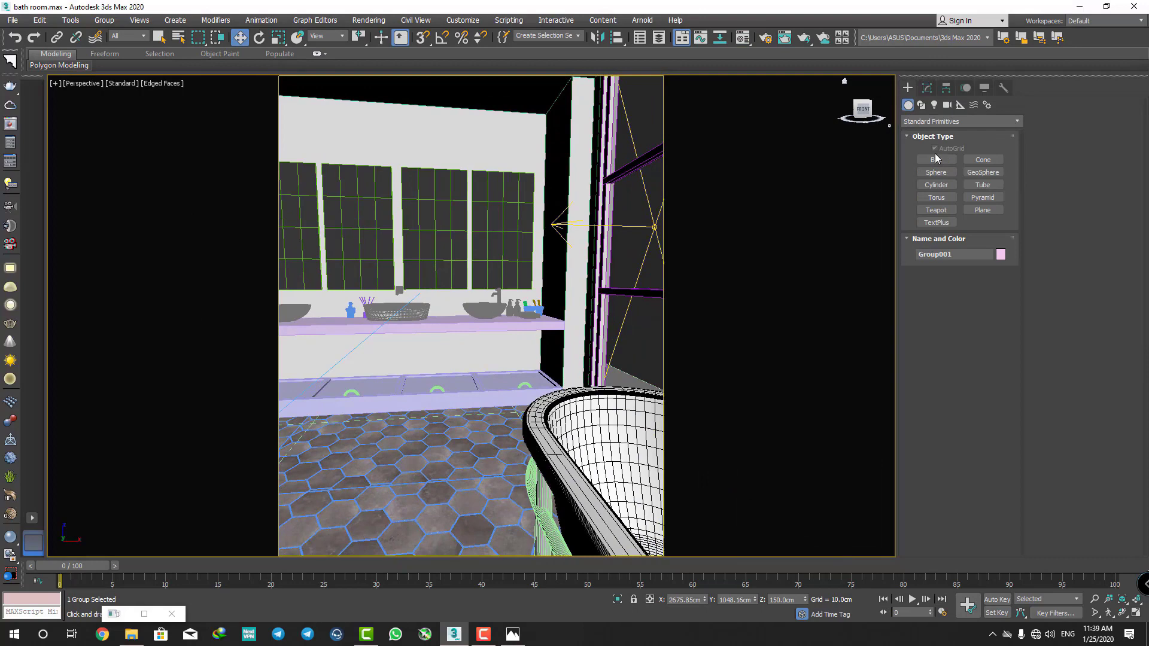
{"action": "left_click", "coordinate": [981, 211]}
{"action": "scroll", "coordinate": [628, 249], "scroll_direction": "up", "scroll_amount": 3}
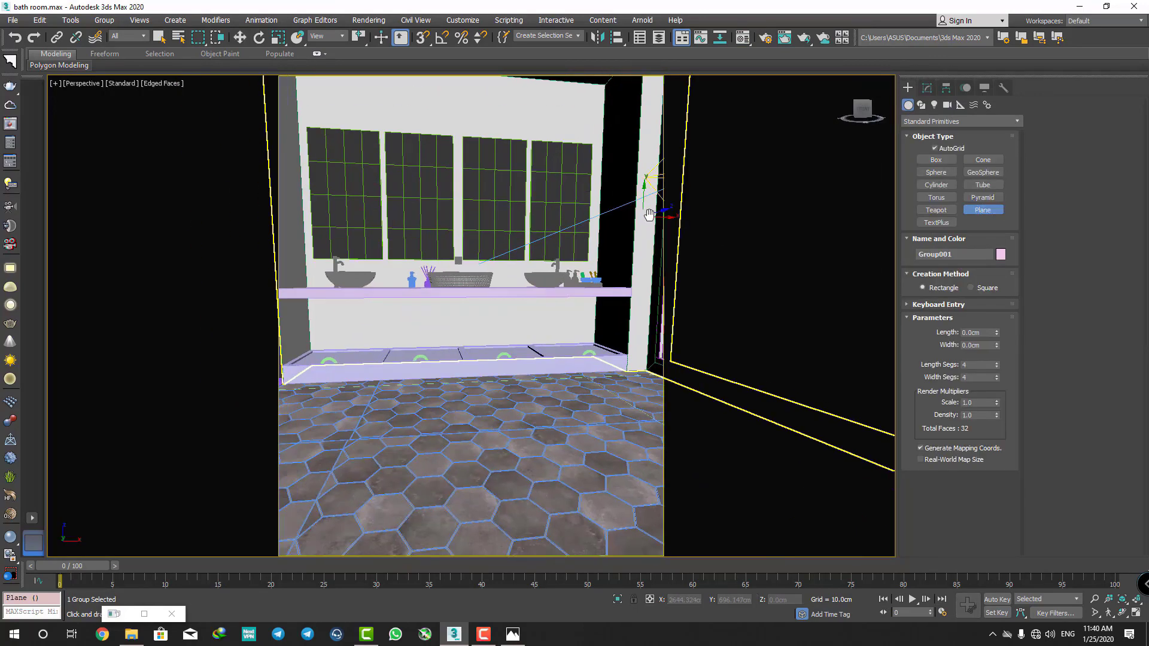
{"action": "scroll", "coordinate": [628, 249], "scroll_direction": "up", "scroll_amount": 2}
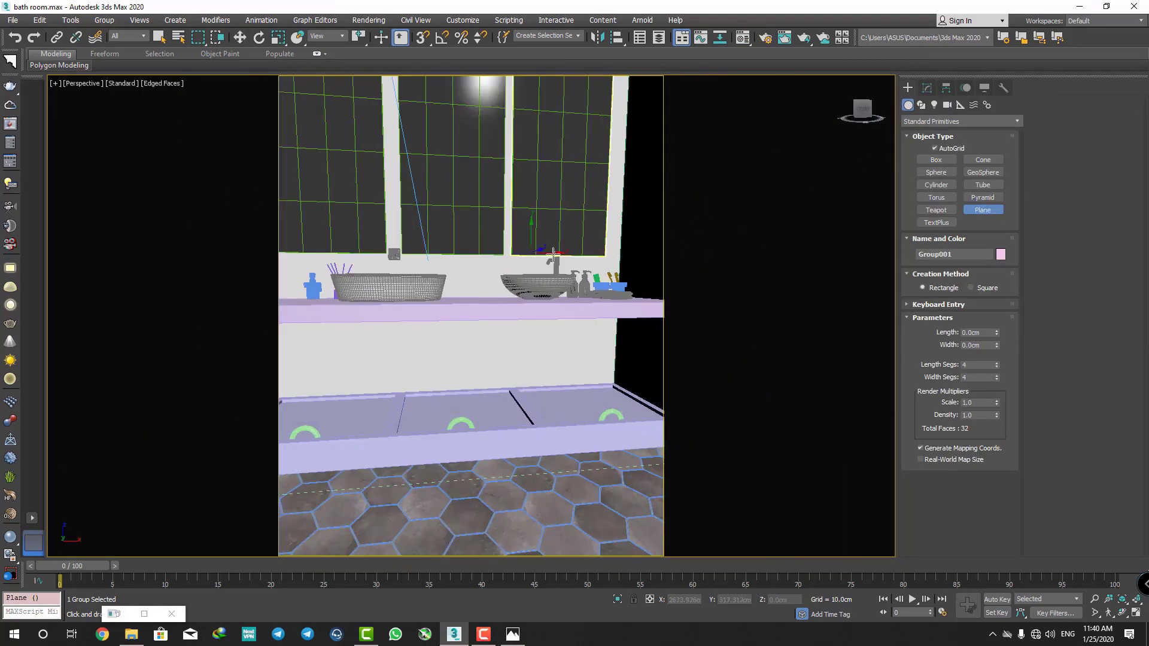
- Draw Plane006, about 89 × 299 cm, across the vanity wall behind the sinks
{"action": "left_click_drag", "start_coordinate": [622, 258], "coordinate": [398, 380]}
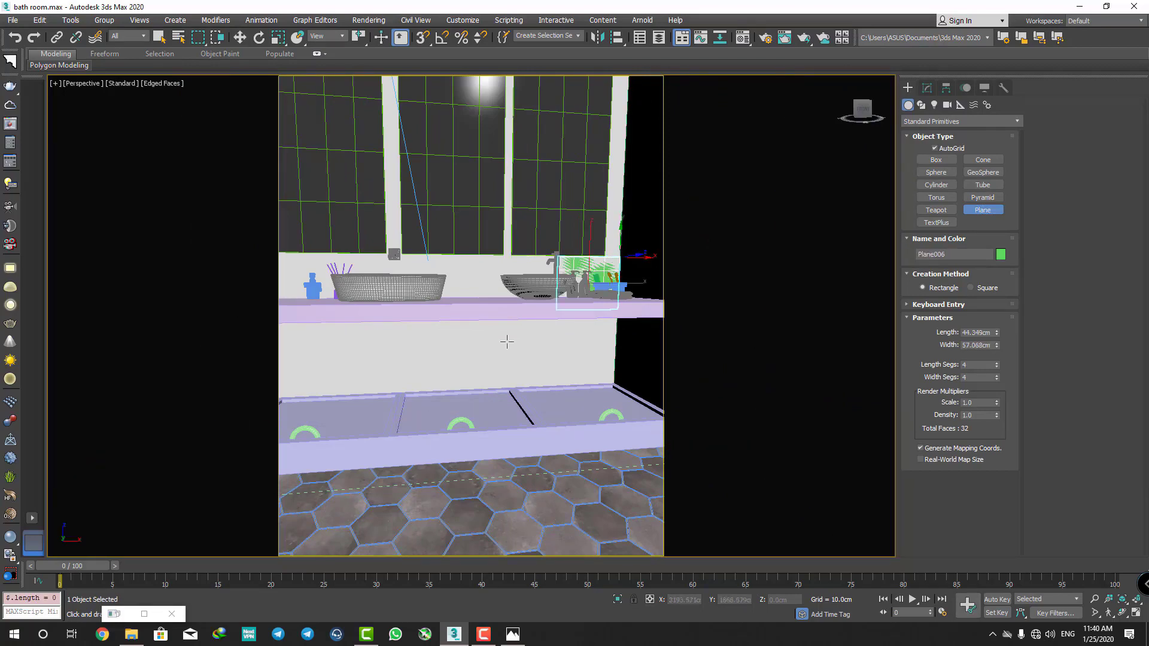
{"action": "middle_click_drag", "start_coordinate": [398, 380], "coordinate": [518, 376]}
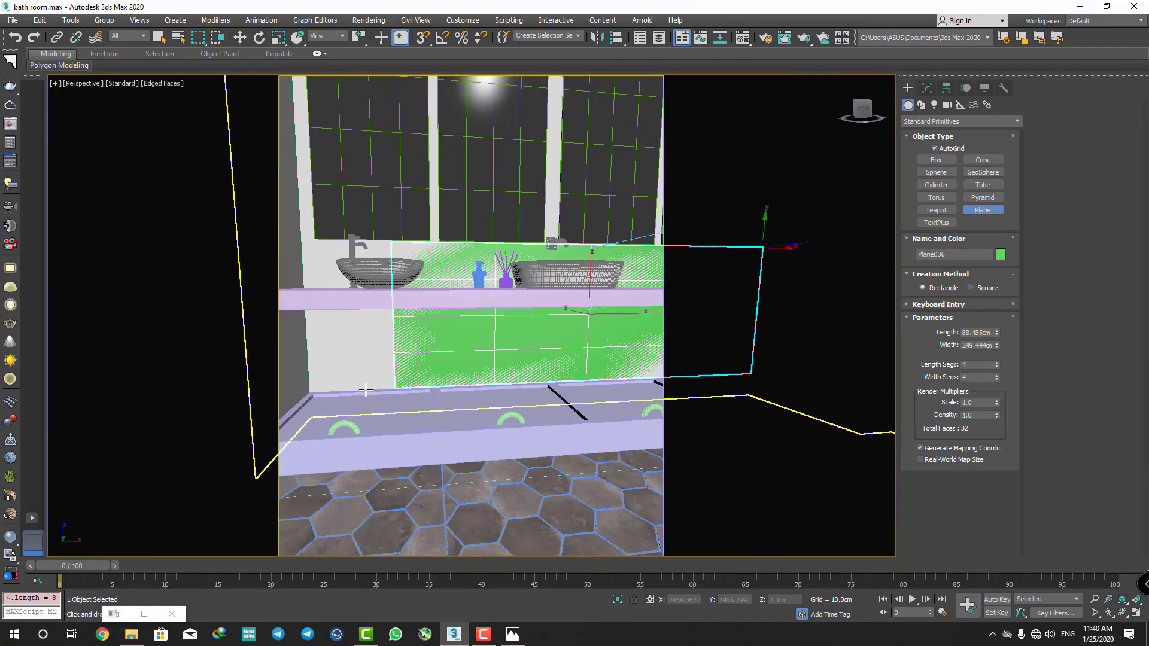
{"action": "left_click_drag", "start_coordinate": [518, 376], "coordinate": [311, 392]}
{"action": "middle_click_drag", "start_coordinate": [310, 392], "coordinate": [359, 371], "text": "alt"}
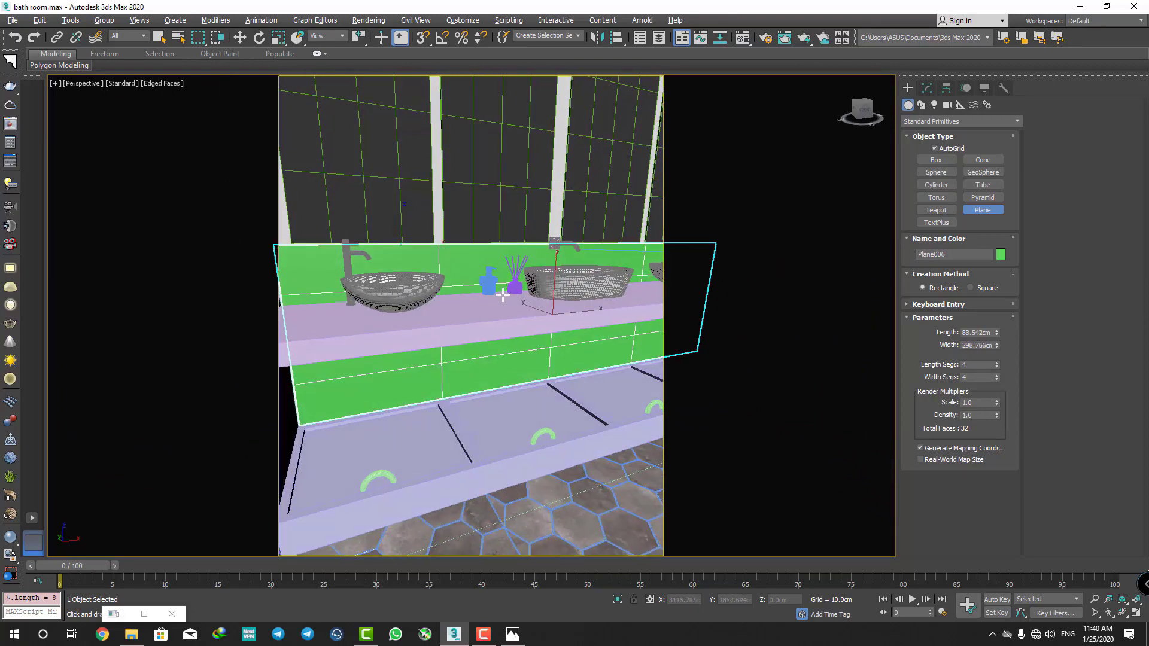
{"action": "left_click", "coordinate": [927, 88]}
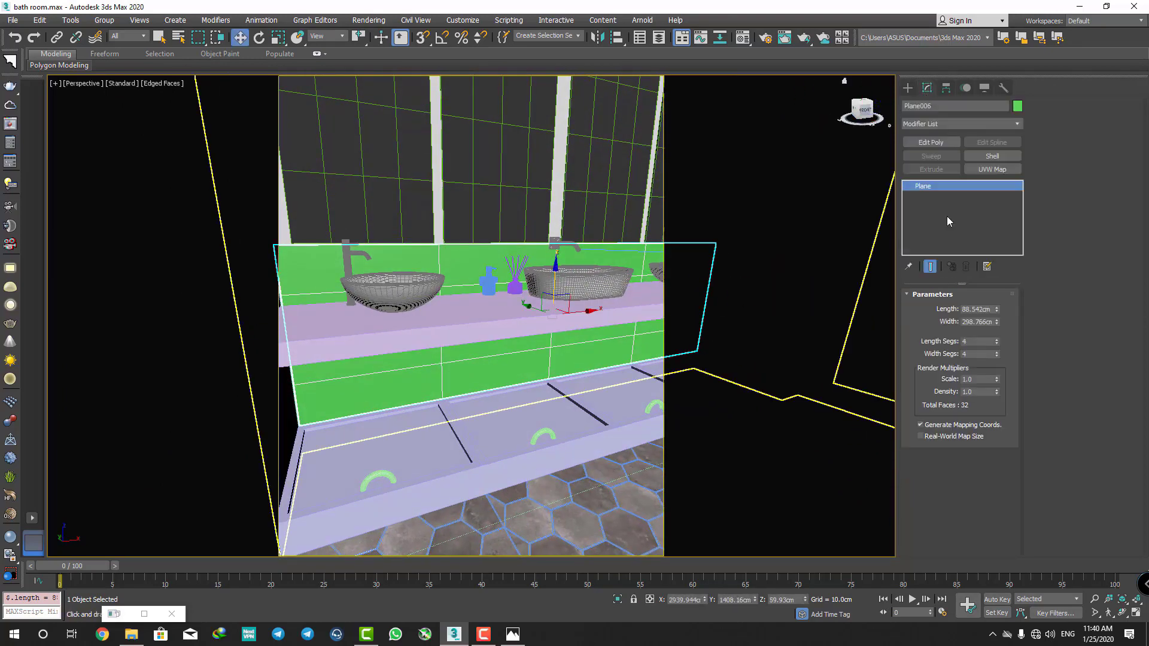
- Add a 1 cm Shell modifier to Plane006 and lower it slightly along Z
{"action": "left_click", "coordinate": [994, 158]}
{"action": "middle_click_drag", "start_coordinate": [431, 347], "coordinate": [397, 362], "text": "alt"}
{"action": "scroll", "coordinate": [400, 328], "scroll_direction": "up", "scroll_amount": 4}
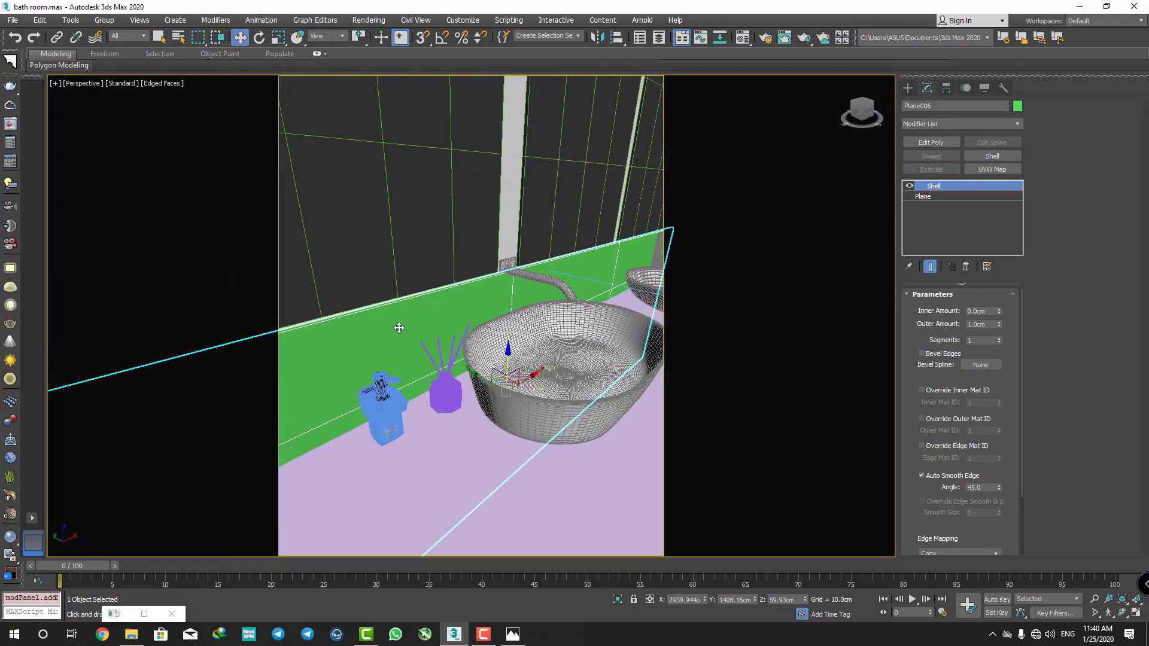
{"action": "scroll", "coordinate": [399, 328], "scroll_direction": "up", "scroll_amount": 3}
{"action": "middle_click_drag", "start_coordinate": [419, 312], "coordinate": [455, 288], "text": "alt"}
{"action": "left_click_drag", "start_coordinate": [462, 400], "coordinate": [467, 413]}
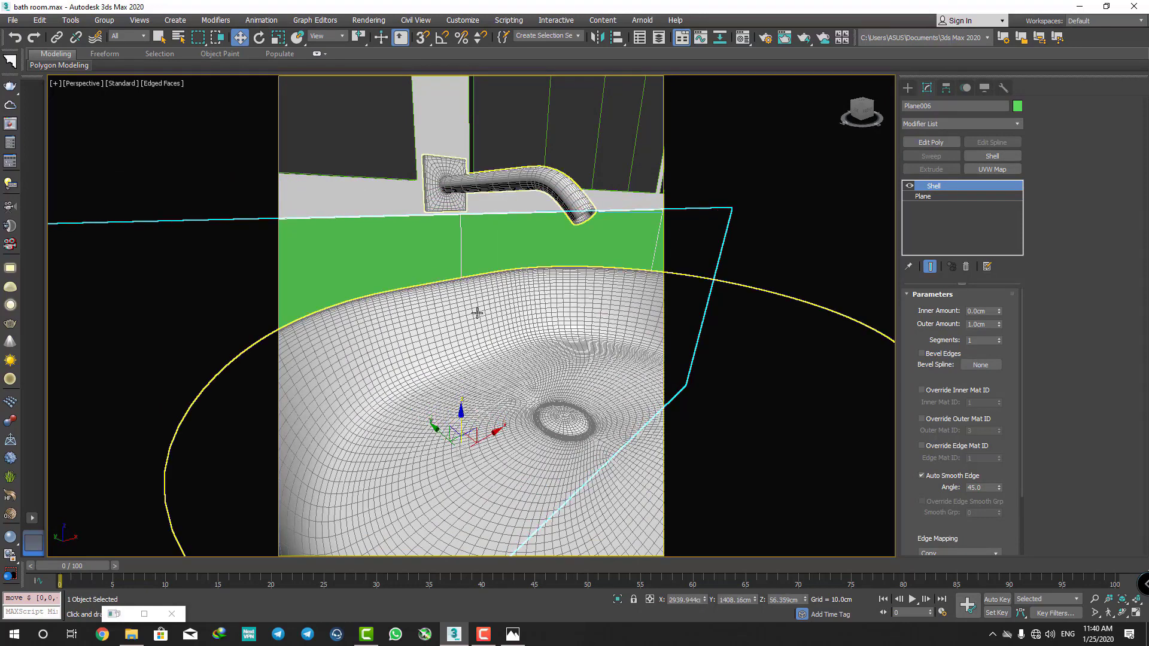
{"action": "scroll", "coordinate": [477, 313], "scroll_direction": "down", "scroll_amount": 4}
{"action": "scroll", "coordinate": [477, 313], "scroll_direction": "down", "scroll_amount": 2}
{"action": "scroll", "coordinate": [477, 313], "scroll_direction": "down", "scroll_amount": 2}
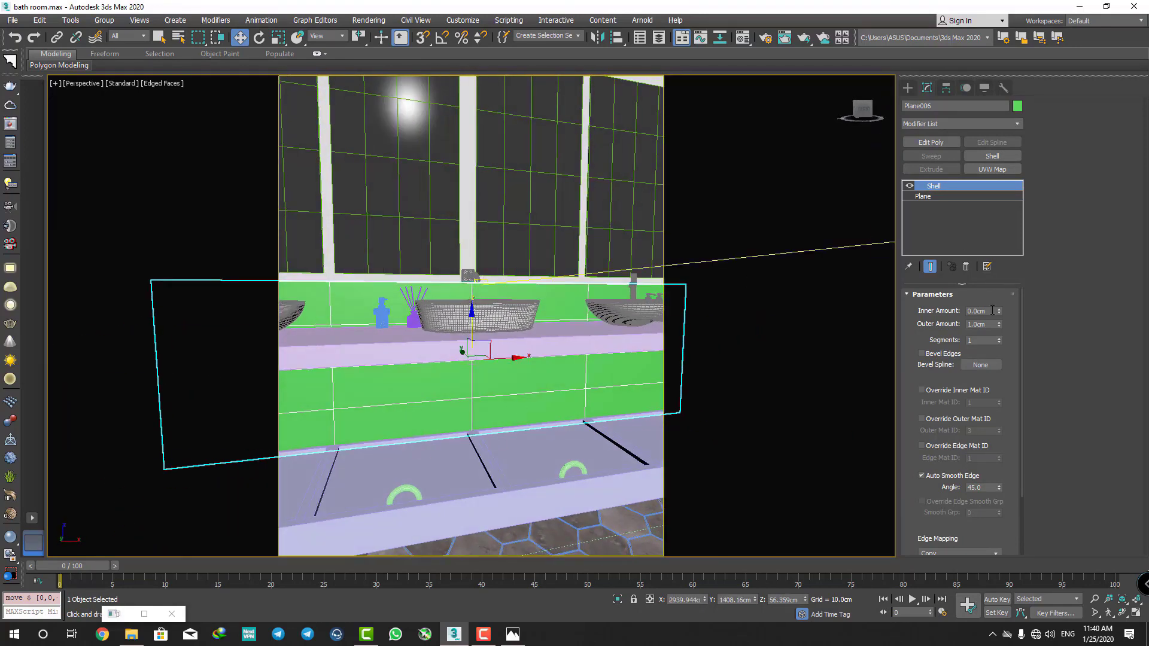
- Resize the plane to about 82.344 × 295.779 cm and nudge it up behind the basins
{"action": "left_click", "coordinate": [945, 195]}
{"action": "left_click_drag", "start_coordinate": [997, 322], "coordinate": [997, 317]}
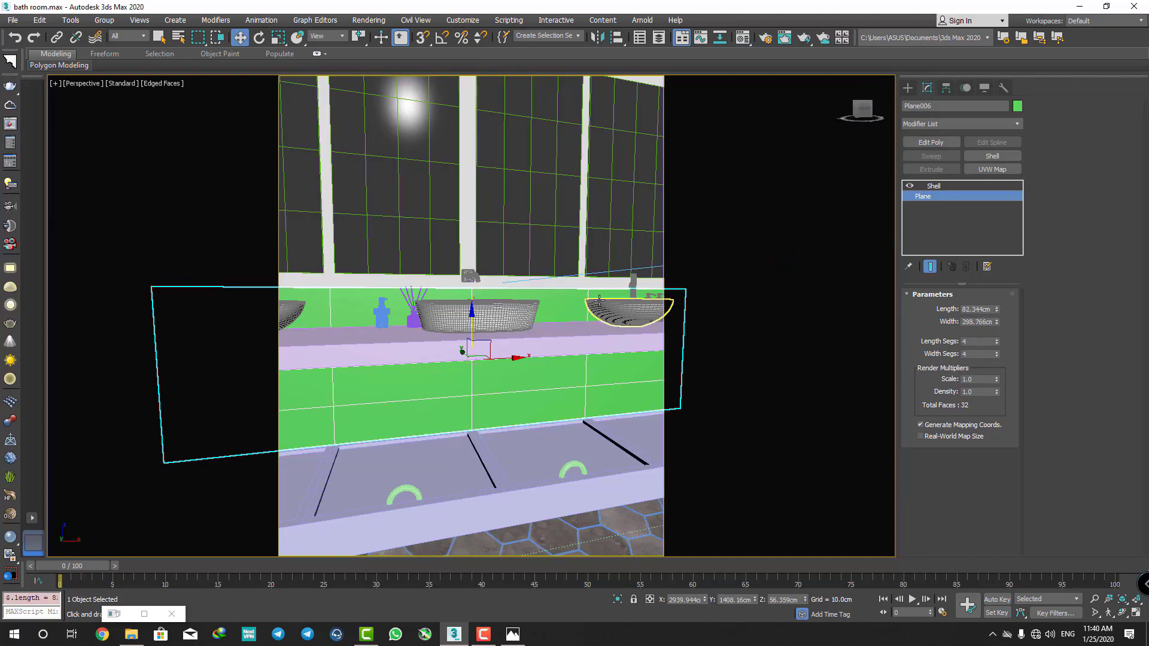
{"action": "middle_click_drag", "start_coordinate": [578, 282], "coordinate": [558, 273], "text": "alt"}
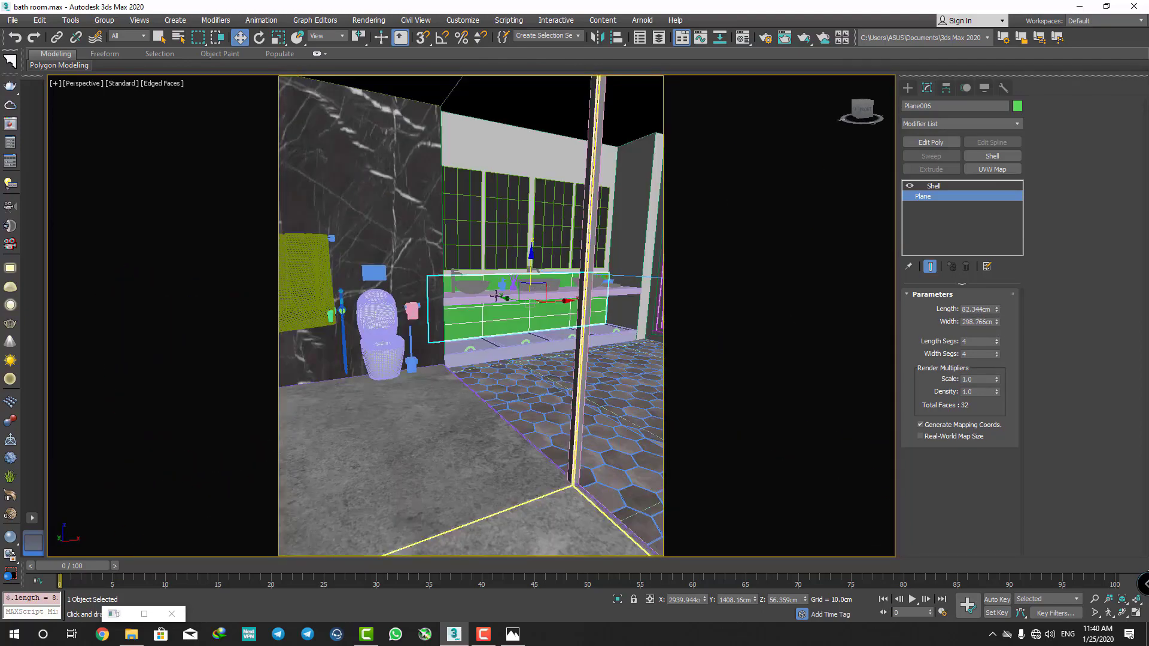
{"action": "scroll", "coordinate": [559, 273], "scroll_direction": "up", "scroll_amount": 5}
{"action": "scroll", "coordinate": [525, 324], "scroll_direction": "up", "scroll_amount": 4}
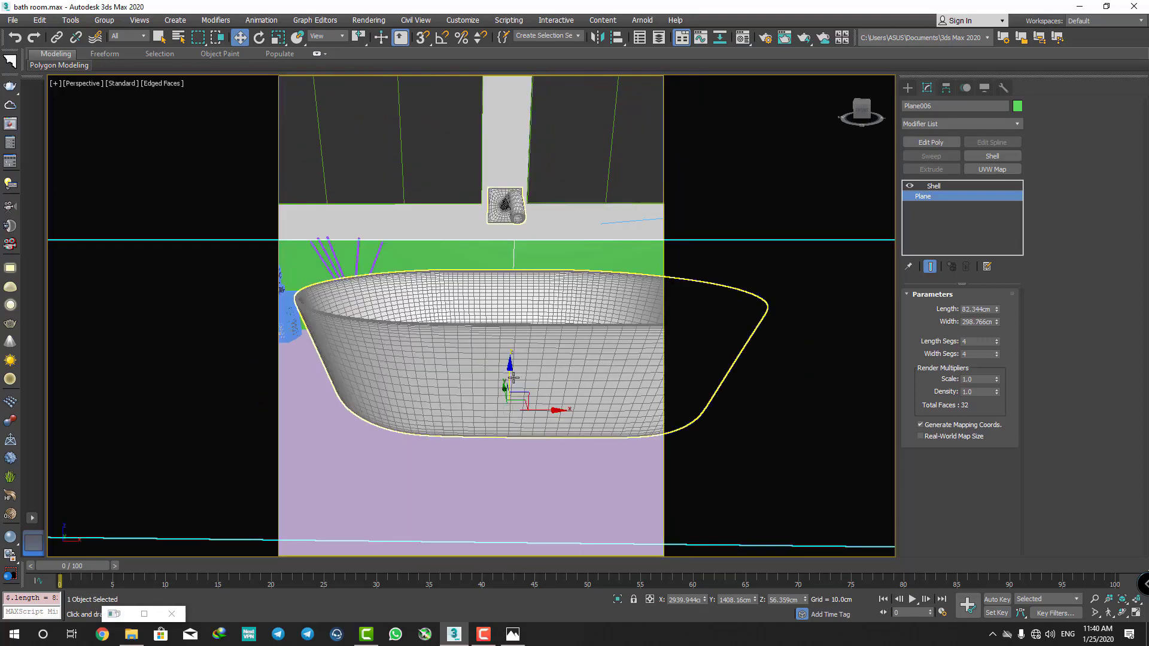
{"action": "left_click_drag", "start_coordinate": [512, 374], "coordinate": [499, 366]}
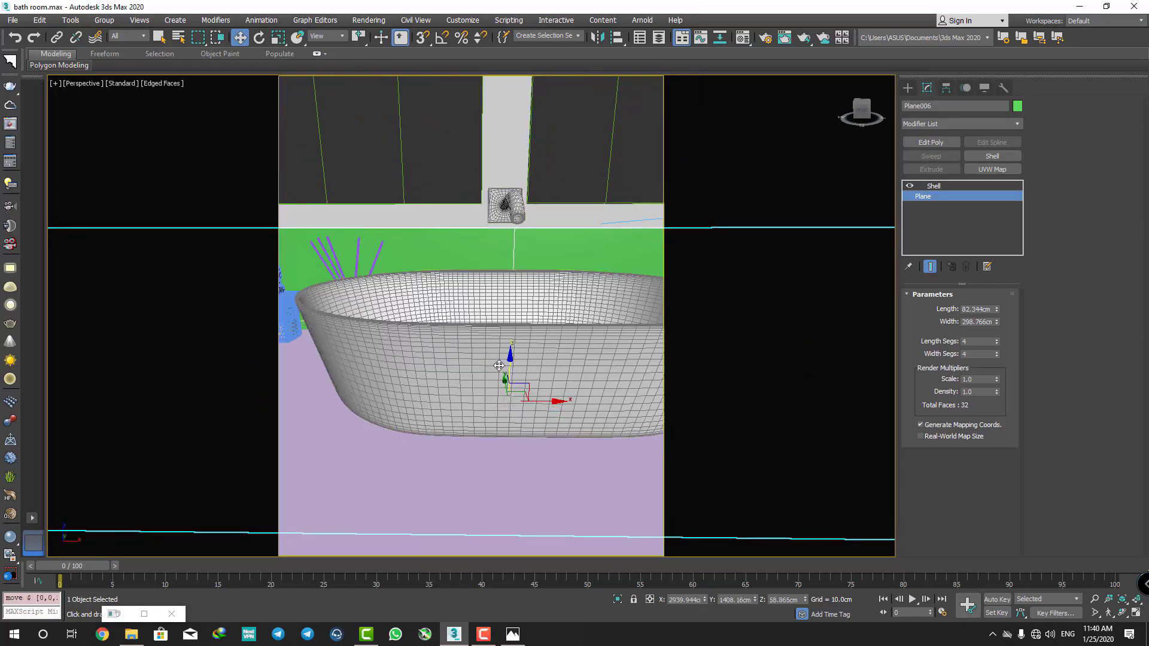
{"action": "scroll", "coordinate": [500, 365], "scroll_direction": "down", "scroll_amount": 5}
{"action": "scroll", "coordinate": [521, 276], "scroll_direction": "down", "scroll_amount": 2}
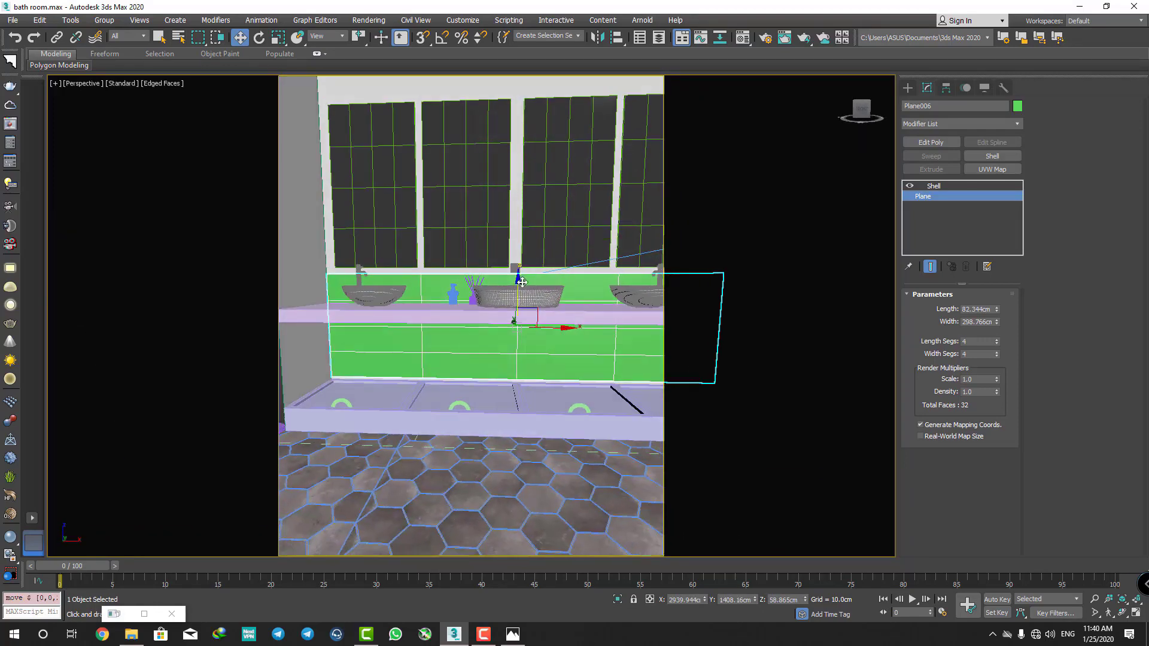
{"action": "left_click_drag", "start_coordinate": [997, 326], "coordinate": [997, 331]}
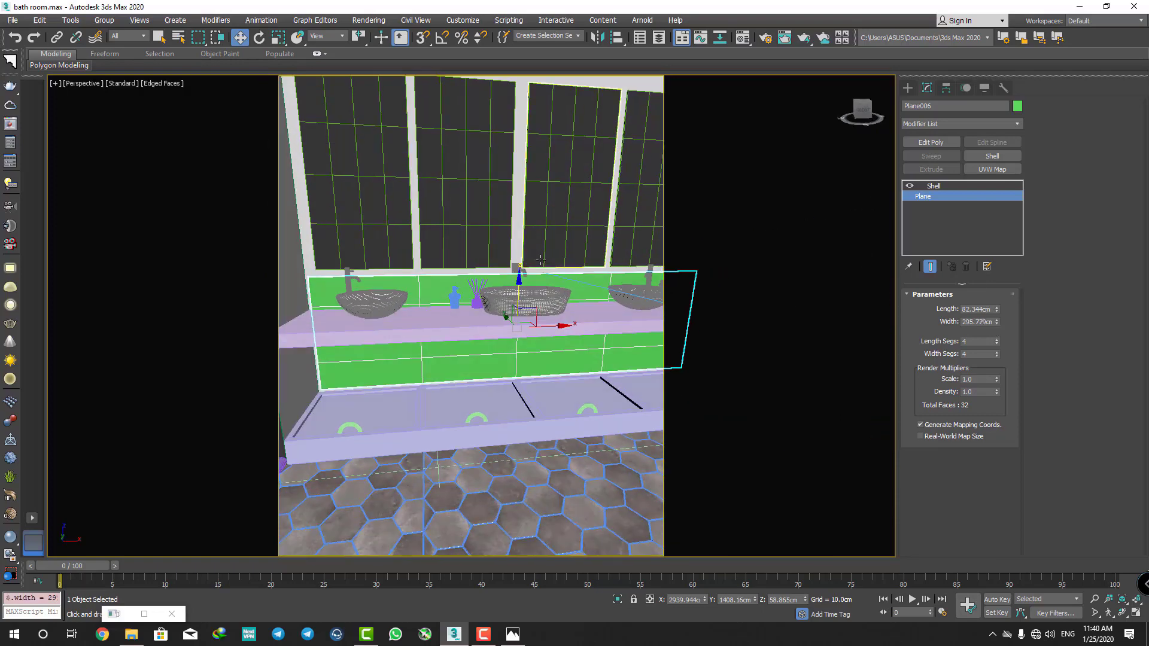
{"action": "middle_click_drag", "start_coordinate": [557, 431], "coordinate": [502, 437], "text": "alt"}
- Turn an empty Material Editor slot into a VRayMtl named 'stone' and bring up the sang marble folder
{"action": "left_click", "coordinate": [483, 634]}
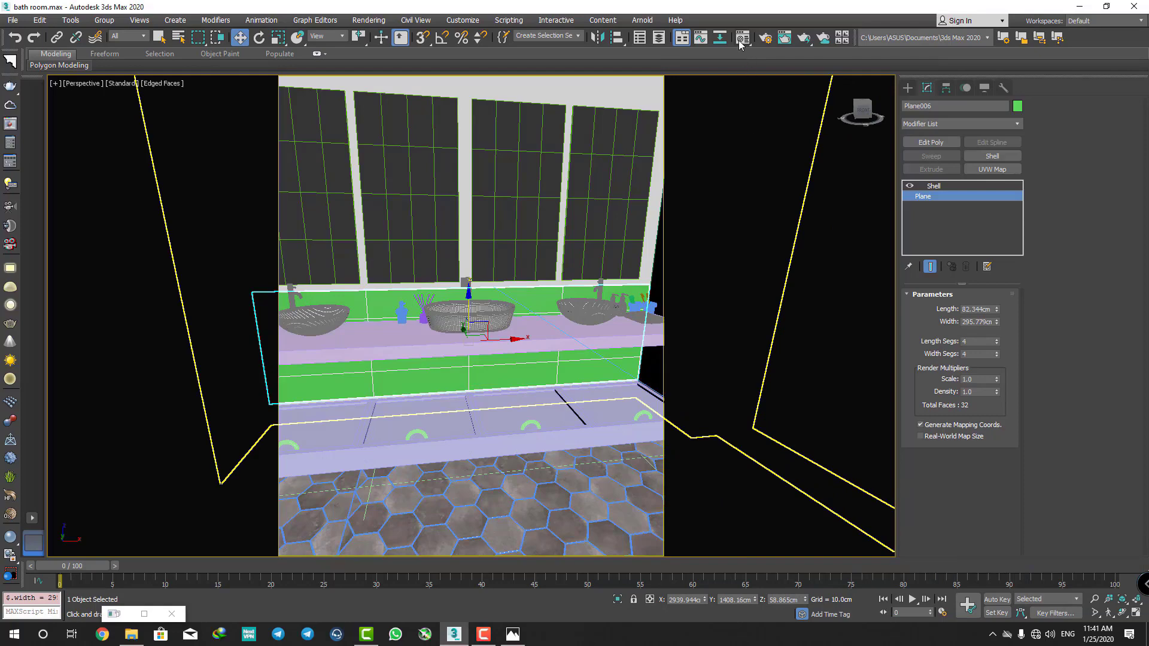
{"action": "key", "text": "m"}
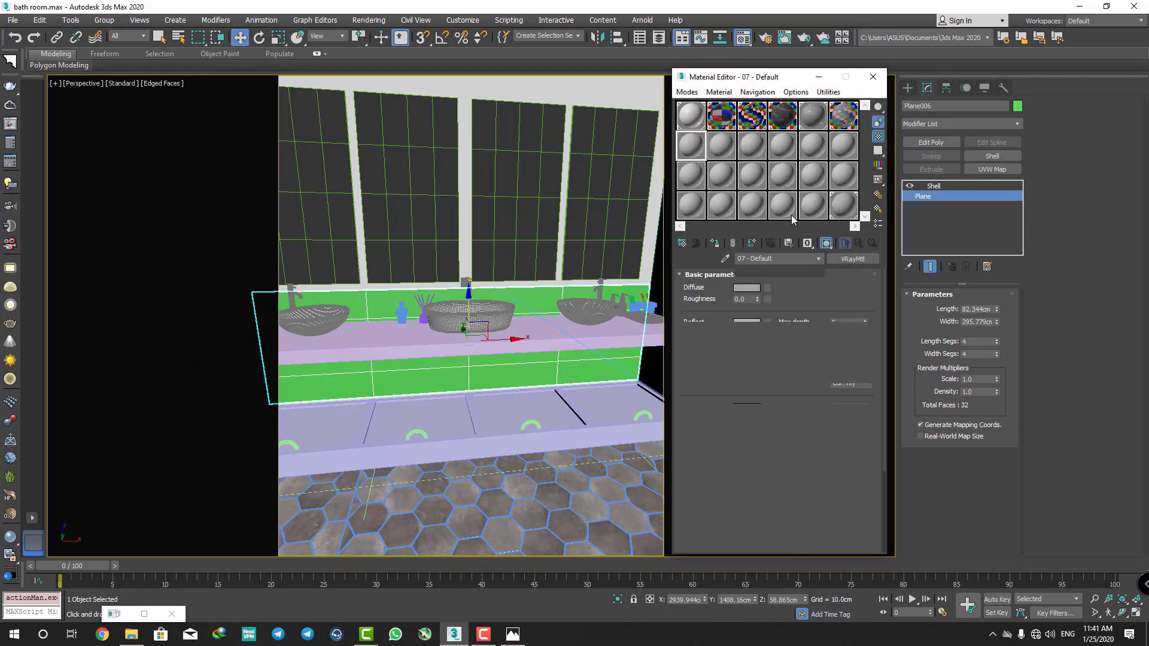
{"action": "left_click", "coordinate": [851, 263]}
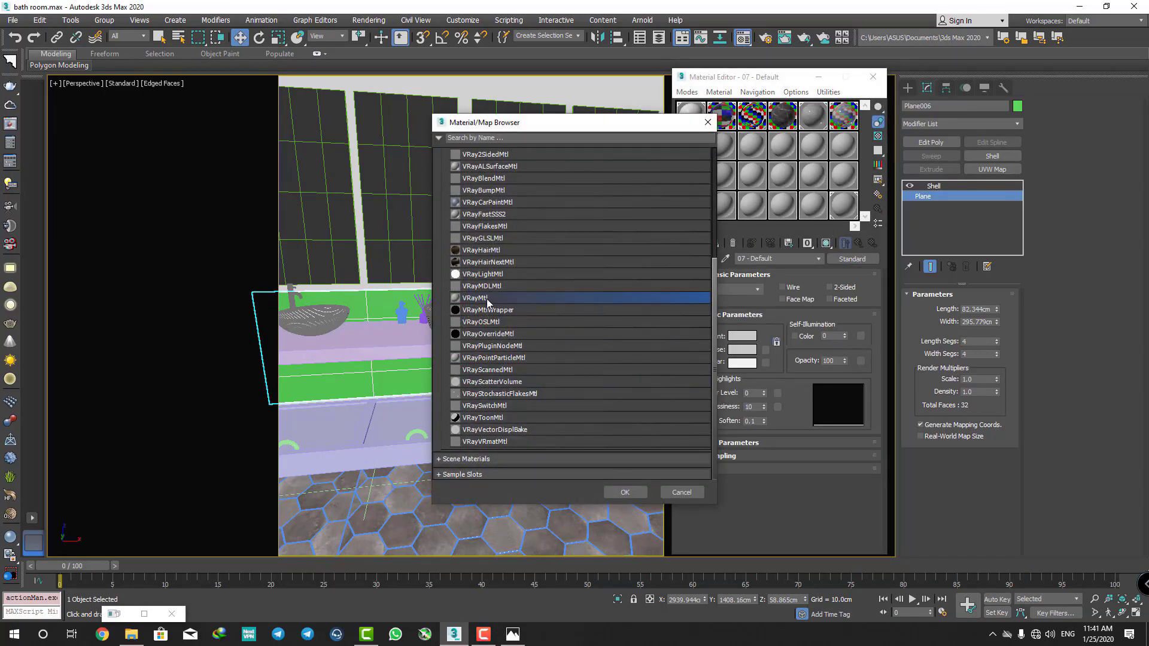
{"action": "double_click", "coordinate": [491, 304]}
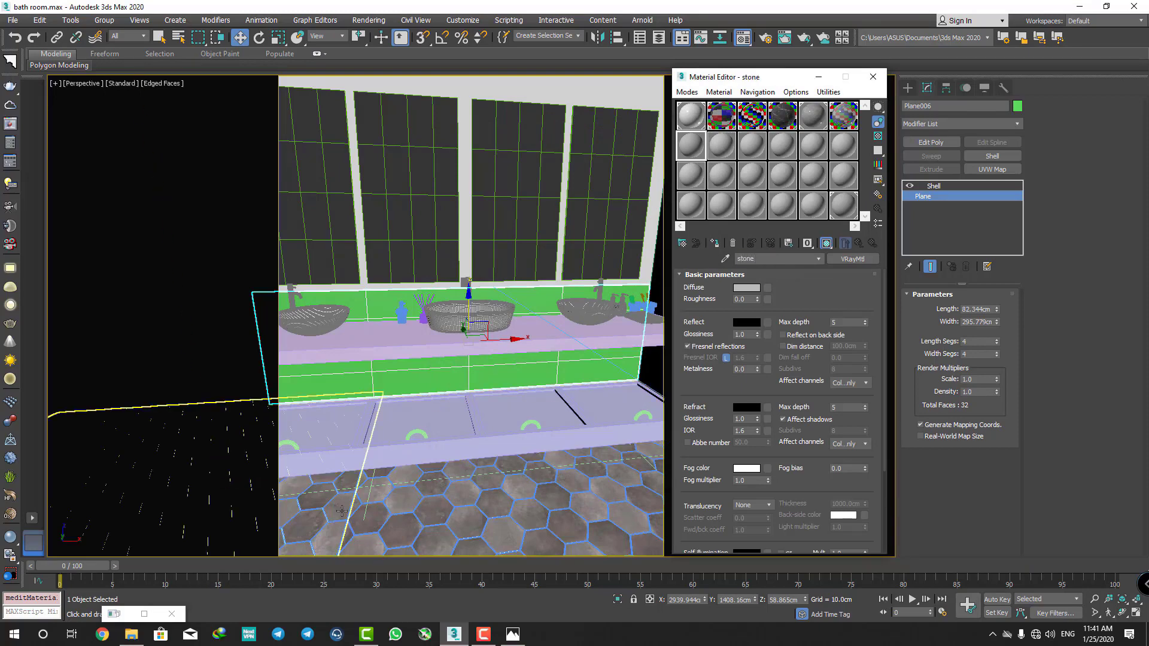
{"action": "left_click", "coordinate": [146, 629]}
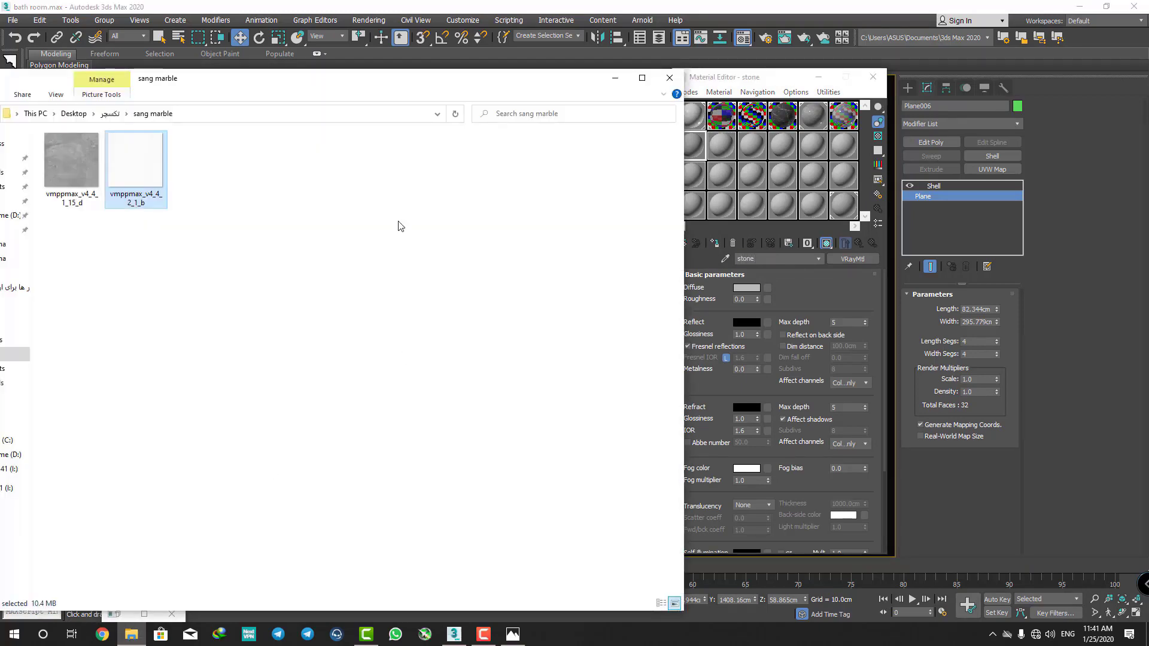
- Browse the 01.Mattrial, STONE and bricks - L texture folders
{"action": "left_click", "coordinate": [81, 113]}
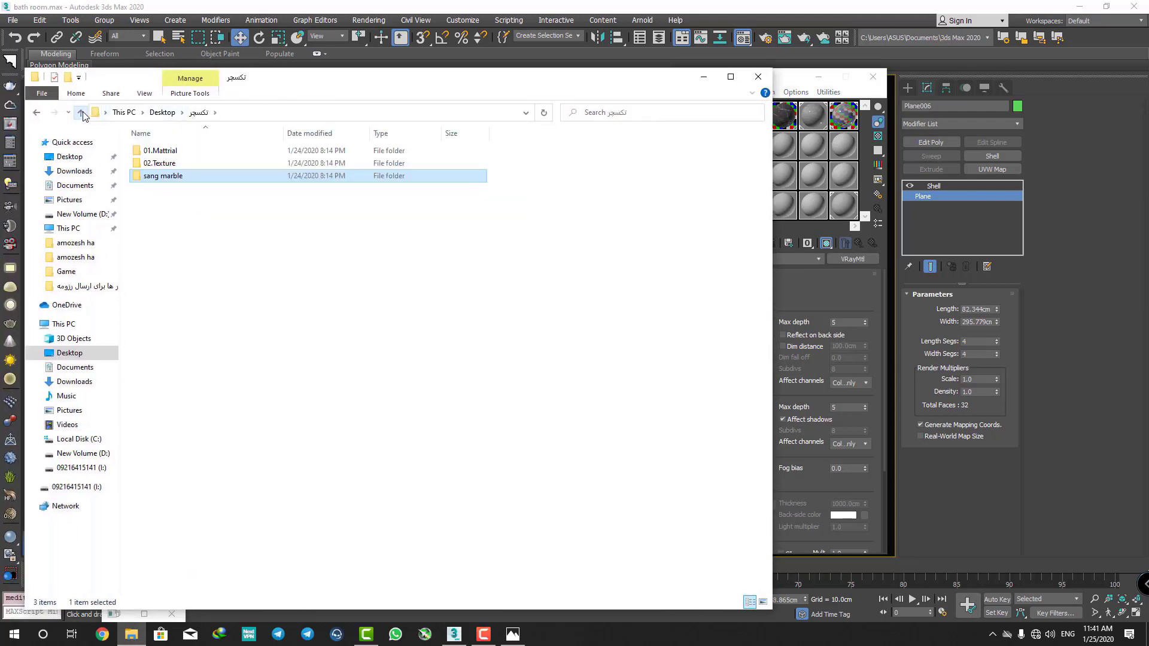
{"action": "double_click", "coordinate": [163, 148]}
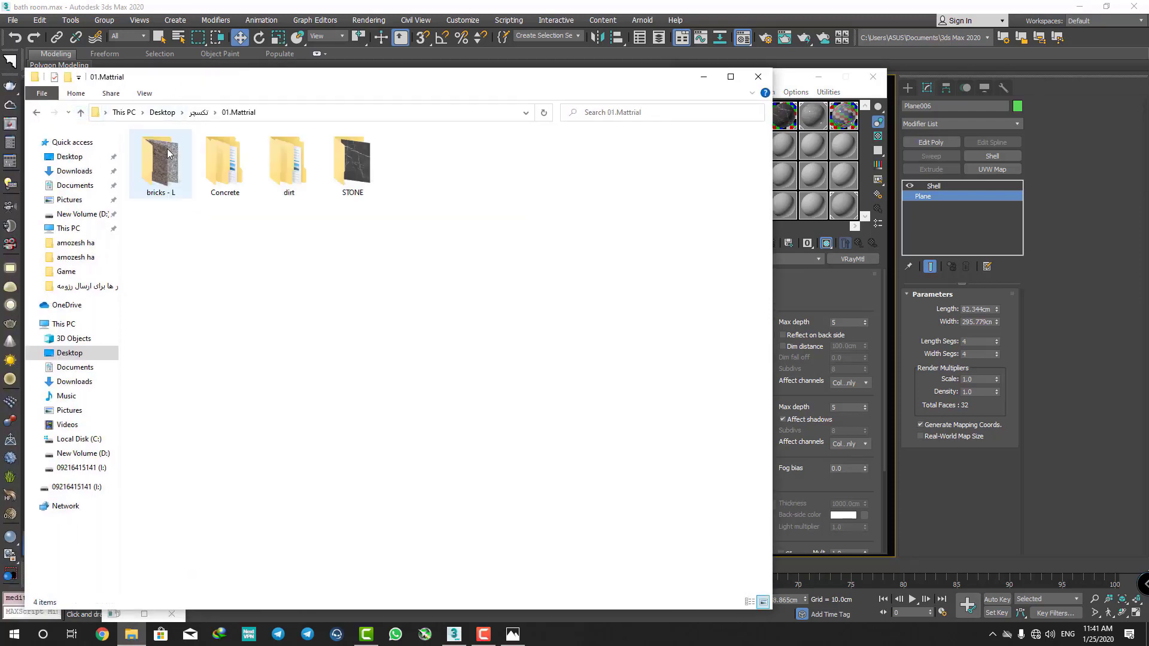
{"action": "double_click", "coordinate": [352, 174]}
{"action": "left_click", "coordinate": [80, 112]}
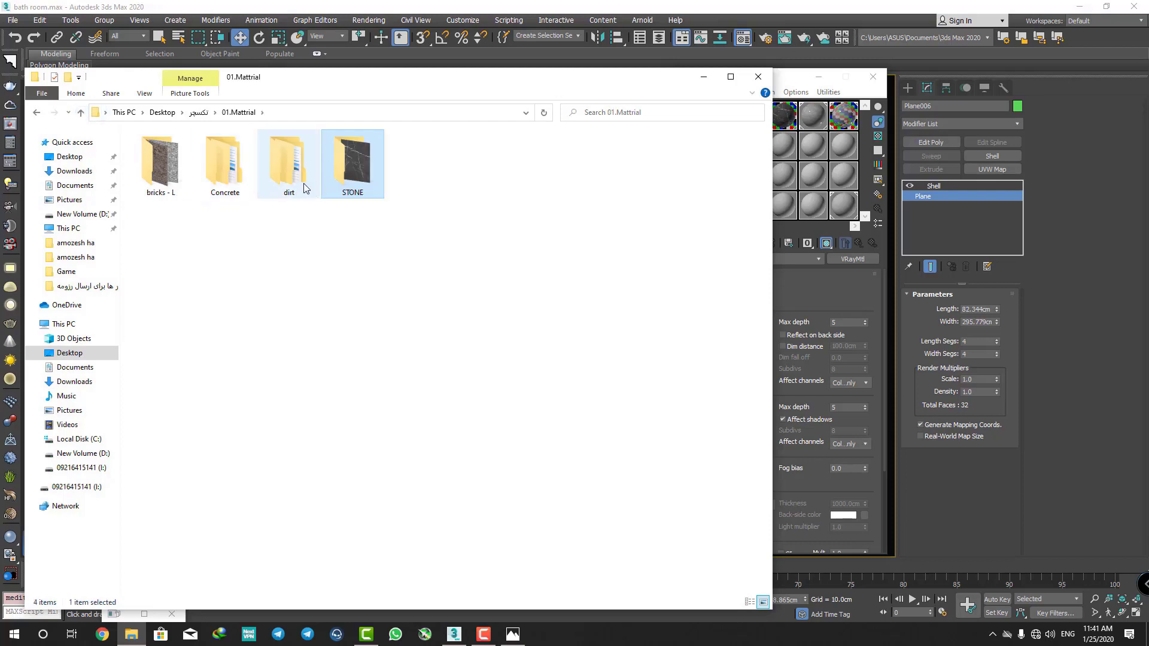
{"action": "double_click", "coordinate": [136, 162]}
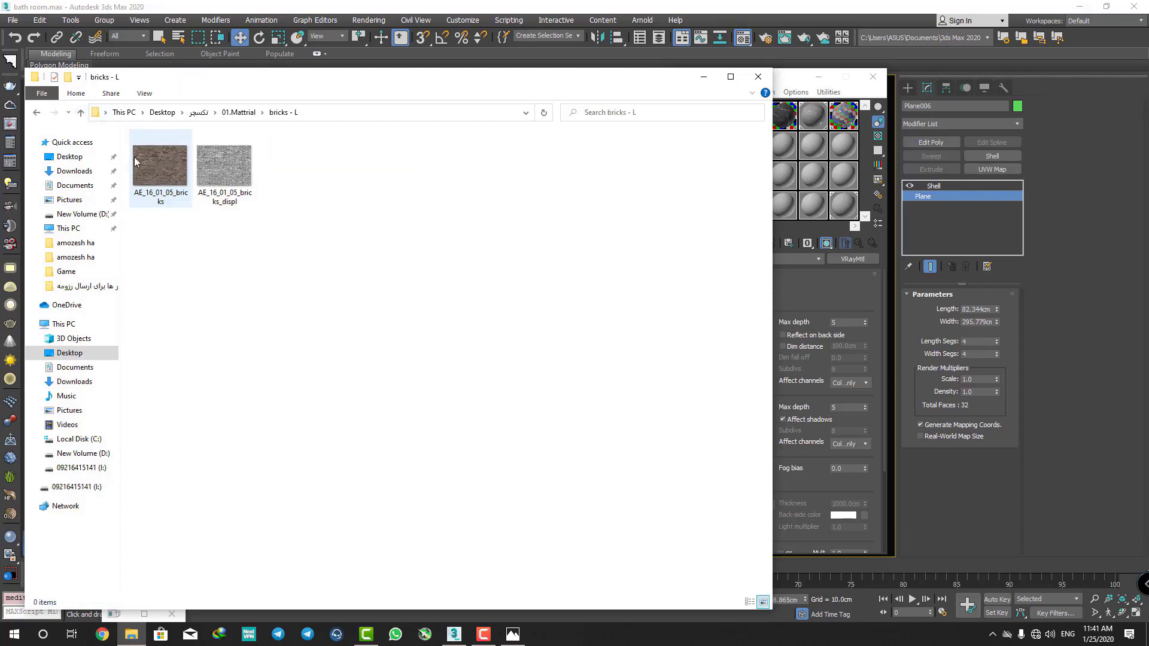
{"action": "double_click", "coordinate": [81, 113]}
- Open 02.Texture › Marble and drag mar004c onto the stone material's Diffuse slot
{"action": "double_click", "coordinate": [161, 165]}
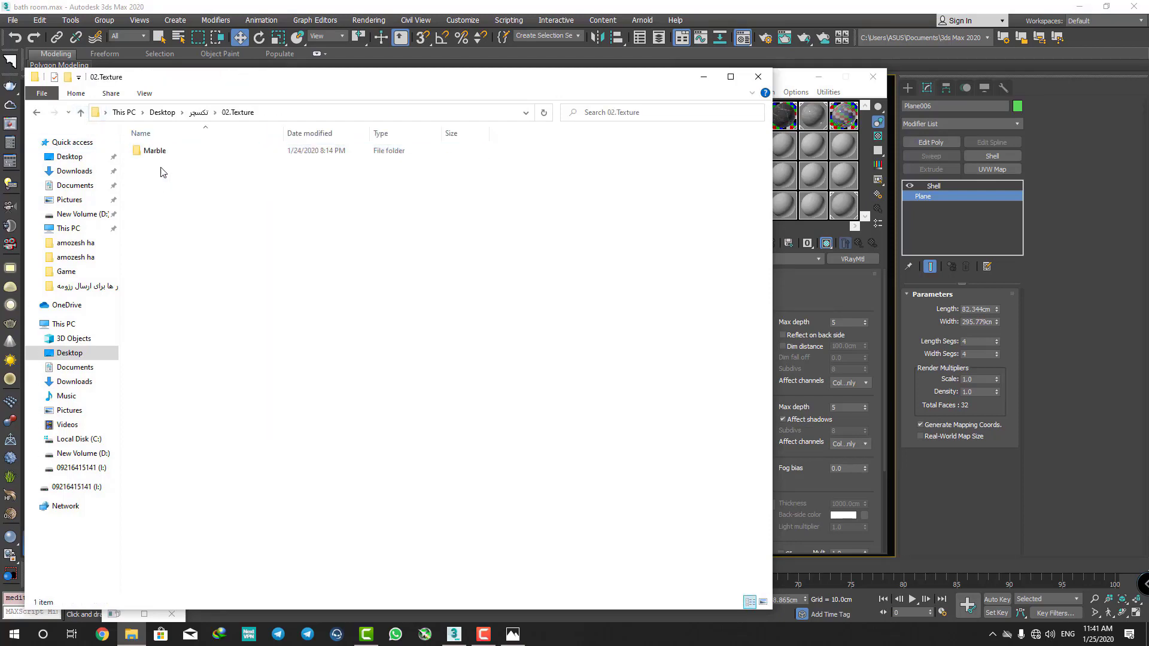
{"action": "double_click", "coordinate": [157, 153]}
{"action": "left_click_drag", "start_coordinate": [299, 78], "coordinate": [217, 82]}
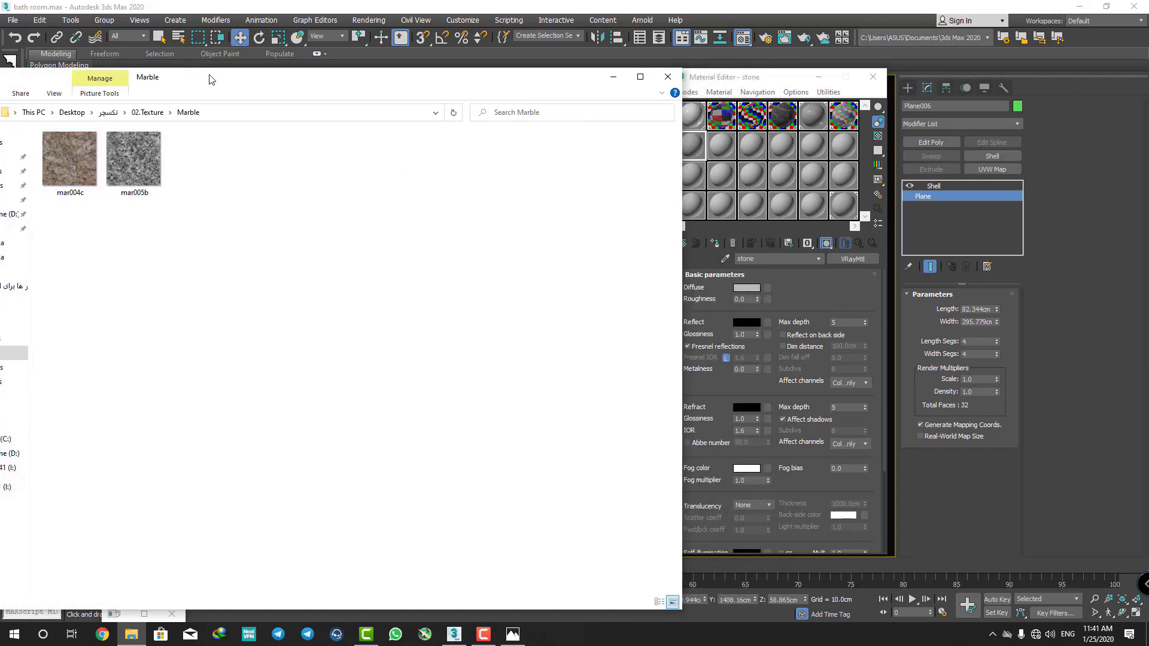
{"action": "left_click_drag", "start_coordinate": [97, 173], "coordinate": [767, 286]}
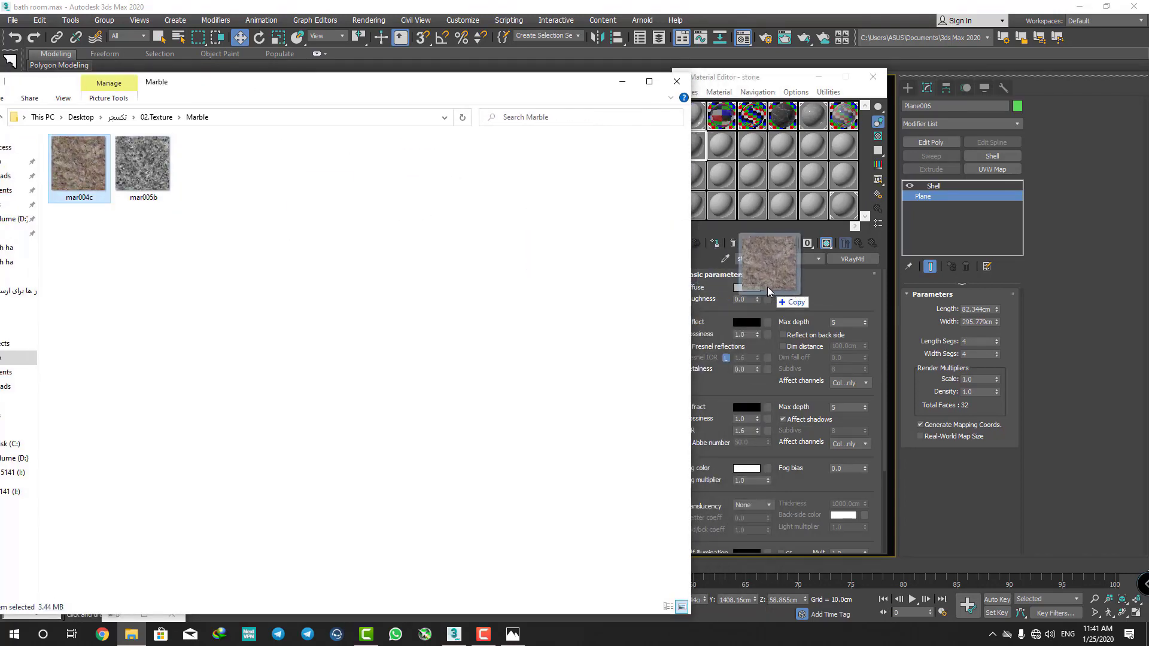
- Set the stone material's Reflect colour to grey 50 with 0.88 glossiness
{"action": "left_click", "coordinate": [746, 323]}
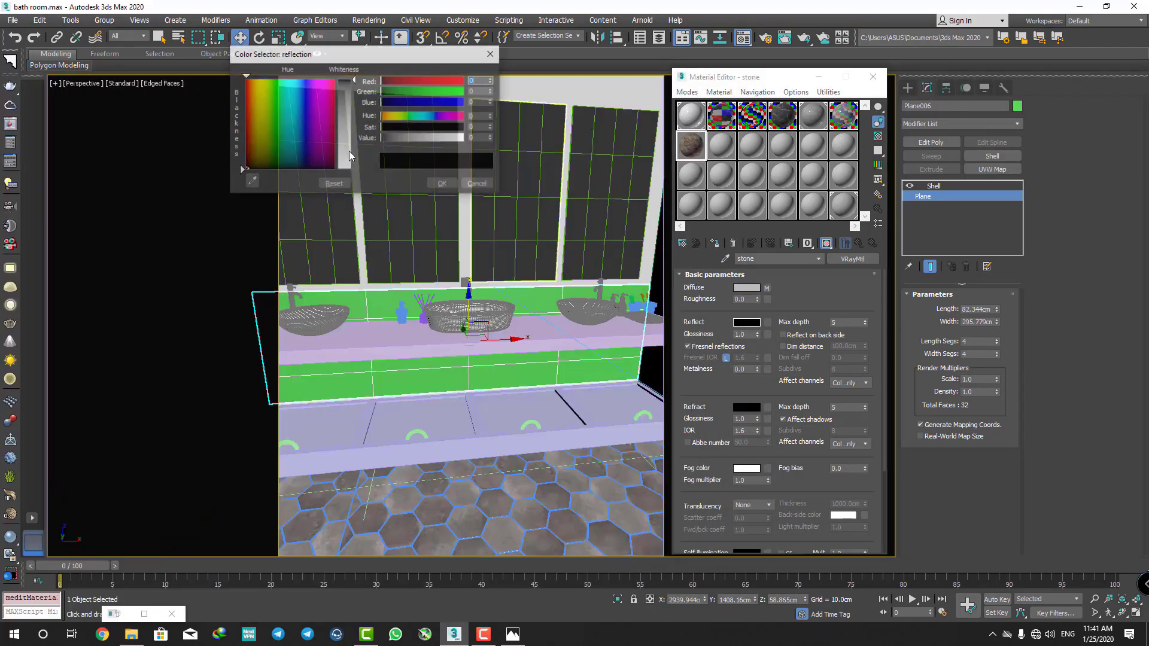
{"action": "left_click", "coordinate": [347, 95]}
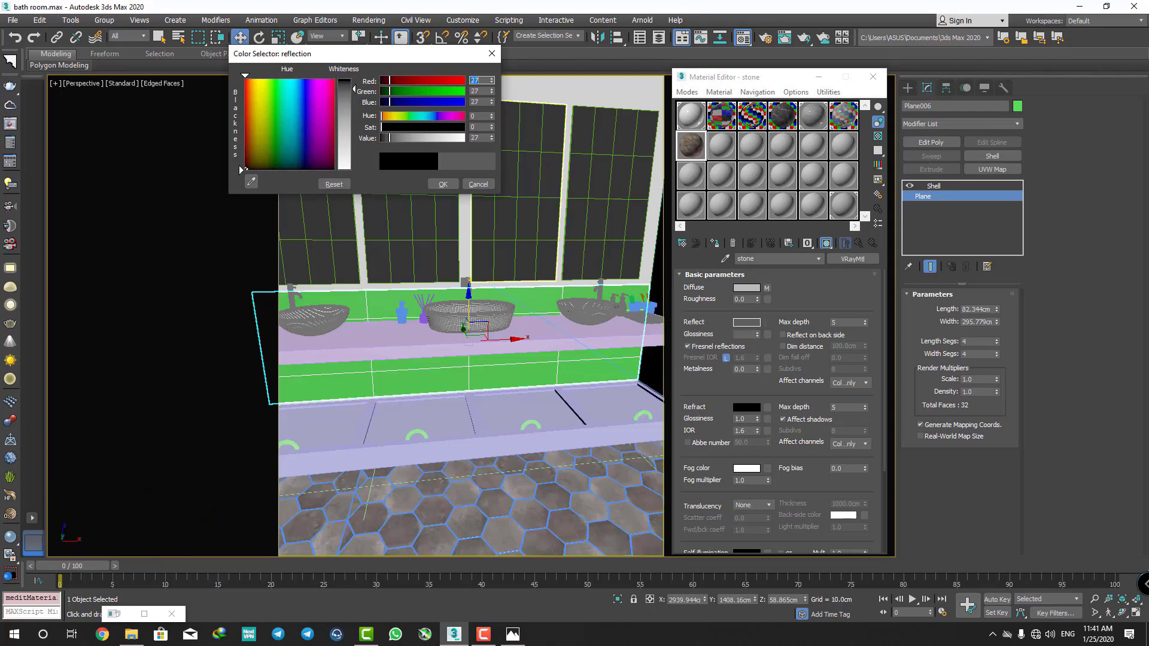
{"action": "left_click", "coordinate": [465, 184]}
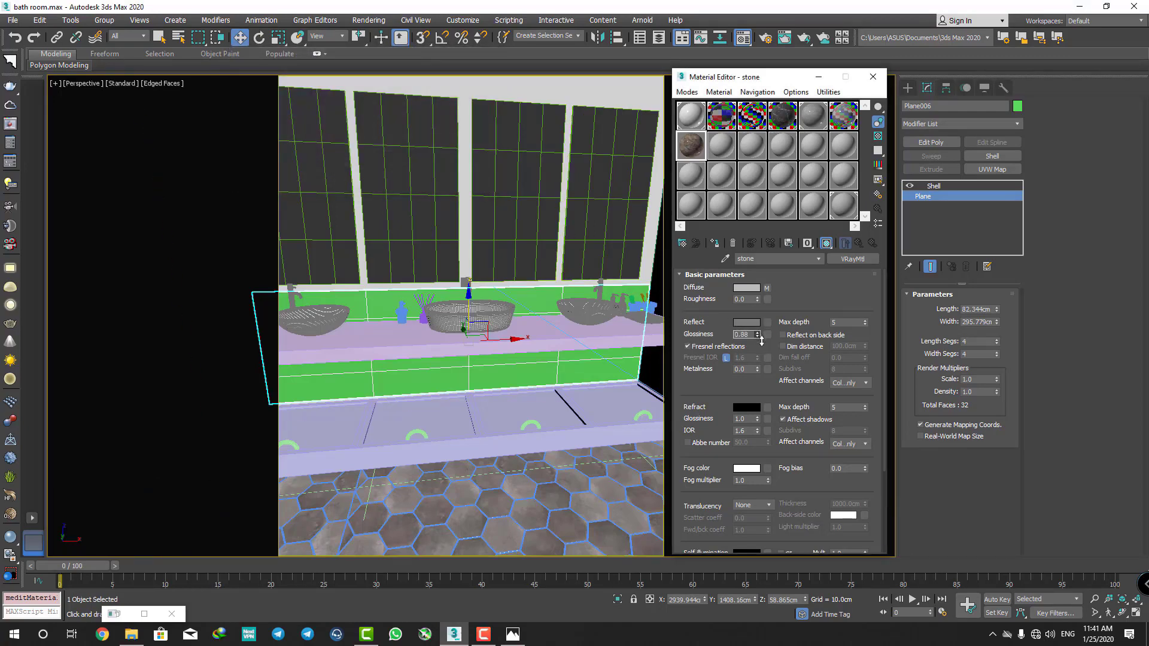
{"action": "left_click", "coordinate": [131, 634]}
{"action": "left_click", "coordinate": [702, 425]}
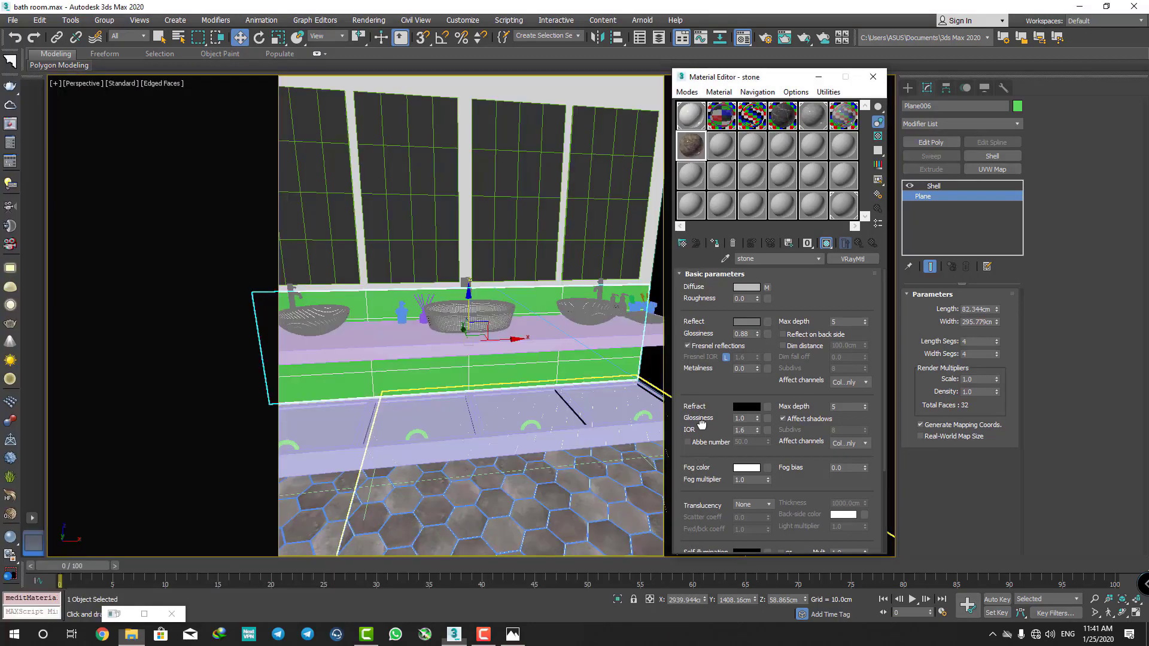
{"action": "scroll", "coordinate": [709, 549], "scroll_direction": "down", "scroll_amount": 3}
{"action": "scroll", "coordinate": [703, 548], "scroll_direction": "down", "scroll_amount": 10}
- Add mar005b as a bump map at strength 15 and apply stone to Plane006
{"action": "left_click", "coordinate": [131, 635]}
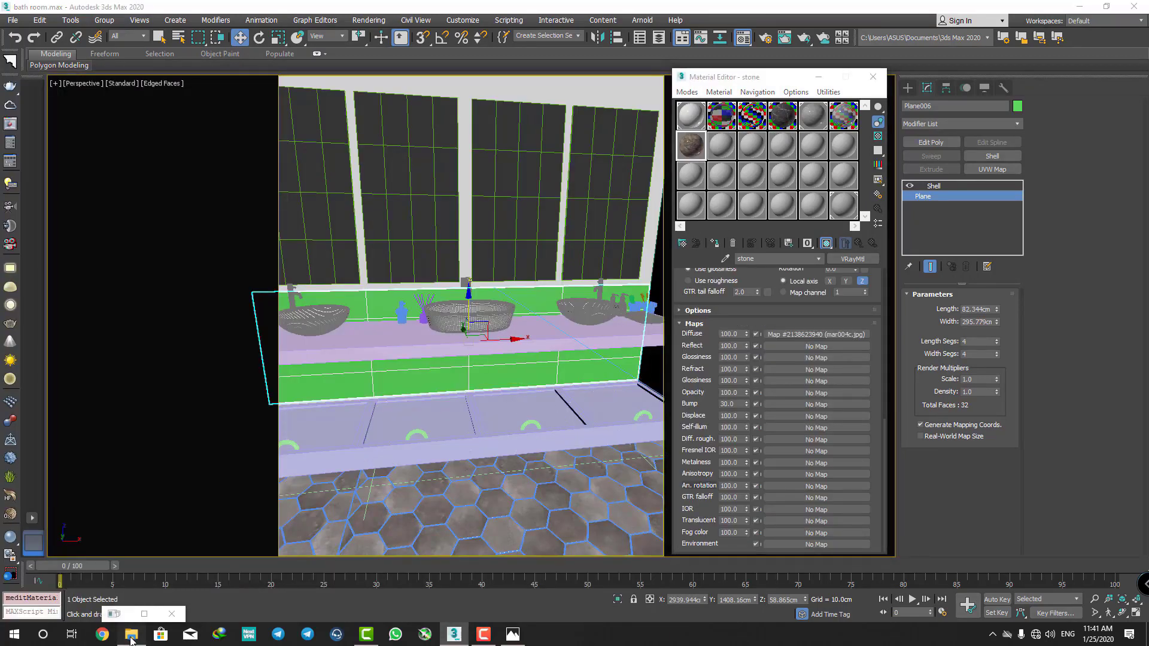
{"action": "left_click_drag", "start_coordinate": [131, 177], "coordinate": [776, 403]}
{"action": "left_click", "coordinate": [732, 405]}
{"action": "type", "text": "15"}
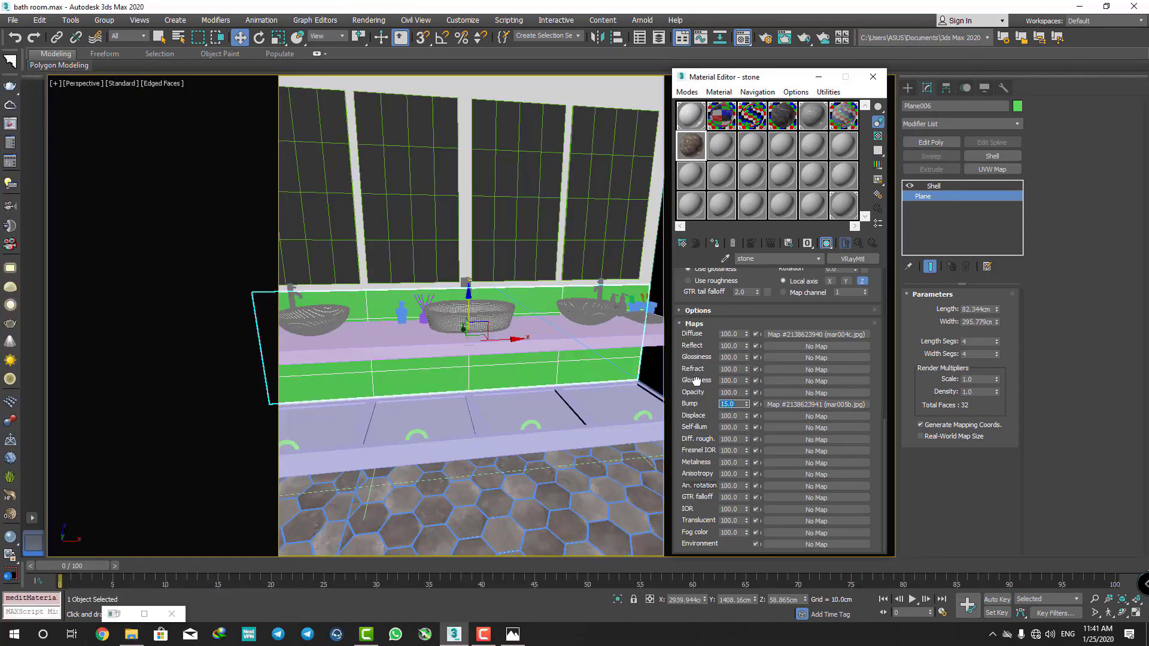
{"action": "scroll", "coordinate": [696, 381], "scroll_direction": "up", "scroll_amount": 3}
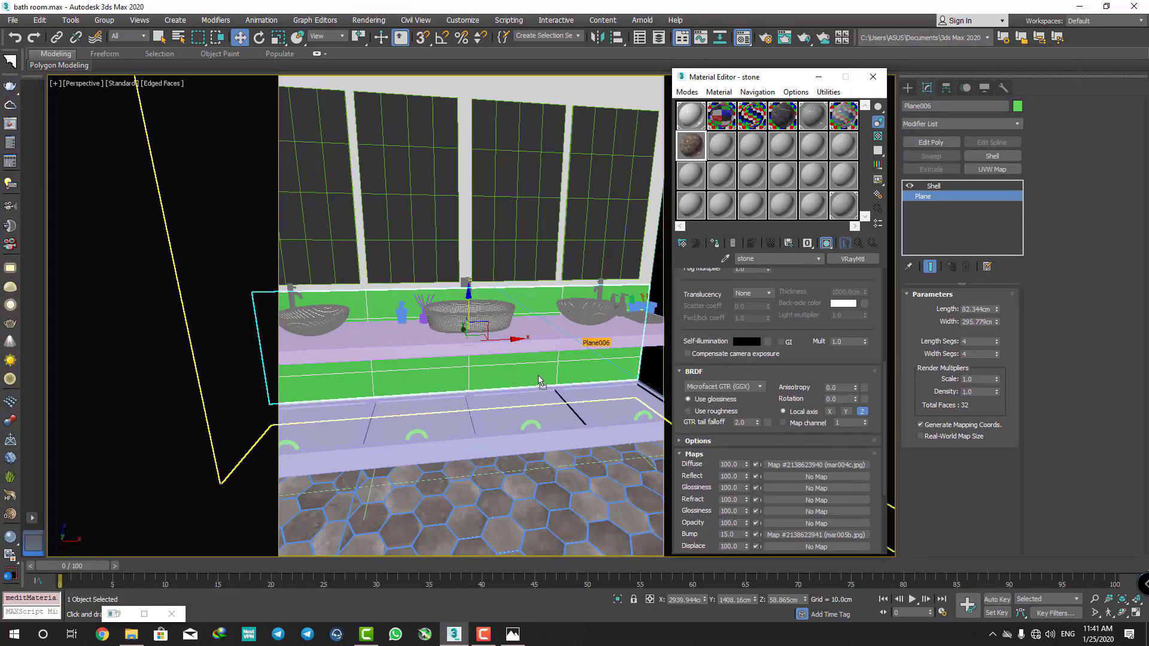
{"action": "left_click_drag", "start_coordinate": [541, 381], "coordinate": [541, 381]}
- Switch Plane006's UVW Map to Box mapping at 100 × 100 × 100 cm
{"action": "left_click", "coordinate": [819, 77]}
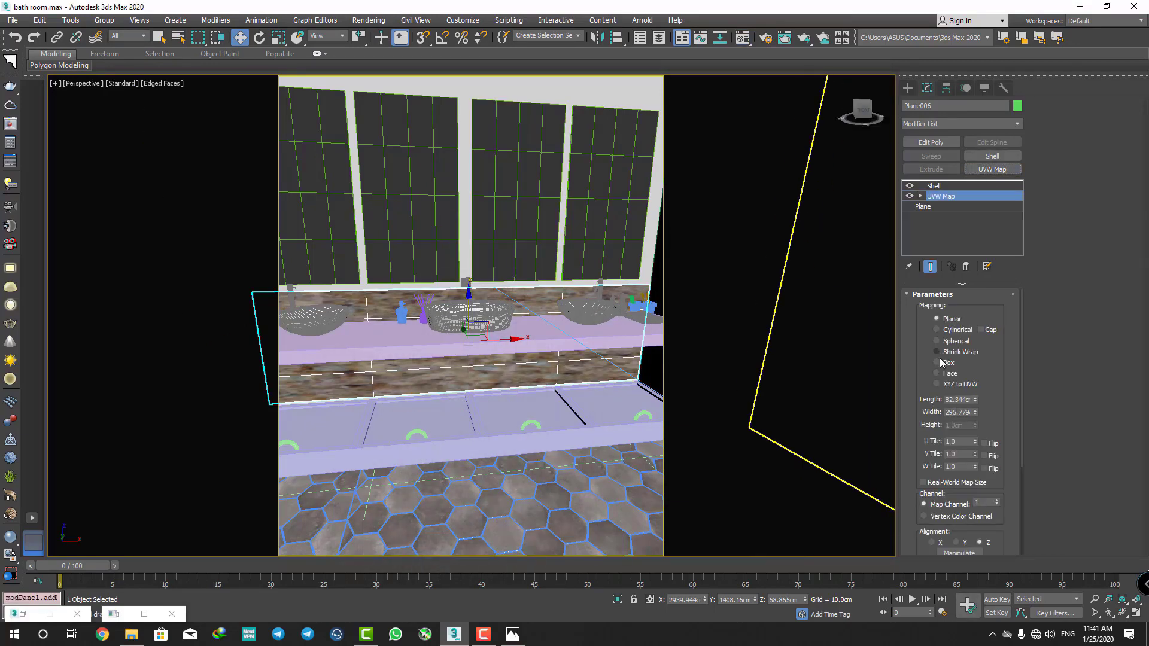
{"action": "left_click", "coordinate": [937, 362]}
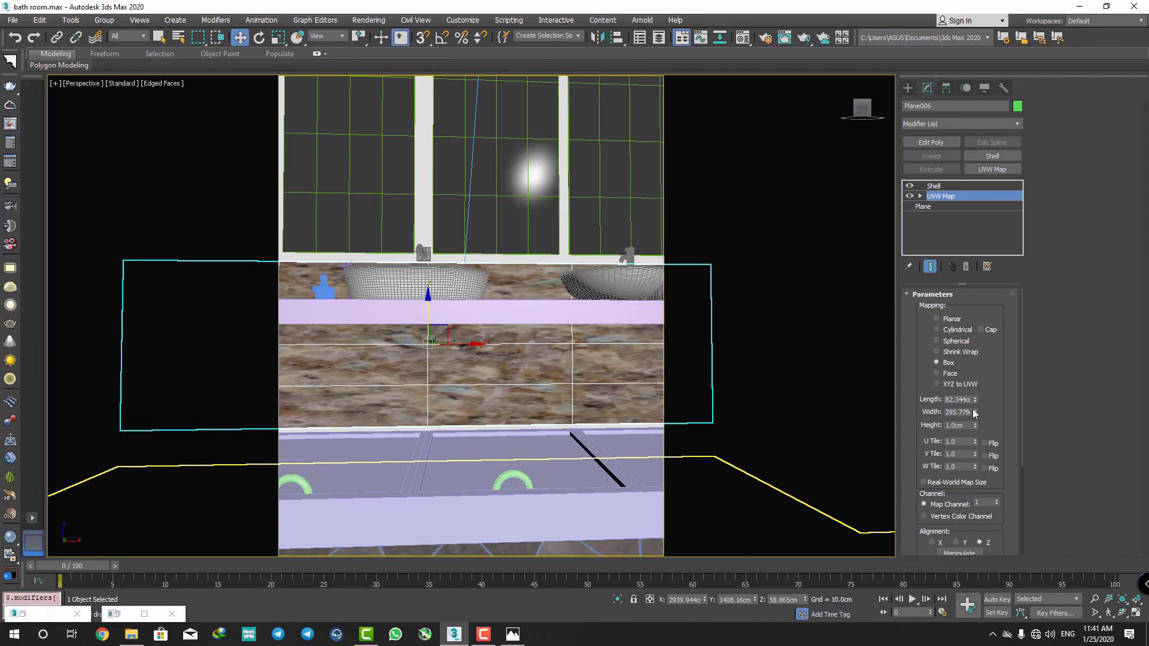
{"action": "left_click_drag", "start_coordinate": [976, 413], "coordinate": [976, 443]}
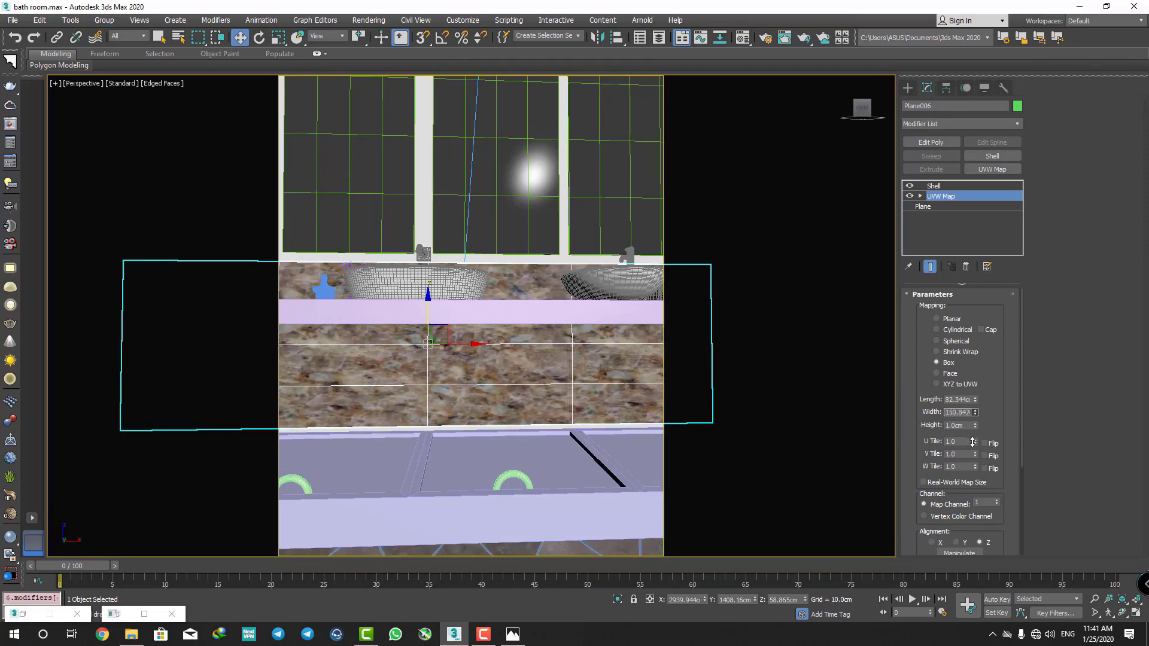
{"action": "middle_click_drag", "start_coordinate": [461, 325], "coordinate": [885, 396], "text": "alt"}
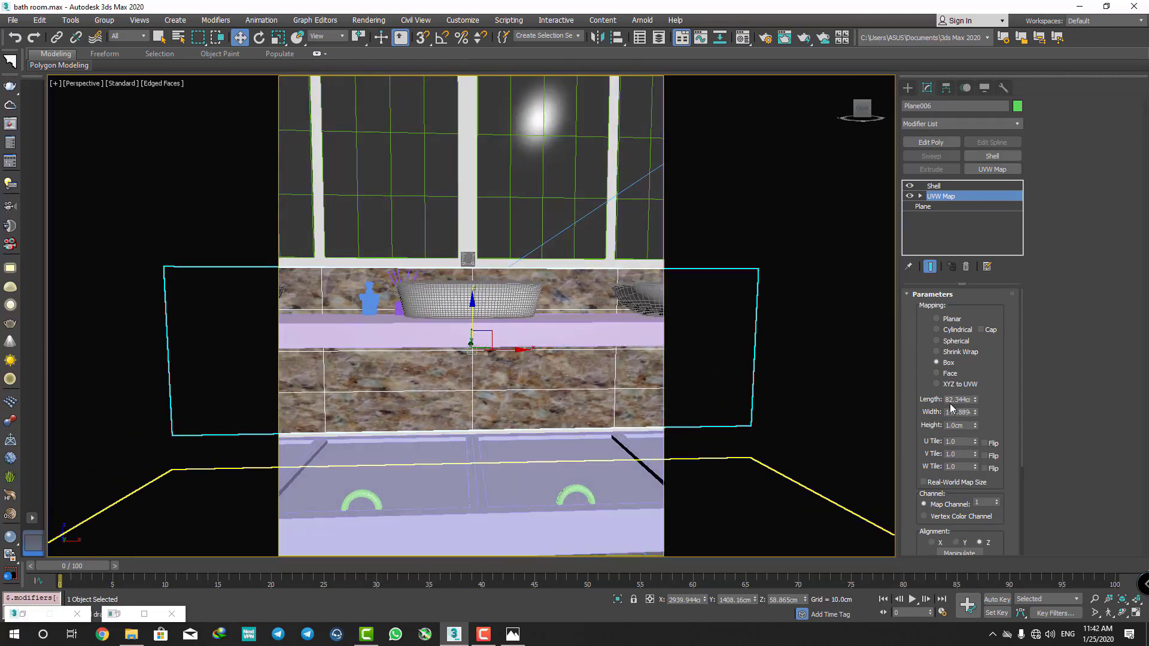
{"action": "key", "text": "Tab"}
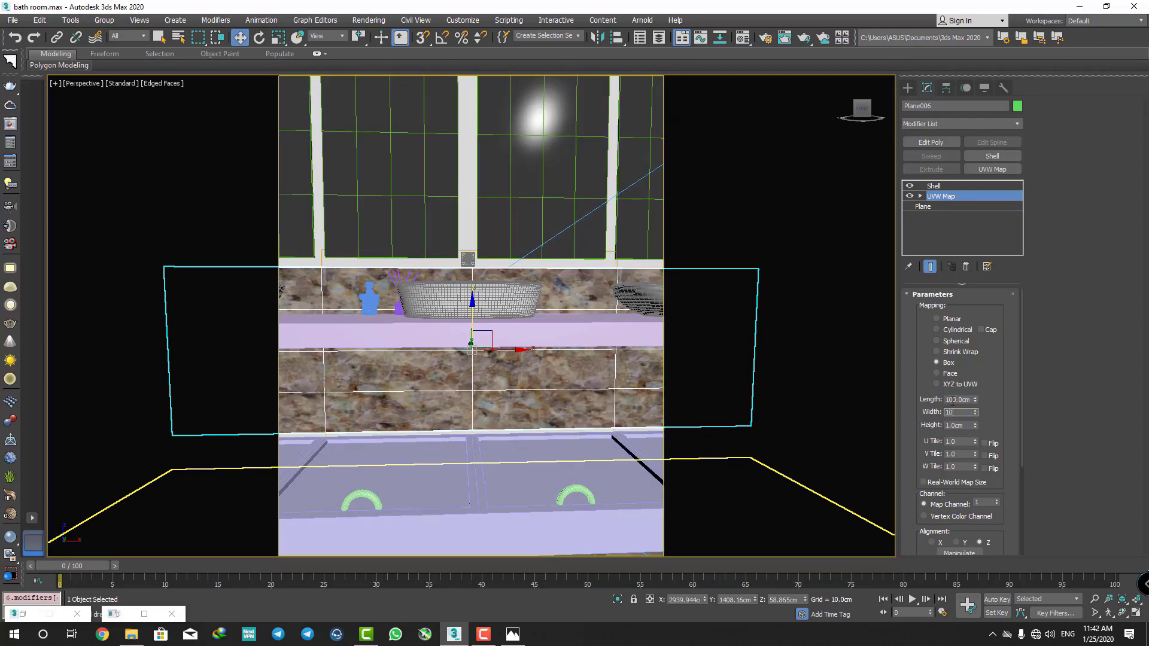
{"action": "type", "text": "100"}
{"action": "key", "text": "Tab"}
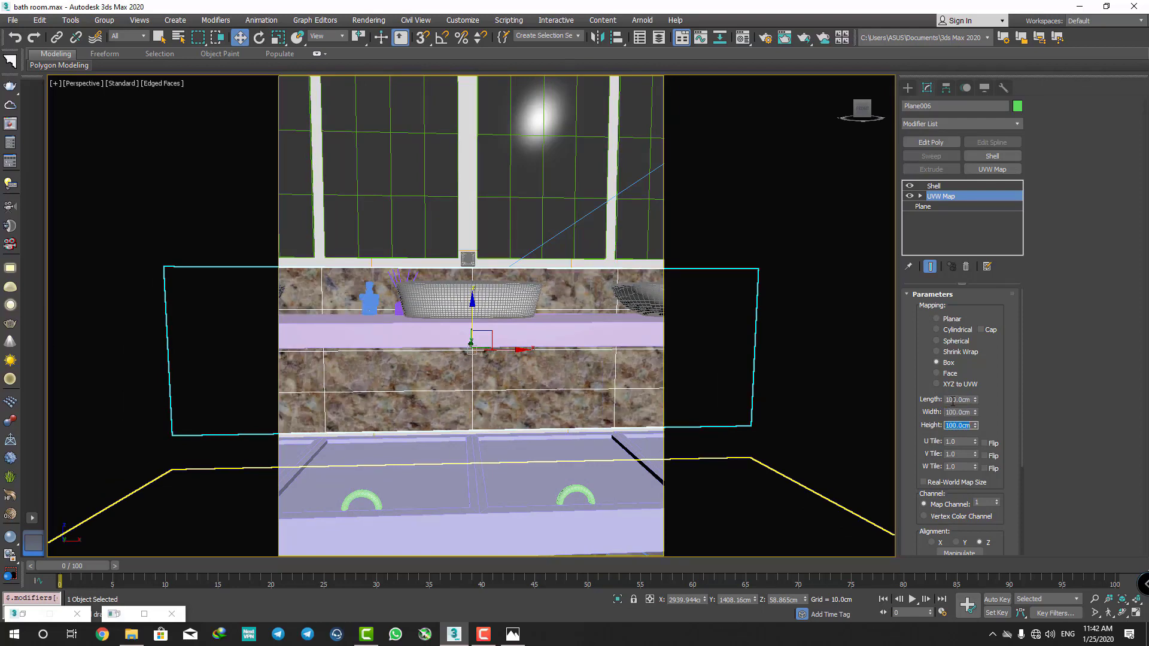
{"action": "mouse_move", "coordinate": [804, 400]}
{"action": "middle_mouse_down", "text": "alt"}
{"action": "mouse_move", "coordinate": [512, 365]}
{"action": "mouse_move", "coordinate": [505, 311]}
{"action": "mouse_move", "coordinate": [544, 324]}
{"action": "middle_mouse_up", "text": "alt"}
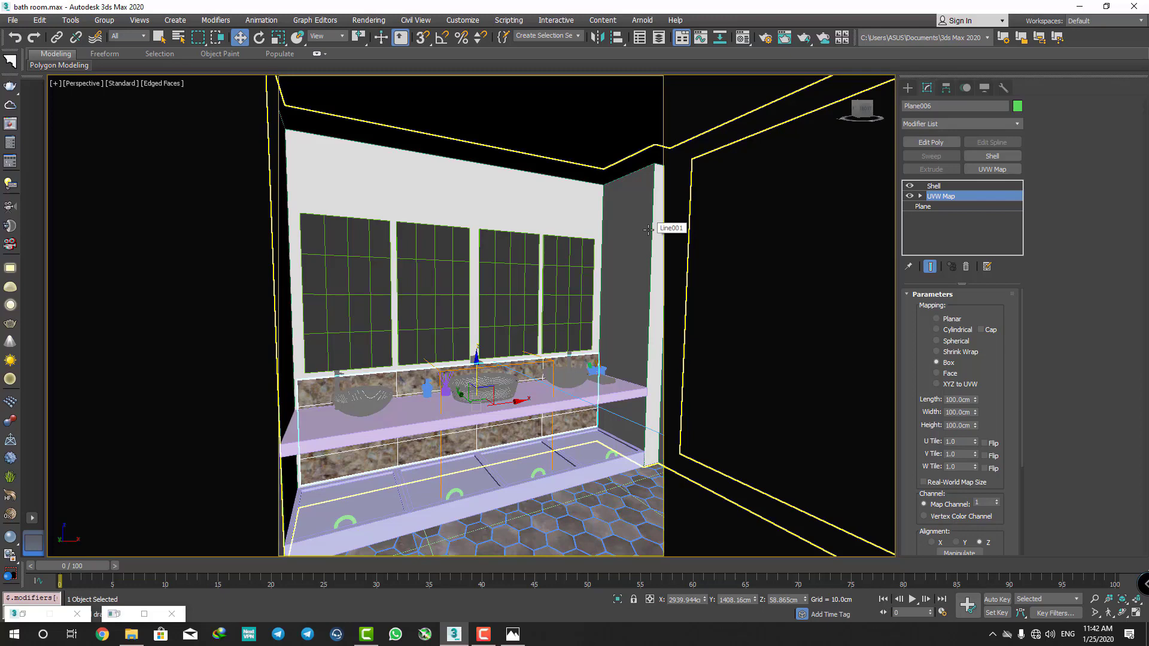
- Select Line001 and convert the unused 08 - Default slot into a VRayMtl
{"action": "middle_click_drag", "start_coordinate": [648, 230], "coordinate": [659, 143], "text": "alt"}
{"action": "left_click", "coordinate": [658, 143]}
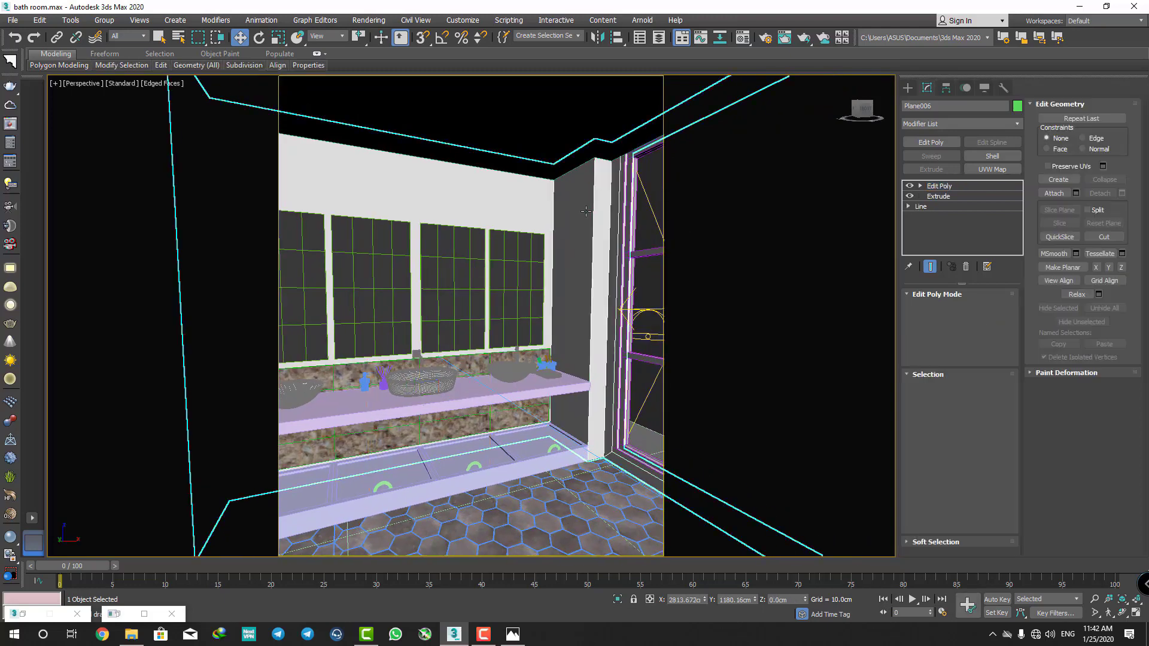
{"action": "left_click", "coordinate": [743, 38]}
{"action": "left_click", "coordinate": [721, 149]}
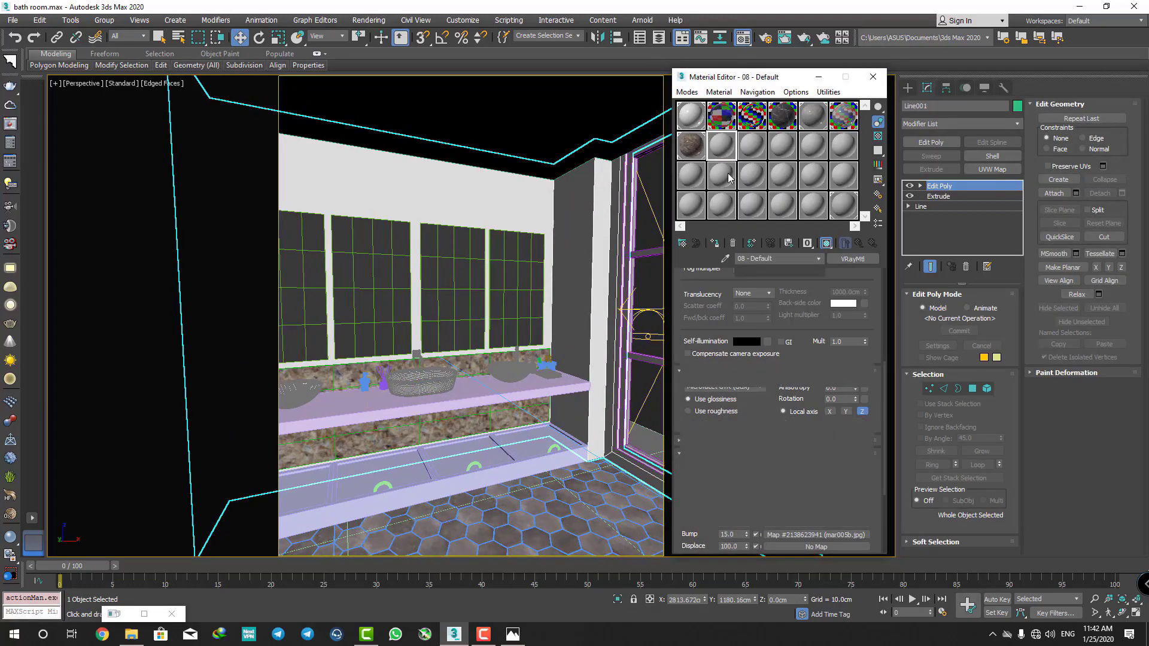
{"action": "left_click", "coordinate": [852, 259]}
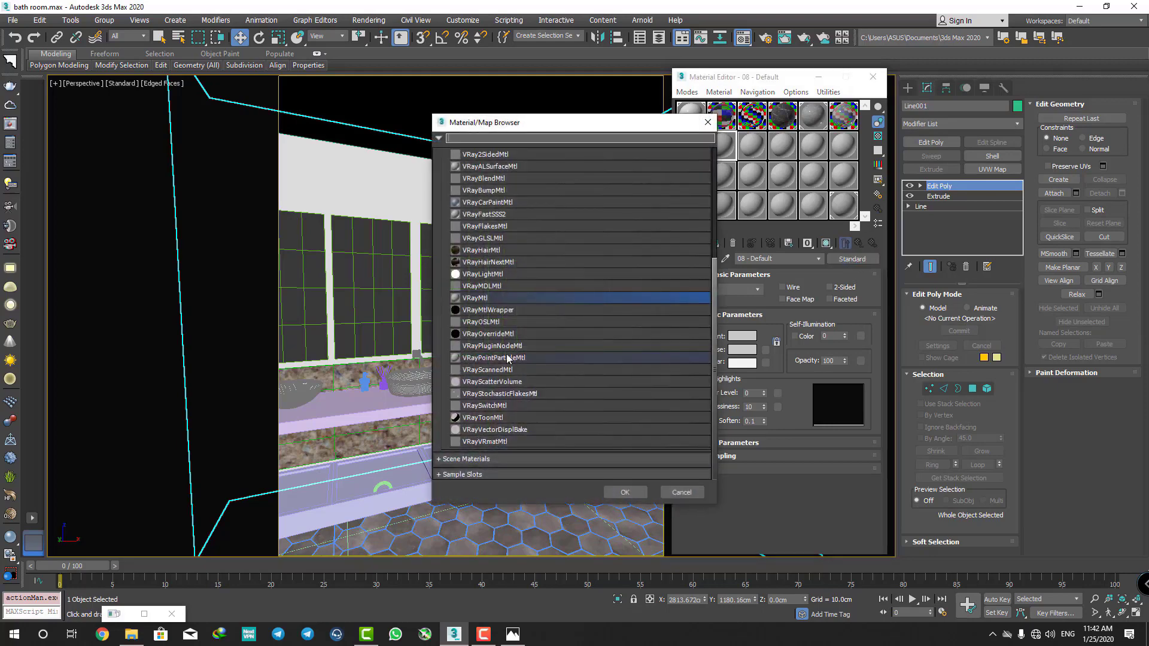
{"action": "double_click", "coordinate": [492, 303]}
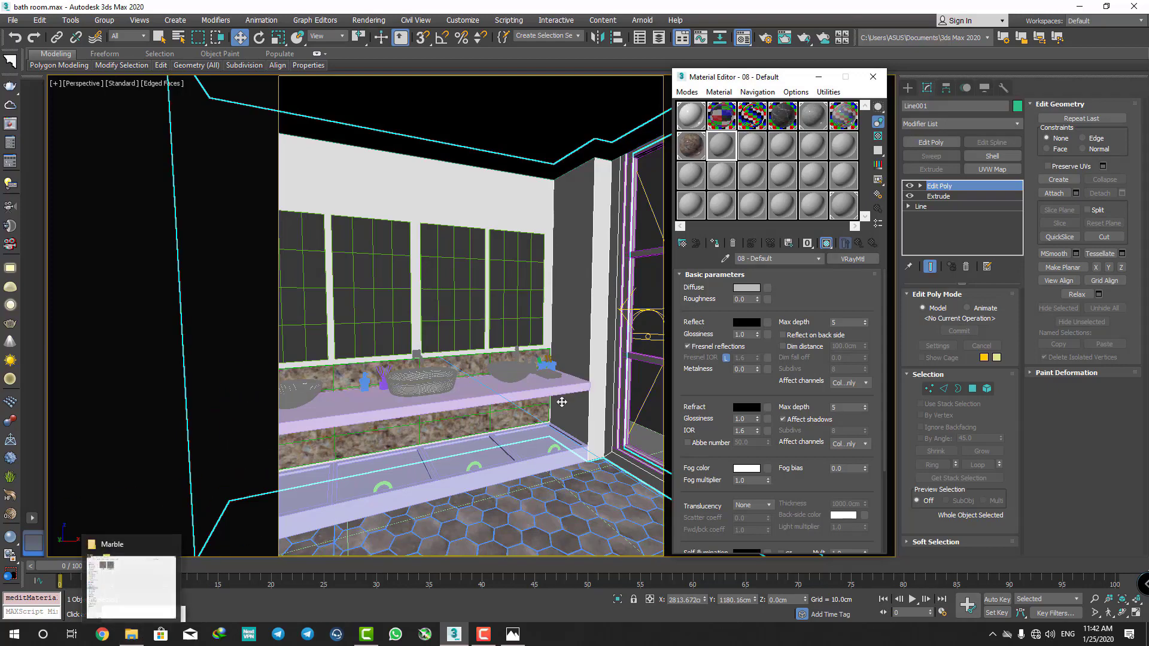
- Preview the concrete texture in 01.Mattrial › Concrete › ba keyfiyat and the bathroom reference render
{"action": "left_click", "coordinate": [131, 634]}
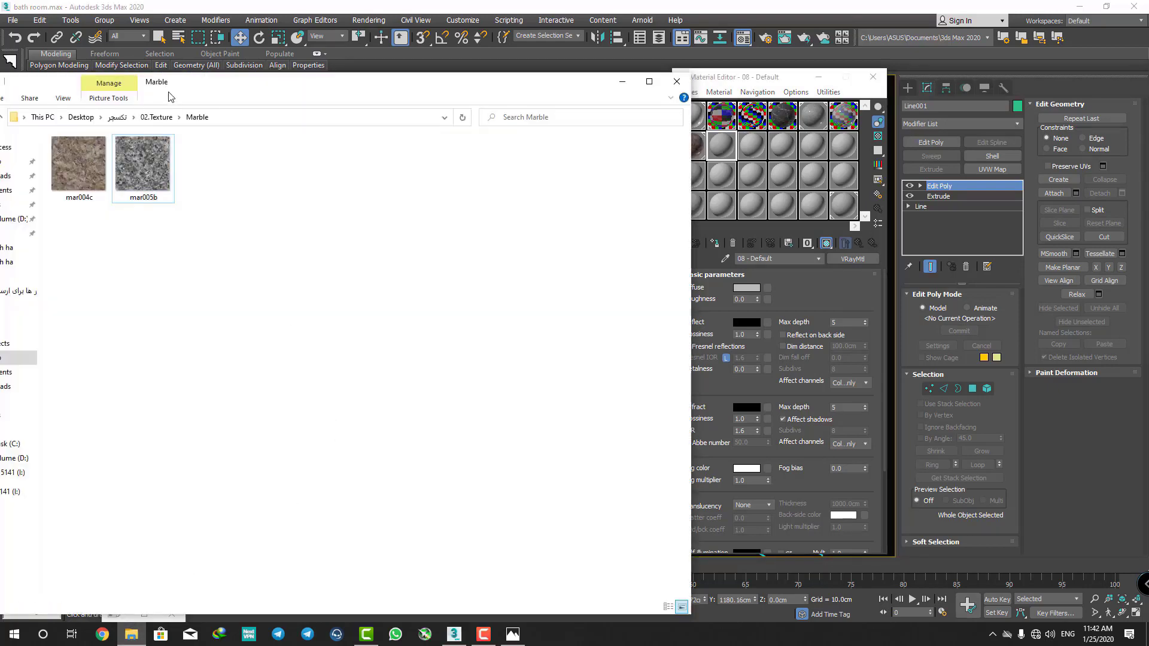
{"action": "left_click", "coordinate": [52, 107]}
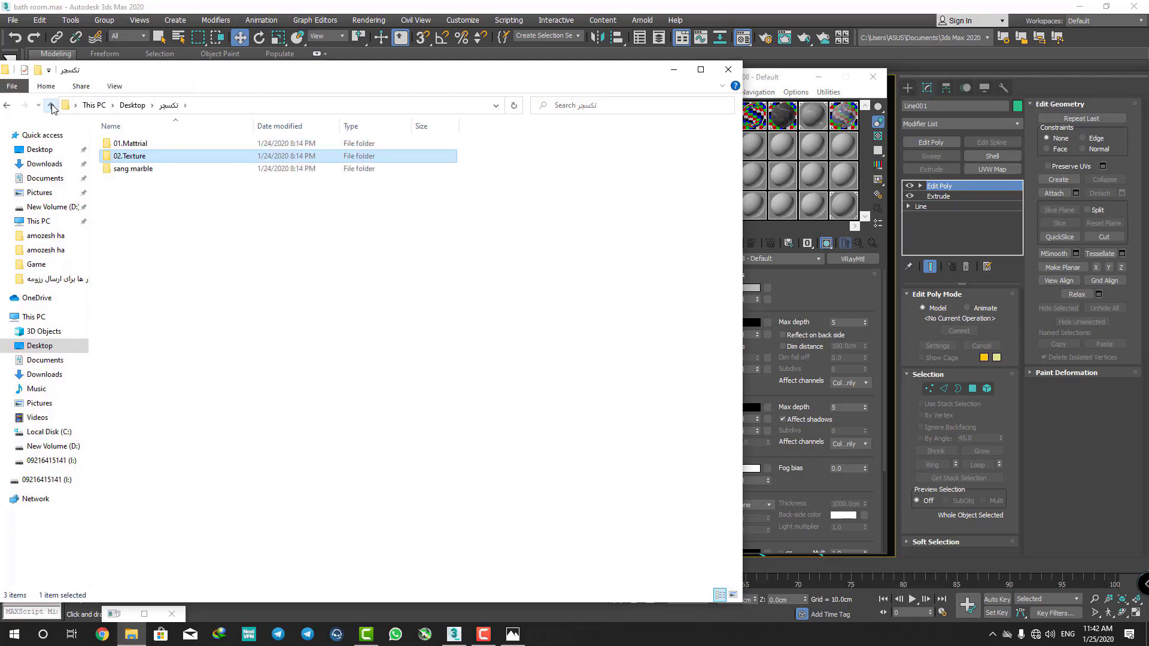
{"action": "double_click", "coordinate": [114, 145]}
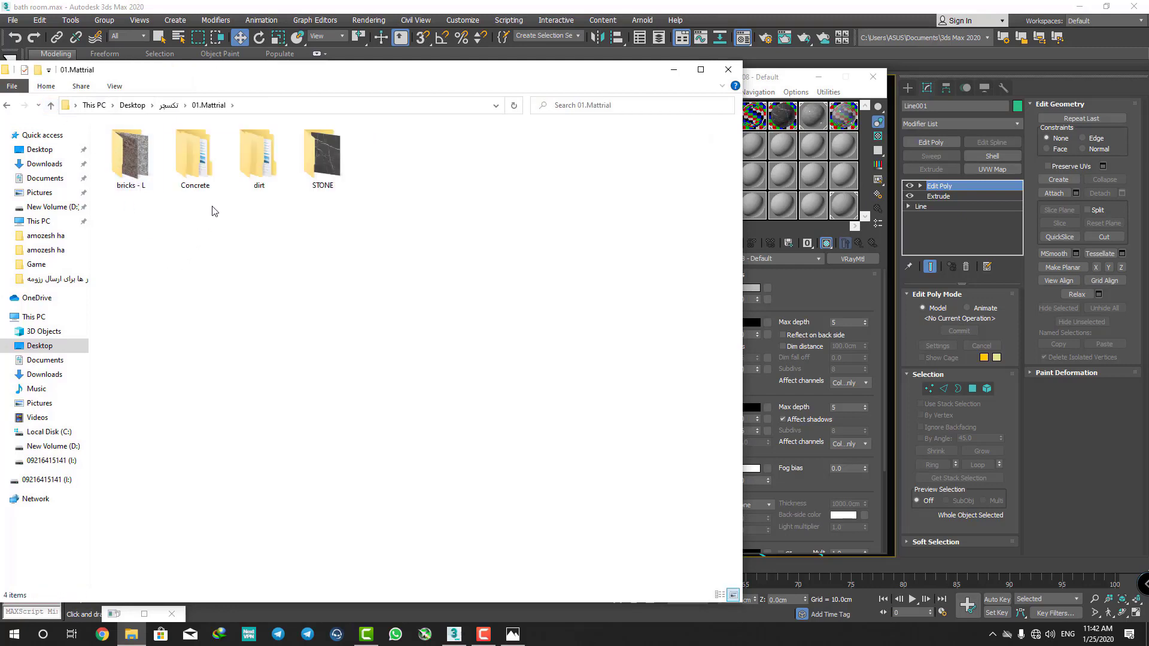
{"action": "double_click", "coordinate": [189, 180]}
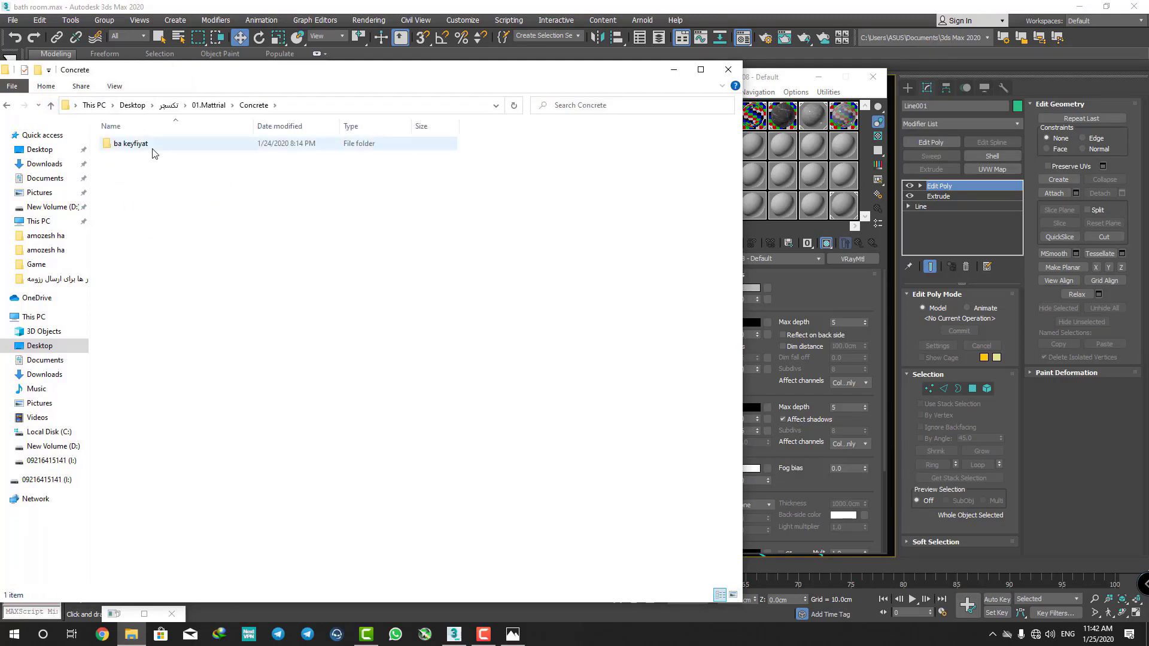
{"action": "double_click", "coordinate": [152, 149]}
{"action": "double_click", "coordinate": [128, 167]}
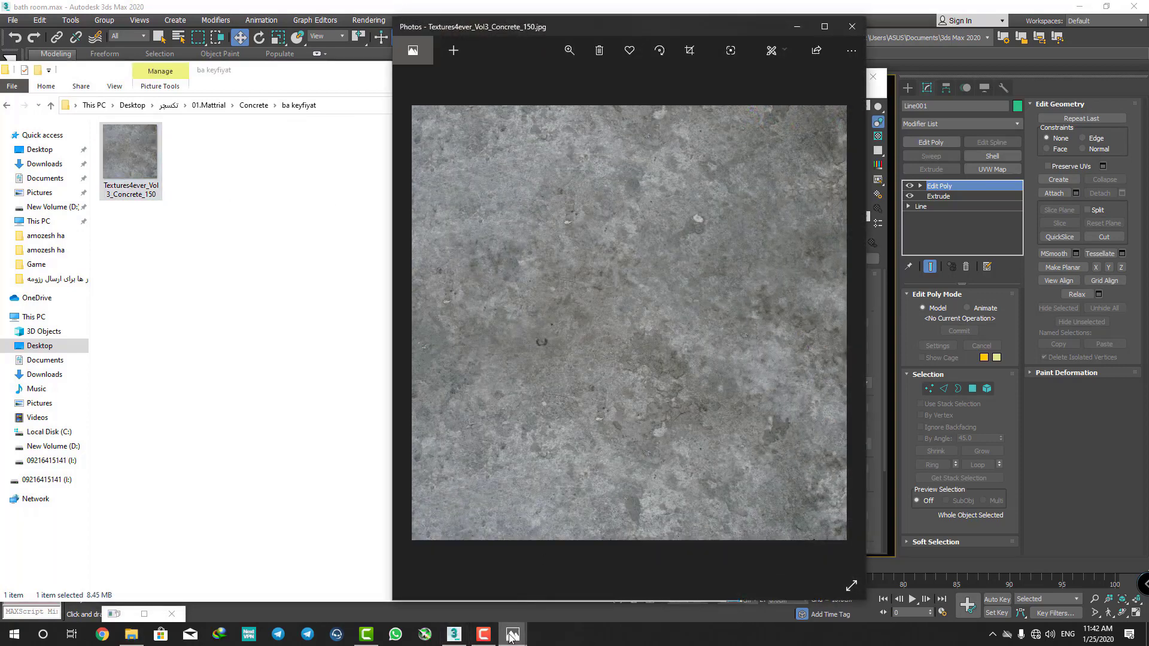
{"action": "mouse_move", "coordinate": [512, 635]}
{"action": "left_click", "coordinate": [481, 562]}
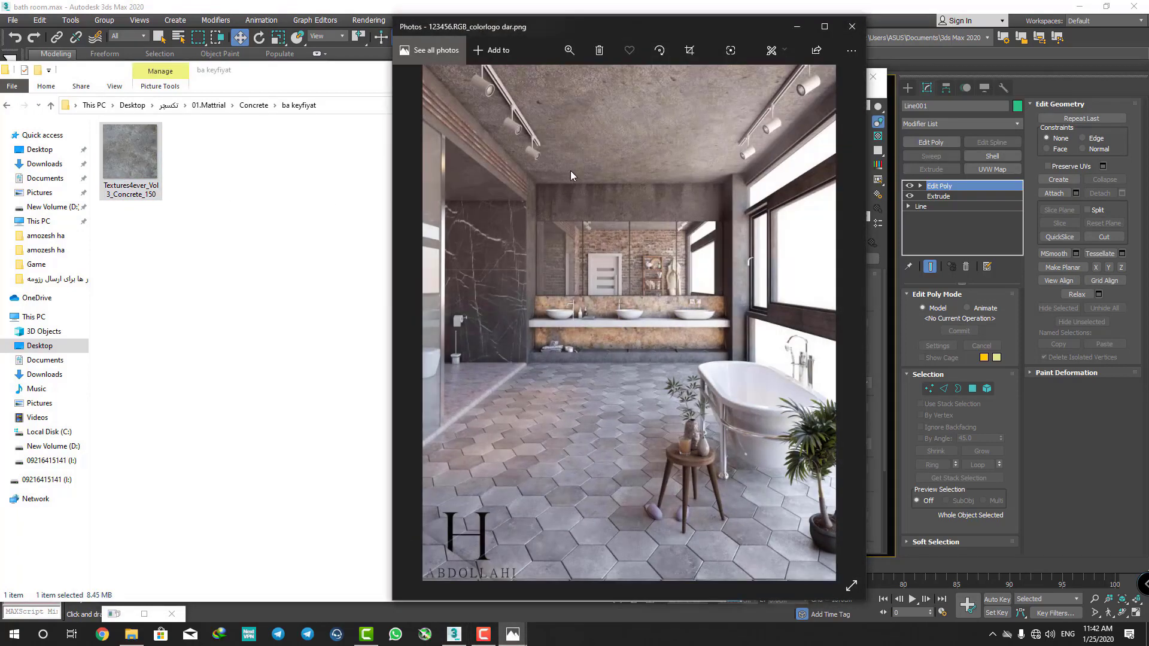
{"action": "left_click", "coordinate": [852, 26]}
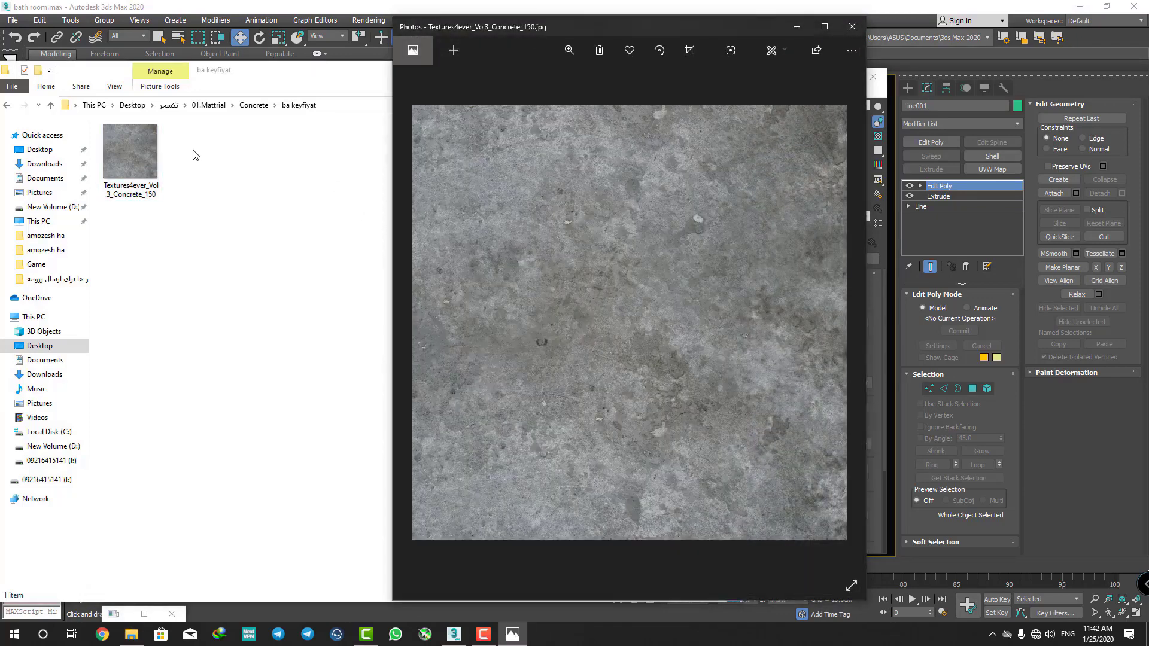
- Browse the STONE, bricks - L and 02.Texture folders
{"action": "left_click", "coordinate": [51, 106]}
{"action": "left_click", "coordinate": [51, 107]}
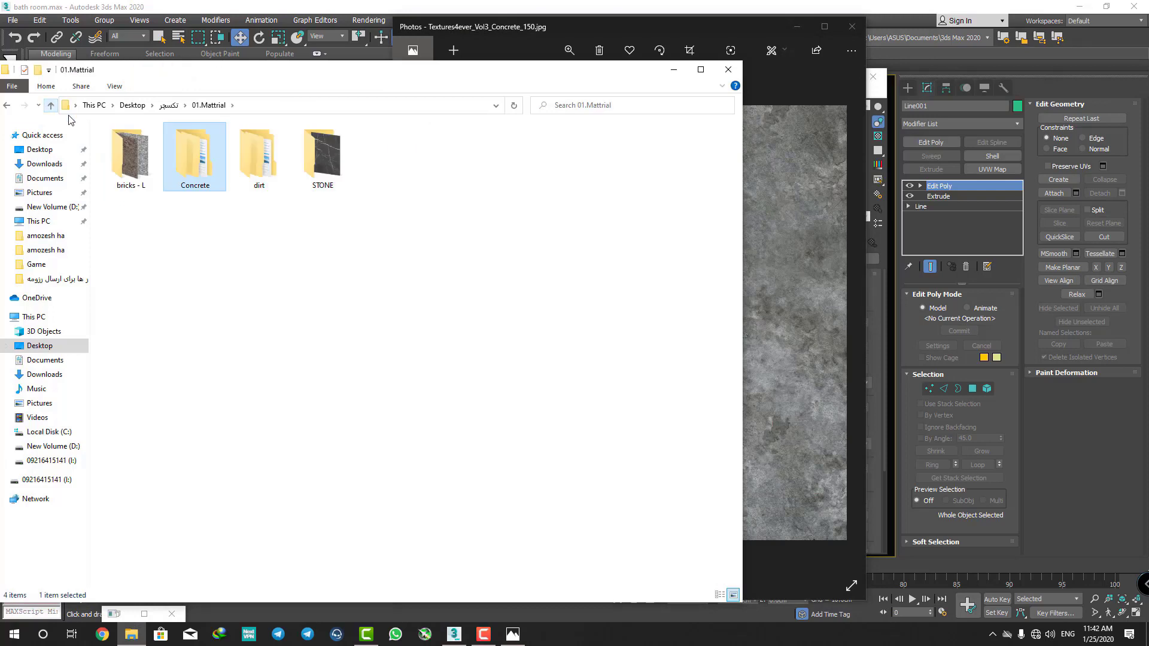
{"action": "left_click", "coordinate": [339, 173]}
{"action": "double_click", "coordinate": [340, 173]}
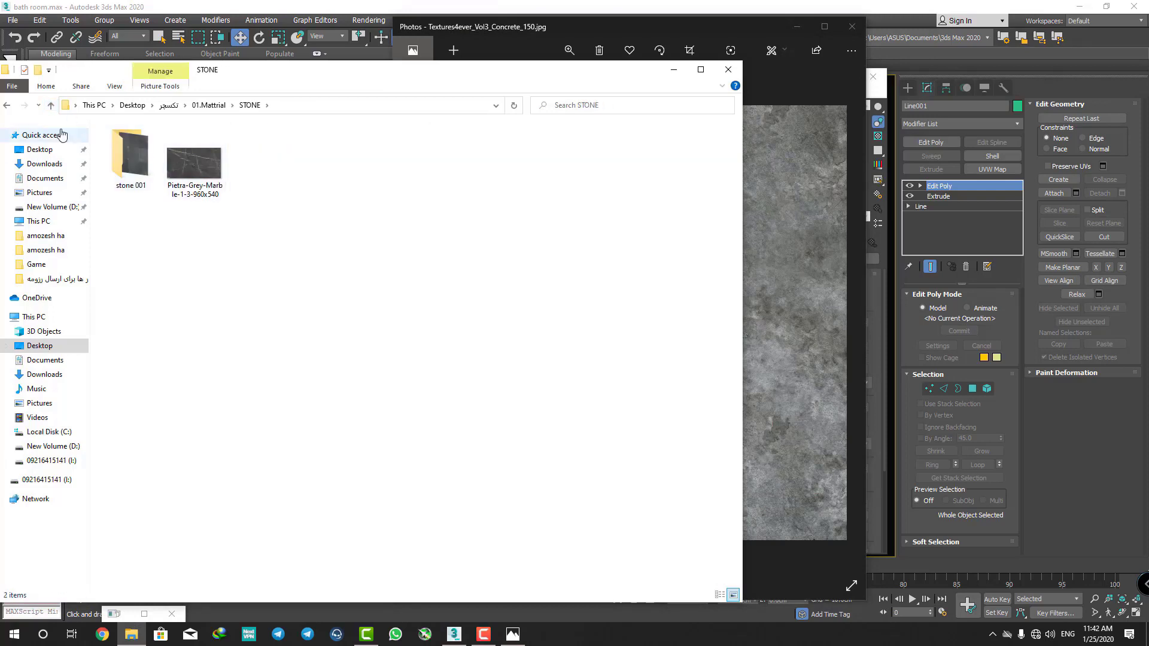
{"action": "left_click", "coordinate": [51, 106]}
{"action": "key", "text": "Home"}
{"action": "key", "text": "Return"}
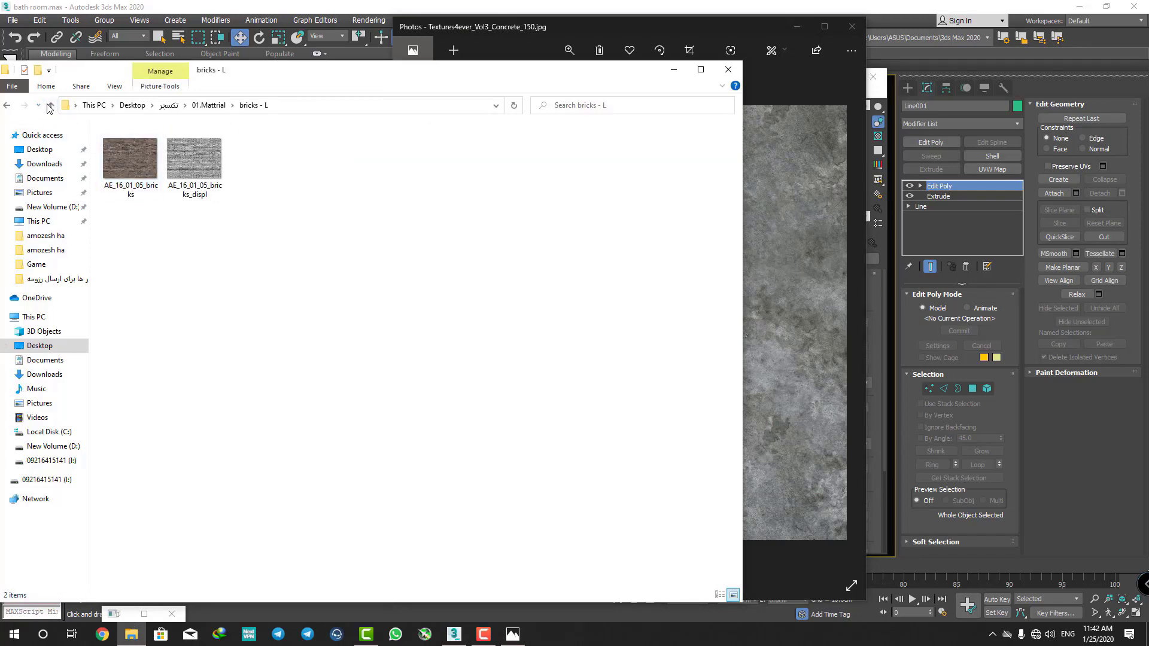
{"action": "left_click", "coordinate": [51, 106]}
{"action": "left_click", "coordinate": [51, 106]}
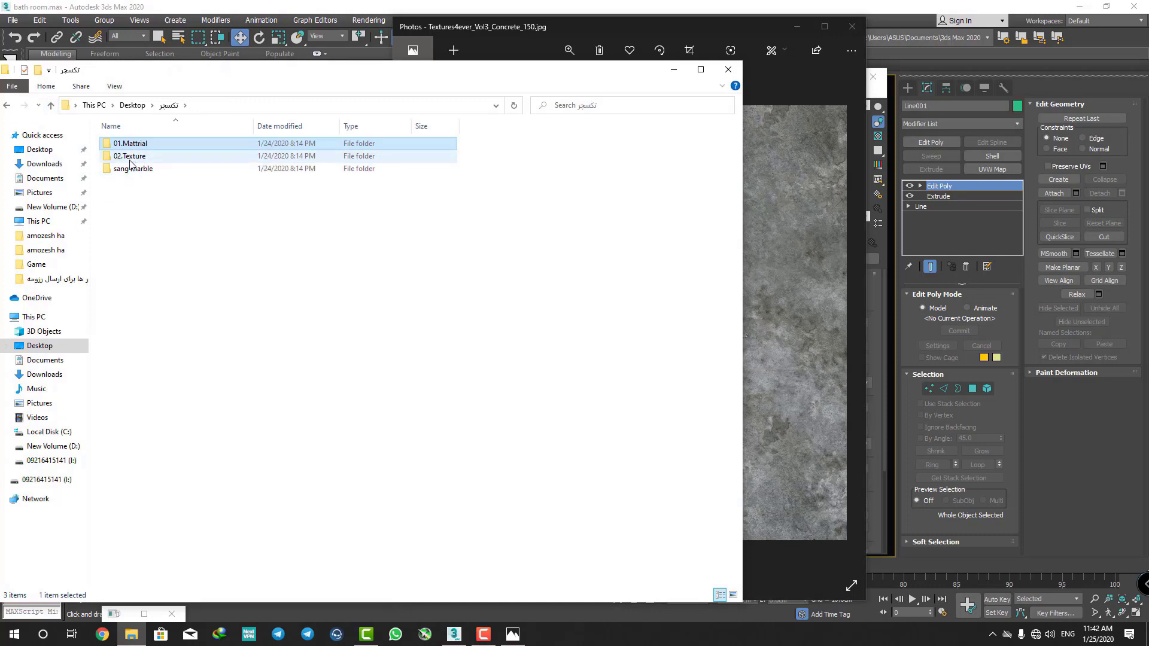
{"action": "double_click", "coordinate": [130, 157]}
- Open the sang marble folder and preview its first marble texture
{"action": "left_click", "coordinate": [51, 105]}
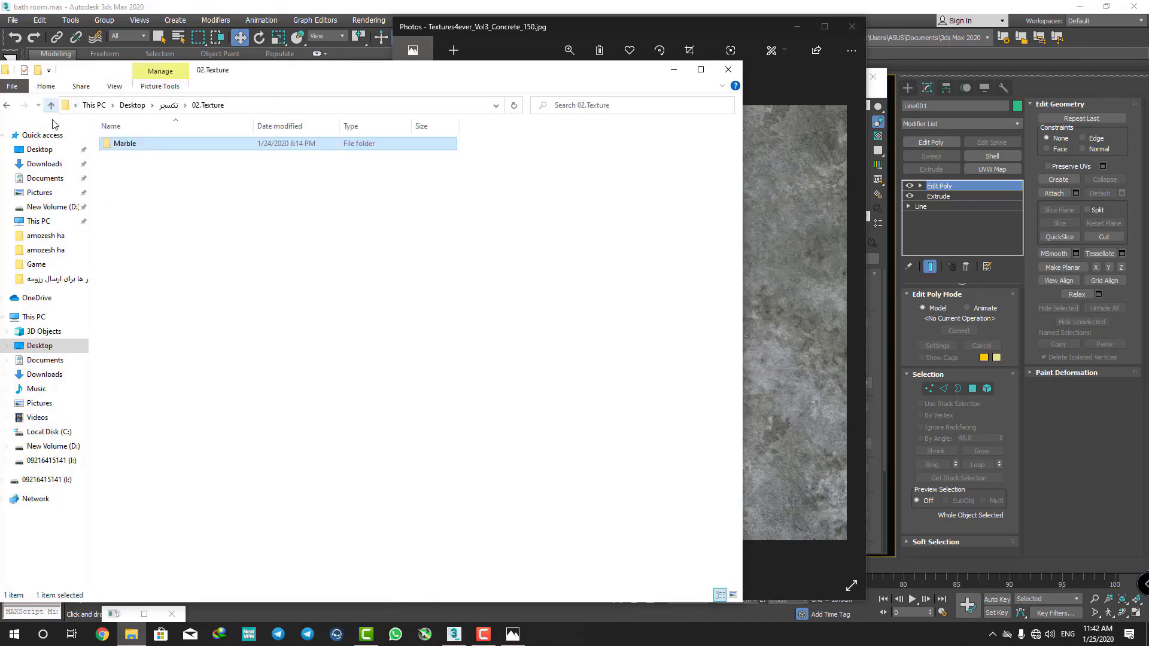
{"action": "double_click", "coordinate": [127, 166]}
{"action": "double_click", "coordinate": [146, 183]}
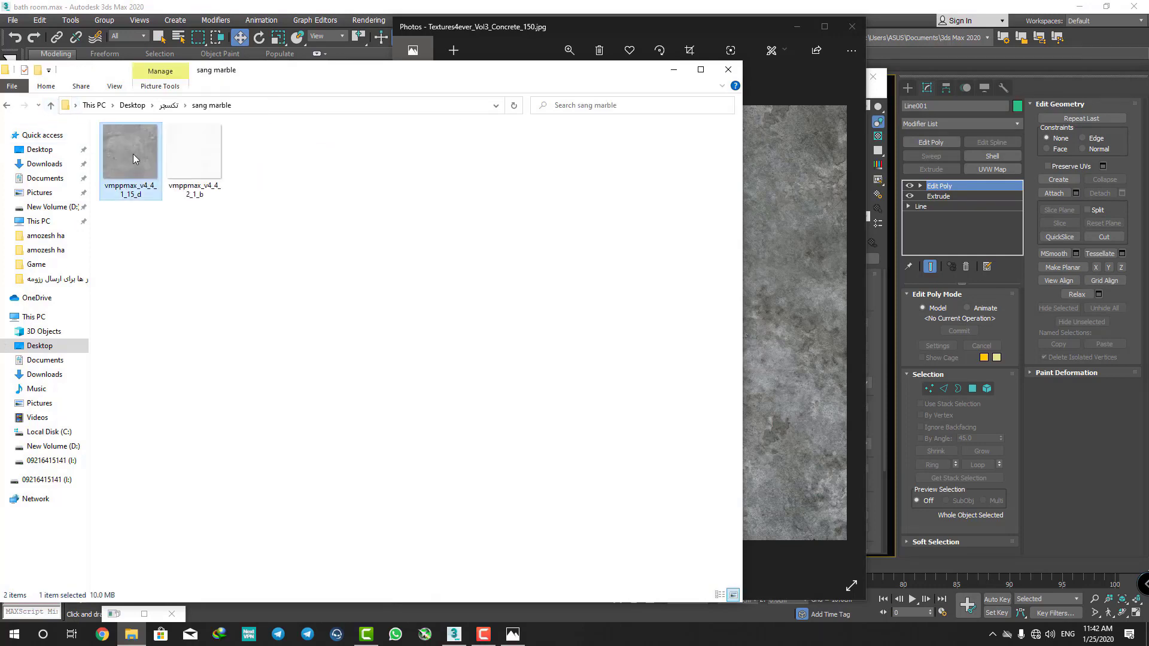
{"action": "scroll", "coordinate": [547, 240], "scroll_direction": "up", "scroll_amount": 2}
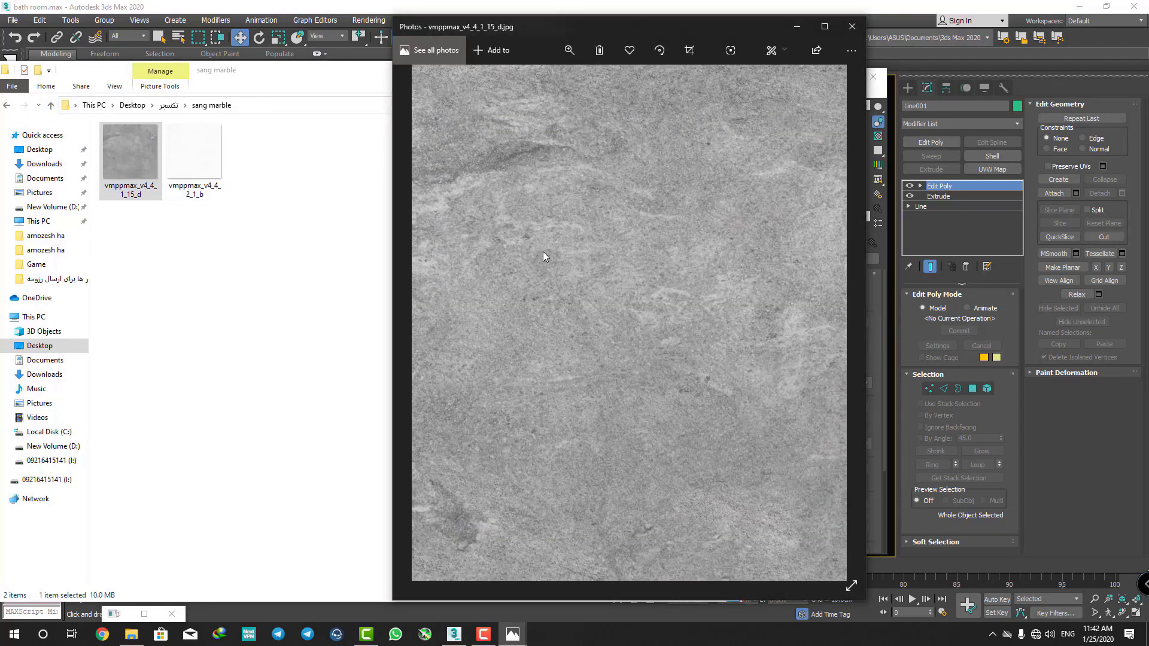
{"action": "scroll", "coordinate": [547, 256], "scroll_direction": "down", "scroll_amount": 2}
{"action": "left_click", "coordinate": [853, 26]}
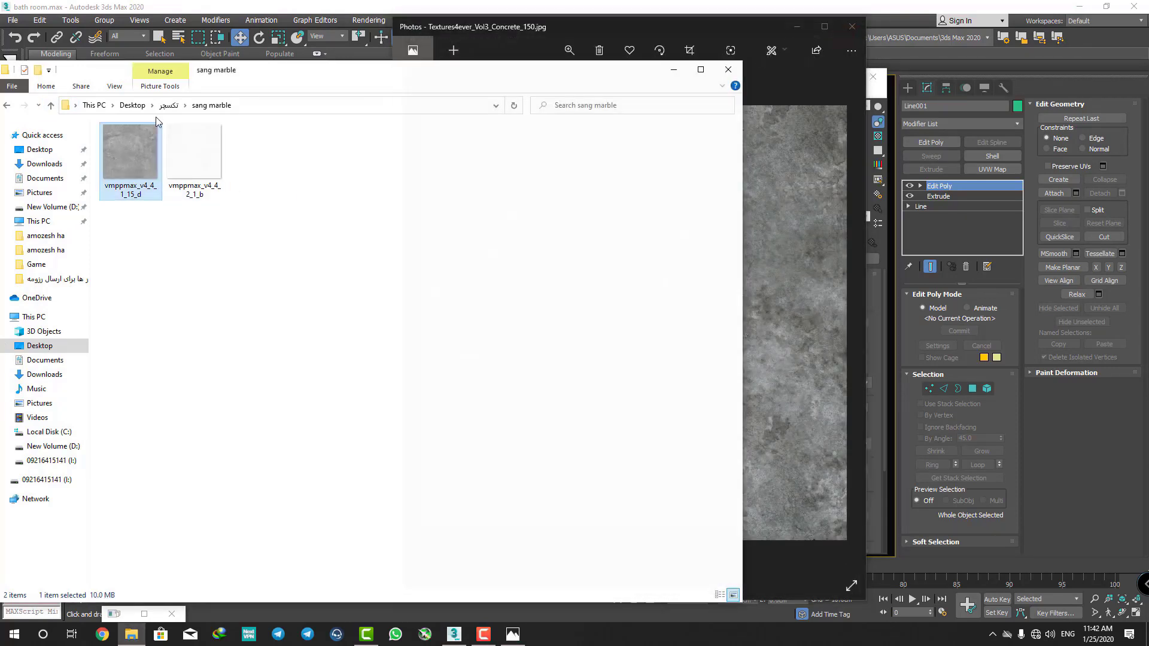
- Preview the Textures4ever_Vol3_Concrete_150 image in ba keyfiyat, then minimise Photos and Explorer
{"action": "left_click", "coordinate": [51, 105]}
{"action": "double_click", "coordinate": [195, 251]}
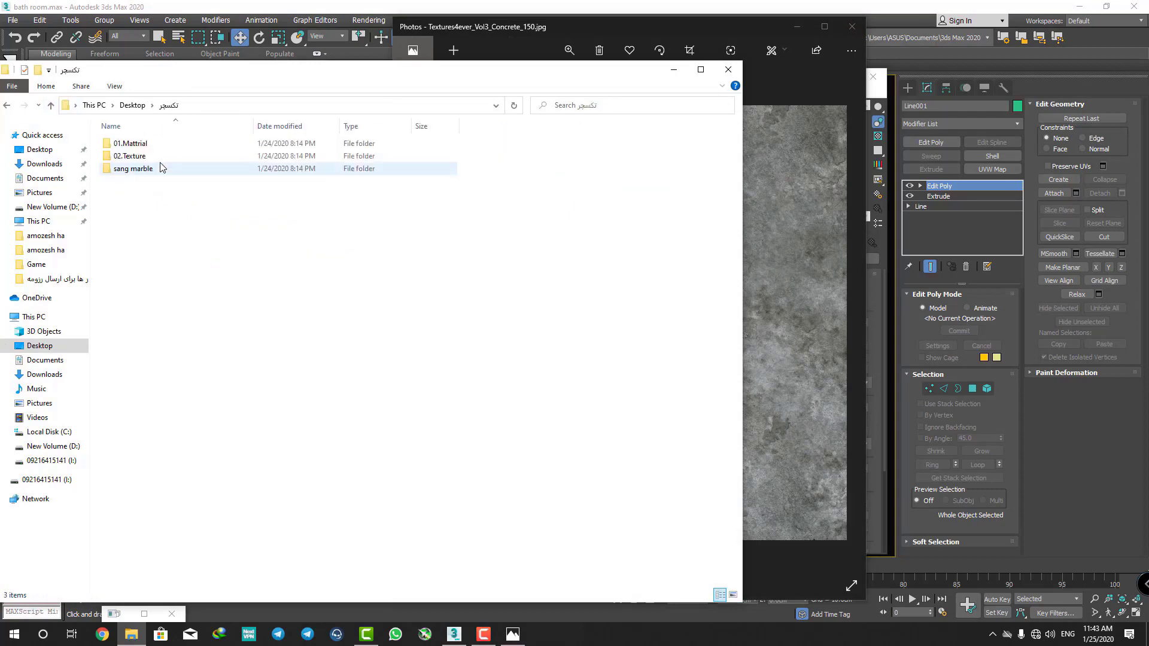
{"action": "double_click", "coordinate": [141, 137]}
{"action": "double_click", "coordinate": [217, 168]}
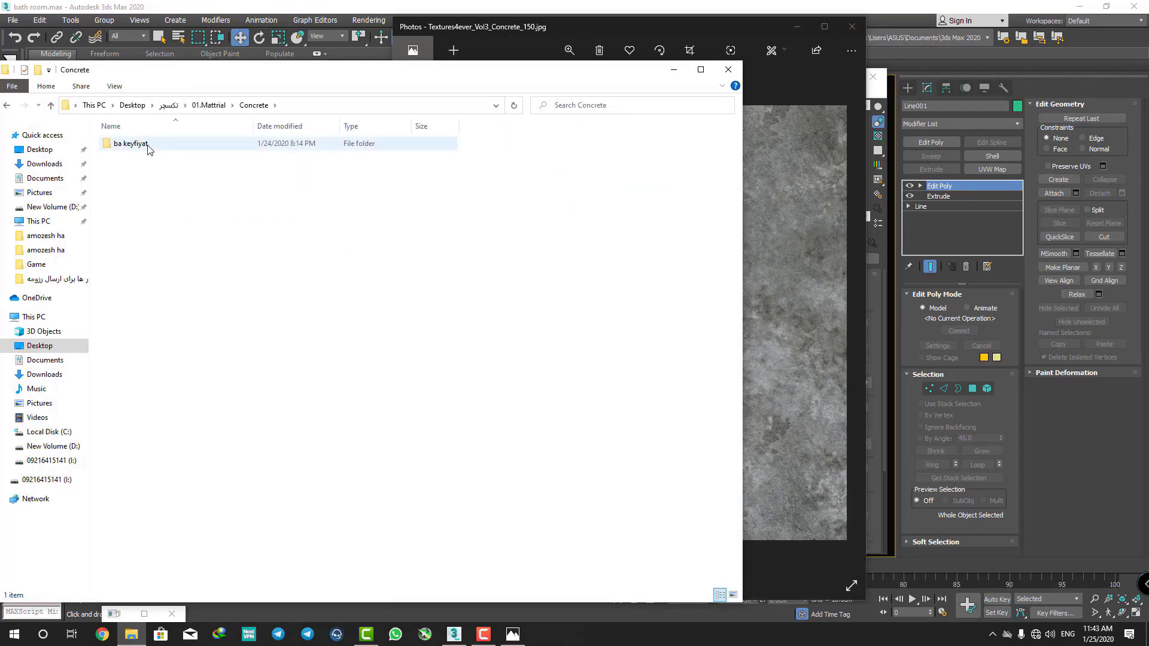
{"action": "double_click", "coordinate": [149, 147]}
{"action": "left_click", "coordinate": [143, 153]}
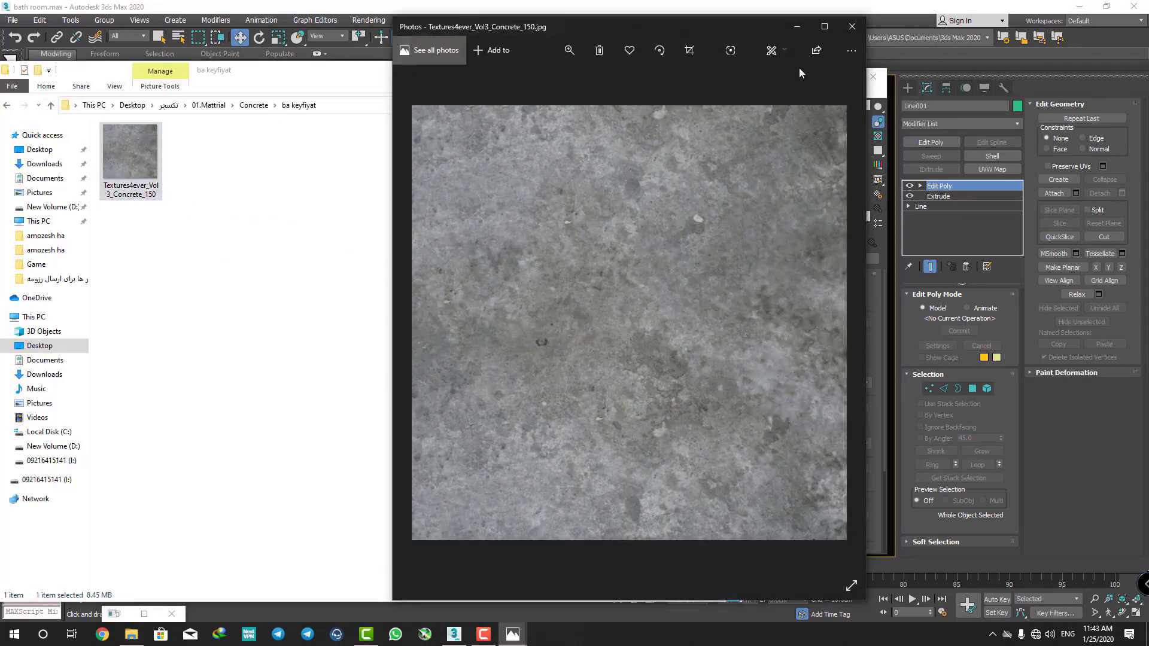
{"action": "left_click", "coordinate": [71, 114]}
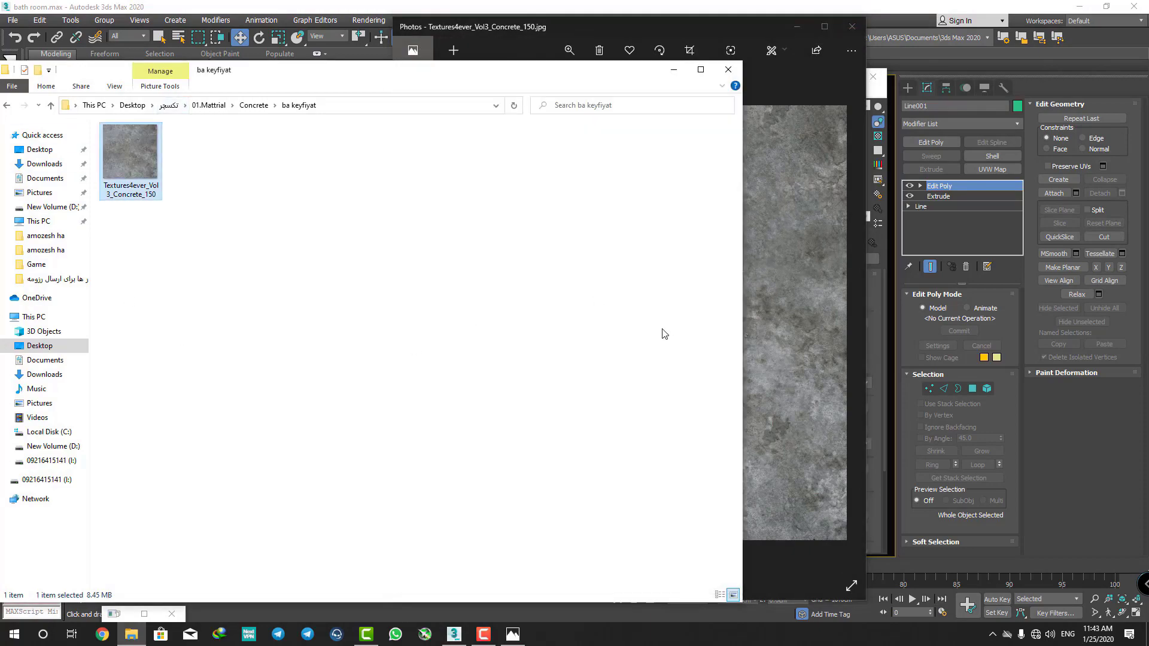
{"action": "left_click", "coordinate": [797, 27]}
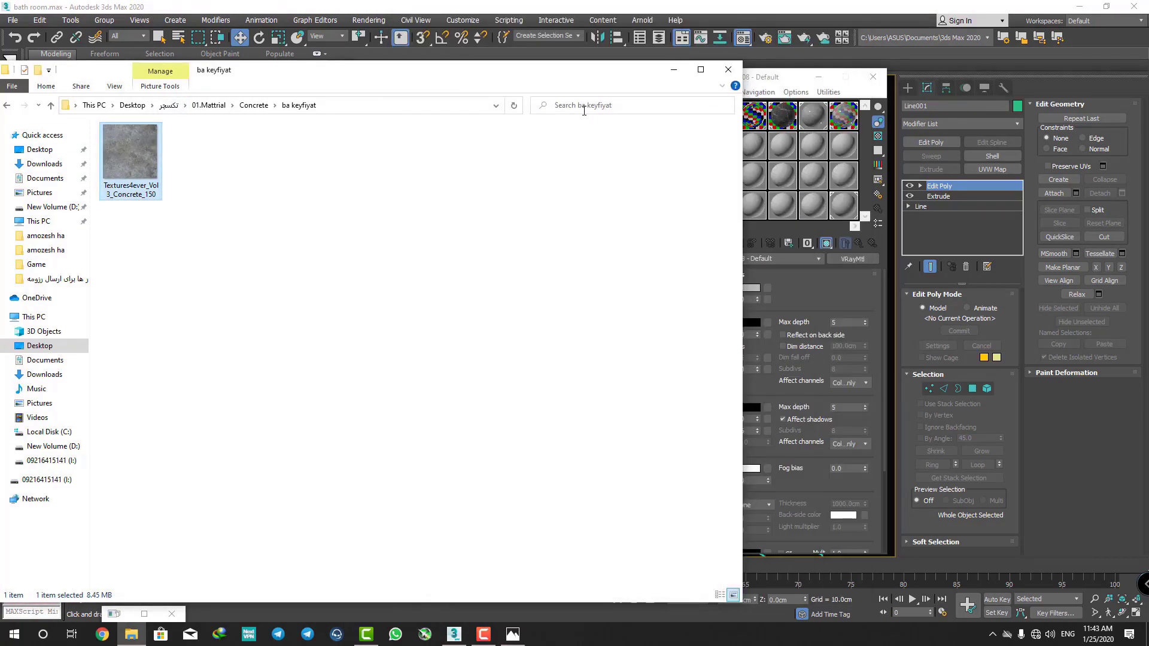
{"action": "left_click", "coordinate": [674, 70]}
{"action": "left_click", "coordinate": [13, 634]}
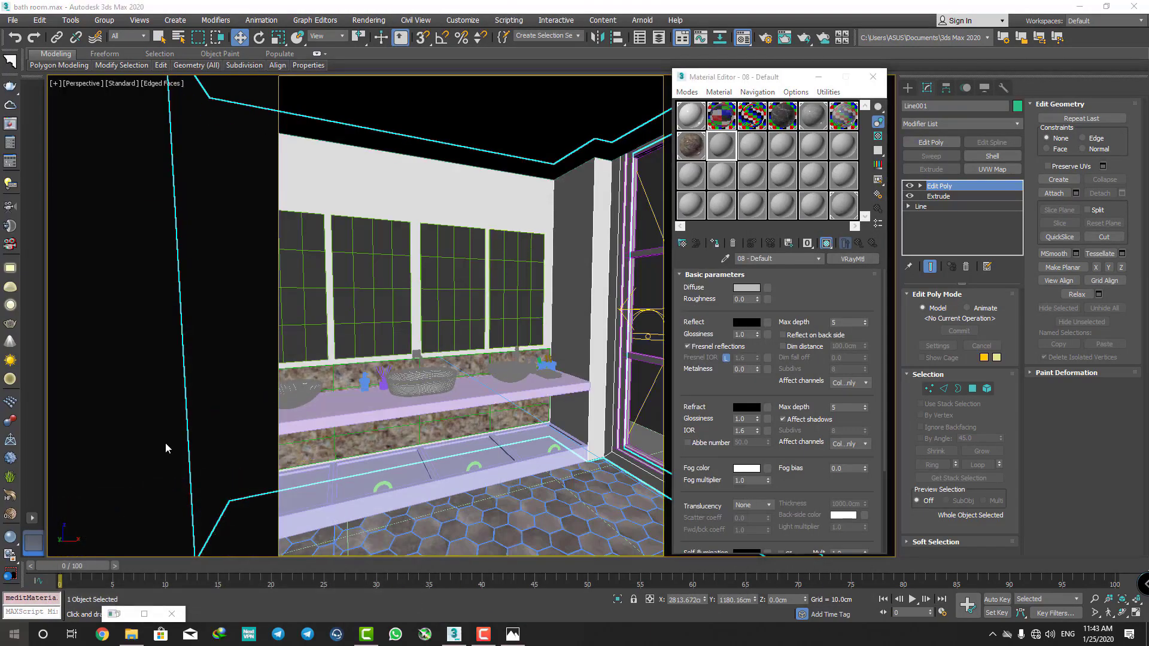
- Find ConcreteNew0012_2_M in drive I:'s 03.Texture › 01.Mattrial › Concrete › SIMAMN folder
{"action": "left_click", "coordinate": [234, 313]}
{"action": "double_click", "coordinate": [440, 265]}
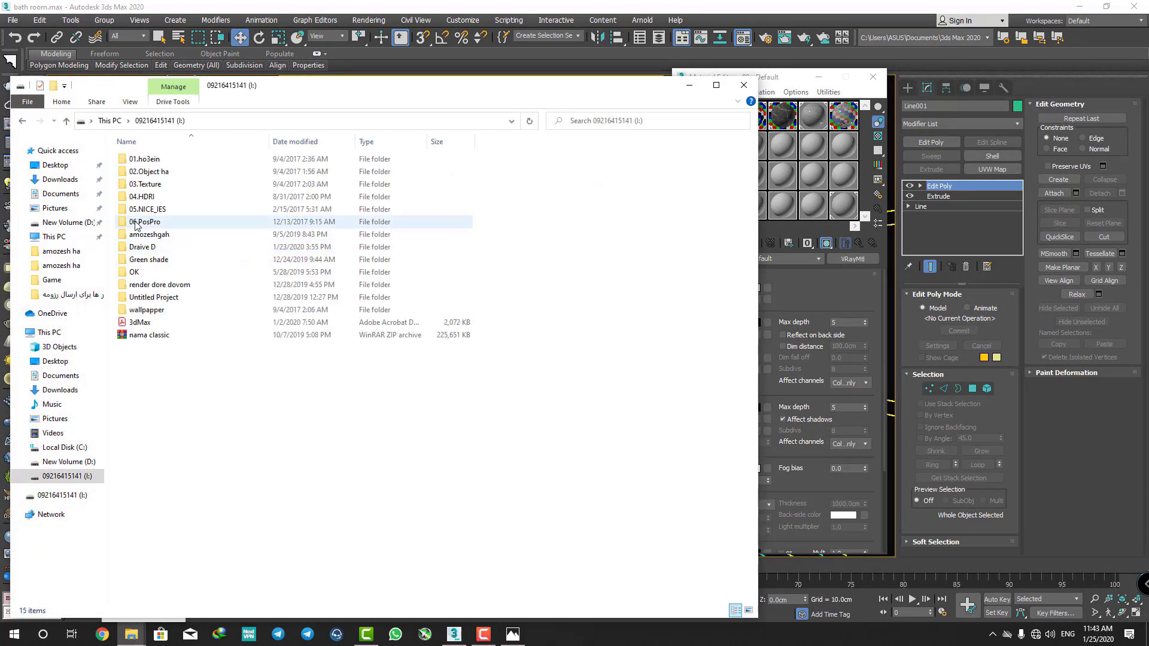
{"action": "left_click", "coordinate": [177, 187]}
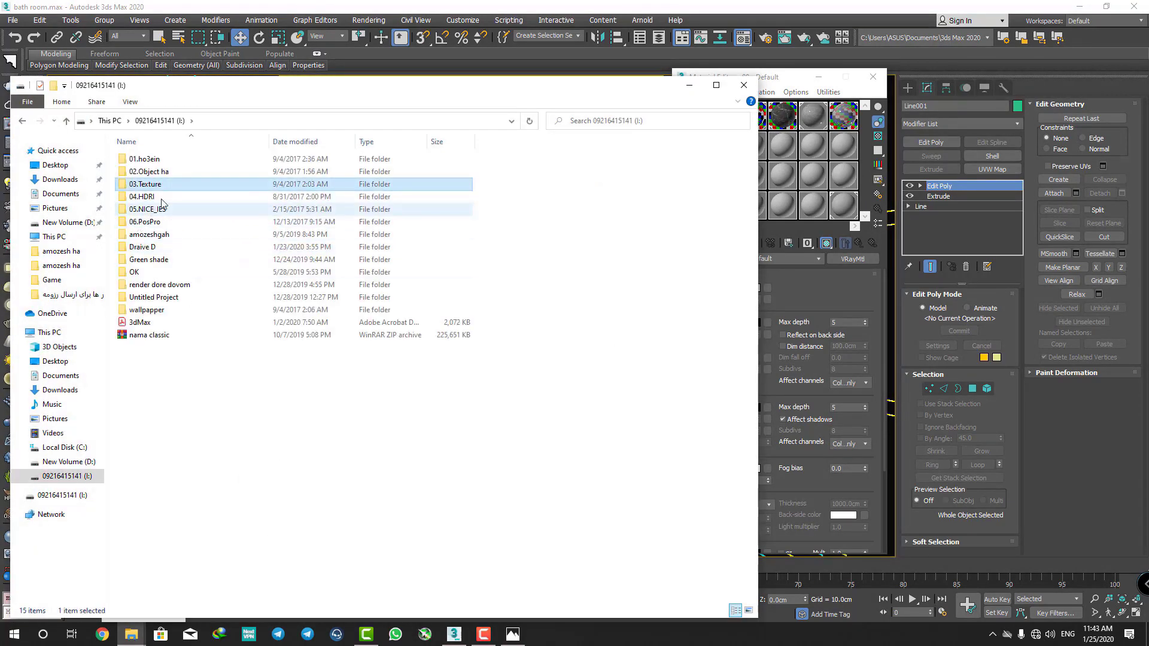
{"action": "double_click", "coordinate": [147, 184]}
{"action": "double_click", "coordinate": [147, 159]}
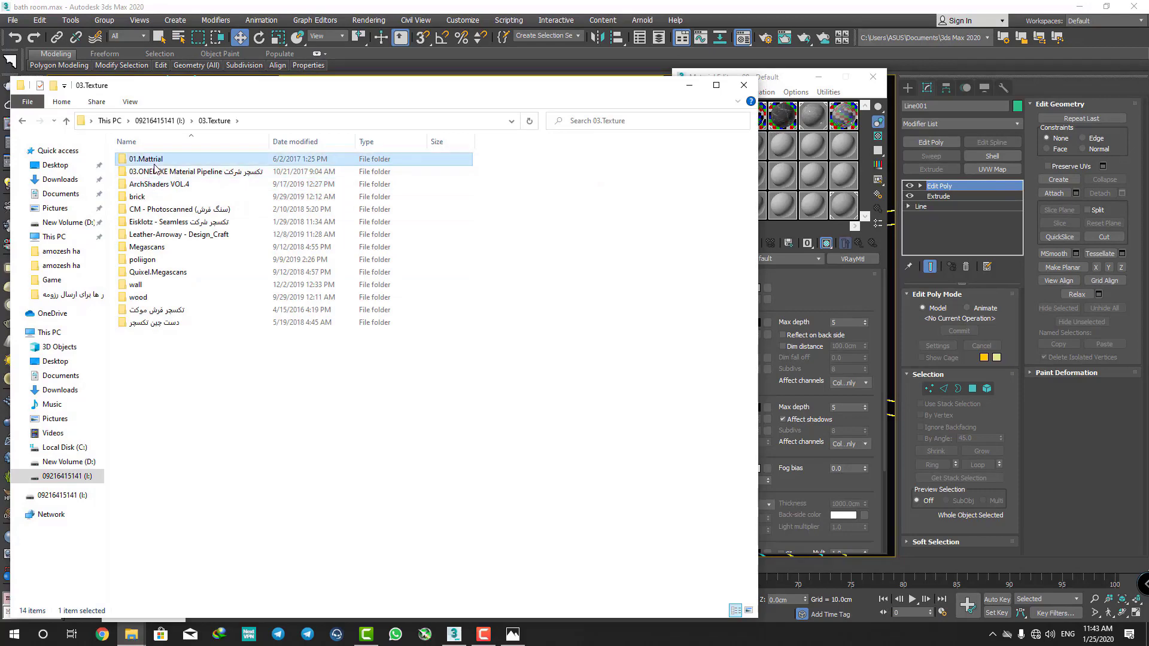
{"action": "double_click", "coordinate": [146, 186]}
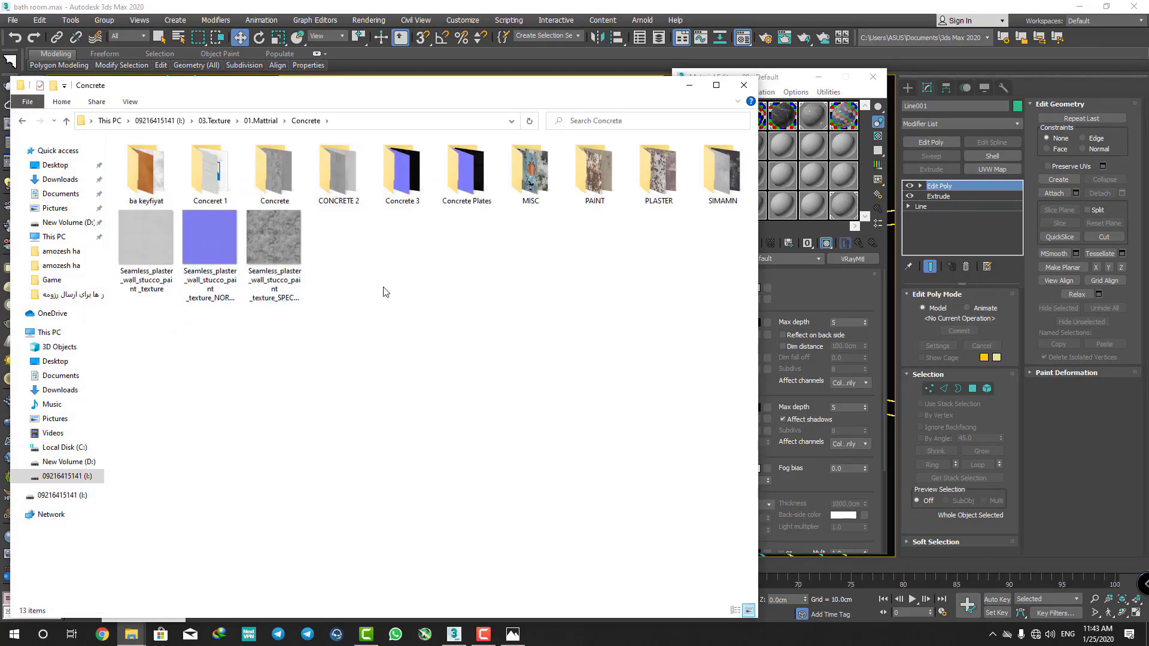
{"action": "double_click", "coordinate": [724, 173]}
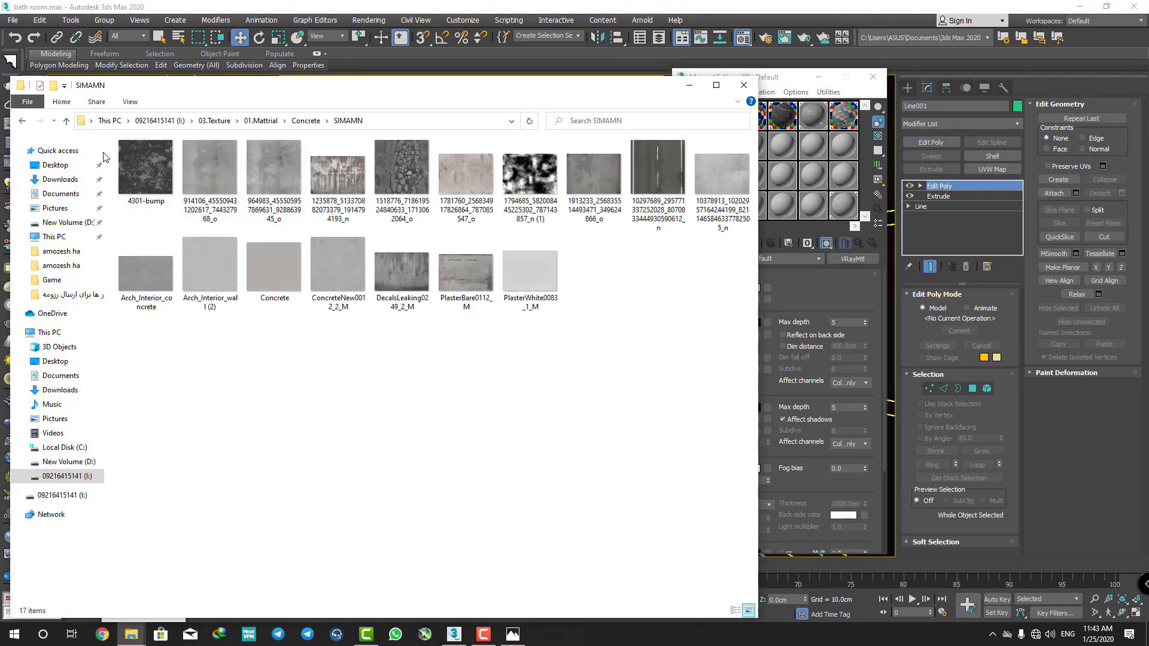
{"action": "double_click", "coordinate": [257, 186]}
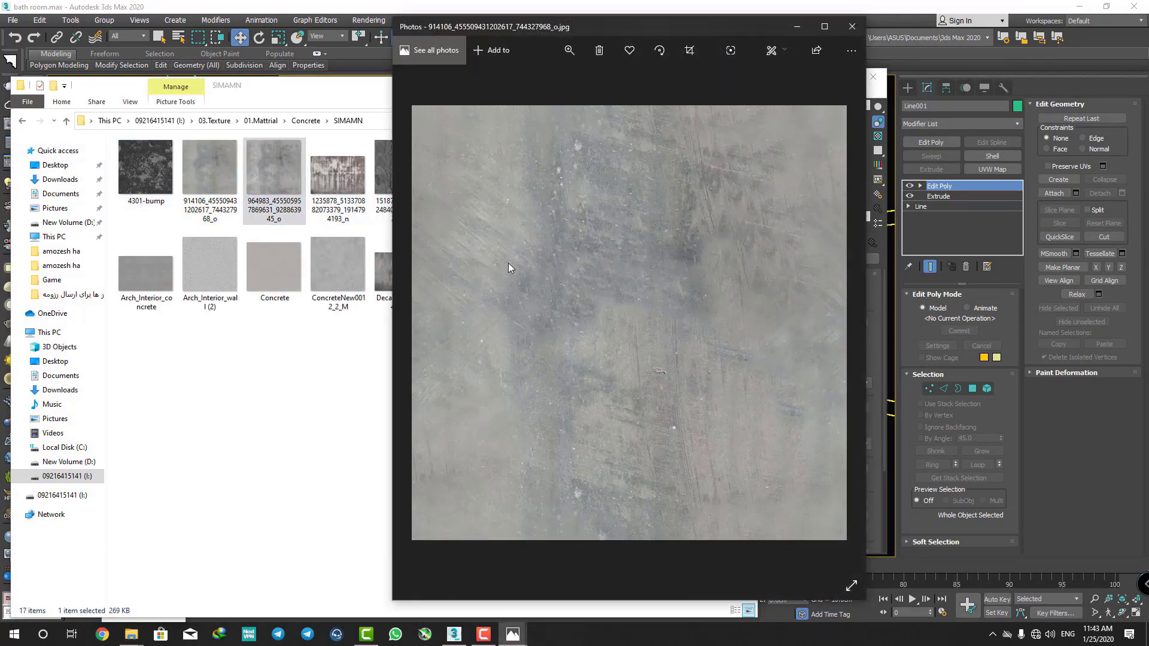
{"action": "left_click", "coordinate": [853, 27]}
{"action": "double_click", "coordinate": [312, 250]}
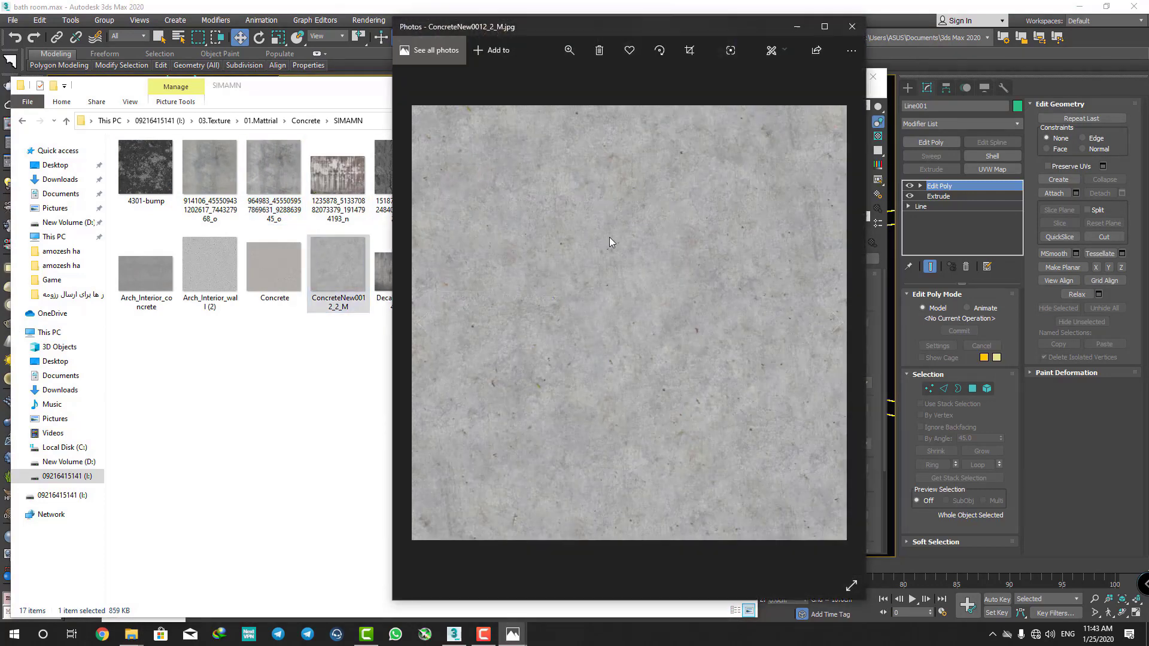
{"action": "left_click", "coordinate": [852, 26]}
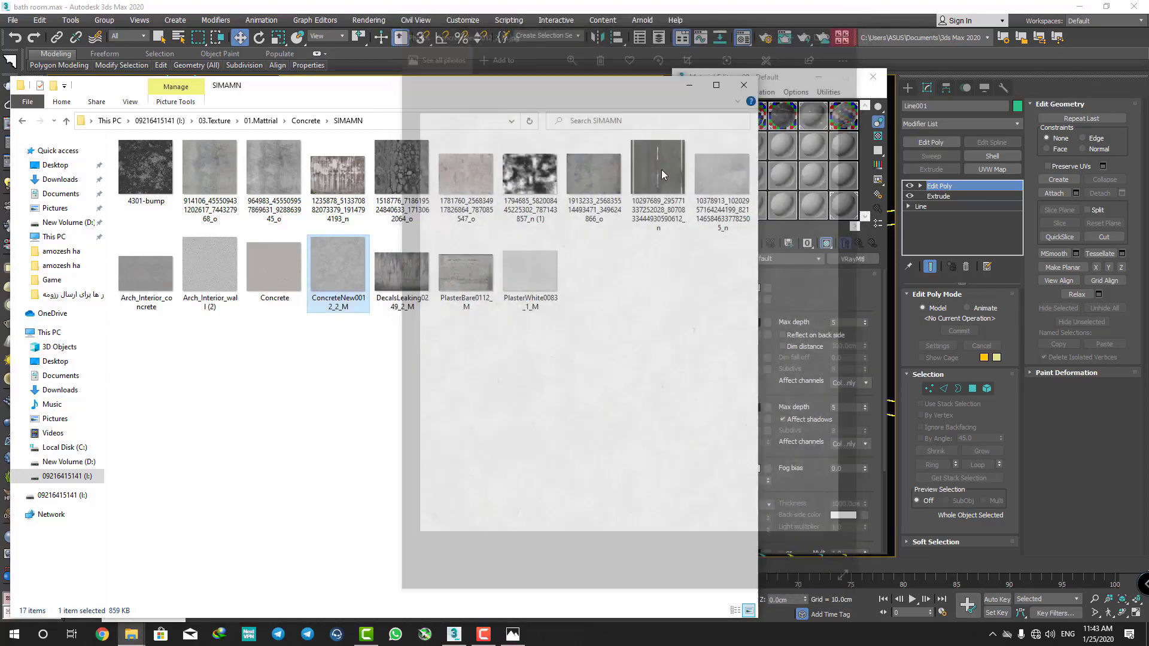
{"action": "mouse_move", "coordinate": [27, 139]}
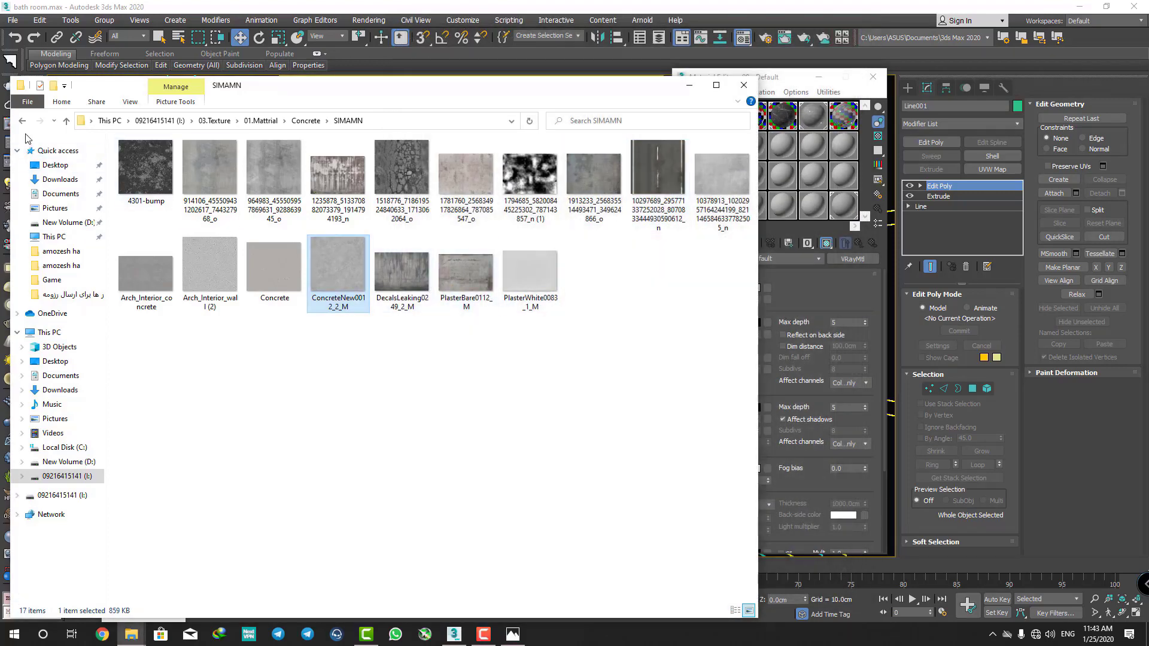
- Paste the concrete image into the Desktop تکسچر folder and minimise Explorer
{"action": "left_click", "coordinate": [57, 165]}
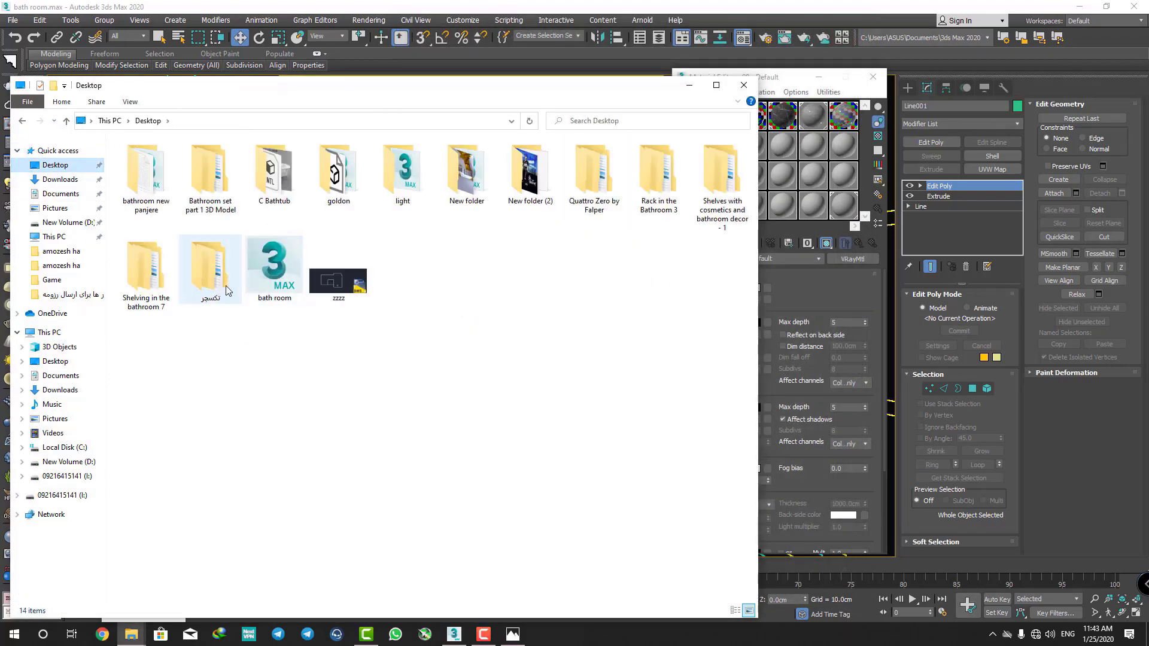
{"action": "double_click", "coordinate": [211, 270]}
{"action": "key", "text": "ctrl+v"}
{"action": "left_click", "coordinate": [574, 181]}
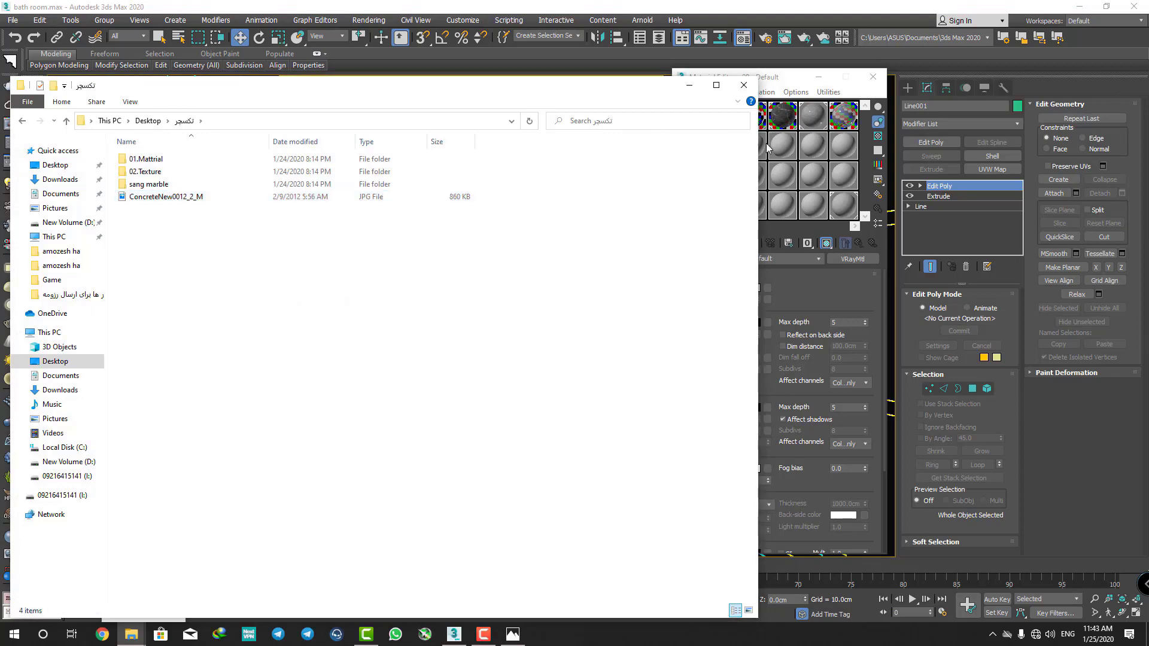
{"action": "left_click", "coordinate": [692, 87]}
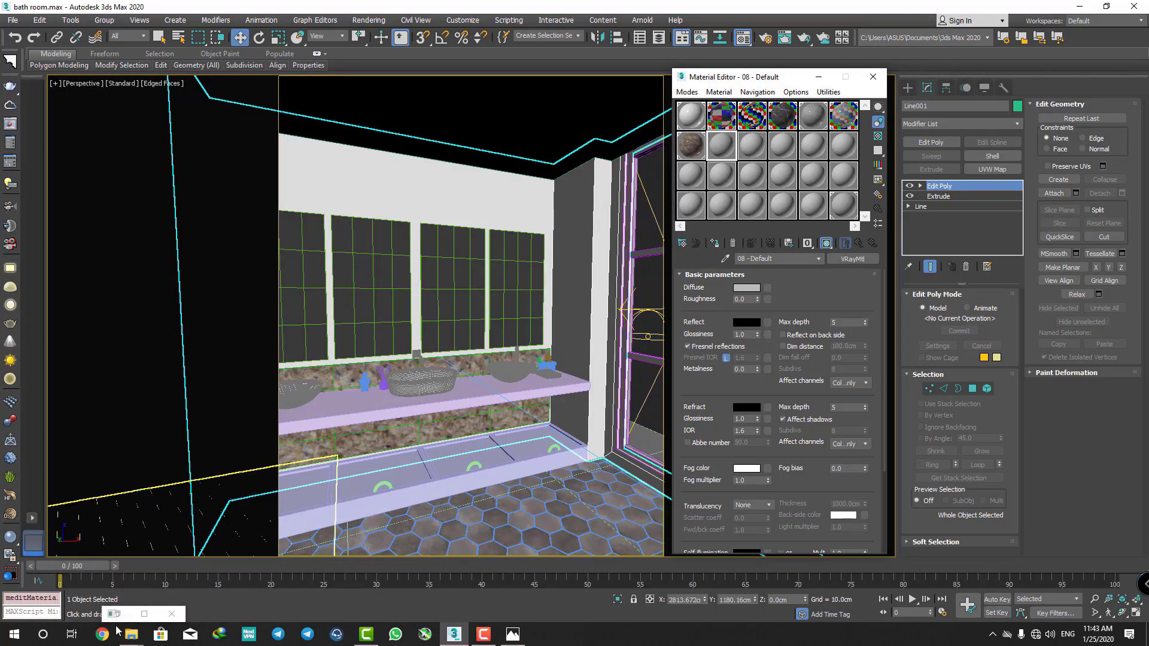
- Load the ConcreteNew0012_2_M image as the 08 - Default material's diffuse map
{"action": "mouse_move", "coordinate": [131, 634]}
{"action": "left_click", "coordinate": [181, 578]}
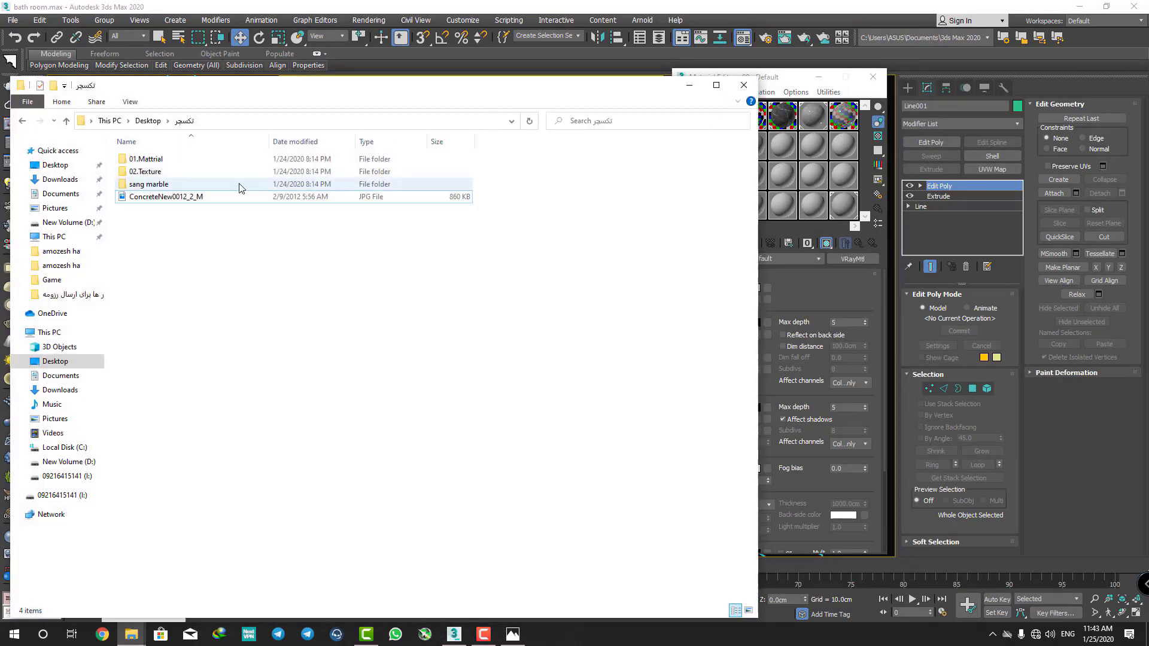
{"action": "right_click", "coordinate": [212, 293]}
{"action": "left_click", "coordinate": [392, 318]}
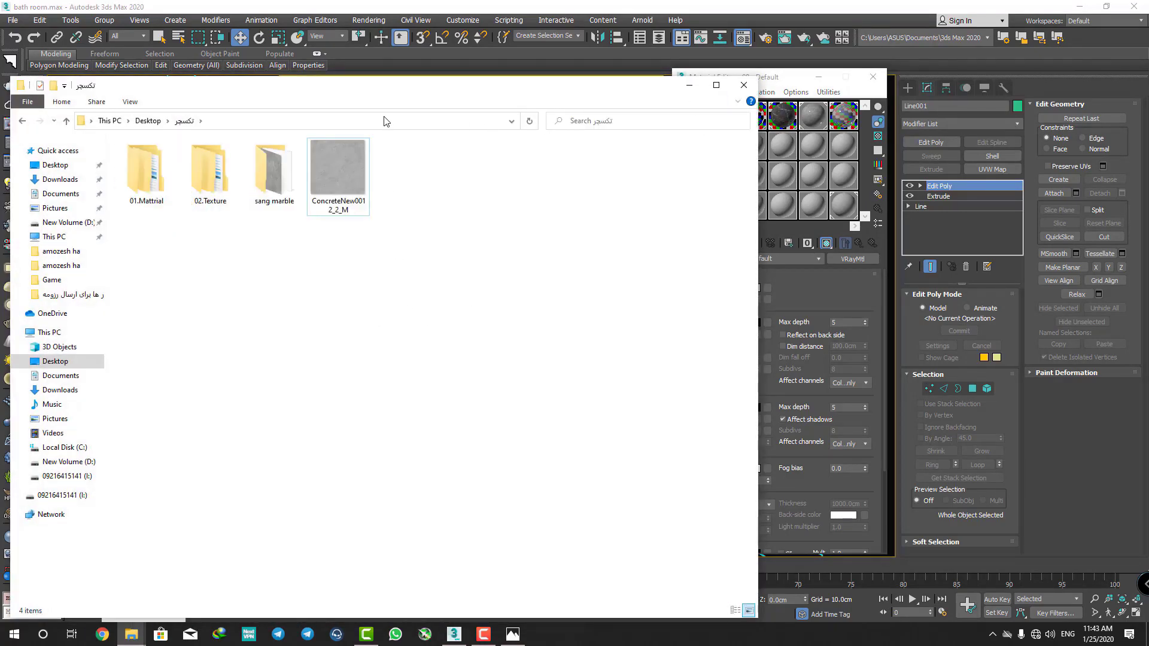
{"action": "left_click_drag", "start_coordinate": [381, 88], "coordinate": [296, 89]}
{"action": "mouse_move", "coordinate": [253, 171]}
{"action": "left_mouse_down"}
{"action": "mouse_move", "coordinate": [726, 333]}
{"action": "mouse_move", "coordinate": [707, 323]}
{"action": "left_mouse_up"}
- Copy the concrete diffuse map into the Bump slot as an independent copy
{"action": "scroll", "coordinate": [713, 478], "scroll_direction": "down", "scroll_amount": 3}
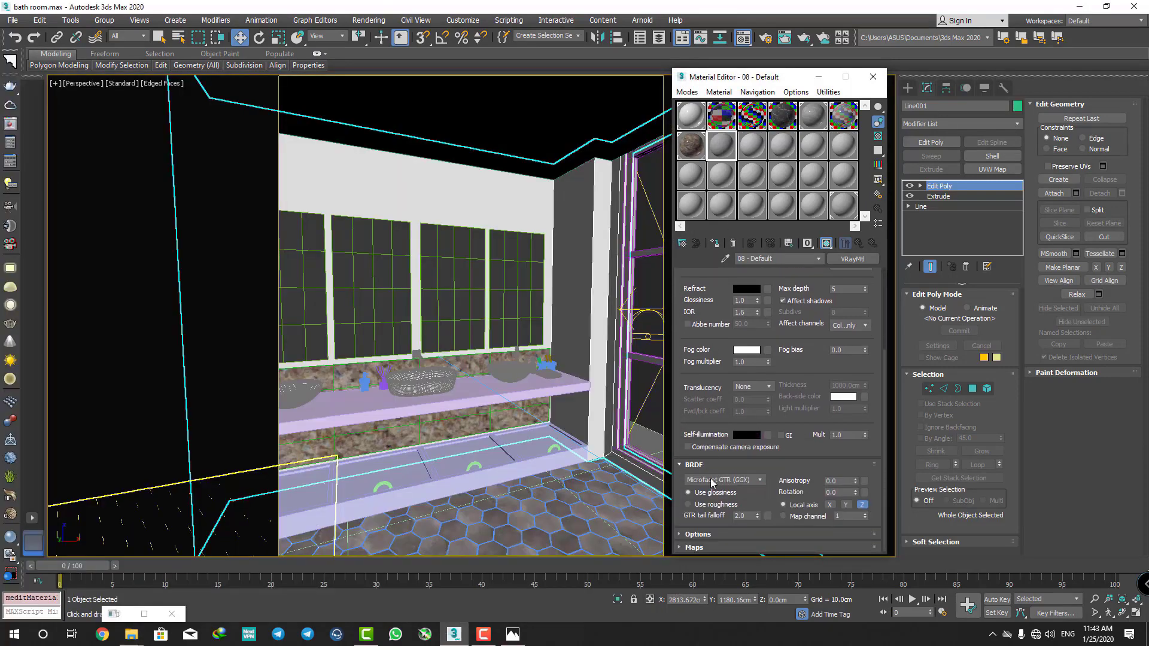
{"action": "left_click", "coordinate": [691, 548]}
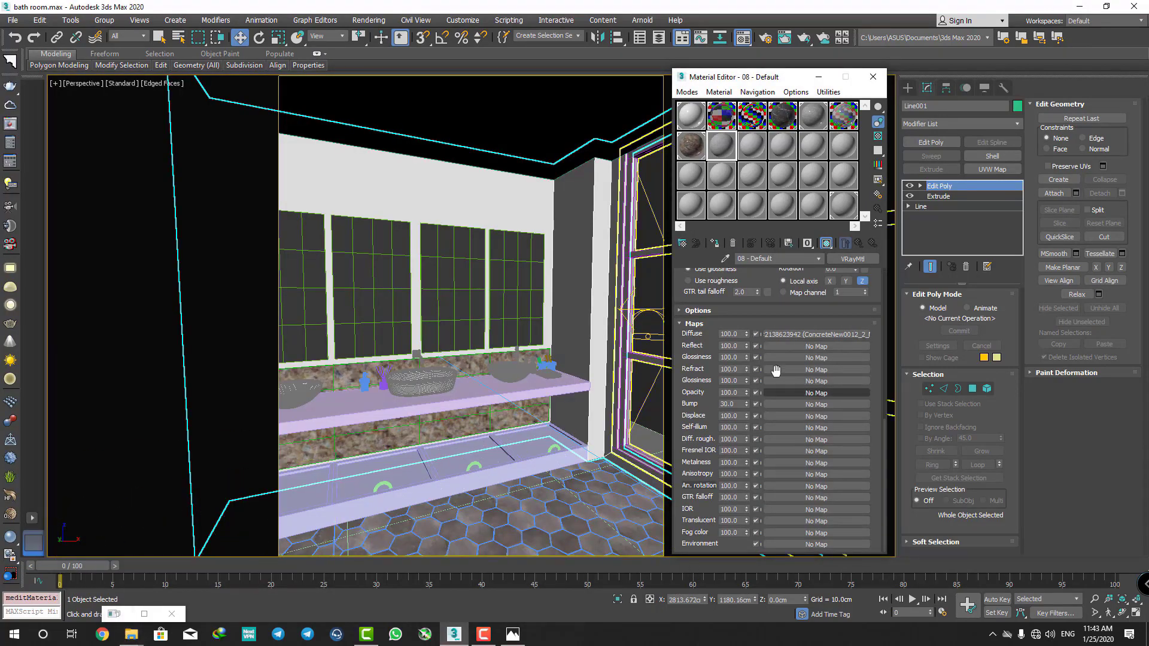
{"action": "left_click_drag", "start_coordinate": [780, 414], "coordinate": [784, 404]}
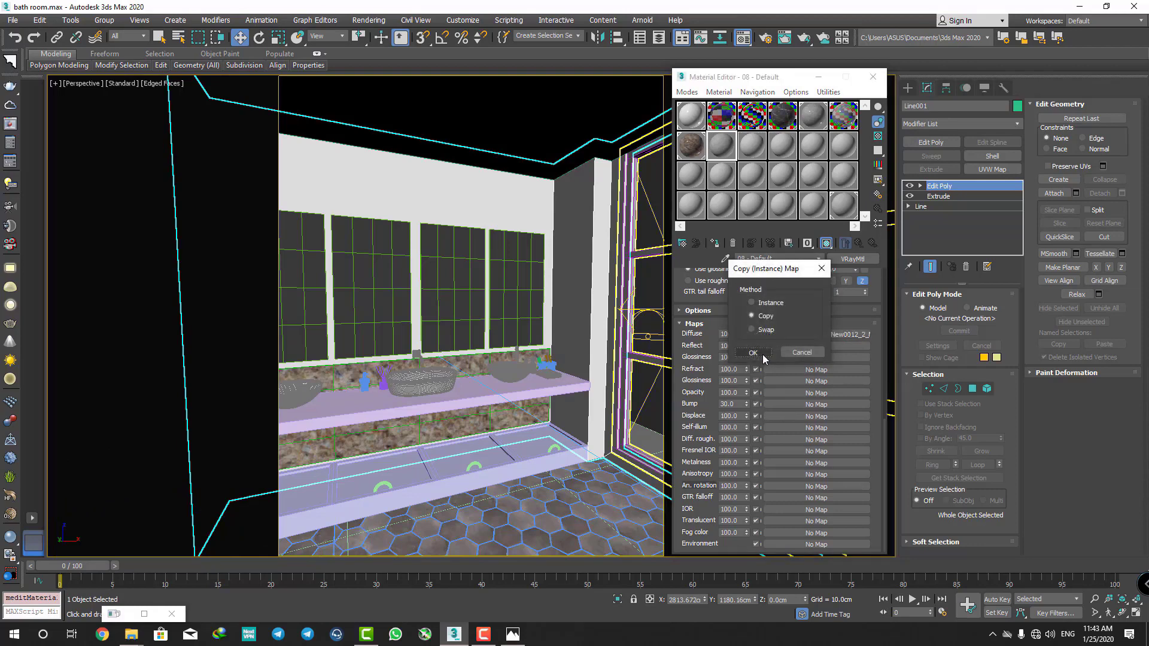
{"action": "left_click", "coordinate": [754, 353]}
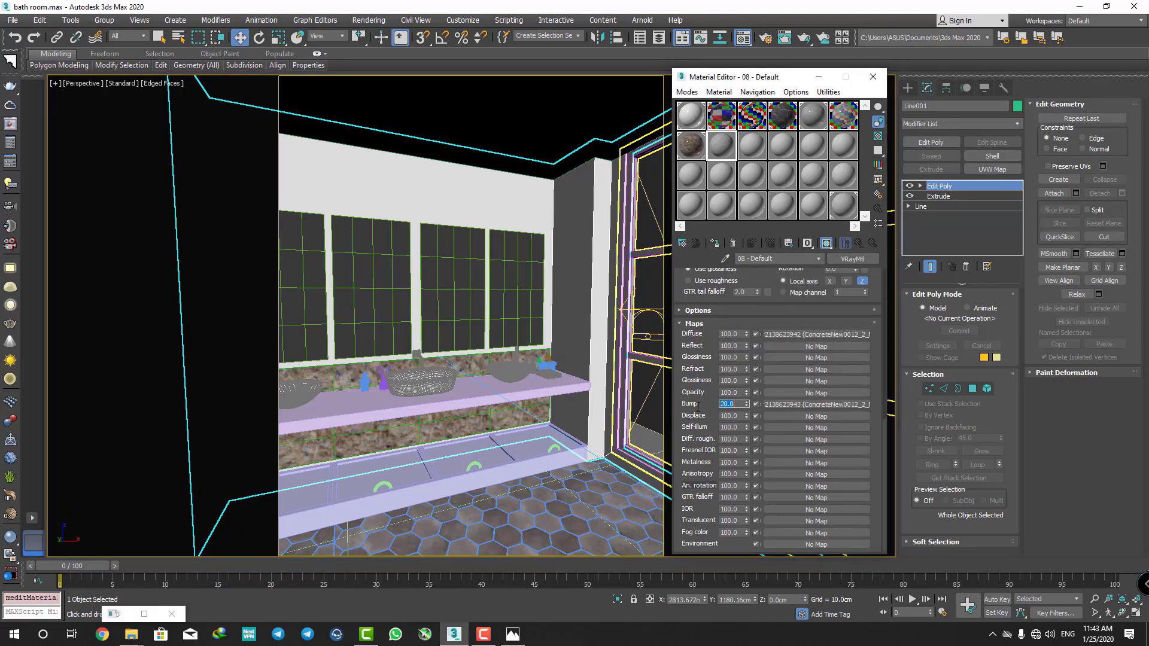
{"action": "scroll", "coordinate": [705, 395], "scroll_direction": "up", "scroll_amount": 10}
- Enlarge the material sample with a checker background and compare it with the concrete photo
{"action": "scroll", "coordinate": [704, 496], "scroll_direction": "up", "scroll_amount": 1}
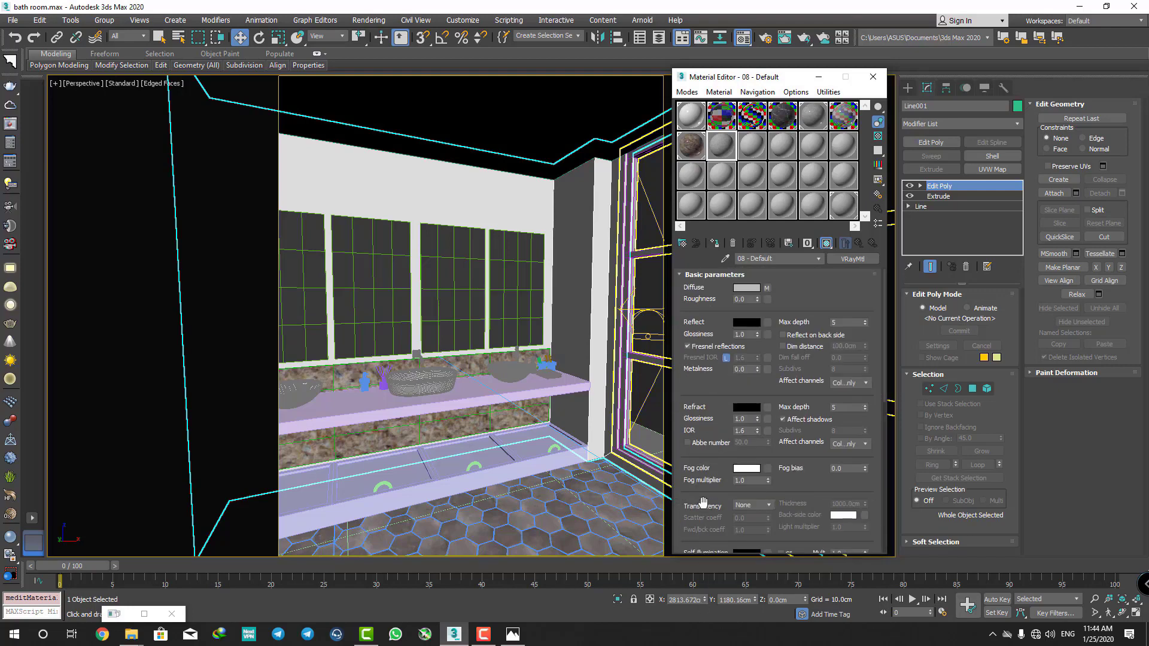
{"action": "double_click", "coordinate": [721, 157]}
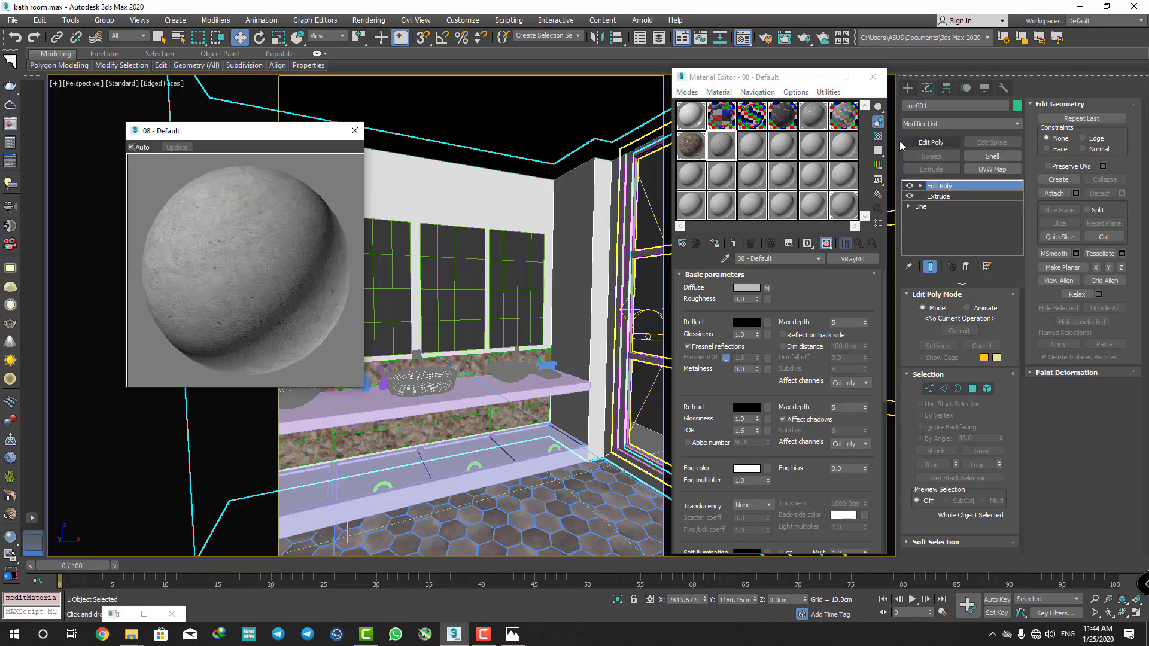
{"action": "left_click", "coordinate": [878, 137]}
{"action": "key", "text": "alt+Tab"}
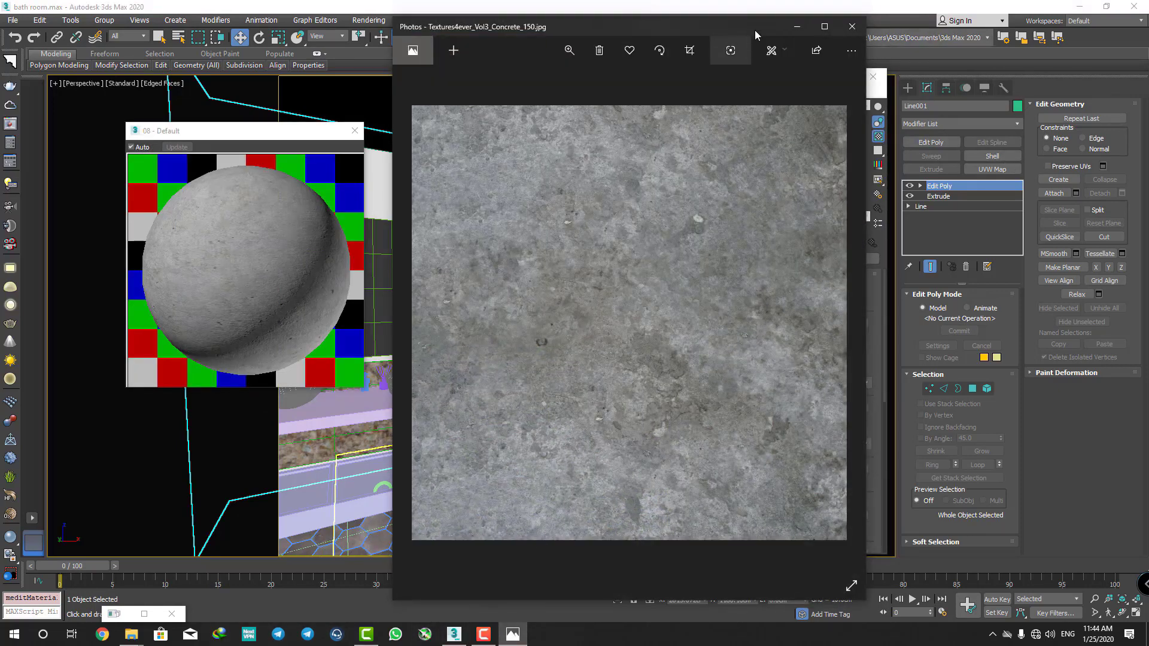
{"action": "left_click", "coordinate": [785, 31]}
- Enable the diffuse map's colour curve, lower it to 0.699, and assign the material to the walls
{"action": "left_click", "coordinate": [766, 288]}
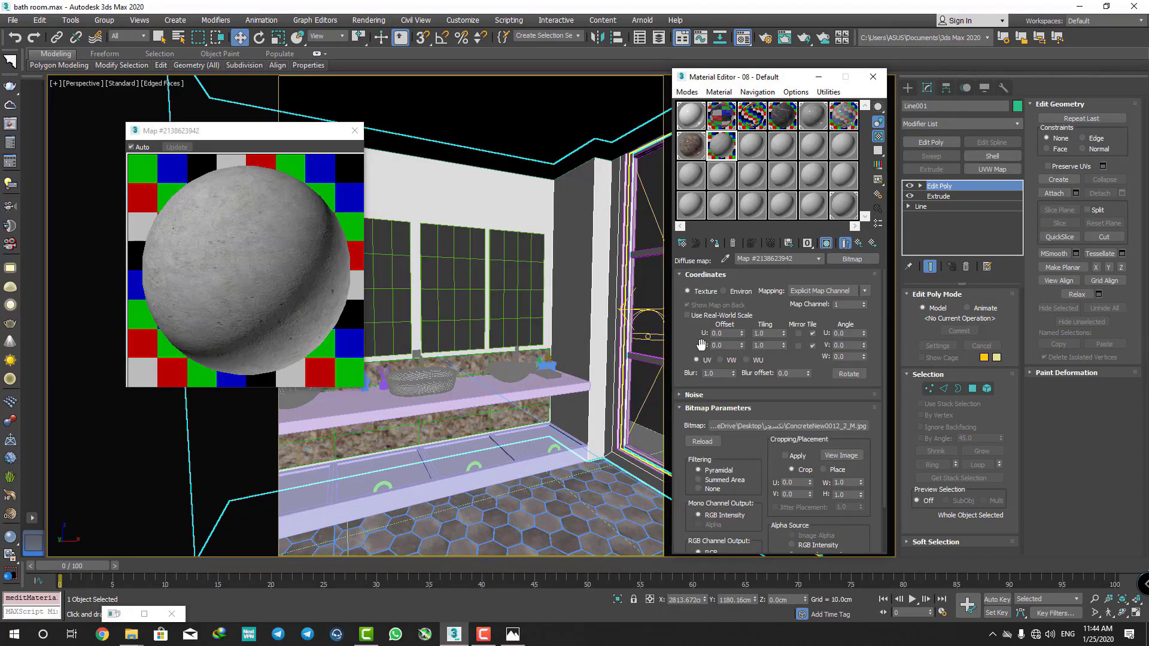
{"action": "left_click_drag", "start_coordinate": [702, 345], "coordinate": [689, 219]}
{"action": "left_click", "coordinate": [698, 547]}
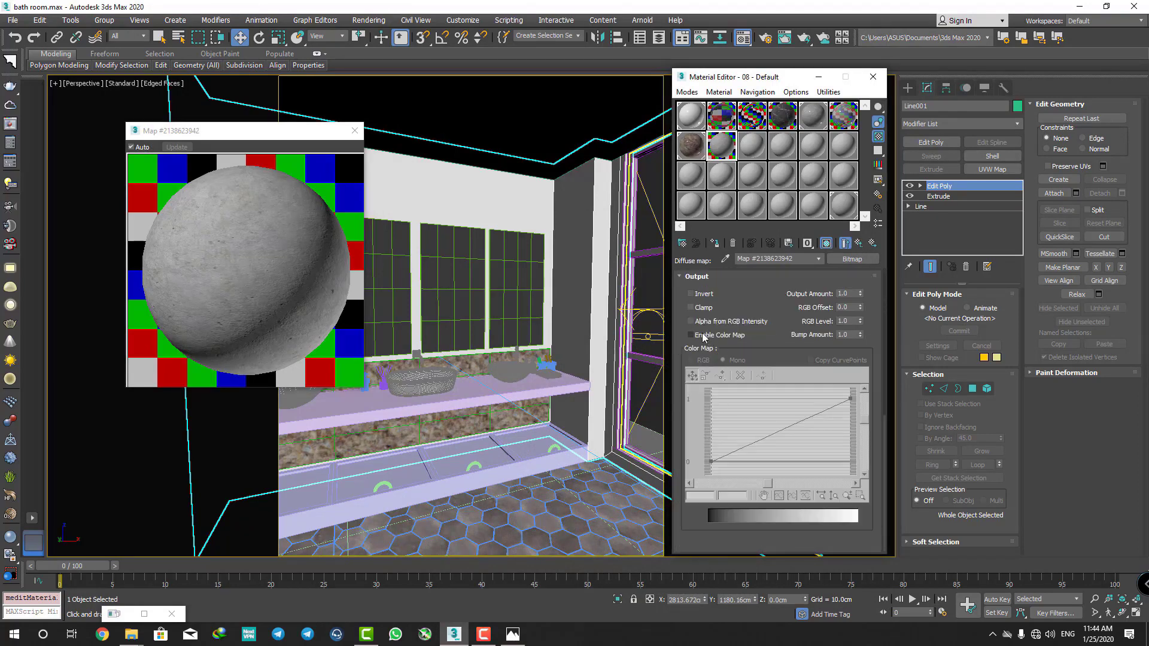
{"action": "left_click", "coordinate": [705, 336]}
{"action": "left_click_drag", "start_coordinate": [849, 397], "coordinate": [849, 416]}
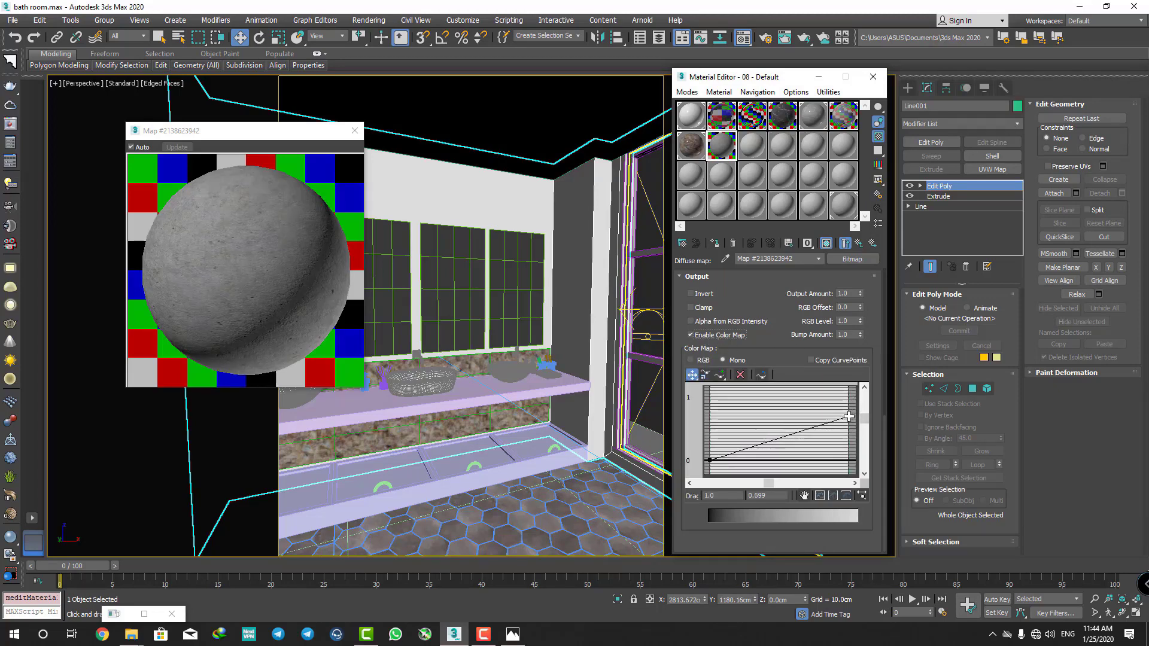
{"action": "left_click", "coordinate": [355, 130]}
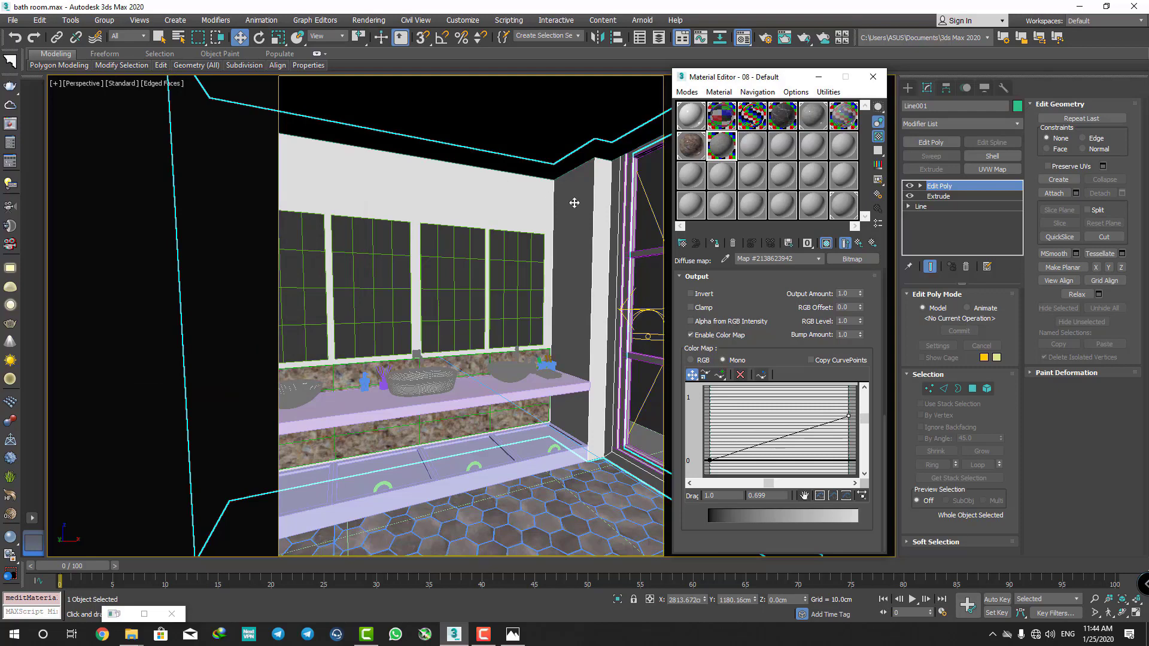
{"action": "left_click", "coordinate": [714, 243]}
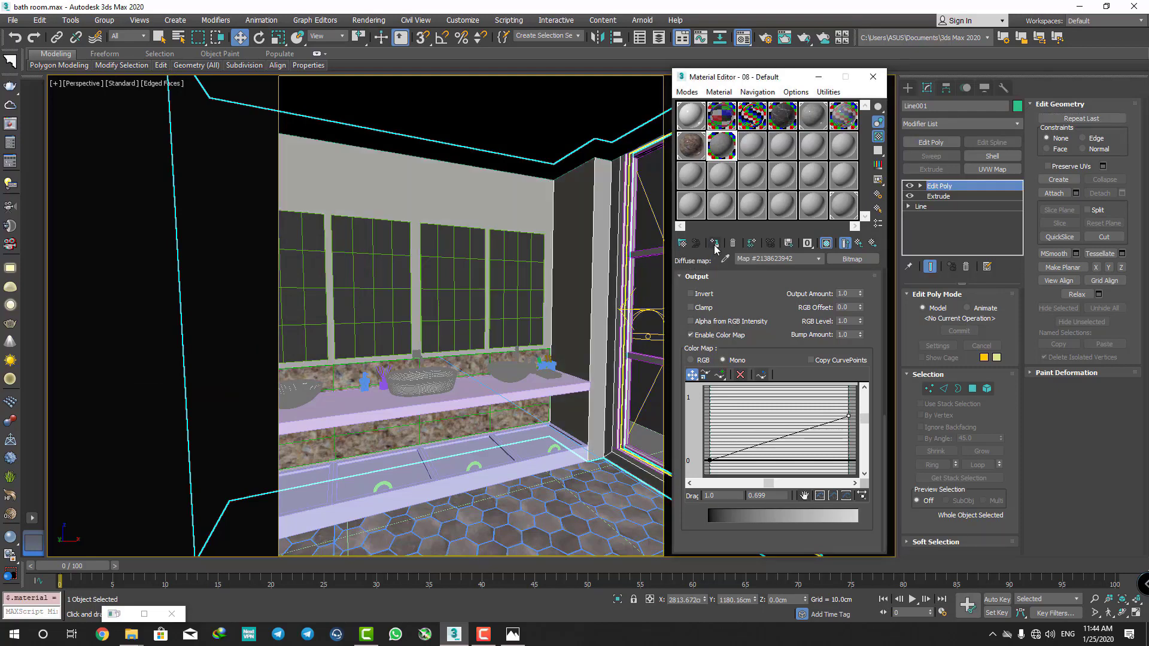
- Add a box UVW Map to the walls with length, width and height of 200 cm
{"action": "left_click", "coordinate": [992, 170]}
{"action": "left_click", "coordinate": [948, 363]}
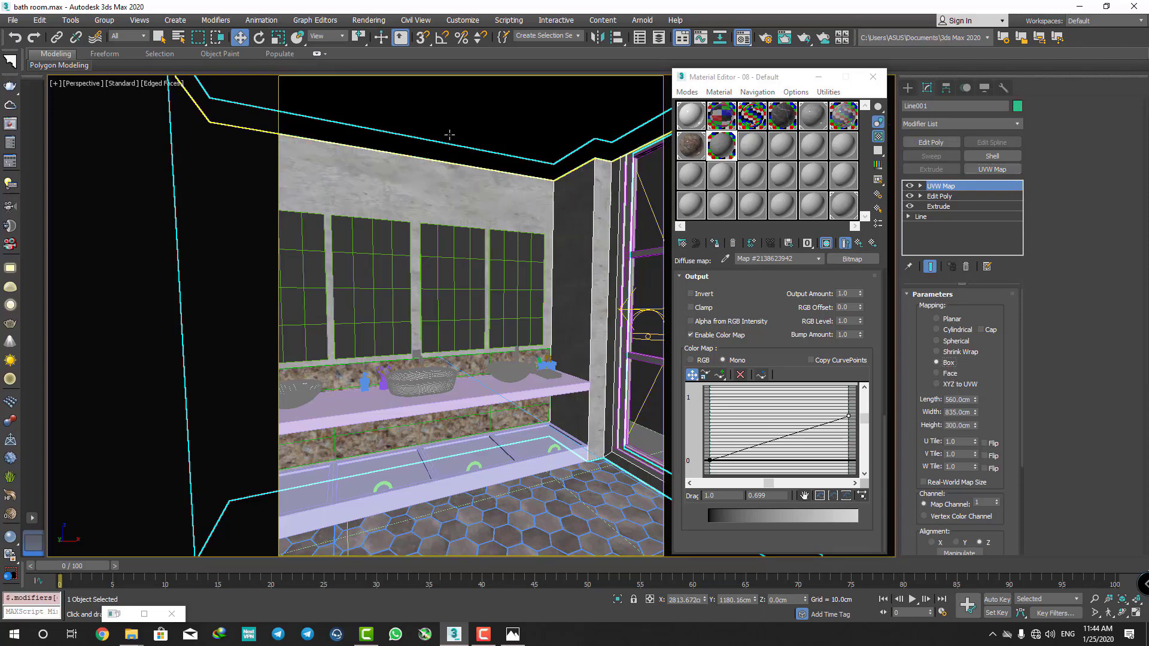
{"action": "scroll", "coordinate": [586, 233], "scroll_direction": "up", "scroll_amount": 2}
{"action": "scroll", "coordinate": [586, 240], "scroll_direction": "up", "scroll_amount": 2}
{"action": "middle_click_drag", "start_coordinate": [586, 240], "coordinate": [798, 372]}
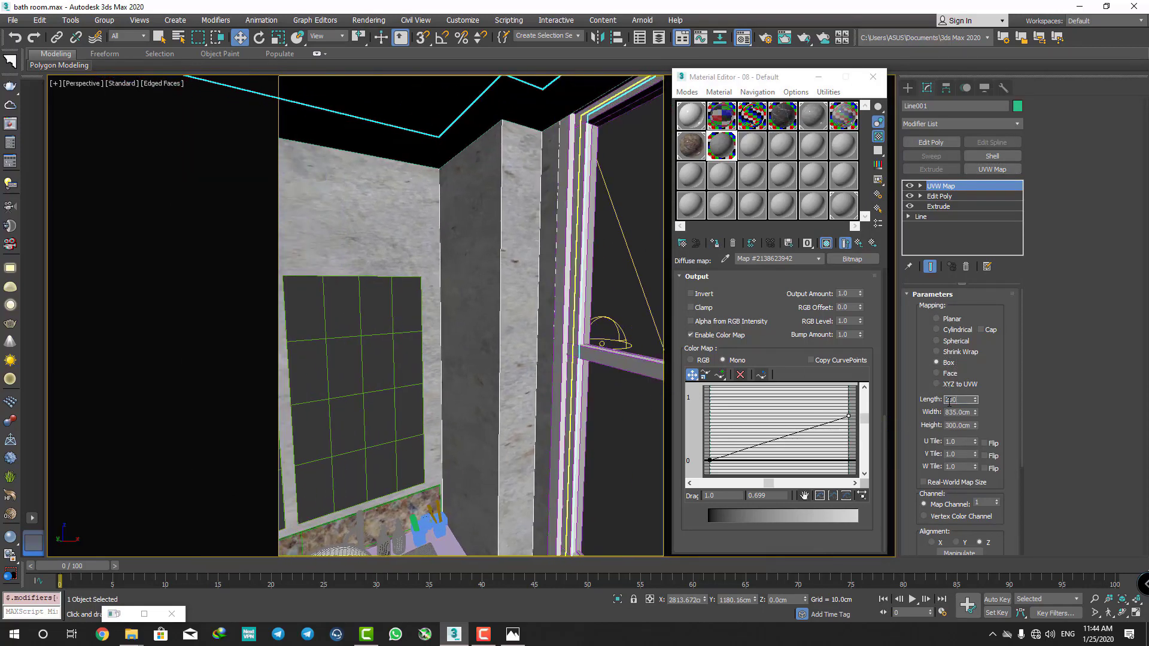
{"action": "key", "text": "Tab"}
{"action": "type", "text": "200"}
{"action": "key", "text": "Tab"}
{"action": "type", "text": "200"}
{"action": "key", "text": "Return"}
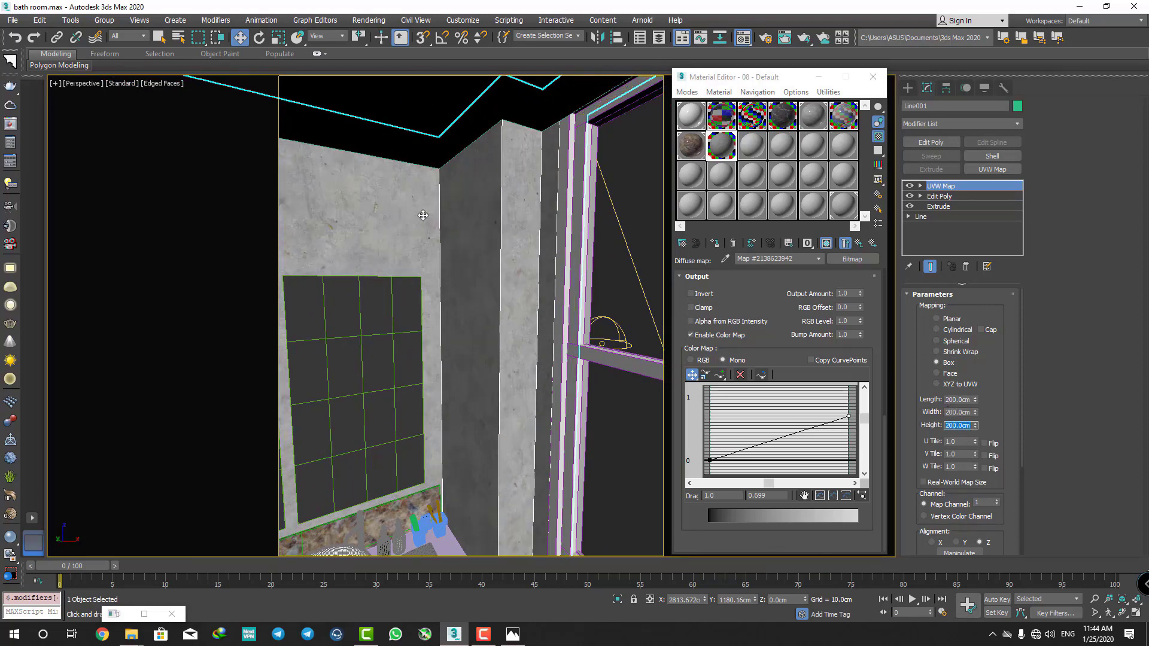
- Orbit and pan around the walls to check the concrete tiling, then return to camera view
{"action": "middle_click_drag", "start_coordinate": [424, 214], "coordinate": [628, 213], "text": "alt"}
{"action": "scroll", "coordinate": [423, 218], "scroll_direction": "up", "scroll_amount": 3}
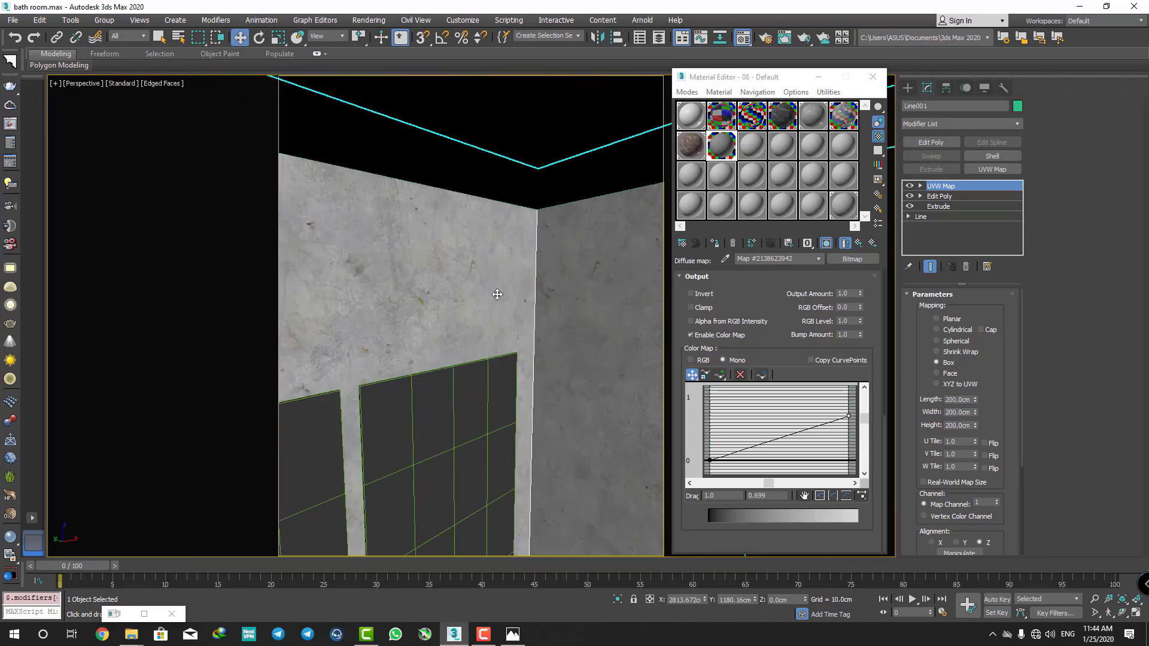
{"action": "scroll", "coordinate": [497, 294], "scroll_direction": "down", "scroll_amount": 3}
{"action": "scroll", "coordinate": [527, 215], "scroll_direction": "up", "scroll_amount": 3}
{"action": "middle_click_drag", "start_coordinate": [497, 205], "coordinate": [392, 211]}
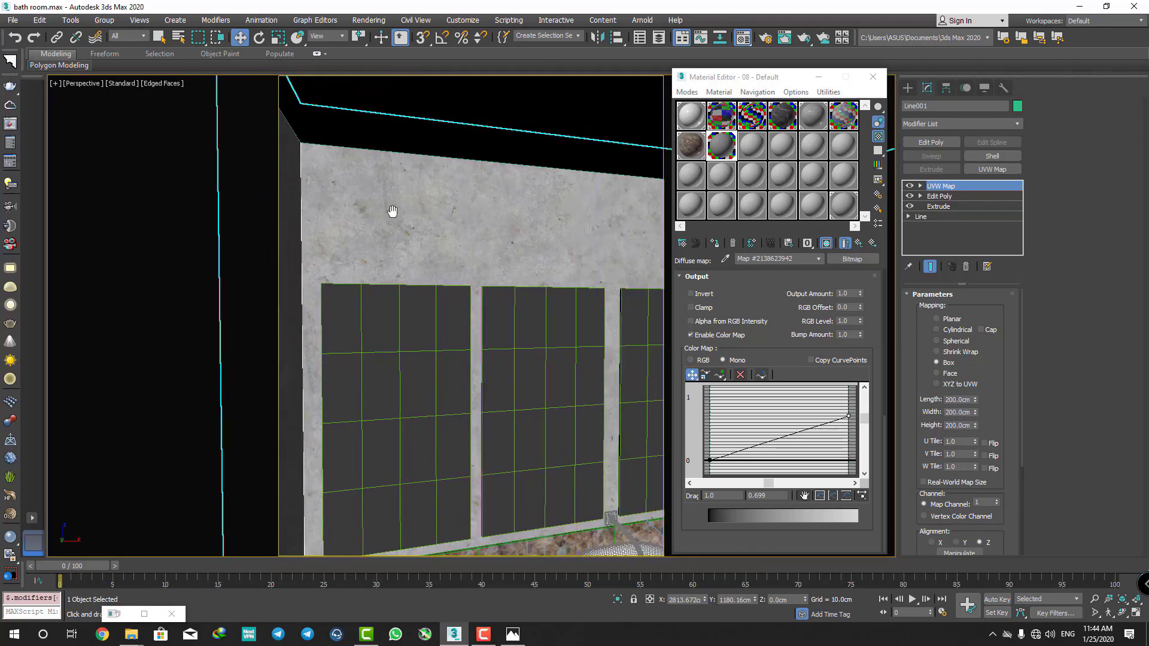
{"action": "scroll", "coordinate": [392, 211], "scroll_direction": "down", "scroll_amount": 2}
{"action": "key", "text": "c"}
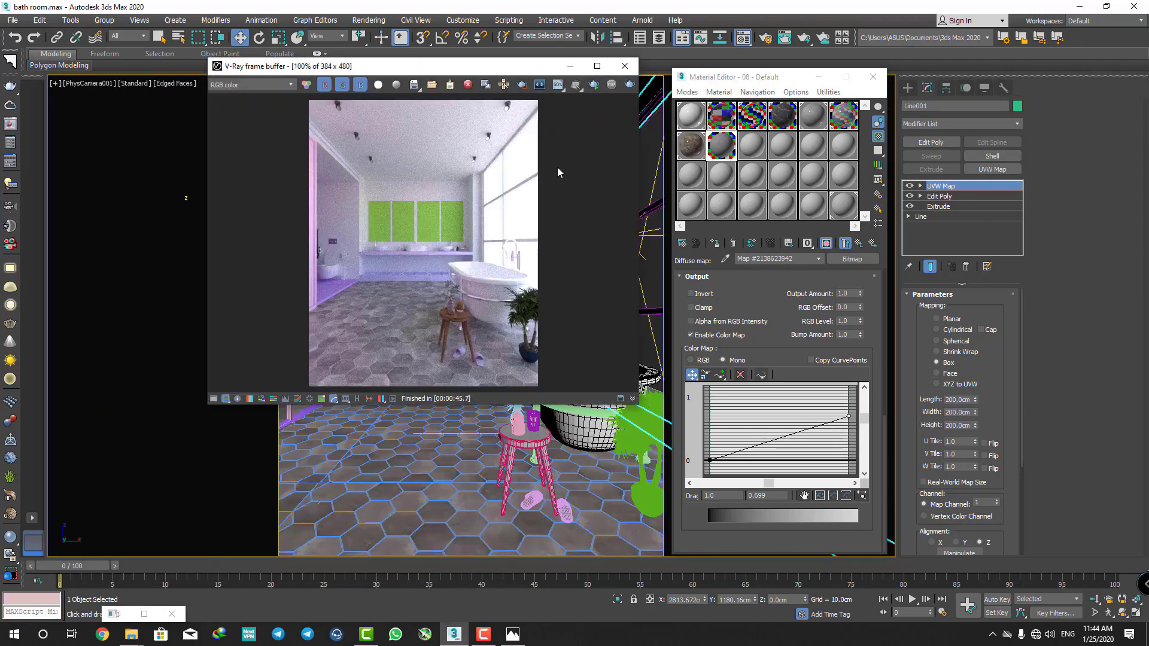
- Render the camera view, stop when the concrete walls look right, and reopen the last render
{"action": "key", "text": "shift+q"}
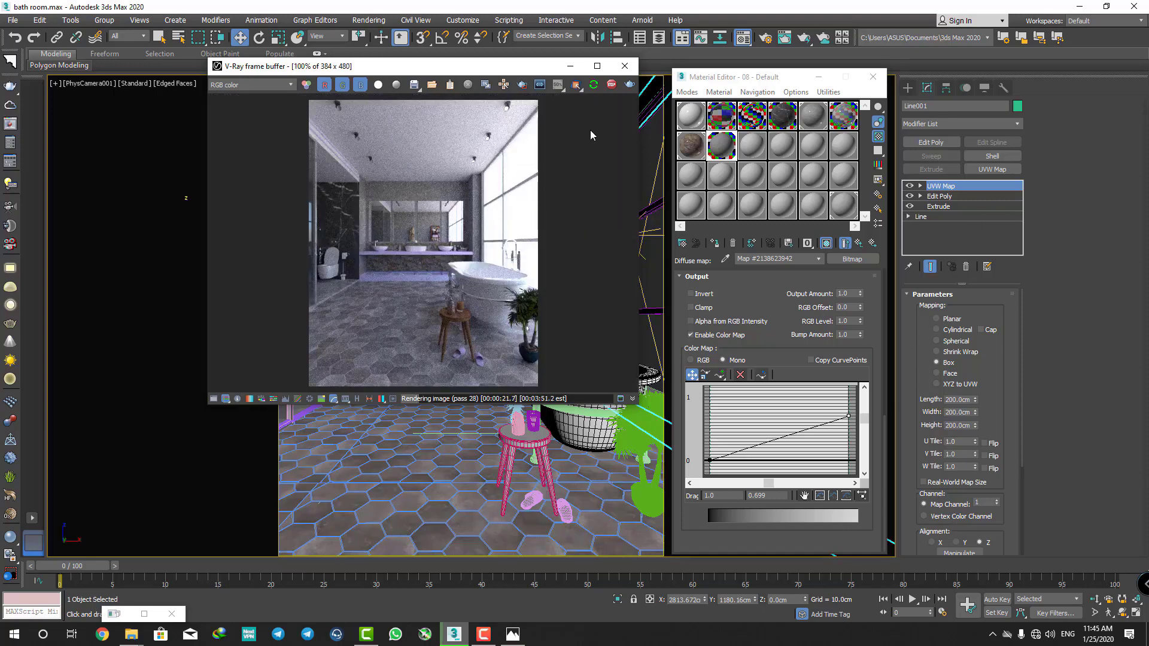
{"action": "left_click", "coordinate": [611, 87]}
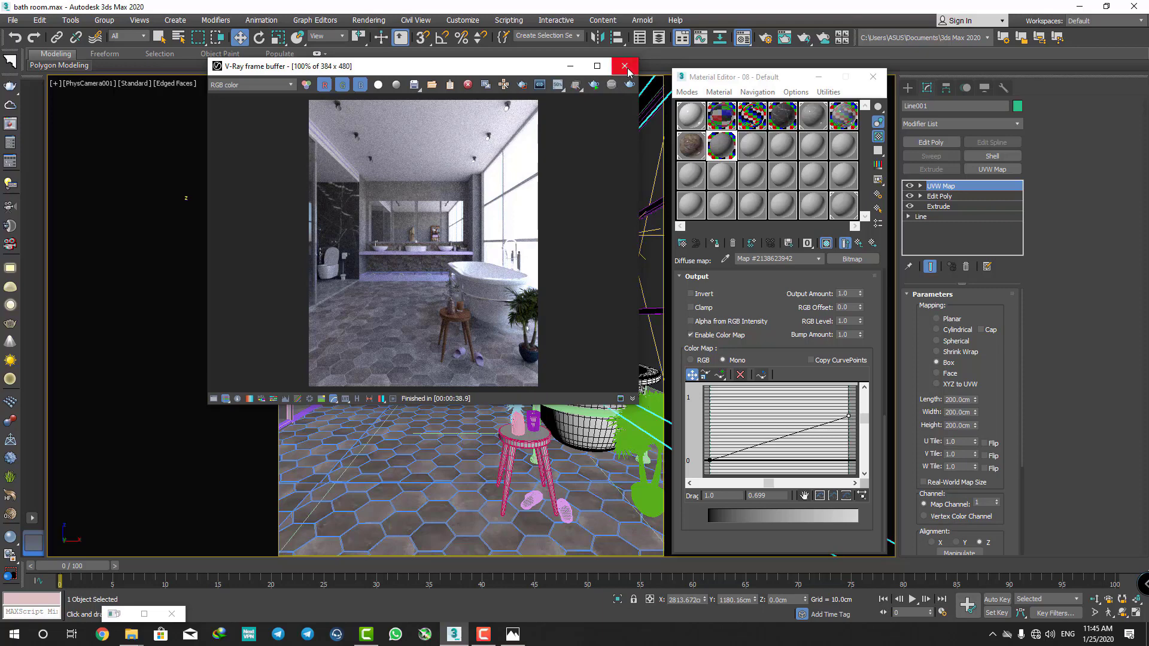
{"action": "left_click", "coordinate": [625, 66]}
{"action": "key", "text": "ctrl+i"}
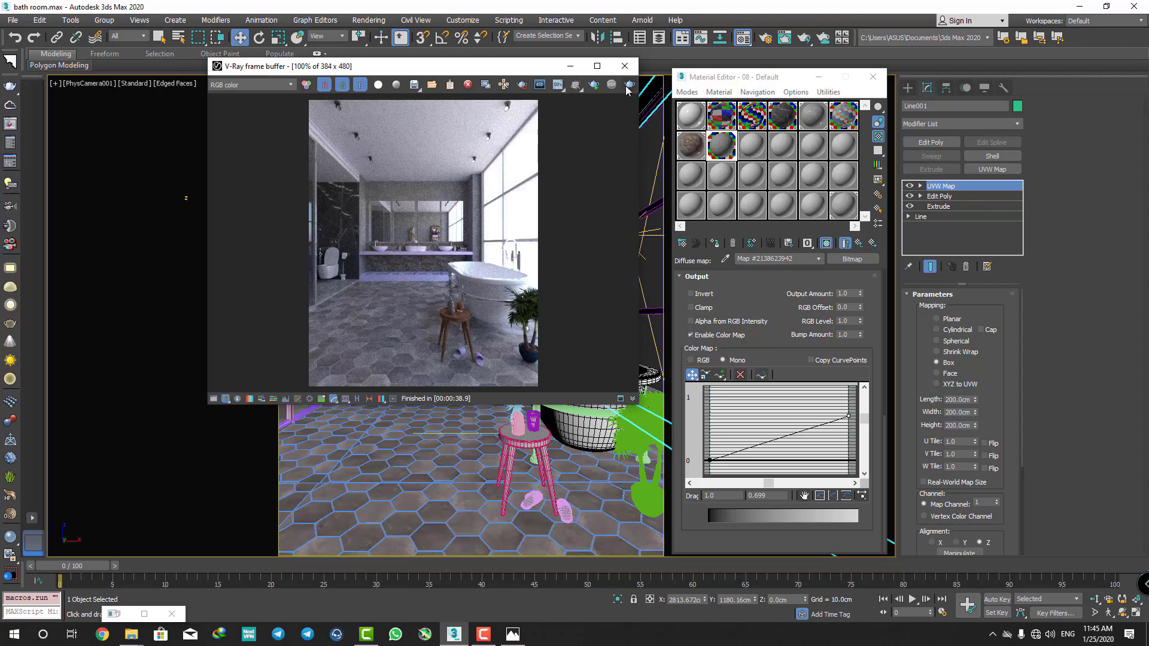
- Convert 08 - Default into a VRayBlendMtl, keeping the concrete material as the base
{"action": "left_click", "coordinate": [625, 66]}
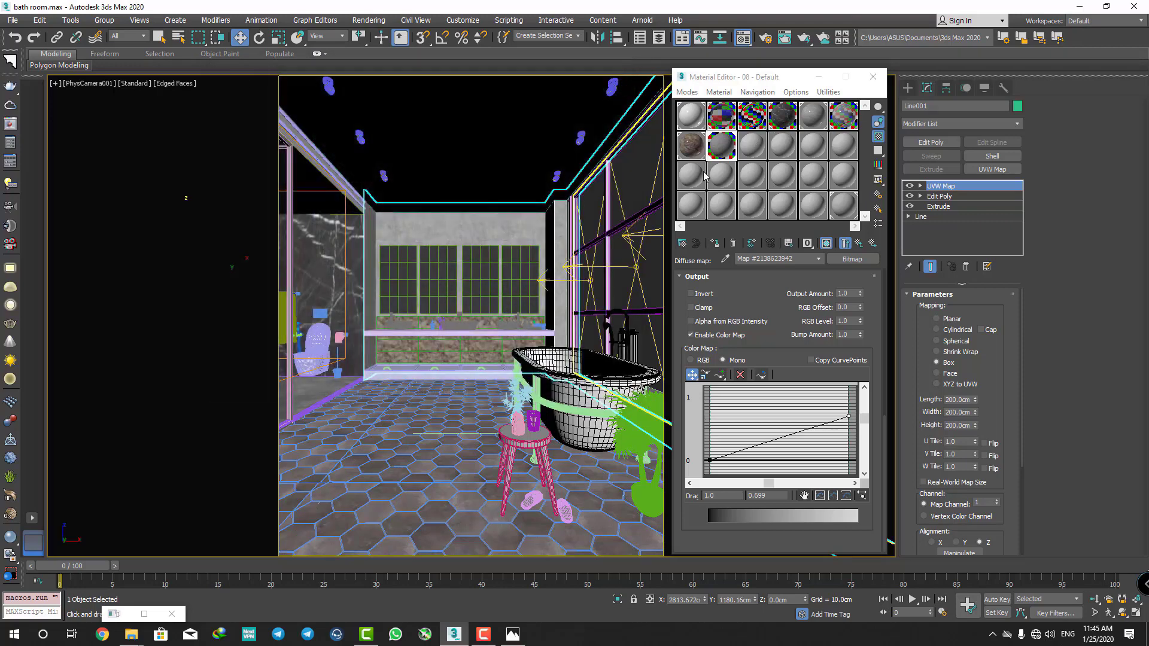
{"action": "left_click", "coordinate": [844, 243]}
{"action": "left_click", "coordinate": [853, 259]}
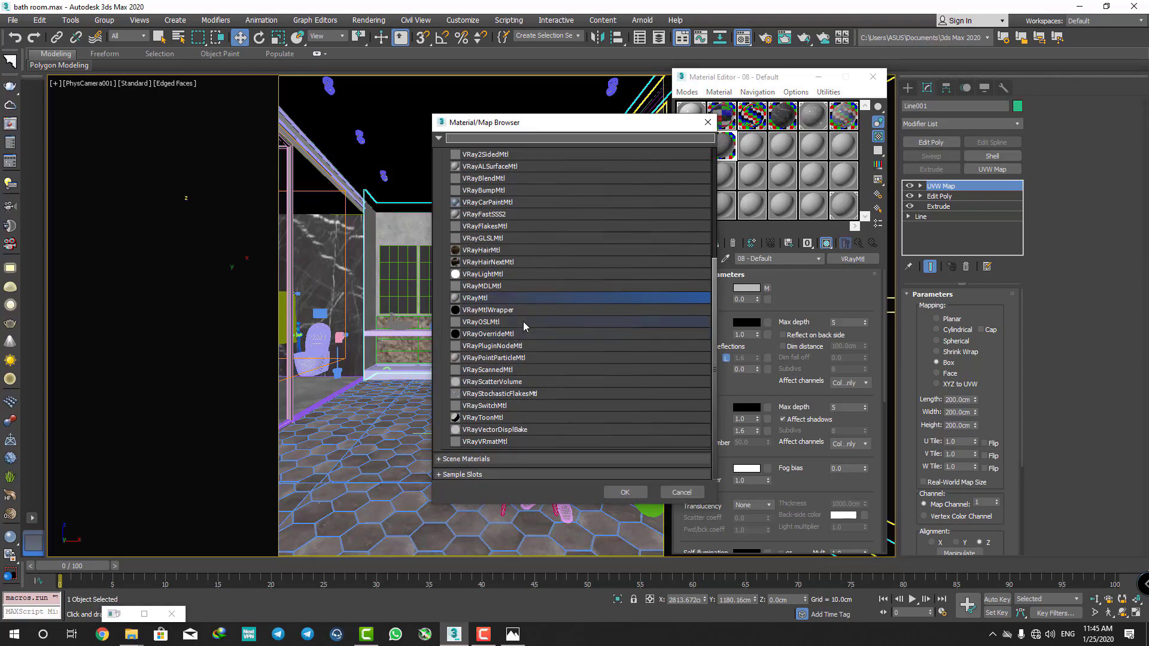
{"action": "scroll", "coordinate": [523, 323], "scroll_direction": "up", "scroll_amount": 3}
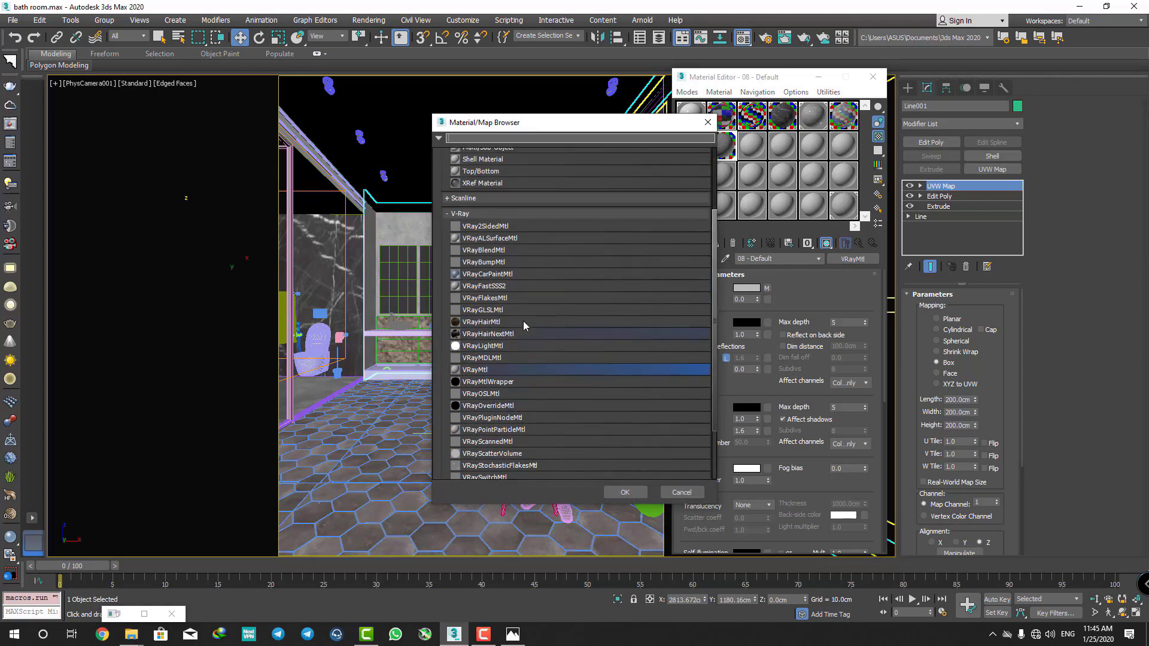
{"action": "left_click", "coordinate": [625, 492]}
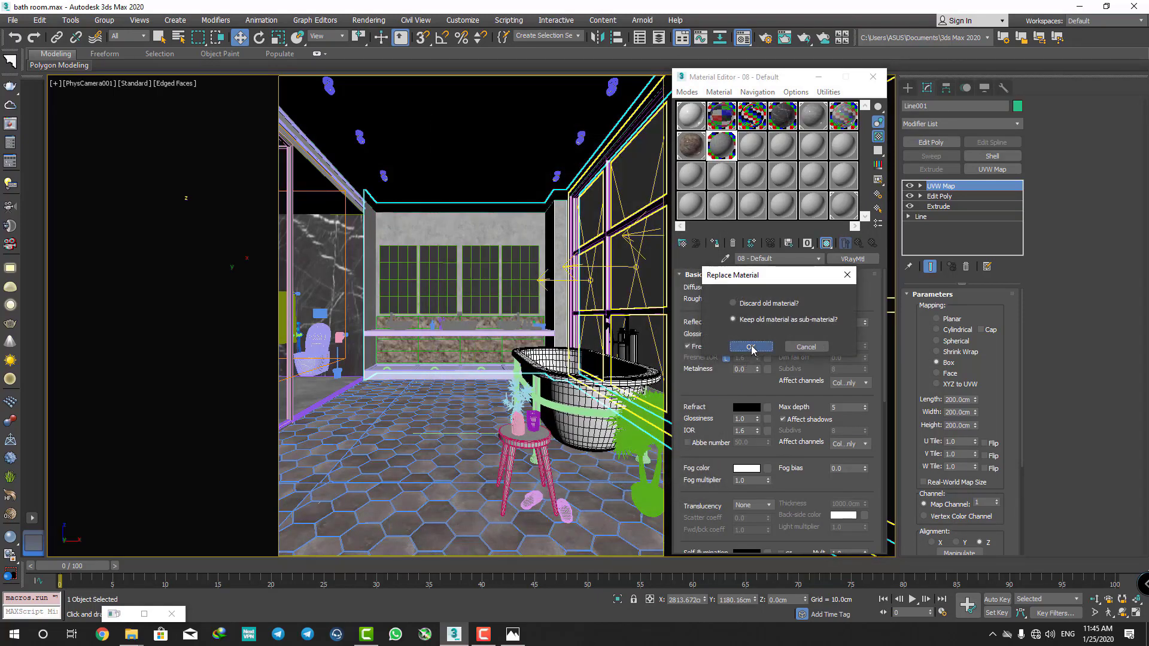
{"action": "left_click", "coordinate": [751, 349]}
{"action": "left_click", "coordinate": [494, 640]}
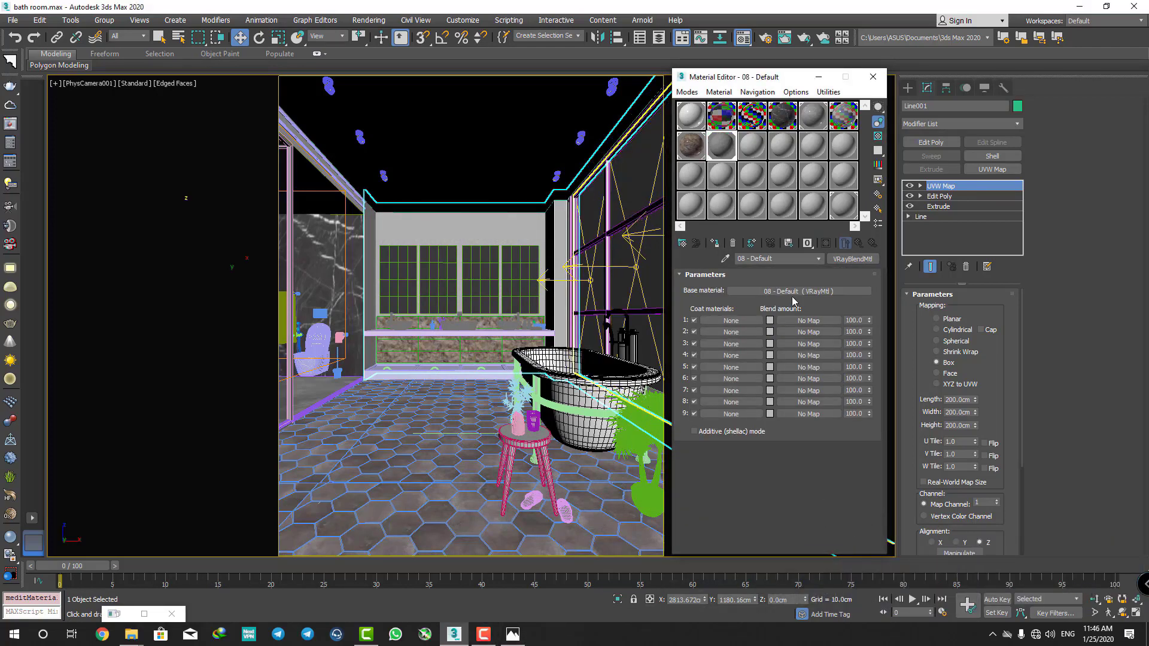
- Copy the base concrete material into coat slot 1 as an independent copy
{"action": "left_click_drag", "start_coordinate": [791, 293], "coordinate": [760, 280]}
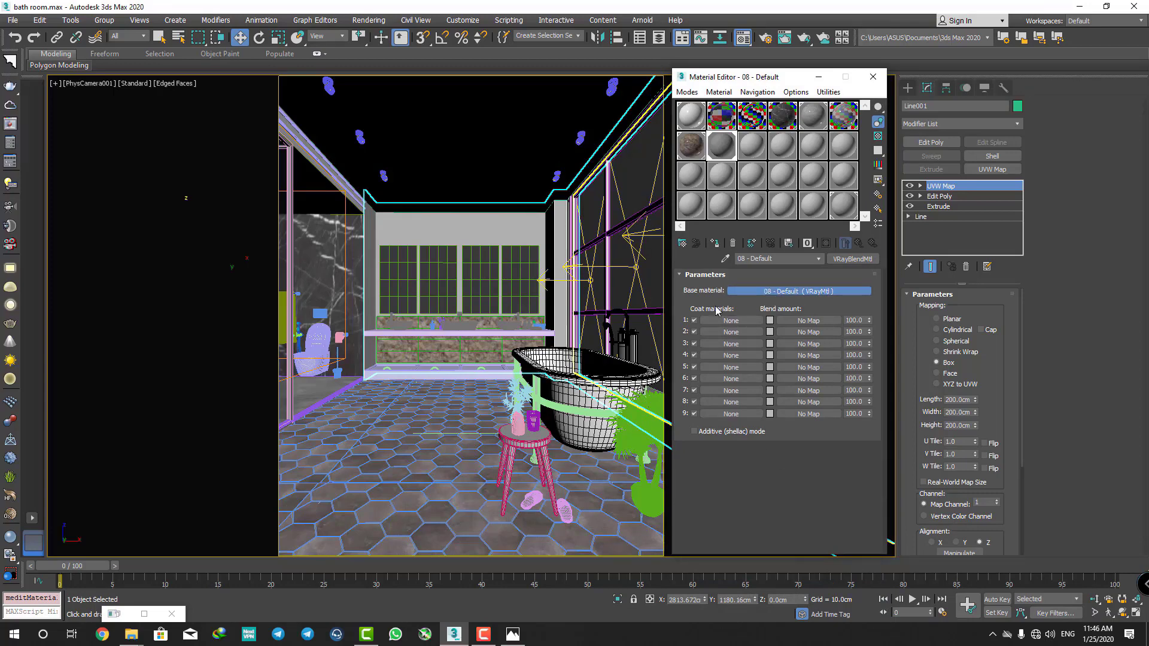
{"action": "left_click", "coordinate": [755, 292]}
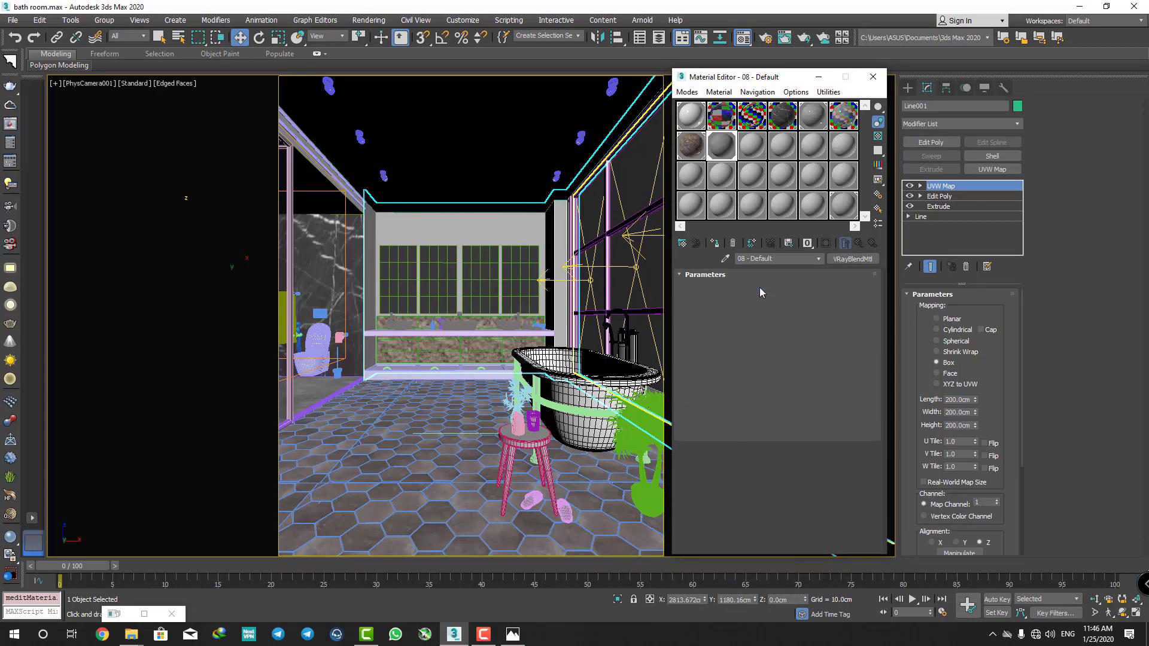
{"action": "left_click", "coordinate": [857, 243]}
{"action": "left_click_drag", "start_coordinate": [775, 292], "coordinate": [731, 330]}
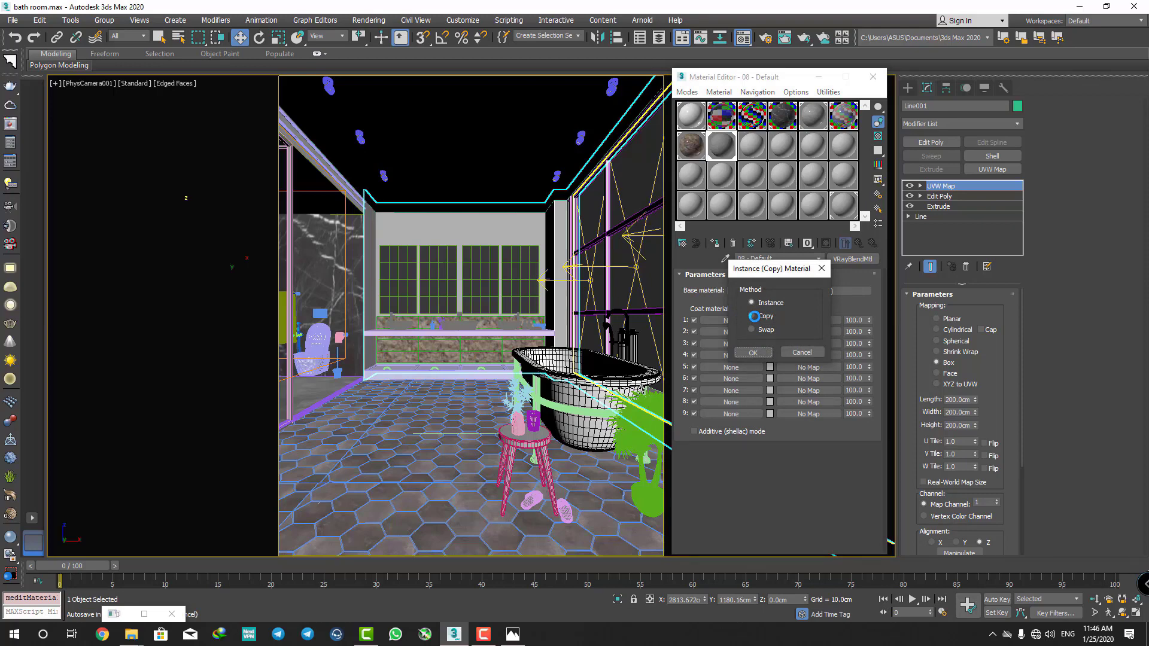
{"action": "left_click", "coordinate": [754, 316]}
{"action": "left_click", "coordinate": [753, 353]}
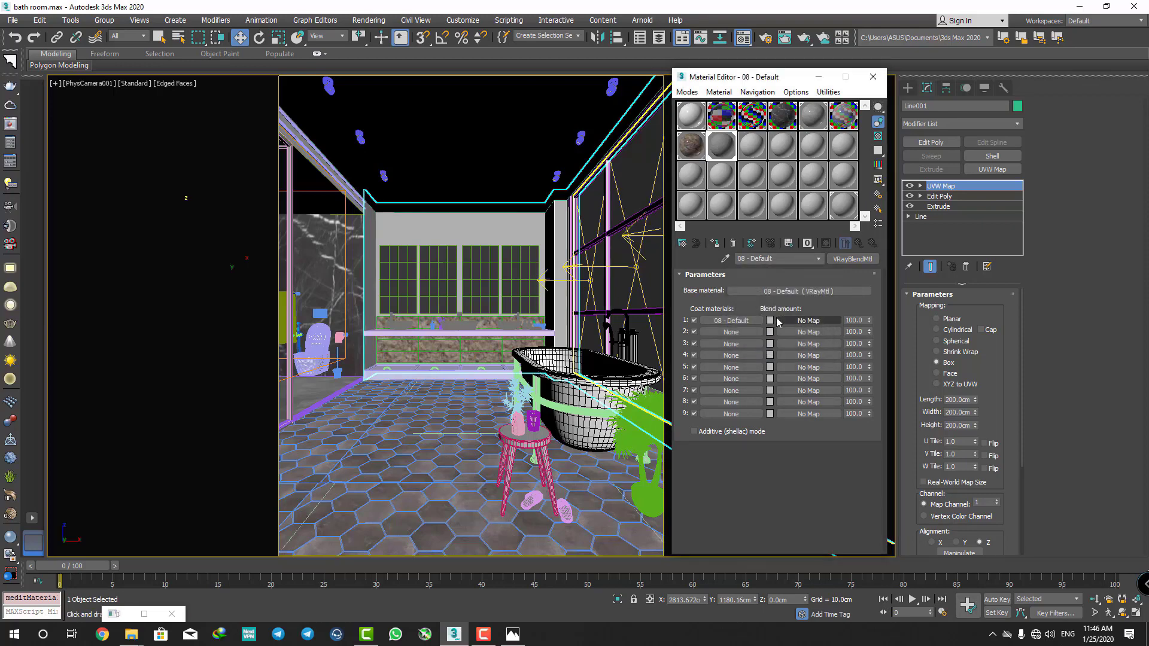
{"action": "mouse_move", "coordinate": [131, 635]}
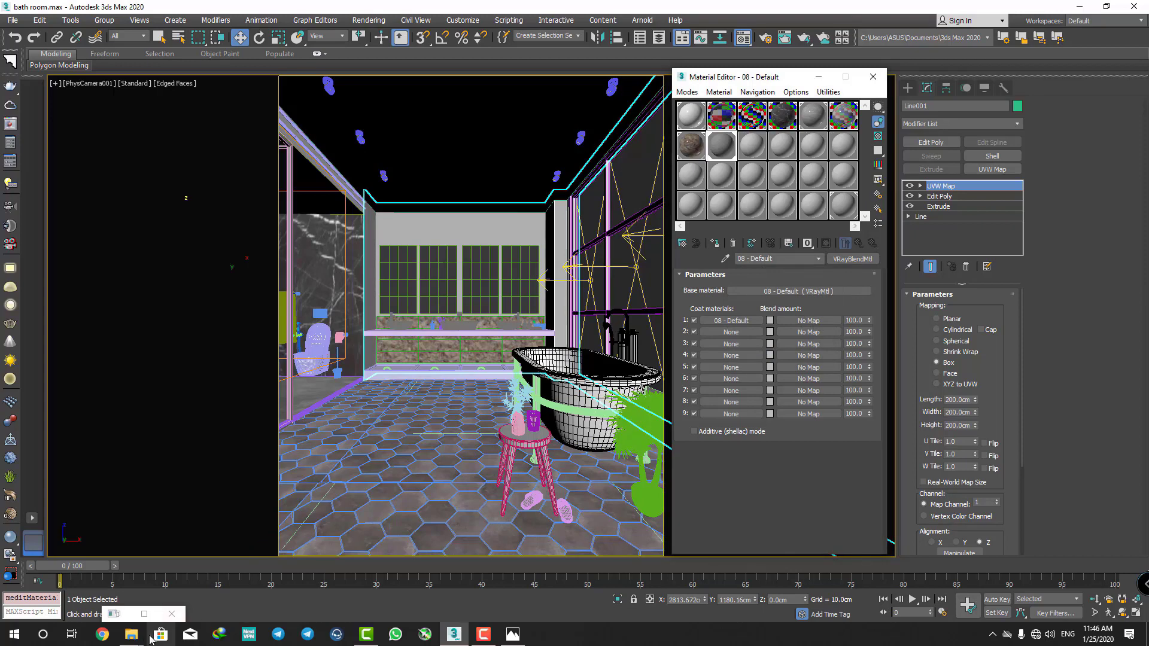
- Drag DIR003 from 01.Mattrial > dirt > DIRTMSK onto the Blend amount 1 slot
{"action": "left_click", "coordinate": [151, 610]}
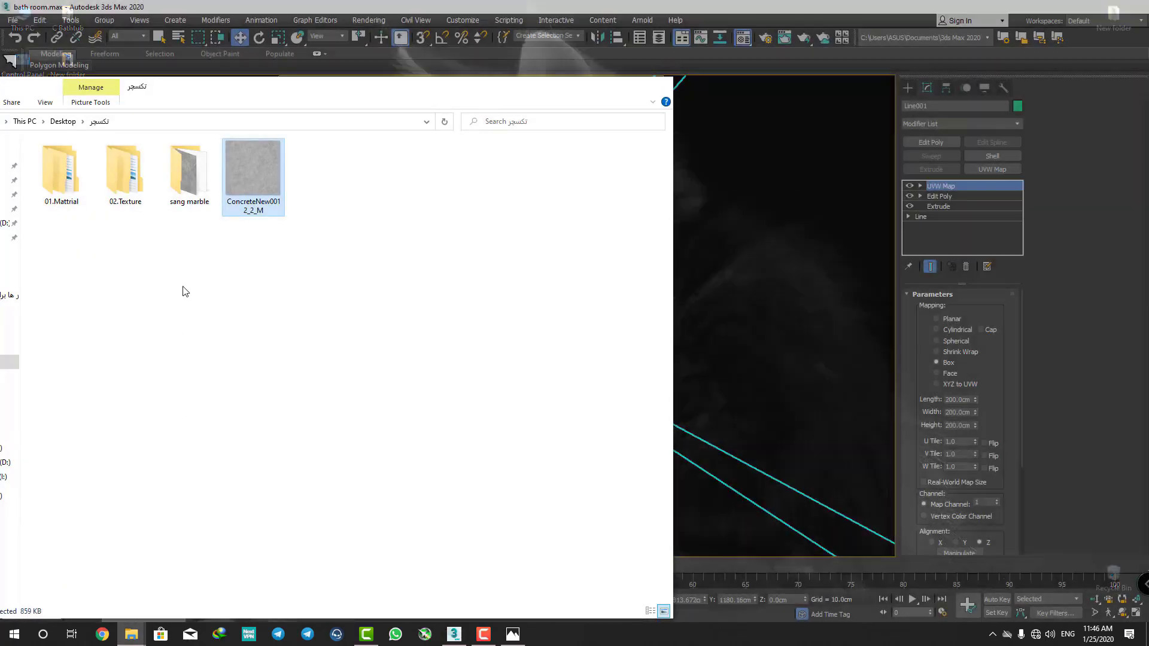
{"action": "mouse_move", "coordinate": [142, 84]}
{"action": "left_mouse_down"}
{"action": "mouse_move", "coordinate": [317, 82]}
{"action": "mouse_move", "coordinate": [241, 79]}
{"action": "left_mouse_up"}
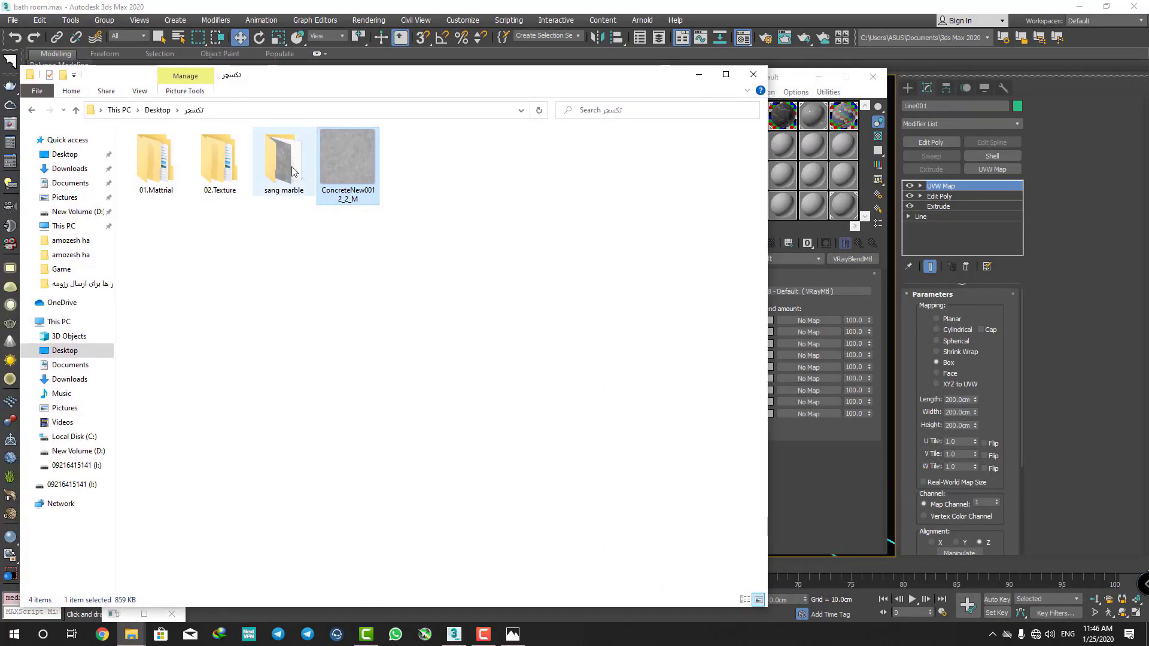
{"action": "double_click", "coordinate": [221, 164]}
{"action": "left_click", "coordinate": [76, 112]}
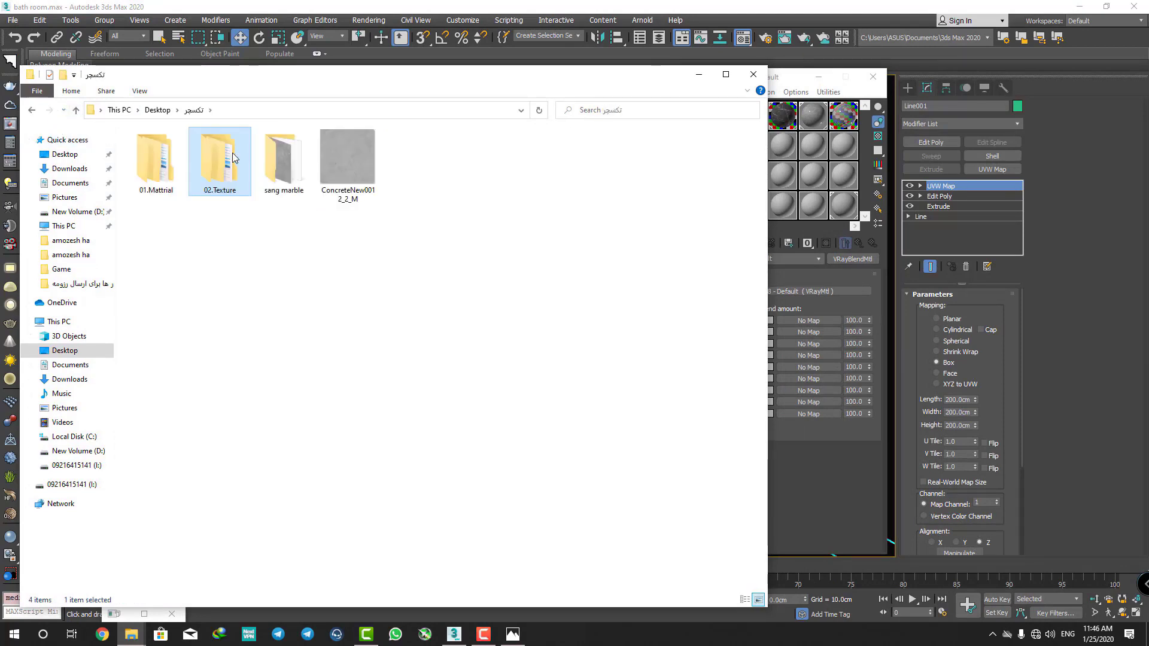
{"action": "double_click", "coordinate": [157, 158]}
{"action": "left_click", "coordinate": [294, 173]}
{"action": "double_click", "coordinate": [294, 173]}
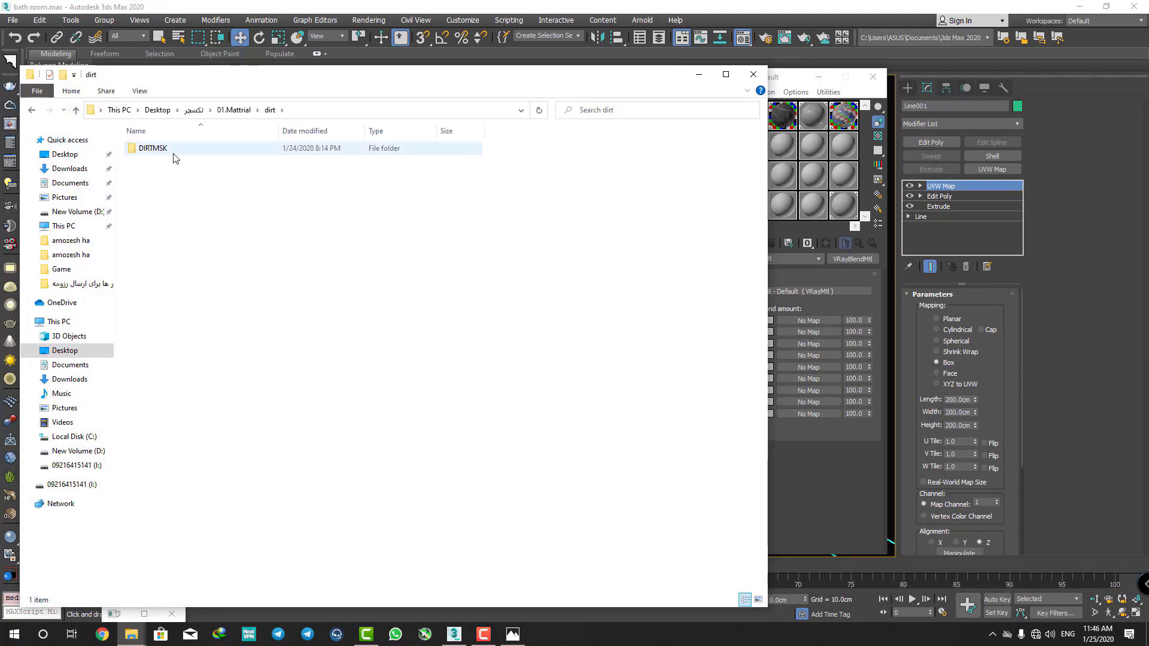
{"action": "double_click", "coordinate": [171, 150]}
{"action": "left_click_drag", "start_coordinate": [310, 82], "coordinate": [191, 113]}
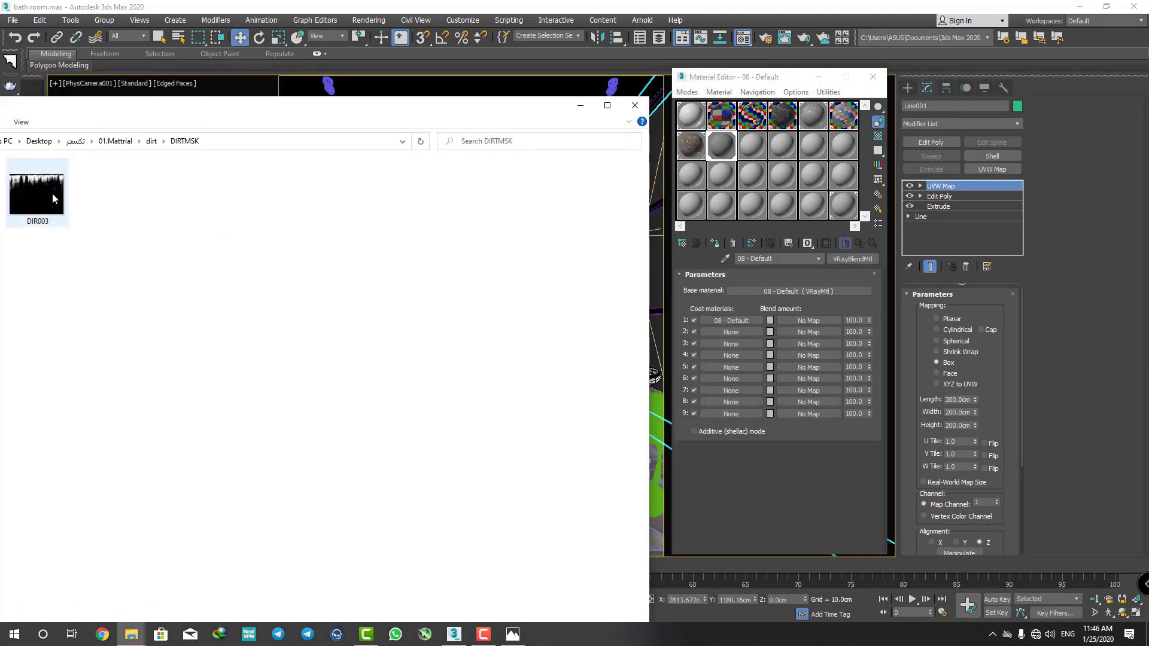
{"action": "left_click_drag", "start_coordinate": [56, 199], "coordinate": [802, 324]}
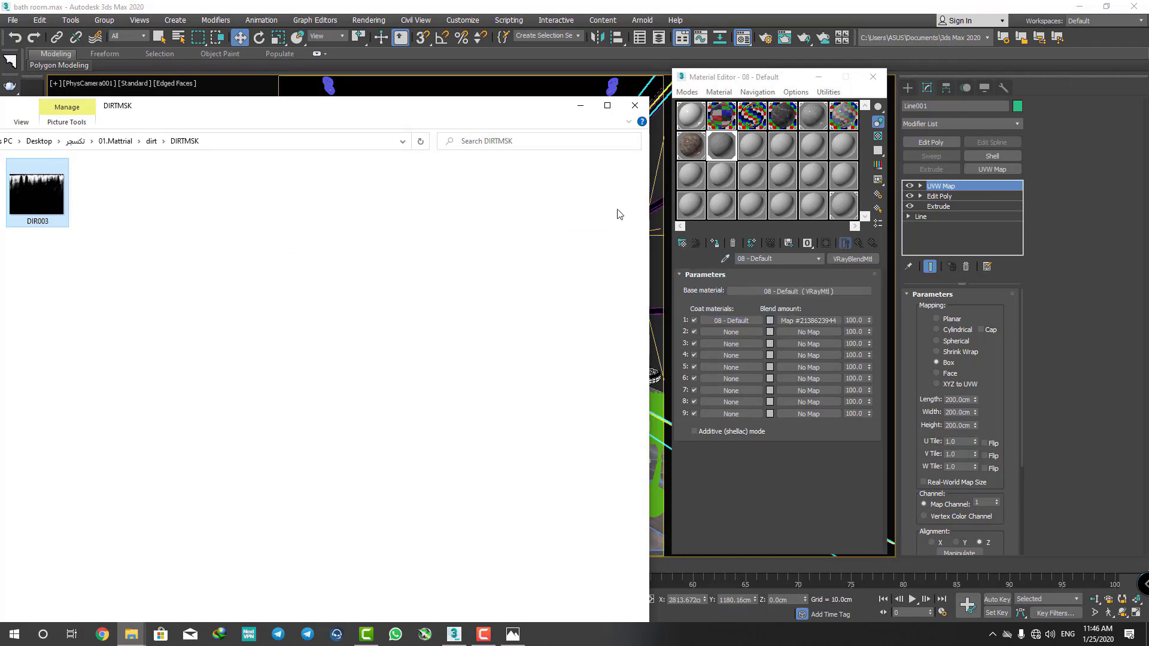
{"action": "left_click", "coordinate": [580, 106]}
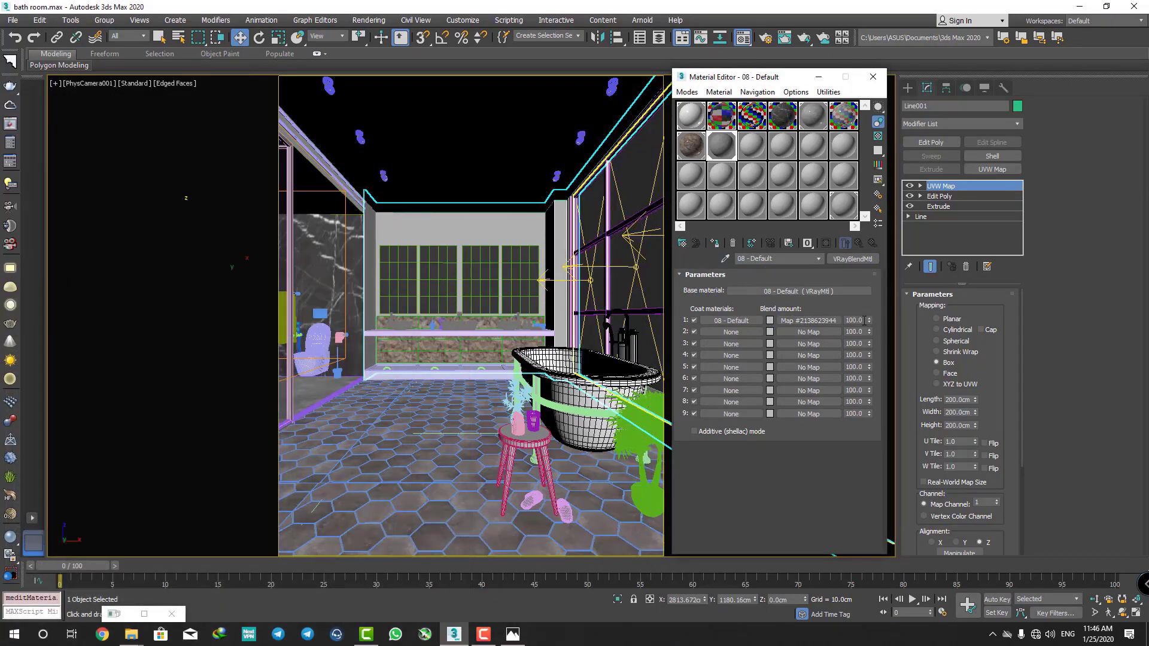
- Show the DIR003 mask in the viewport, set its V offset to 0.29, and disable V tiling
{"action": "left_click", "coordinate": [808, 321]}
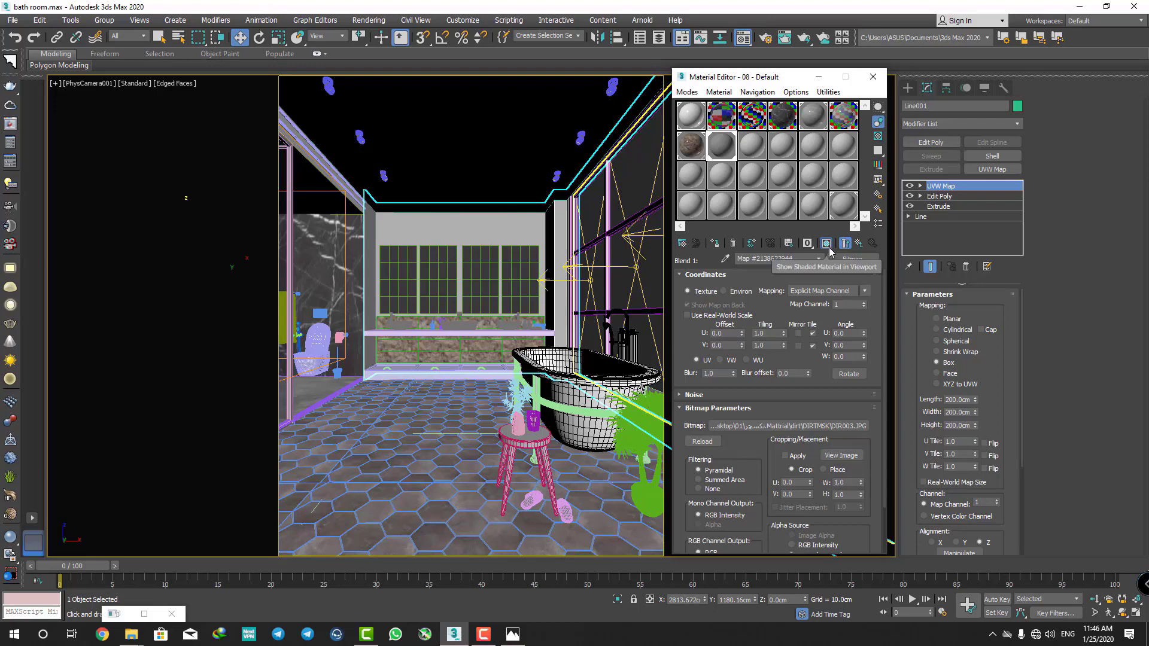
{"action": "left_click", "coordinate": [829, 245]}
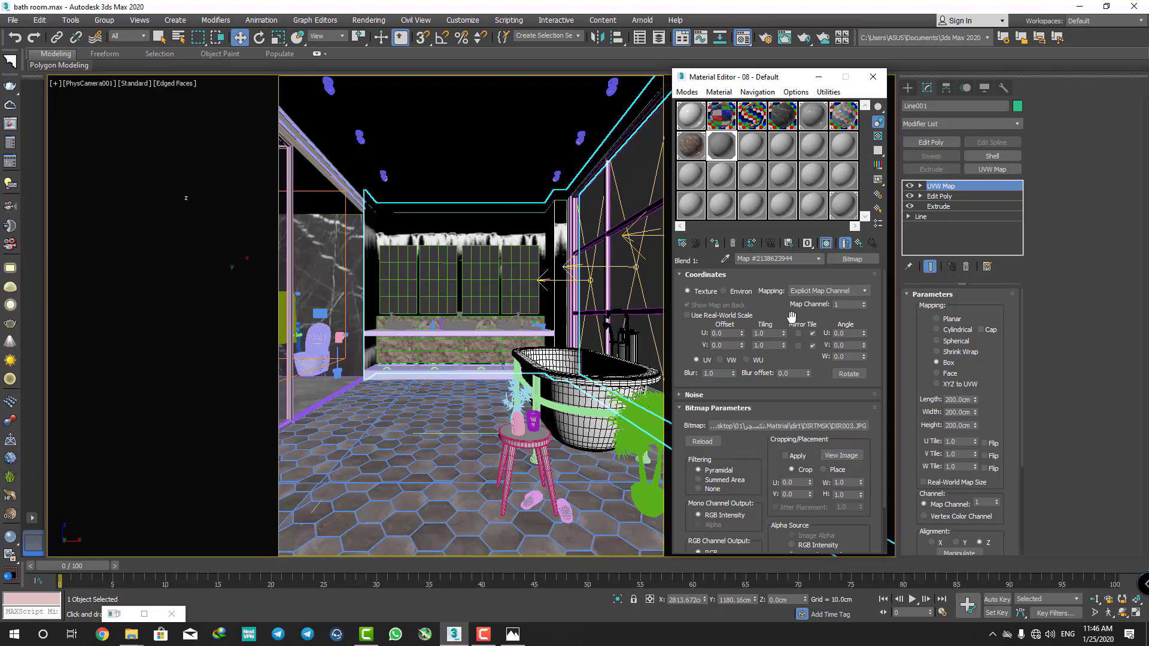
{"action": "left_click", "coordinate": [742, 343]}
{"action": "mouse_move", "coordinate": [742, 345]}
{"action": "left_mouse_down"}
{"action": "mouse_move", "coordinate": [739, 326]}
{"action": "mouse_move", "coordinate": [742, 343]}
{"action": "left_mouse_up"}
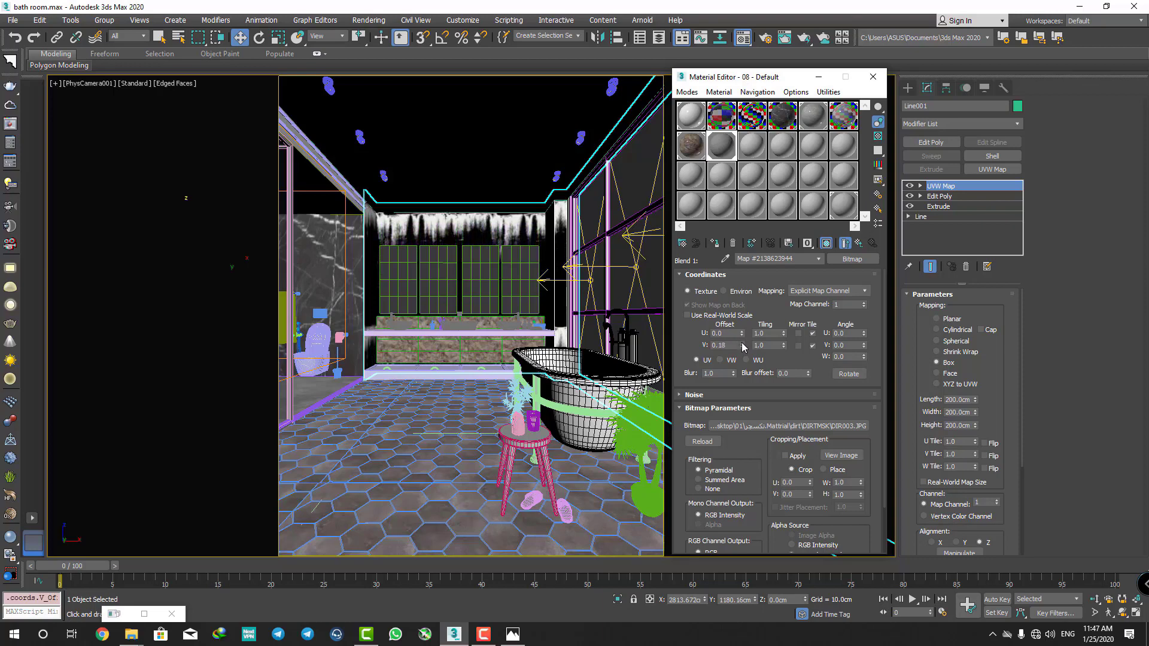
{"action": "left_click", "coordinate": [814, 346]}
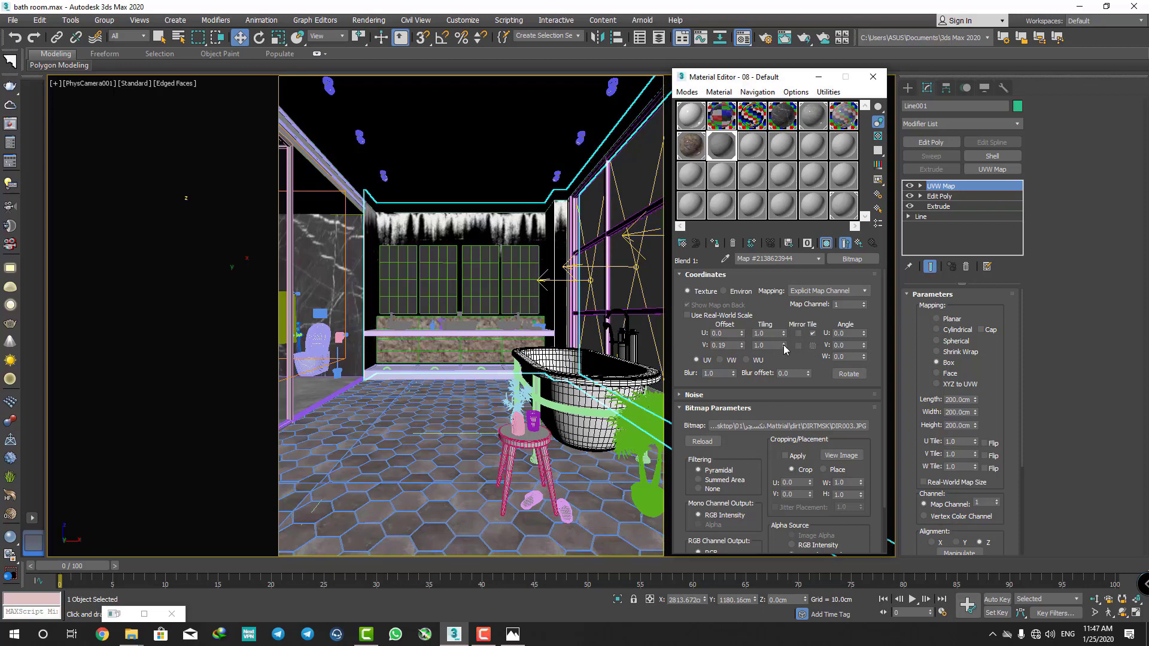
{"action": "left_click", "coordinate": [857, 244]}
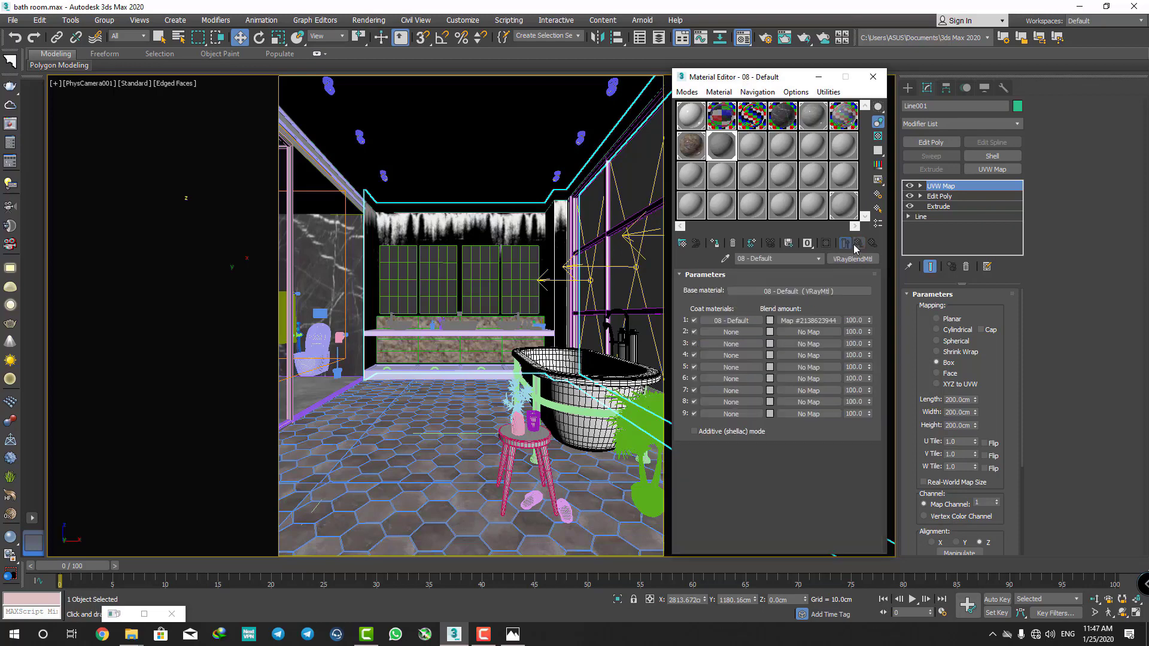
- Start a region test render of the upper wall in the V-Ray frame buffer, then open coat 1
{"action": "right_click", "coordinate": [470, 296]}
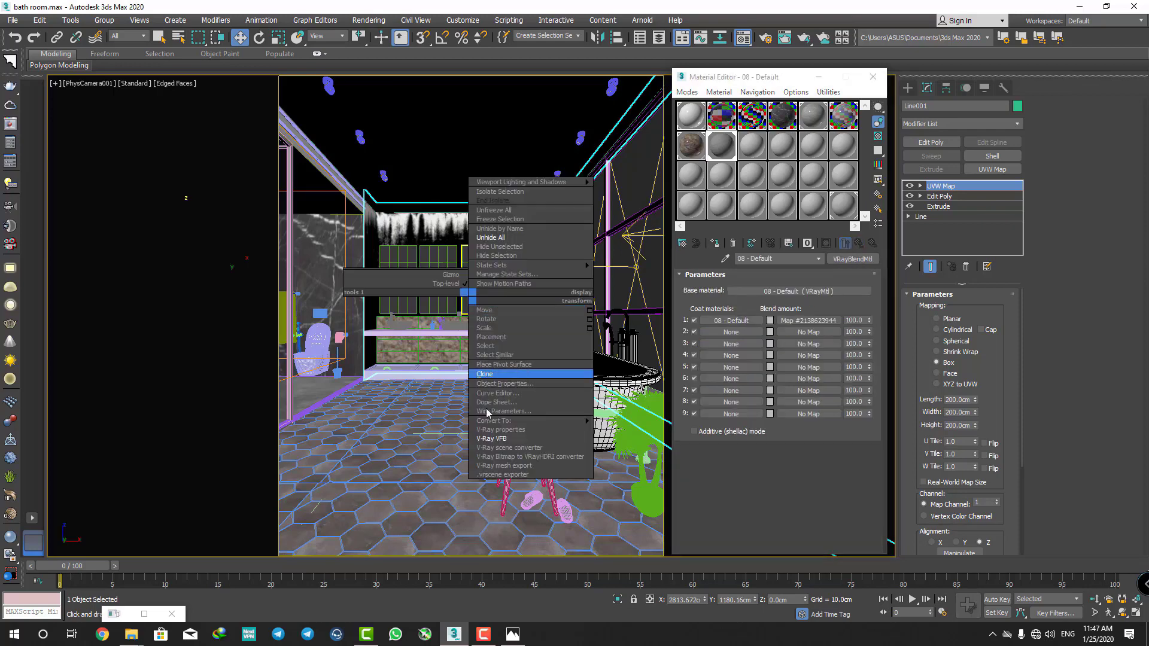
{"action": "left_click", "coordinate": [496, 439]}
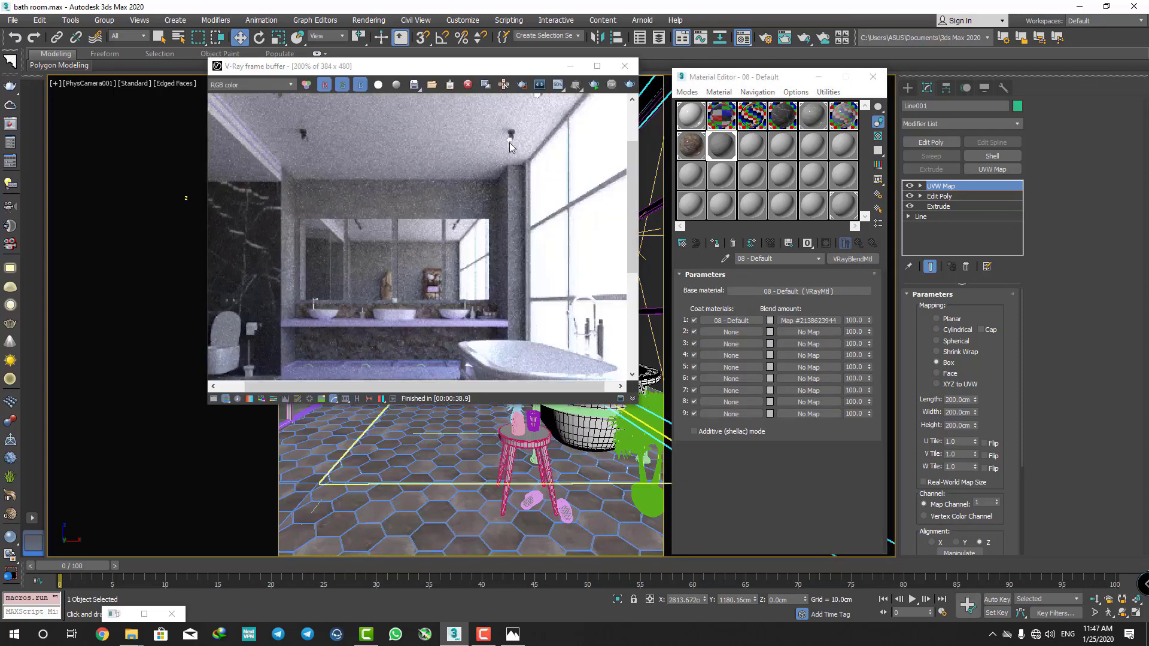
{"action": "left_click", "coordinate": [523, 85]}
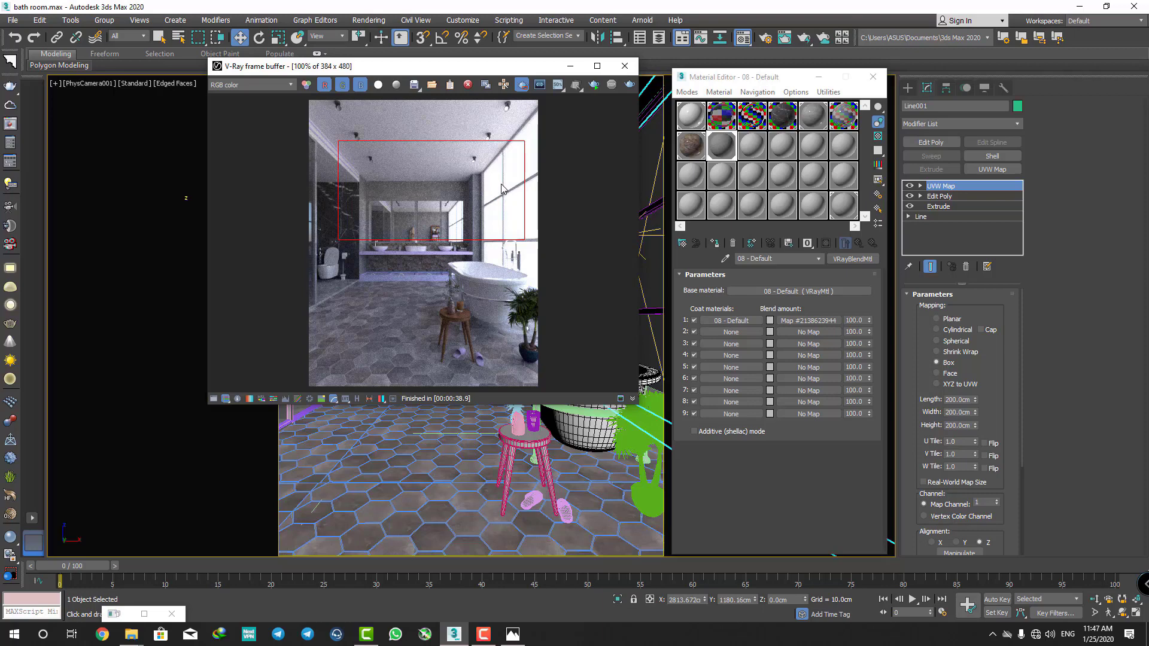
{"action": "key", "text": "shift+q"}
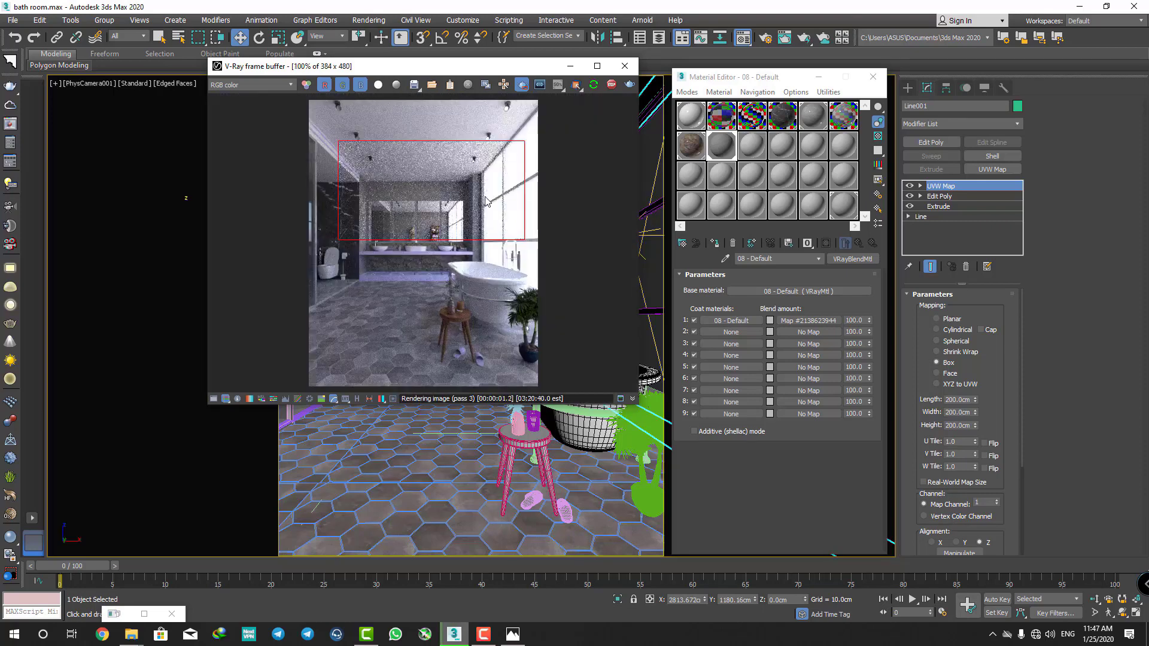
{"action": "left_click", "coordinate": [732, 320]}
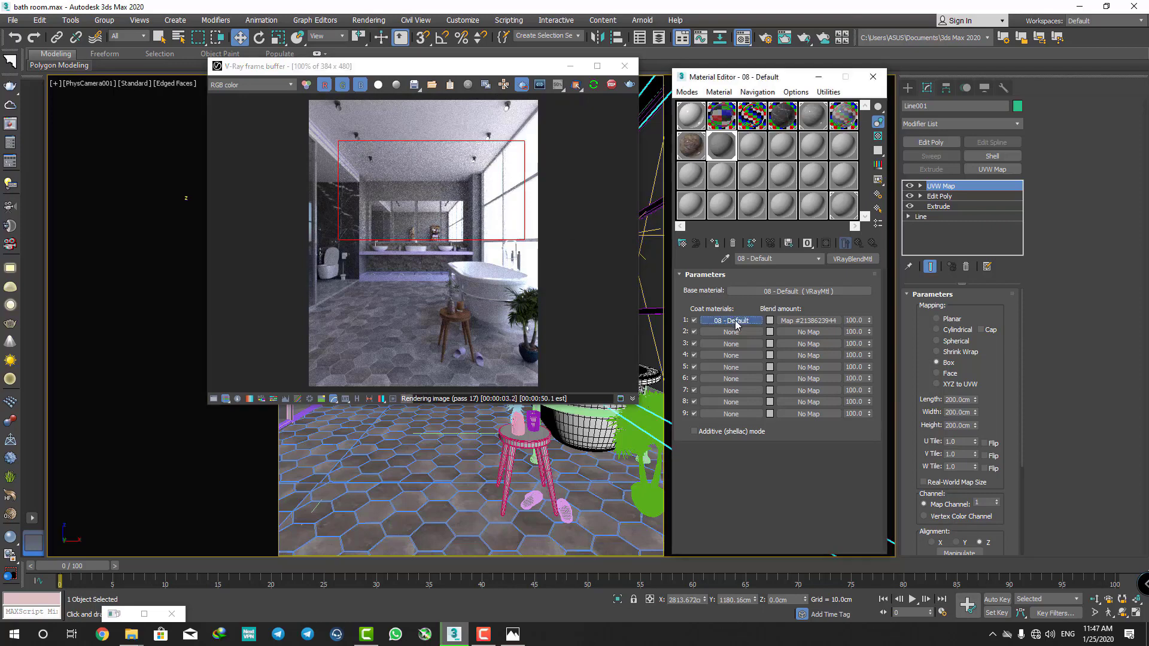
- Give the coat a dark grey reflection and darken its concrete diffuse with the output curve
{"action": "left_click", "coordinate": [745, 323]}
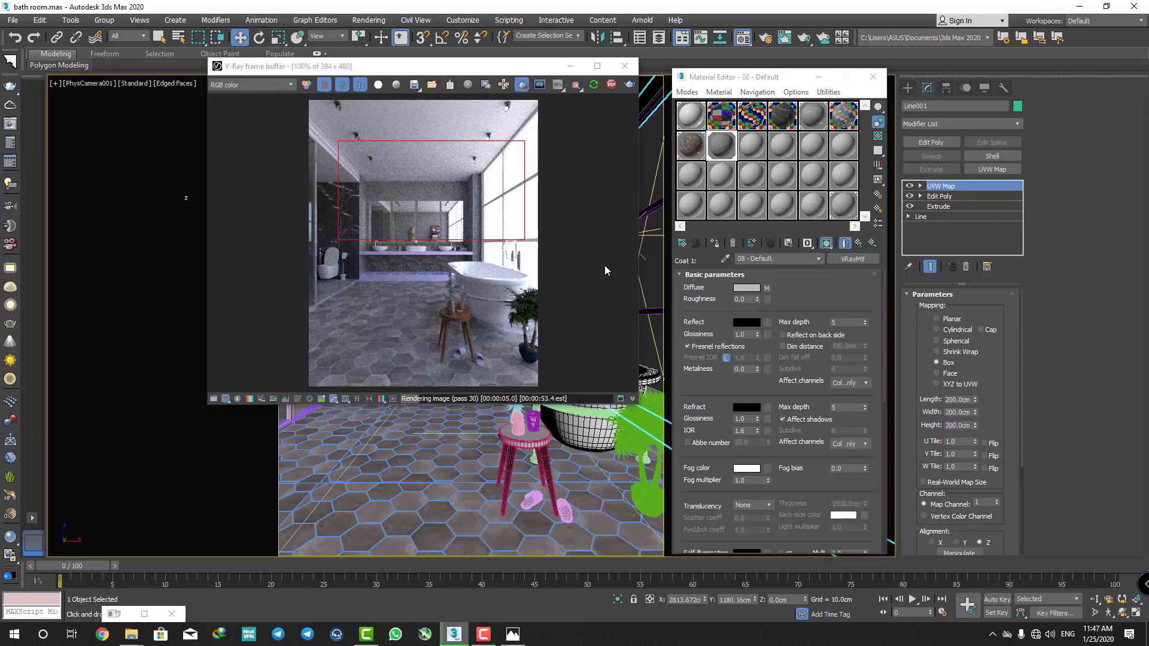
{"action": "left_click_drag", "start_coordinate": [355, 81], "coordinate": [355, 98]}
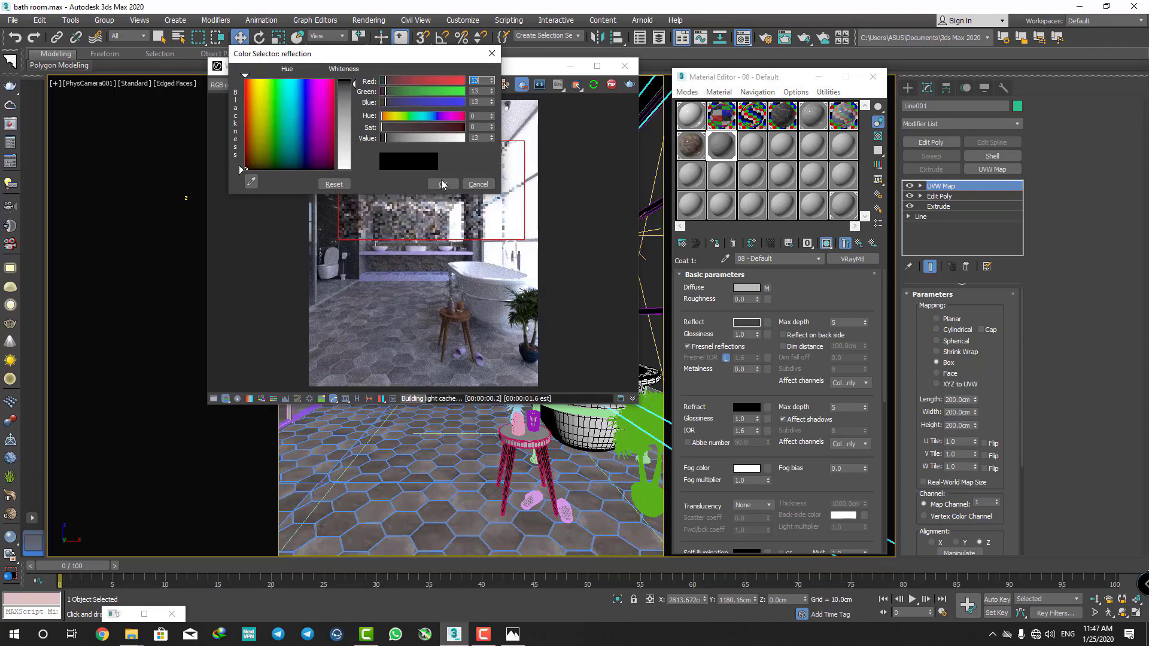
{"action": "left_click", "coordinate": [443, 184]}
{"action": "left_click", "coordinate": [767, 288]}
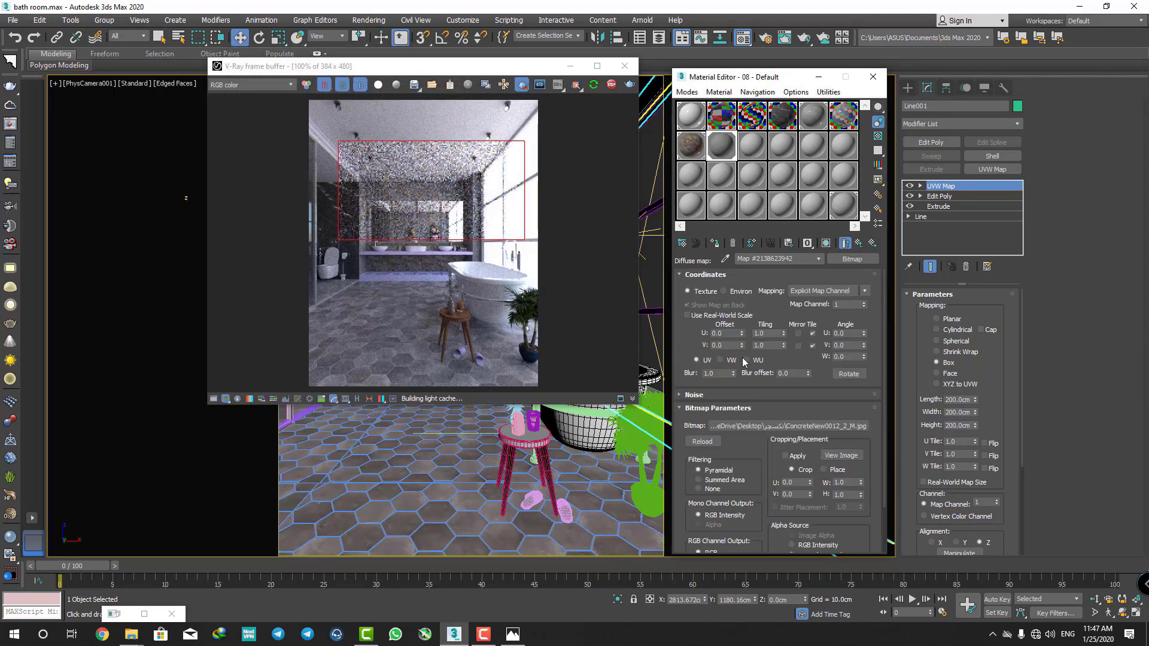
{"action": "scroll", "coordinate": [688, 318], "scroll_direction": "down", "scroll_amount": 5}
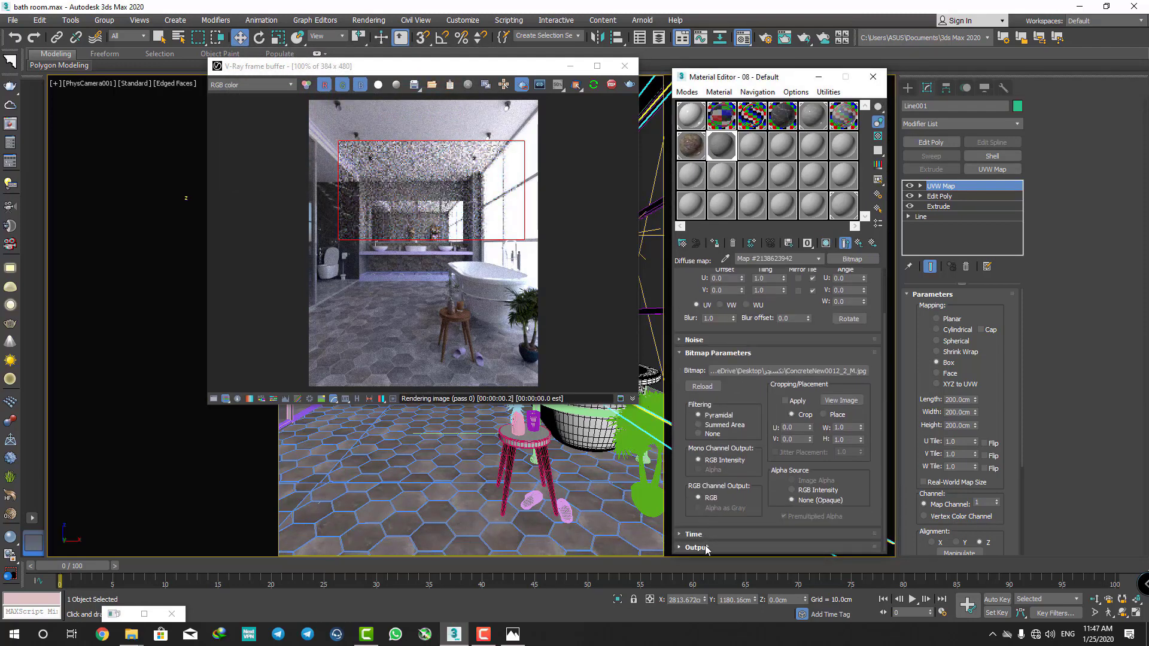
{"action": "left_click", "coordinate": [697, 276]}
{"action": "left_click_drag", "start_coordinate": [850, 416], "coordinate": [852, 439]}
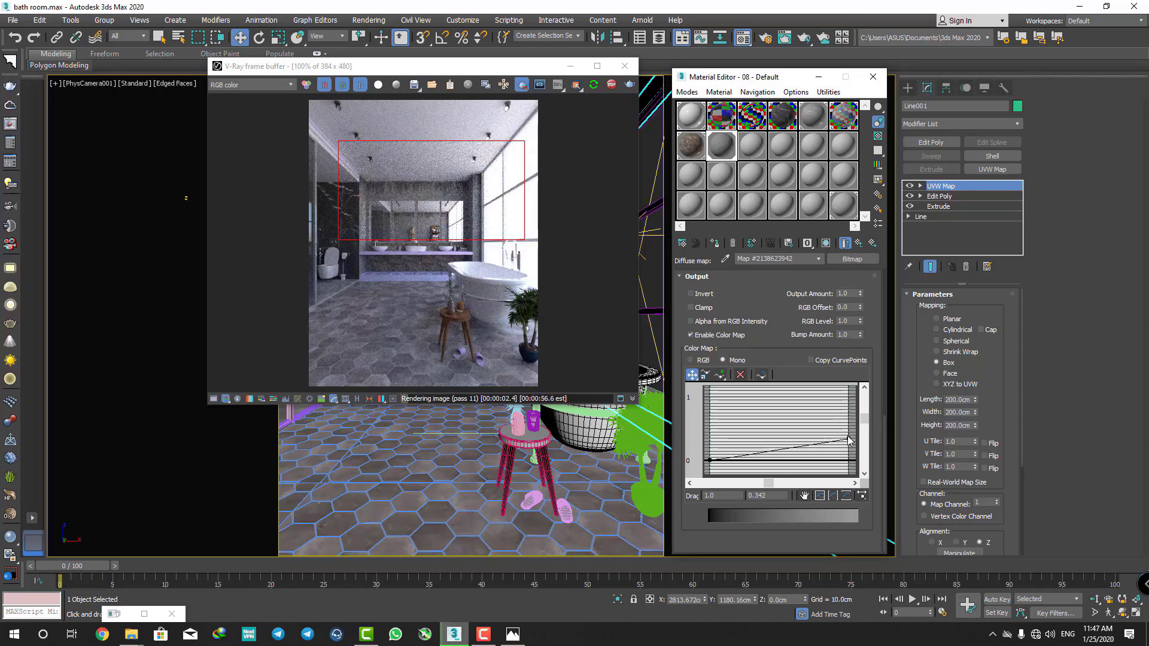
{"action": "left_click_drag", "start_coordinate": [849, 440], "coordinate": [846, 433]}
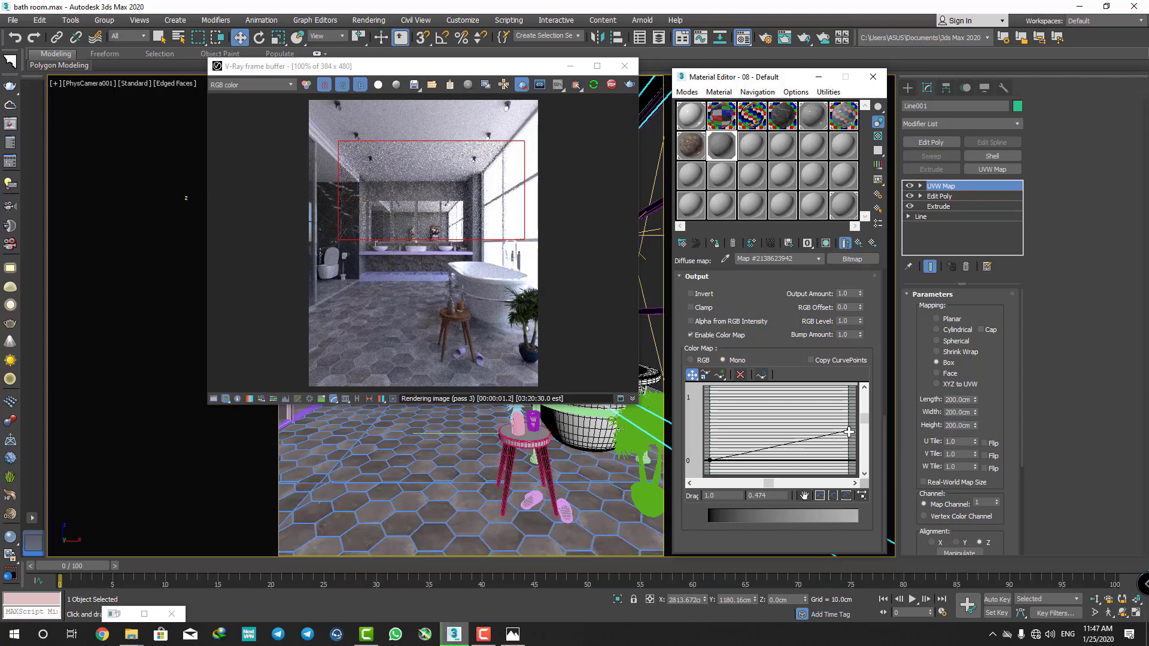
{"action": "scroll", "coordinate": [368, 273], "scroll_direction": "up", "scroll_amount": 1}
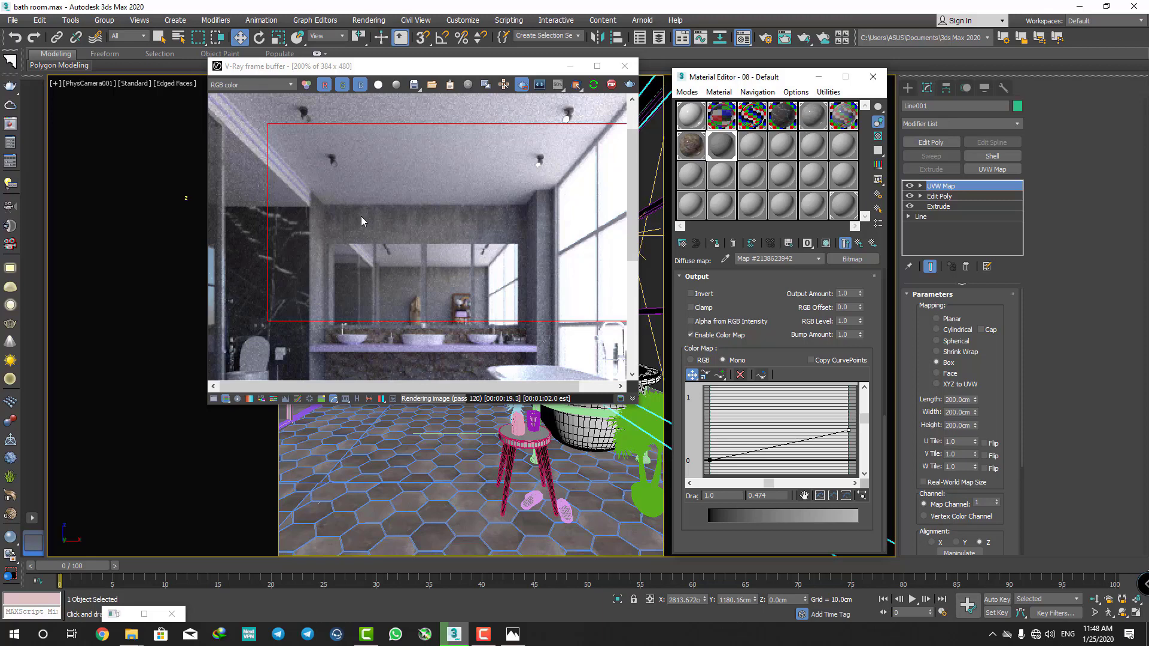
{"action": "scroll", "coordinate": [371, 218], "scroll_direction": "down", "scroll_amount": 1}
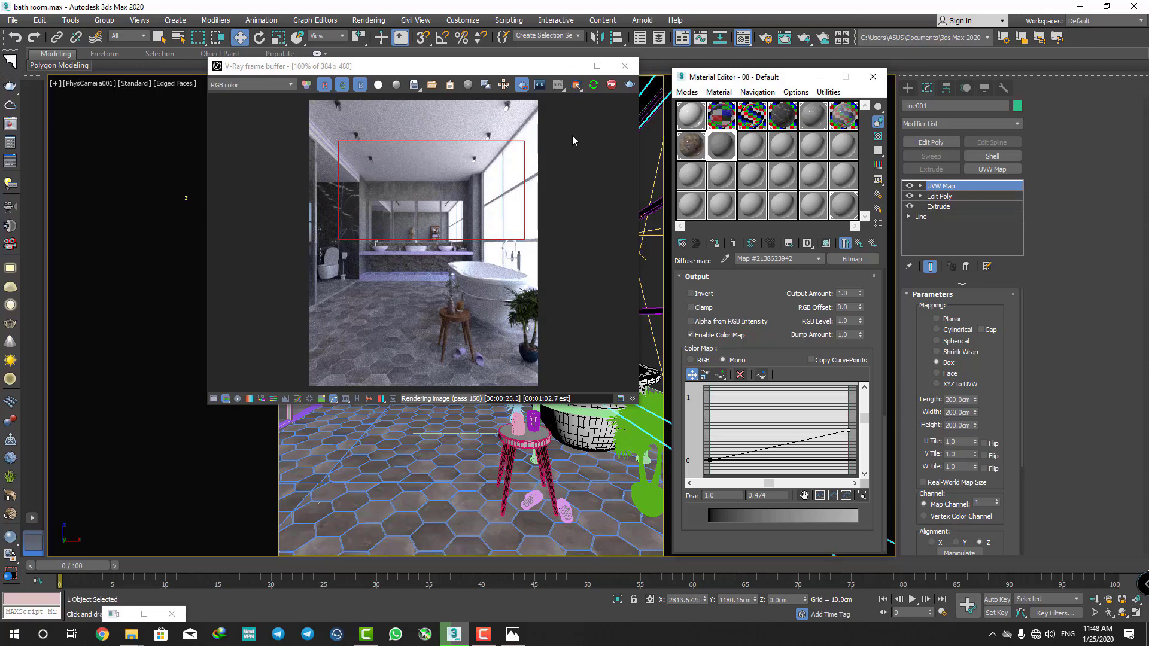
- Stop the test render, turn off region rendering, and close the V-Ray frame buffer
{"action": "left_click", "coordinate": [612, 85]}
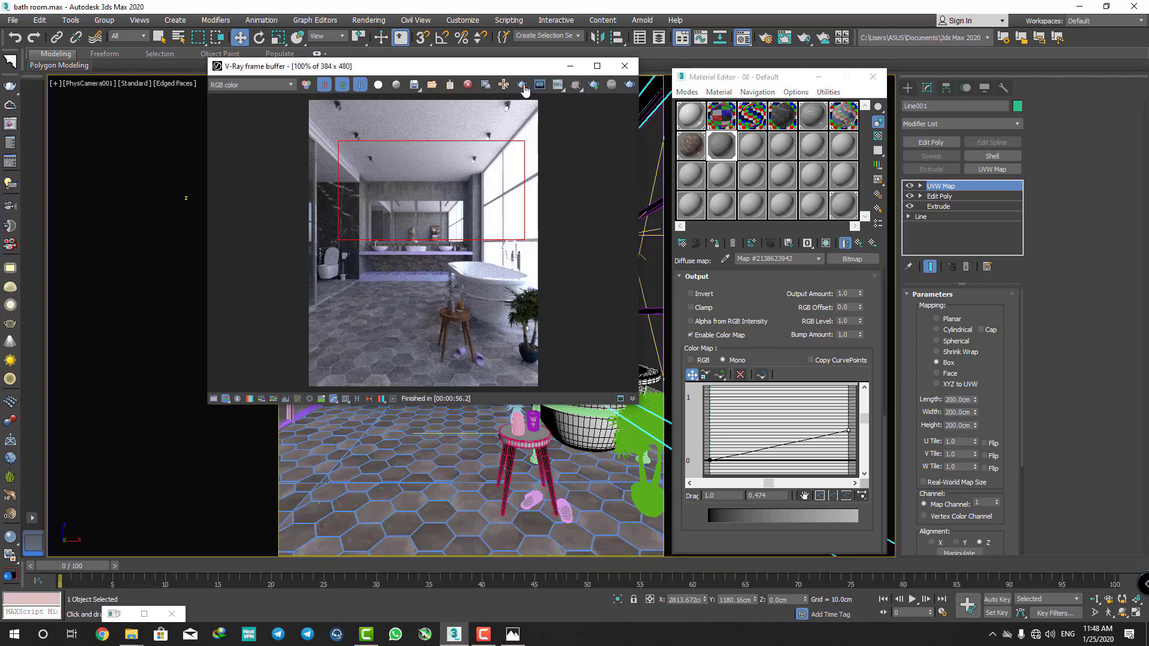
{"action": "left_click", "coordinate": [523, 85]}
{"action": "left_click", "coordinate": [625, 65]}
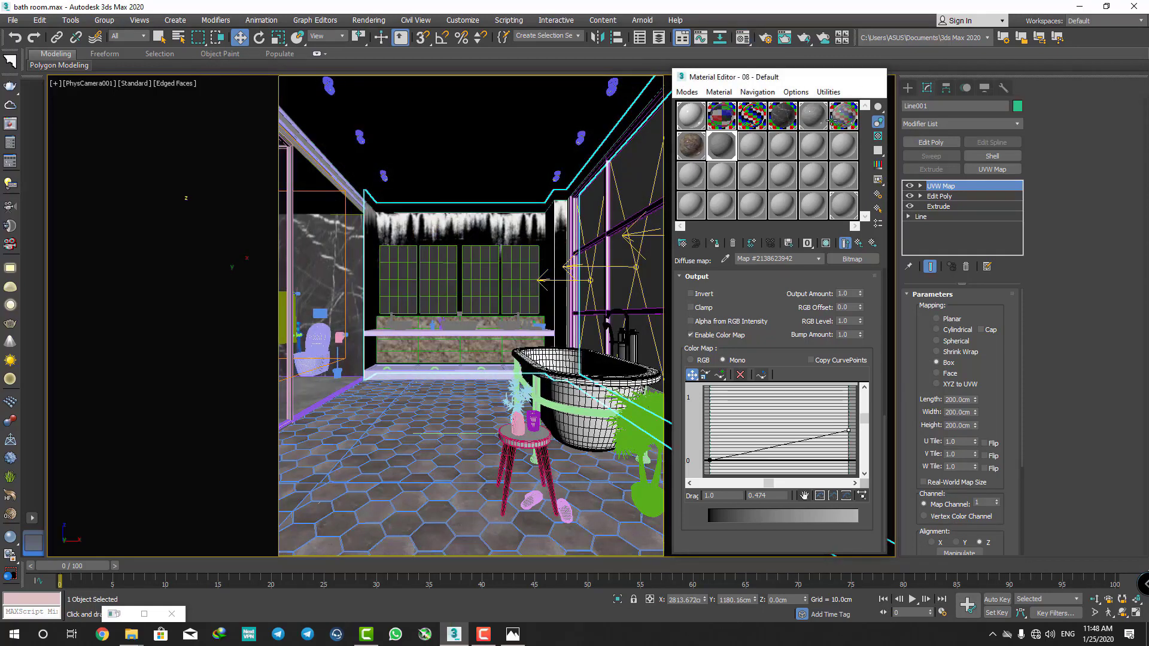
- Select the ceiling and inspect the 08 - Default blend material in the Material Editor
{"action": "left_click", "coordinate": [873, 77]}
{"action": "left_click", "coordinate": [530, 132]}
{"action": "left_click", "coordinate": [742, 38]}
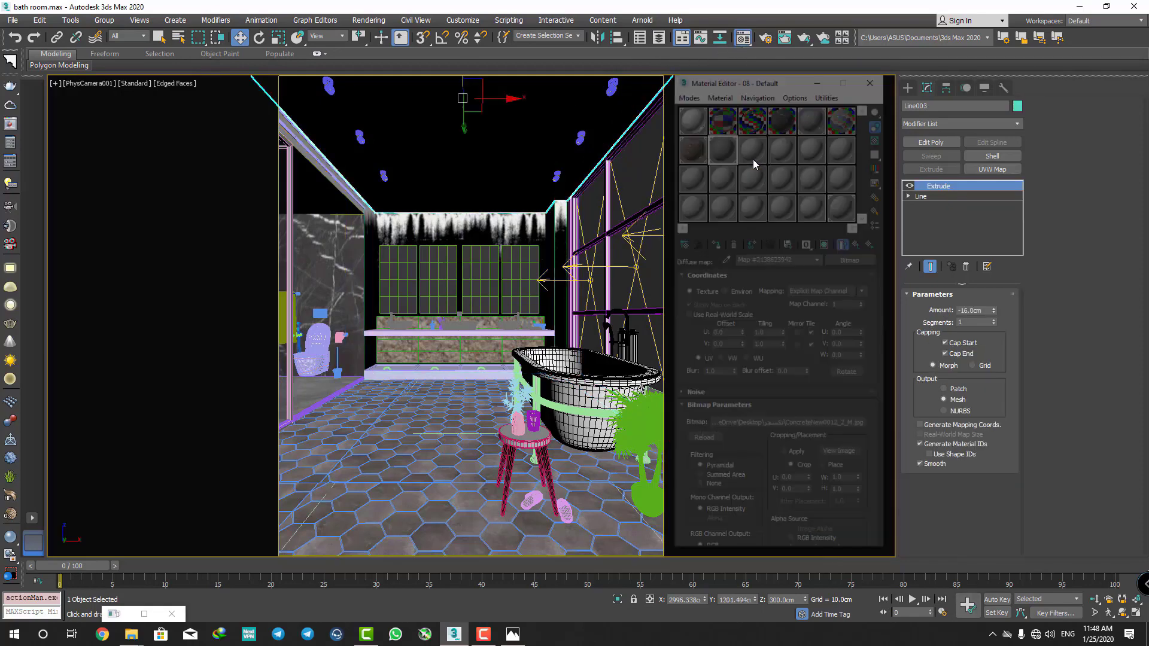
{"action": "left_click", "coordinate": [725, 155]}
{"action": "left_click", "coordinate": [727, 158]}
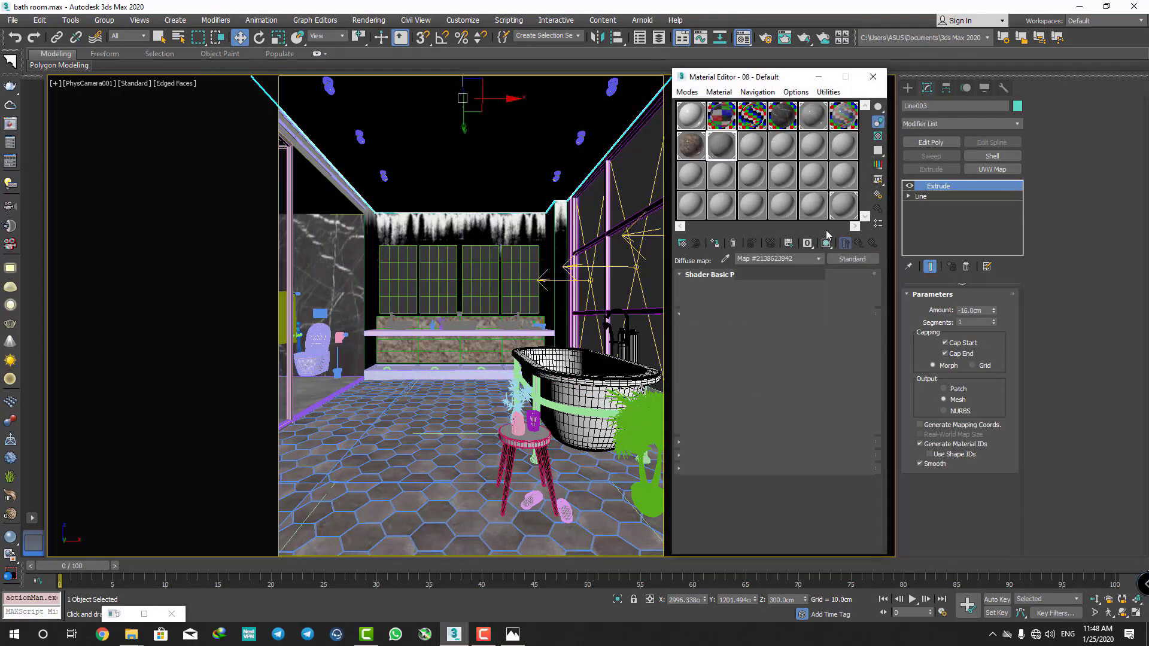
{"action": "left_click", "coordinate": [858, 244]}
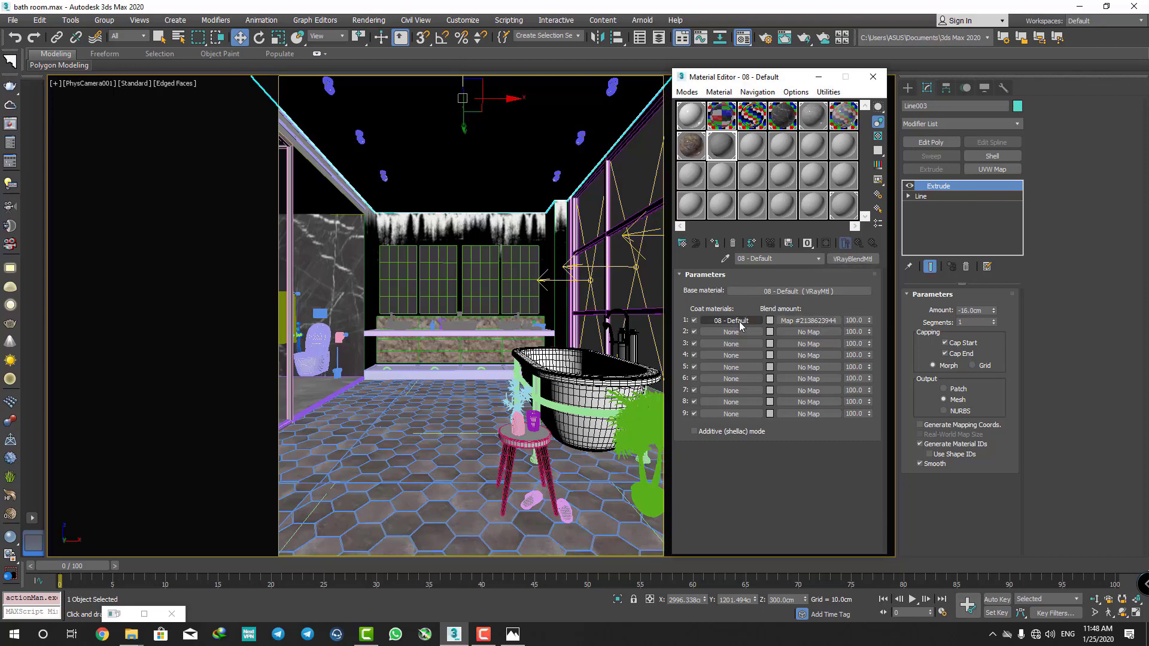
- Change the empty 09 - Default material to a VRayMtl
{"action": "left_click", "coordinate": [752, 146]}
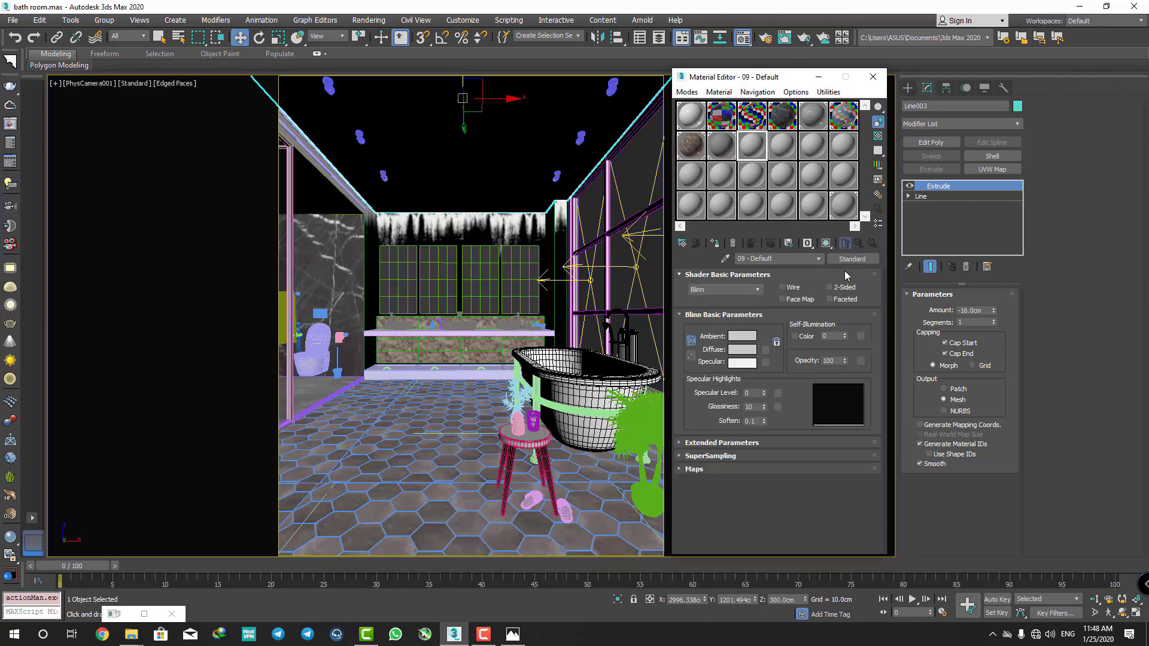
{"action": "left_click", "coordinate": [853, 259]}
{"action": "left_click", "coordinate": [497, 370]}
{"action": "mouse_move", "coordinate": [132, 634]}
{"action": "double_click", "coordinate": [496, 369]}
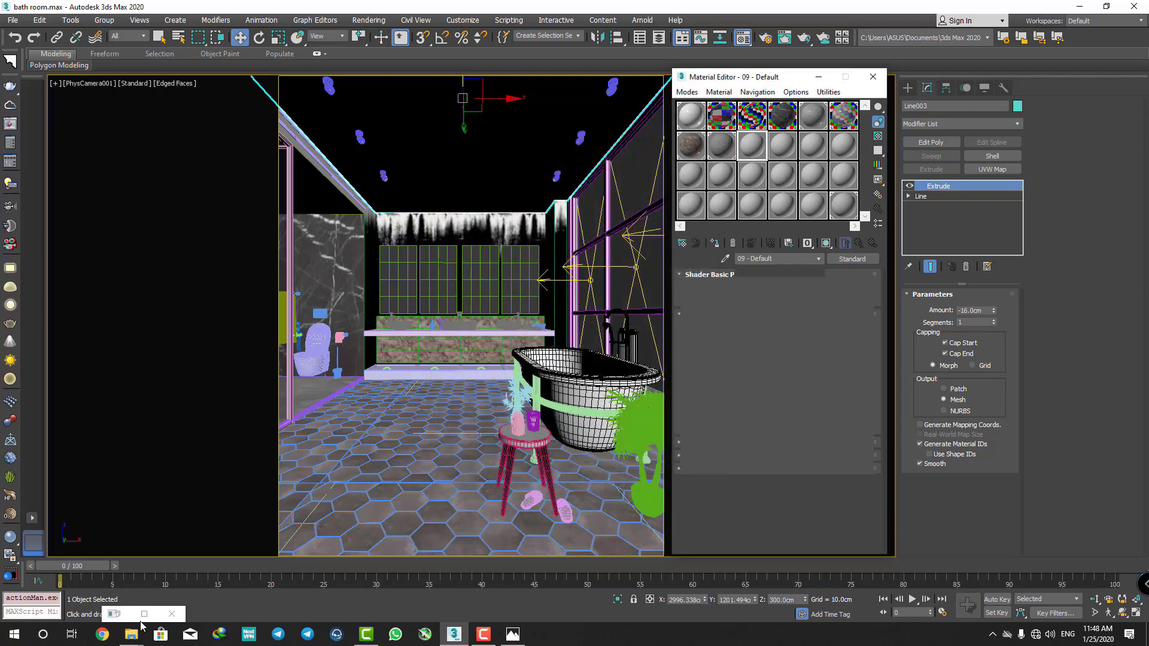
- Open Concrete > ba keyfiyat and drop the Textures4ever_Vol3_Concrete_150 image onto the Diffuse slot
{"action": "left_click", "coordinate": [189, 594]}
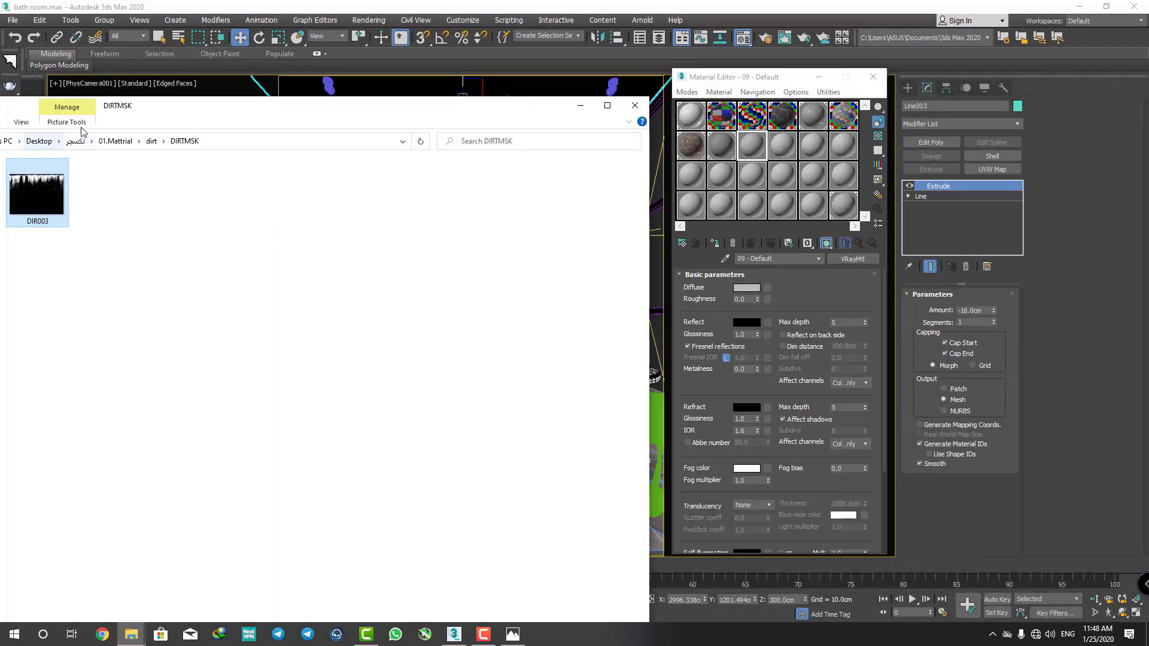
{"action": "left_click_drag", "start_coordinate": [129, 110], "coordinate": [204, 97]}
{"action": "left_click", "coordinate": [36, 132]}
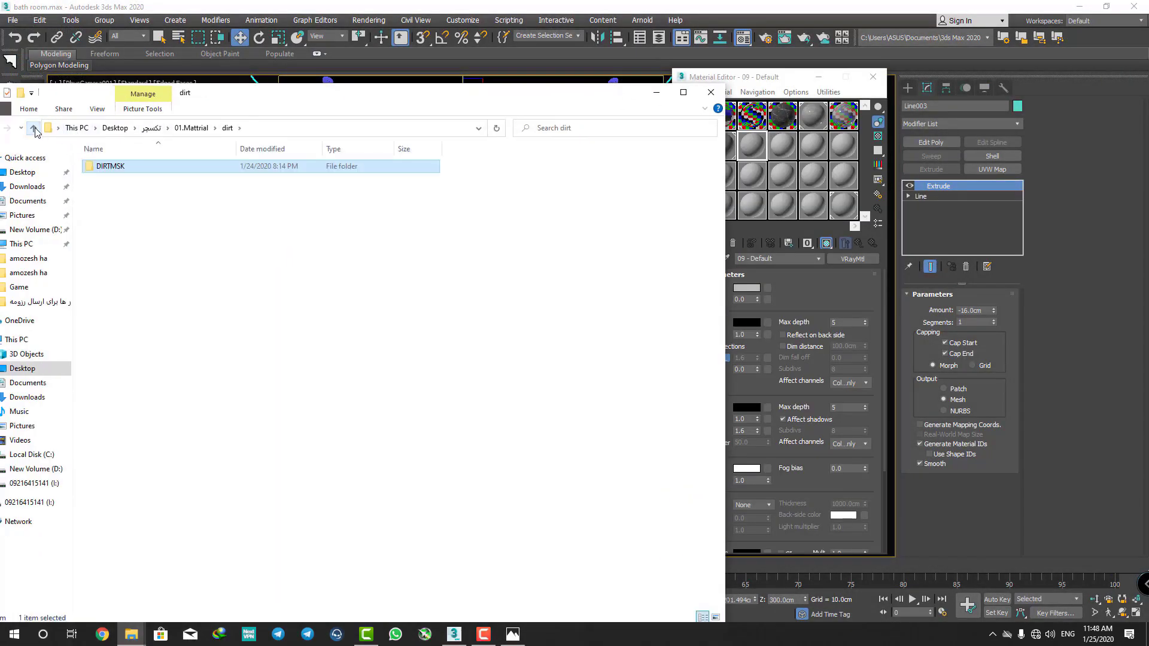
{"action": "left_click", "coordinate": [36, 131]}
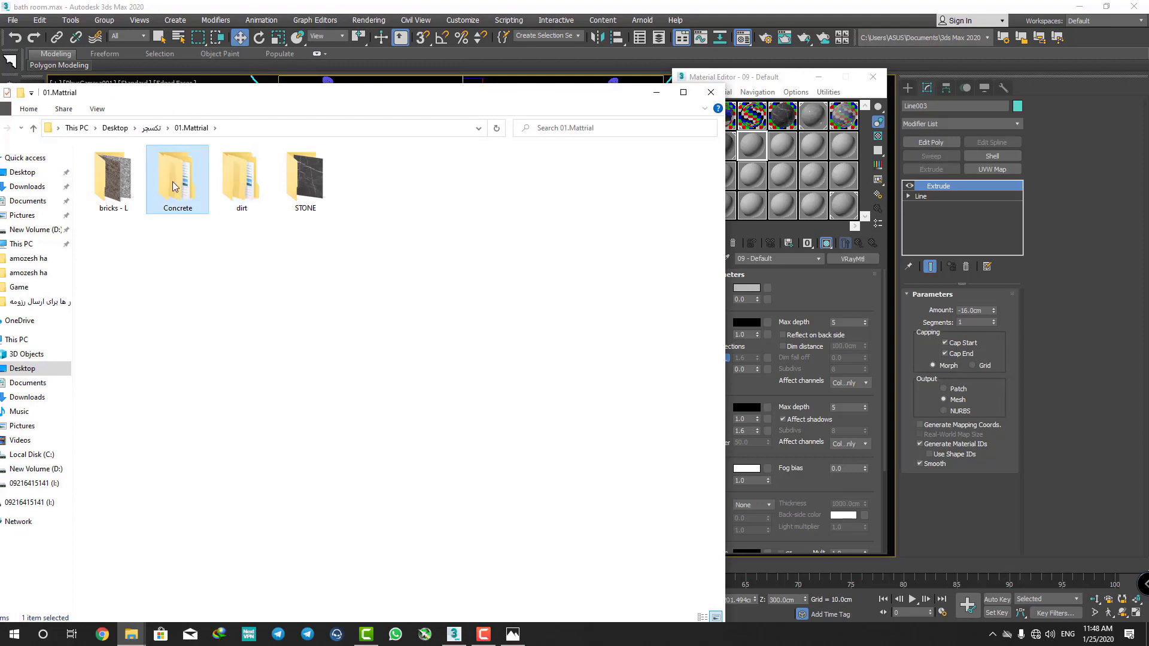
{"action": "double_click", "coordinate": [178, 180]}
{"action": "double_click", "coordinate": [121, 166]}
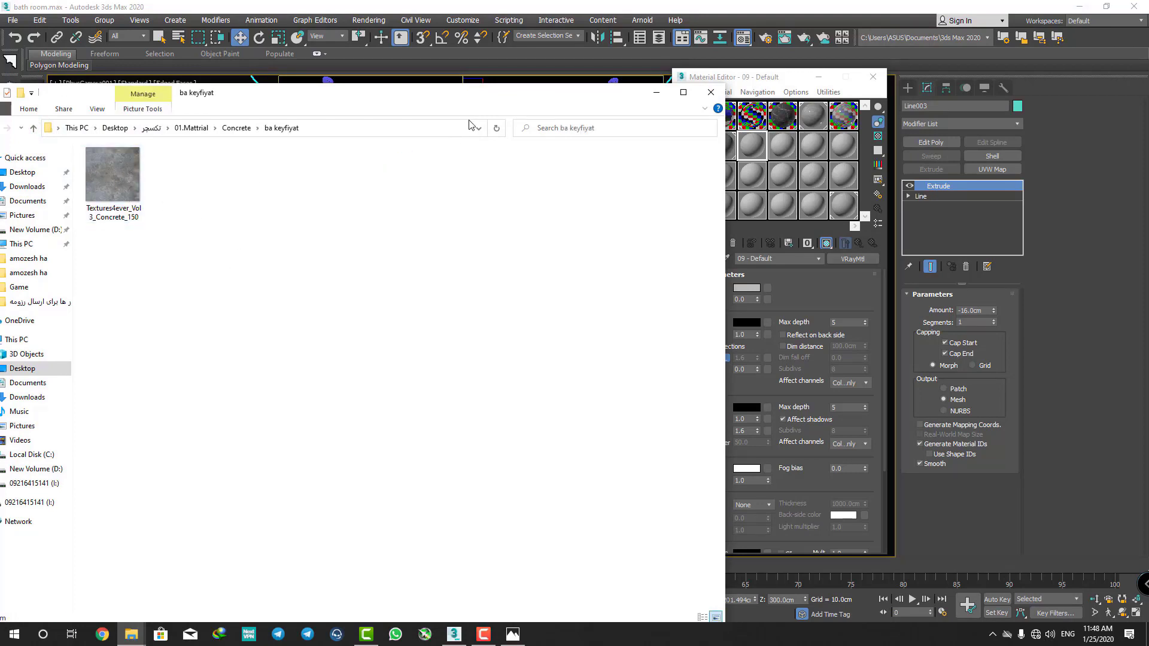
{"action": "left_click_drag", "start_coordinate": [443, 99], "coordinate": [405, 86]}
{"action": "mouse_move", "coordinate": [78, 165]}
{"action": "left_mouse_down"}
{"action": "mouse_move", "coordinate": [768, 292]}
{"action": "mouse_move", "coordinate": [748, 288]}
{"action": "left_mouse_up"}
- Copy the concrete diffuse map into the Bump slot as an instance
{"action": "scroll", "coordinate": [722, 325], "scroll_direction": "down", "scroll_amount": 3}
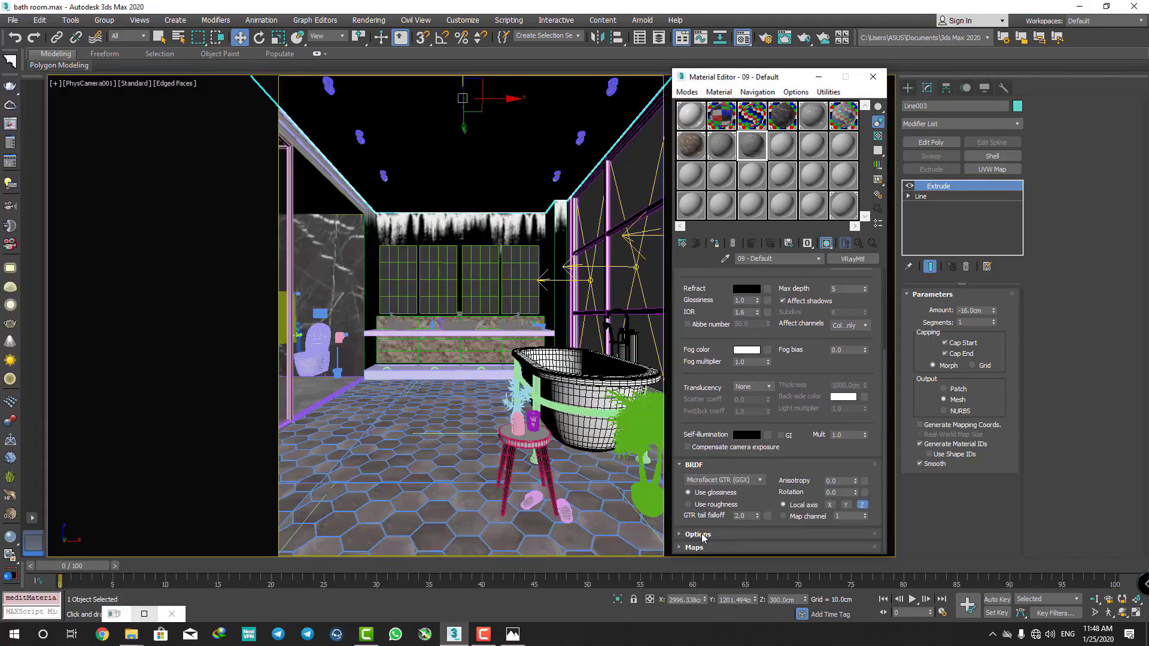
{"action": "scroll", "coordinate": [723, 325], "scroll_direction": "down", "scroll_amount": 5}
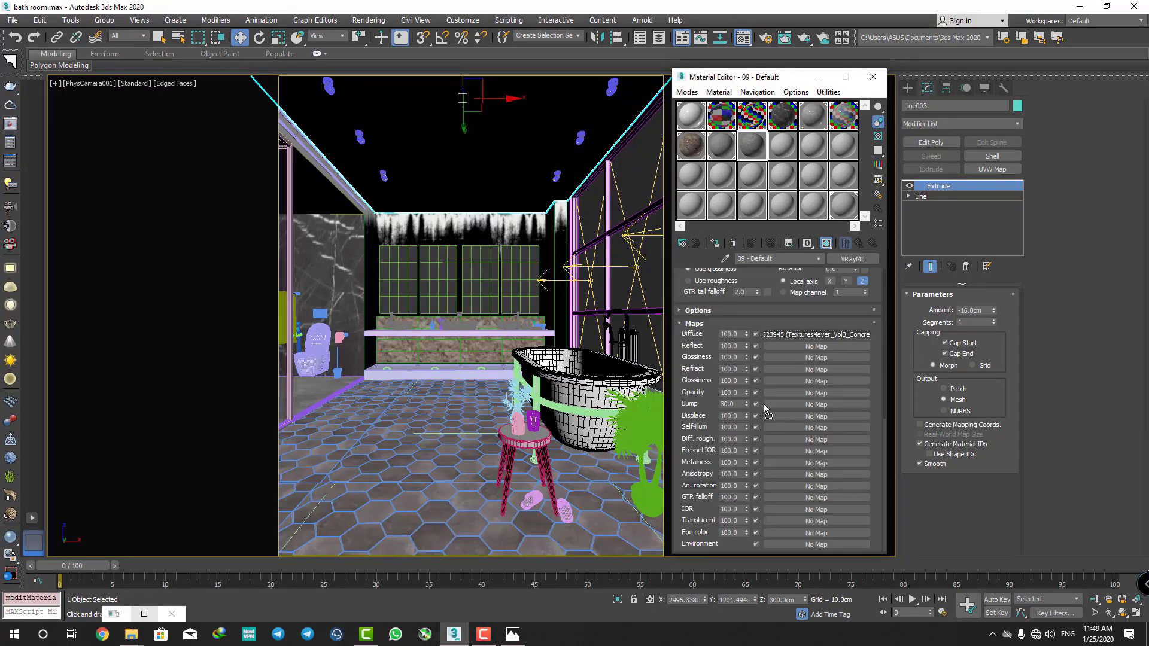
{"action": "left_click_drag", "start_coordinate": [781, 340], "coordinate": [770, 407]}
{"action": "left_click", "coordinate": [753, 352]}
{"action": "type", "text": "10"}
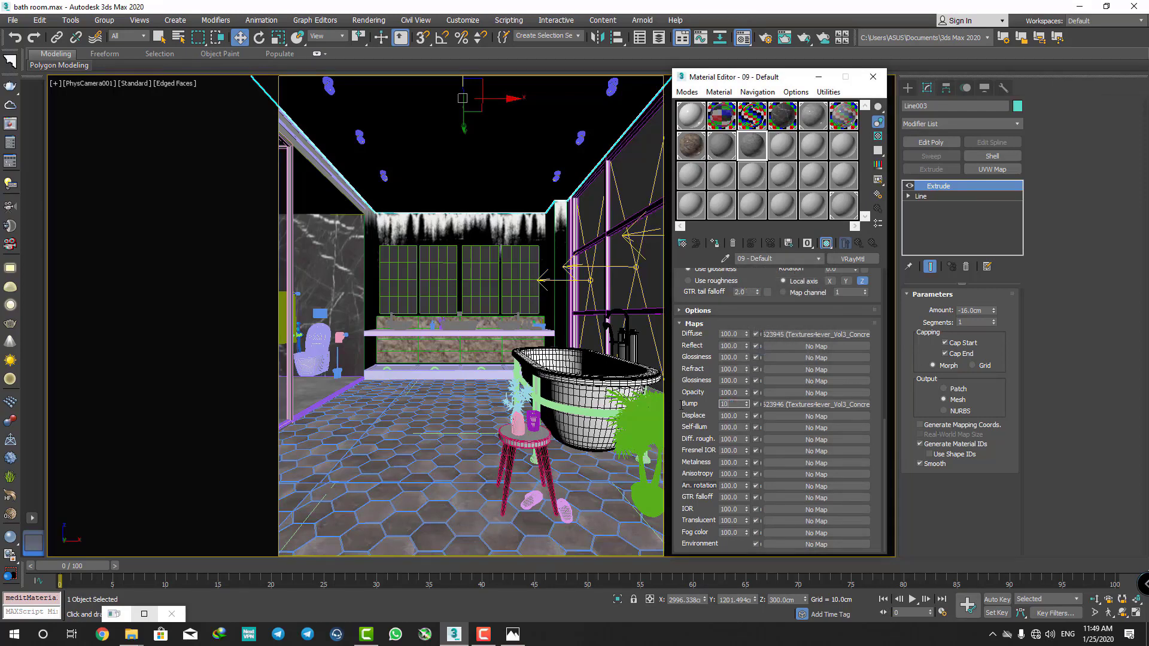
- Set the reflection colour to dark grey with 0.9 glossiness
{"action": "double_click", "coordinate": [753, 158]}
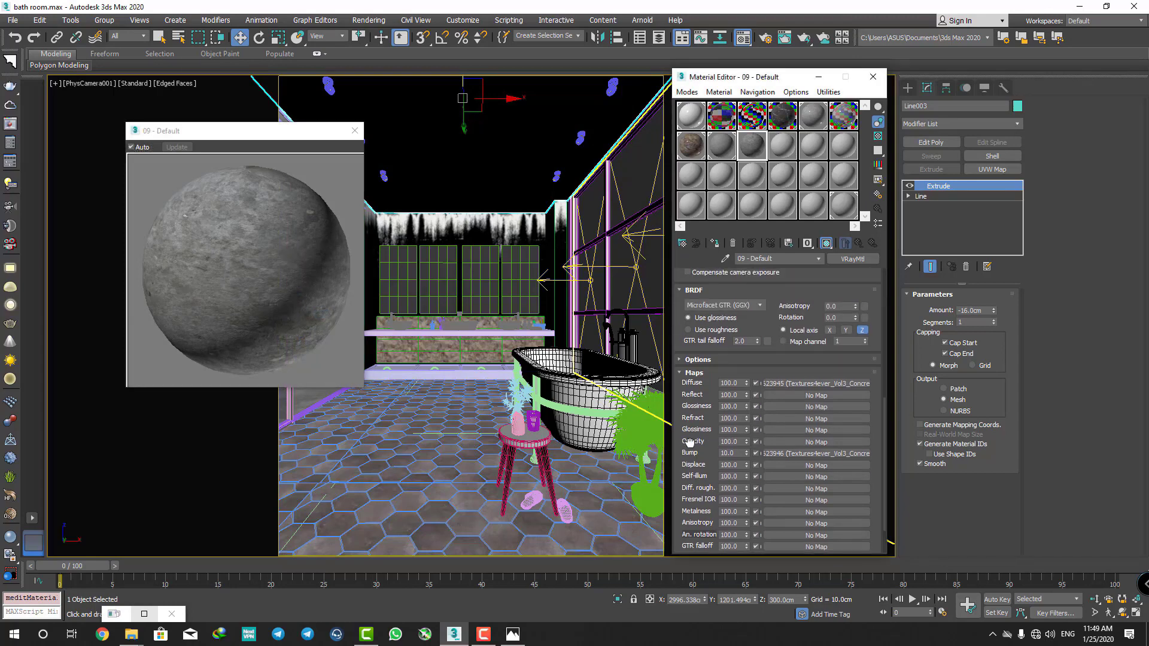
{"action": "scroll", "coordinate": [691, 383], "scroll_direction": "up", "scroll_amount": 3}
{"action": "scroll", "coordinate": [700, 365], "scroll_direction": "up", "scroll_amount": 3}
{"action": "scroll", "coordinate": [706, 356], "scroll_direction": "up", "scroll_amount": 3}
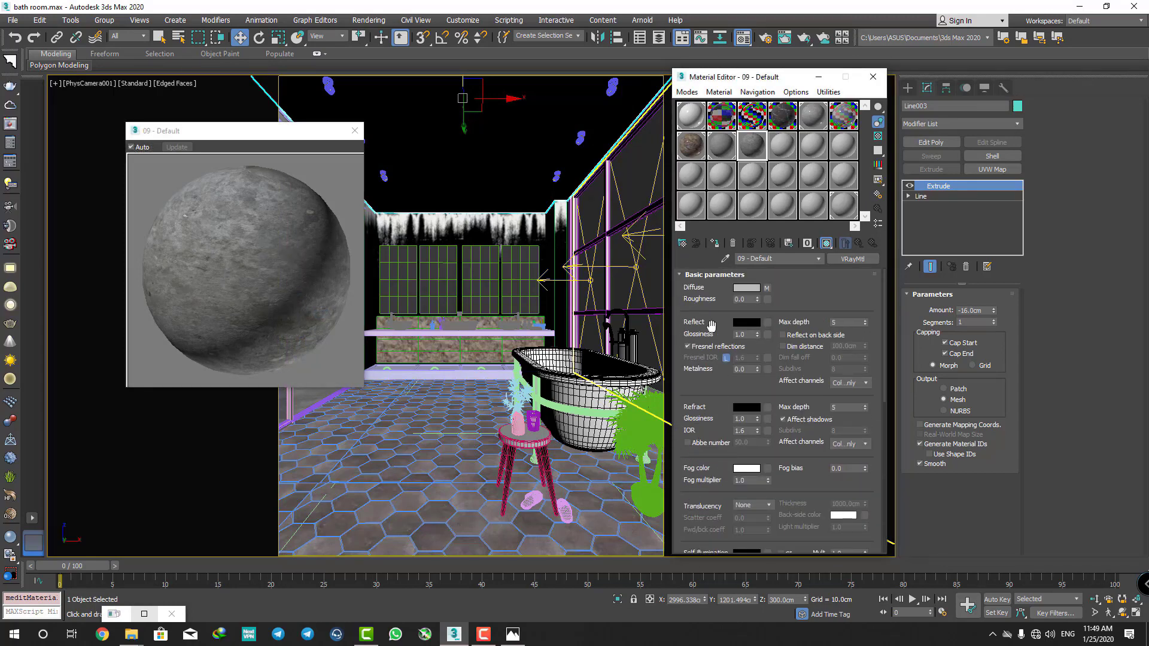
{"action": "left_click", "coordinate": [742, 324]}
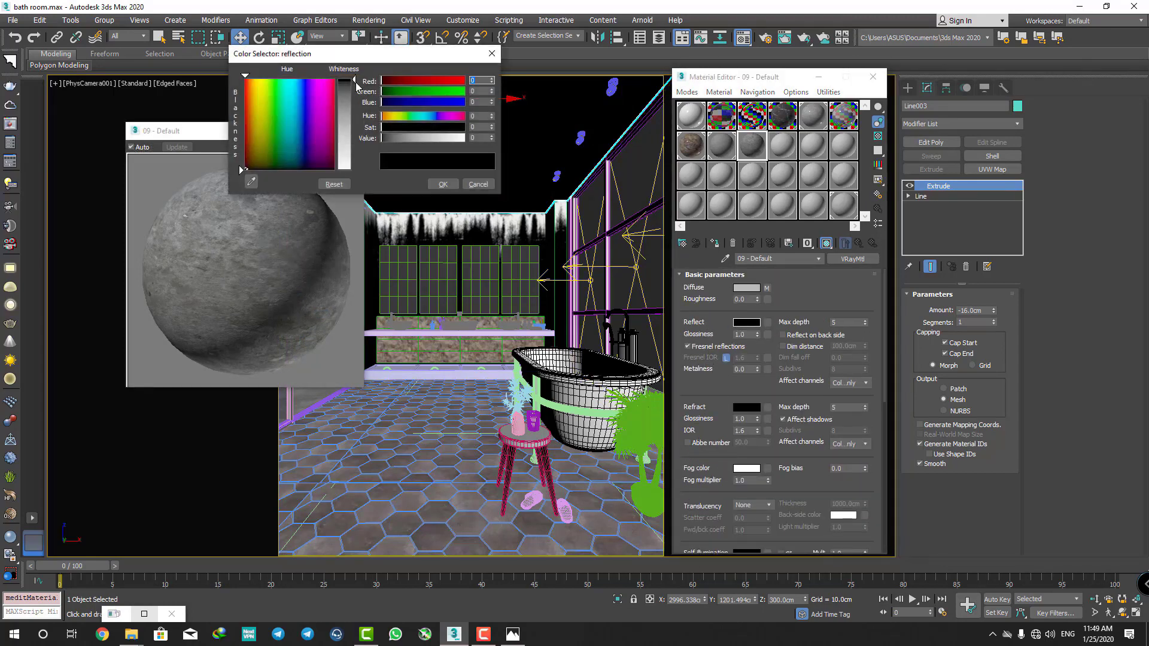
{"action": "left_click", "coordinate": [443, 184]}
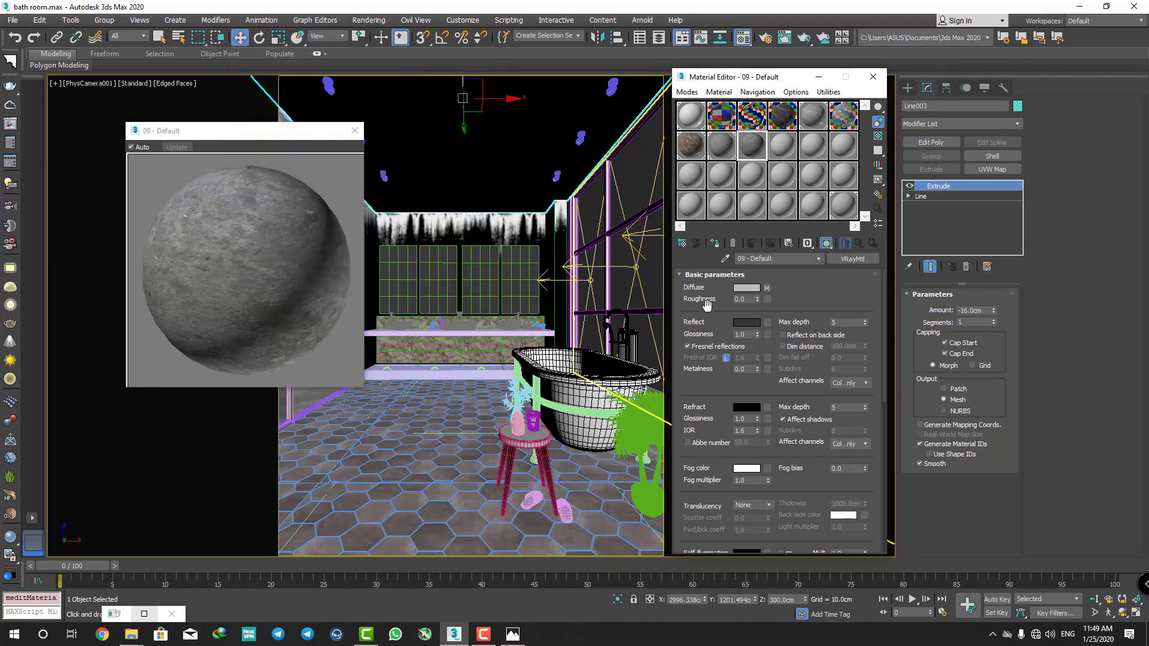
{"action": "left_click", "coordinate": [757, 336]}
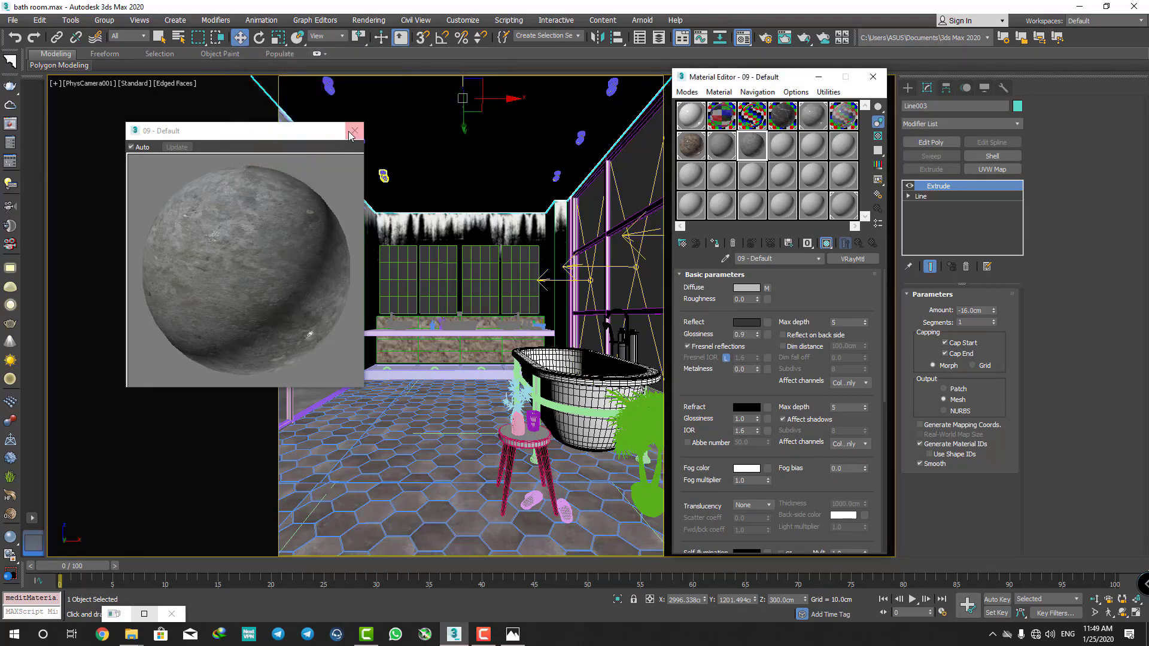
{"action": "left_click", "coordinate": [352, 133]}
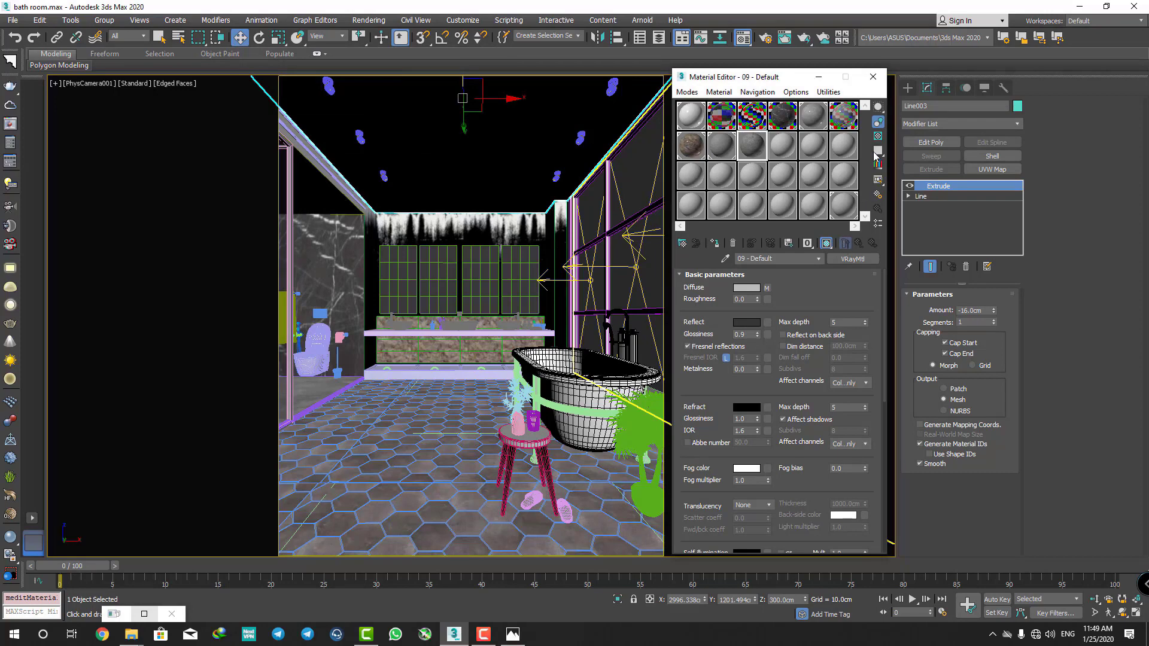
- Assign the 09 - Default concrete material to the selected ceiling
{"action": "left_click", "coordinate": [728, 142]}
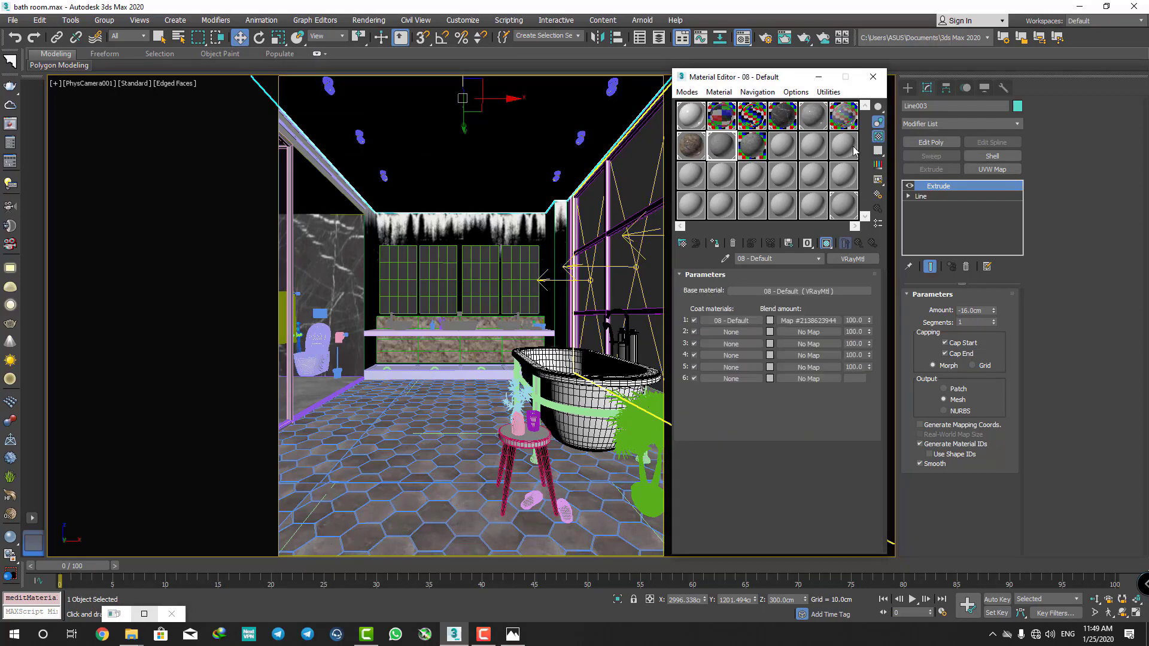
{"action": "left_click", "coordinate": [749, 149]}
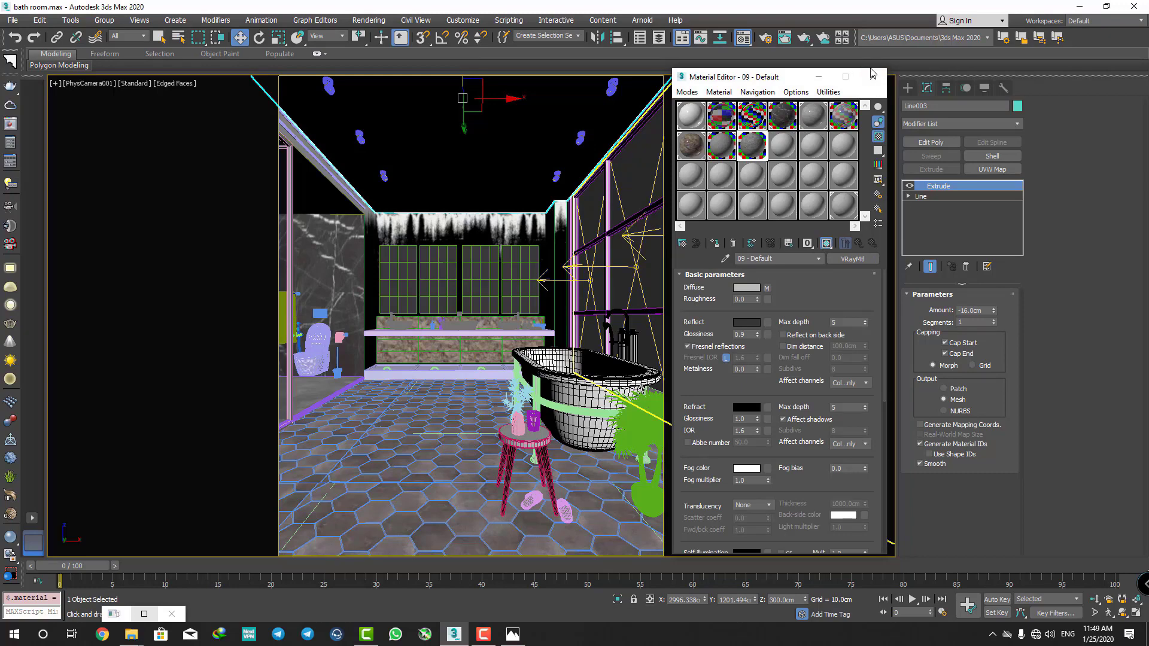
{"action": "left_click", "coordinate": [473, 108]}
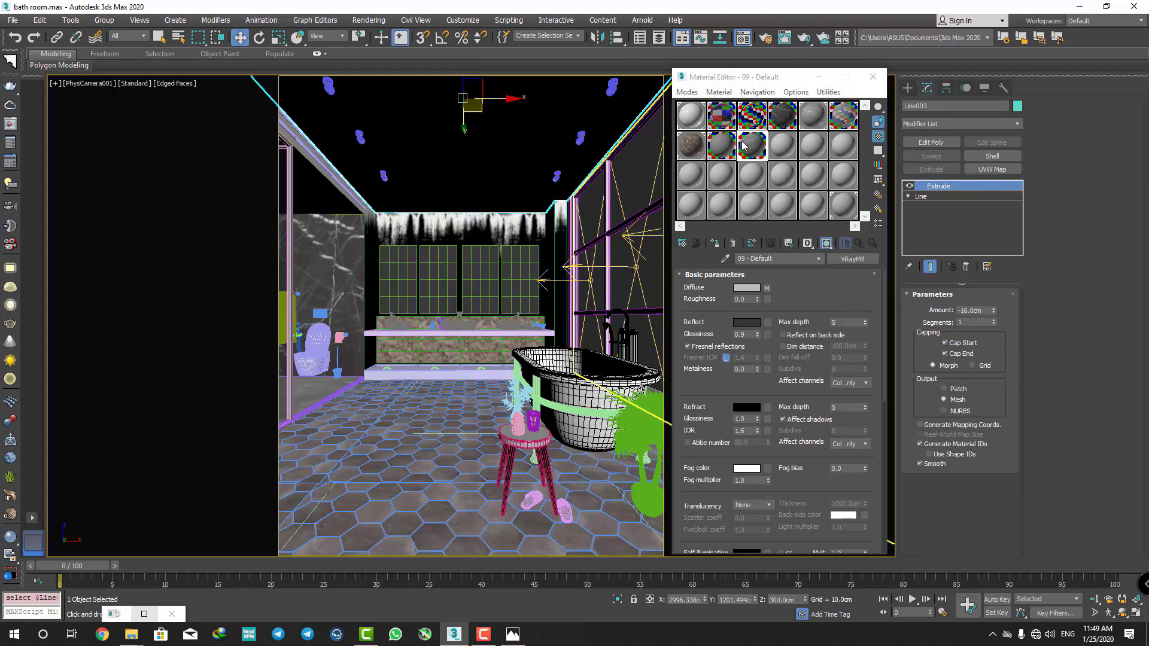
{"action": "left_click", "coordinate": [720, 243]}
- Add a Box UVW Map to the ceiling, sized 481.6 × 467.2 cm, then return to camera view
{"action": "left_click", "coordinate": [873, 76]}
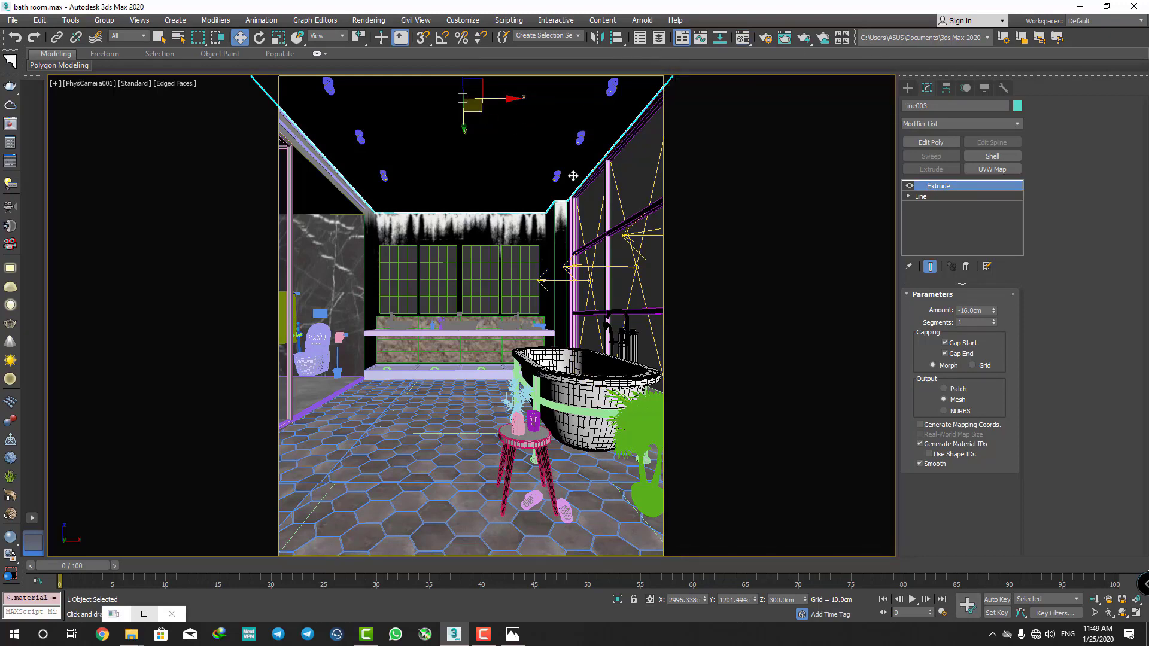
{"action": "key", "text": "p"}
{"action": "mouse_move", "coordinate": [495, 141]}
{"action": "middle_mouse_down"}
{"action": "mouse_move", "coordinate": [530, 359]}
{"action": "mouse_move", "coordinate": [472, 195]}
{"action": "mouse_move", "coordinate": [801, 195]}
{"action": "middle_mouse_up"}
{"action": "left_click", "coordinate": [992, 169]}
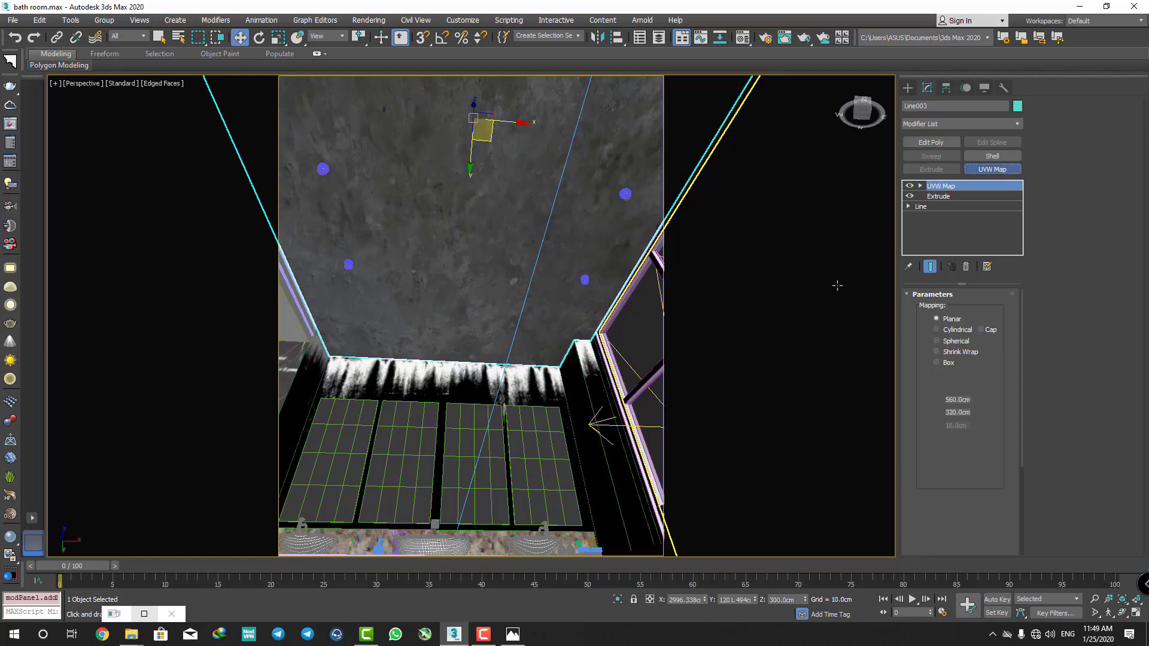
{"action": "left_click", "coordinate": [937, 362]}
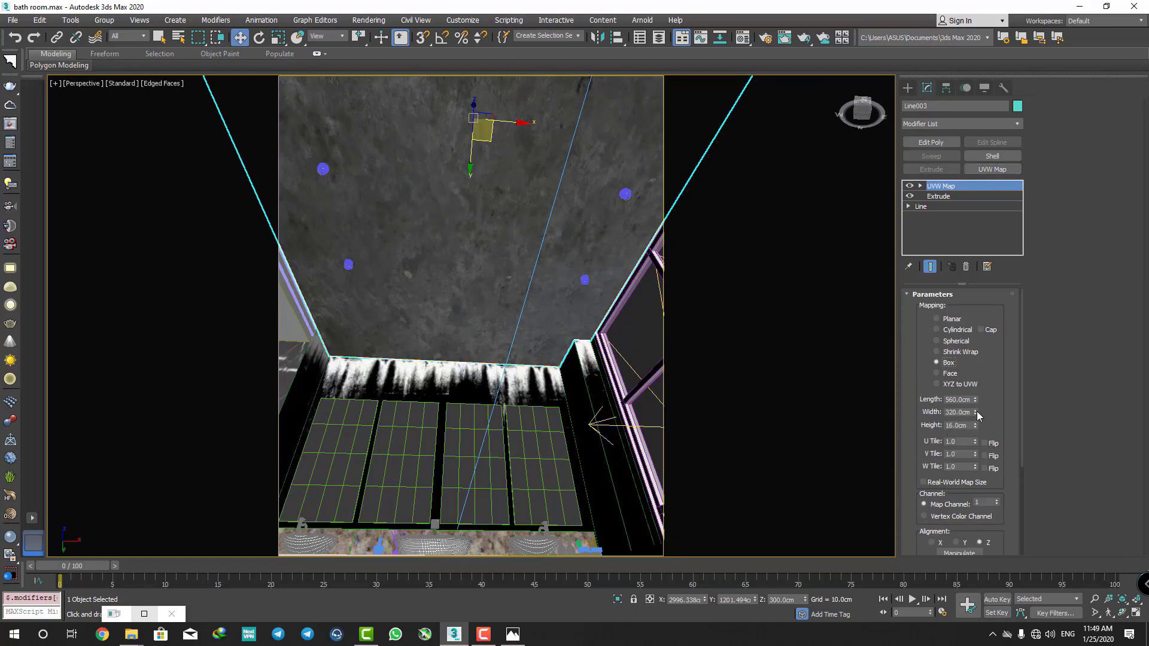
{"action": "left_click_drag", "start_coordinate": [977, 413], "coordinate": [976, 384]}
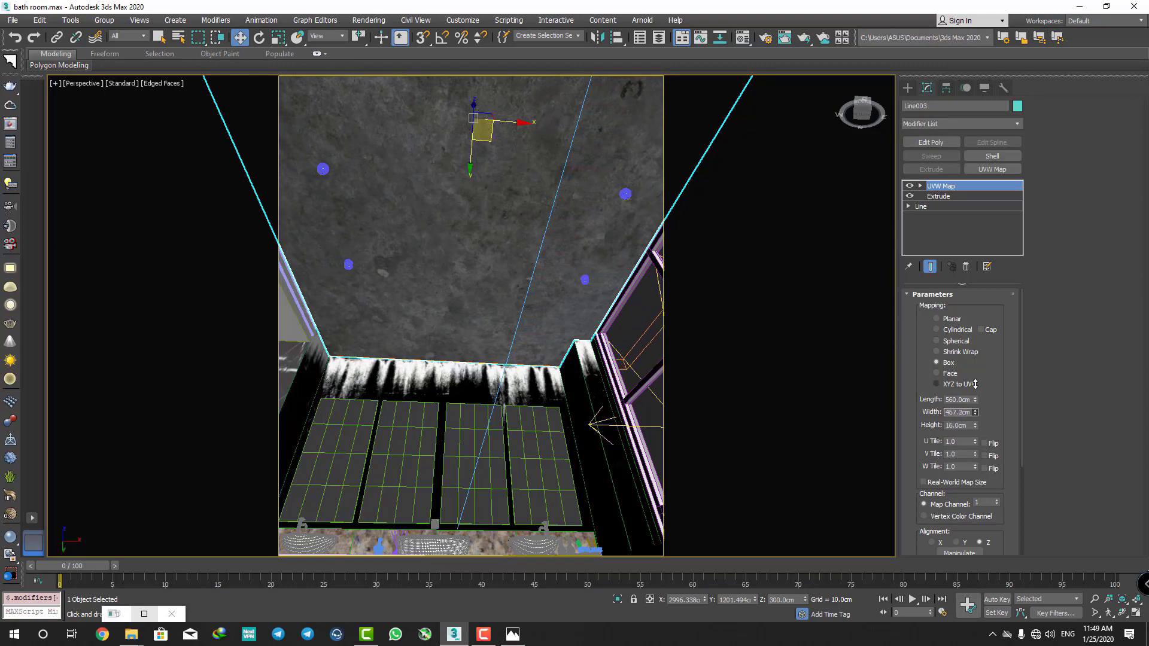
{"action": "mouse_move", "coordinate": [976, 400]}
{"action": "left_mouse_down"}
{"action": "mouse_move", "coordinate": [981, 414]}
{"action": "mouse_move", "coordinate": [981, 395]}
{"action": "left_mouse_up"}
{"action": "middle_click_drag", "start_coordinate": [559, 288], "coordinate": [524, 279], "text": "alt"}
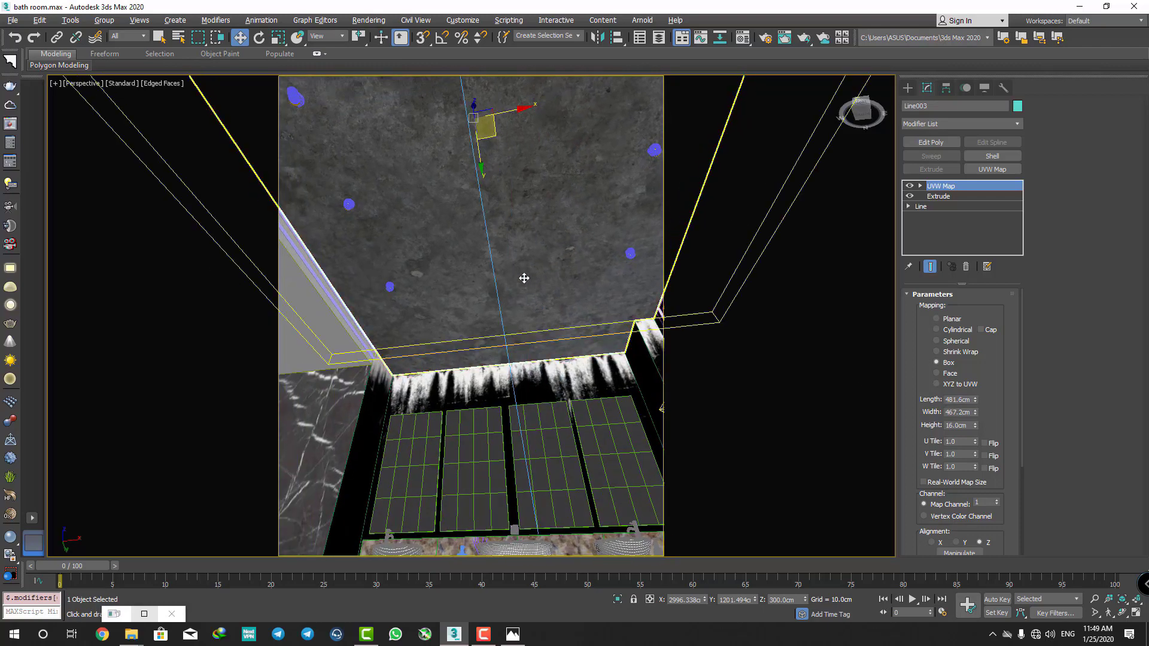
{"action": "key", "text": "c"}
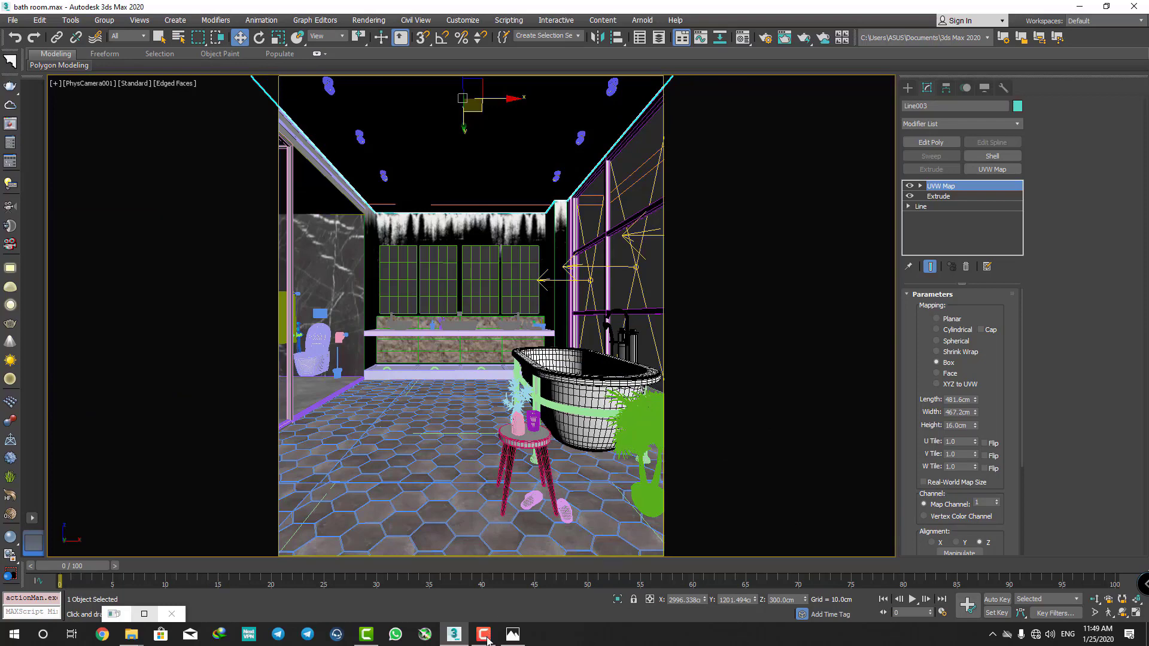
{"action": "mouse_move", "coordinate": [131, 634]}
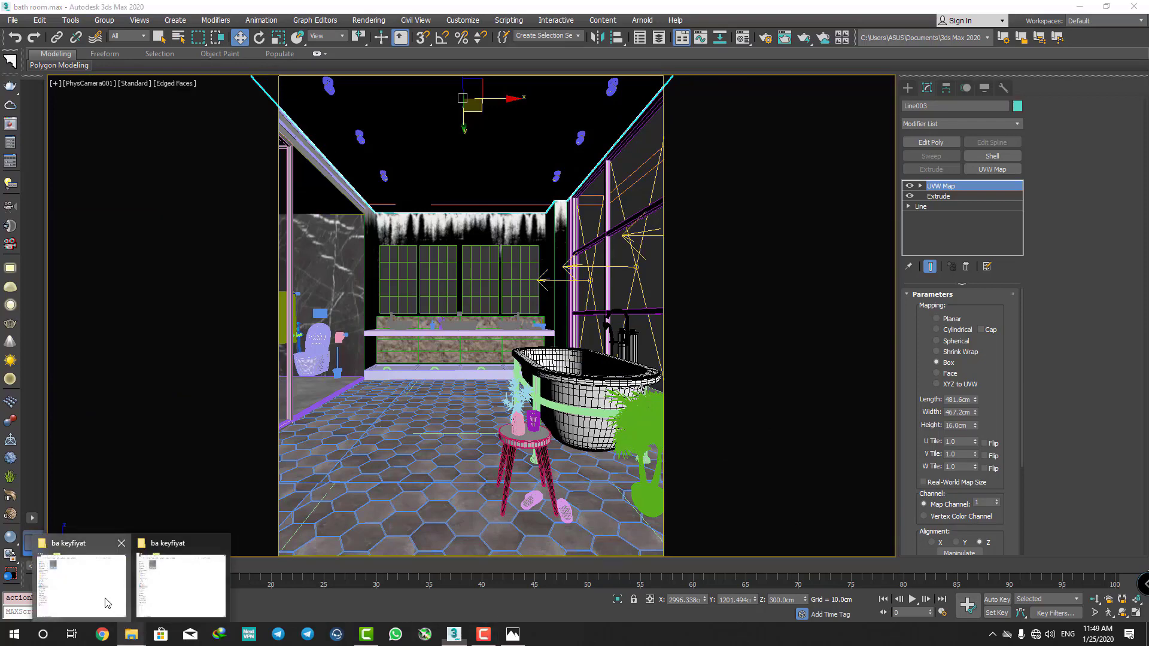
- Preview the 123456.RGB_colorlogo dar render in D:\work\bathroom\new render, then close it
{"action": "left_click", "coordinate": [106, 603]}
{"action": "left_click", "coordinate": [53, 446]}
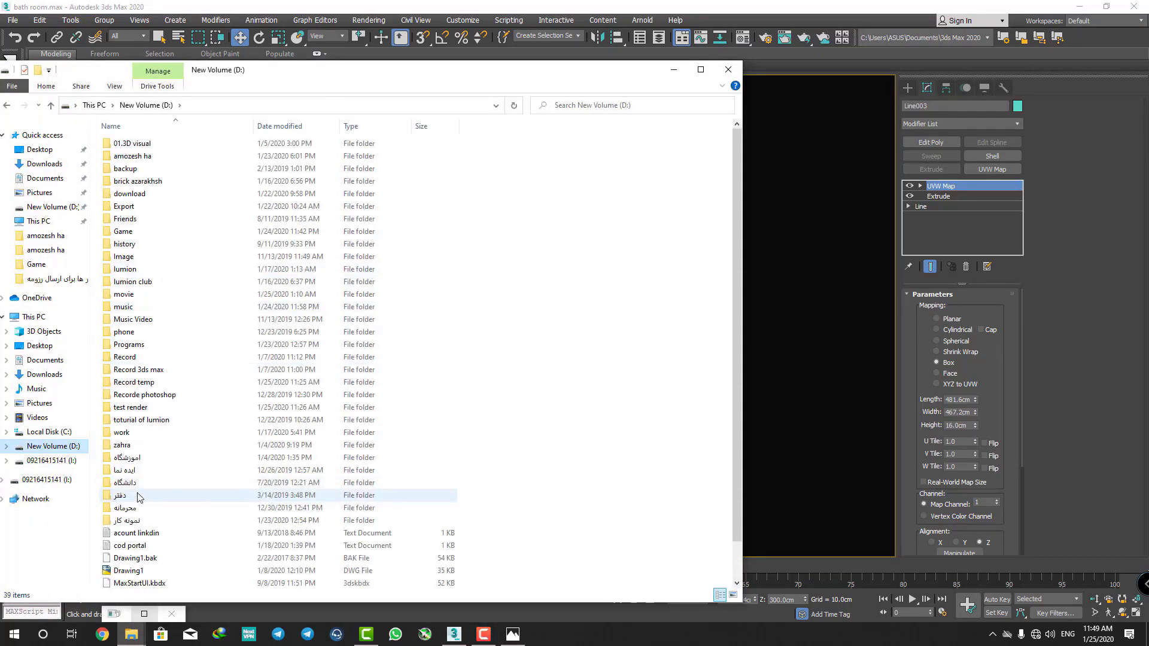
{"action": "double_click", "coordinate": [139, 520]}
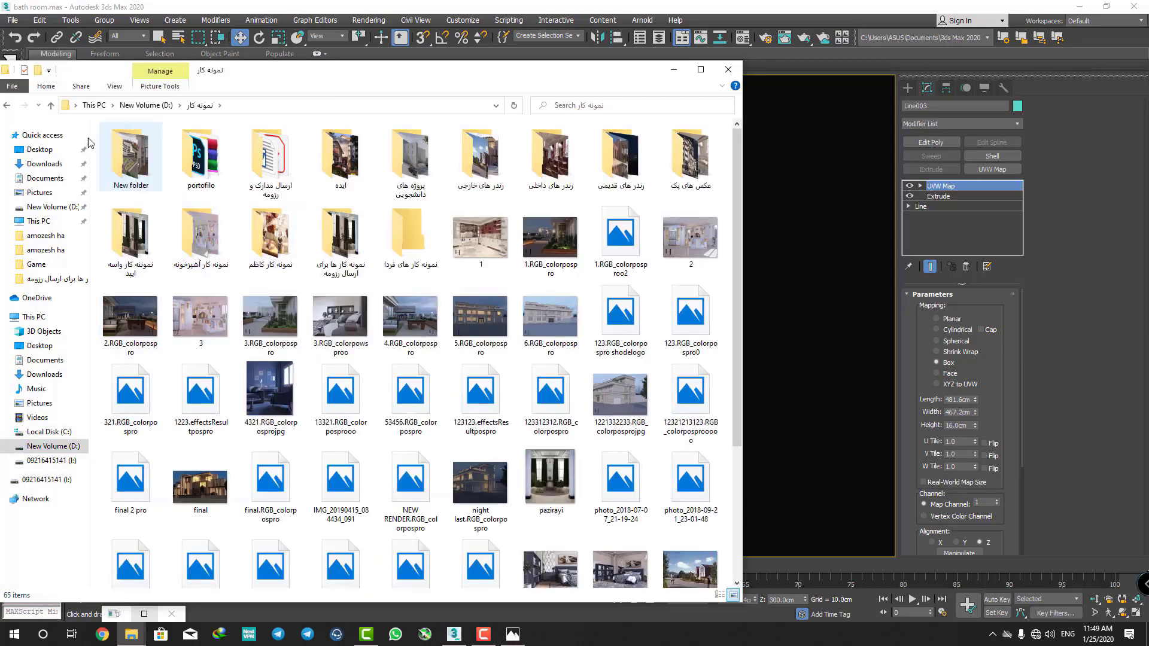
{"action": "key", "text": "alt+Left"}
{"action": "left_click", "coordinate": [124, 445]}
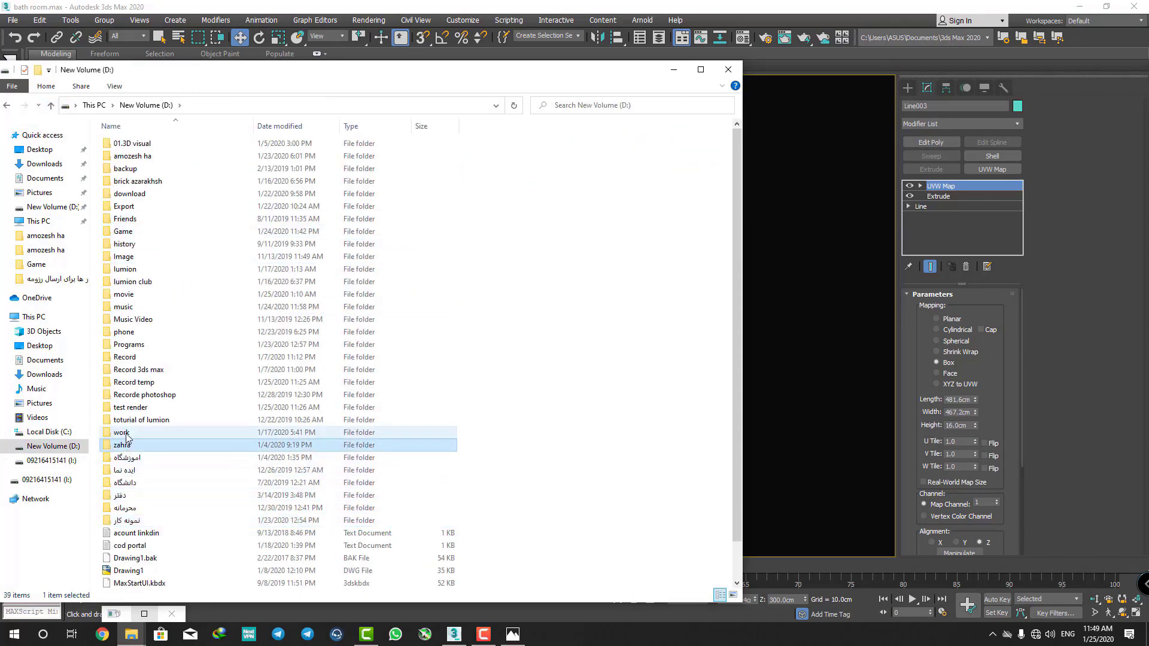
{"action": "double_click", "coordinate": [127, 436]}
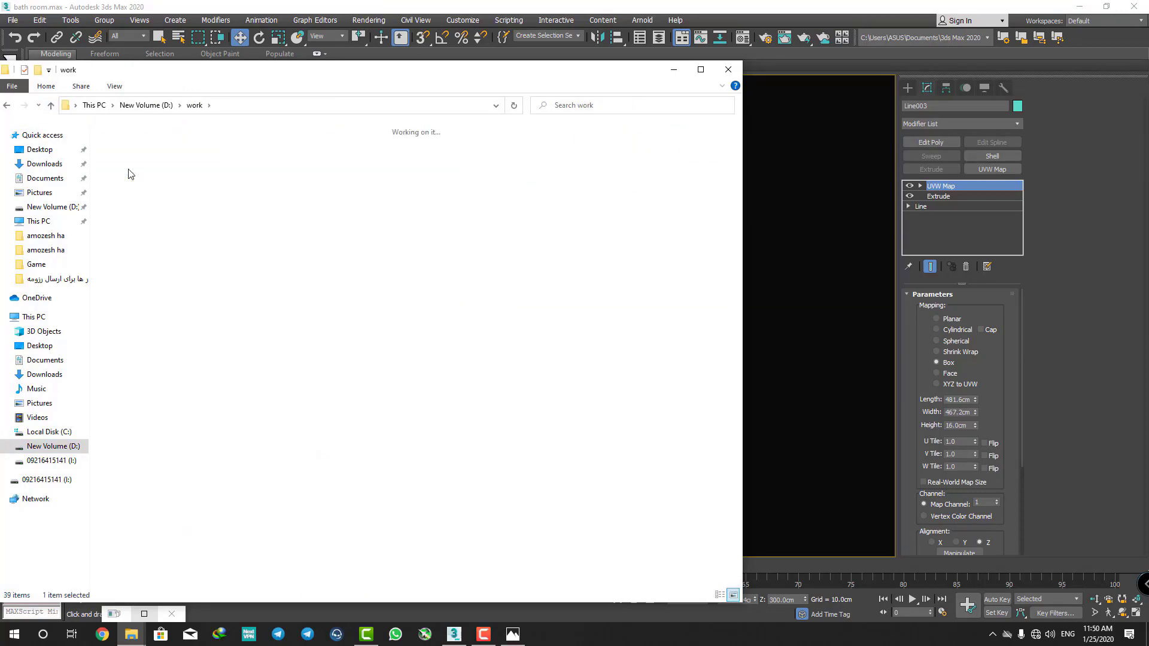
{"action": "double_click", "coordinate": [132, 167]}
{"action": "double_click", "coordinate": [137, 167]}
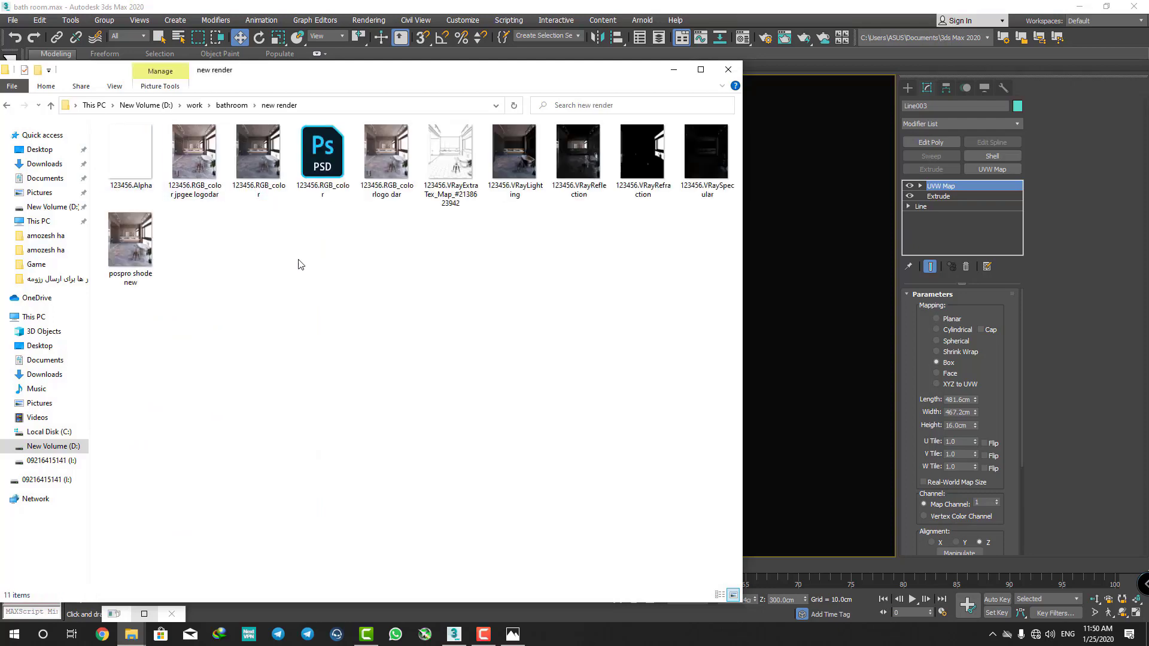
{"action": "double_click", "coordinate": [395, 164]}
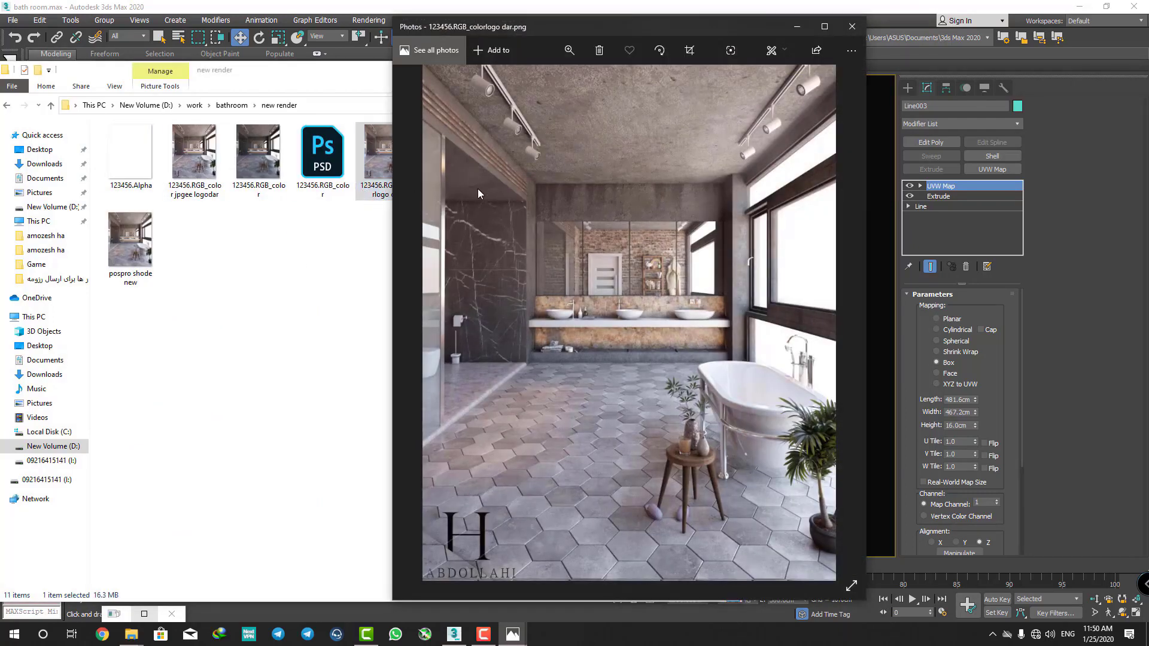
{"action": "left_click", "coordinate": [852, 26]}
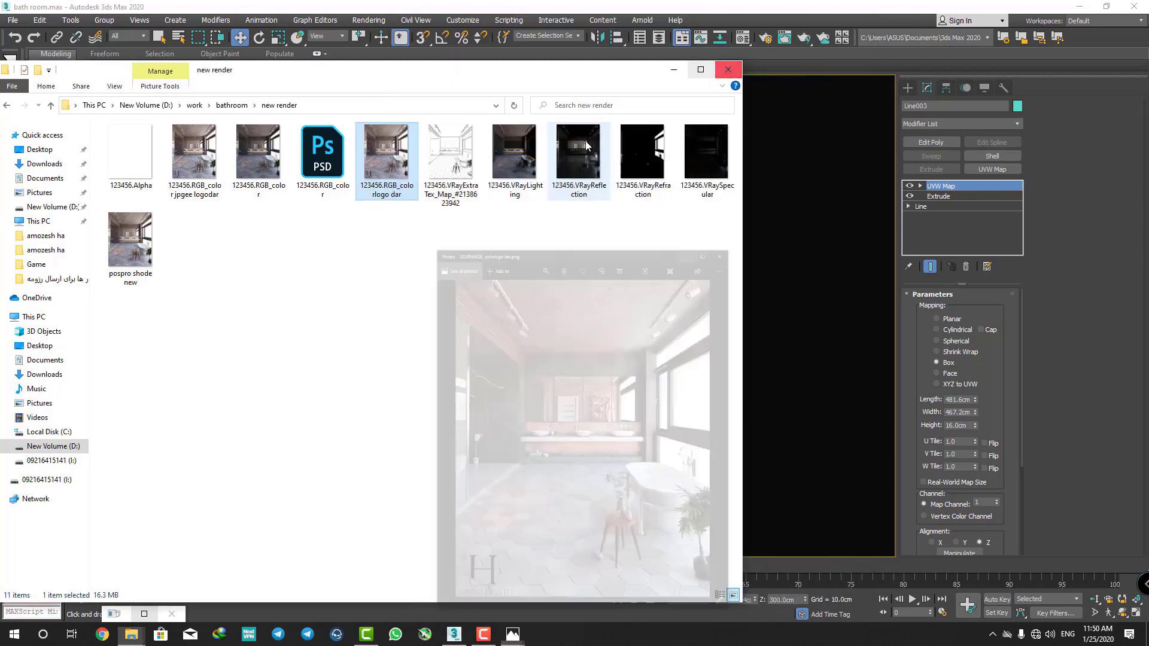
{"action": "left_click", "coordinate": [674, 69]}
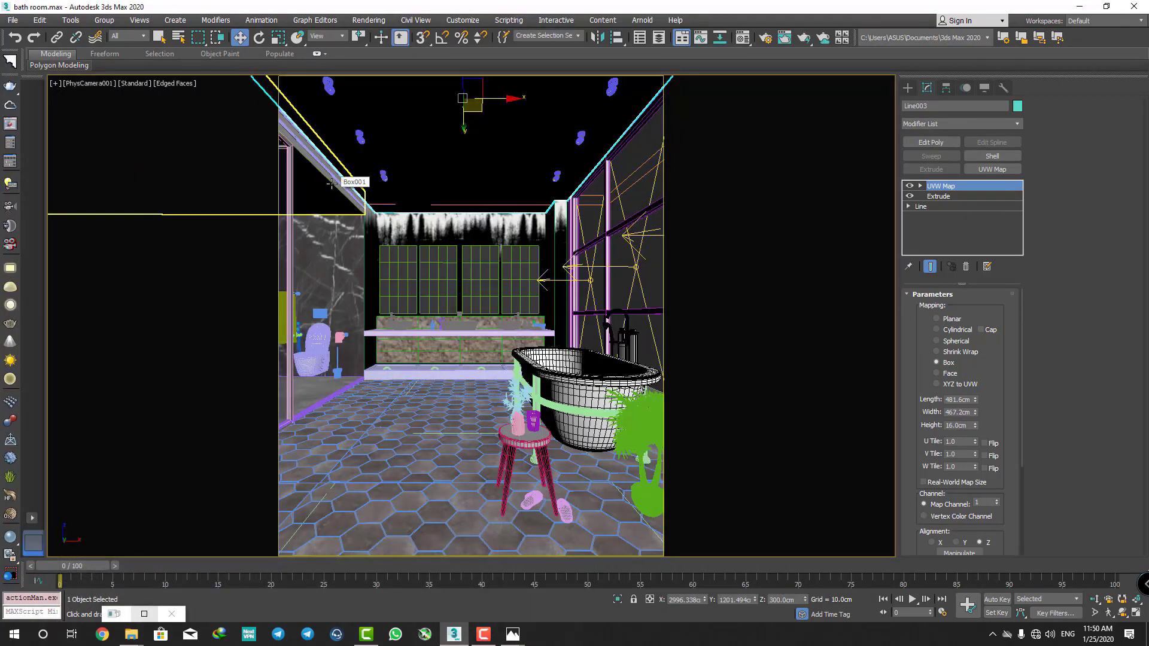
- Select Box001 in Perspective view and check the 08 - Default material slot
{"action": "key", "text": "p"}
{"action": "scroll", "coordinate": [333, 183], "scroll_direction": "up", "scroll_amount": 3}
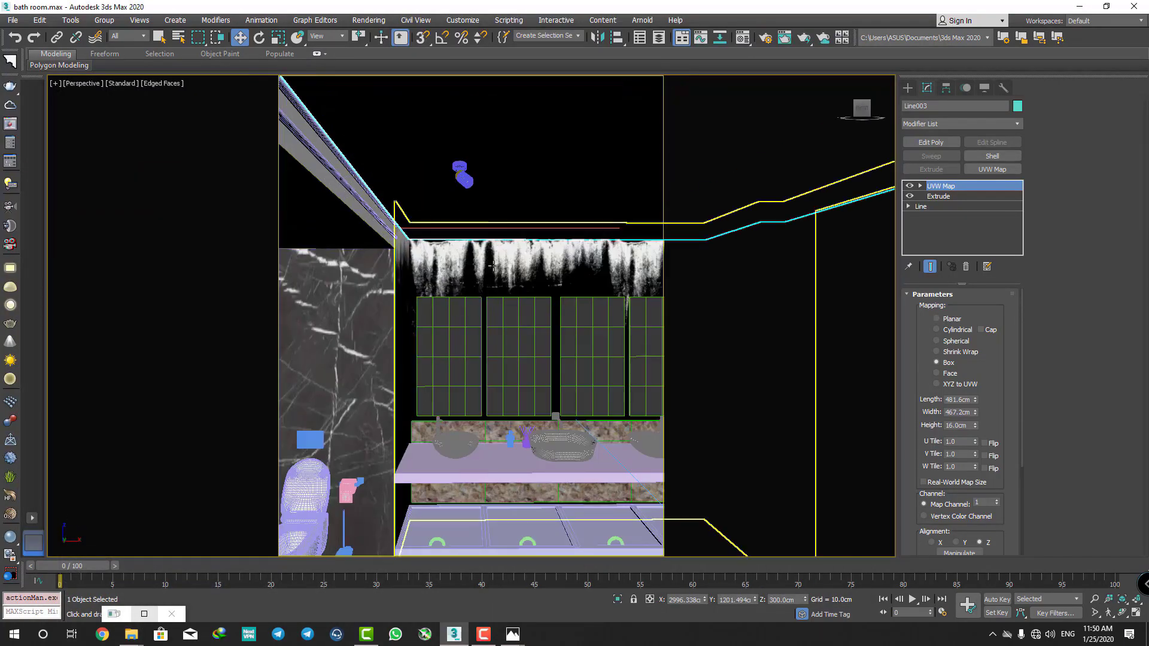
{"action": "left_click", "coordinate": [325, 227]}
{"action": "mouse_move", "coordinate": [325, 227]}
{"action": "middle_mouse_down", "text": "alt"}
{"action": "mouse_move", "coordinate": [396, 213]}
{"action": "mouse_move", "coordinate": [379, 274]}
{"action": "middle_mouse_up", "text": "alt"}
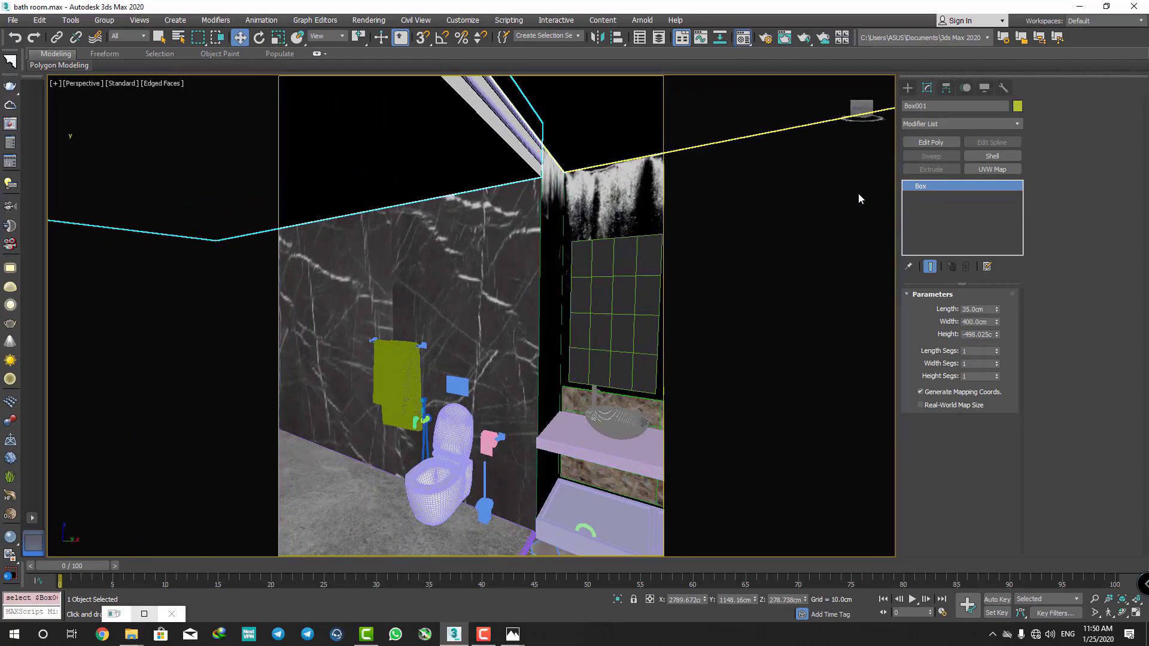
{"action": "key", "text": "m"}
{"action": "left_click", "coordinate": [722, 149]}
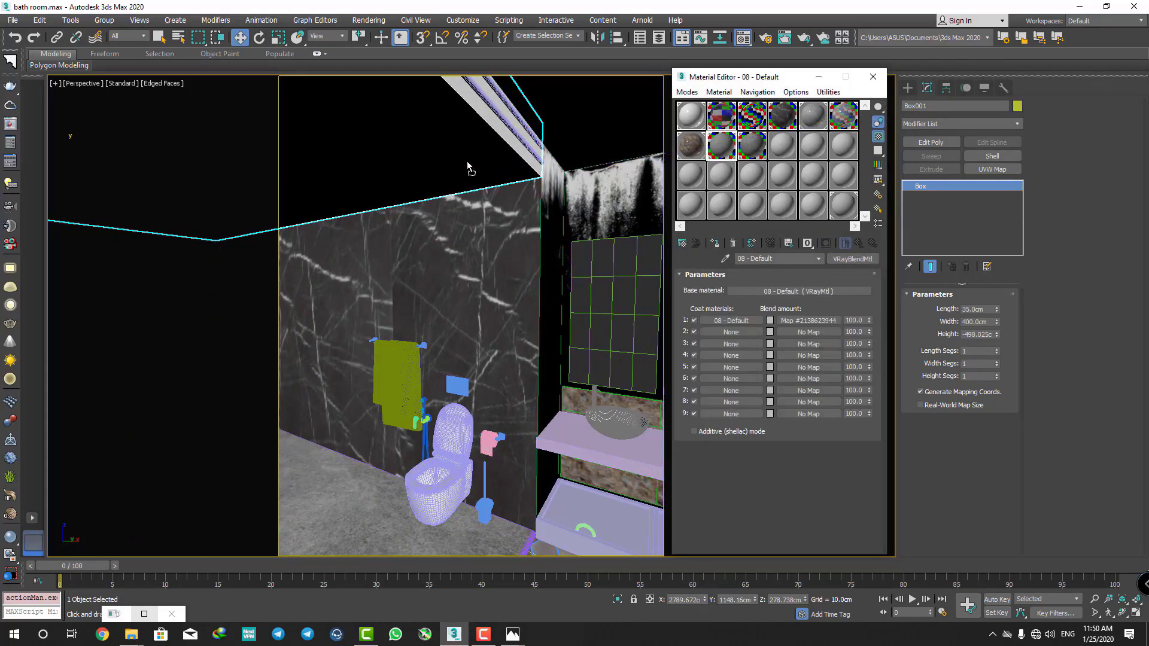
{"action": "left_click", "coordinate": [873, 76]}
- Copy Line001's 200 cm Box UVW Map modifier and paste it onto Box001
{"action": "left_click", "coordinate": [838, 89]}
{"action": "left_click", "coordinate": [976, 186]}
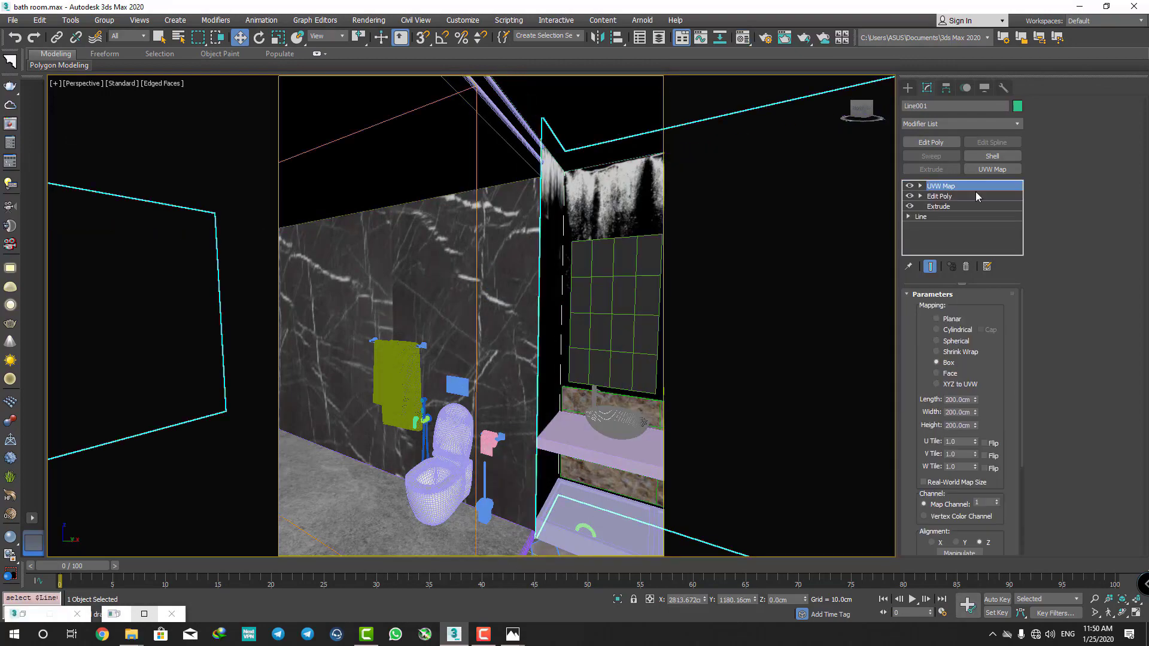
{"action": "left_click", "coordinate": [380, 142]}
{"action": "scroll", "coordinate": [398, 146], "scroll_direction": "down", "scroll_amount": 2}
- Assign the 08 - Default concrete VRayMtl to Box001 and orbit to check the beam
{"action": "scroll", "coordinate": [398, 146], "scroll_direction": "down", "scroll_amount": 2}
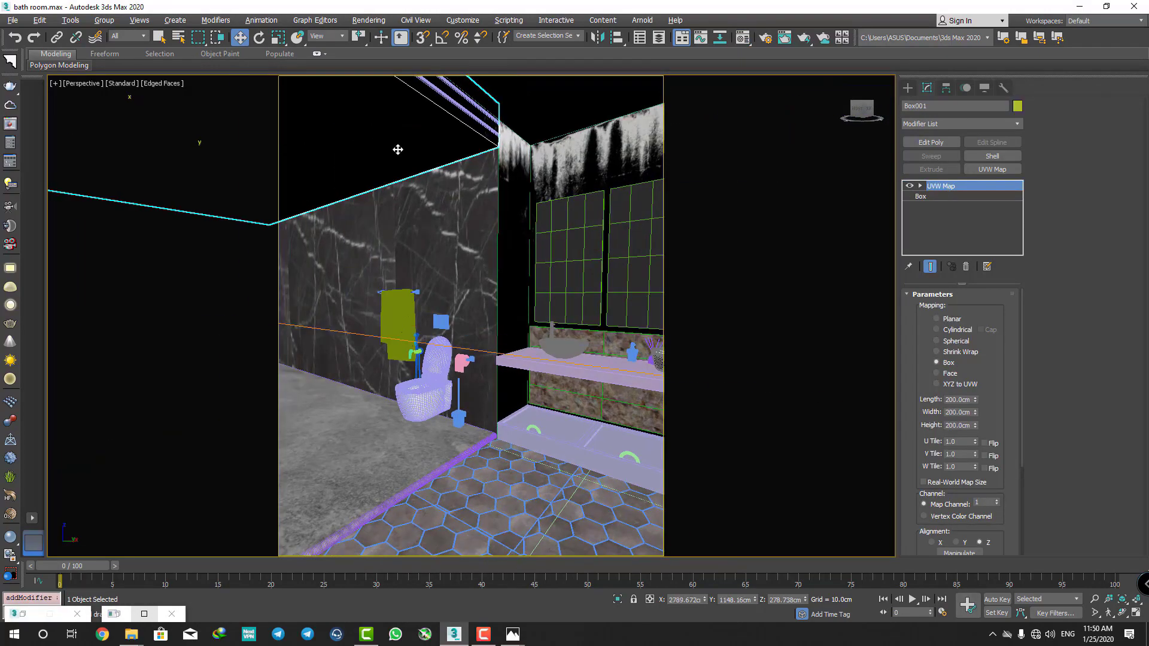
{"action": "scroll", "coordinate": [422, 214], "scroll_direction": "down", "scroll_amount": 2}
{"action": "scroll", "coordinate": [421, 214], "scroll_direction": "up", "scroll_amount": 1}
{"action": "scroll", "coordinate": [423, 185], "scroll_direction": "up", "scroll_amount": 3}
{"action": "scroll", "coordinate": [382, 195], "scroll_direction": "down", "scroll_amount": 3}
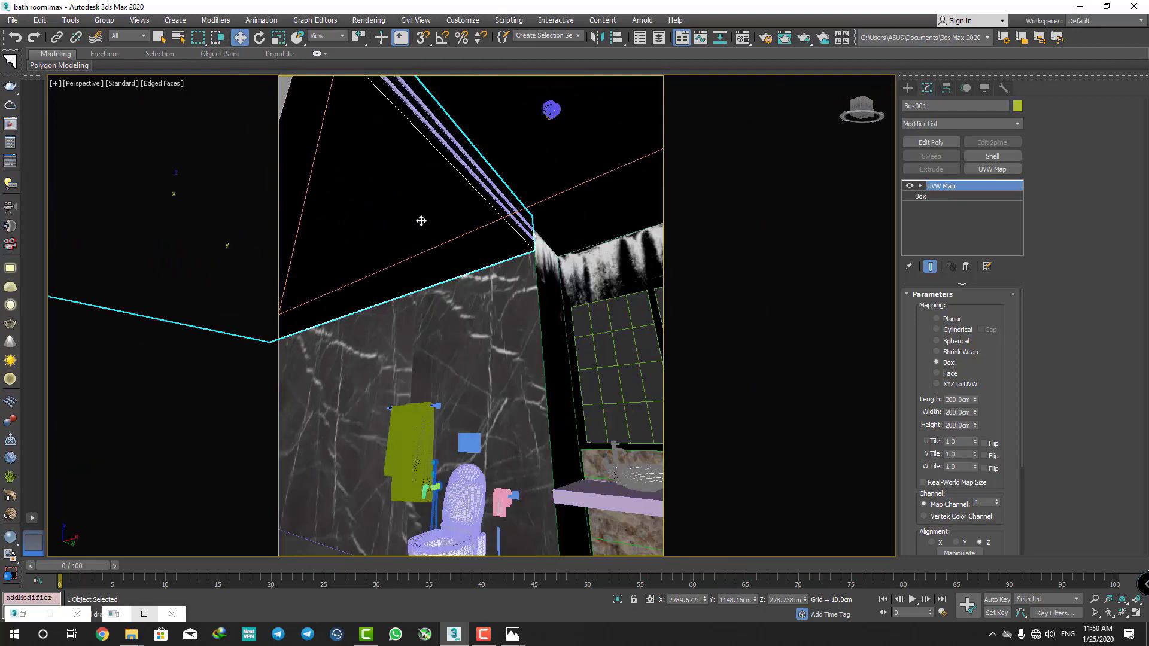
{"action": "scroll", "coordinate": [423, 220], "scroll_direction": "up", "scroll_amount": 2}
{"action": "middle_click_drag", "start_coordinate": [416, 222], "coordinate": [402, 262], "text": "alt"}
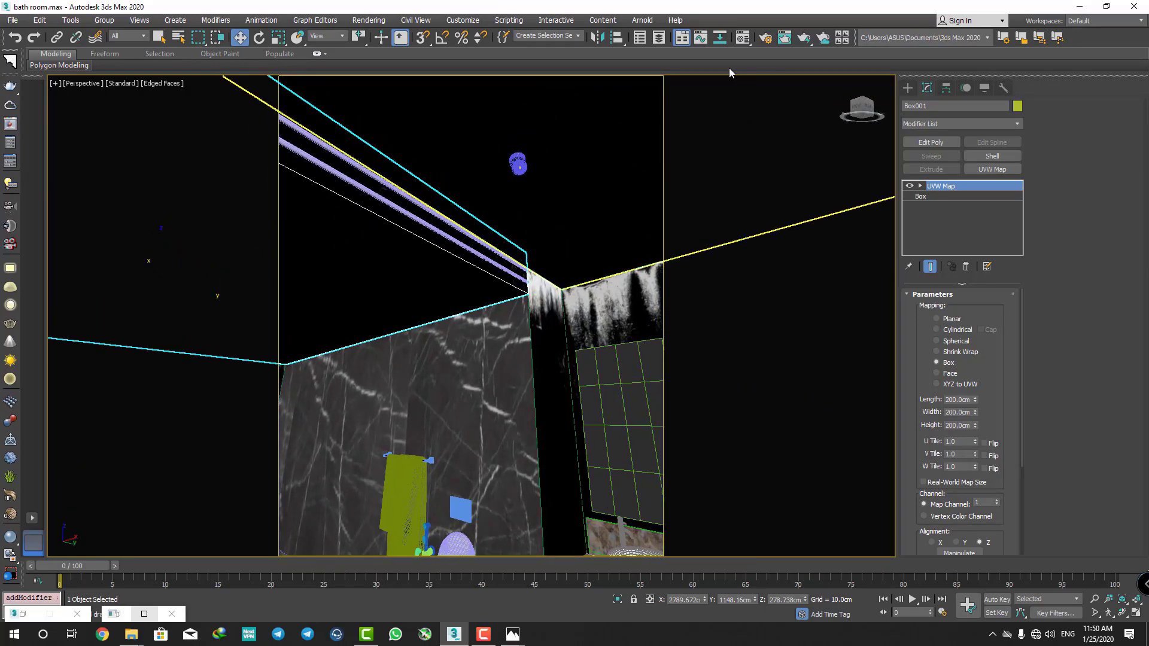
{"action": "left_click", "coordinate": [744, 38]}
{"action": "left_click", "coordinate": [796, 291]}
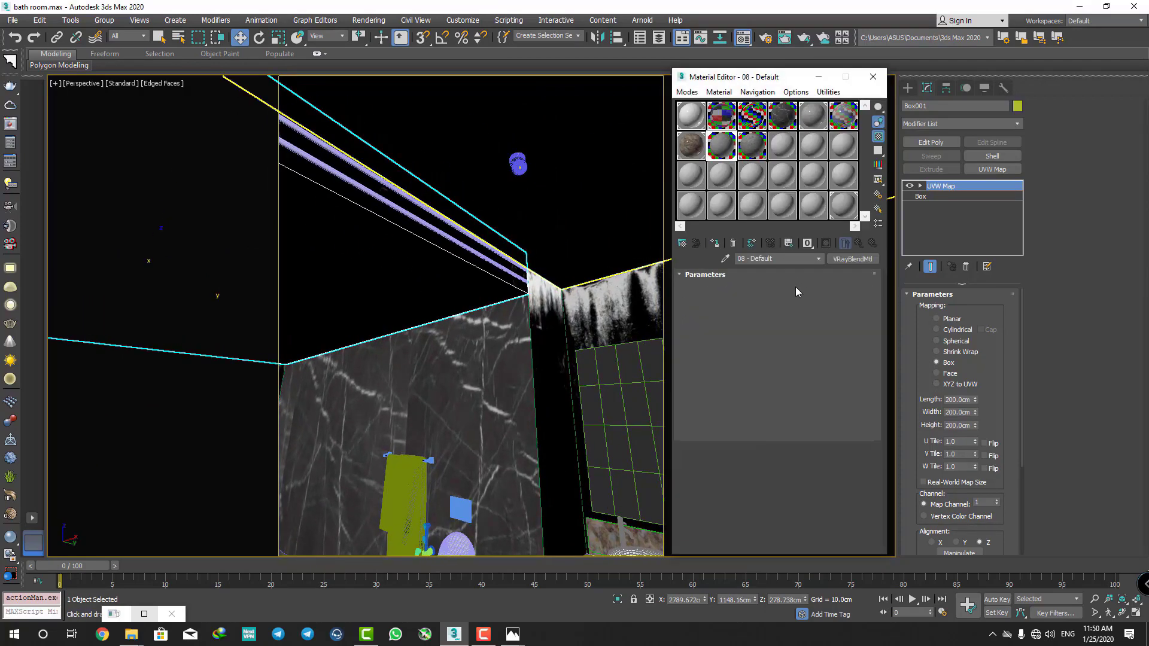
{"action": "left_click", "coordinate": [826, 244]}
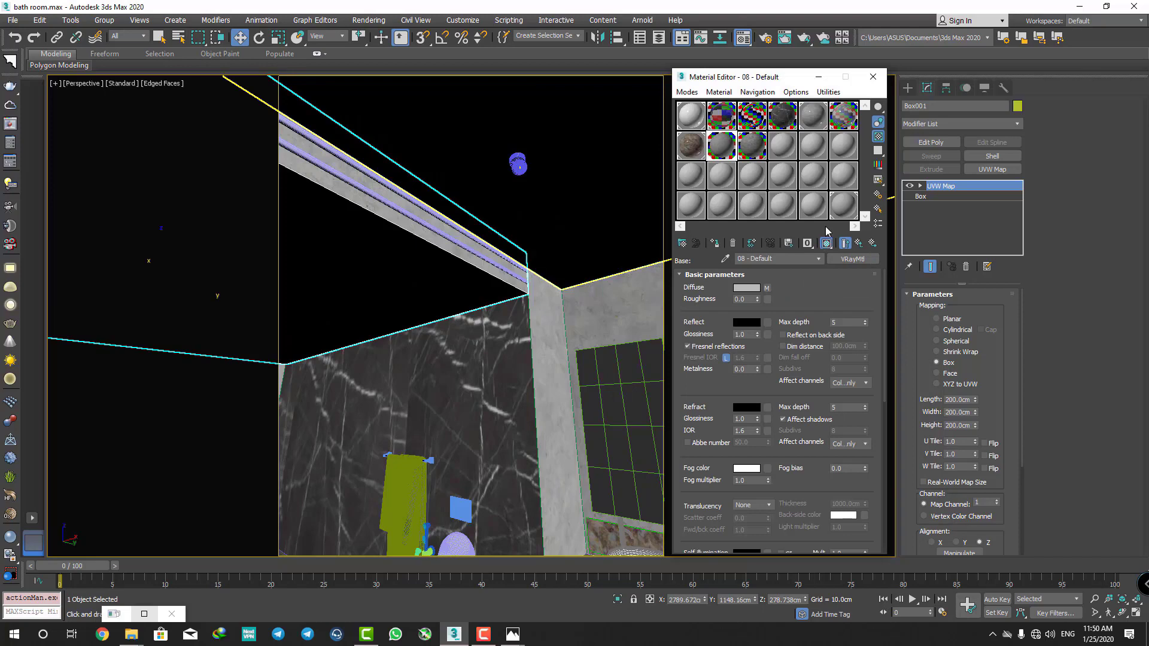
{"action": "left_click", "coordinate": [873, 77]}
{"action": "mouse_move", "coordinate": [458, 281]}
{"action": "middle_mouse_down", "text": "alt"}
{"action": "mouse_move", "coordinate": [495, 311]}
{"action": "mouse_move", "coordinate": [441, 358]}
{"action": "mouse_move", "coordinate": [470, 373]}
{"action": "middle_mouse_up", "text": "alt"}
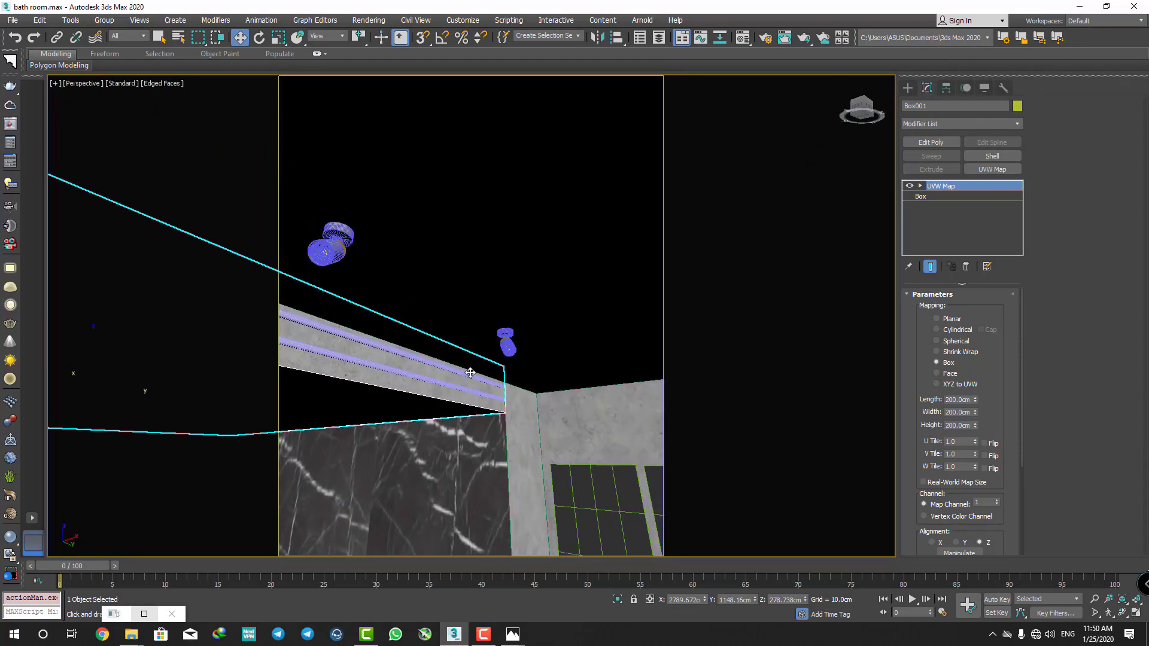
- Lower the ceiling rails slightly, moving Box002 down about 5.5 cm
{"action": "left_click", "coordinate": [468, 389], "text": "ctrl"}
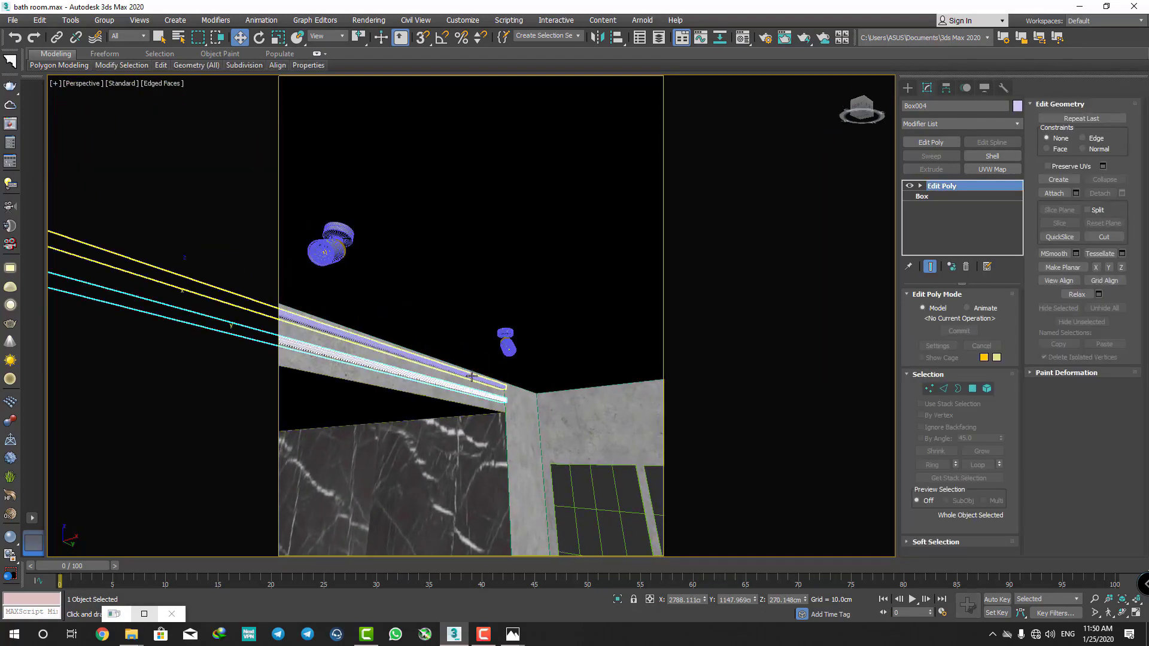
{"action": "middle_click_drag", "start_coordinate": [468, 388], "coordinate": [467, 383]}
{"action": "scroll", "coordinate": [468, 383], "scroll_direction": "up", "scroll_amount": 3}
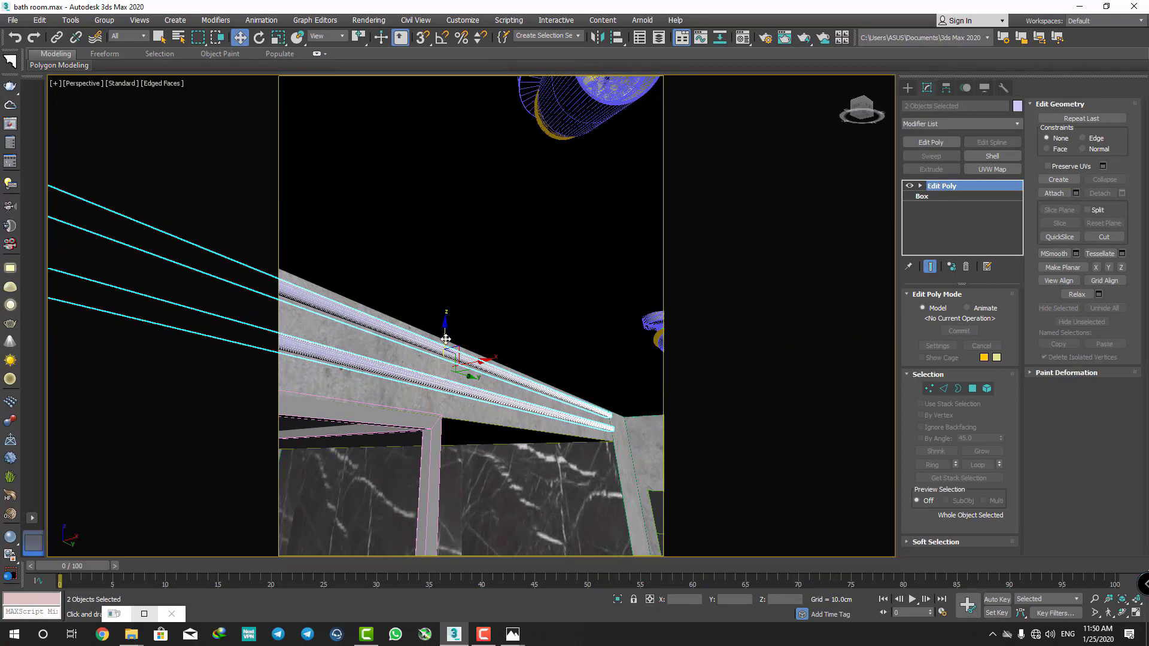
{"action": "left_click_drag", "start_coordinate": [446, 340], "coordinate": [449, 354]}
{"action": "left_click", "coordinate": [447, 358]}
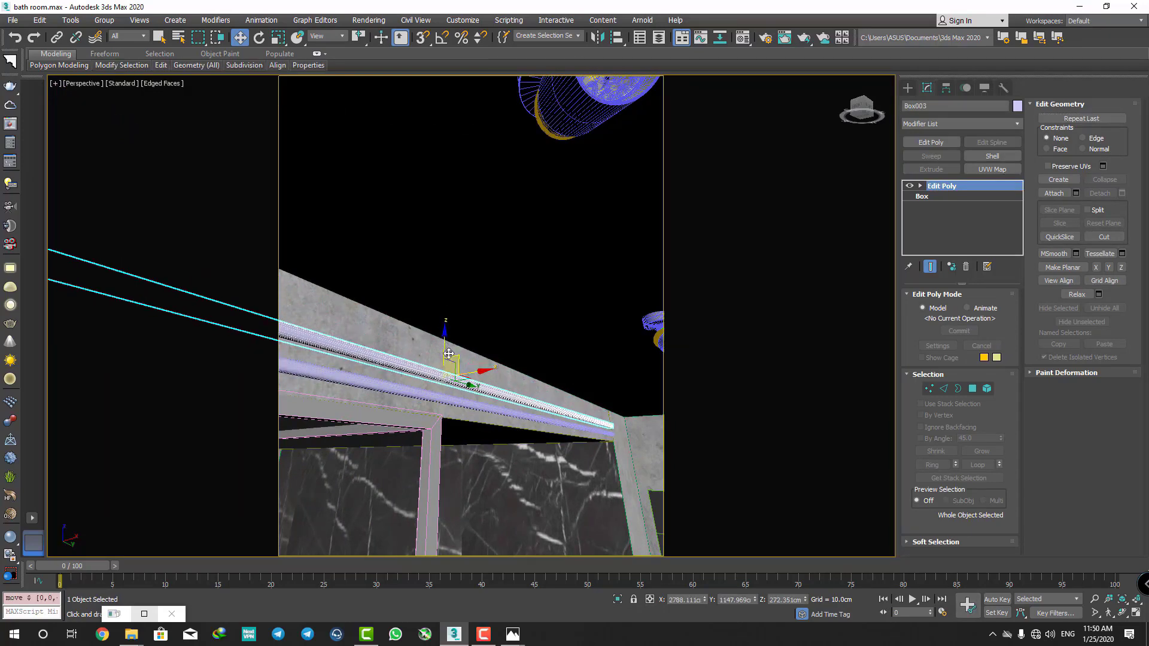
{"action": "left_click", "coordinate": [447, 302]}
{"action": "left_click_drag", "start_coordinate": [447, 302], "coordinate": [457, 329]}
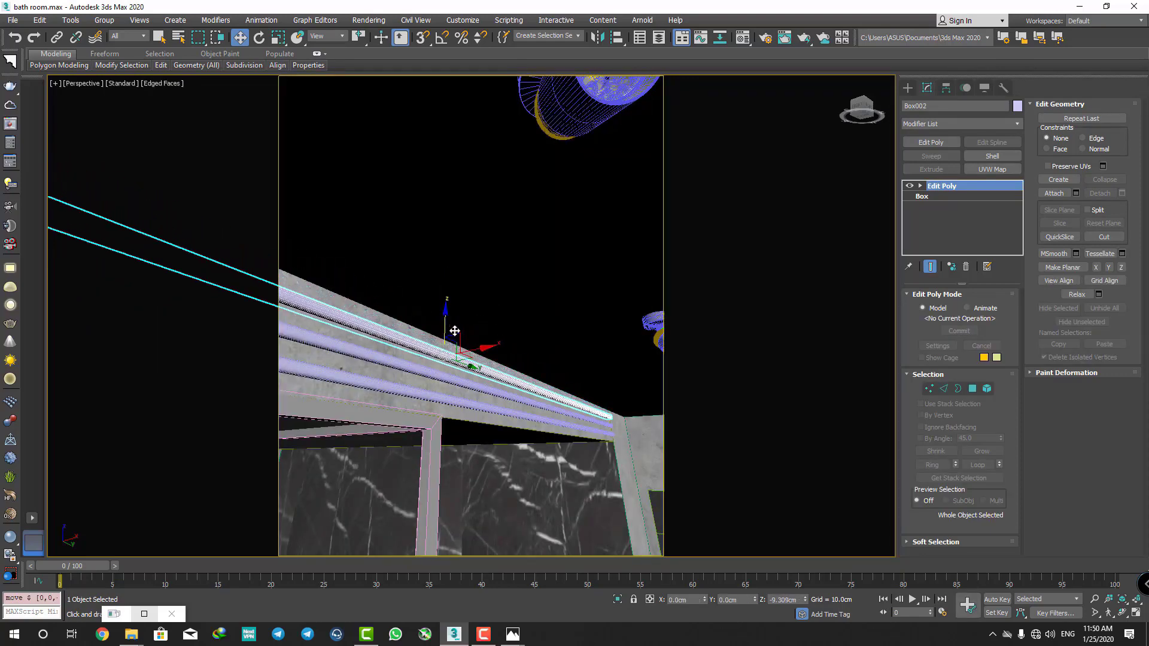
- Select all three rails and group them as Group019
{"action": "left_click", "coordinate": [462, 378], "text": "ctrl"}
{"action": "left_click", "coordinate": [461, 402], "text": "ctrl"}
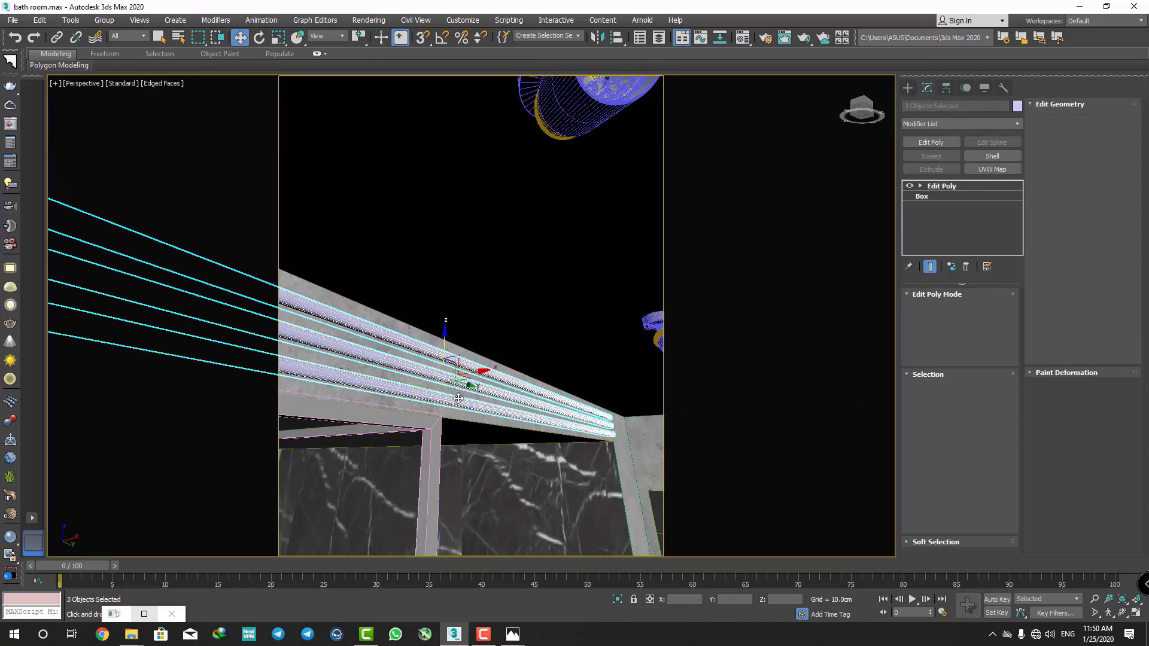
{"action": "left_click", "coordinate": [111, 22]}
{"action": "key", "text": "Return"}
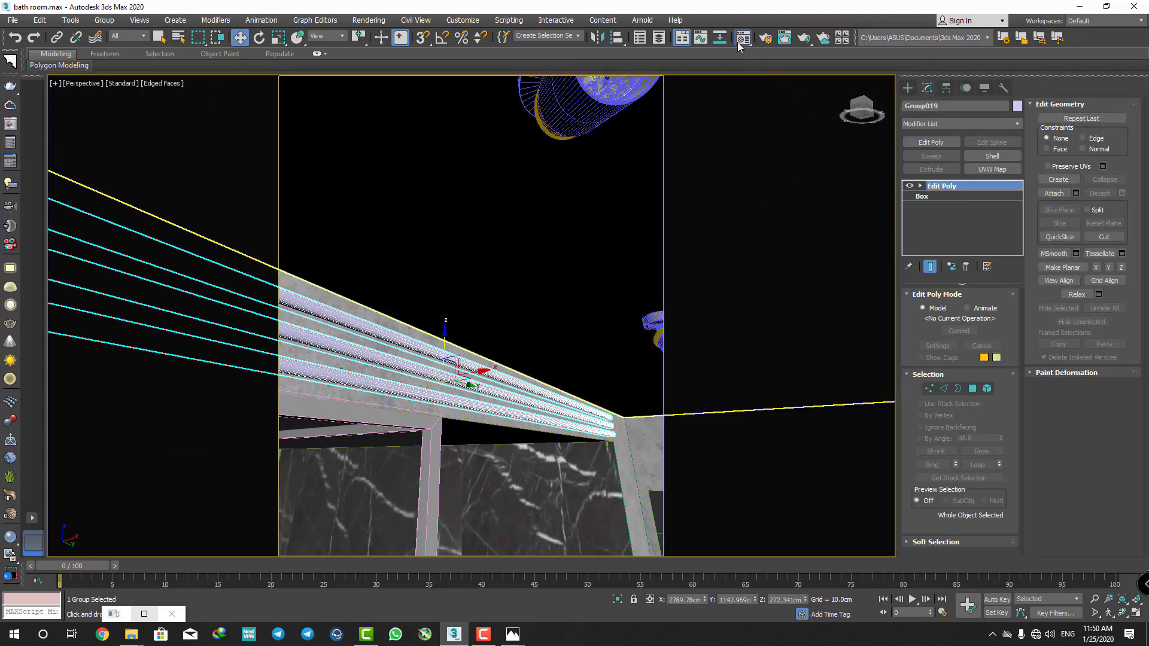
{"action": "left_click", "coordinate": [738, 42]}
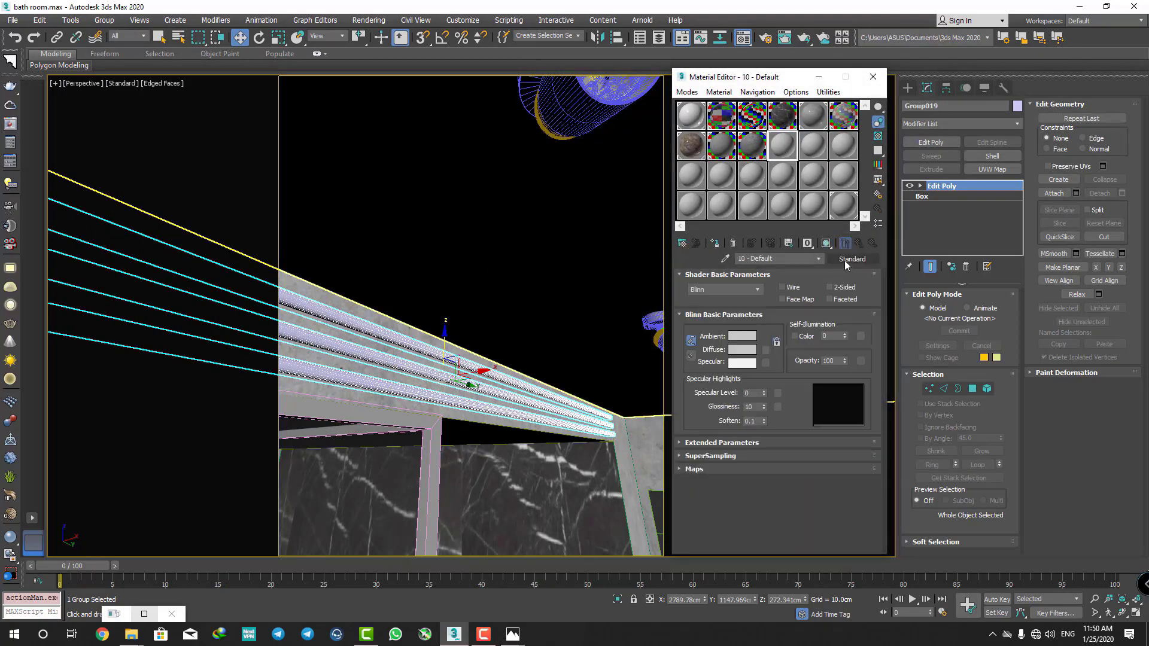
- Change the 10 - Default material slot to a VRayMtl
{"action": "left_click", "coordinate": [845, 263]}
{"action": "double_click", "coordinate": [490, 371]}
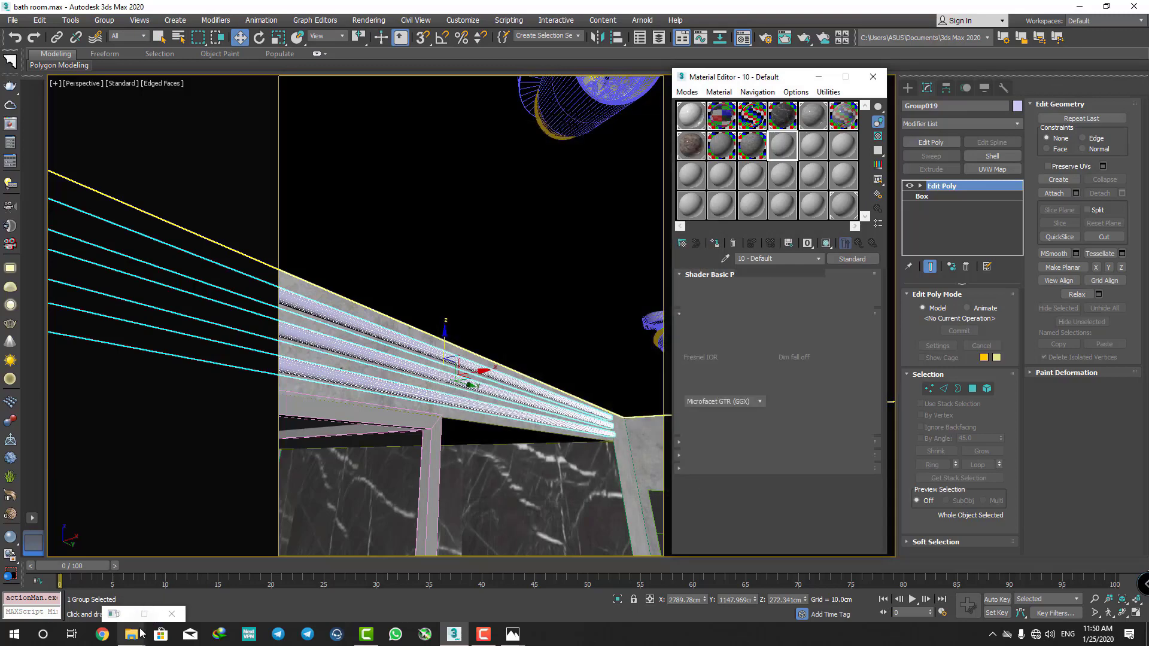
{"action": "mouse_move", "coordinate": [131, 634]}
{"action": "left_click", "coordinate": [84, 578]}
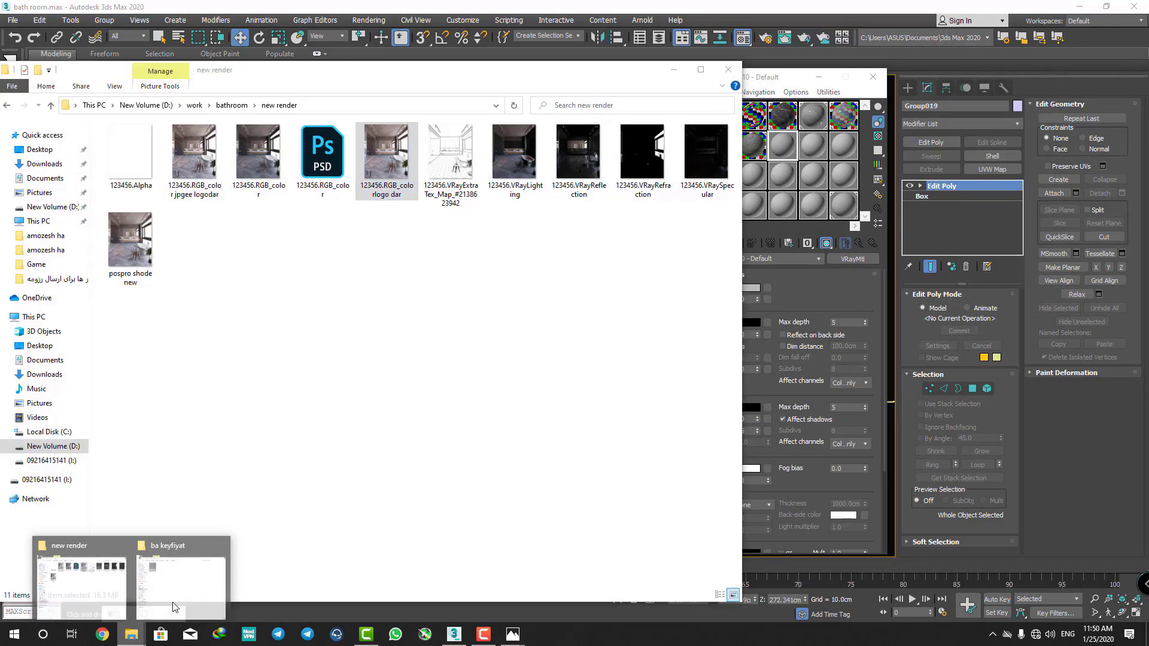
{"action": "left_click", "coordinate": [173, 607]}
{"action": "left_click_drag", "start_coordinate": [78, 85], "coordinate": [82, 90]}
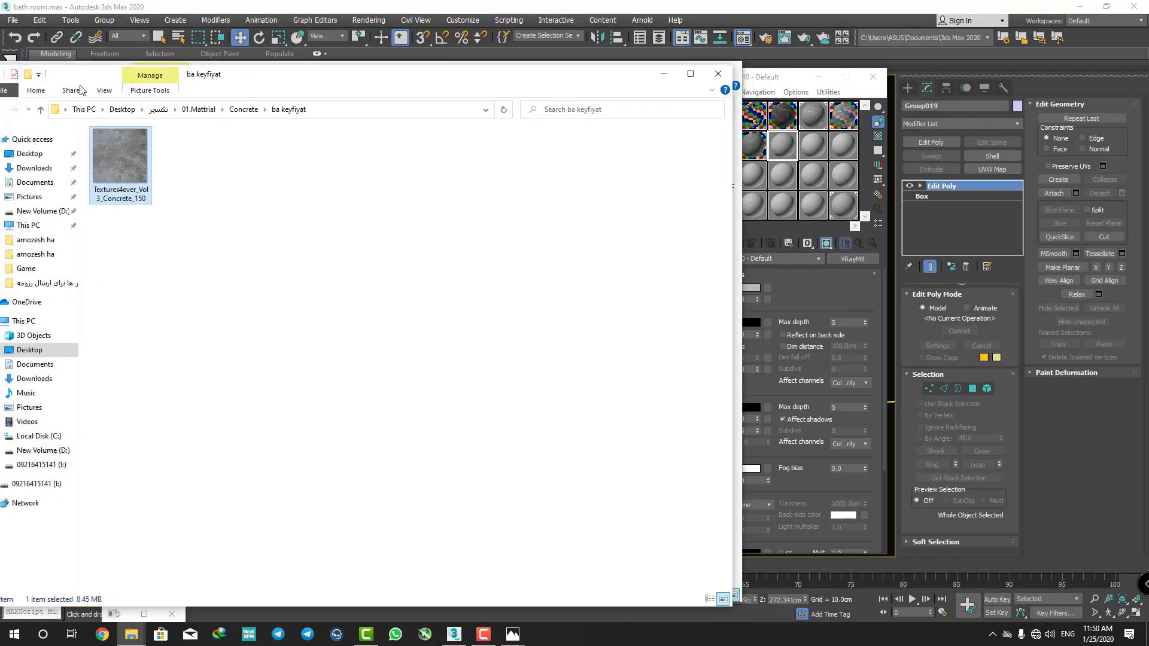
- Browse up through the texture folders to Desktop and open the تکسجر folder
{"action": "left_click", "coordinate": [41, 112]}
{"action": "left_click", "coordinate": [41, 113]}
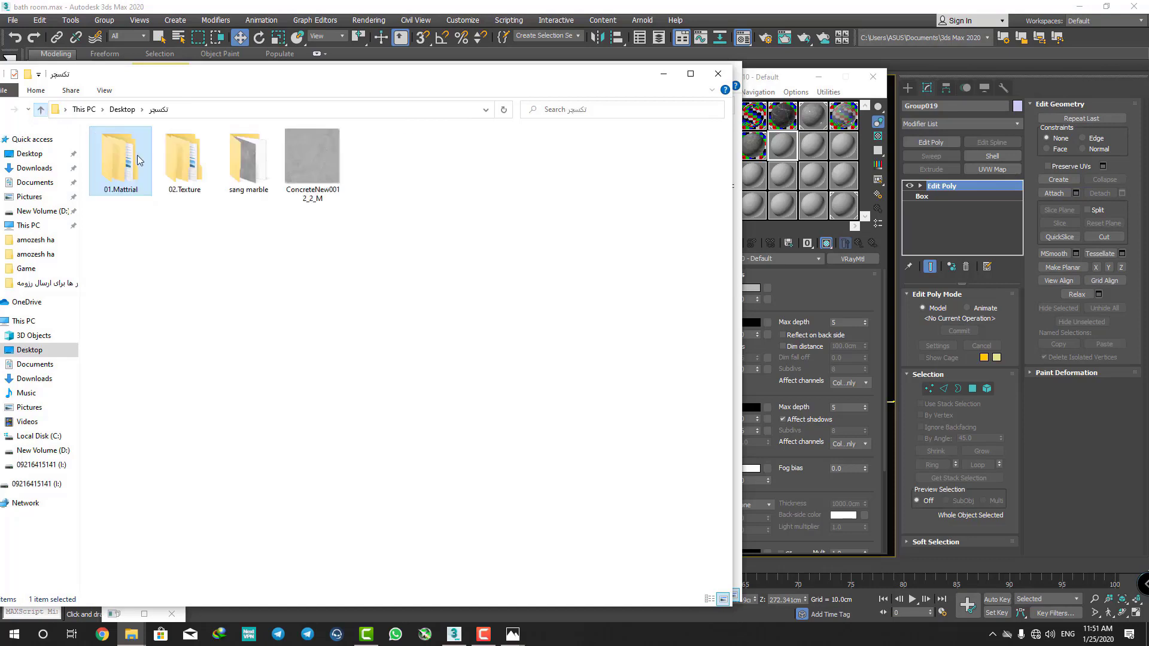
{"action": "double_click", "coordinate": [188, 177]}
{"action": "double_click", "coordinate": [134, 148]}
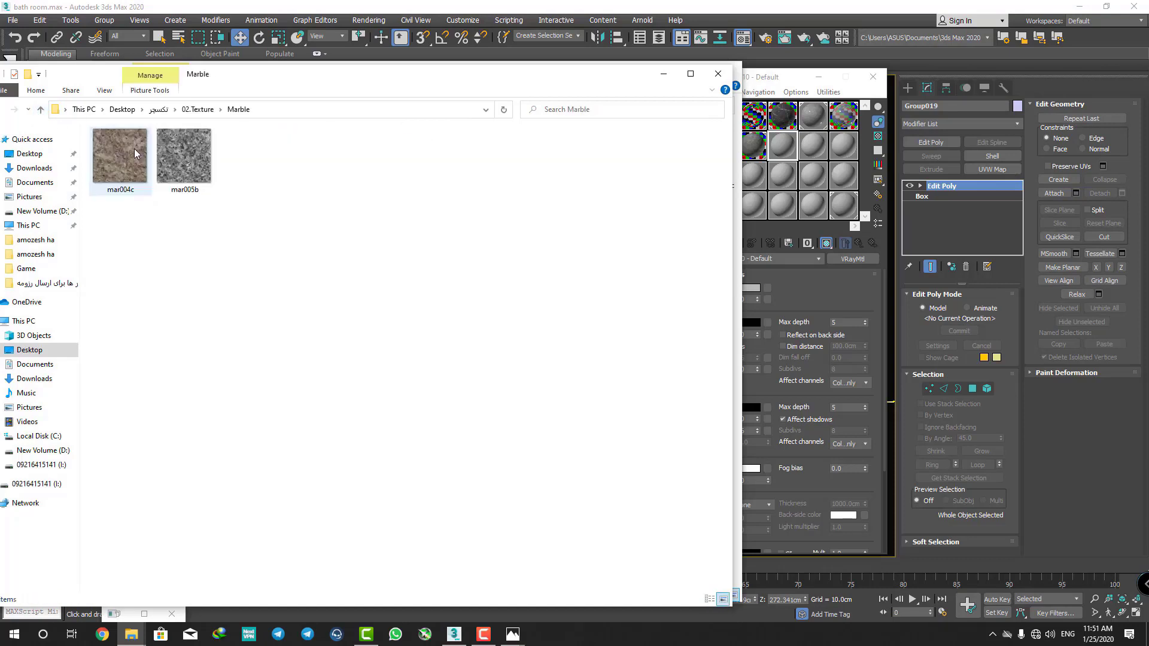
{"action": "left_click", "coordinate": [41, 110]}
{"action": "double_click", "coordinate": [196, 159]}
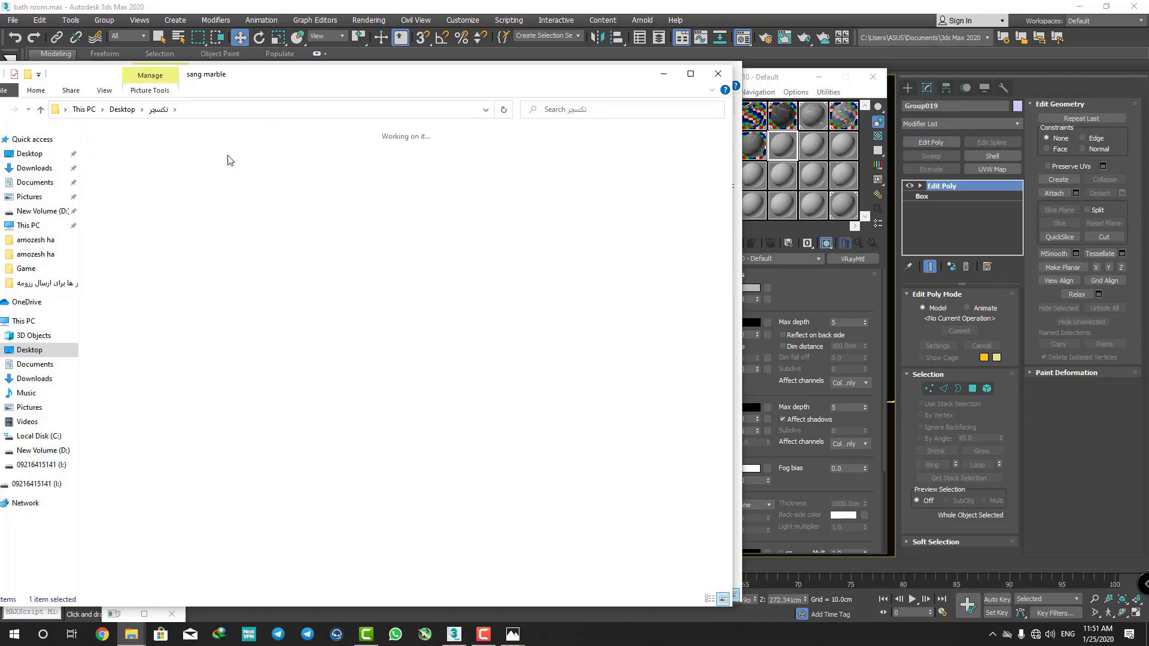
{"action": "left_click", "coordinate": [41, 109]}
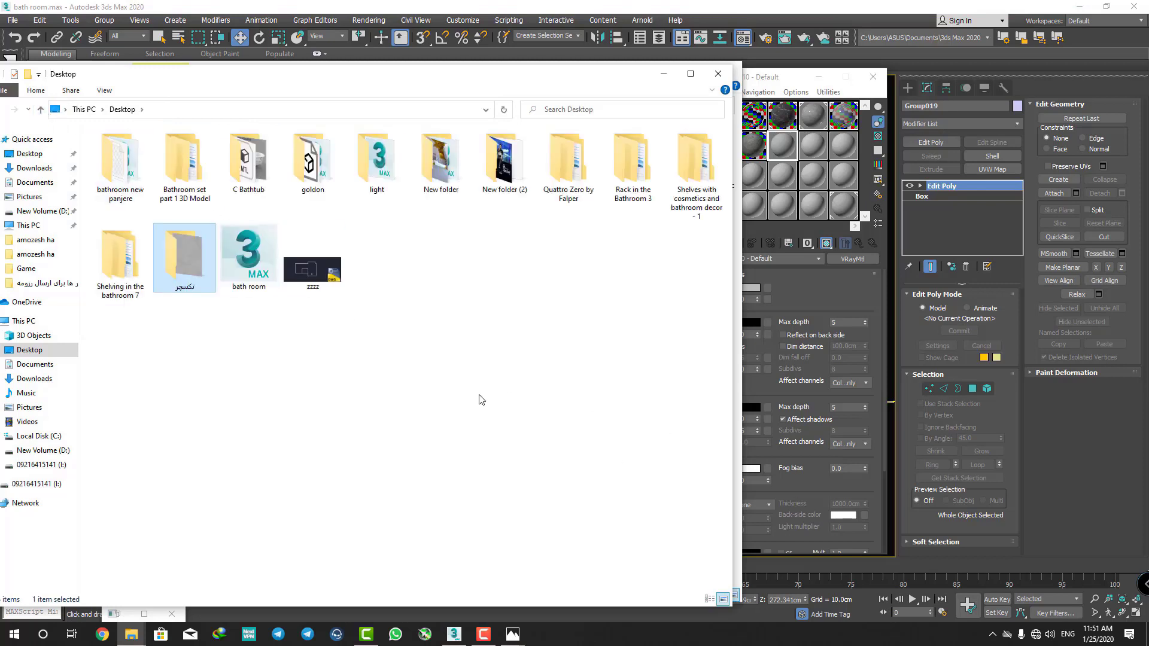
{"action": "double_click", "coordinate": [184, 159]}
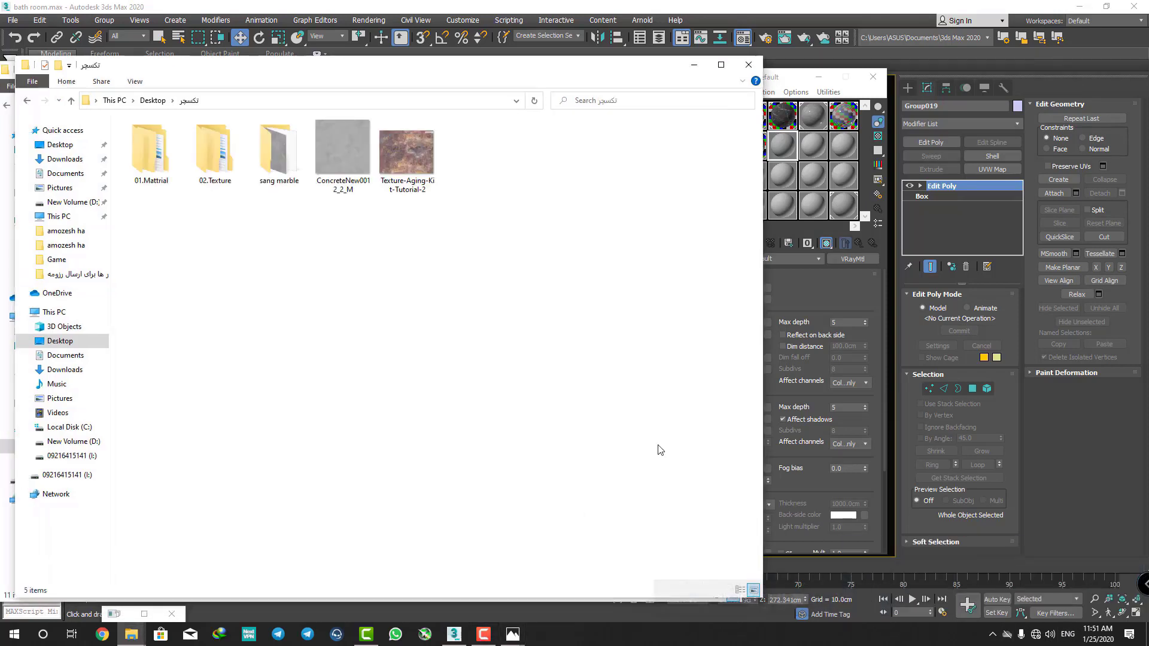
- Load the Texture-Aging-Kit-Tutorial-2 rust image into the VRayMtl's Diffuse slot
{"action": "left_click", "coordinate": [407, 153]}
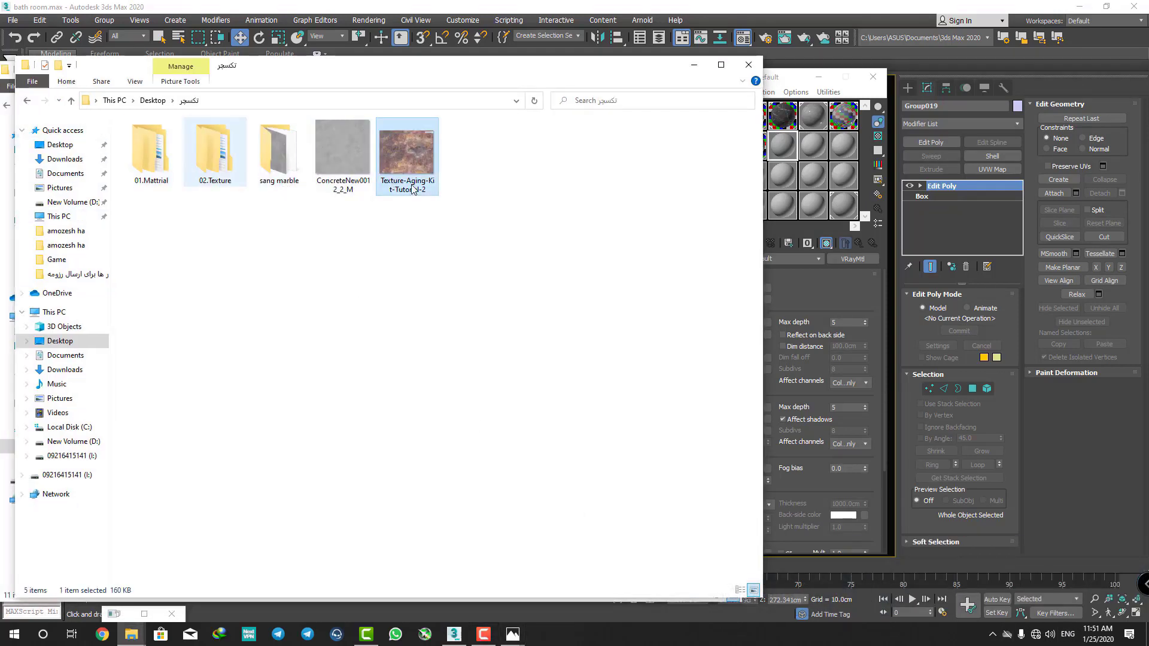
{"action": "left_click", "coordinate": [505, 263]}
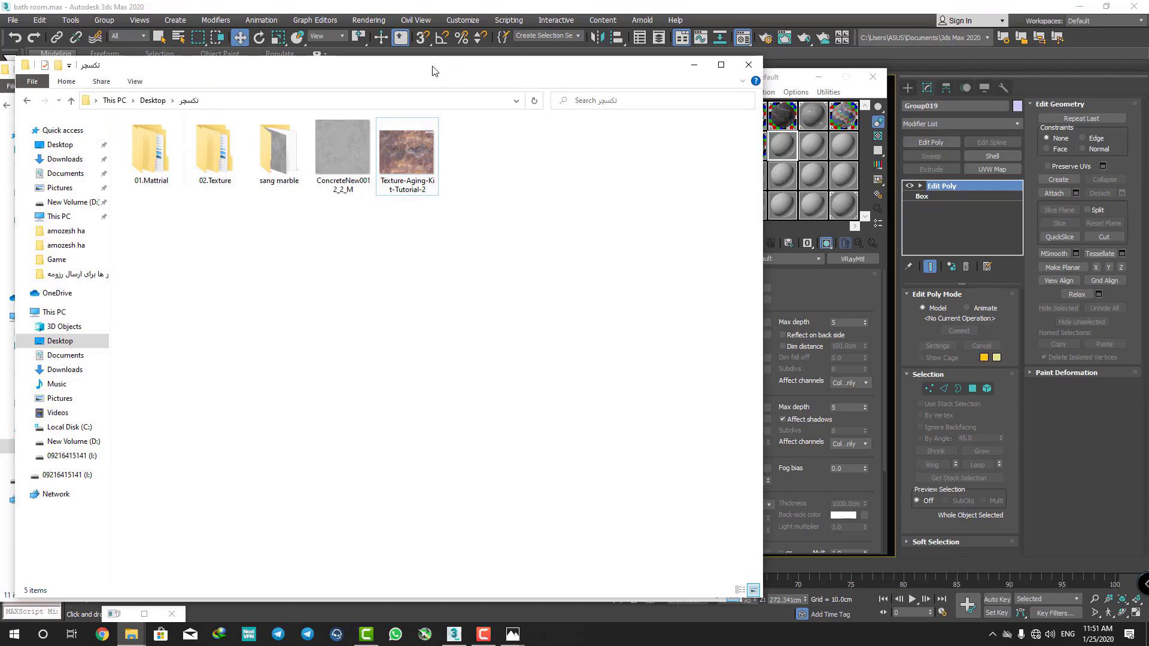
{"action": "left_click_drag", "start_coordinate": [471, 61], "coordinate": [367, 51]}
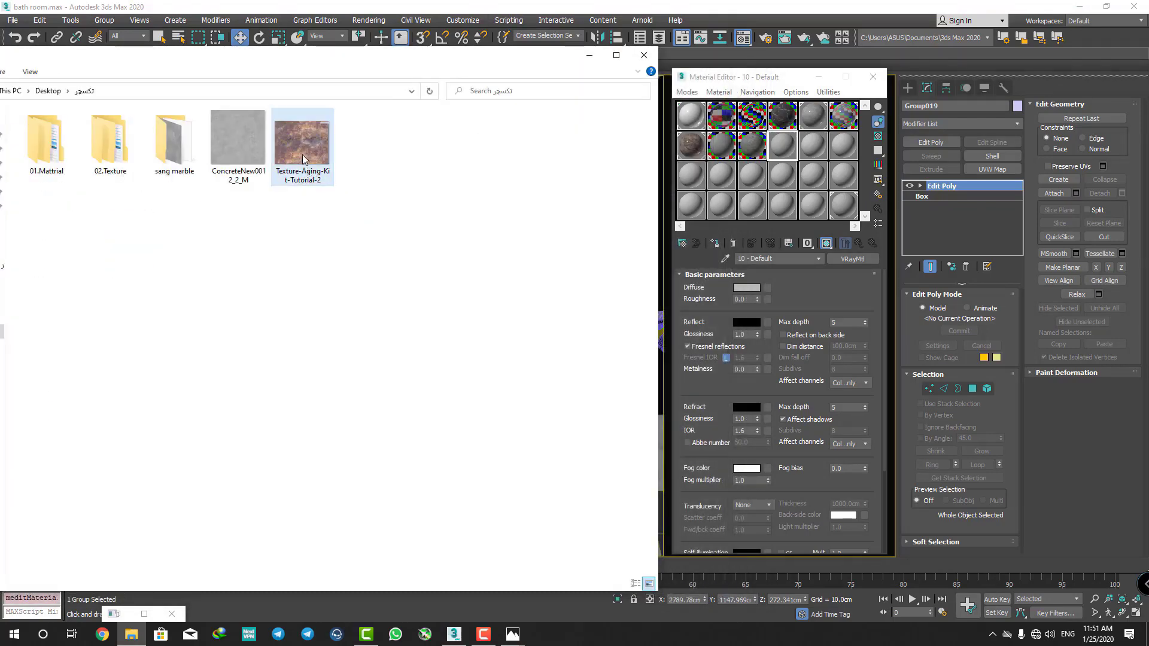
{"action": "left_click_drag", "start_coordinate": [303, 159], "coordinate": [769, 286]}
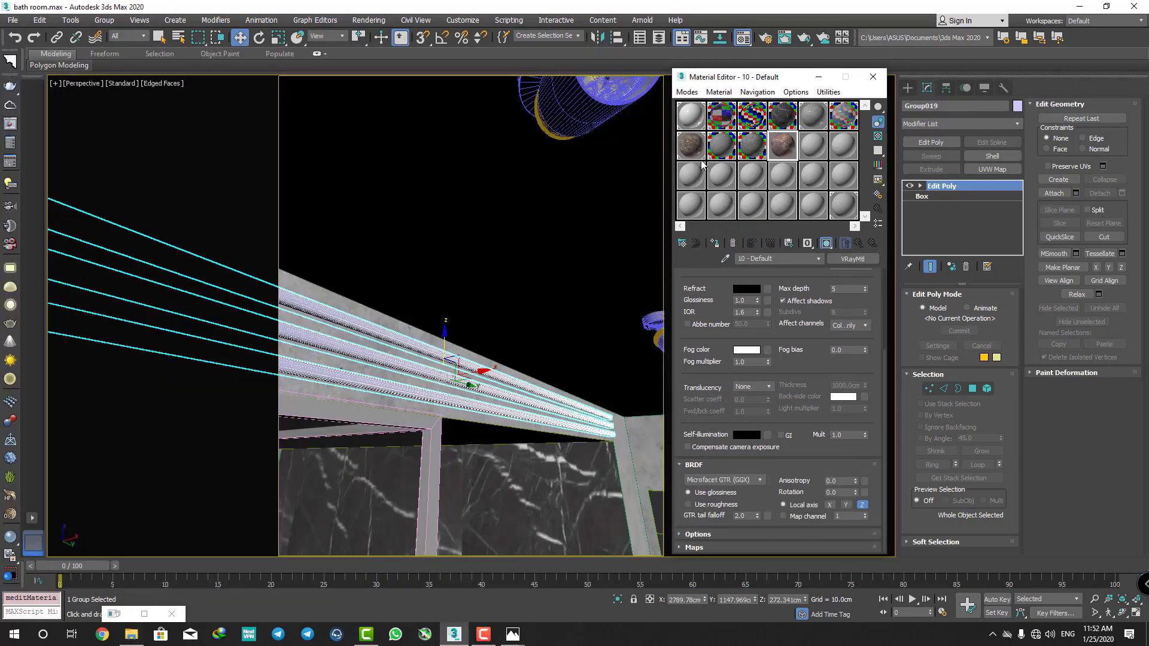
- Copy the rust diffuse map into the Bump slot
{"action": "left_click", "coordinate": [694, 548]}
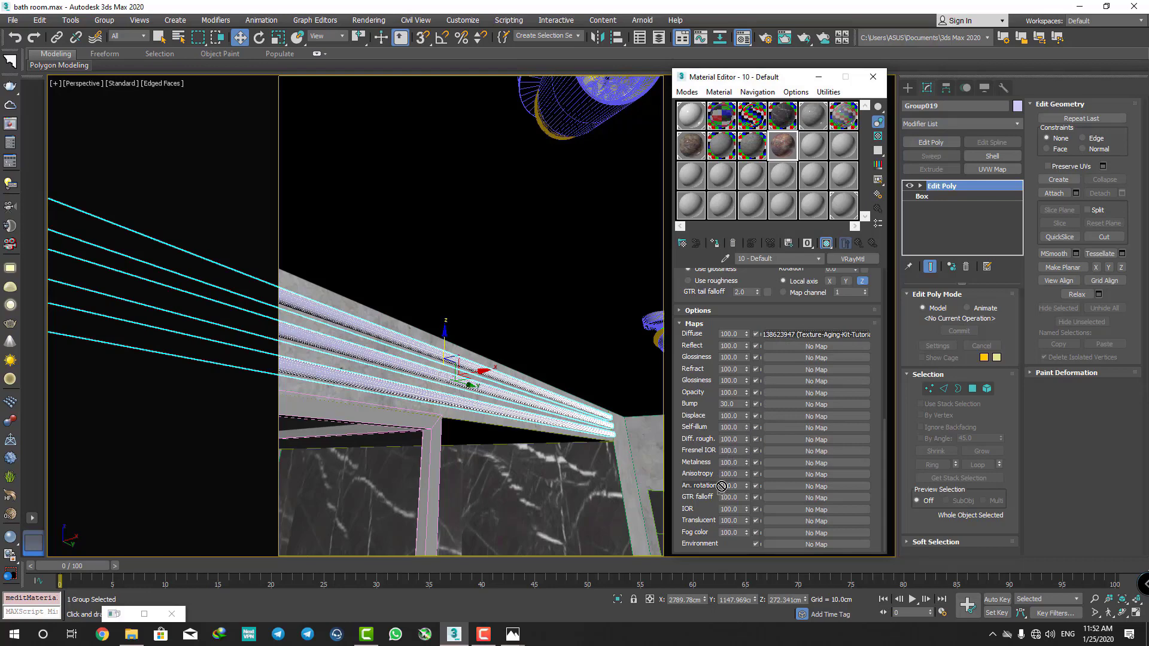
{"action": "left_click_drag", "start_coordinate": [790, 404], "coordinate": [790, 403]}
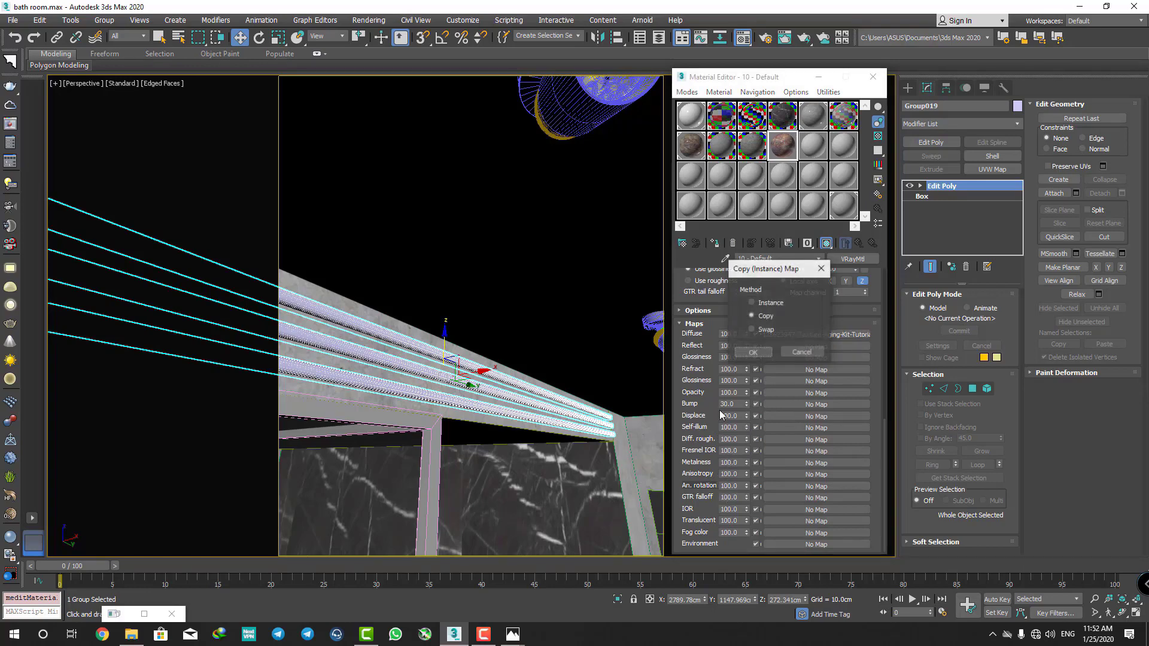
{"action": "left_click", "coordinate": [753, 353]}
- Set reflection to grey 25 with 0.94 glossiness and assign the material to the rails
{"action": "scroll", "coordinate": [708, 357], "scroll_direction": "up", "scroll_amount": 2}
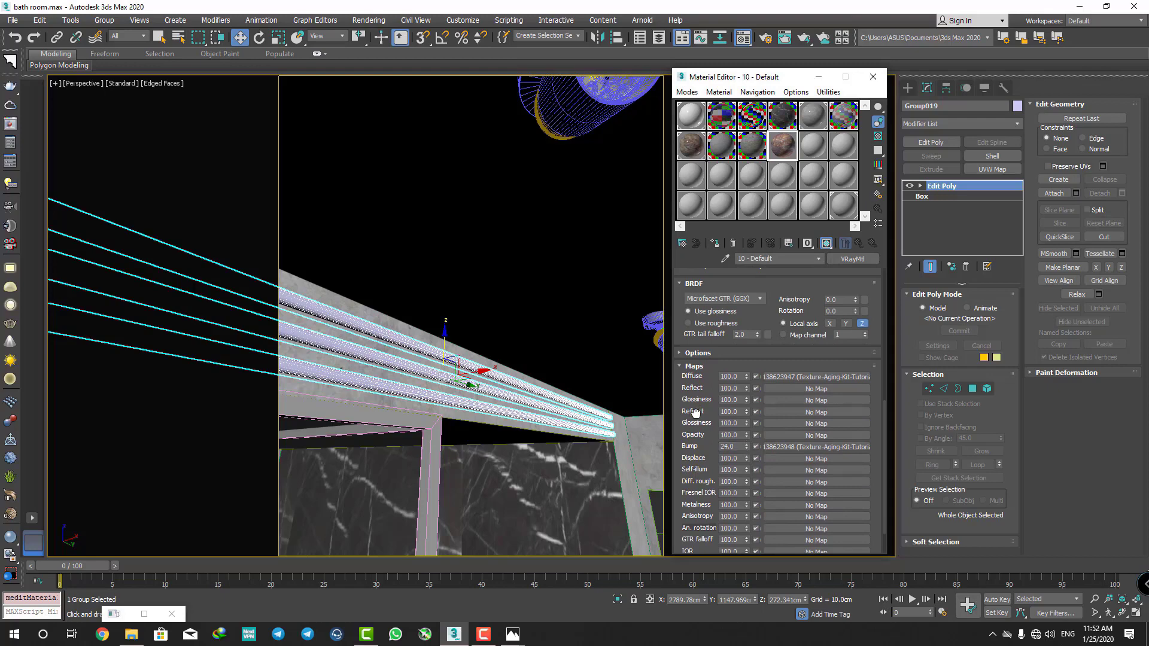
{"action": "scroll", "coordinate": [694, 411], "scroll_direction": "up", "scroll_amount": 3}
{"action": "scroll", "coordinate": [705, 377], "scroll_direction": "up", "scroll_amount": 3}
{"action": "left_click", "coordinate": [746, 323]}
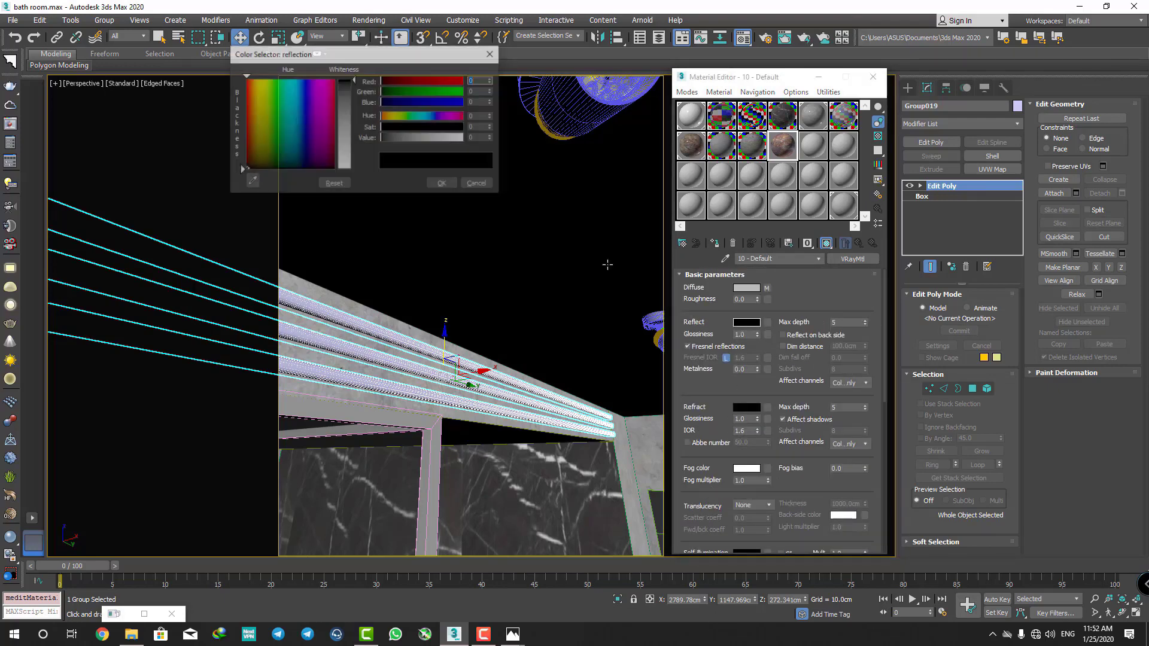
{"action": "left_click_drag", "start_coordinate": [353, 79], "coordinate": [353, 89]}
{"action": "left_click", "coordinate": [442, 182]}
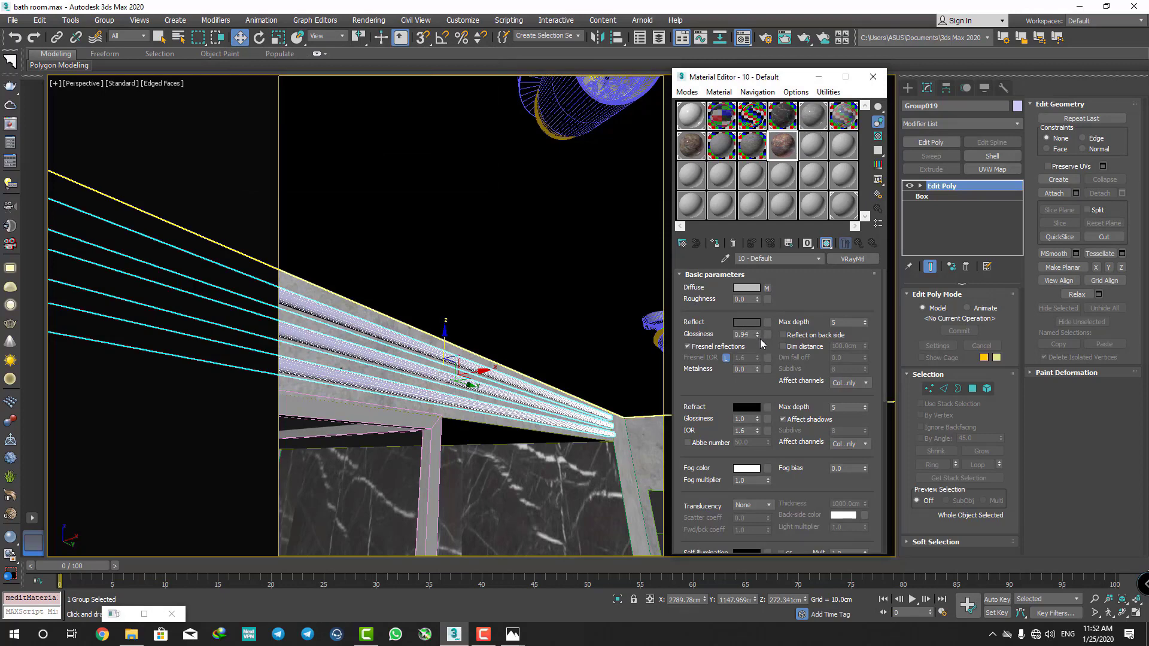
{"action": "left_click_drag", "start_coordinate": [757, 337], "coordinate": [758, 342]}
{"action": "left_click", "coordinate": [878, 137]}
{"action": "left_click", "coordinate": [714, 243]}
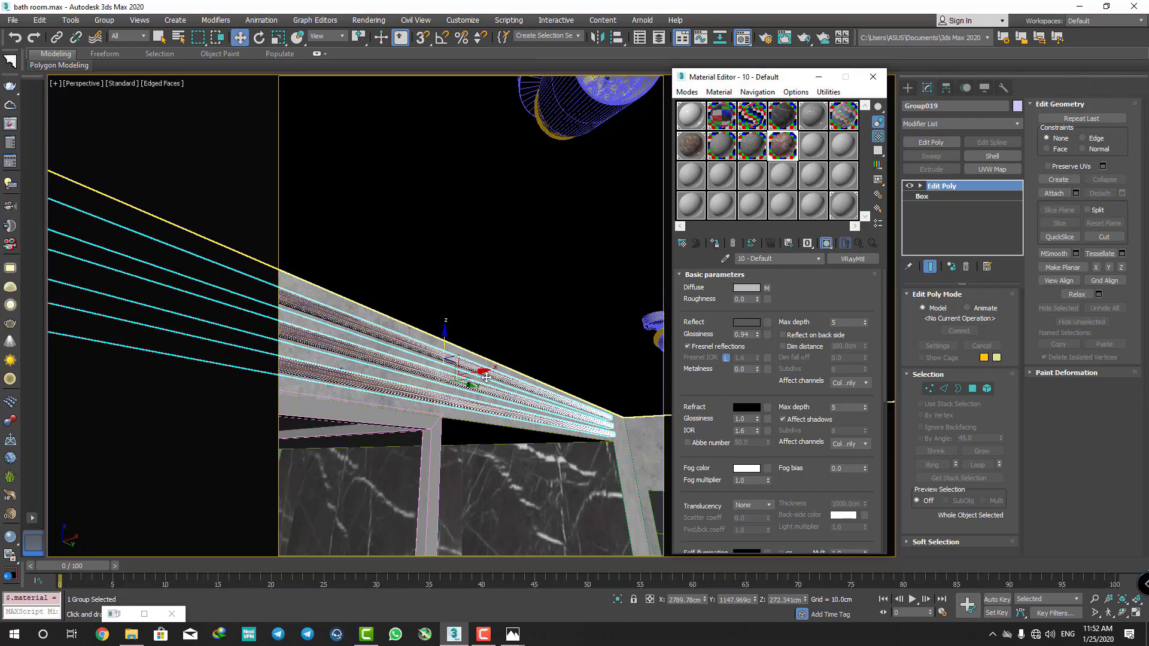
- Add a Box UVW Map to the rails, initially sized 100 cm
{"action": "key", "text": "z"}
{"action": "left_click", "coordinate": [874, 77]}
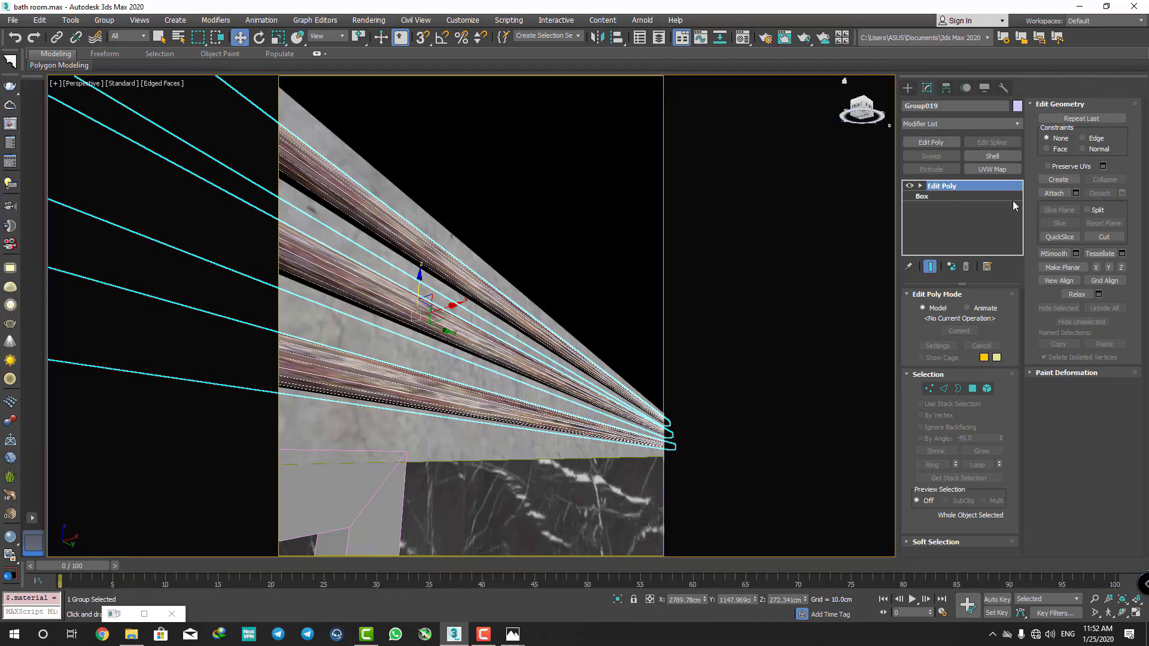
{"action": "left_click", "coordinate": [986, 168]}
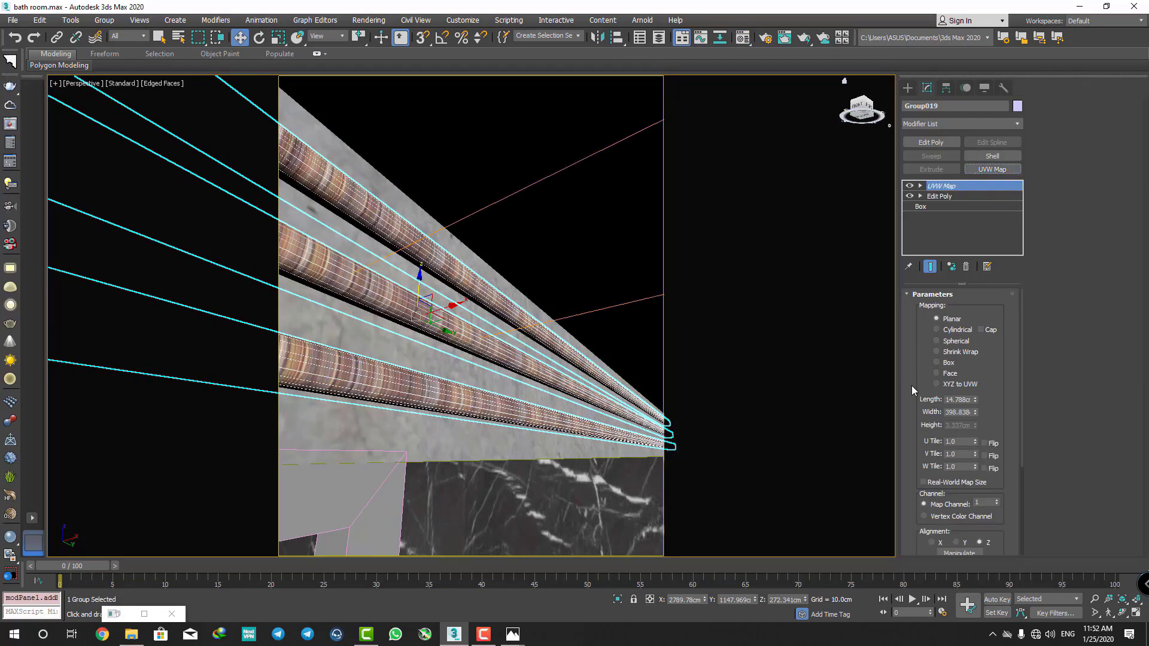
{"action": "left_click", "coordinate": [938, 363]}
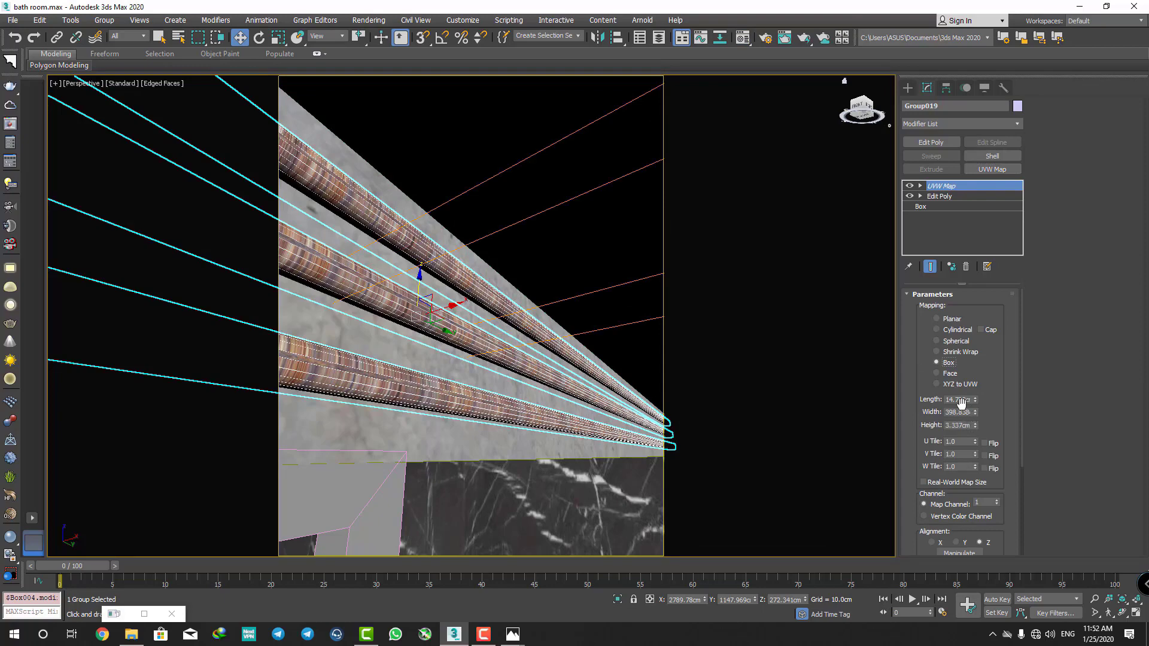
{"action": "left_click", "coordinate": [961, 401]}
{"action": "type", "text": "00"}
{"action": "key", "text": "Tab"}
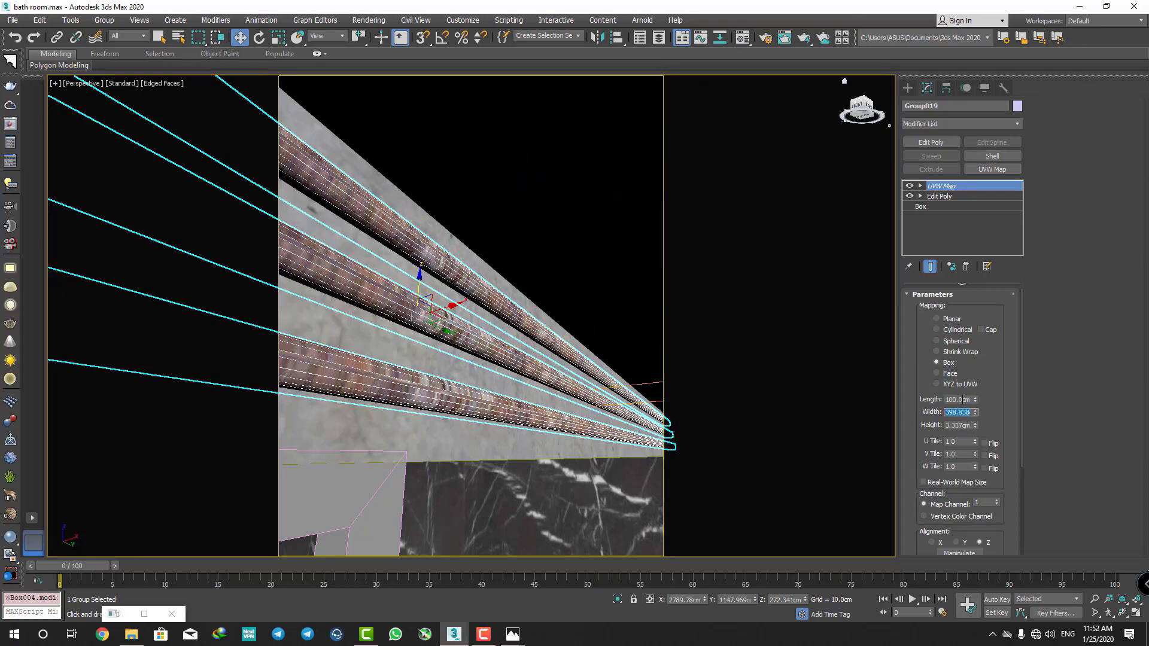
{"action": "key", "text": "Tab"}
{"action": "type", "text": "100"}
{"action": "key", "text": "Return"}
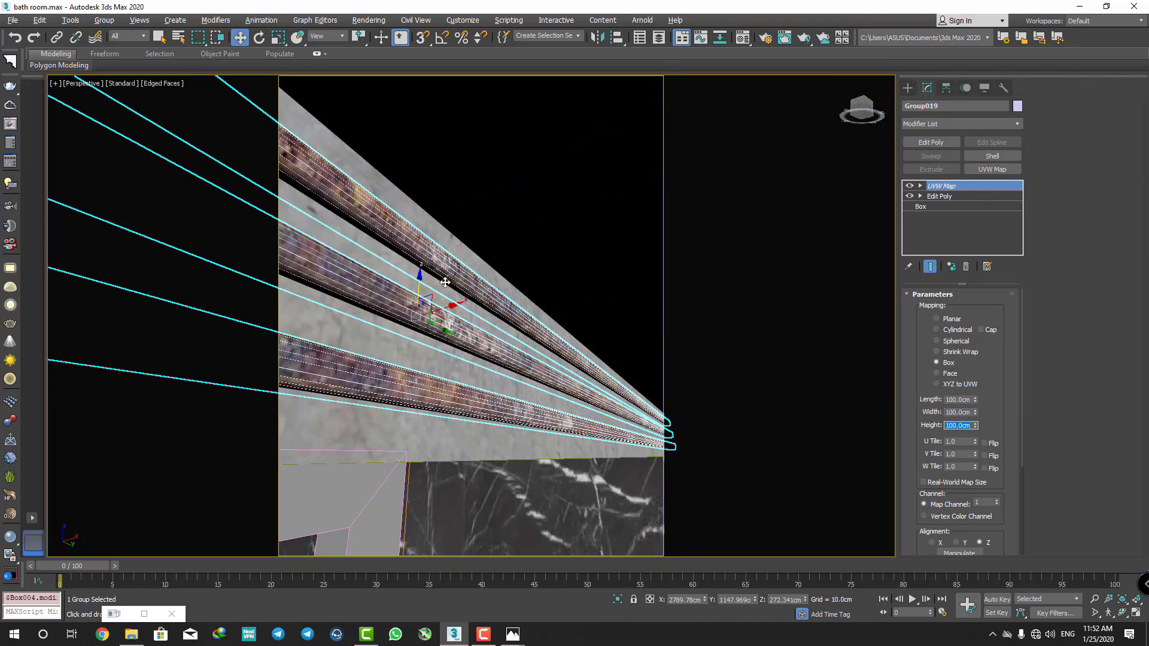
- Resize the rails' box mapping to 50 cm on each side and orbit to check
{"action": "middle_click_drag", "start_coordinate": [419, 252], "coordinate": [387, 314], "text": "alt"}
{"action": "scroll", "coordinate": [388, 314], "scroll_direction": "up", "scroll_amount": 3}
{"action": "scroll", "coordinate": [419, 318], "scroll_direction": "down", "scroll_amount": 2}
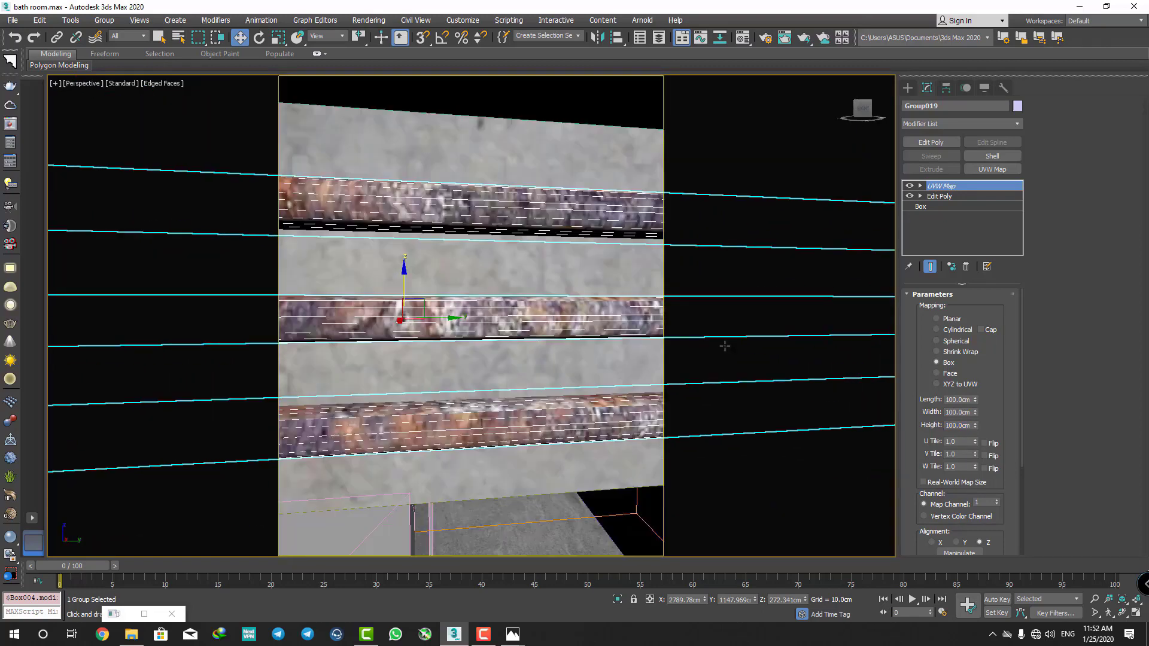
{"action": "double_click", "coordinate": [967, 399]}
{"action": "key", "text": "Tab"}
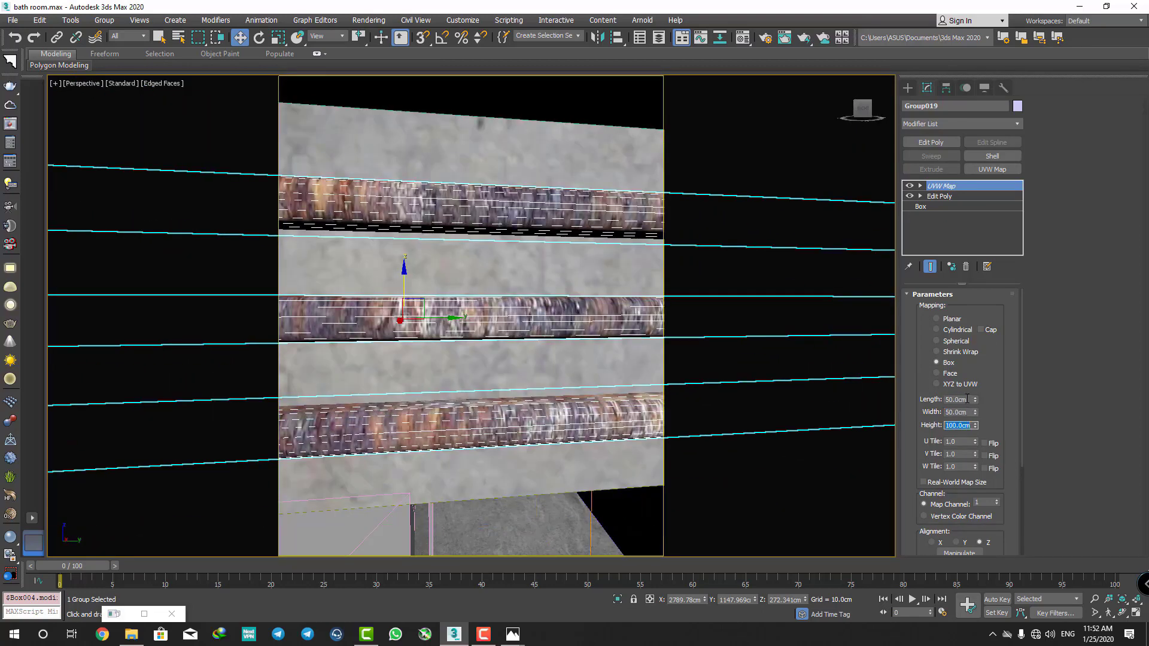
{"action": "type", "text": "50"}
{"action": "key", "text": "Tab"}
{"action": "middle_click_drag", "start_coordinate": [419, 252], "coordinate": [451, 230], "text": "alt"}
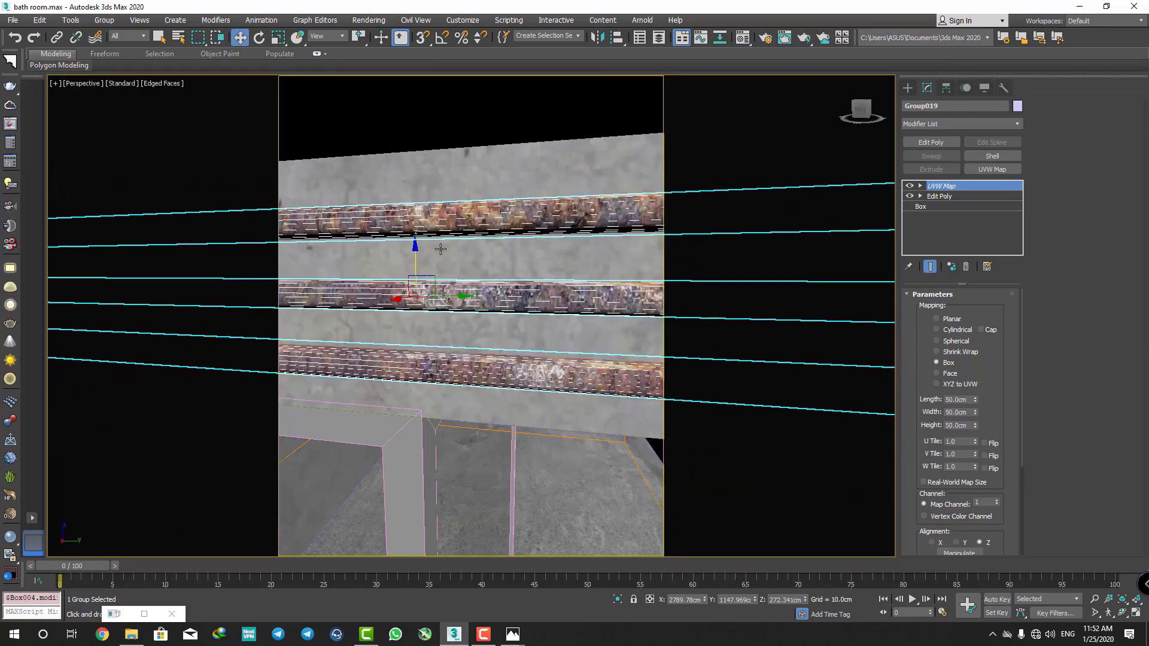
- Start an interactive V-Ray test render from the PhysCamera001 view
{"action": "key", "text": "c"}
{"action": "left_click", "coordinate": [526, 455]}
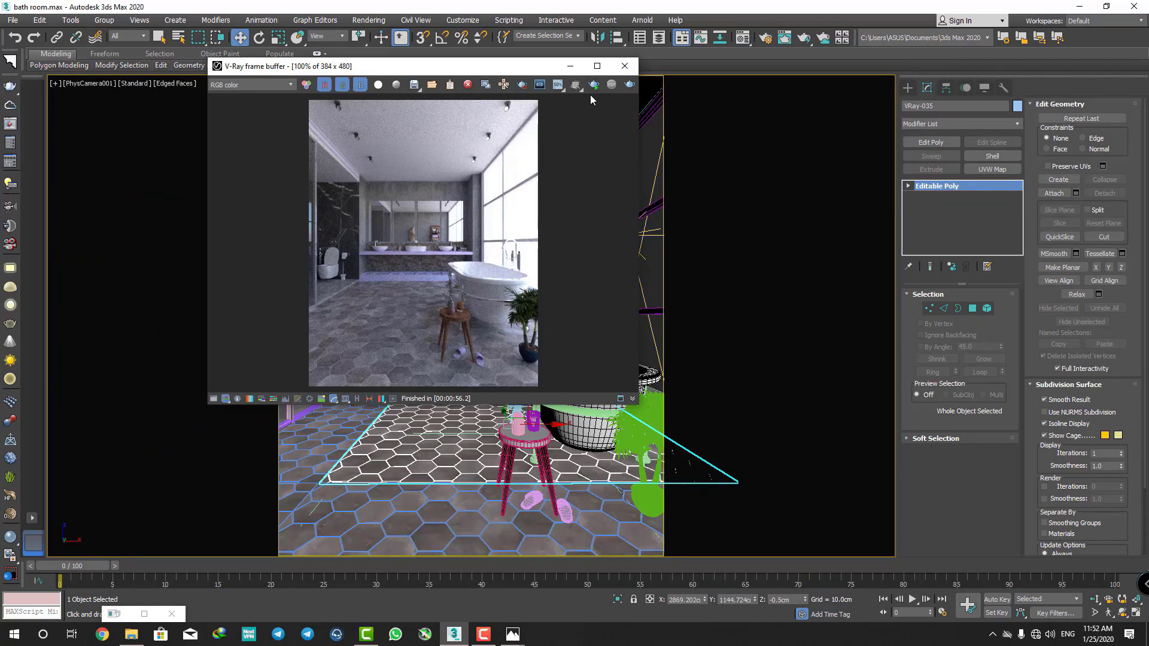
{"action": "left_click", "coordinate": [590, 95]}
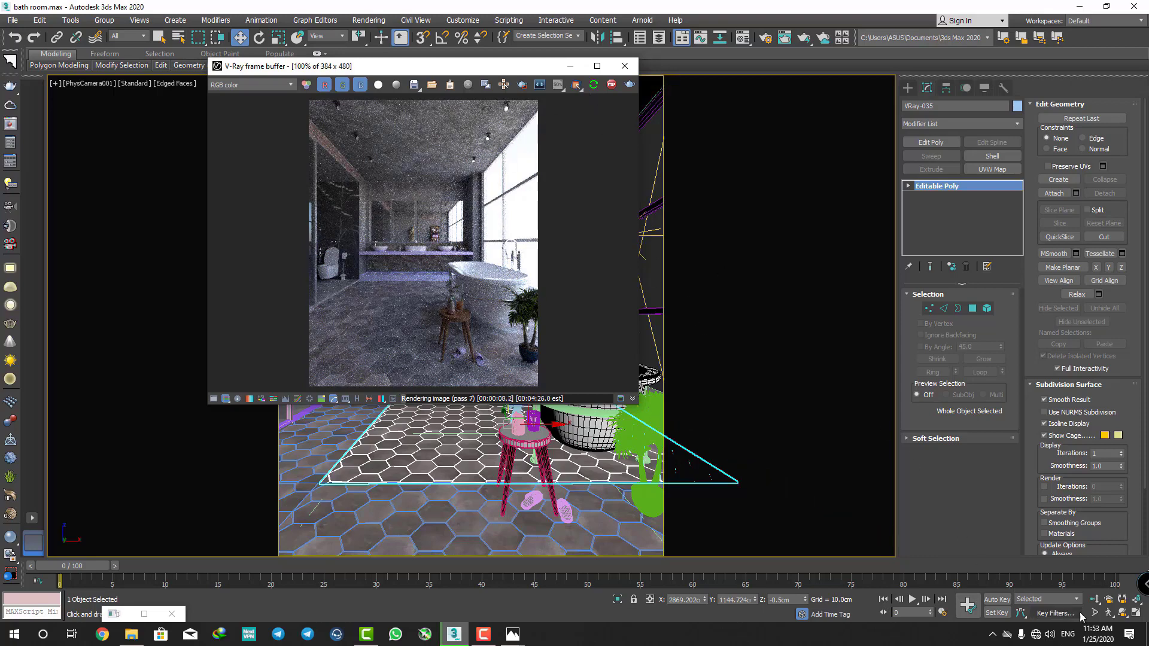
- Nudge PhysCamera001 sideways with Walk Through, repositioning the frame buffer window around the viewport
{"action": "left_click", "coordinate": [1109, 613]}
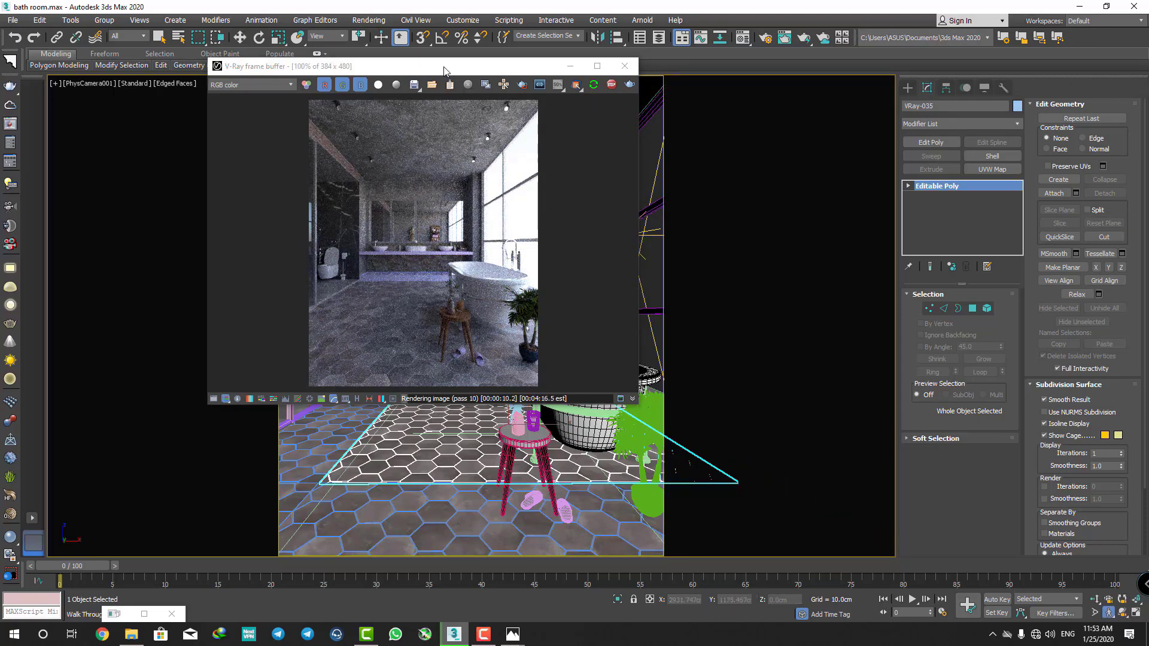
{"action": "left_click_drag", "start_coordinate": [421, 66], "coordinate": [468, 268]}
{"action": "key", "text": "a"}
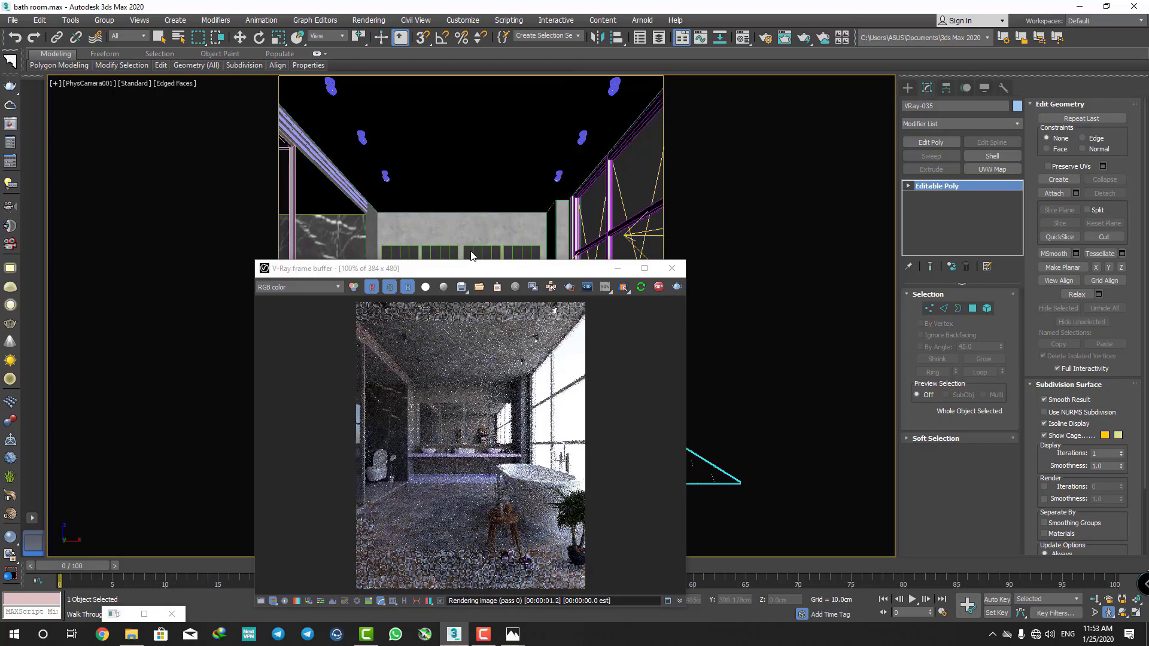
{"action": "mouse_move", "coordinate": [476, 256]}
{"action": "left_mouse_down"}
{"action": "mouse_move", "coordinate": [465, 197]}
{"action": "mouse_move", "coordinate": [485, 53]}
{"action": "left_mouse_up"}
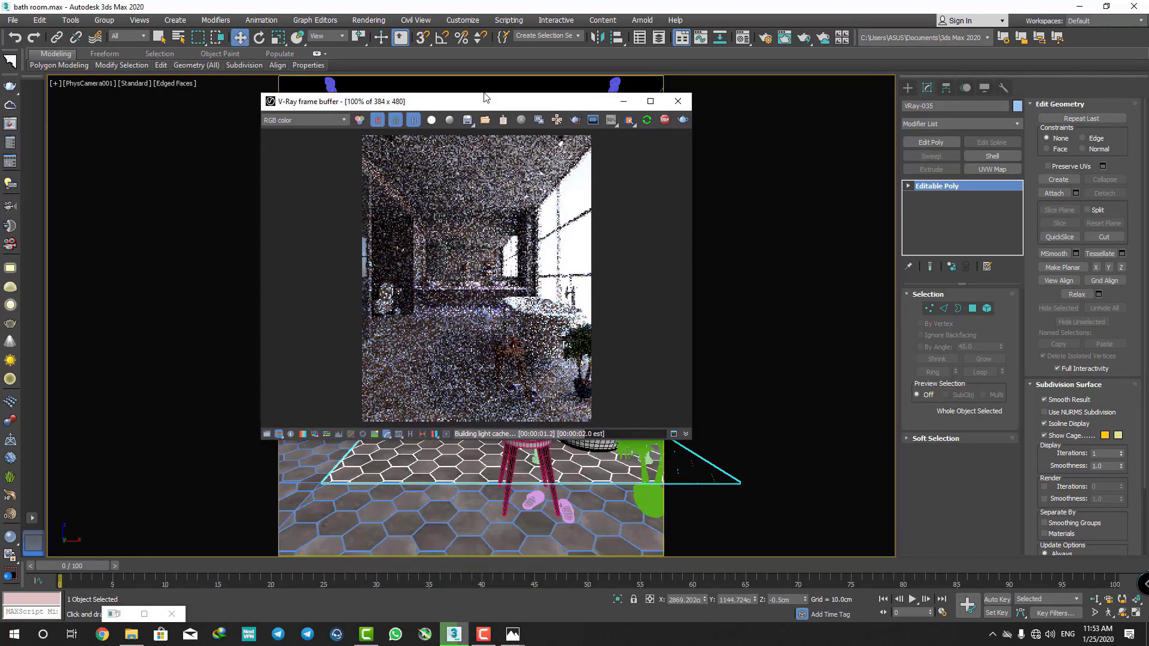
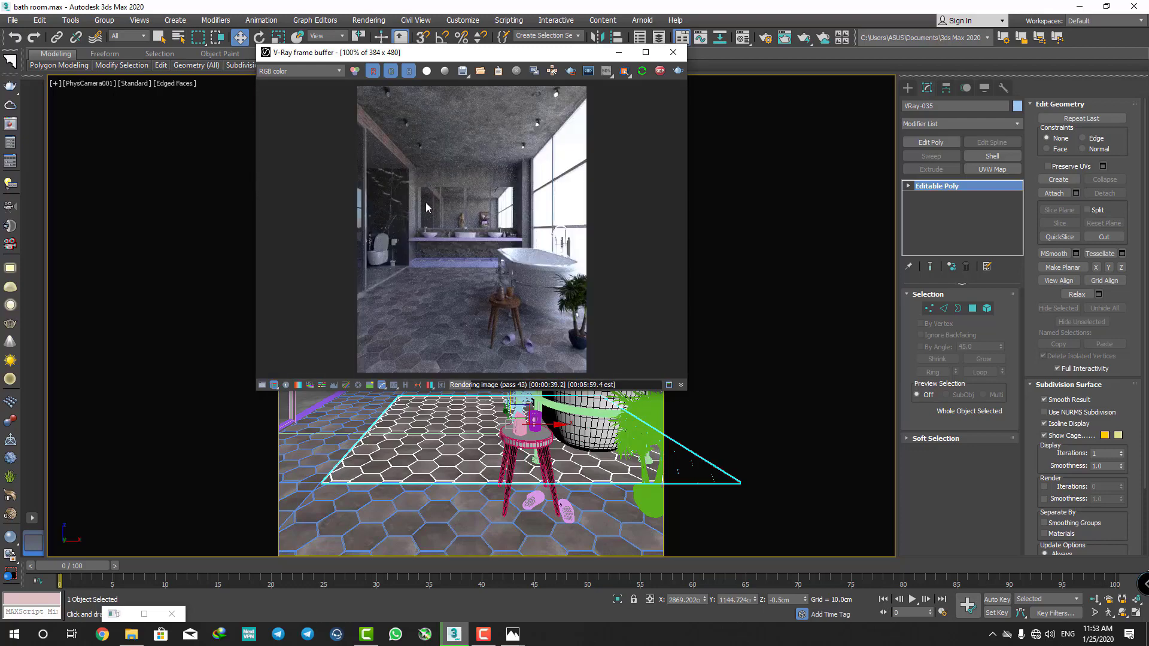
- Stop the render, close the frame buffer and select the vanity countertop Box007 in perspective view
{"action": "left_click", "coordinate": [661, 72]}
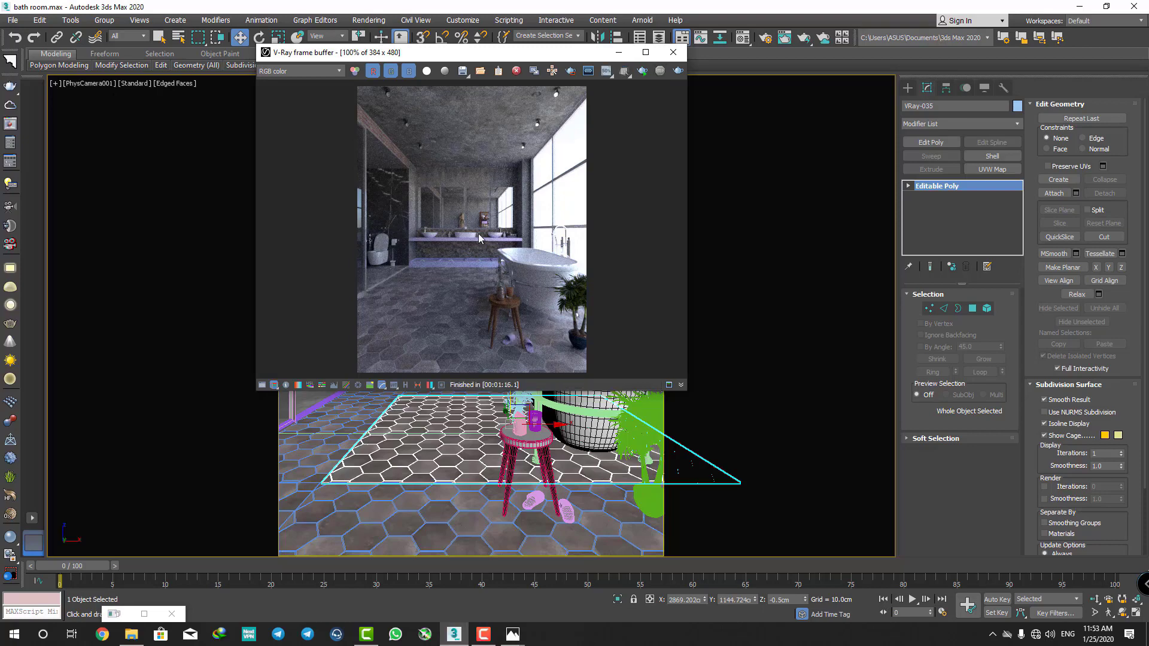
{"action": "scroll", "coordinate": [478, 236], "scroll_direction": "up", "scroll_amount": 2}
{"action": "scroll", "coordinate": [479, 234], "scroll_direction": "down", "scroll_amount": 2}
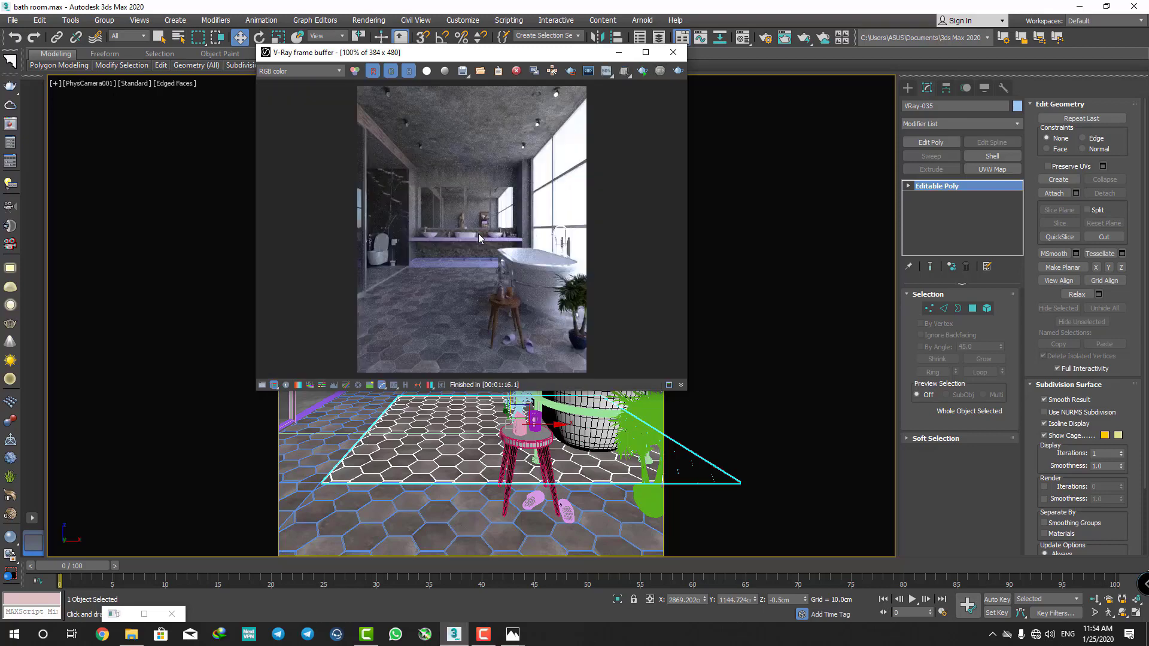
{"action": "left_click", "coordinate": [674, 53]}
{"action": "key", "text": "p"}
{"action": "scroll", "coordinate": [496, 299], "scroll_direction": "up", "scroll_amount": 5}
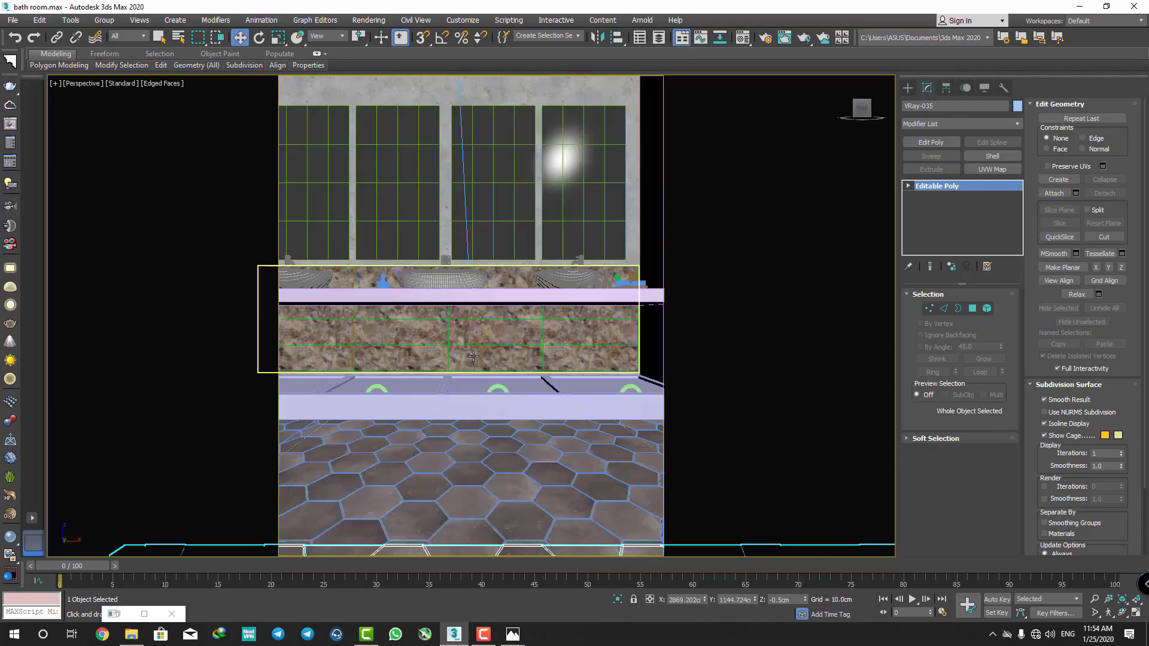
{"action": "left_click", "coordinate": [496, 299]}
{"action": "middle_click_drag", "start_coordinate": [487, 295], "coordinate": [712, 105], "text": "alt"}
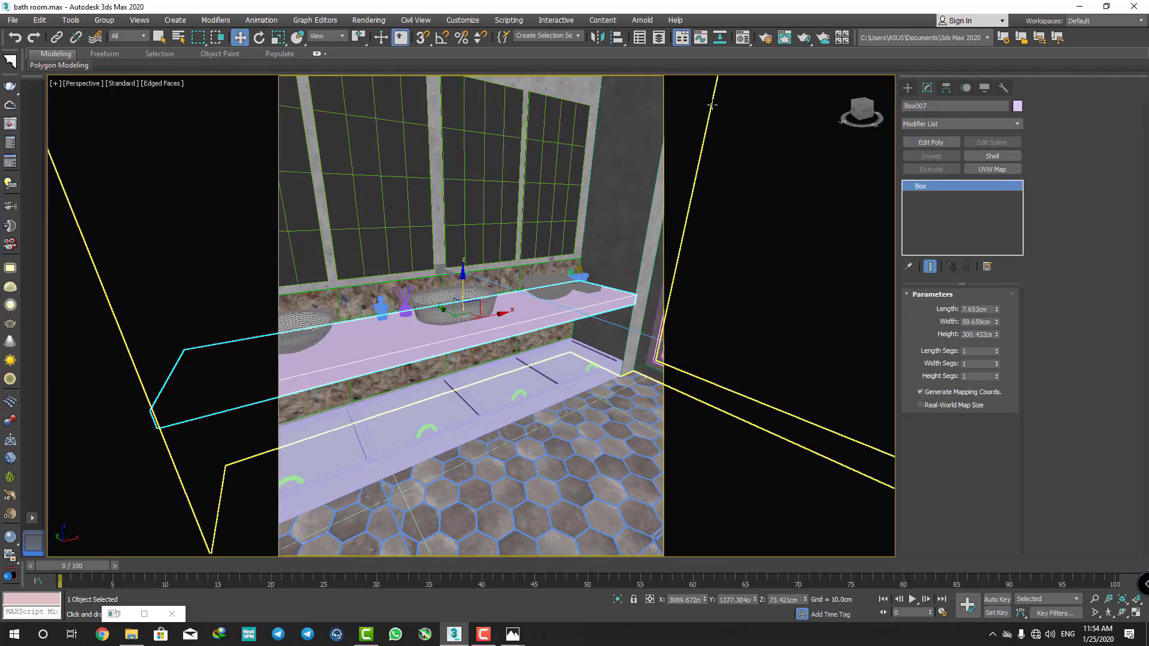
- Change the countertop's material slot to a VRayMtl with a light grey diffuse colour
{"action": "key", "text": "m"}
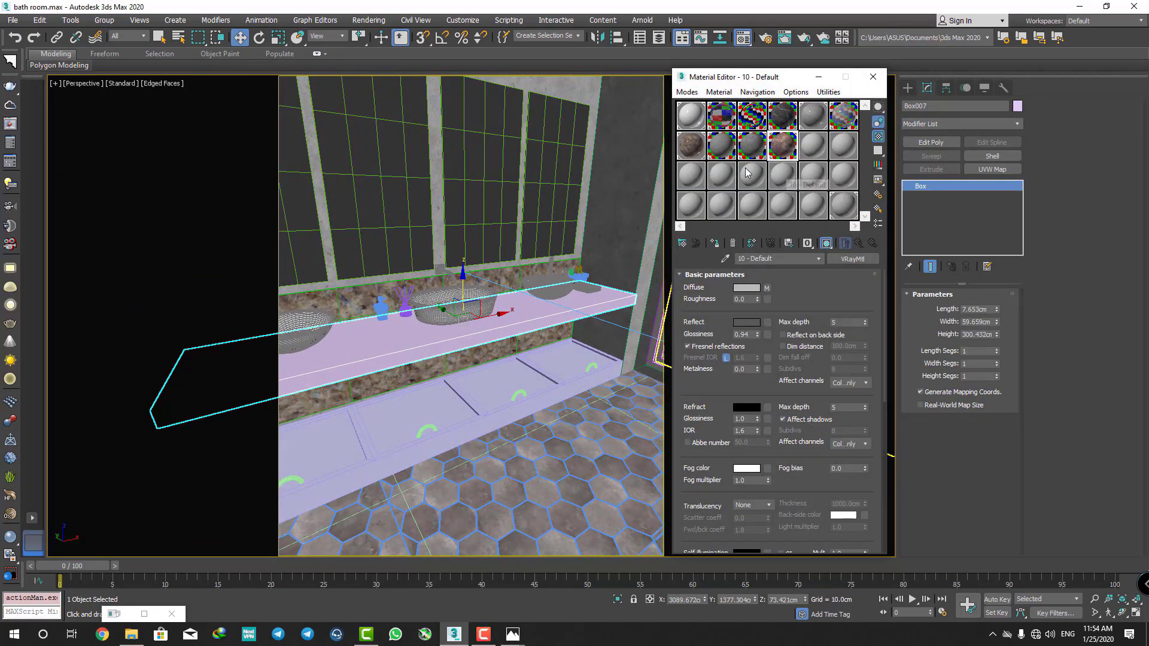
{"action": "left_click", "coordinate": [848, 260]}
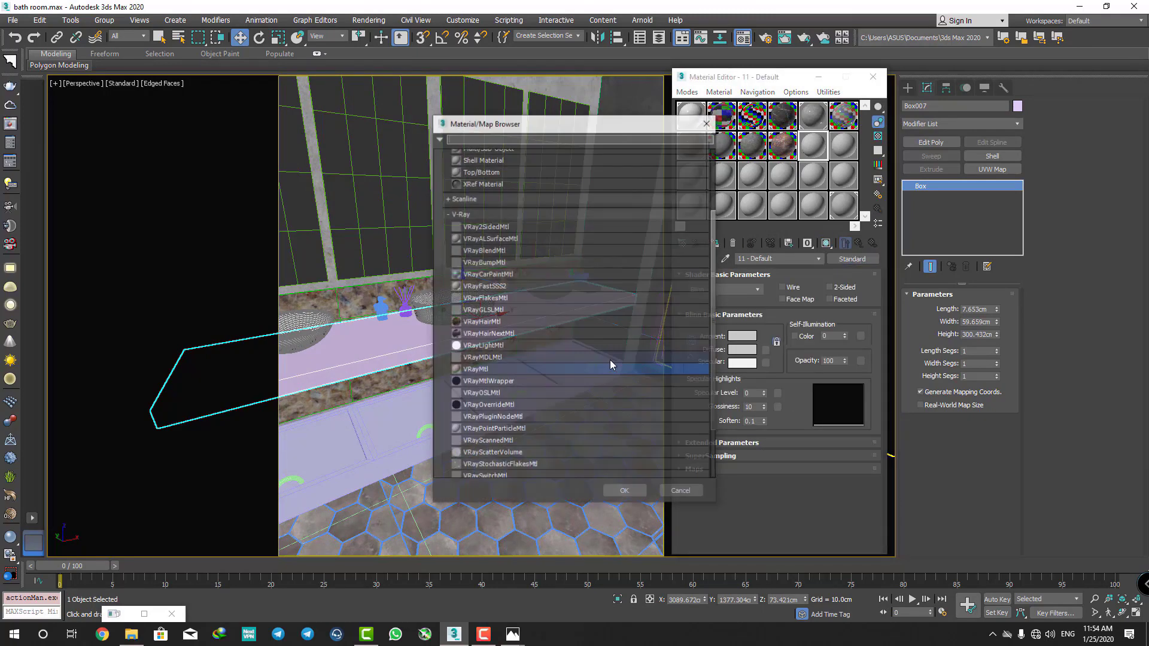
{"action": "double_click", "coordinate": [500, 369]}
{"action": "left_click", "coordinate": [747, 288]}
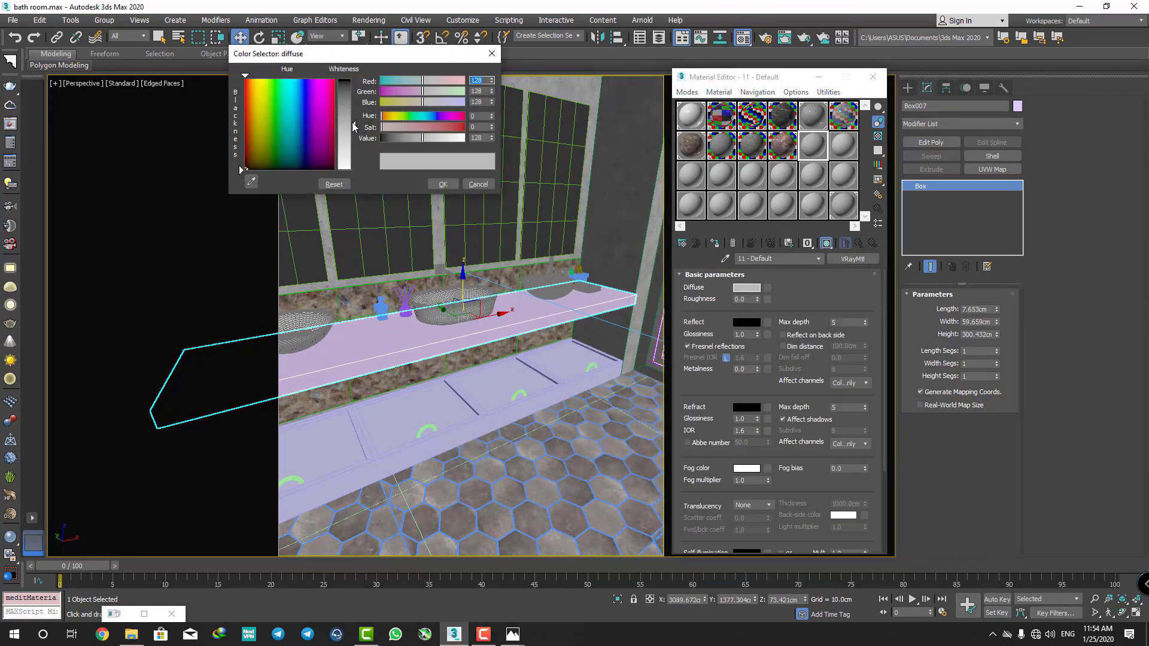
{"action": "left_click_drag", "start_coordinate": [354, 129], "coordinate": [354, 145]}
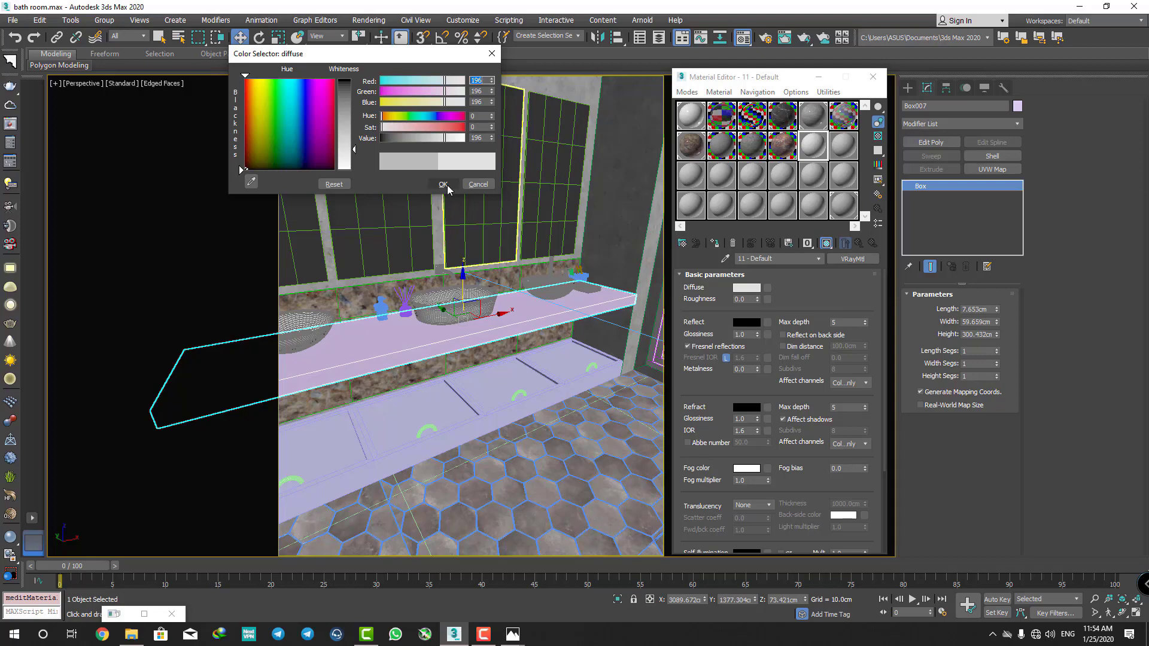
{"action": "left_click", "coordinate": [442, 184]}
- Give it a grey reflection with 0.87 glossiness and assign it to the countertop
{"action": "left_click", "coordinate": [746, 322]}
{"action": "left_click_drag", "start_coordinate": [345, 89], "coordinate": [346, 122]}
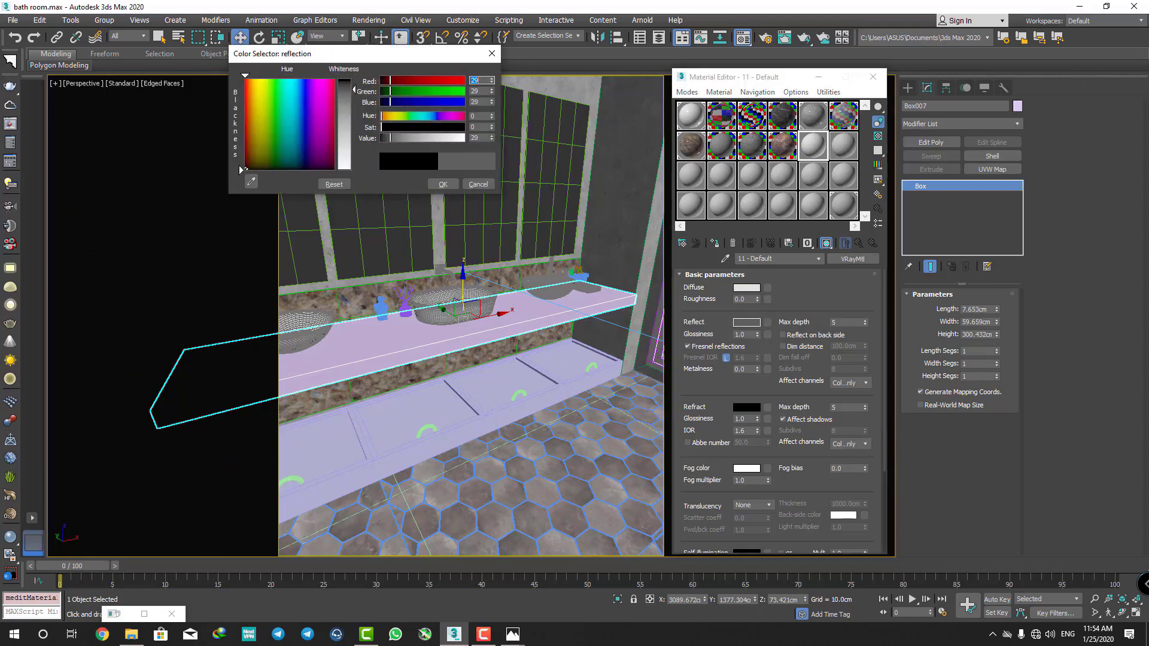
{"action": "left_click", "coordinate": [443, 184]}
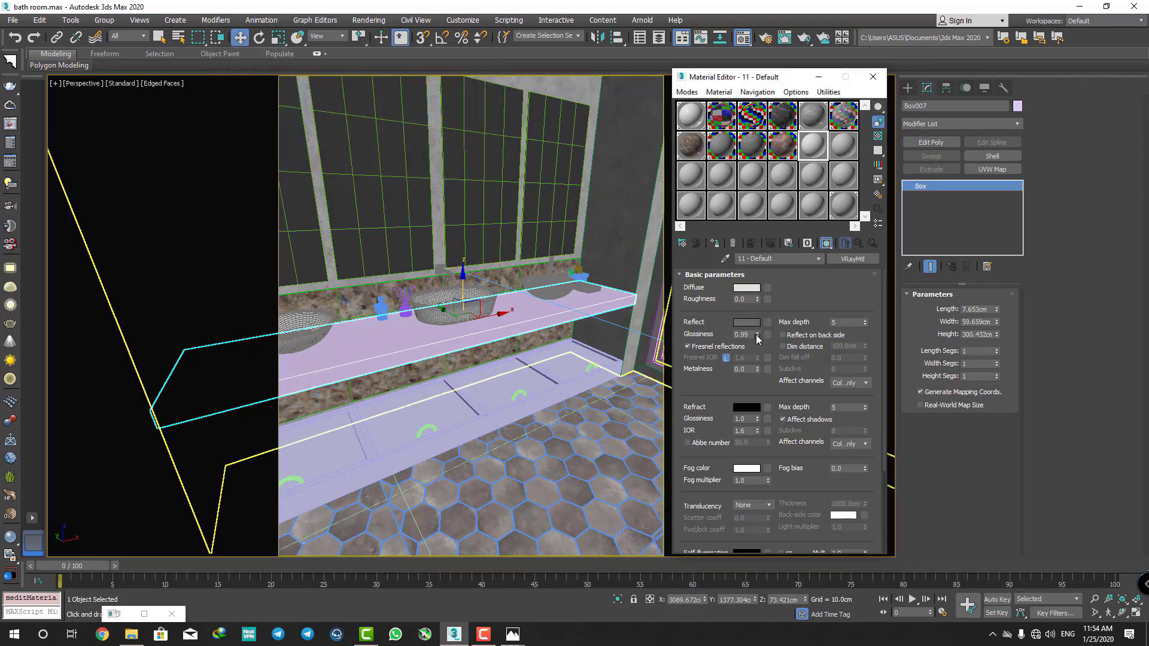
{"action": "left_click_drag", "start_coordinate": [757, 339], "coordinate": [758, 342]}
{"action": "left_click_drag", "start_coordinate": [815, 146], "coordinate": [569, 311]}
- Orbit around the counter and select the lower front cabinet box
{"action": "scroll", "coordinate": [561, 319], "scroll_direction": "up", "scroll_amount": 2}
{"action": "scroll", "coordinate": [561, 320], "scroll_direction": "up", "scroll_amount": 3}
{"action": "middle_click_drag", "start_coordinate": [561, 320], "coordinate": [580, 379], "text": "alt"}
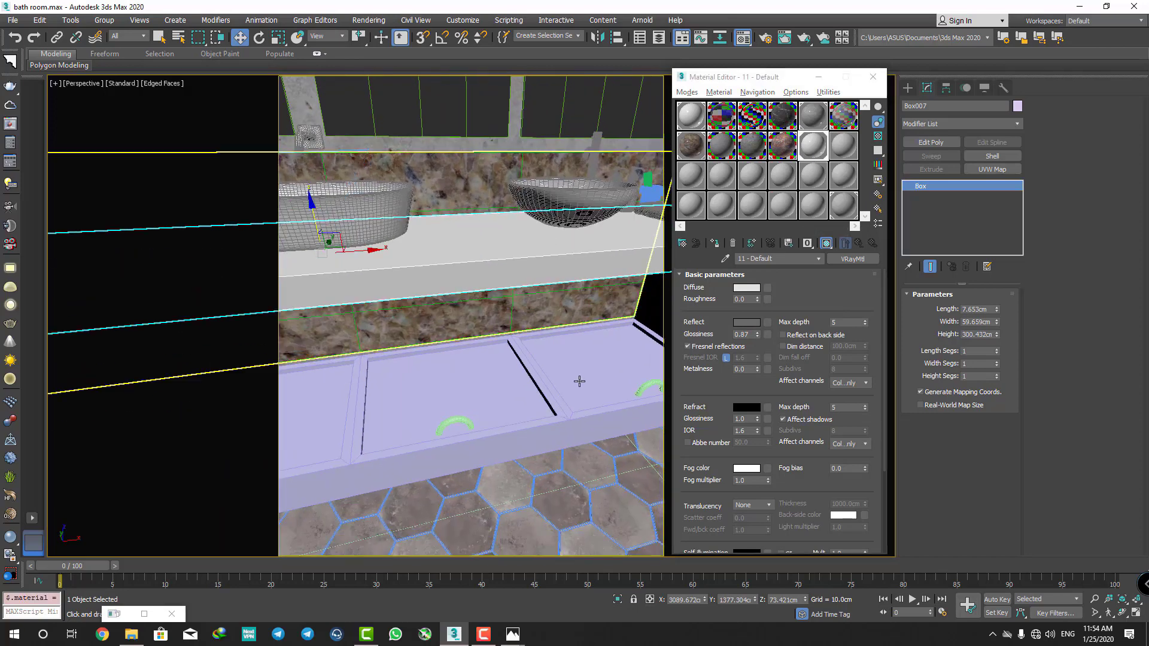
{"action": "left_click", "coordinate": [569, 405]}
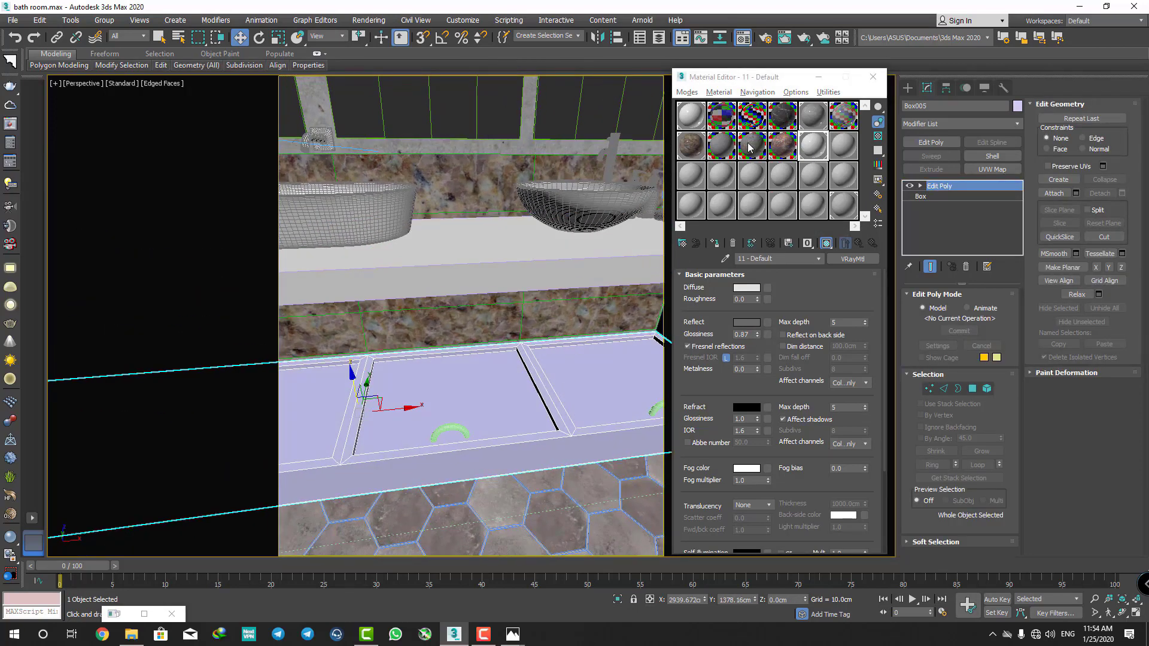
- Apply material 08 to the front cabinet Box005
{"action": "double_click", "coordinate": [748, 147]}
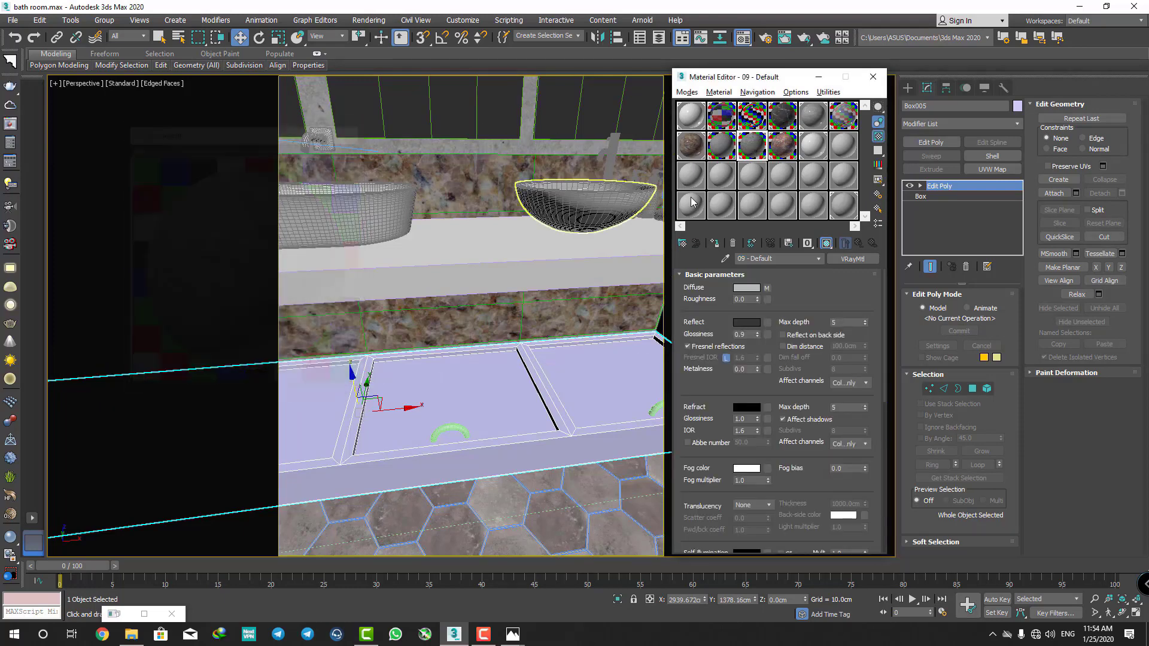
{"action": "left_click_drag", "start_coordinate": [722, 147], "coordinate": [593, 409]}
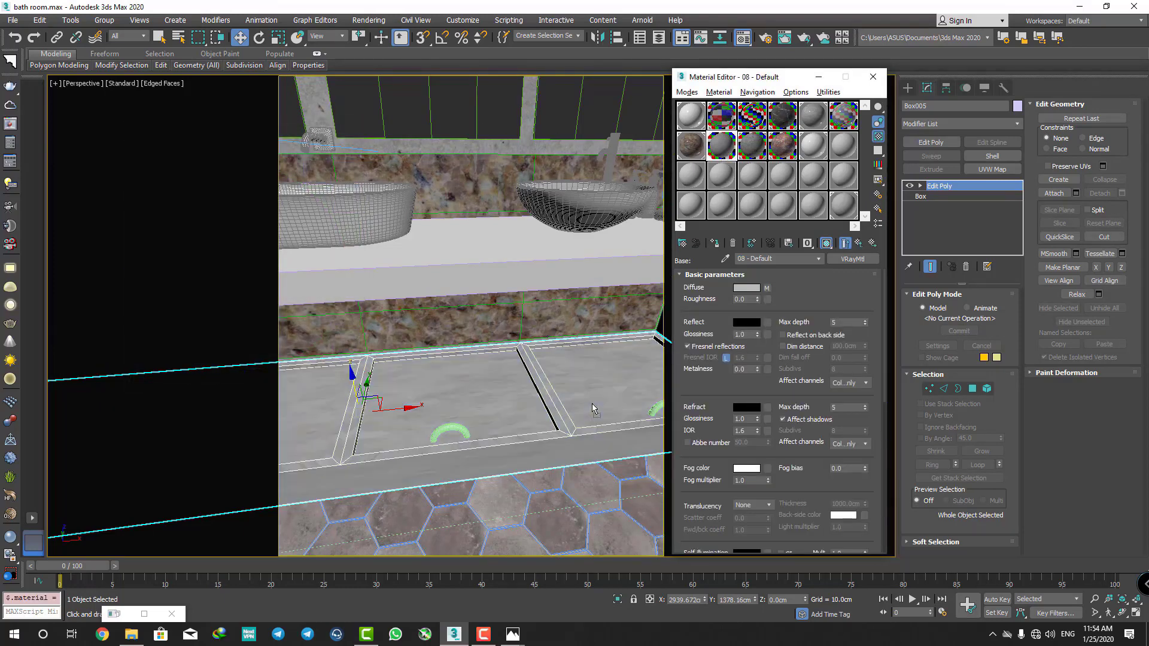
{"action": "left_click", "coordinate": [819, 76]}
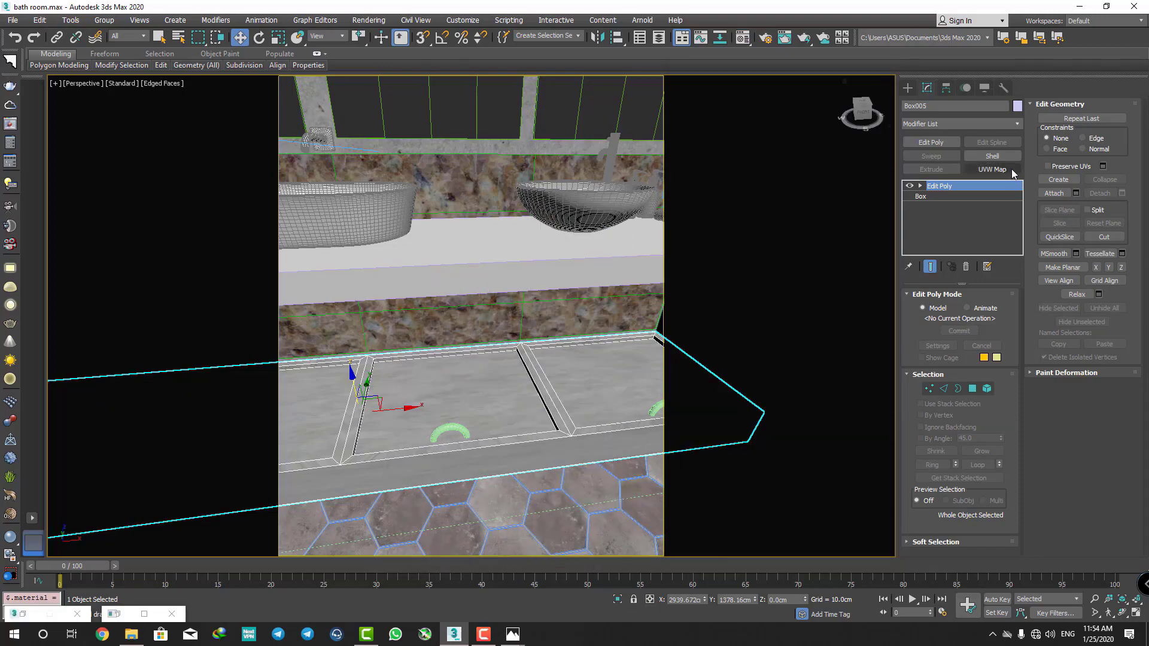
- Add a Box UVW Map to Box005 with length, width and height of 100 cm
{"action": "left_click", "coordinate": [992, 169]}
{"action": "left_click", "coordinate": [949, 362]}
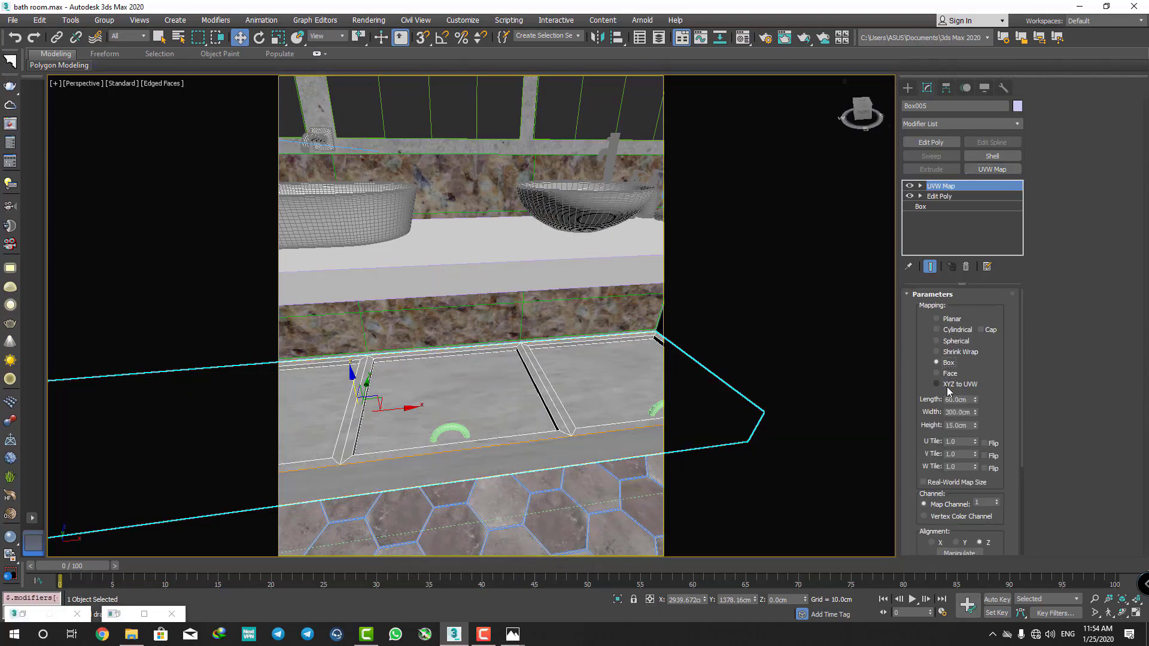
{"action": "left_click_drag", "start_coordinate": [970, 405], "coordinate": [969, 368]}
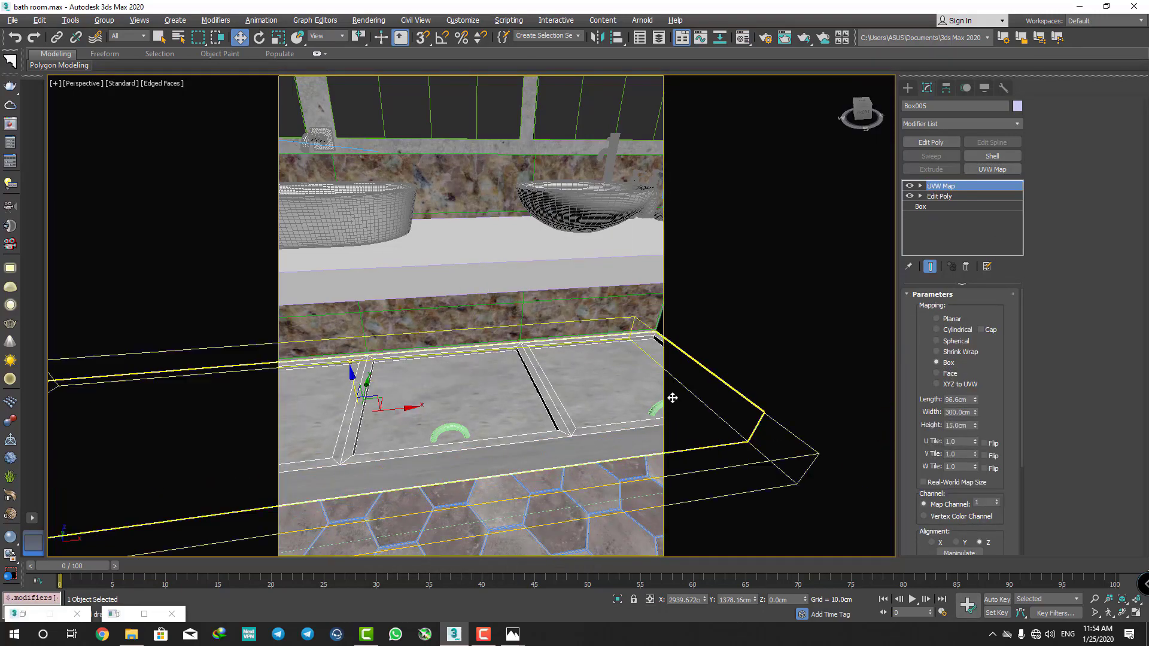
{"action": "mouse_move", "coordinate": [672, 397]}
{"action": "middle_mouse_down", "text": "alt"}
{"action": "mouse_move", "coordinate": [503, 430]}
{"action": "mouse_move", "coordinate": [511, 377]}
{"action": "mouse_move", "coordinate": [620, 196]}
{"action": "middle_mouse_up", "text": "alt"}
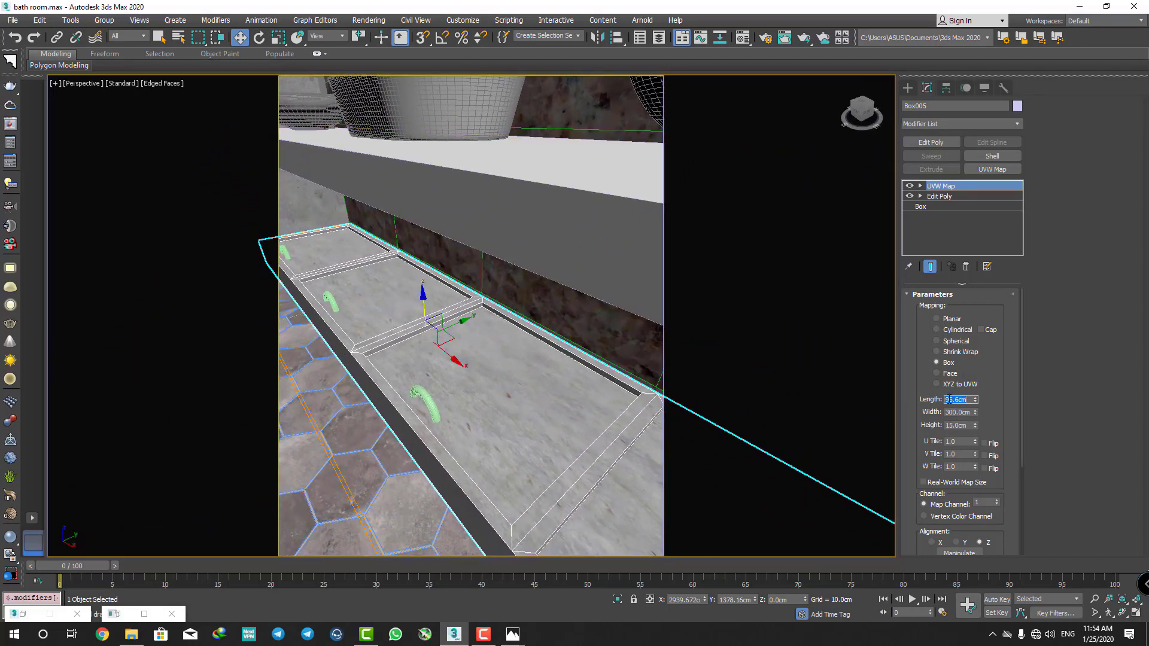
{"action": "type", "text": "150"}
{"action": "key", "text": "Tab"}
{"action": "type", "text": "100"}
{"action": "key", "text": "Tab"}
{"action": "type", "text": "100"}
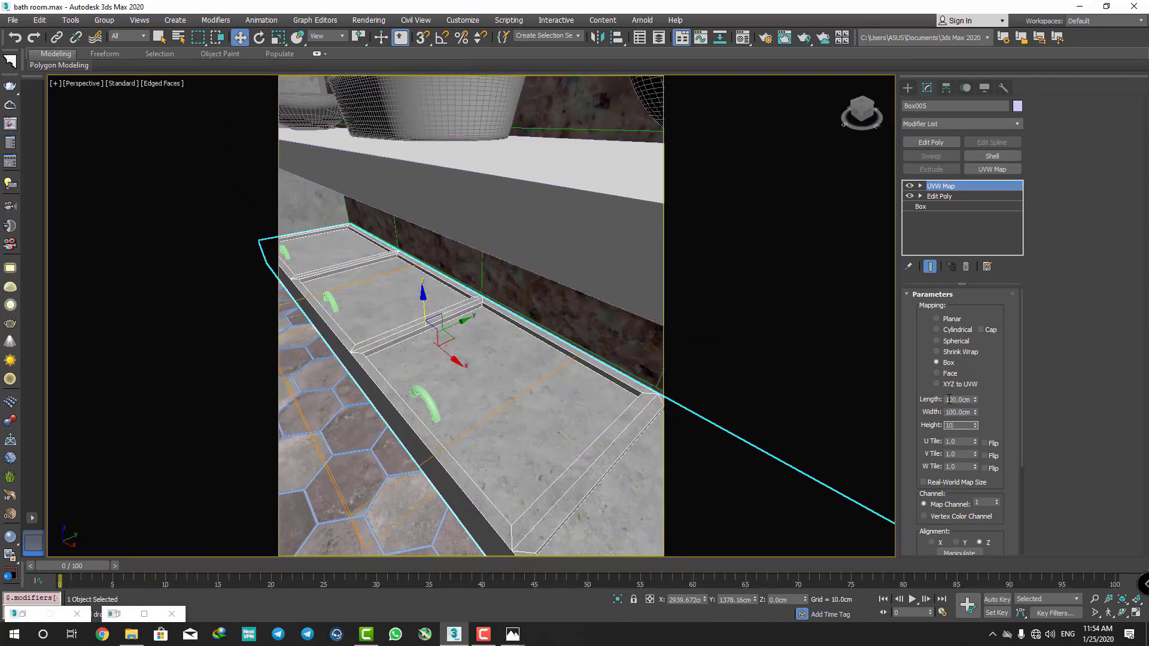
{"action": "key", "text": "Return"}
- Select a bent cabinet handle and orbit around the cabinet
{"action": "scroll", "coordinate": [397, 395], "scroll_direction": "up", "scroll_amount": 2}
{"action": "scroll", "coordinate": [398, 395], "scroll_direction": "down", "scroll_amount": 2}
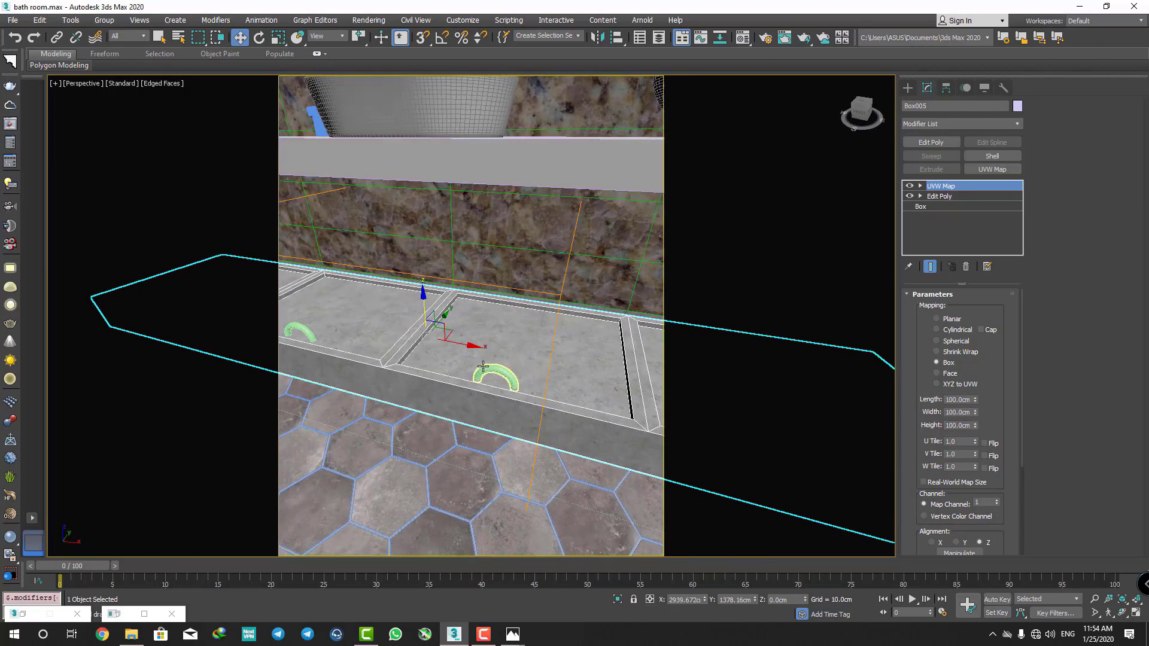
{"action": "left_click", "coordinate": [495, 380]}
{"action": "mouse_move", "coordinate": [425, 367]}
{"action": "middle_mouse_down", "text": "alt"}
{"action": "mouse_move", "coordinate": [361, 323]}
{"action": "mouse_move", "coordinate": [645, 470]}
{"action": "middle_mouse_up", "text": "alt"}
- Group the two bent handles and the top-left box as Group020
{"action": "left_click", "coordinate": [380, 335], "text": "ctrl"}
{"action": "left_click", "coordinate": [645, 470], "text": "ctrl"}
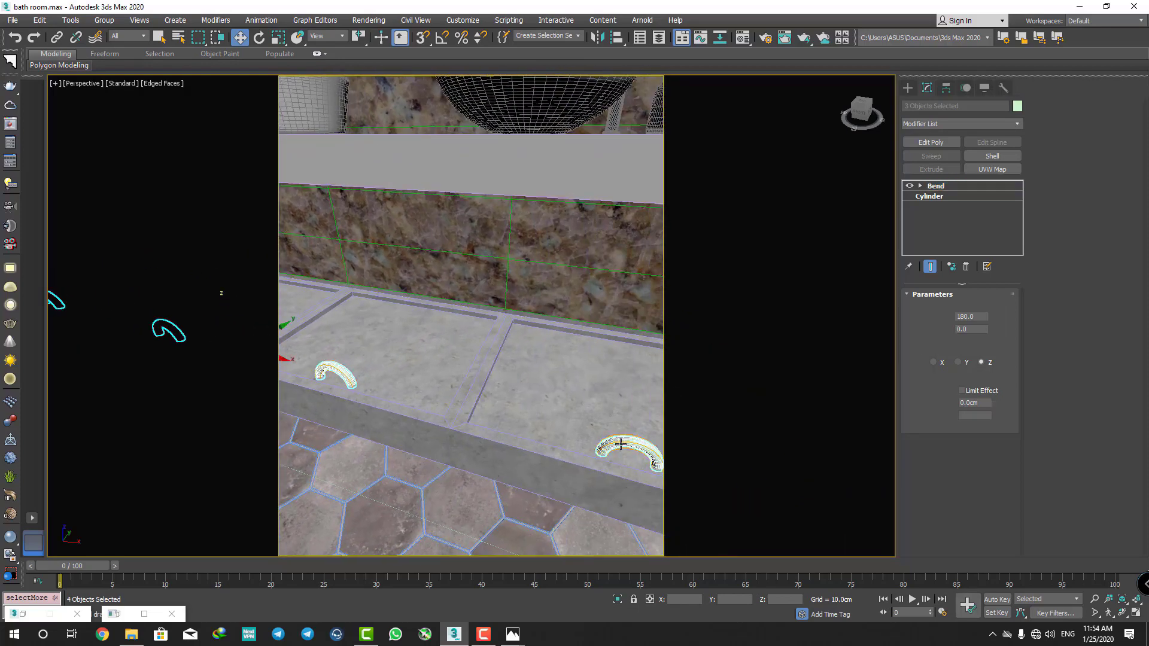
{"action": "left_click", "coordinate": [317, 108], "text": "ctrl"}
{"action": "left_click", "coordinate": [104, 20]}
{"action": "left_click", "coordinate": [111, 42]}
{"action": "key", "text": "Return"}
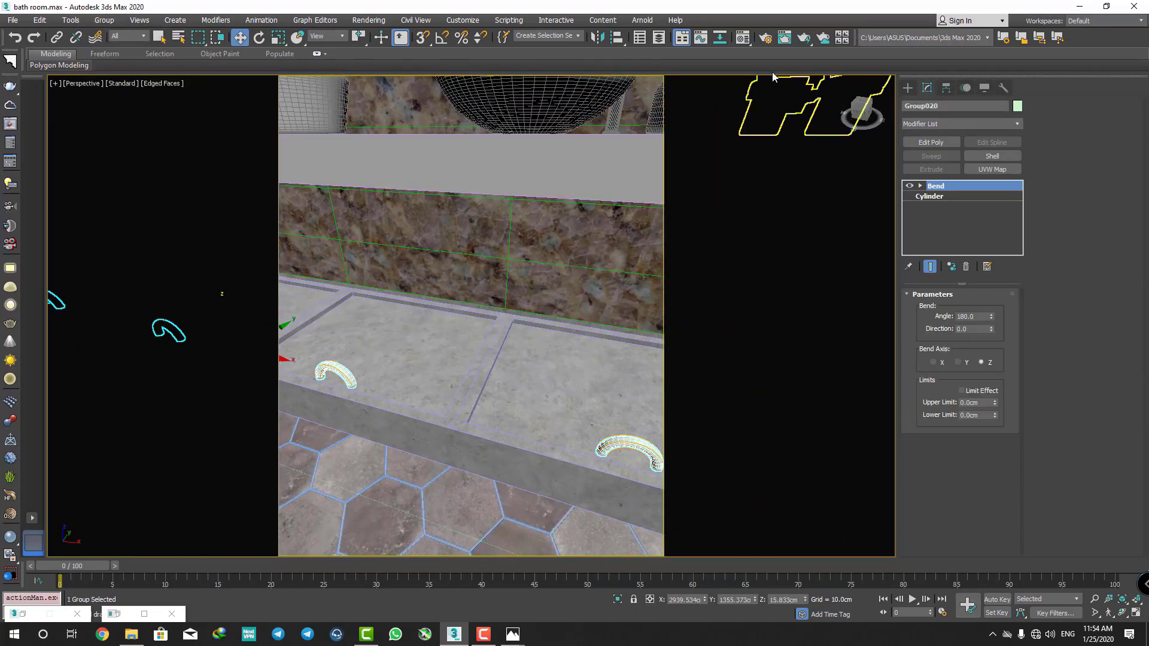
- Pick the steel material (0.94 glossiness) in the Material Editor for the handles
{"action": "left_click", "coordinate": [742, 38]}
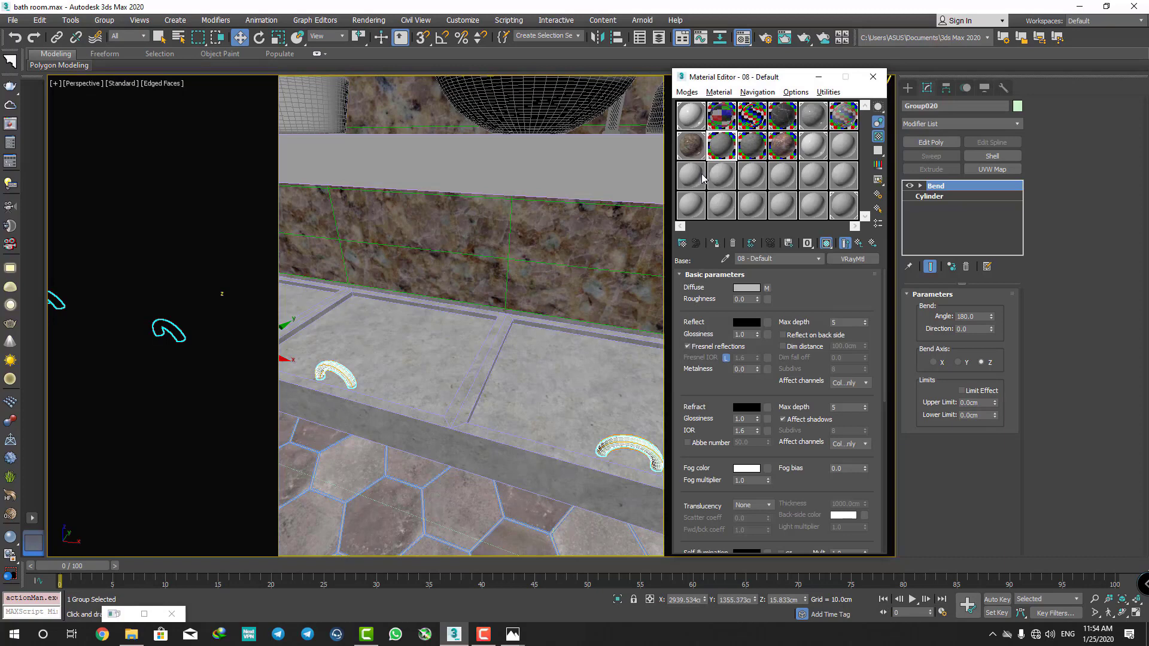
{"action": "left_click", "coordinate": [813, 147]}
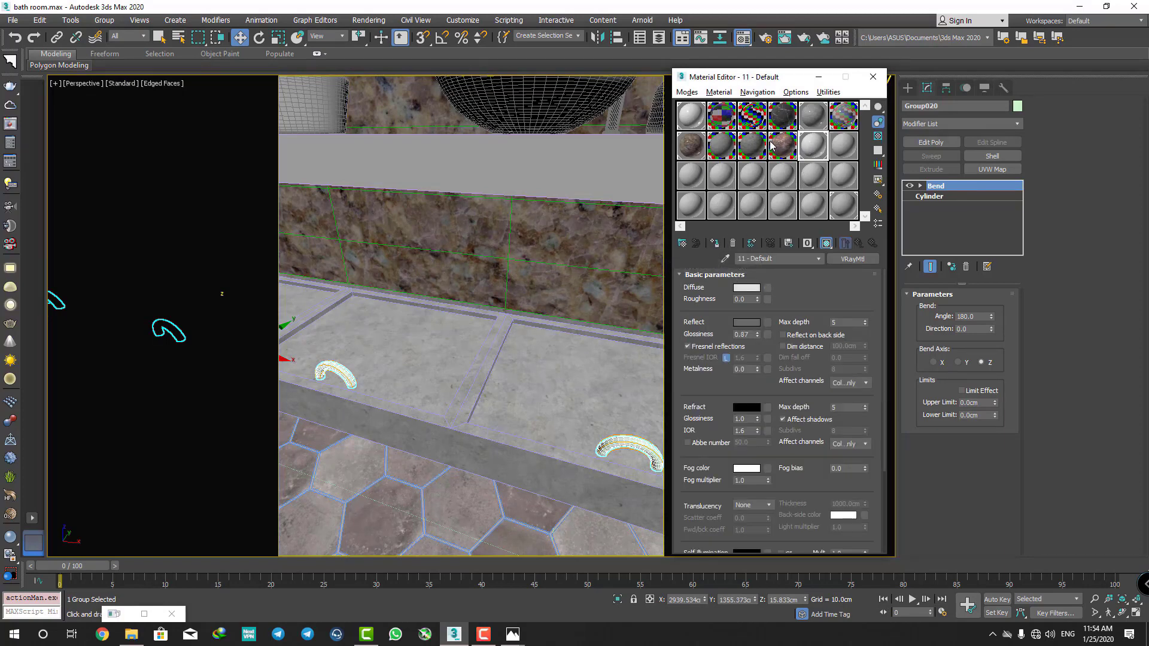
{"action": "left_click", "coordinate": [844, 127]}
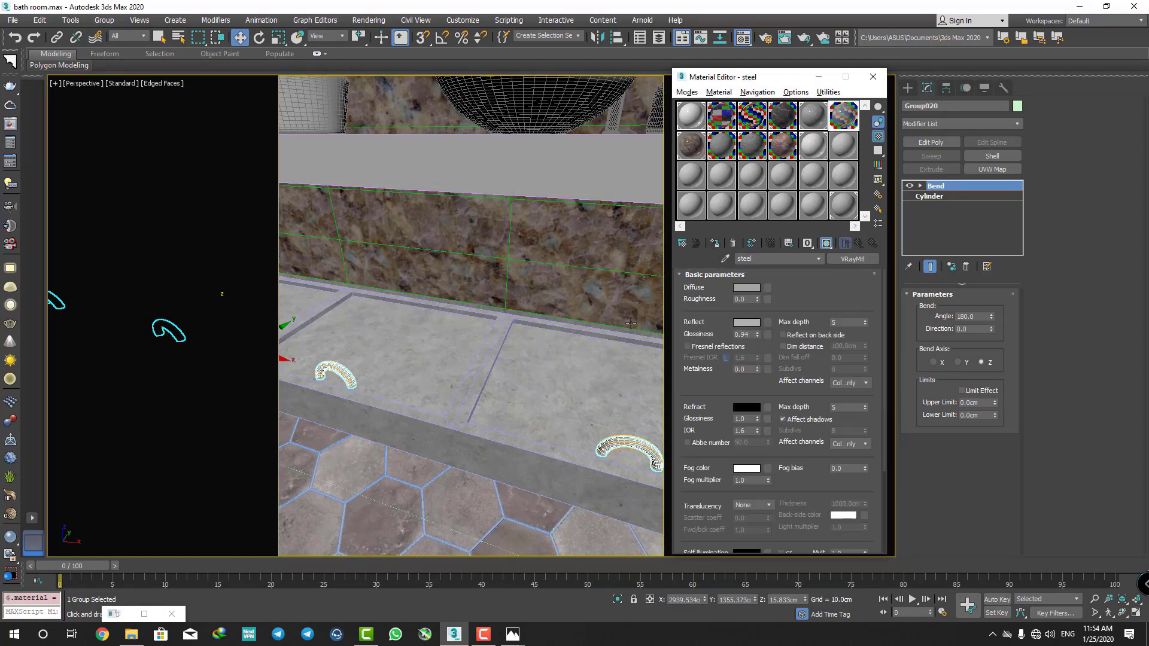
{"action": "scroll", "coordinate": [540, 304], "scroll_direction": "down", "scroll_amount": 5}
{"action": "scroll", "coordinate": [539, 303], "scroll_direction": "down", "scroll_amount": 2}
{"action": "scroll", "coordinate": [540, 304], "scroll_direction": "up", "scroll_amount": 5}
{"action": "scroll", "coordinate": [538, 333], "scroll_direction": "up", "scroll_amount": 2}
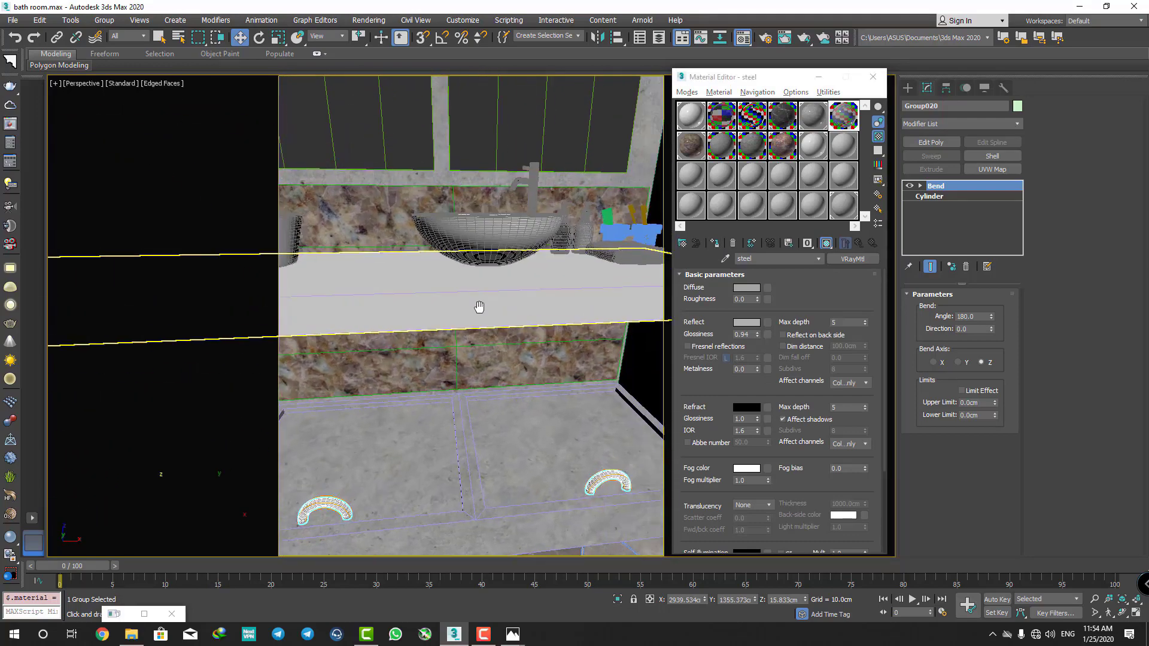
- Return to the camera view and save bath room.max
{"action": "middle_click_drag", "start_coordinate": [500, 295], "coordinate": [449, 300]}
{"action": "scroll", "coordinate": [450, 299], "scroll_direction": "down", "scroll_amount": 3}
{"action": "scroll", "coordinate": [450, 299], "scroll_direction": "down", "scroll_amount": 3}
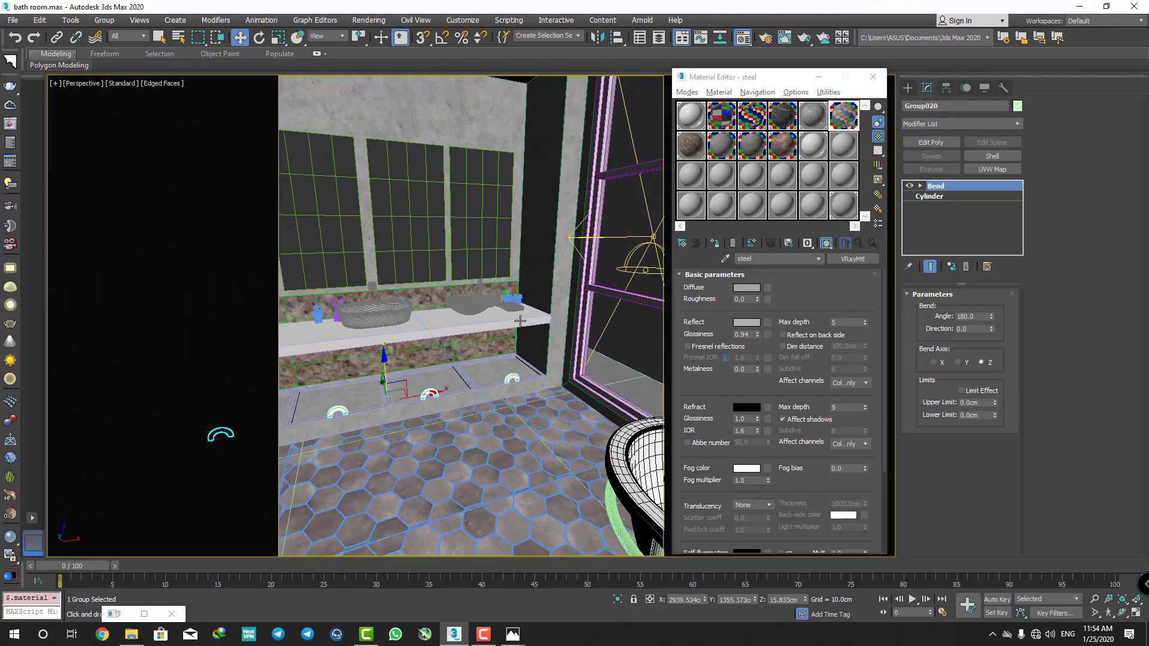
{"action": "scroll", "coordinate": [450, 299], "scroll_direction": "down", "scroll_amount": 3}
{"action": "key", "text": "c"}
{"action": "key", "text": "ctrl+s"}
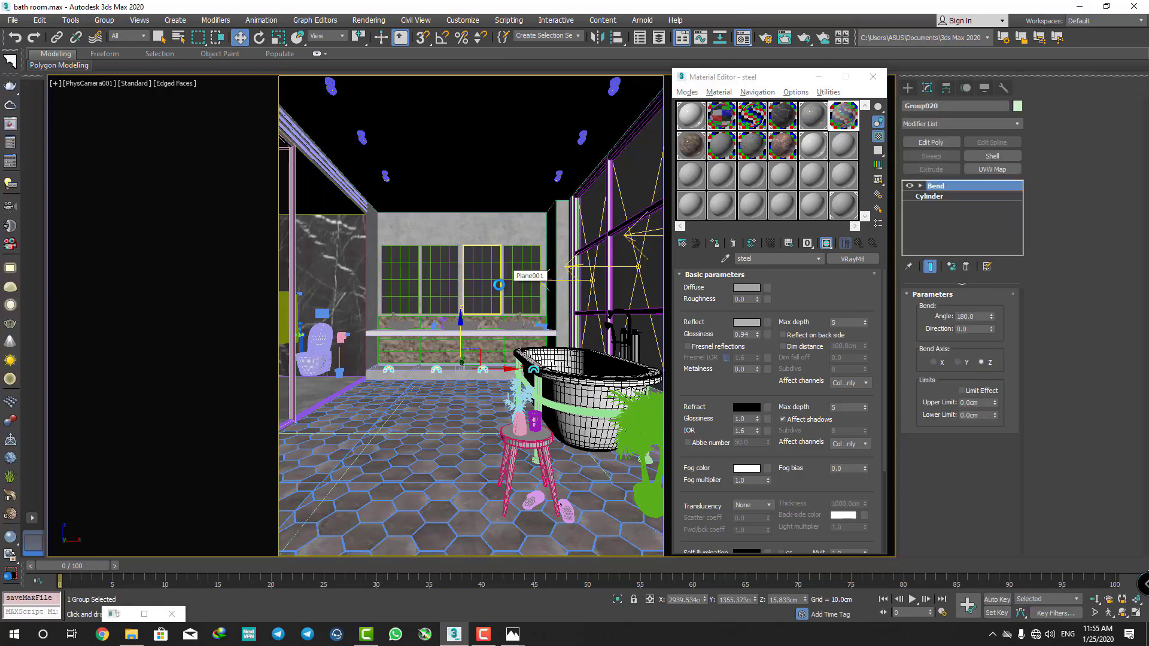
- Reopen the last V-Ray render and re-render only the vanity region
{"action": "left_click", "coordinate": [873, 76]}
{"action": "right_click", "coordinate": [420, 248]}
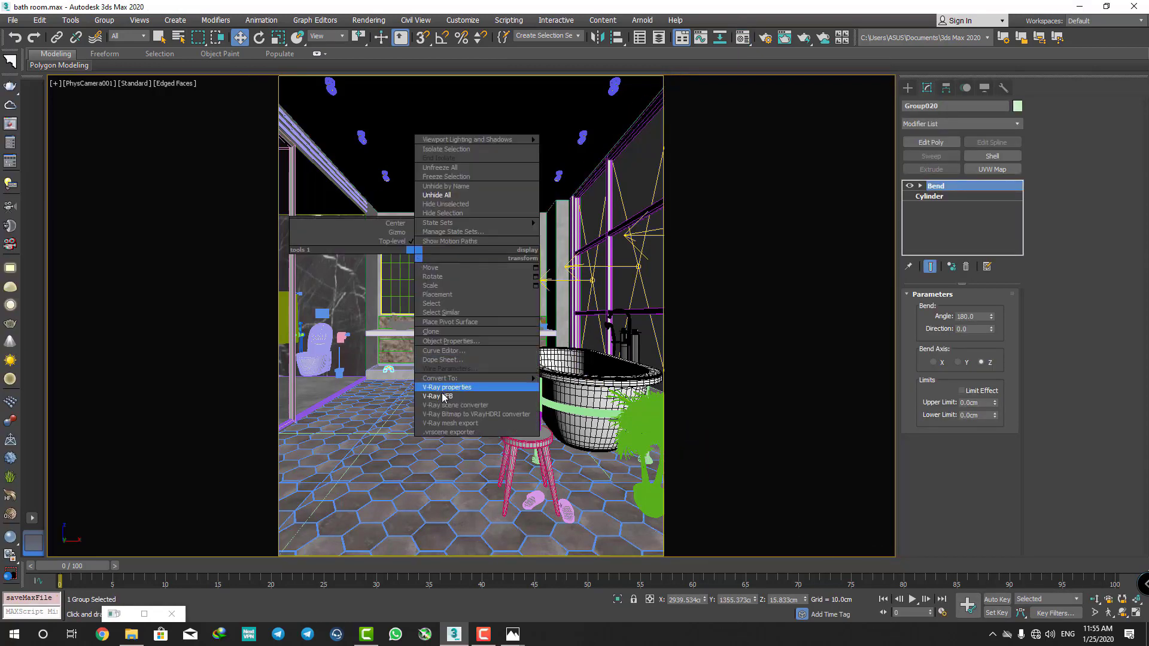
{"action": "left_click", "coordinate": [479, 396]}
{"action": "left_click", "coordinate": [575, 69]}
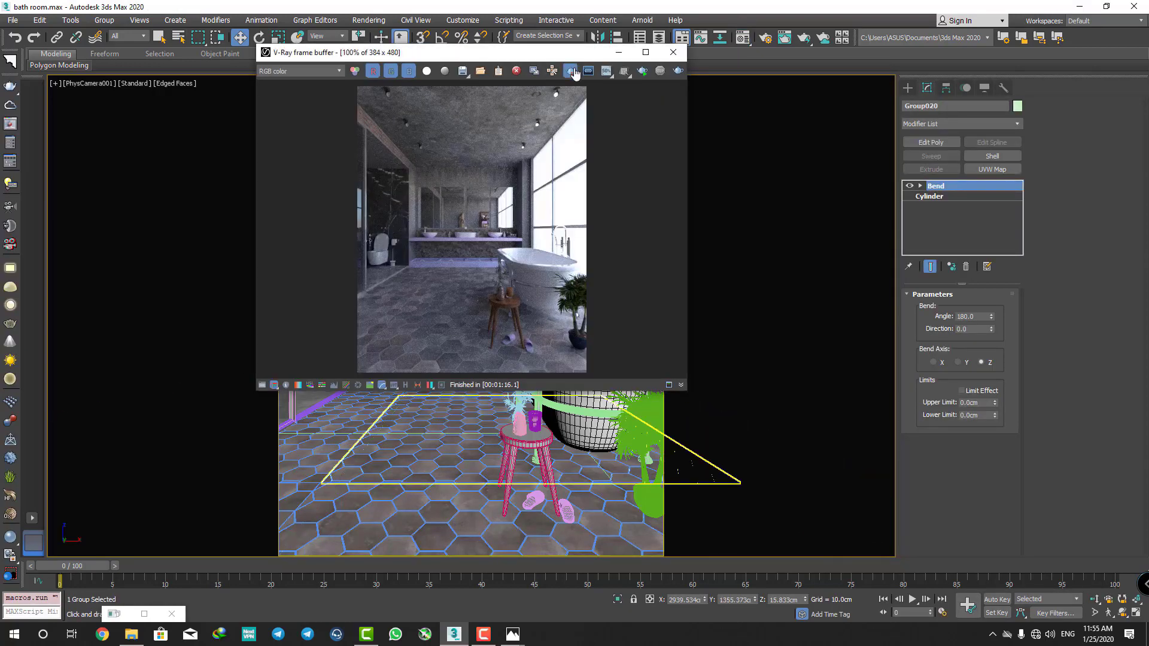
{"action": "left_click", "coordinate": [644, 73]}
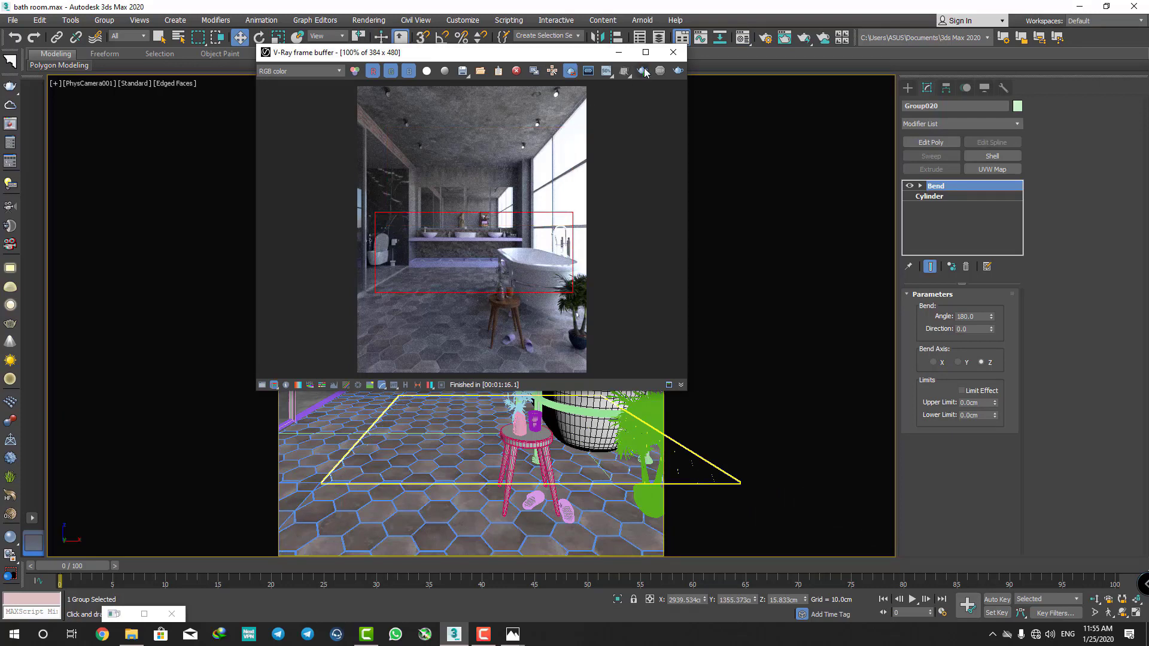
{"action": "left_click", "coordinate": [644, 72]}
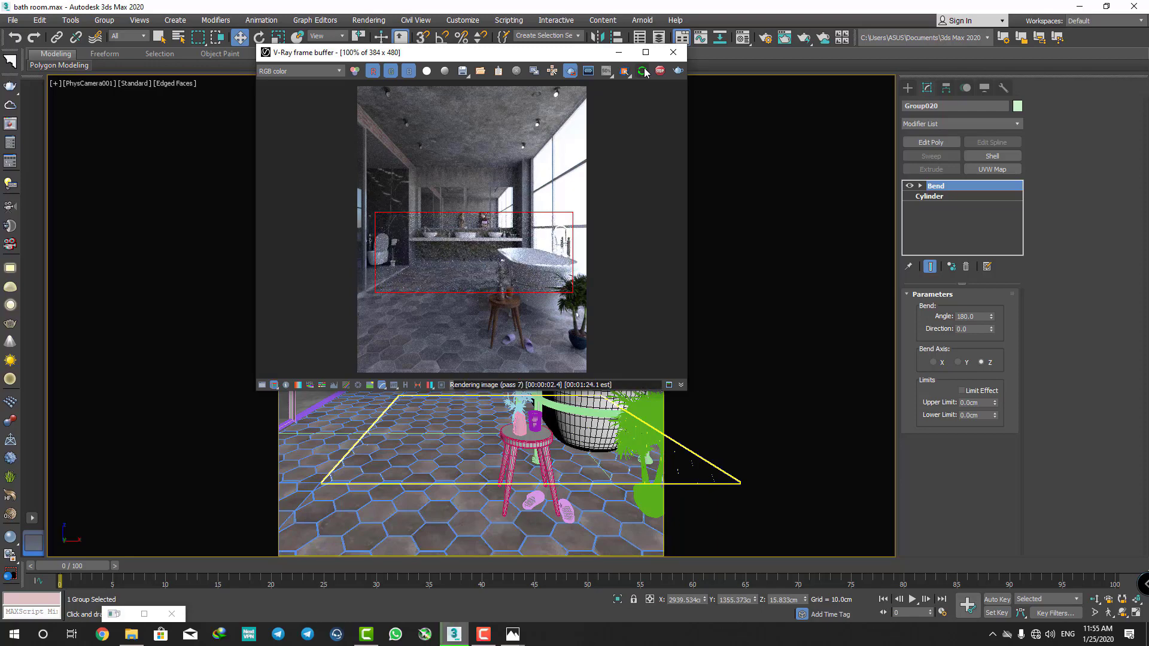
- Compare the finished render against the bathroom reference photo, zooming on the mirror
{"action": "left_click", "coordinate": [513, 635]}
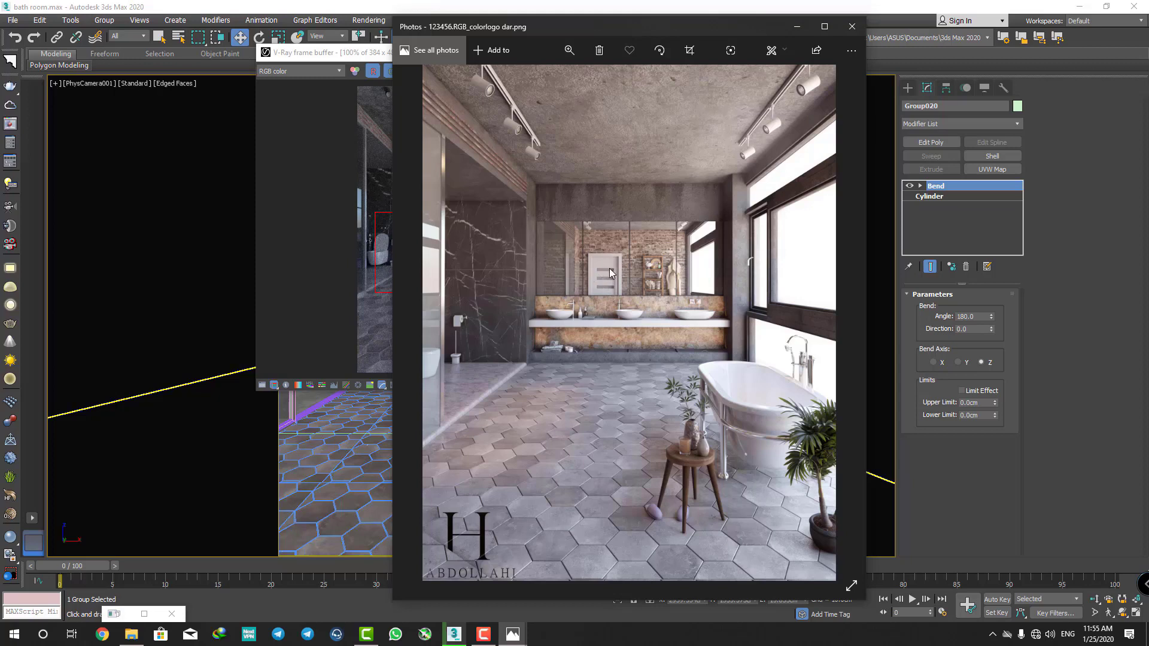
{"action": "scroll", "coordinate": [651, 236], "scroll_direction": "up", "scroll_amount": 2}
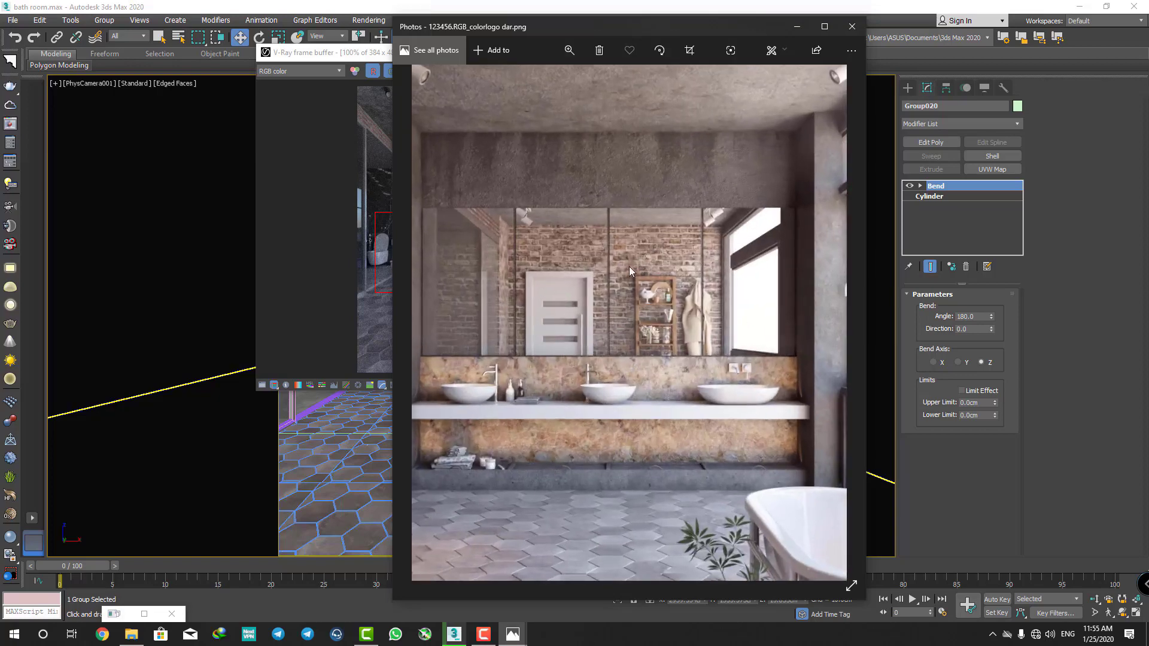
{"action": "scroll", "coordinate": [629, 267], "scroll_direction": "down", "scroll_amount": 2}
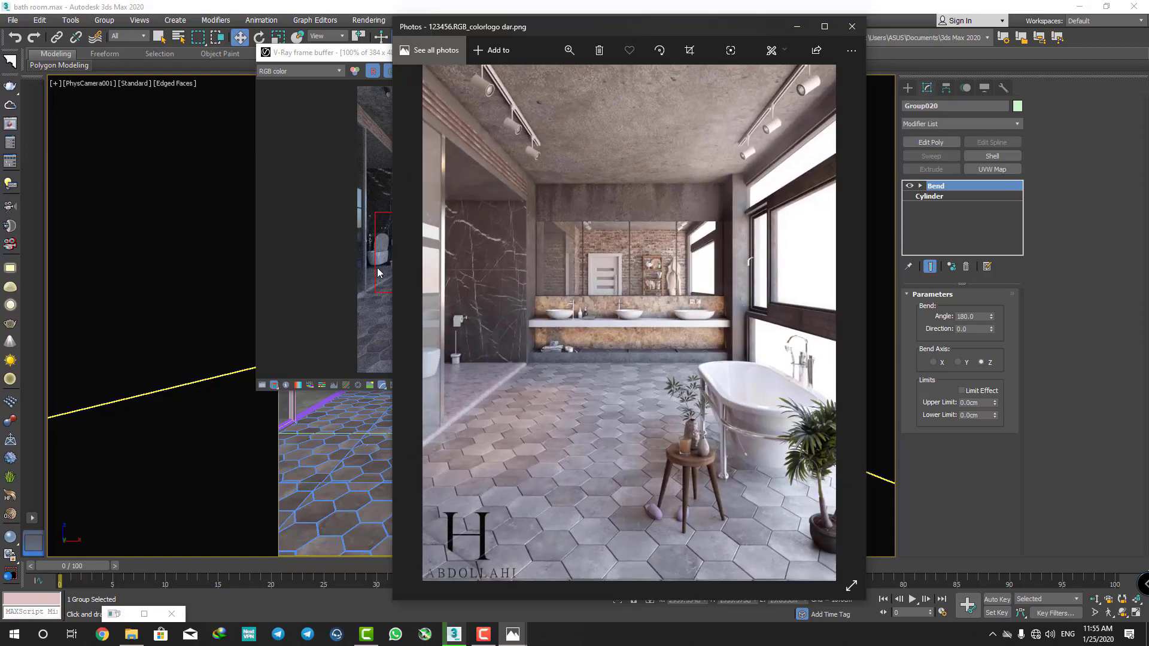
{"action": "left_click", "coordinate": [378, 272]}
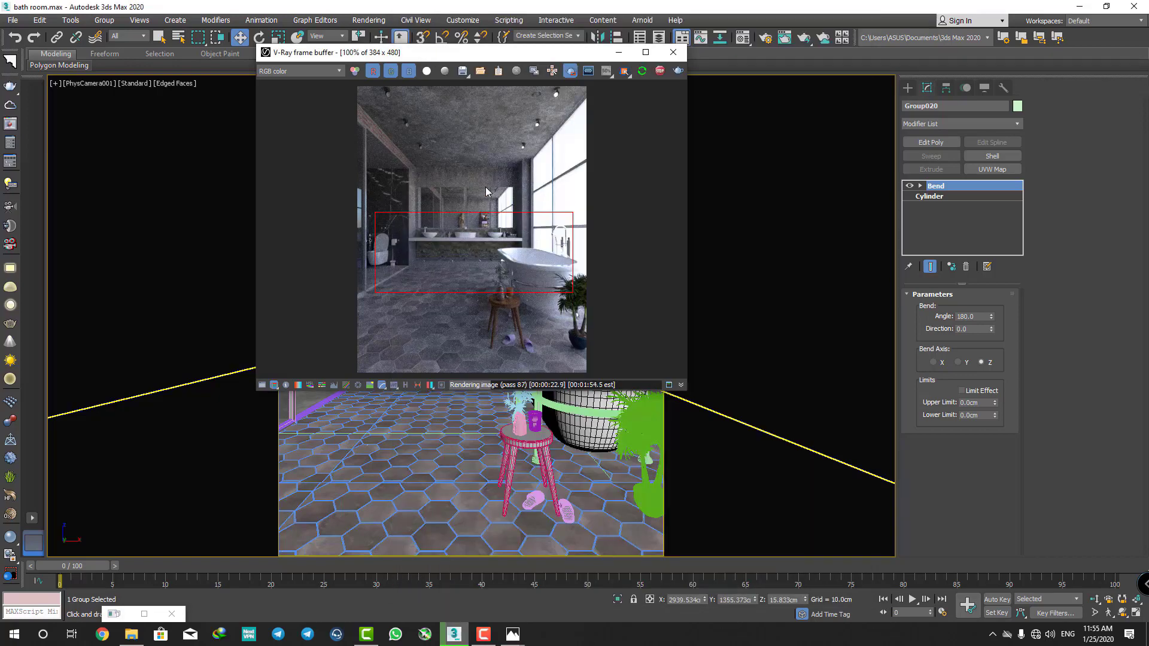
- Detach the back wall polygon from the room shell Line001 as a separate object
{"action": "left_click", "coordinate": [673, 52]}
{"action": "key", "text": "p"}
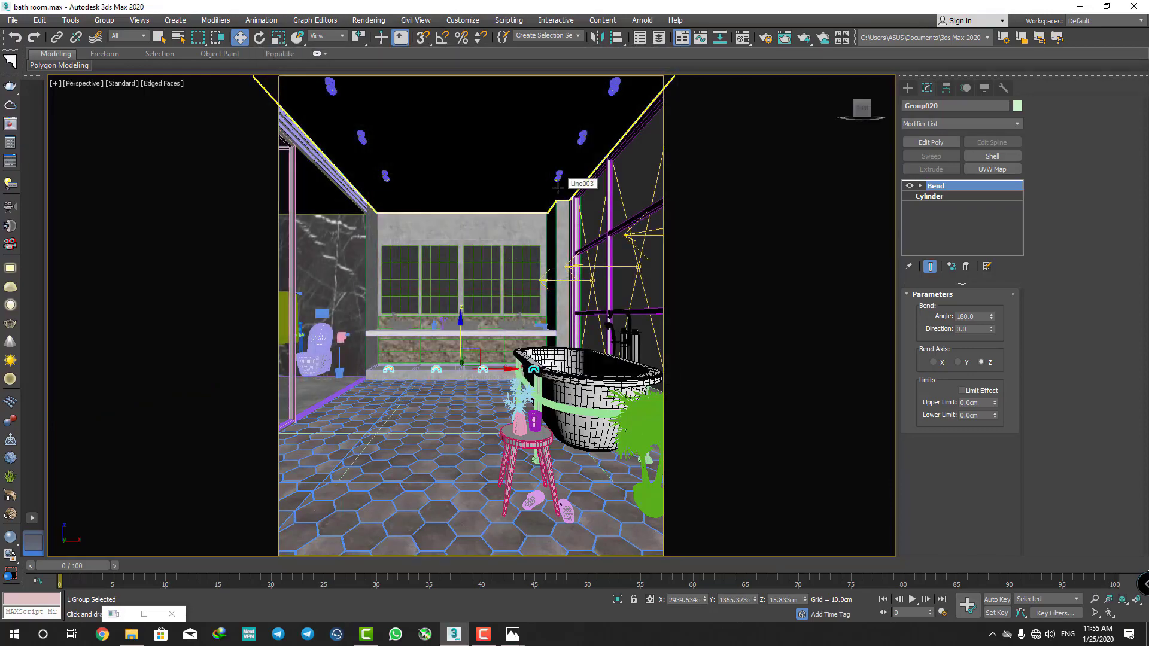
{"action": "middle_click_drag", "start_coordinate": [422, 363], "coordinate": [629, 367], "text": "alt"}
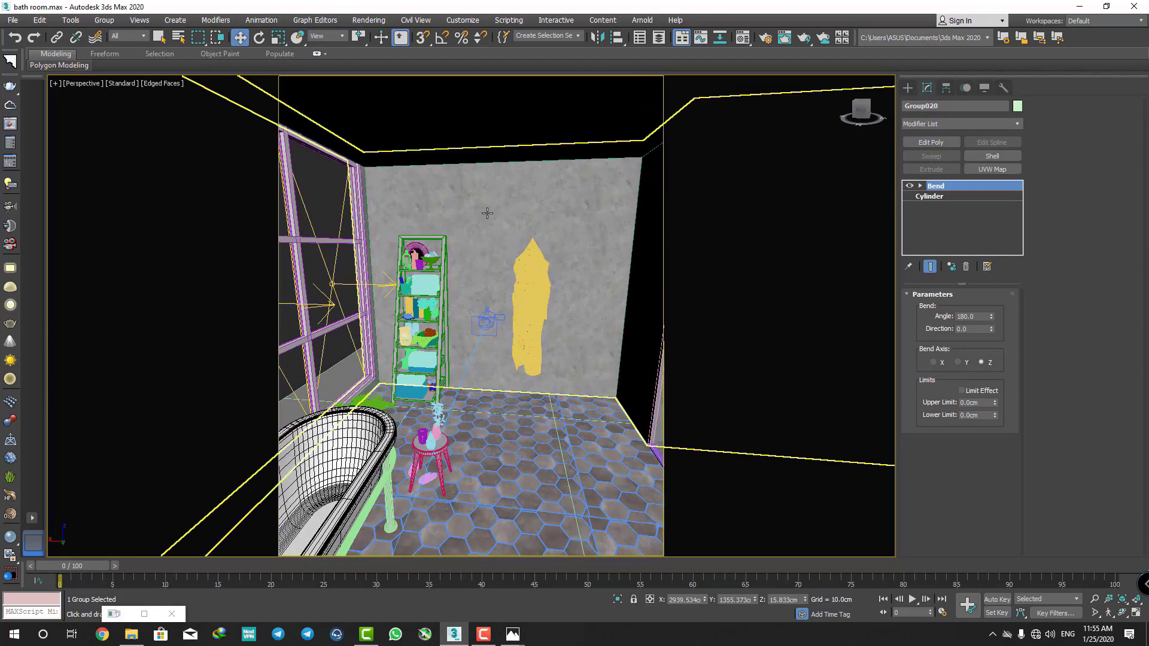
{"action": "left_click", "coordinate": [676, 190]}
{"action": "left_click", "coordinate": [940, 197]}
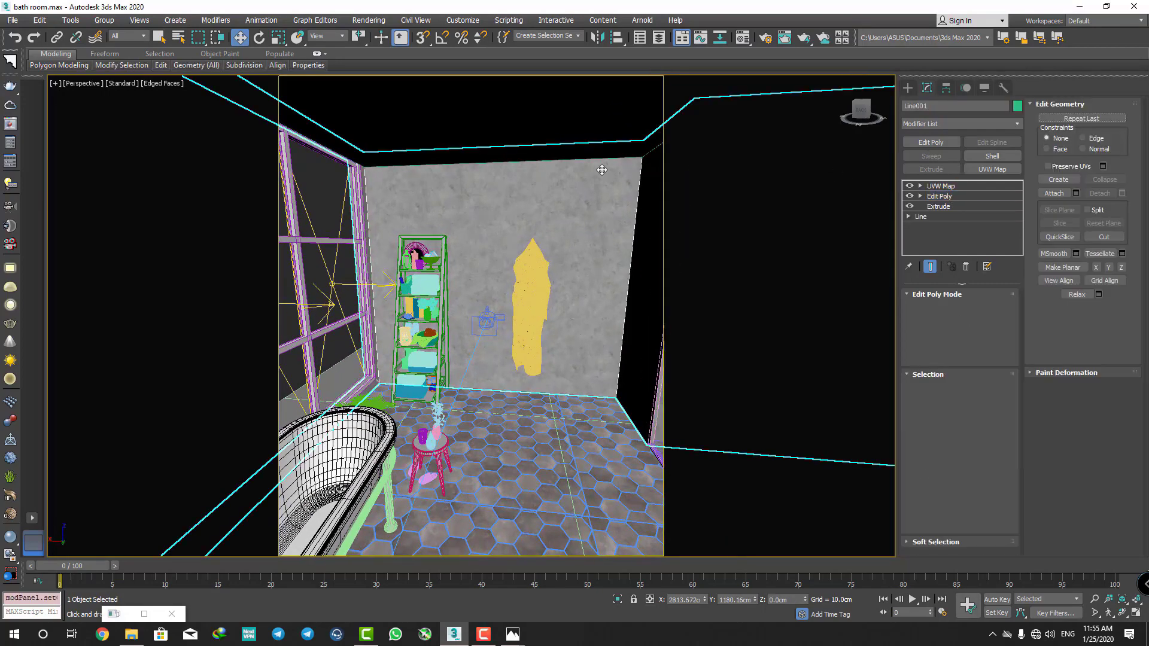
{"action": "key", "text": "4"}
{"action": "left_click", "coordinate": [518, 193]}
{"action": "key", "text": "ctrl+d"}
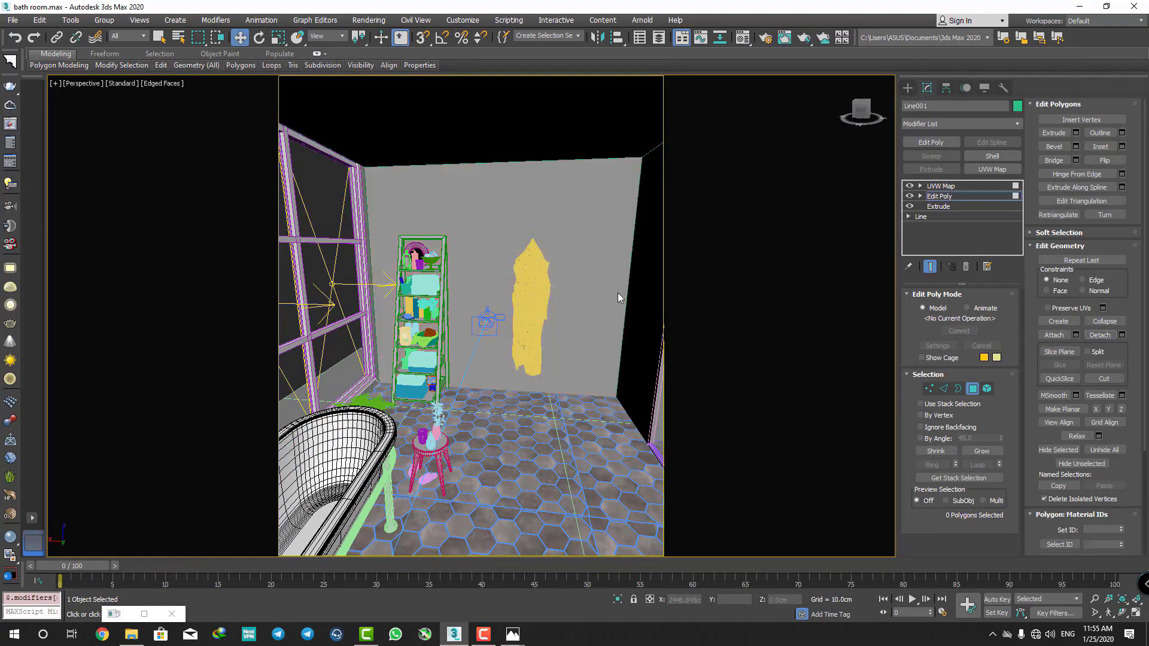
{"action": "key", "text": "4"}
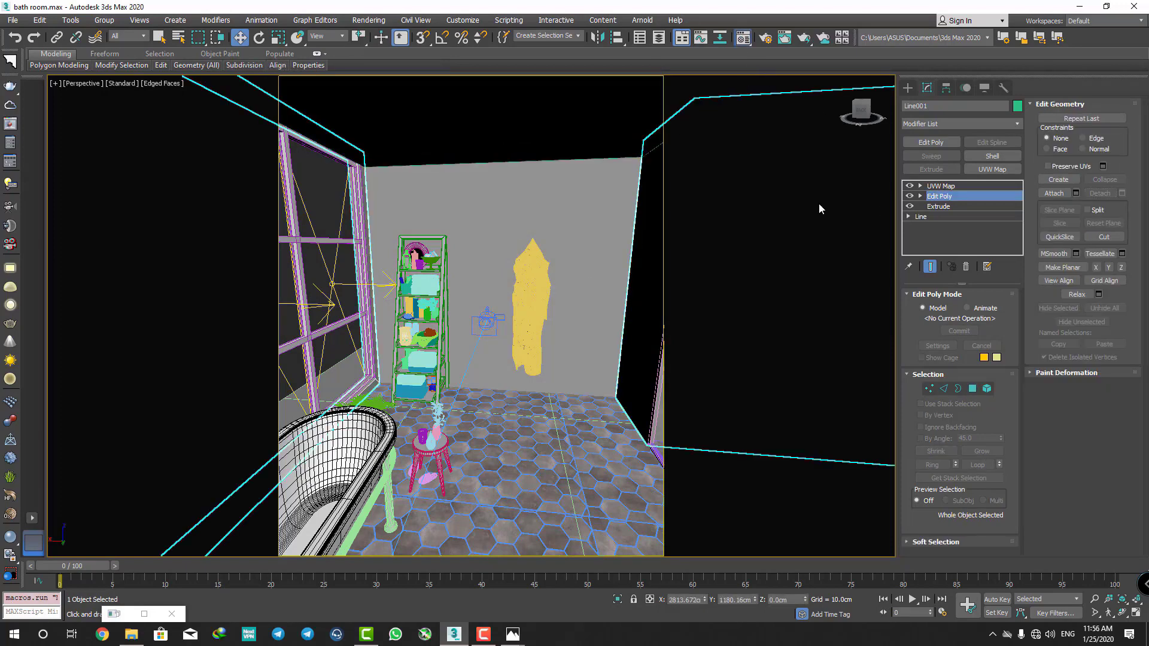
- Change material slot 12 from Standard to a VRayMtl for the brick
{"action": "key", "text": "m"}
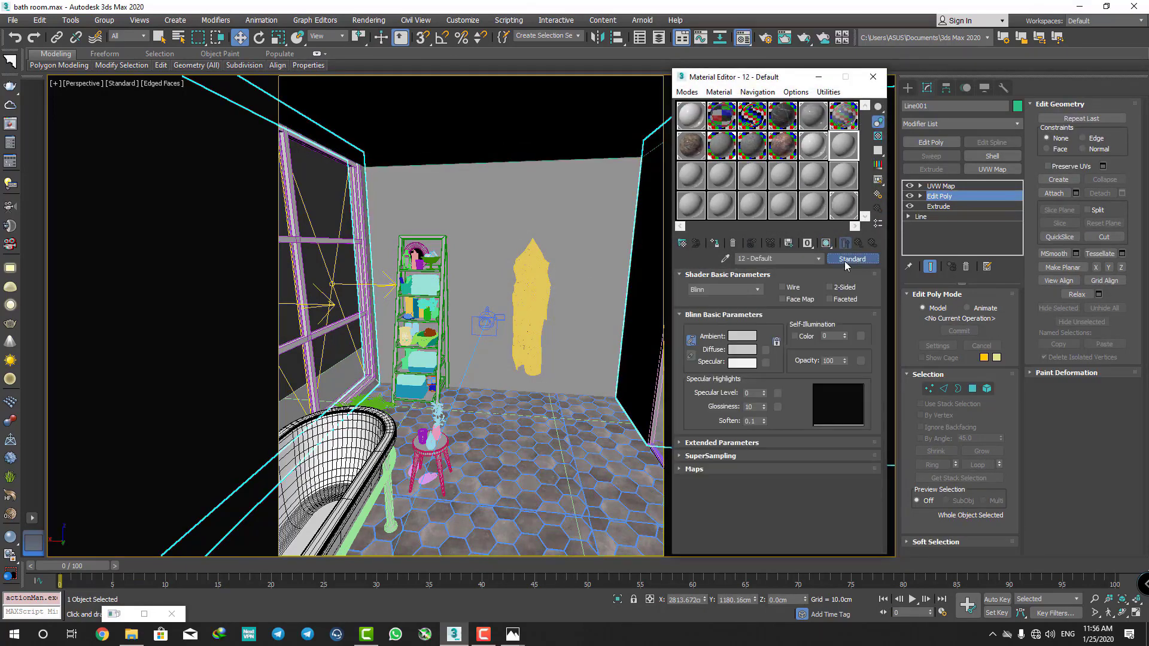
{"action": "left_click", "coordinate": [852, 259]}
{"action": "double_click", "coordinate": [498, 370]}
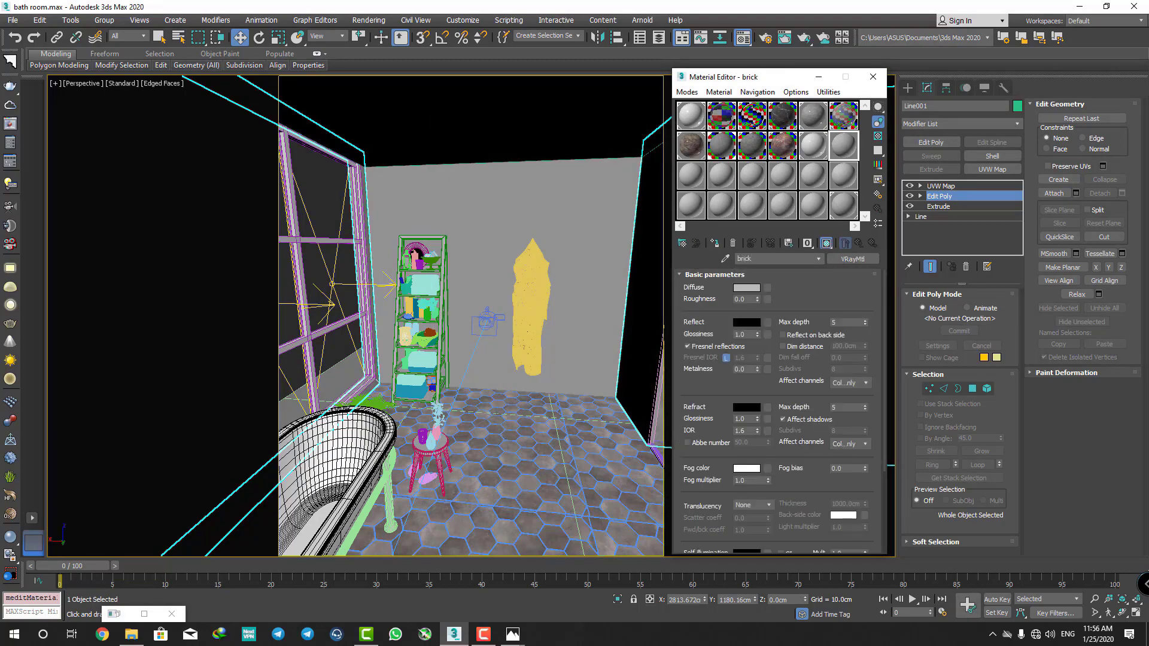
- Load the bricks photo from 01.Mattrial/bricks - L as the brick material's diffuse texture
{"action": "left_click", "coordinate": [132, 583]}
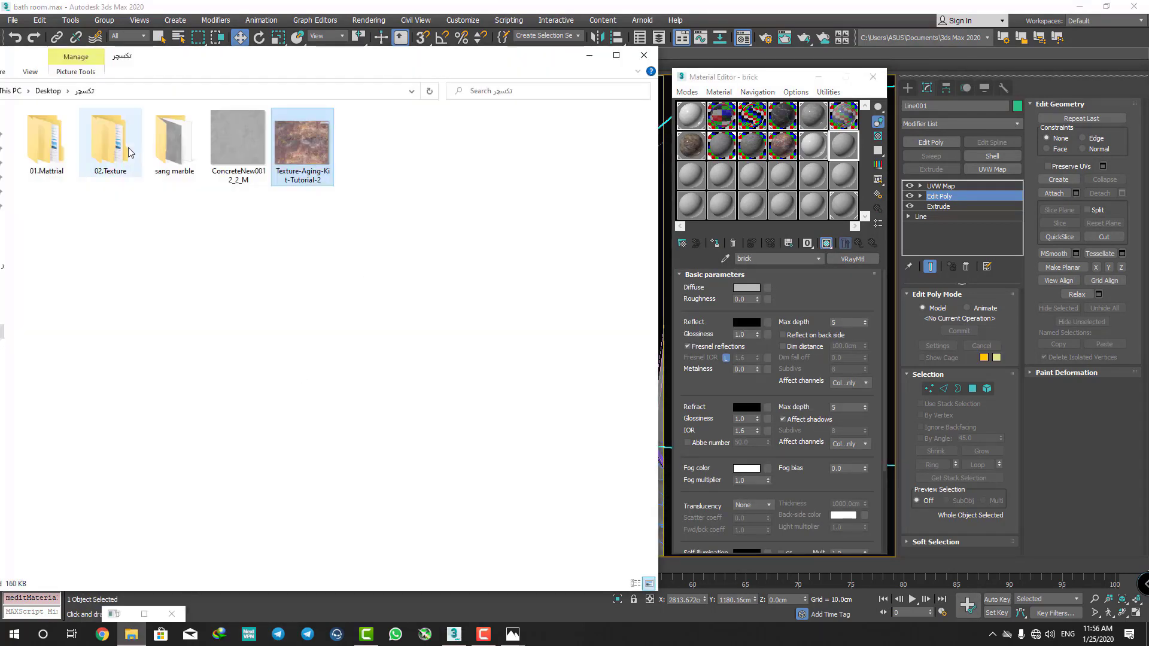
{"action": "double_click", "coordinate": [46, 141]}
{"action": "double_click", "coordinate": [46, 140]}
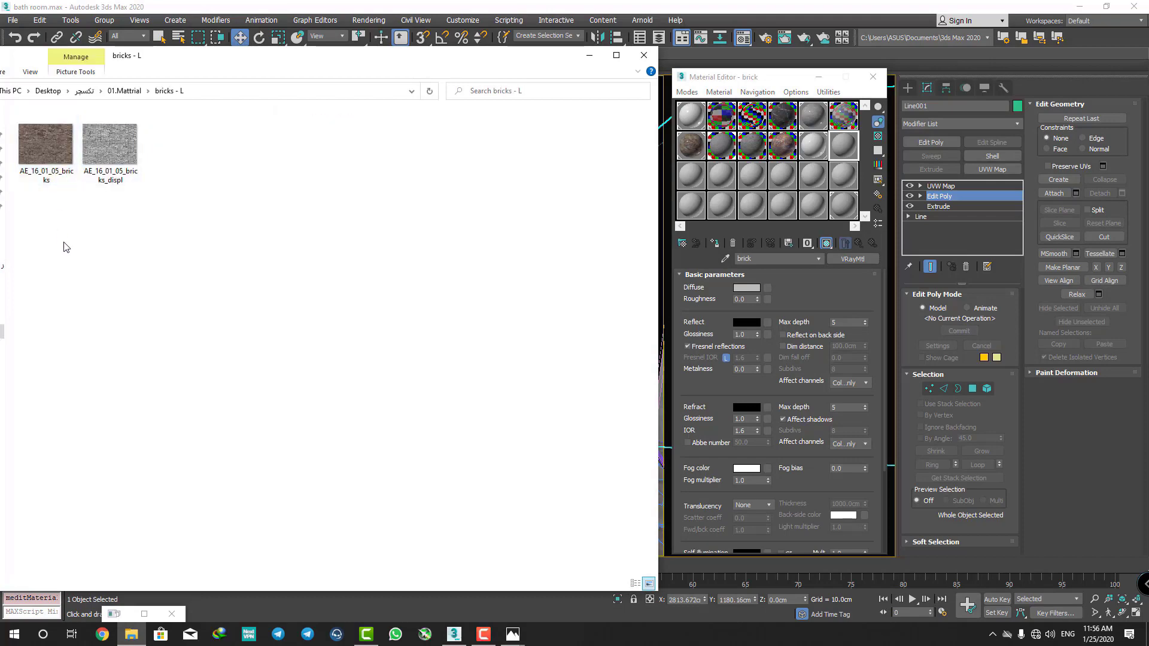
{"action": "left_click_drag", "start_coordinate": [46, 144], "coordinate": [767, 288]}
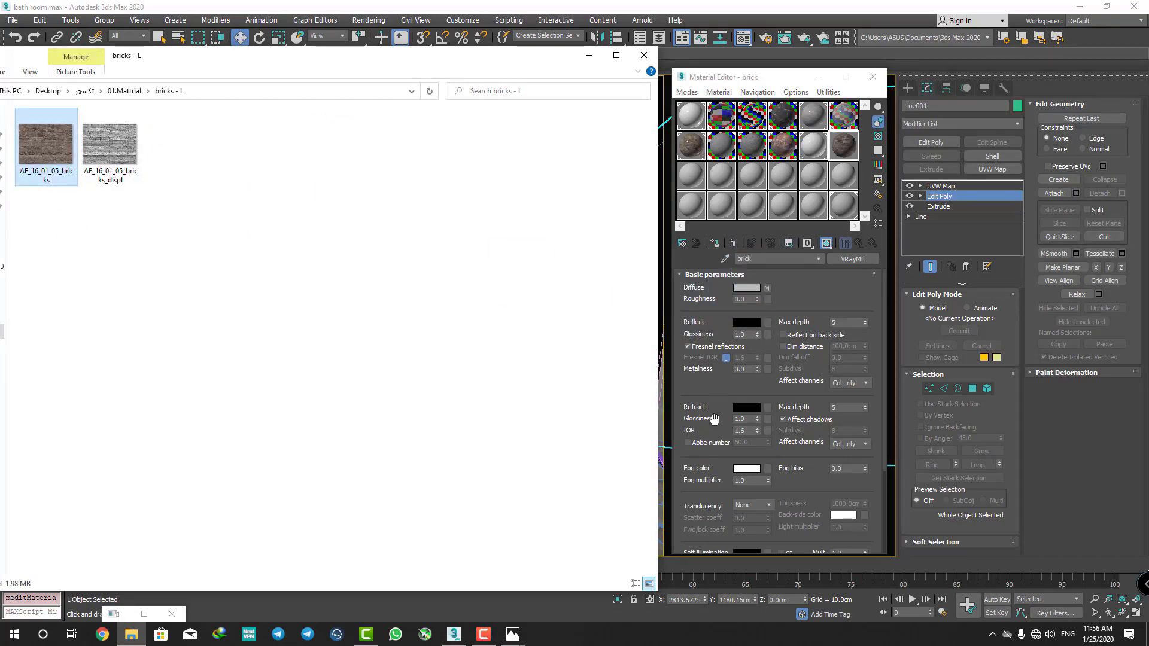
{"action": "left_click_drag", "start_coordinate": [714, 418], "coordinate": [738, 223]}
{"action": "left_click", "coordinate": [704, 550]}
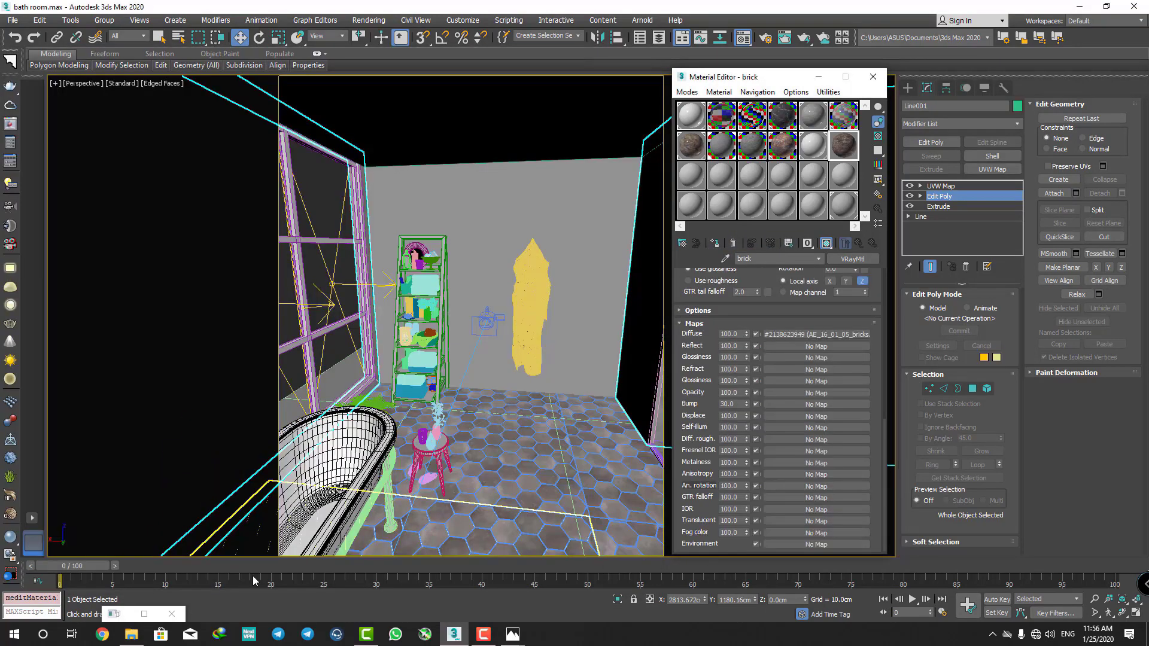
- Use the brick displacement image as the bump map and adjust its strength
{"action": "left_click", "coordinate": [131, 634]}
{"action": "left_click_drag", "start_coordinate": [120, 180], "coordinate": [719, 429]}
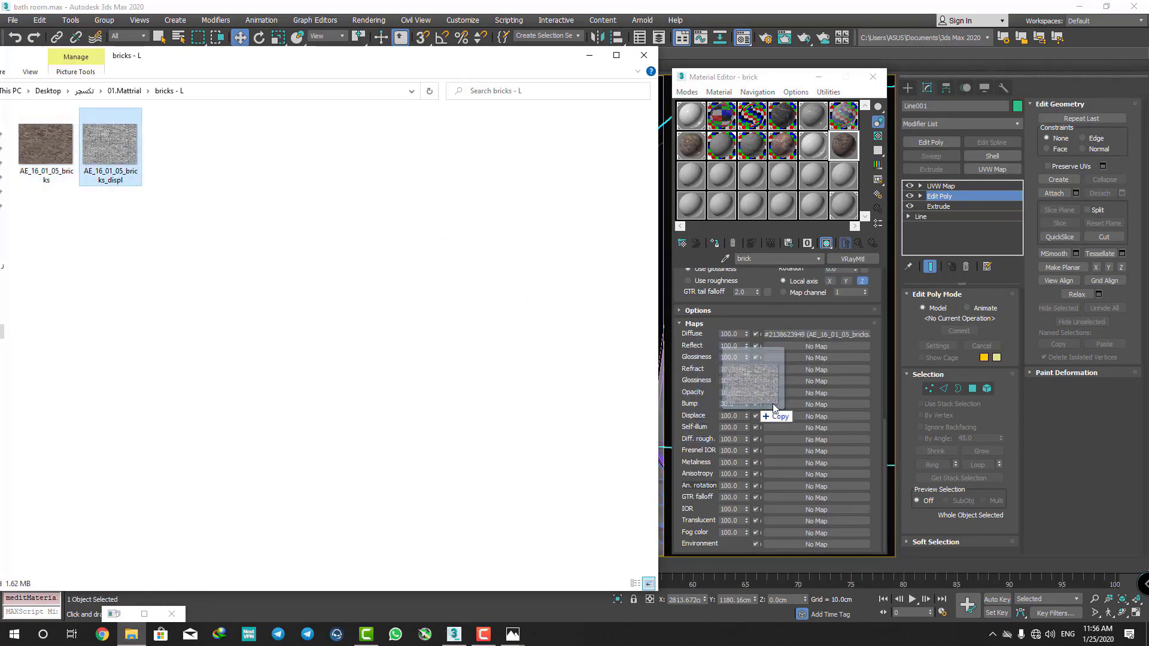
{"action": "left_click_drag", "start_coordinate": [719, 429], "coordinate": [780, 403]}
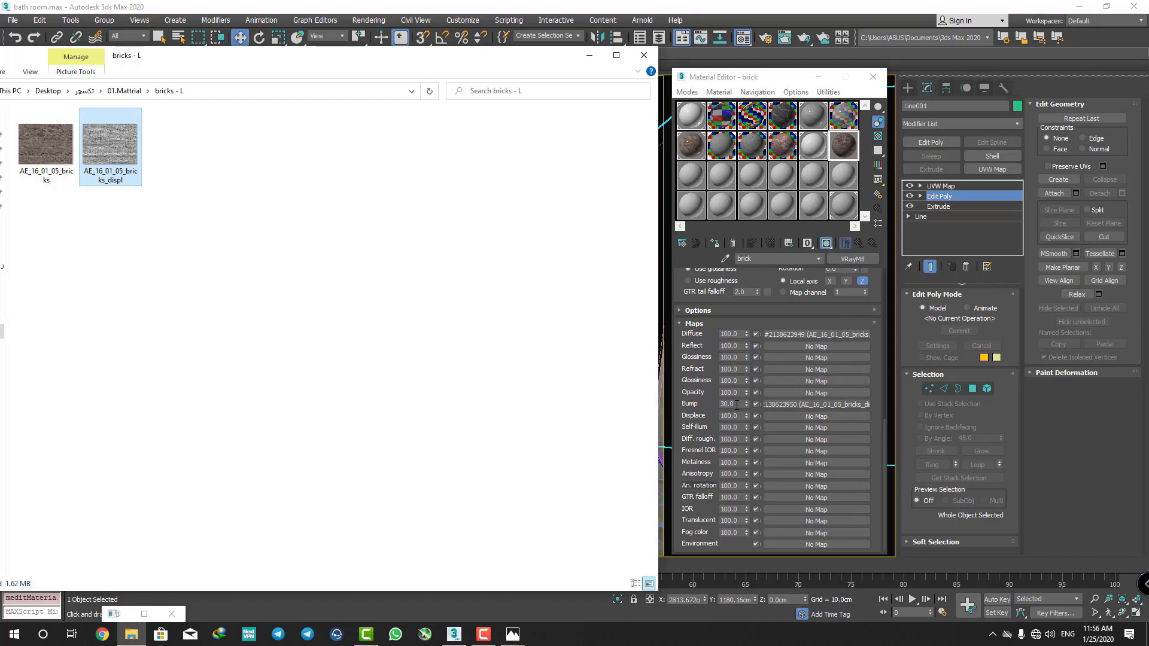
{"action": "left_click", "coordinate": [737, 405]}
{"action": "type", "text": "15"}
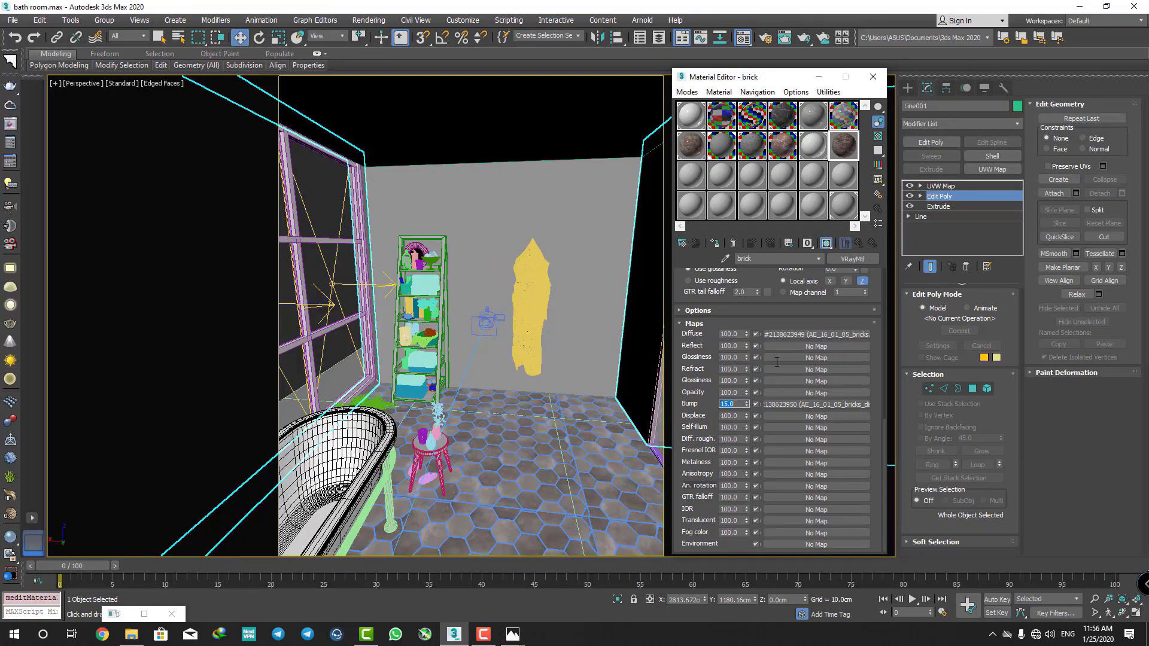
{"action": "scroll", "coordinate": [717, 349], "scroll_direction": "up", "scroll_amount": 10}
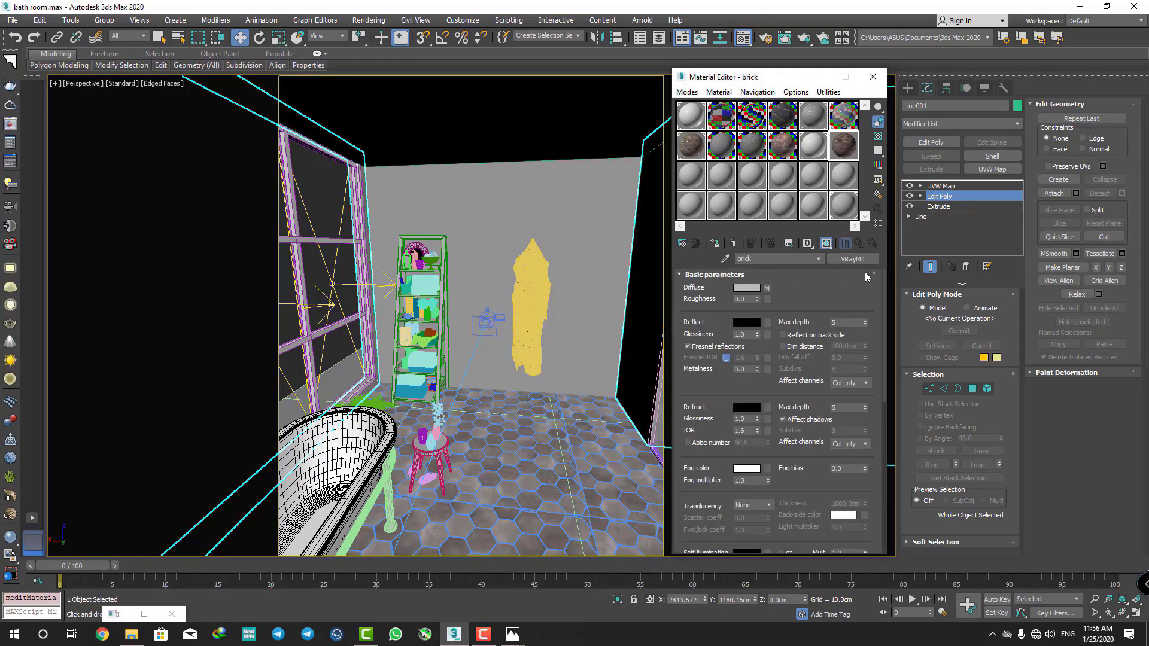
- Preview the brick material, apply it to the back wall and close the editor
{"action": "double_click", "coordinate": [854, 148]}
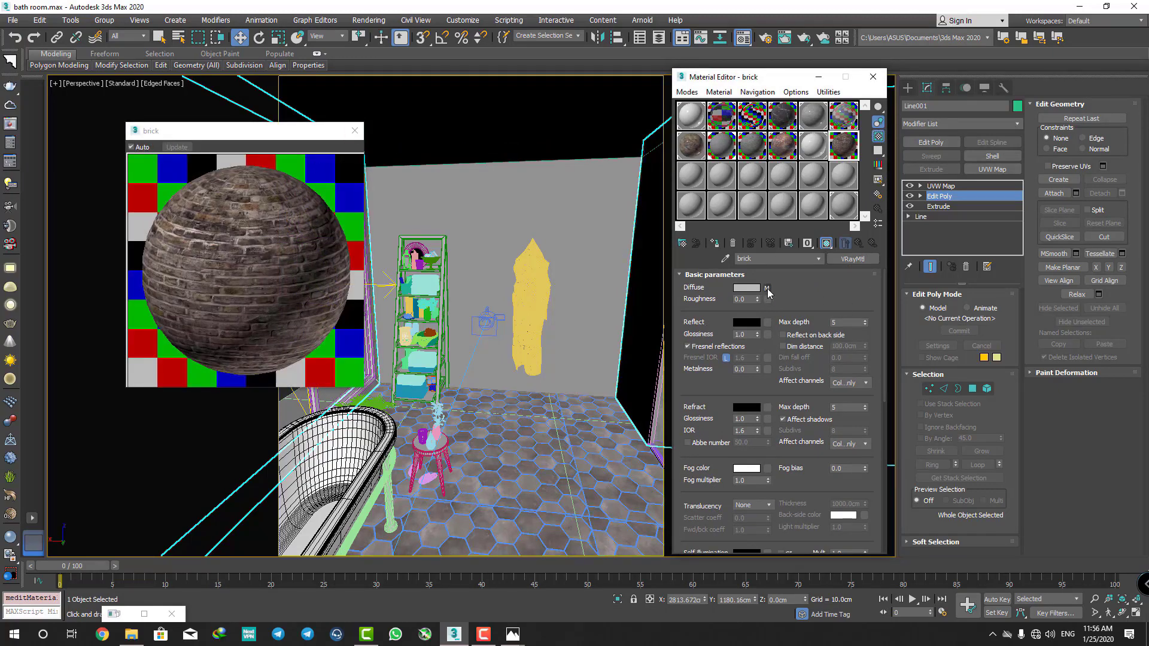
{"action": "left_click", "coordinate": [355, 130]}
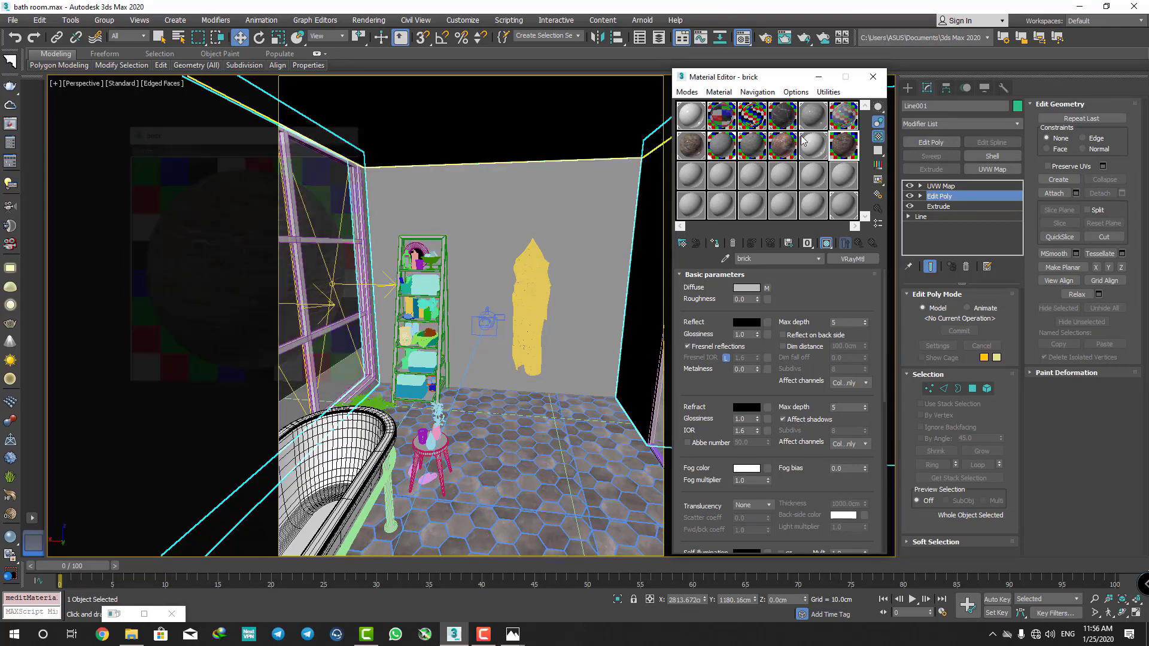
{"action": "left_click_drag", "start_coordinate": [845, 154], "coordinate": [560, 246]}
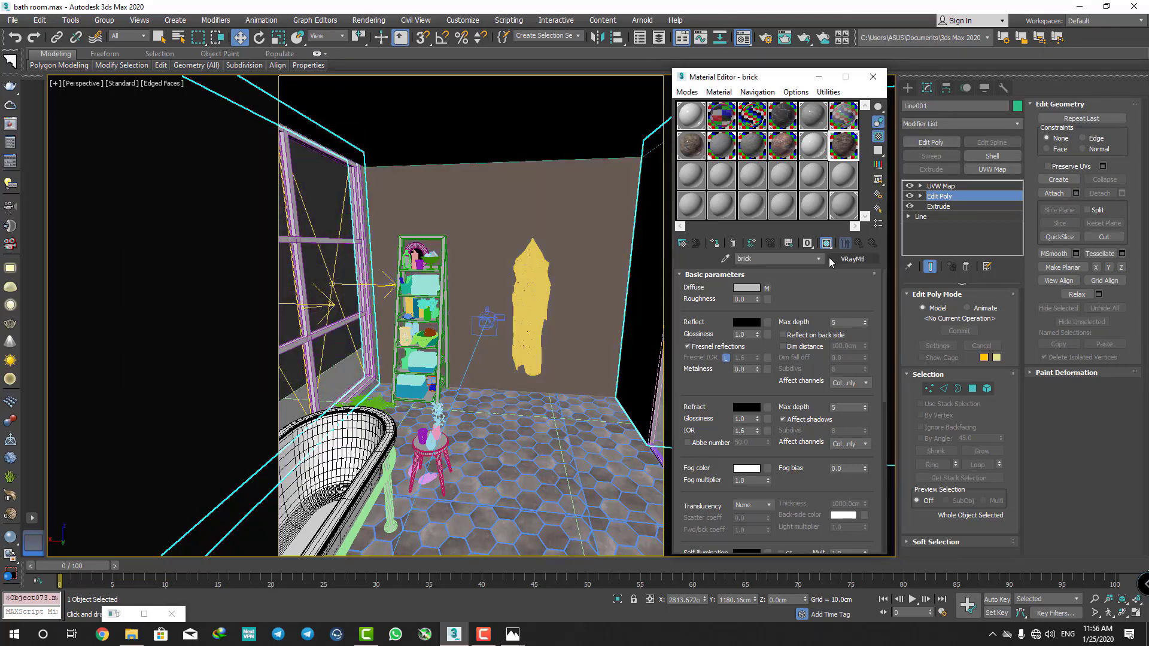
{"action": "left_click", "coordinate": [873, 77]}
- Box-map the detached back wall at 320 × 300 cm and reopen the frame buffer from camera view
{"action": "left_click", "coordinate": [941, 186]}
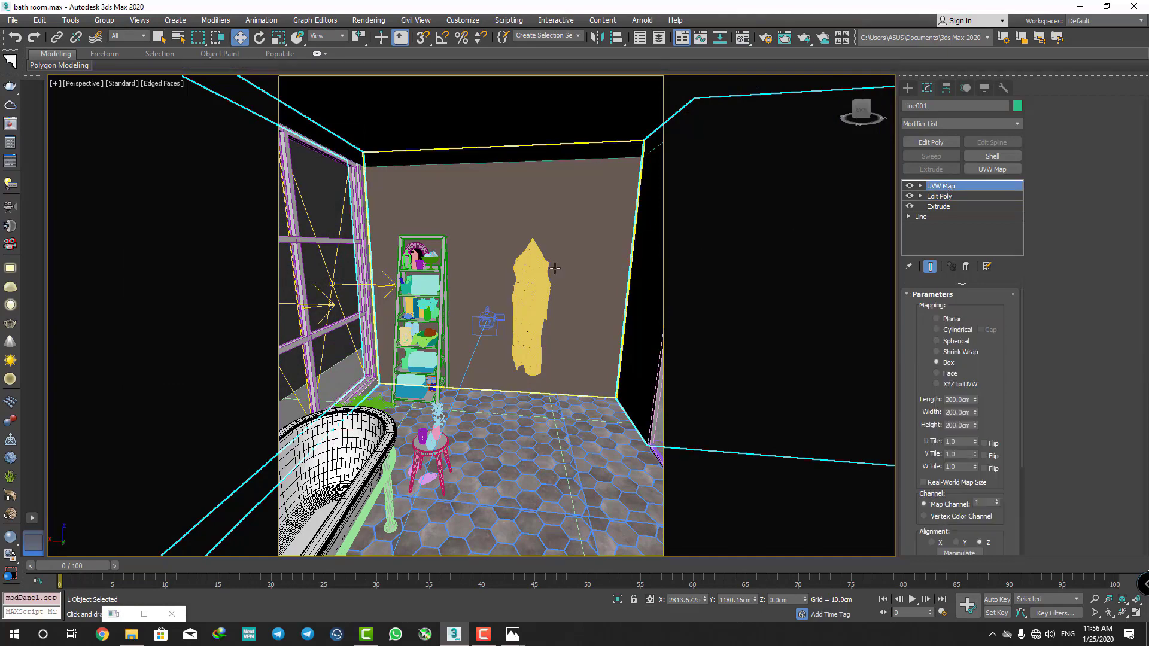
{"action": "left_click", "coordinate": [581, 229]}
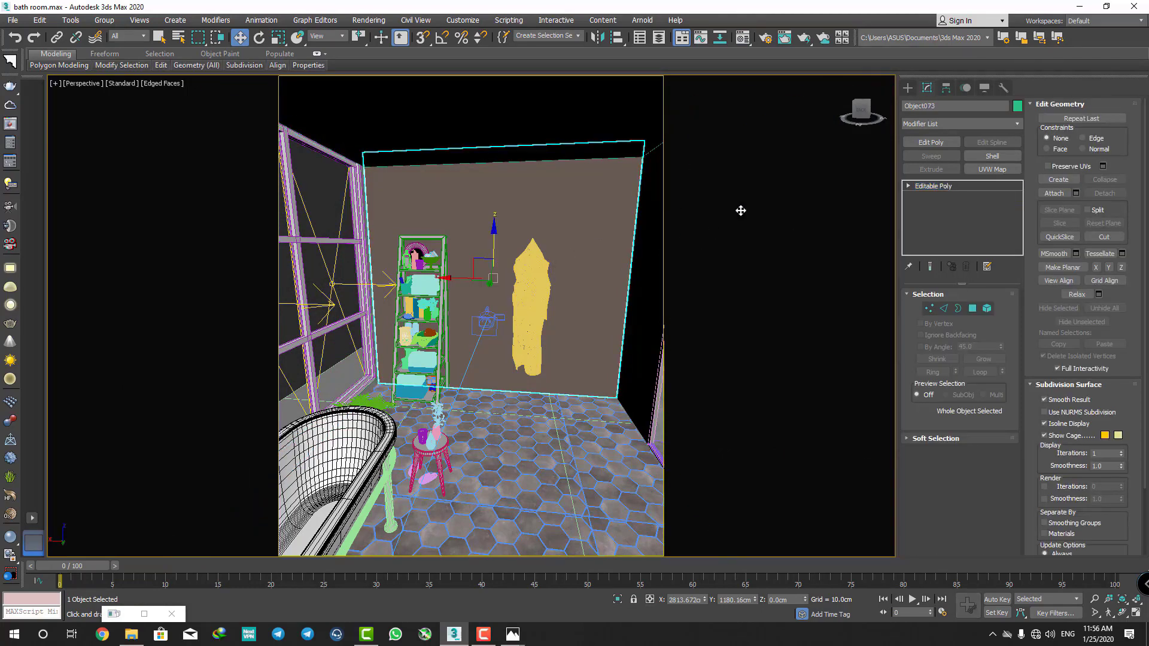
{"action": "left_click", "coordinate": [993, 170]}
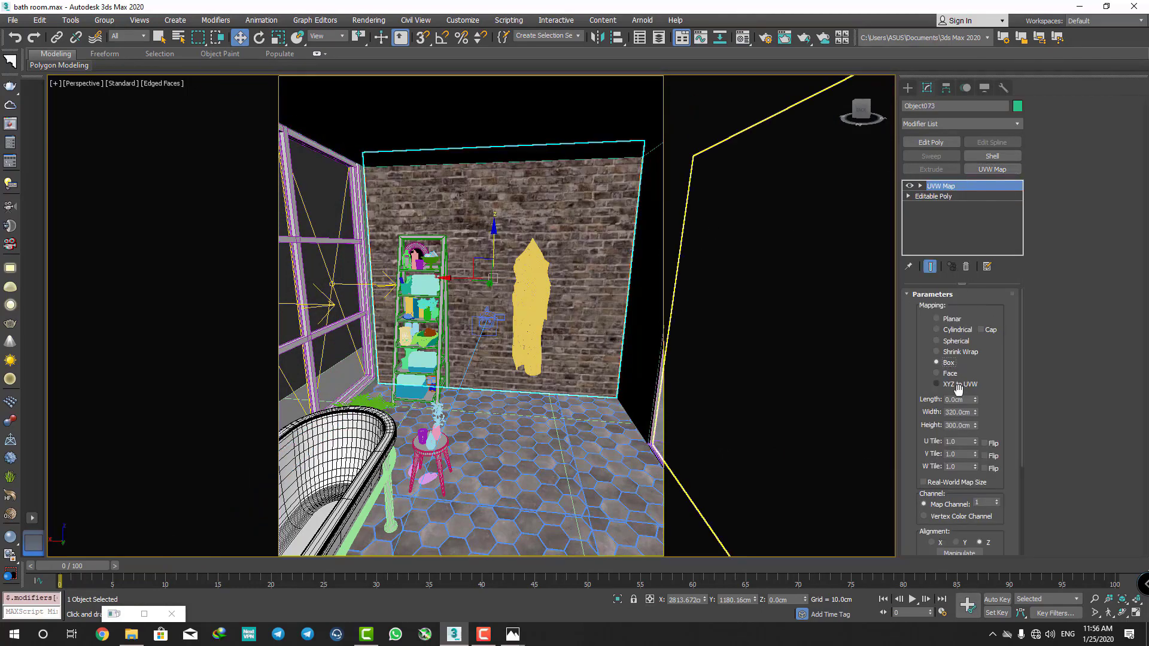
{"action": "scroll", "coordinate": [550, 222], "scroll_direction": "up", "scroll_amount": 5}
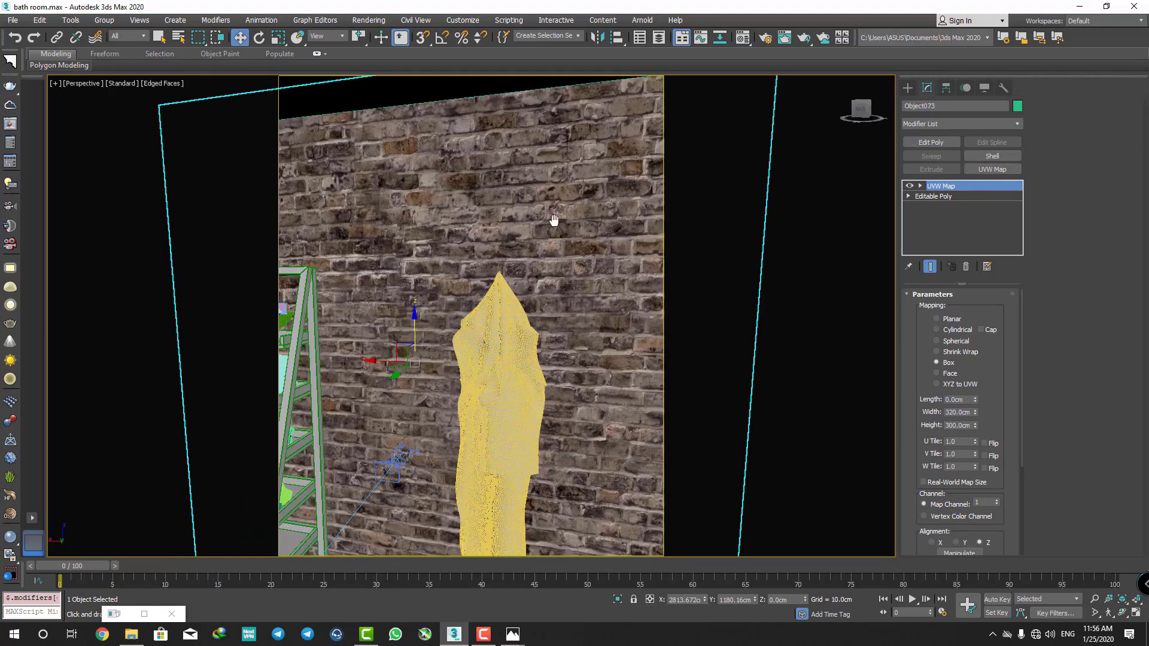
{"action": "key", "text": "c"}
{"action": "key", "text": "ctrl+i"}
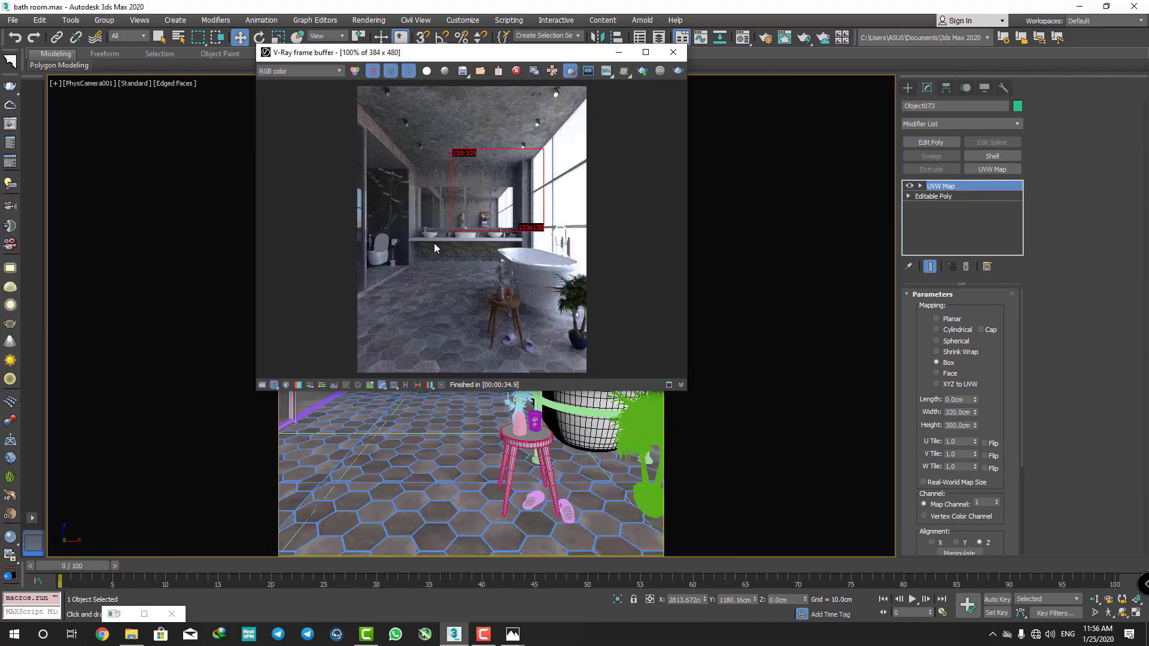
- Start a V-Ray render of the camera view to check the brick wall
{"action": "left_click", "coordinate": [640, 71]}
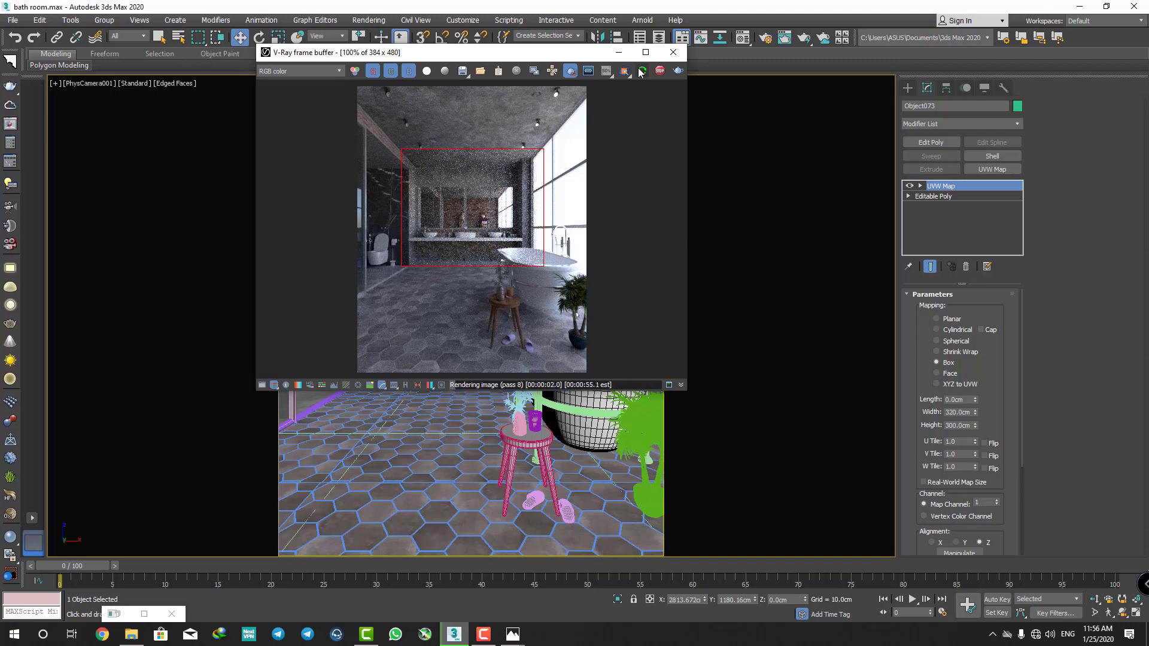
{"action": "scroll", "coordinate": [461, 197], "scroll_direction": "up", "scroll_amount": 1}
{"action": "scroll", "coordinate": [479, 213], "scroll_direction": "up", "scroll_amount": 1}
{"action": "scroll", "coordinate": [478, 214], "scroll_direction": "down", "scroll_amount": 1}
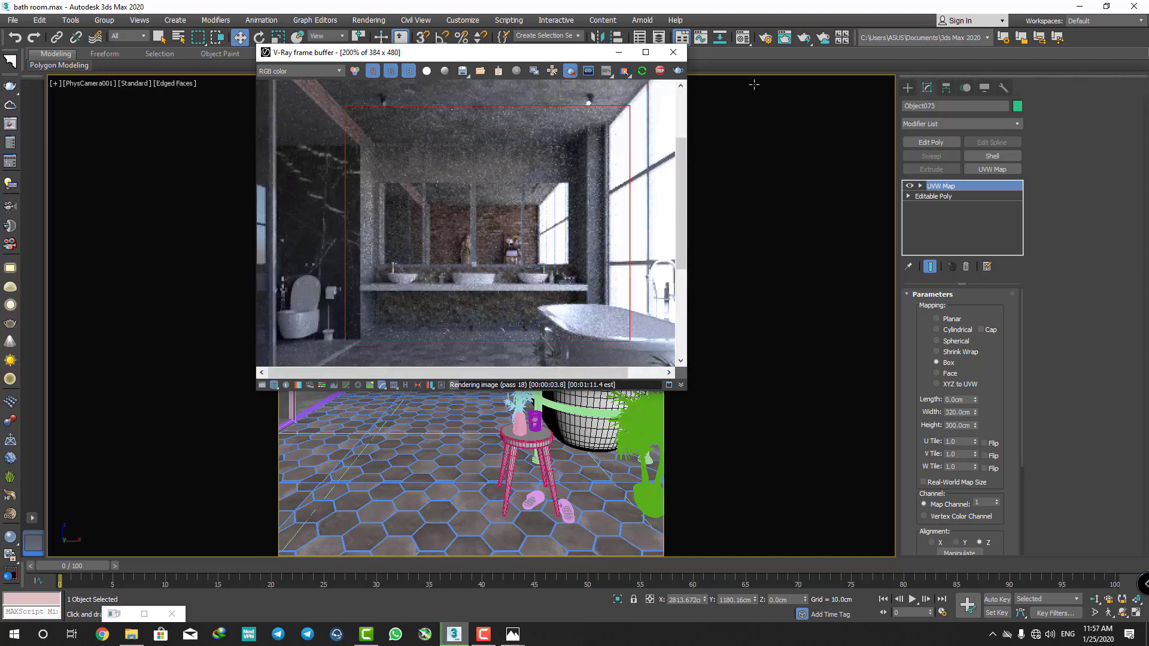
{"action": "left_click", "coordinate": [745, 39]}
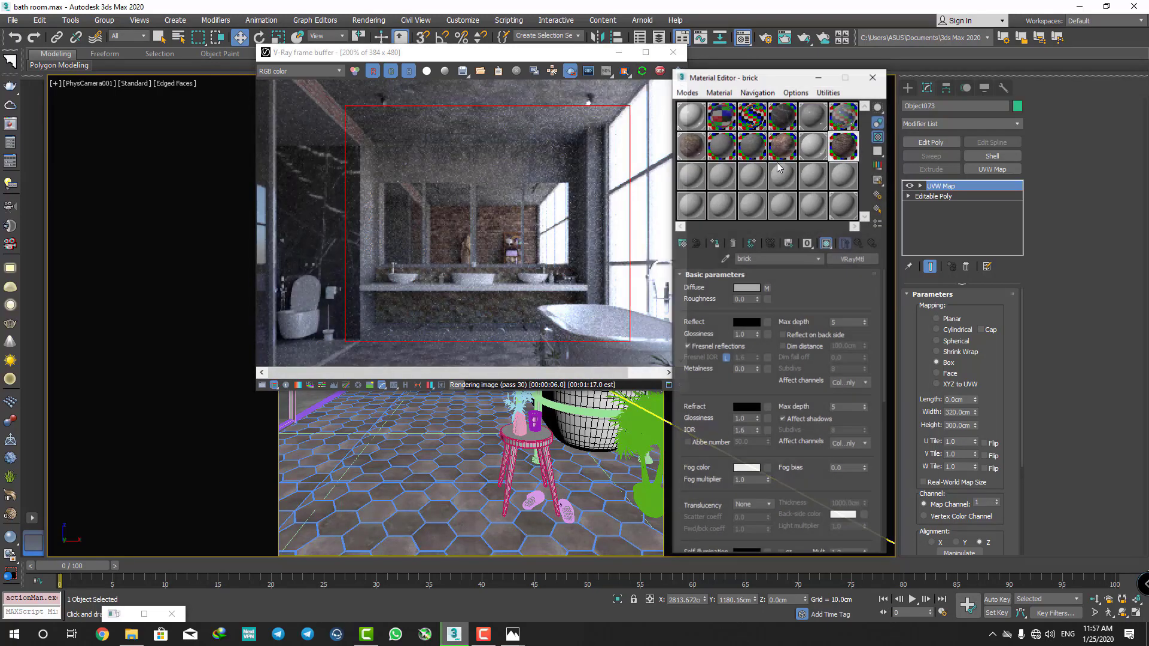
- Raise the brick diffuse bitmap's output colour-map curve endpoint to about 2.5
{"action": "left_click", "coordinate": [767, 288]}
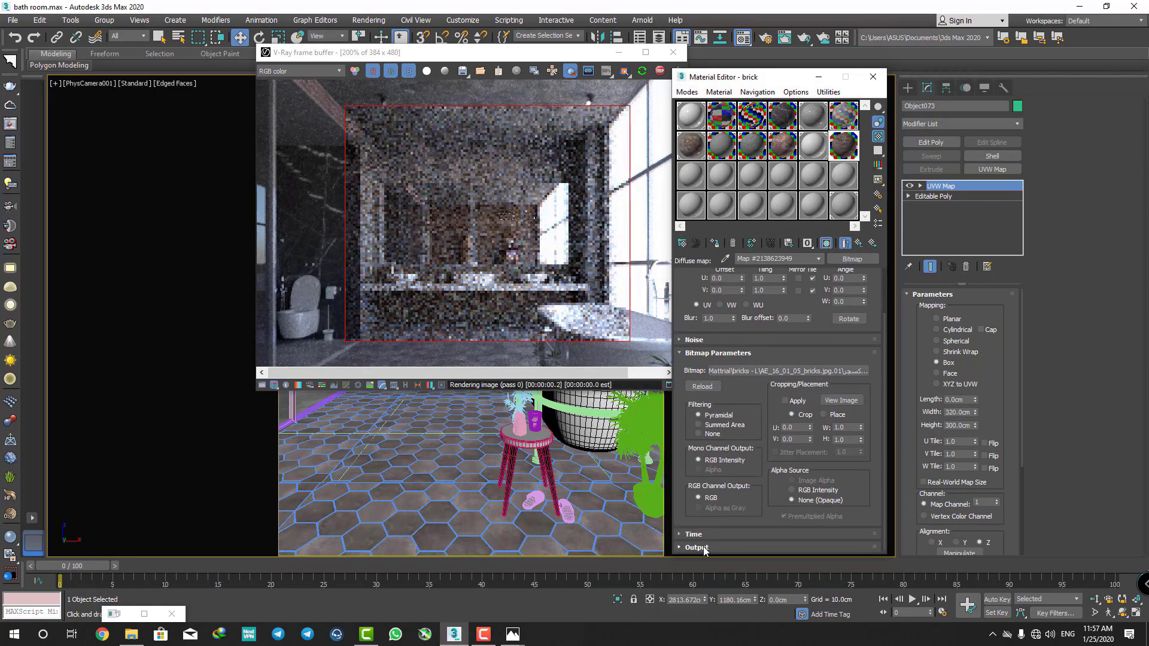
{"action": "left_click", "coordinate": [697, 547]}
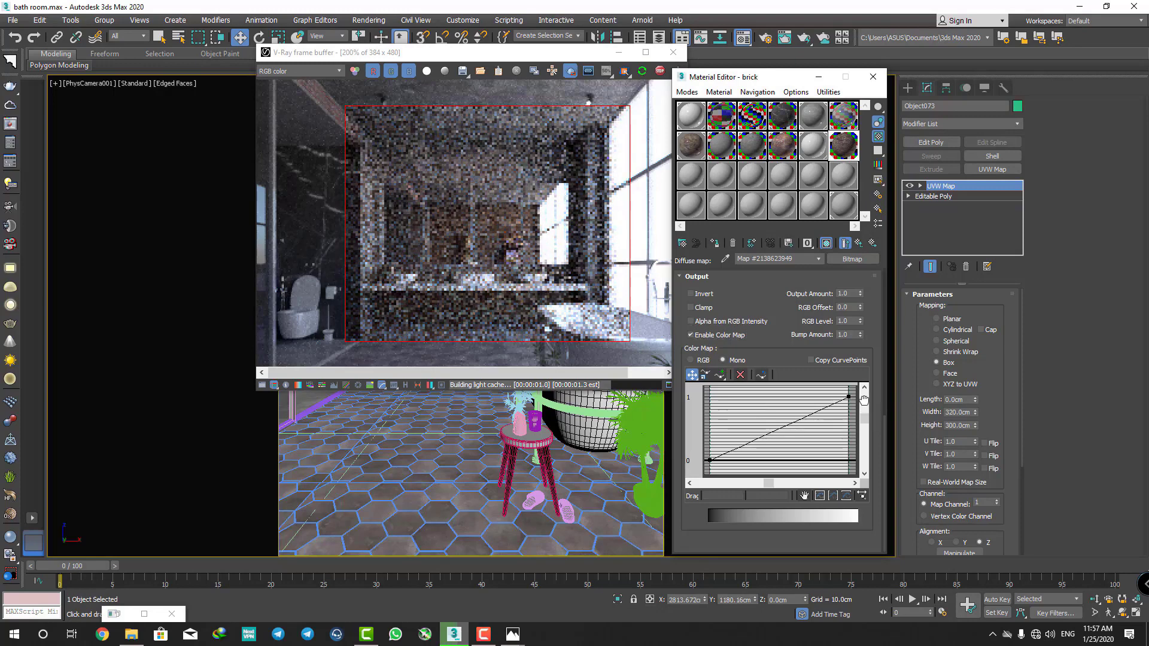
{"action": "left_click_drag", "start_coordinate": [865, 418], "coordinate": [861, 401]}
{"action": "left_click_drag", "start_coordinate": [849, 443], "coordinate": [852, 374]}
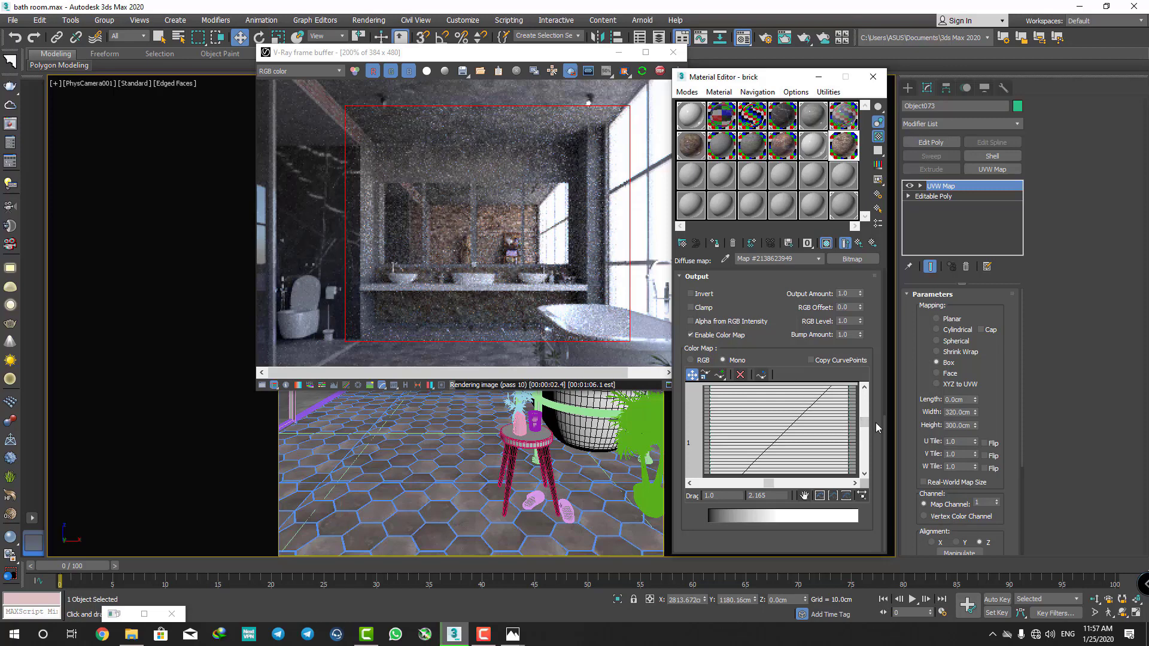
{"action": "mouse_move", "coordinate": [864, 423]}
{"action": "left_mouse_down"}
{"action": "mouse_move", "coordinate": [864, 407]}
{"action": "mouse_move", "coordinate": [847, 413]}
{"action": "left_mouse_up"}
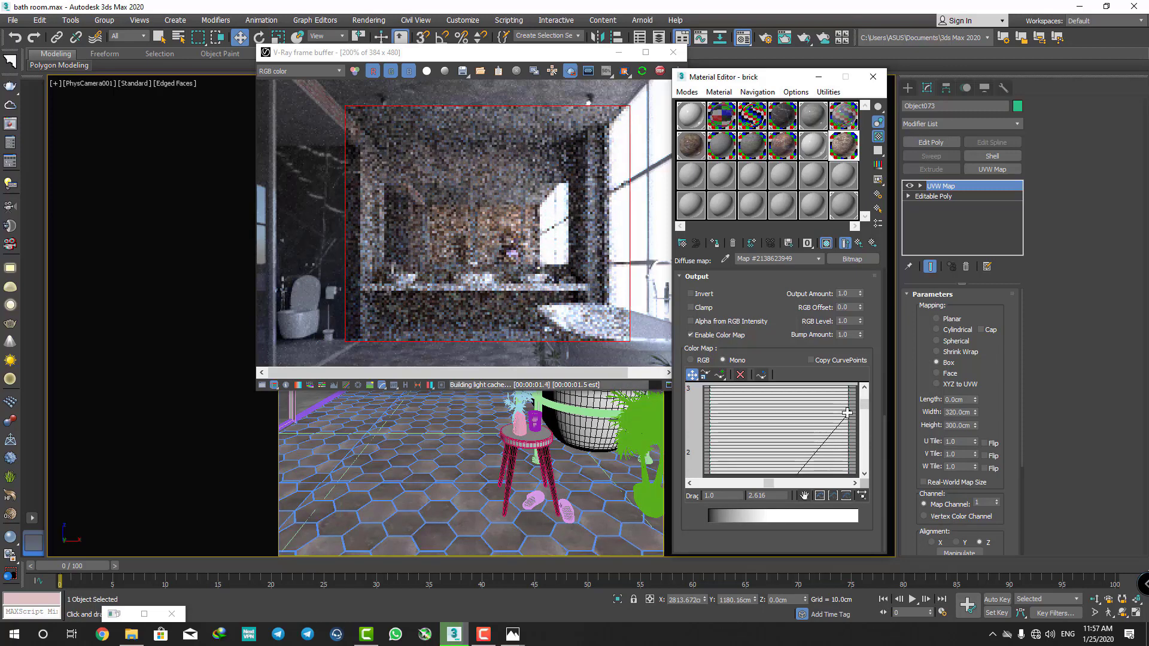
{"action": "left_click_drag", "start_coordinate": [848, 413], "coordinate": [849, 421]}
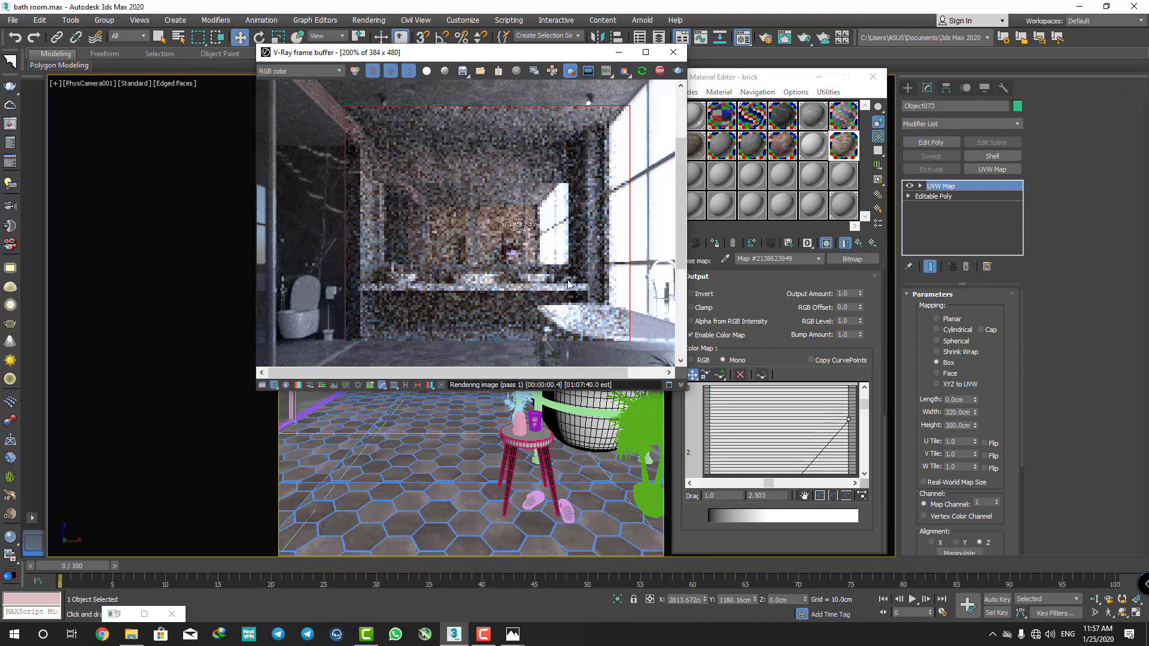
- Review the brighter brick render, then close the material editor and render window
{"action": "scroll", "coordinate": [568, 284], "scroll_direction": "down", "scroll_amount": 1}
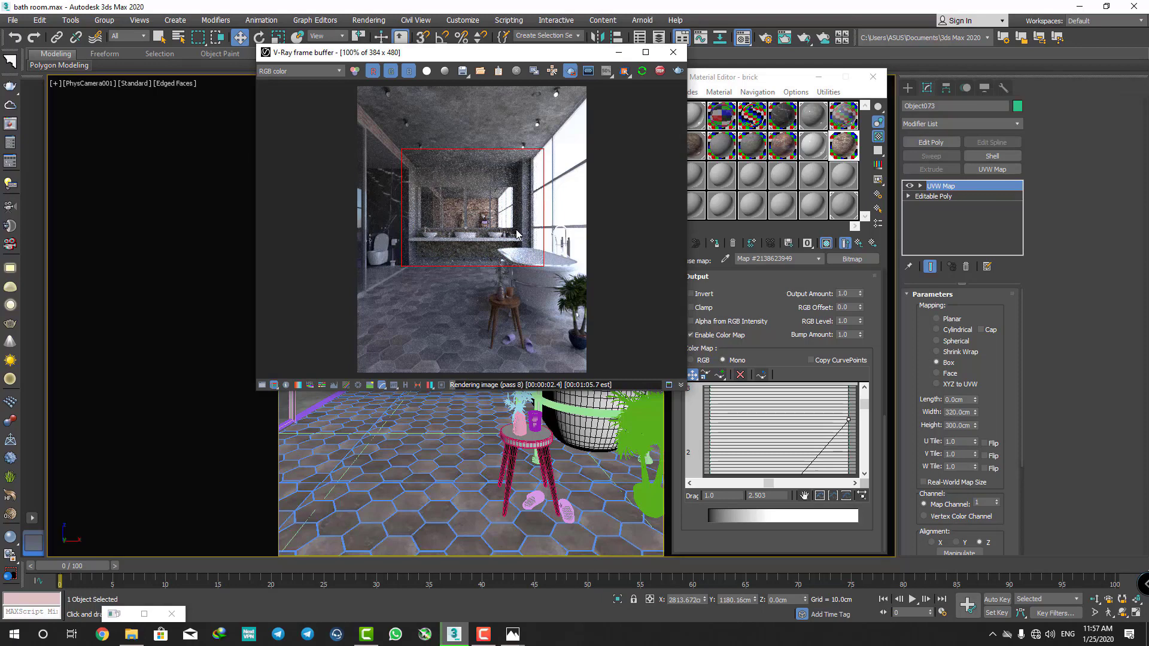
{"action": "scroll", "coordinate": [473, 223], "scroll_direction": "up", "scroll_amount": 1}
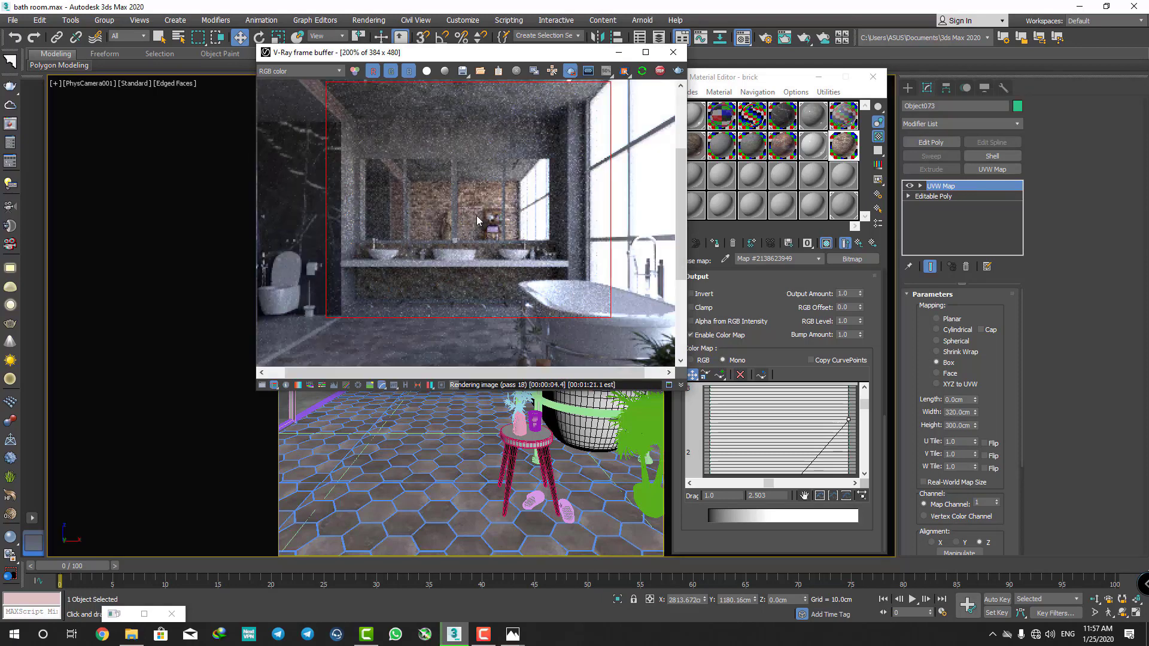
{"action": "scroll", "coordinate": [477, 219], "scroll_direction": "down", "scroll_amount": 1}
{"action": "scroll", "coordinate": [479, 214], "scroll_direction": "up", "scroll_amount": 1}
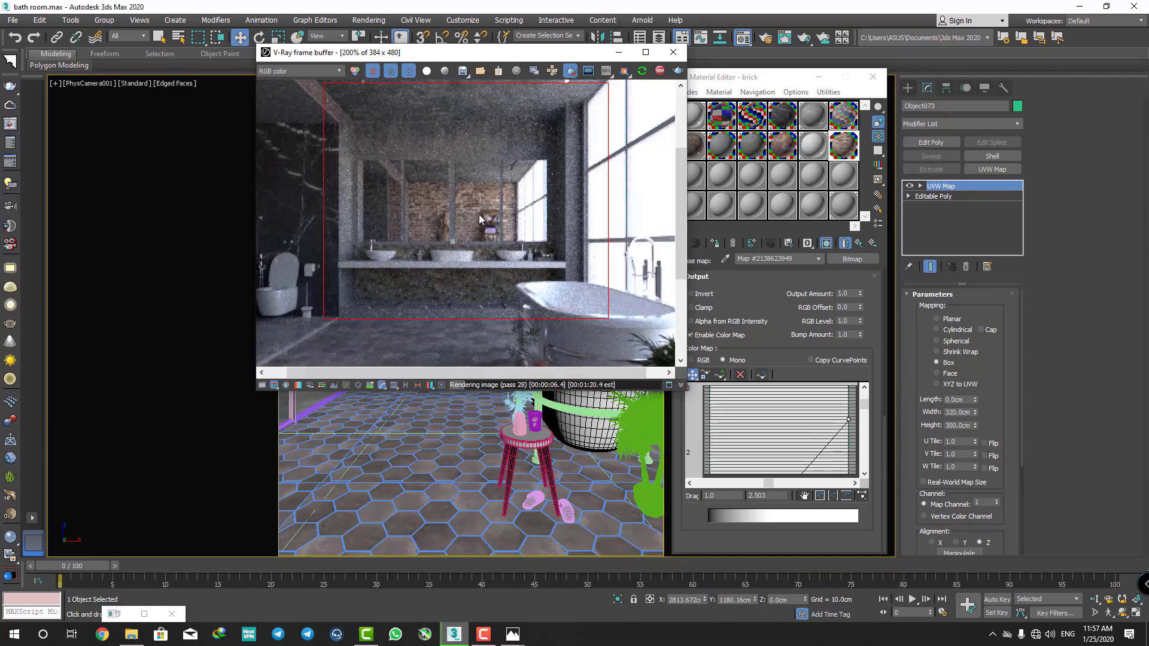
{"action": "scroll", "coordinate": [492, 216], "scroll_direction": "down", "scroll_amount": 1}
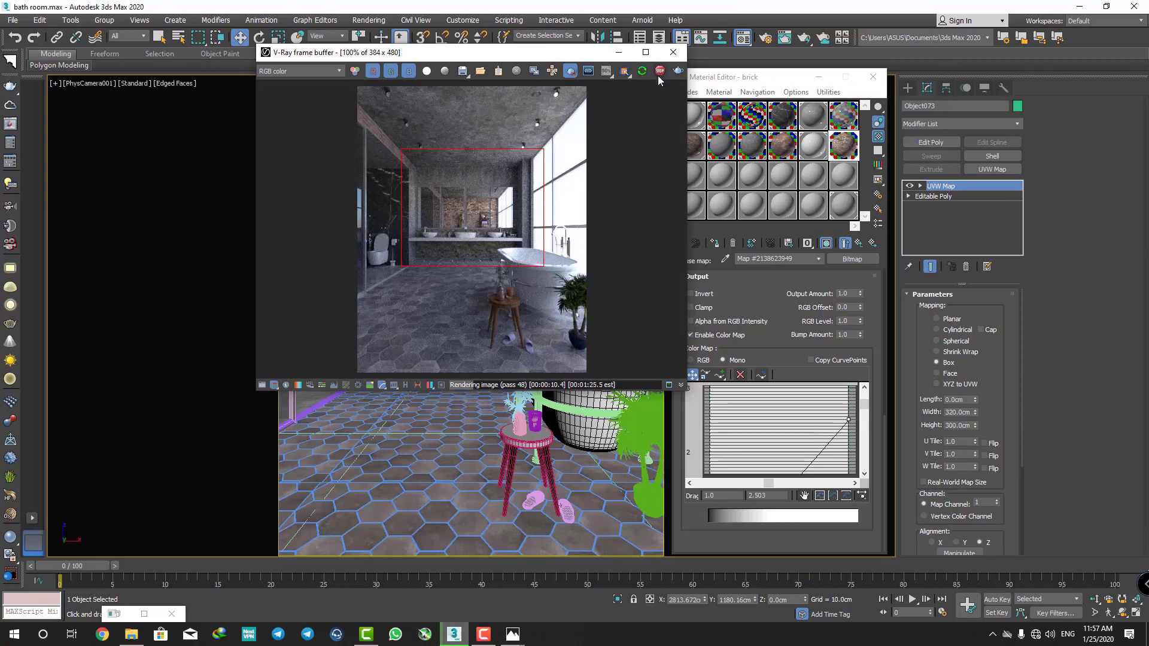
{"action": "scroll", "coordinate": [492, 212], "scroll_direction": "up", "scroll_amount": 1}
{"action": "scroll", "coordinate": [488, 225], "scroll_direction": "down", "scroll_amount": 1}
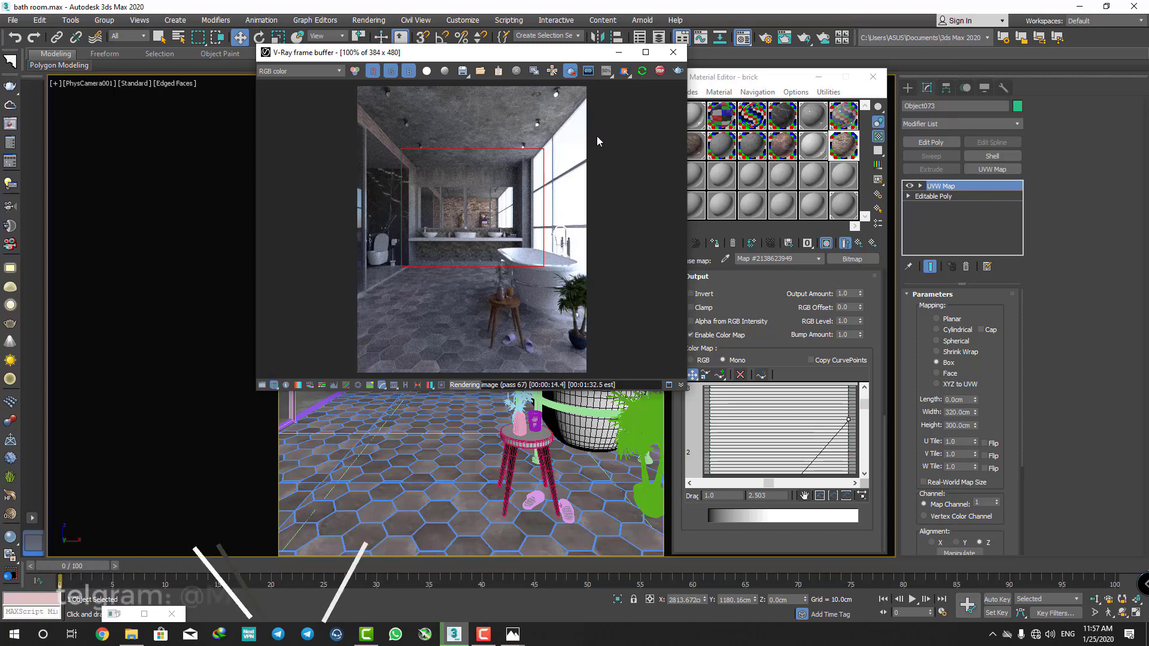
{"action": "scroll", "coordinate": [512, 203], "scroll_direction": "up", "scroll_amount": 1}
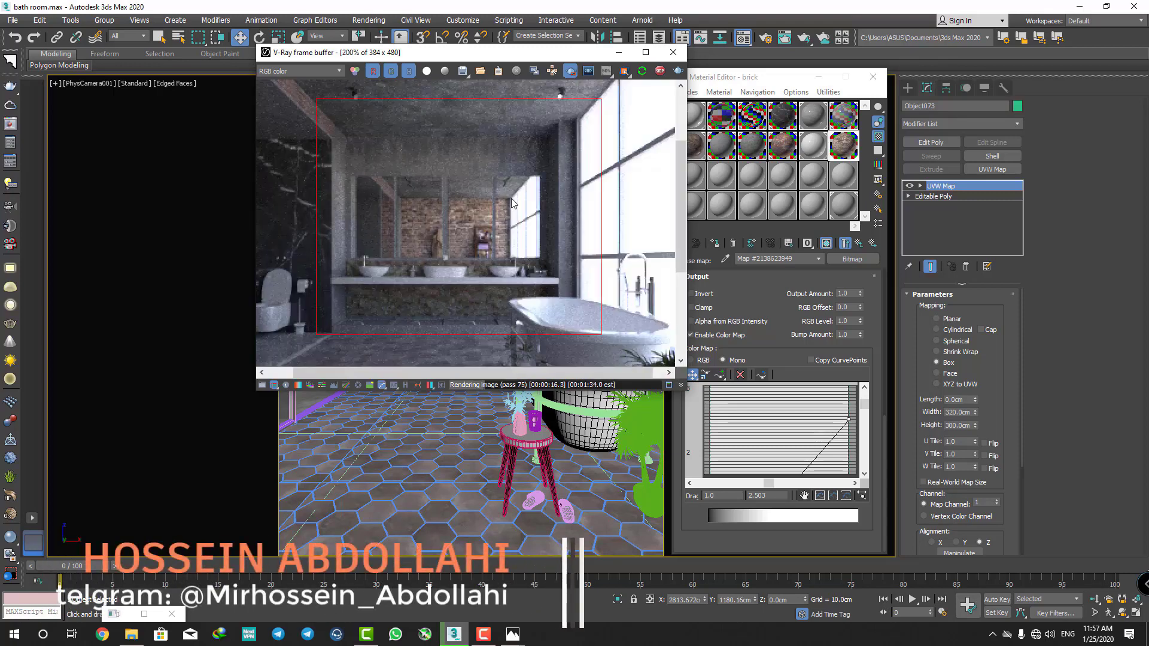
{"action": "scroll", "coordinate": [512, 204], "scroll_direction": "down", "scroll_amount": 1}
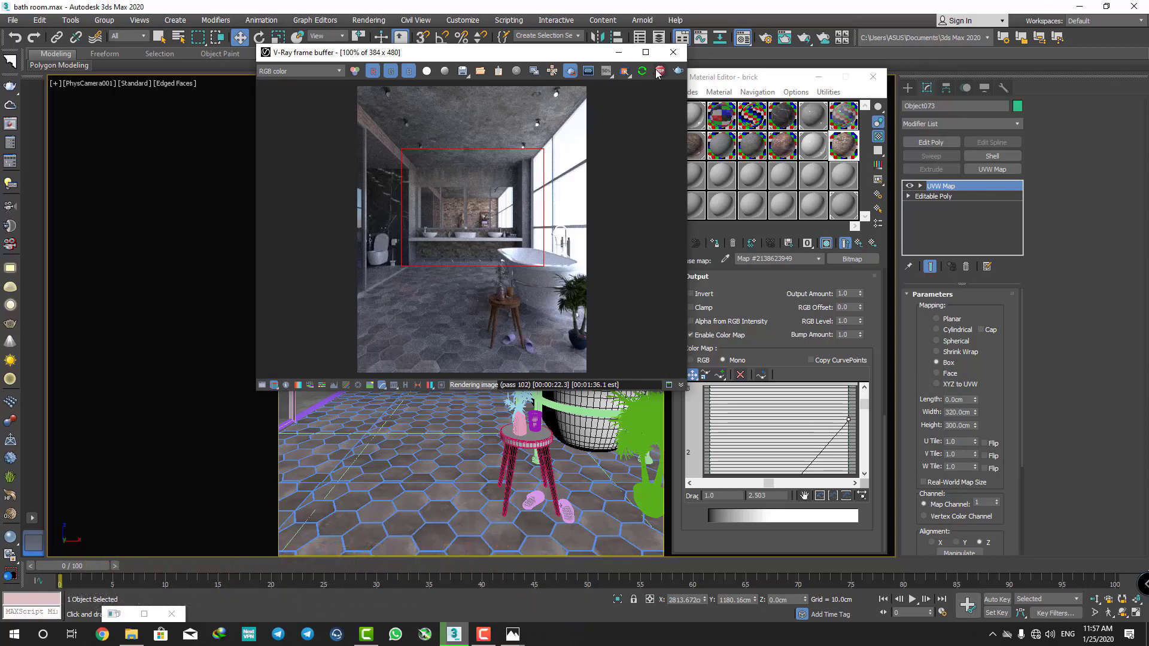
{"action": "left_click", "coordinate": [874, 77]}
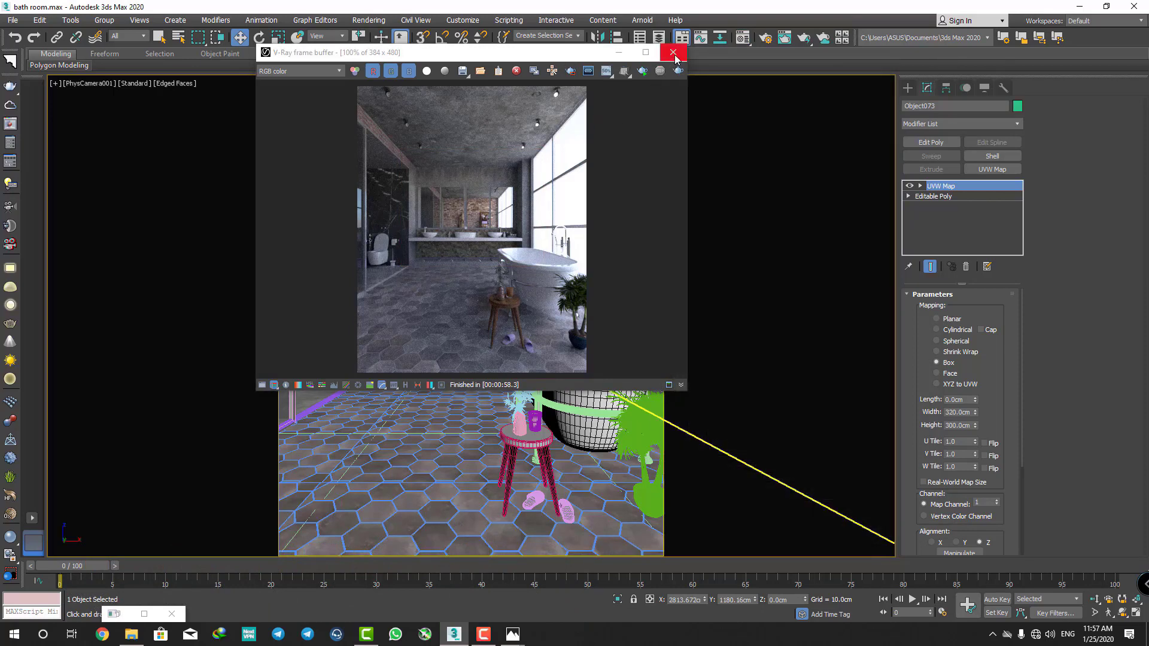
{"action": "left_click", "coordinate": [673, 53]}
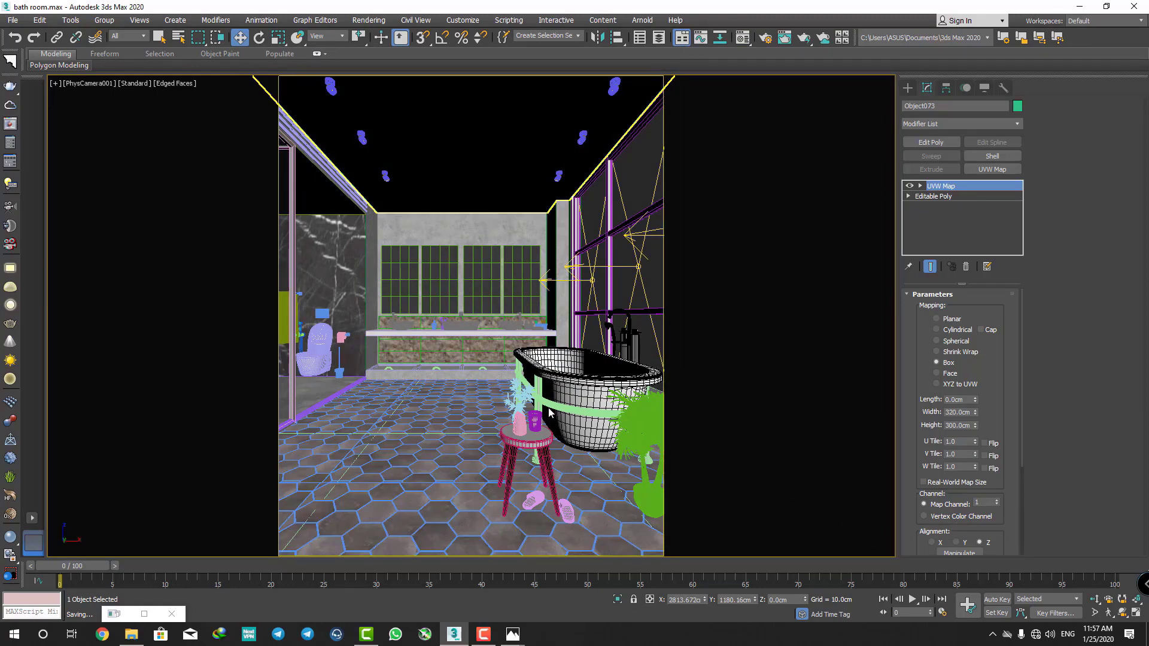
- Draw a thin VRayLight plane, about 290 × 4.6 cm, along the vanity base box
{"action": "left_click", "coordinate": [458, 370]}
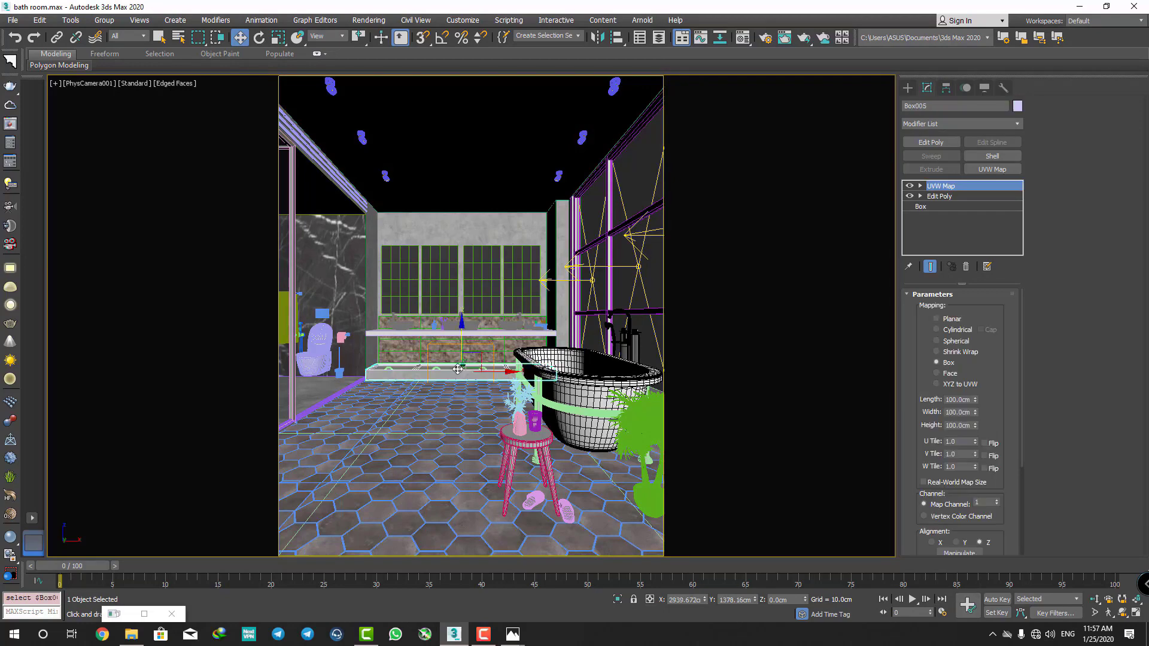
{"action": "key", "text": "p"}
{"action": "key", "text": "z"}
{"action": "middle_click_drag", "start_coordinate": [458, 369], "coordinate": [635, 377], "text": "alt"}
{"action": "left_click", "coordinate": [908, 87]}
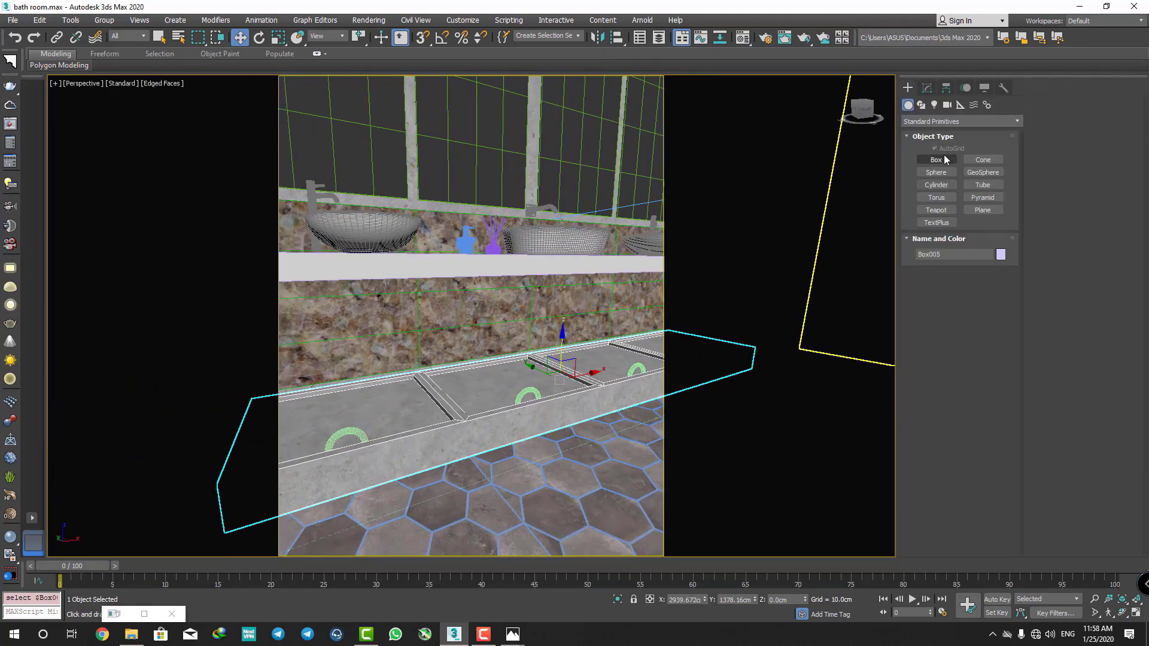
{"action": "left_click", "coordinate": [935, 104]}
{"action": "left_click", "coordinate": [936, 155]}
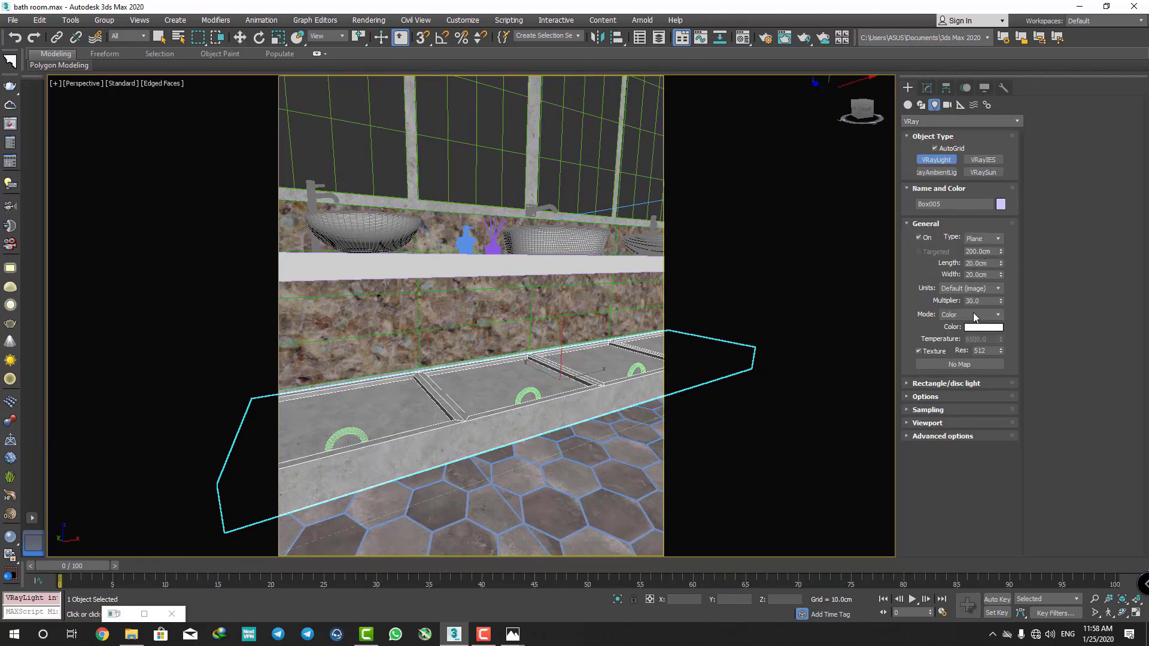
{"action": "middle_click_drag", "start_coordinate": [539, 344], "coordinate": [620, 323], "text": "alt"}
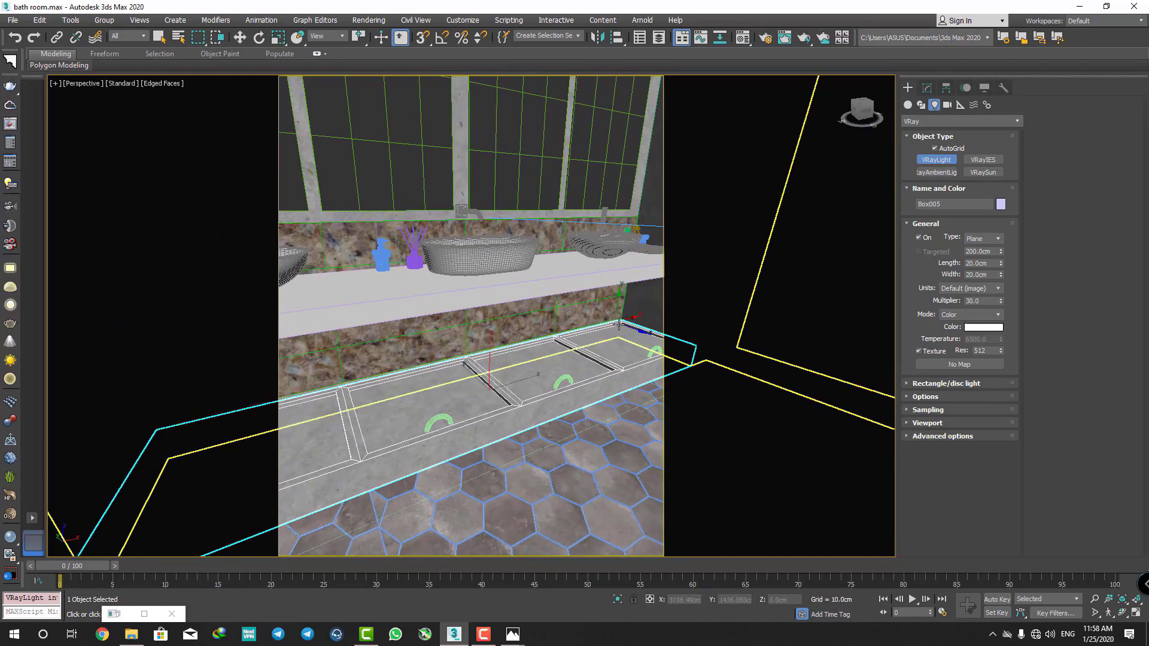
{"action": "left_click_drag", "start_coordinate": [620, 324], "coordinate": [305, 421]}
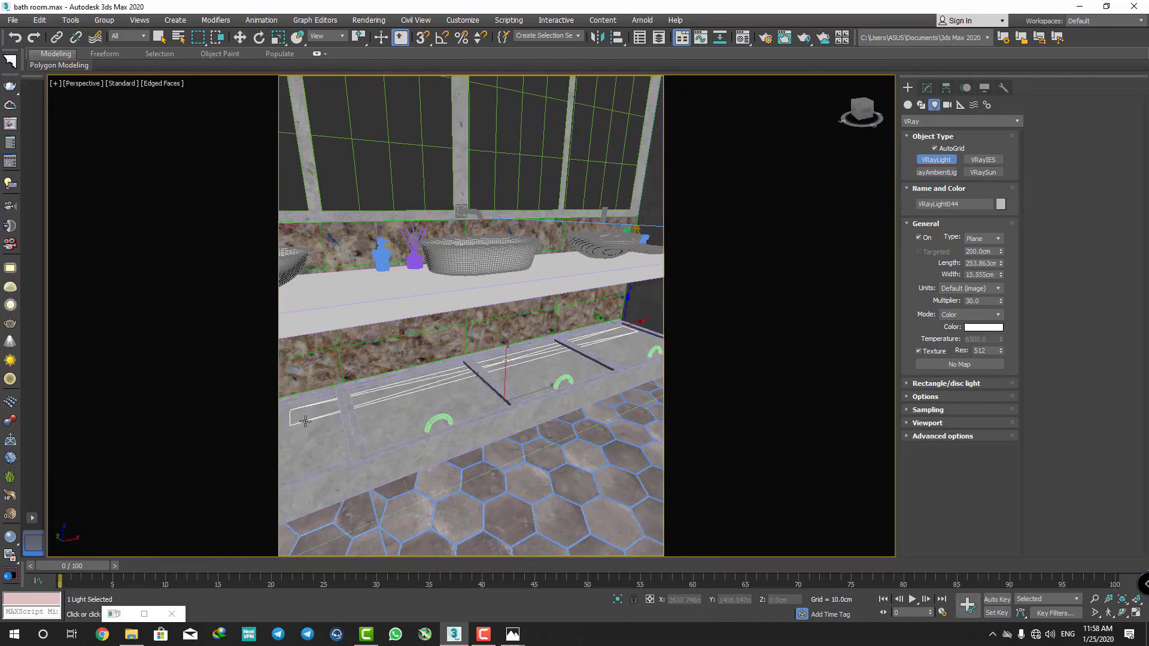
{"action": "middle_click_drag", "start_coordinate": [305, 421], "coordinate": [463, 368], "text": "alt"}
- Rotate the light plane upright against the wall and nudge it slightly along Y
{"action": "key", "text": "e"}
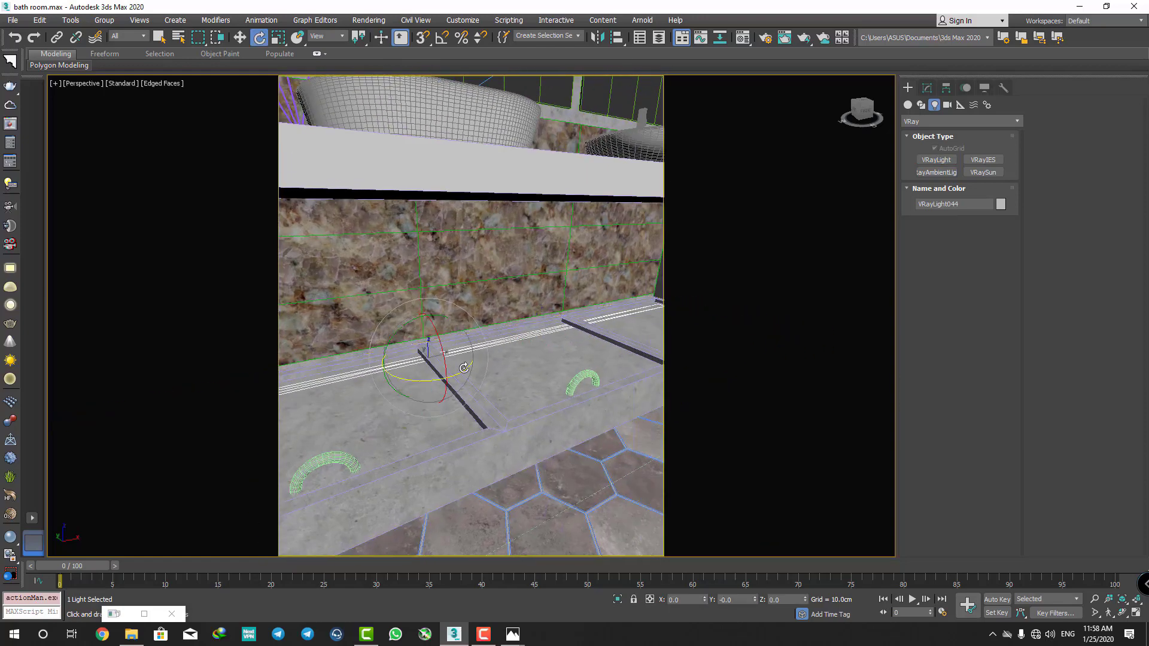
{"action": "mouse_move", "coordinate": [440, 358]}
{"action": "left_mouse_down"}
{"action": "mouse_move", "coordinate": [433, 223]}
{"action": "mouse_move", "coordinate": [423, 234]}
{"action": "left_mouse_up"}
{"action": "key", "text": "w"}
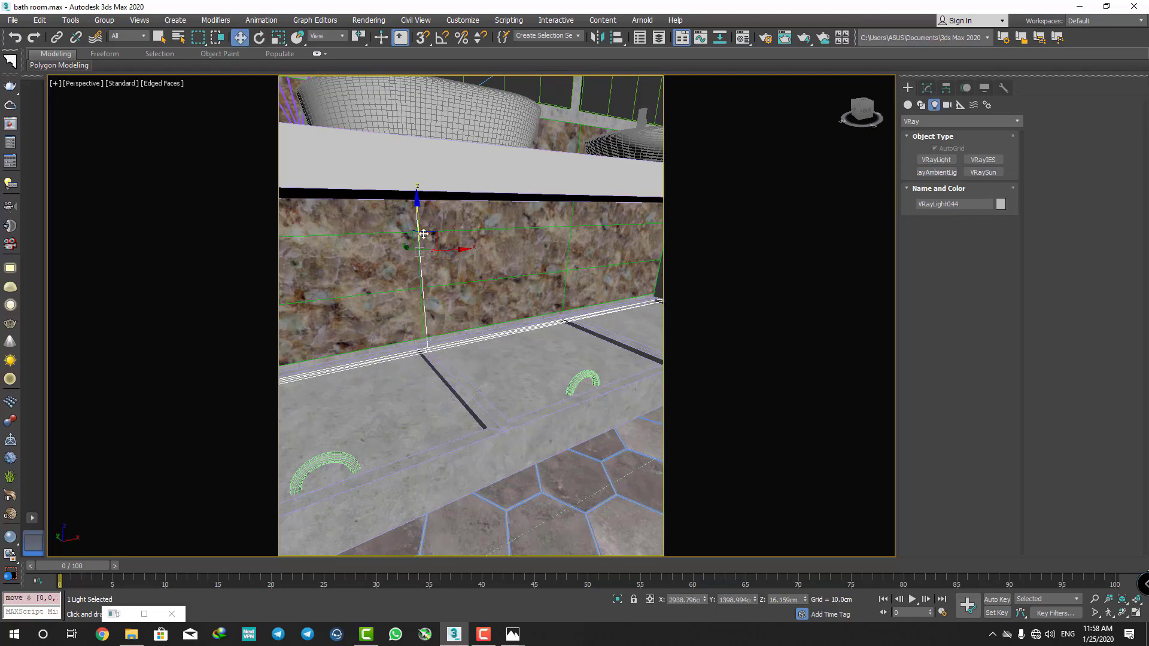
{"action": "middle_click_drag", "start_coordinate": [424, 233], "coordinate": [393, 252], "text": "alt"}
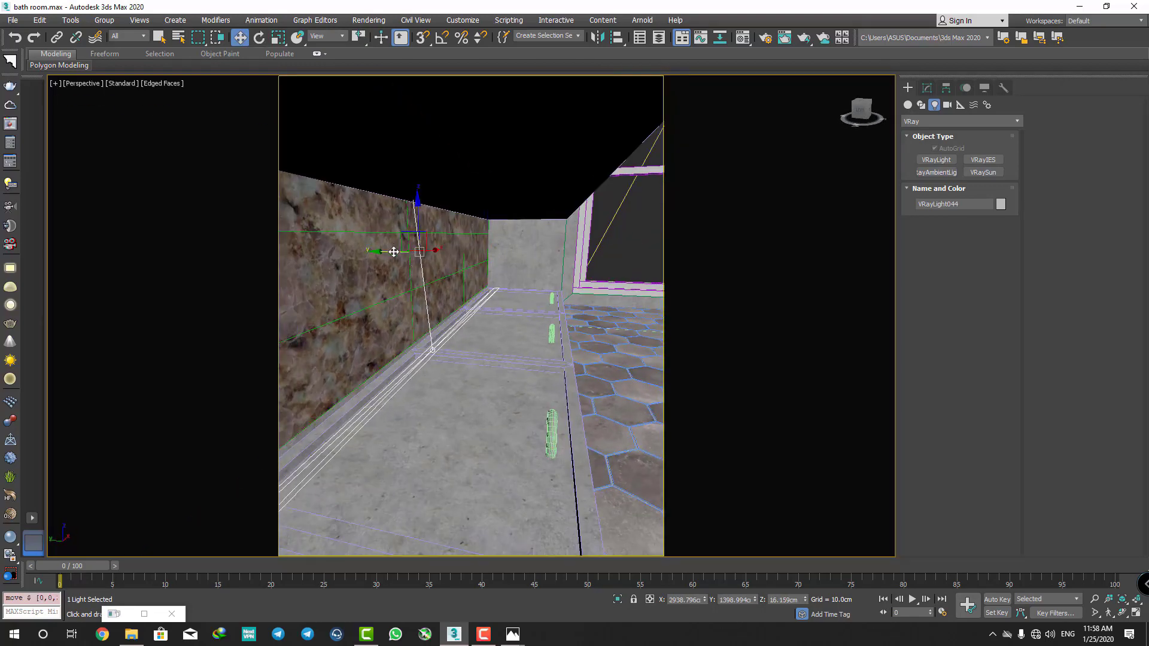
{"action": "left_click_drag", "start_coordinate": [393, 252], "coordinate": [385, 248]}
- Make the plane light invisible and colour it by a 3500 K temperature
{"action": "left_click", "coordinate": [927, 88]}
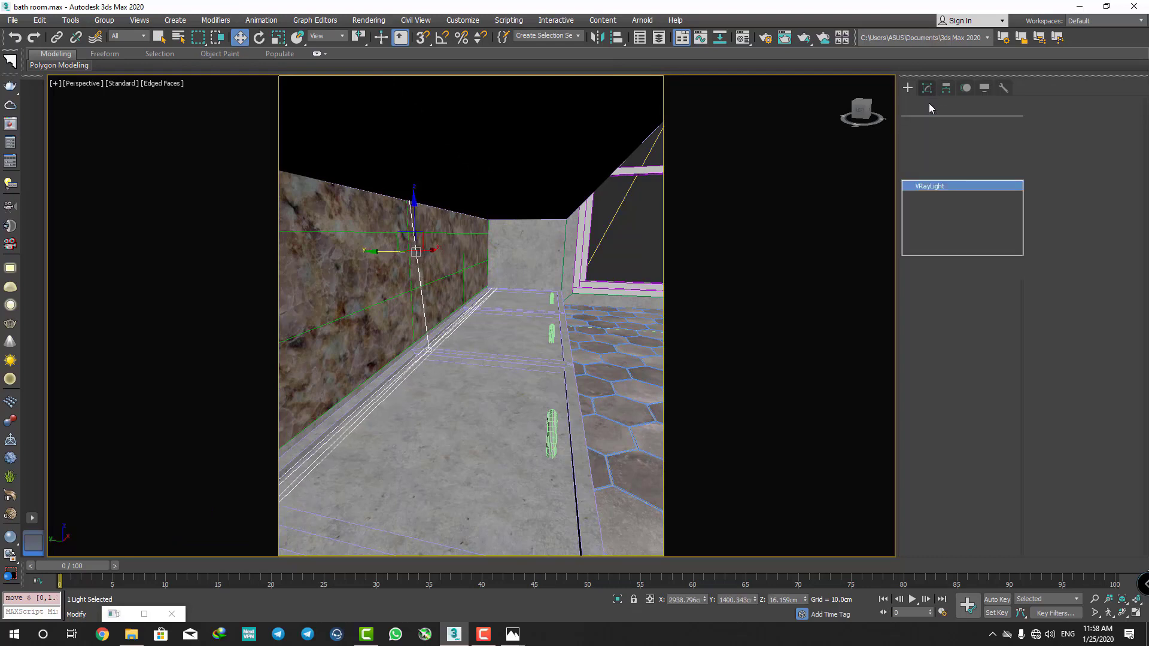
{"action": "left_click", "coordinate": [1041, 155]}
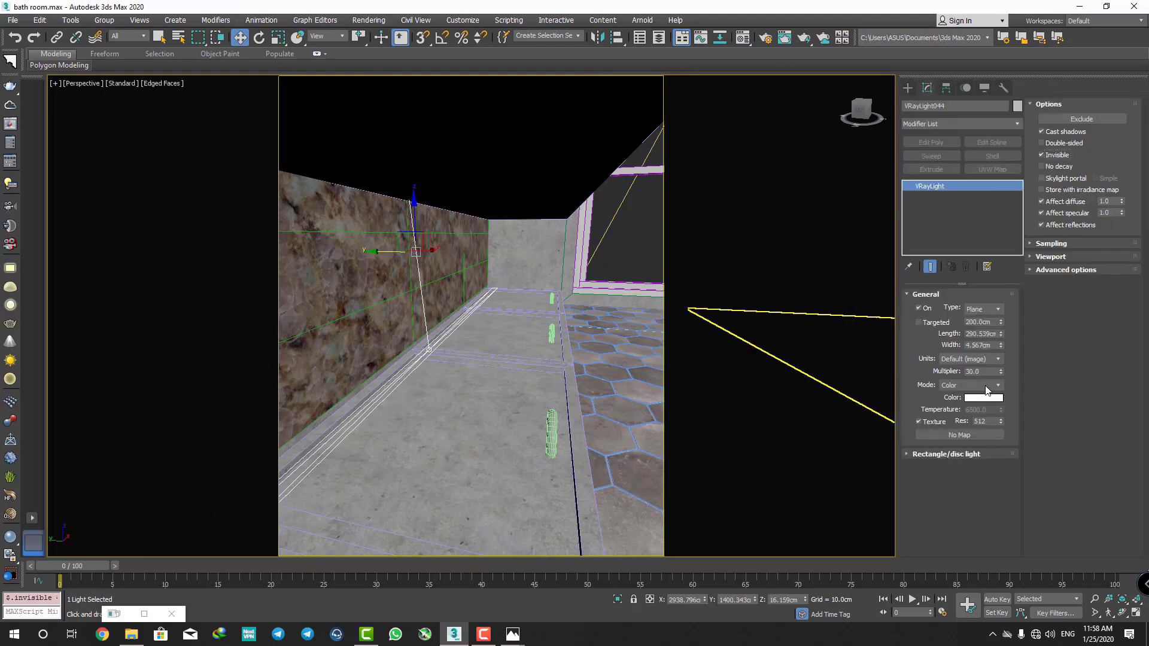
{"action": "left_click", "coordinate": [986, 386]}
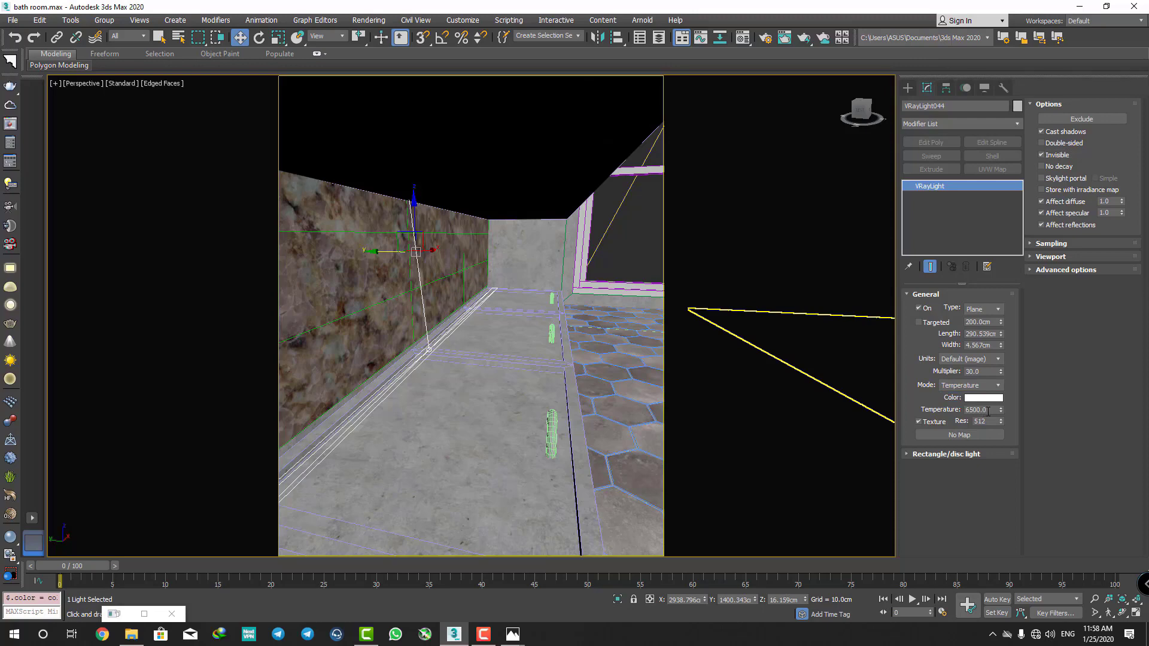
{"action": "left_click_drag", "start_coordinate": [988, 411], "coordinate": [949, 413]}
{"action": "type", "text": "3"}
{"action": "key", "text": "Return"}
- Set the light's directional value to 0.3 and return to the camera view
{"action": "mouse_move", "coordinate": [568, 257]}
{"action": "middle_mouse_down", "text": "alt"}
{"action": "mouse_move", "coordinate": [490, 256]}
{"action": "mouse_move", "coordinate": [538, 263]}
{"action": "middle_mouse_up", "text": "alt"}
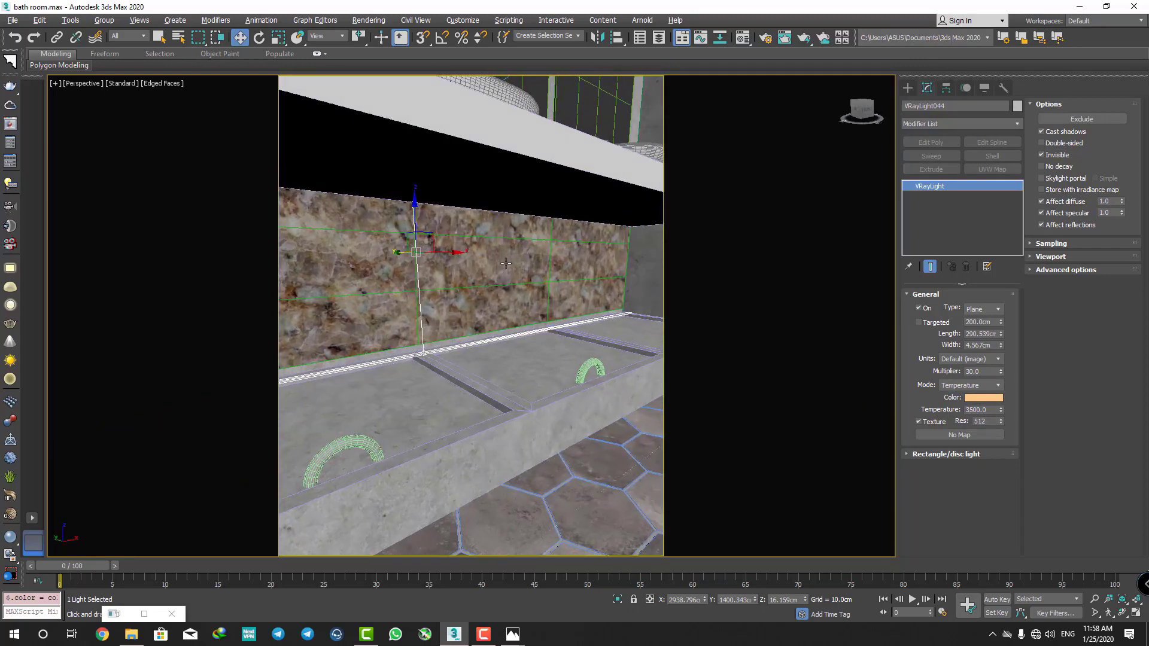
{"action": "left_click", "coordinate": [935, 456]}
{"action": "left_click", "coordinate": [982, 466]}
{"action": "type", "text": "0.5"}
{"action": "key", "text": "Return"}
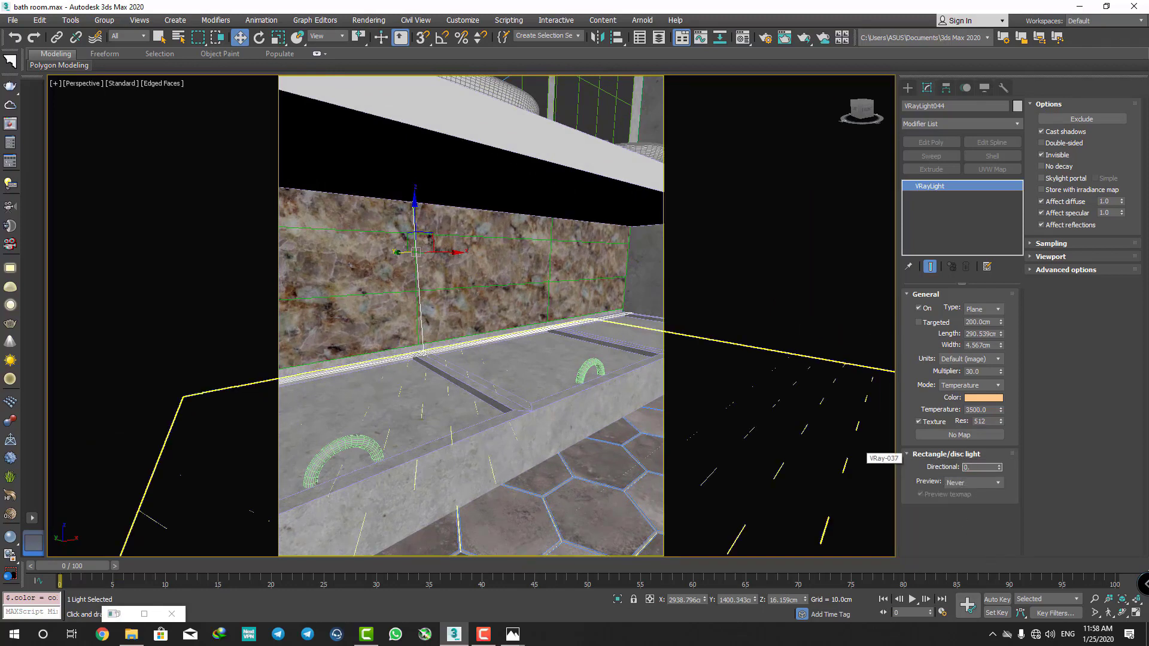
{"action": "type", "text": "3"}
{"action": "key", "text": "Return"}
{"action": "key", "text": "c"}
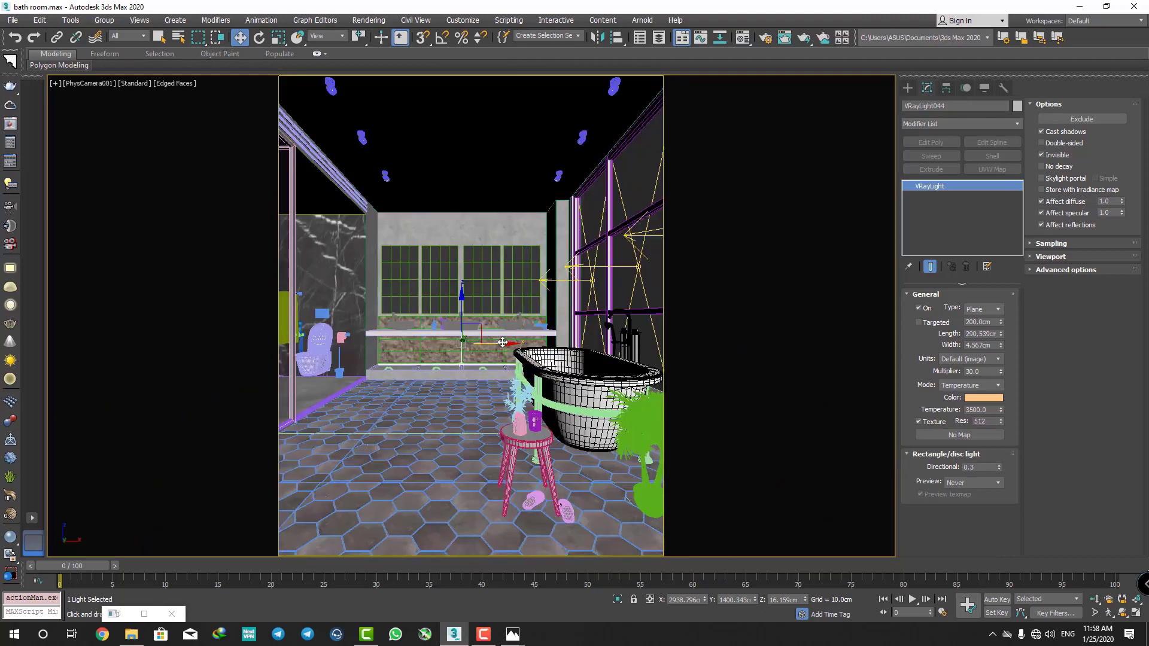
{"action": "key", "text": "ctrl+i"}
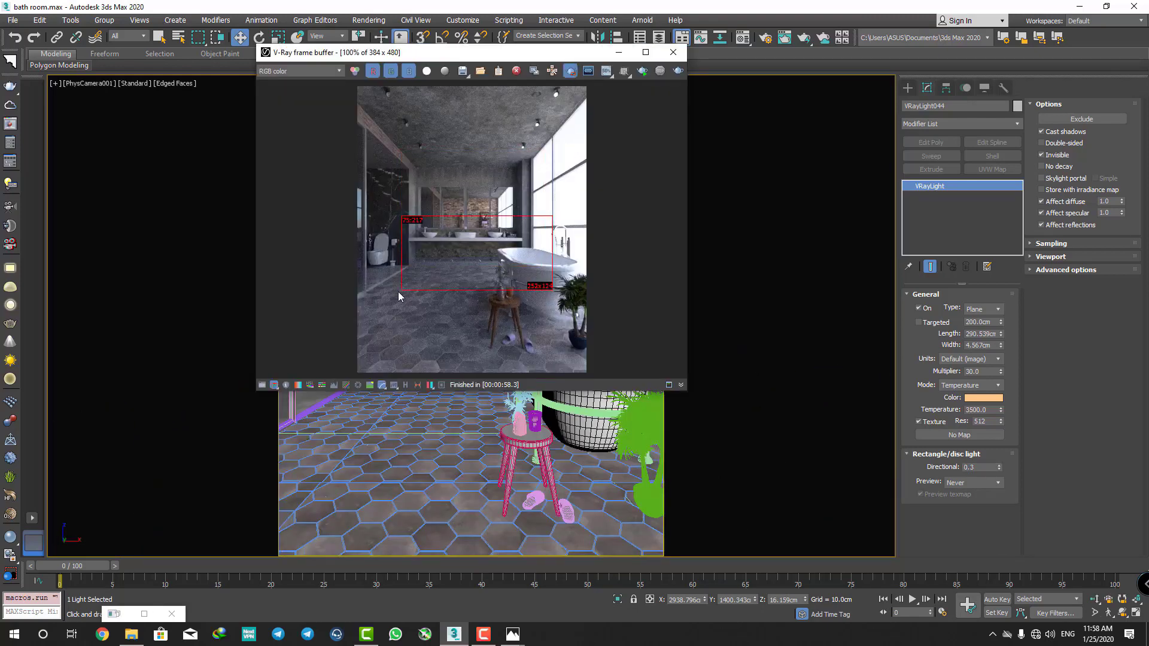
- Widen the render region slightly left and stop the progressive render once clean
{"action": "left_click_drag", "start_coordinate": [399, 295], "coordinate": [390, 296]}
{"action": "left_click", "coordinate": [644, 72]}
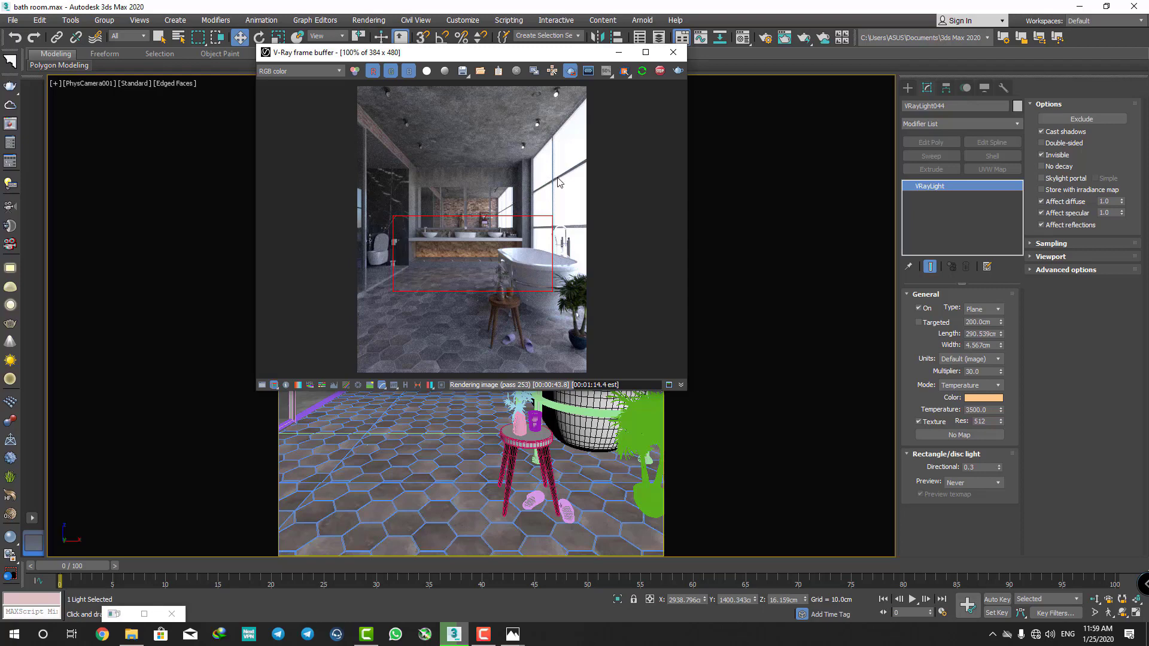
{"action": "left_click", "coordinate": [660, 70]}
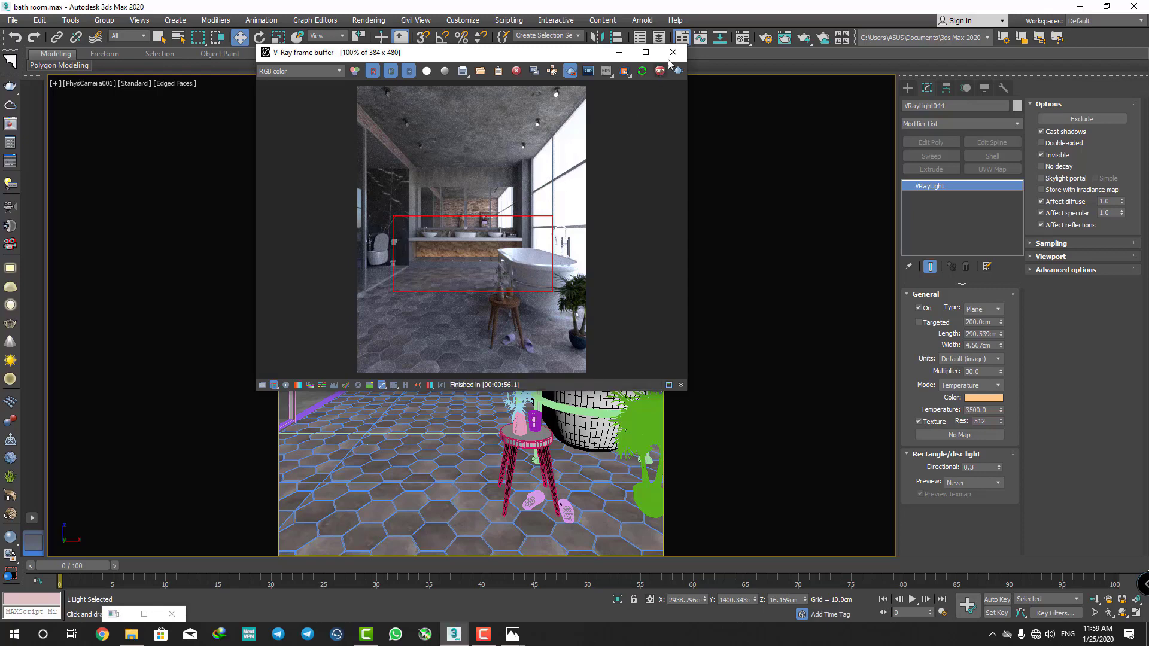
- Copy the vanity strip light about 63 cm higher above the counter
{"action": "left_click", "coordinate": [673, 52]}
{"action": "key", "text": "p"}
{"action": "key", "text": "z"}
{"action": "scroll", "coordinate": [465, 373], "scroll_direction": "up", "scroll_amount": 3}
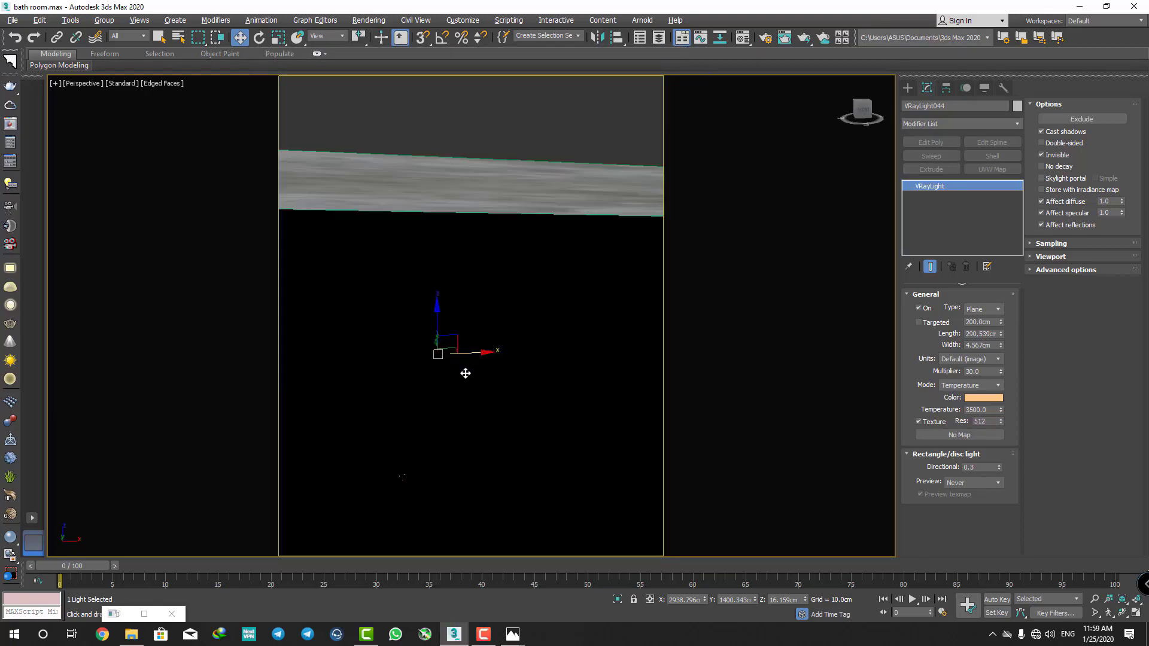
{"action": "scroll", "coordinate": [466, 372], "scroll_direction": "down", "scroll_amount": 2}
{"action": "scroll", "coordinate": [466, 359], "scroll_direction": "down", "scroll_amount": 3}
{"action": "scroll", "coordinate": [467, 319], "scroll_direction": "down", "scroll_amount": 1}
{"action": "scroll", "coordinate": [467, 319], "scroll_direction": "down", "scroll_amount": 1}
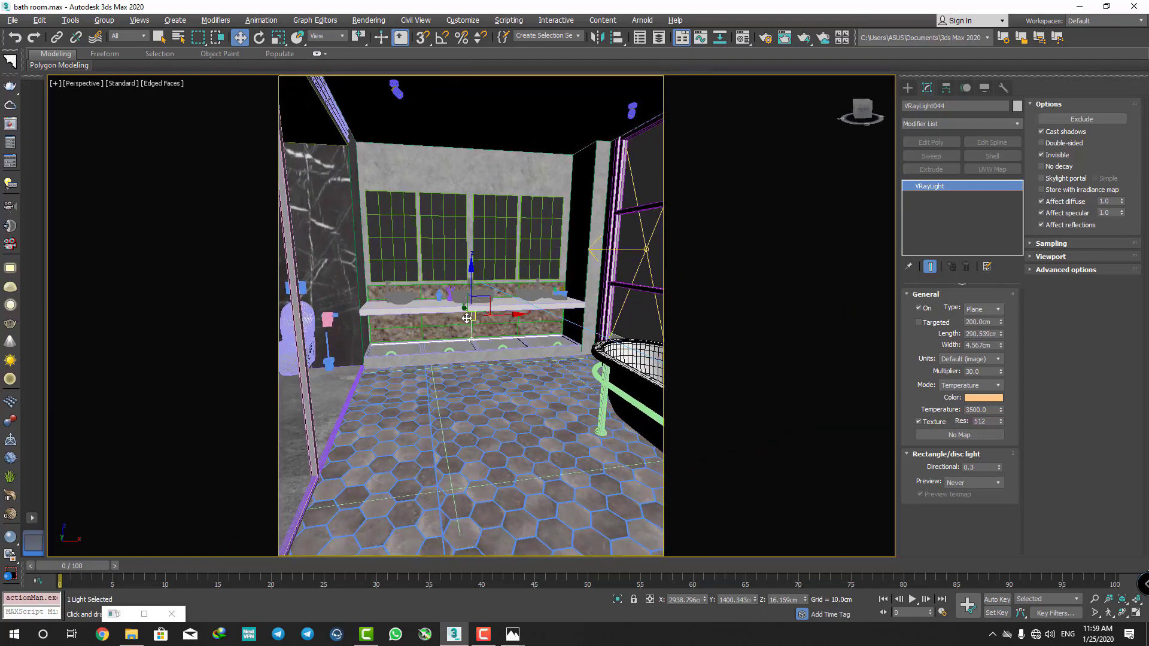
{"action": "scroll", "coordinate": [467, 319], "scroll_direction": "up", "scroll_amount": 2}
{"action": "scroll", "coordinate": [470, 314], "scroll_direction": "up", "scroll_amount": 2}
{"action": "scroll", "coordinate": [476, 309], "scroll_direction": "up", "scroll_amount": 1}
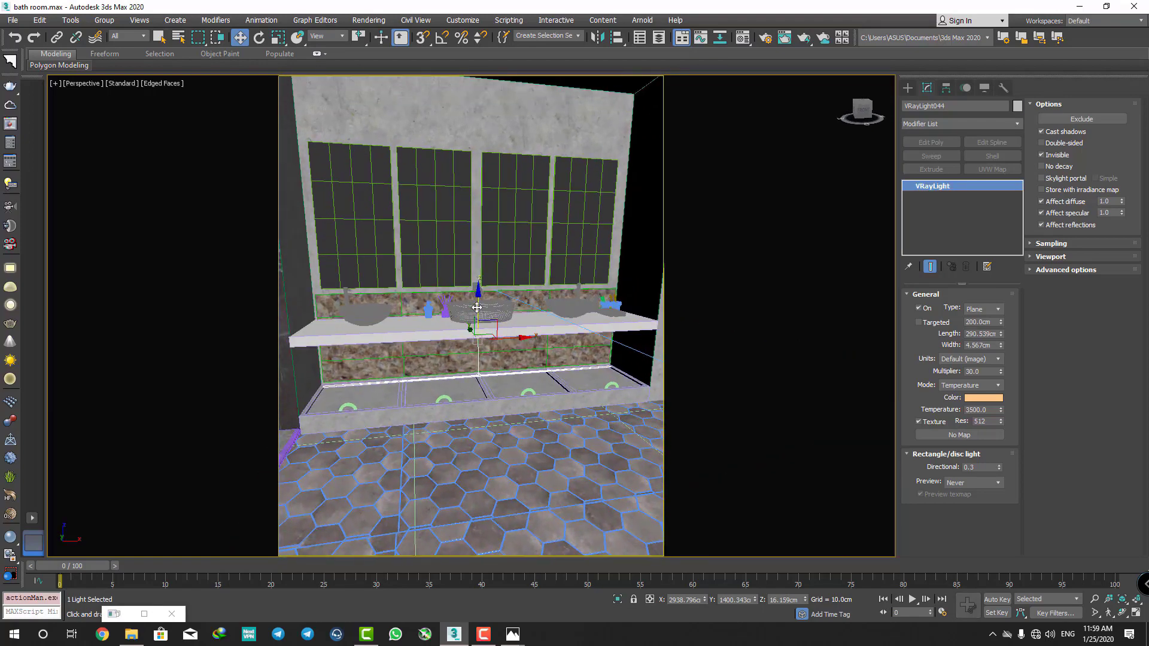
{"action": "left_click_drag", "start_coordinate": [477, 308], "coordinate": [472, 250], "text": "shift"}
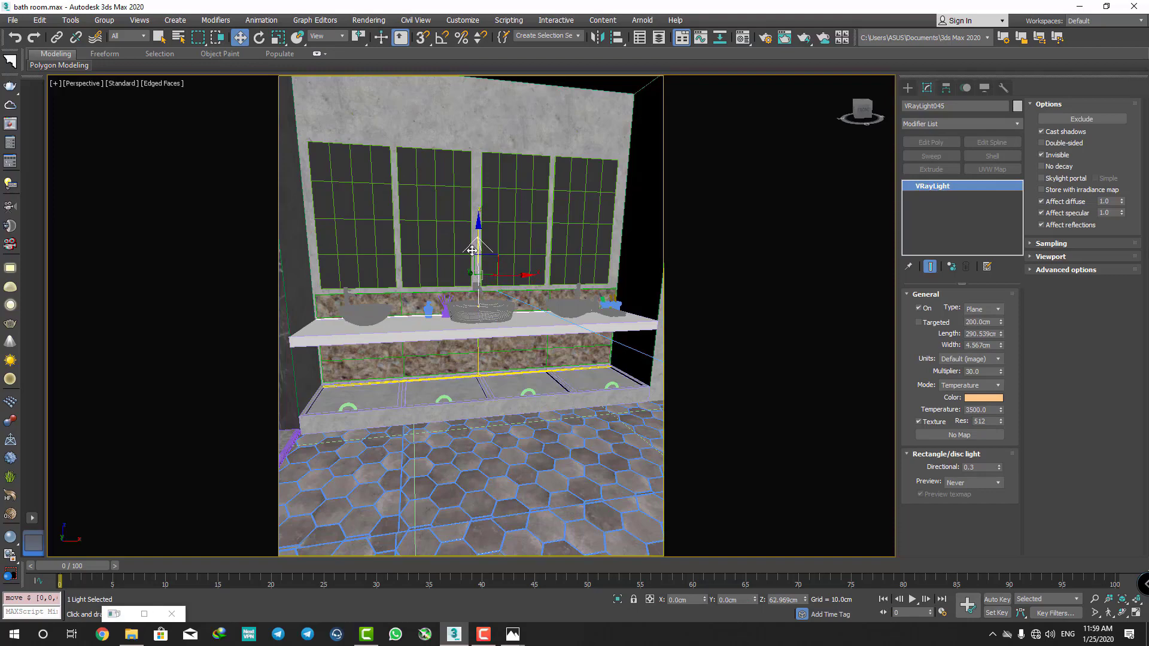
{"action": "left_click", "coordinate": [579, 360]}
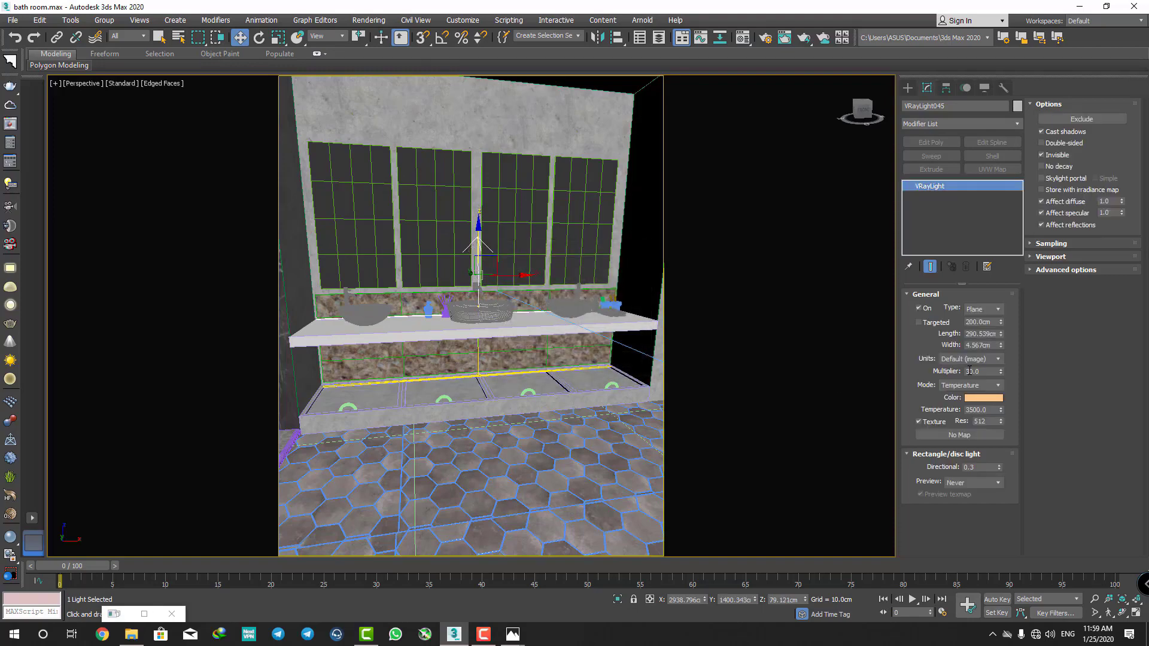
- Set the copied light's multiplier to 10 and return to the camera view
{"action": "double_click", "coordinate": [981, 371]}
{"action": "type", "text": "10"}
{"action": "key", "text": "Return"}
{"action": "key", "text": "c"}
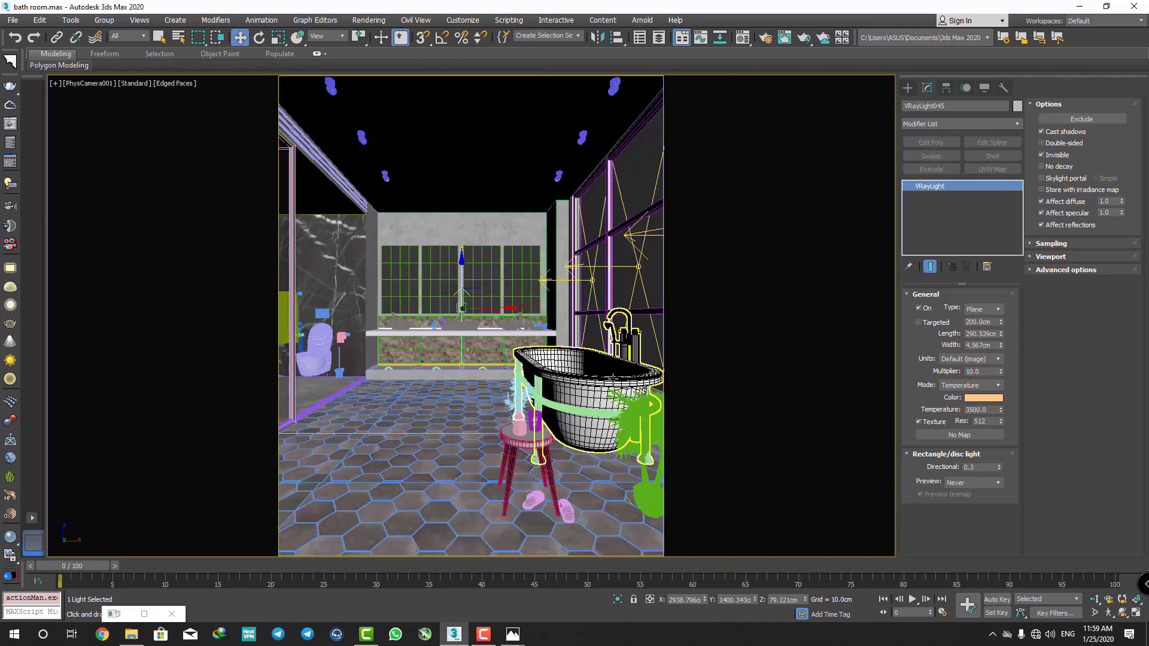
{"action": "key", "text": "shift+q"}
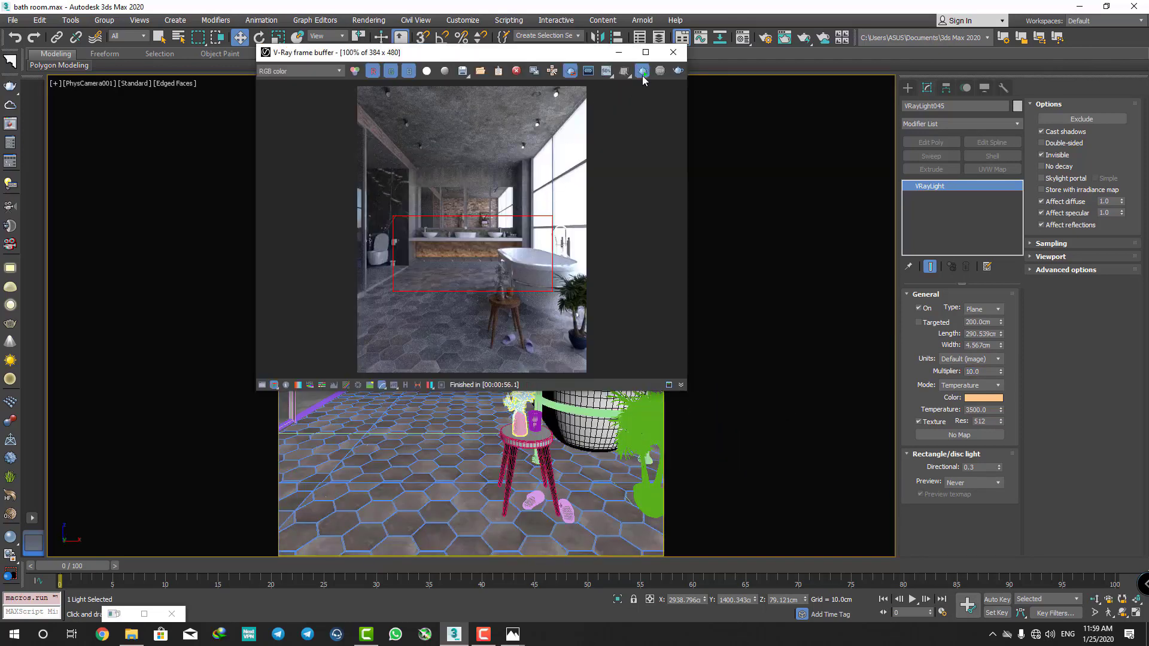
- Restart the render and set VRayLight045 to multiplier 20 and directional 0.5
{"action": "left_click", "coordinate": [642, 76]}
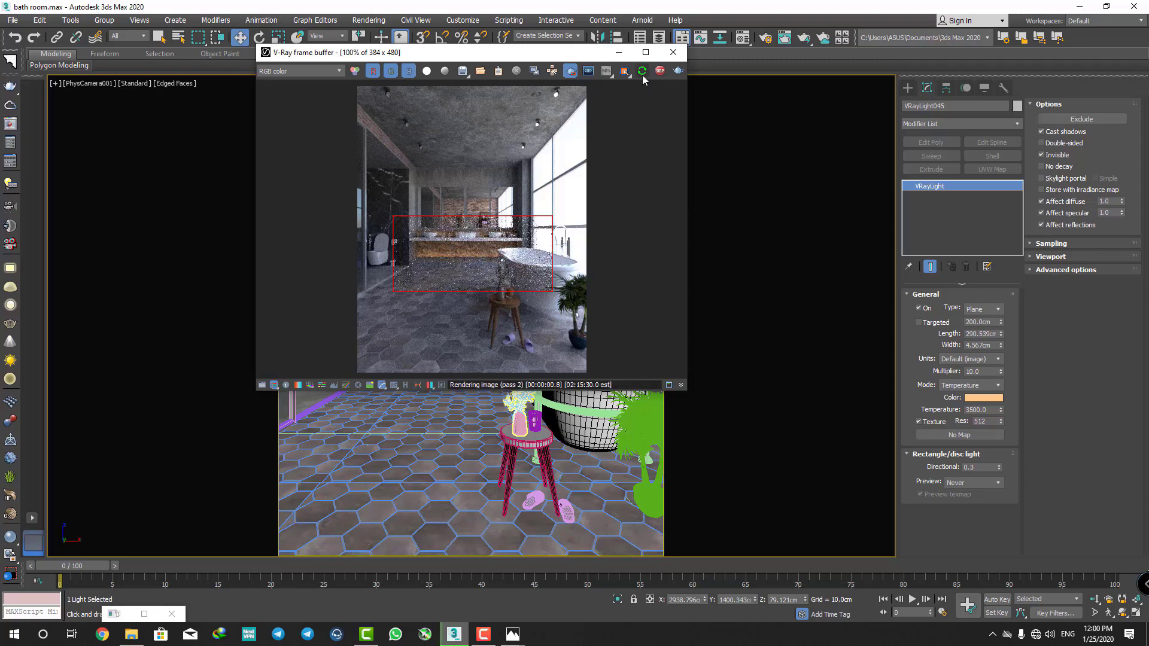
{"action": "scroll", "coordinate": [506, 224], "scroll_direction": "up", "scroll_amount": 3}
{"action": "scroll", "coordinate": [506, 224], "scroll_direction": "down", "scroll_amount": 2}
{"action": "scroll", "coordinate": [506, 224], "scroll_direction": "down", "scroll_amount": 1}
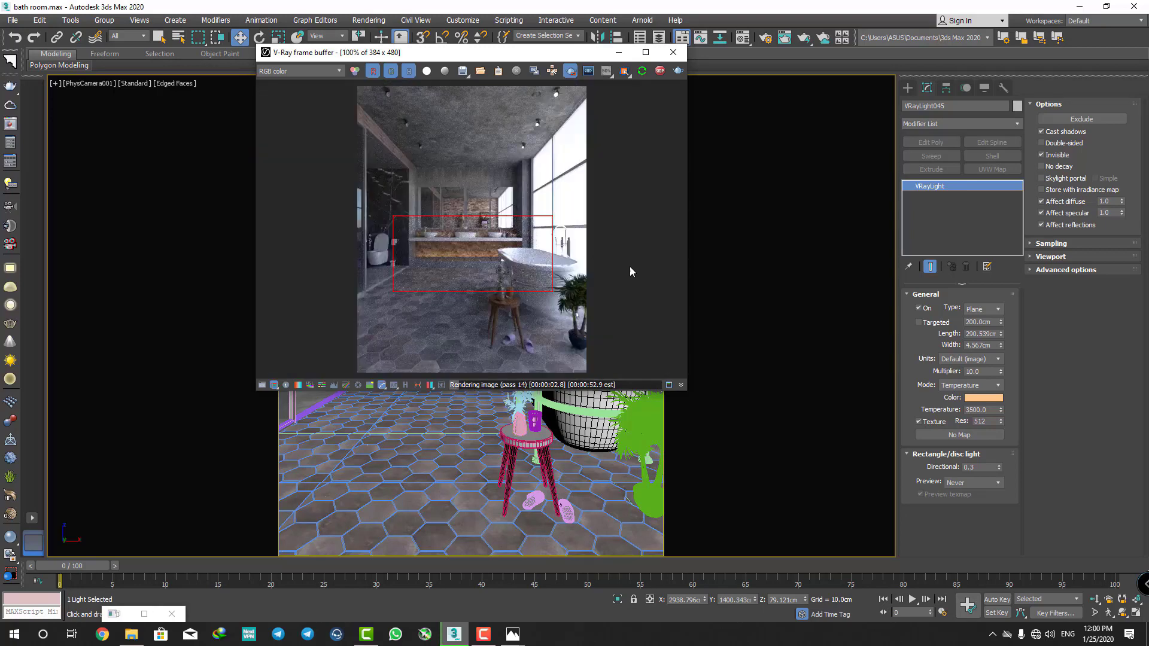
{"action": "left_click_drag", "start_coordinate": [984, 372], "coordinate": [934, 371]}
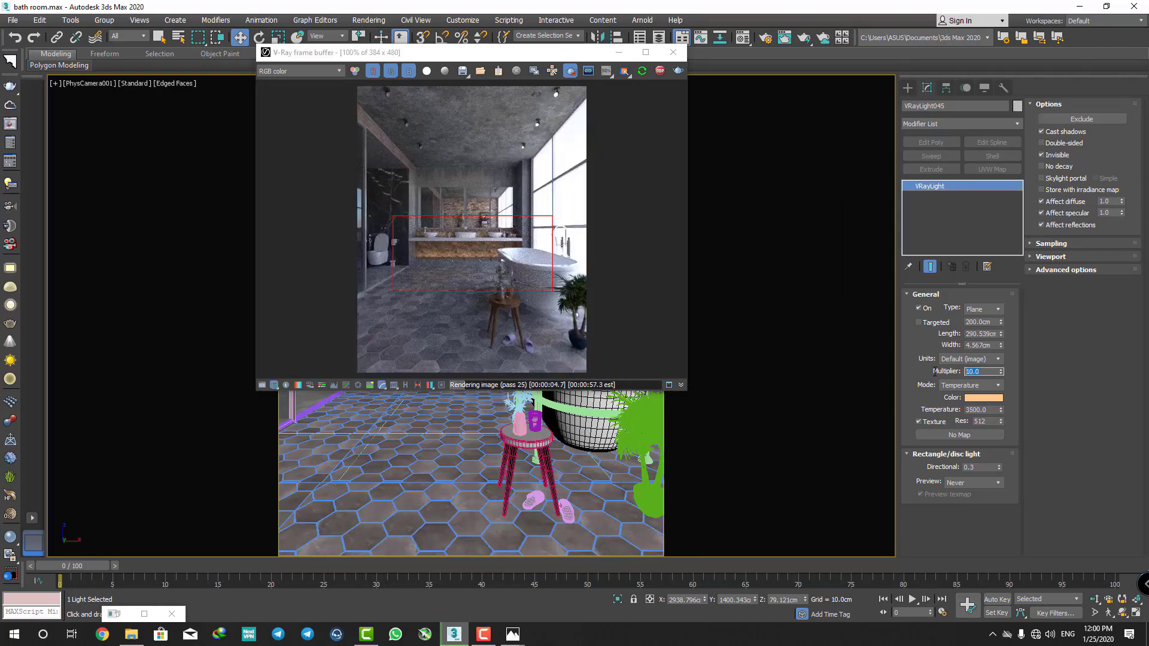
{"action": "type", "text": "20"}
{"action": "key", "text": "Return"}
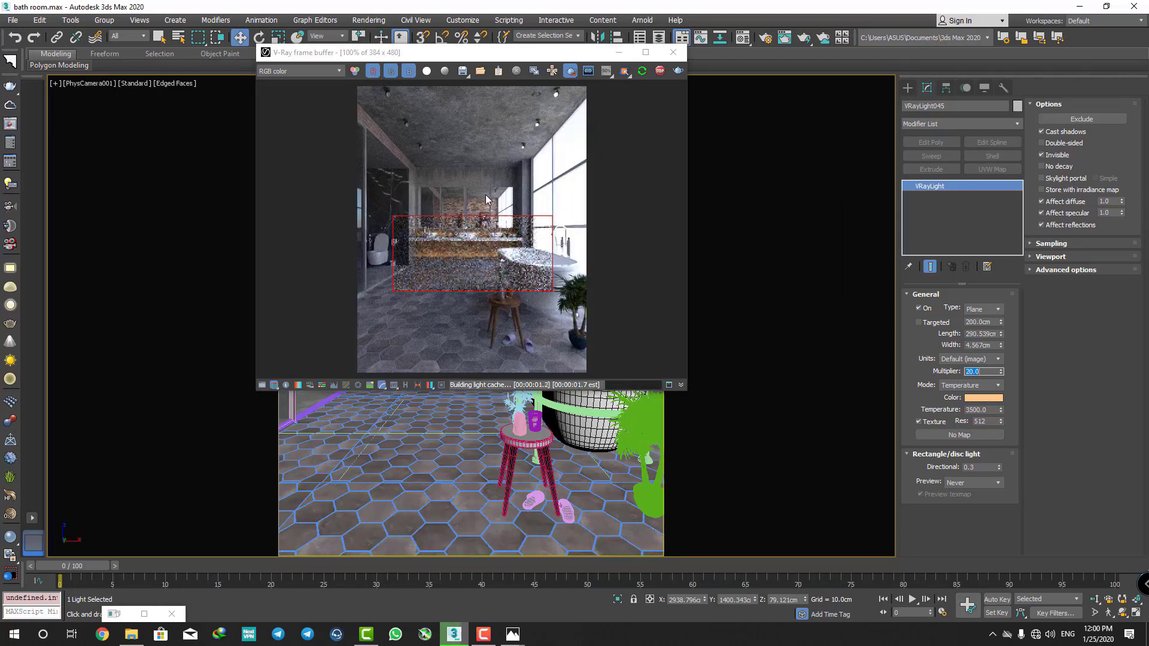
{"action": "scroll", "coordinate": [485, 221], "scroll_direction": "up", "scroll_amount": 1}
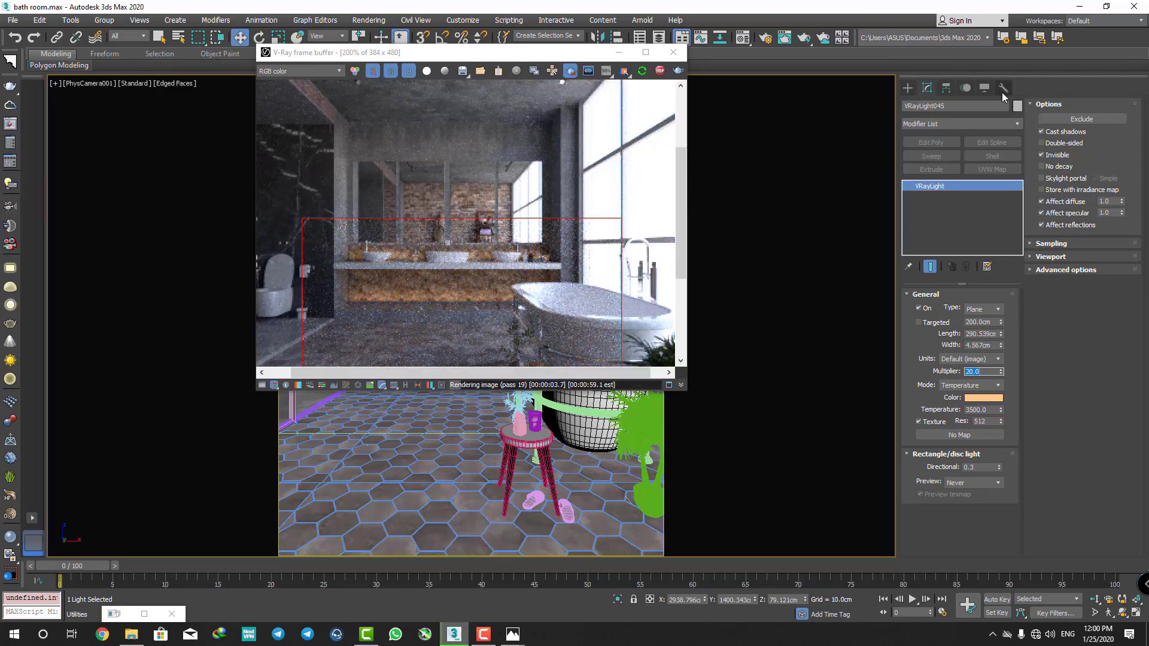
{"action": "double_click", "coordinate": [987, 470]}
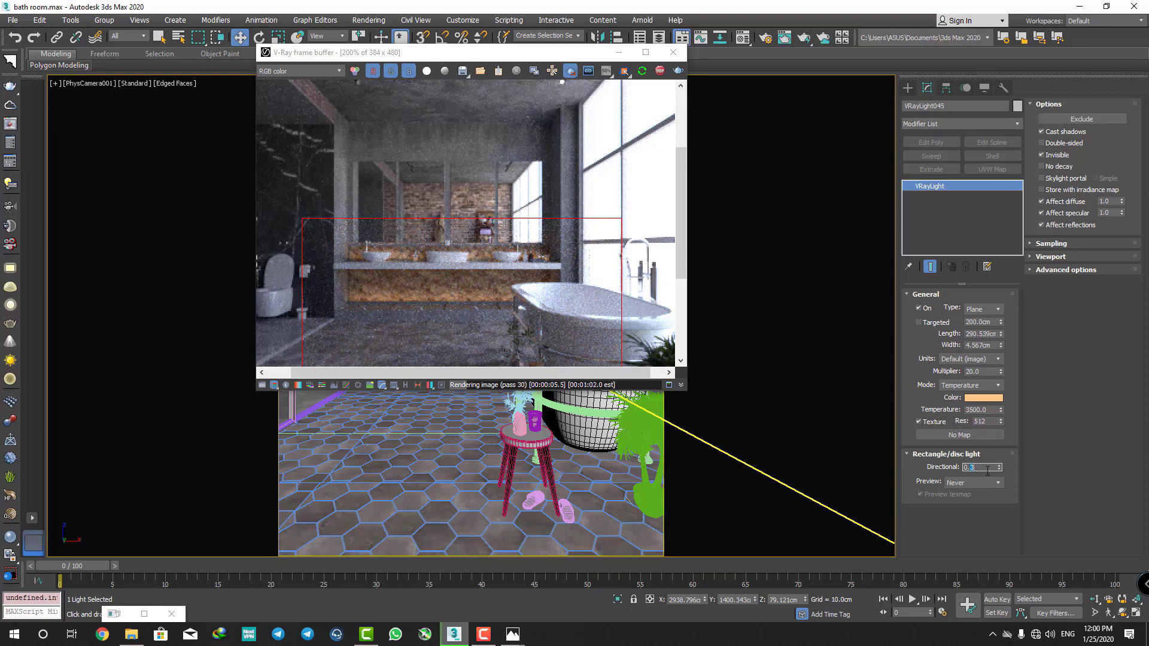
{"action": "type", "text": "0.5"}
{"action": "key", "text": "Return"}
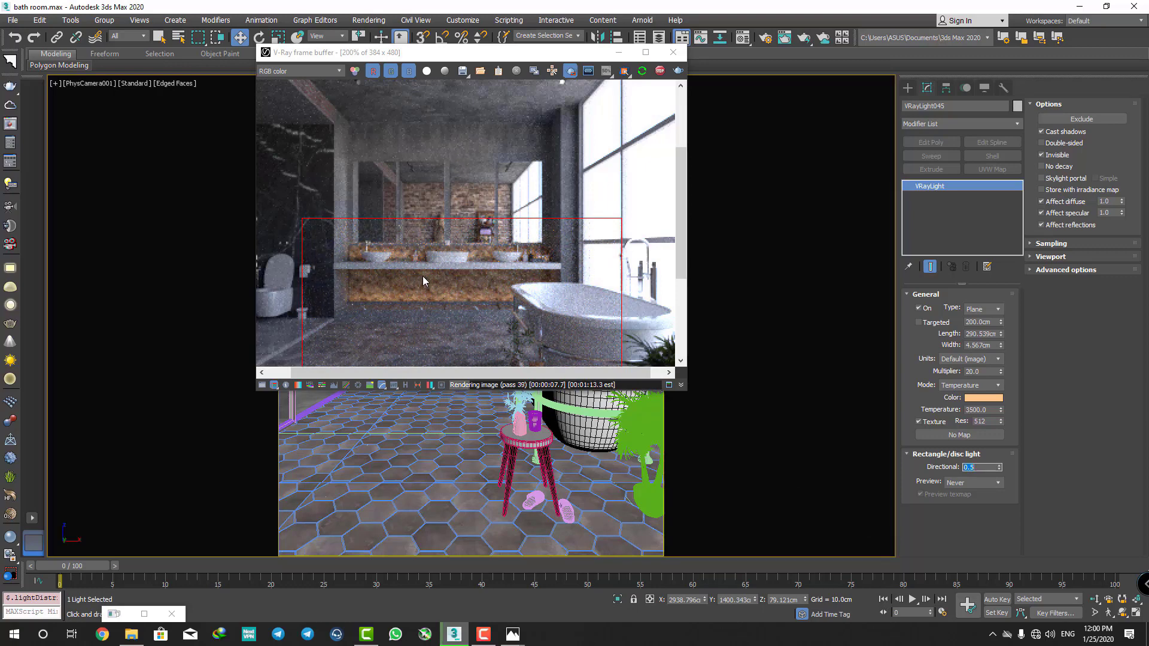
- Stop the render and turn off region rendering
{"action": "scroll", "coordinate": [423, 275], "scroll_direction": "down", "scroll_amount": 2}
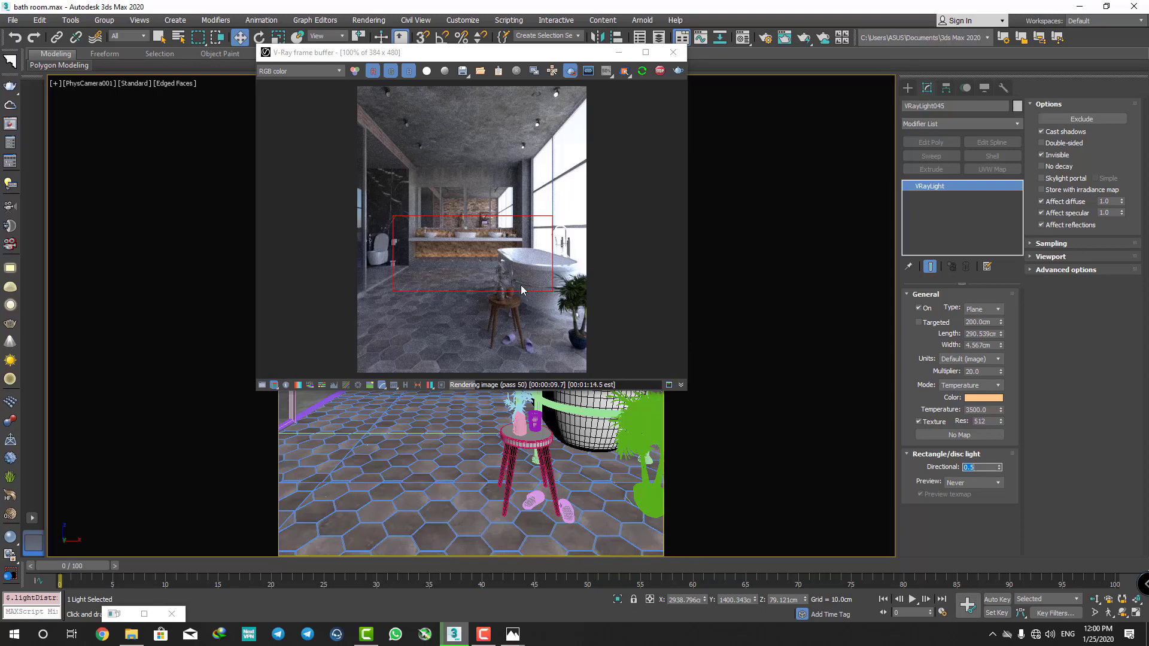
{"action": "scroll", "coordinate": [437, 229], "scroll_direction": "up", "scroll_amount": 2}
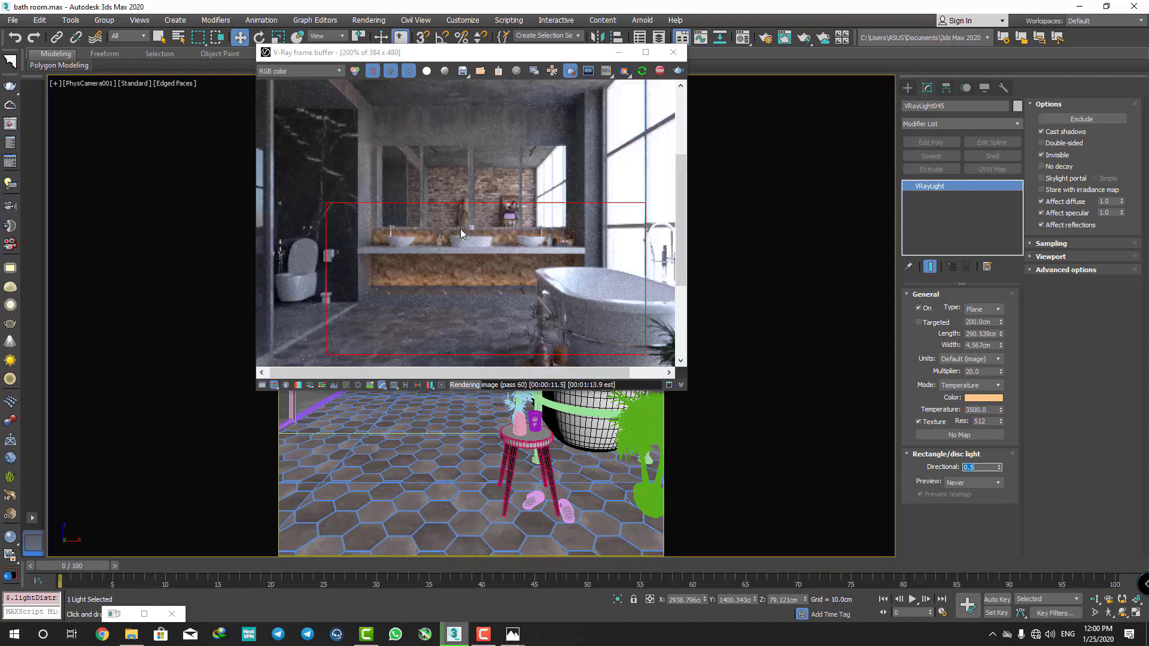
{"action": "scroll", "coordinate": [461, 229], "scroll_direction": "down", "scroll_amount": 2}
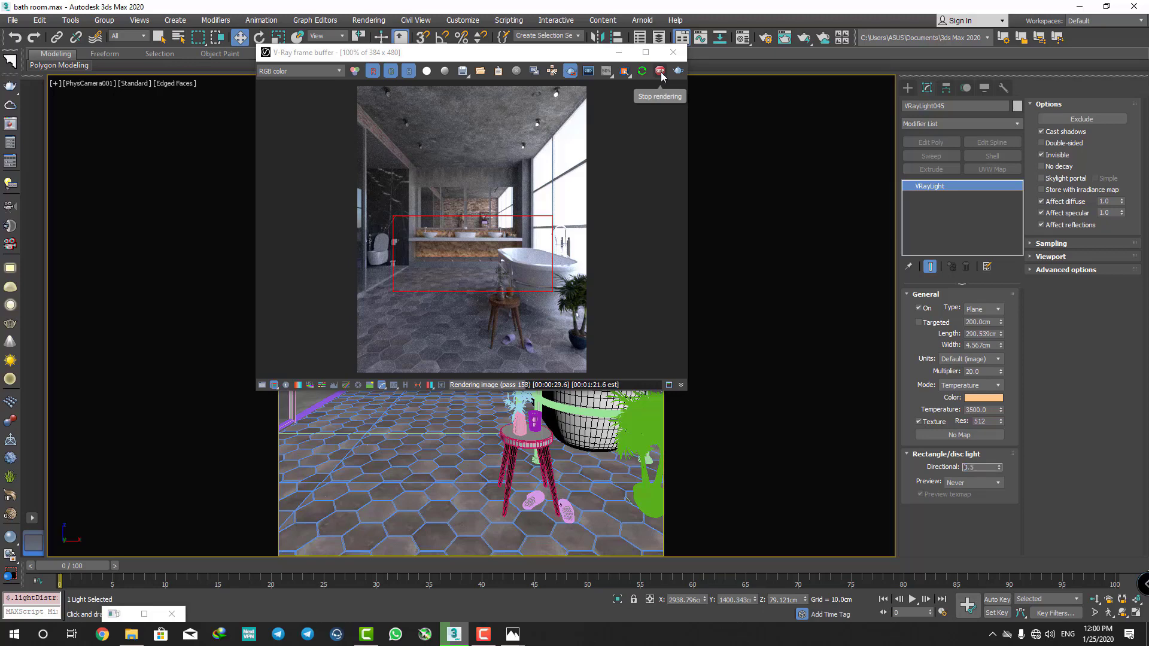
{"action": "left_click", "coordinate": [661, 72]}
{"action": "left_click", "coordinate": [566, 72]}
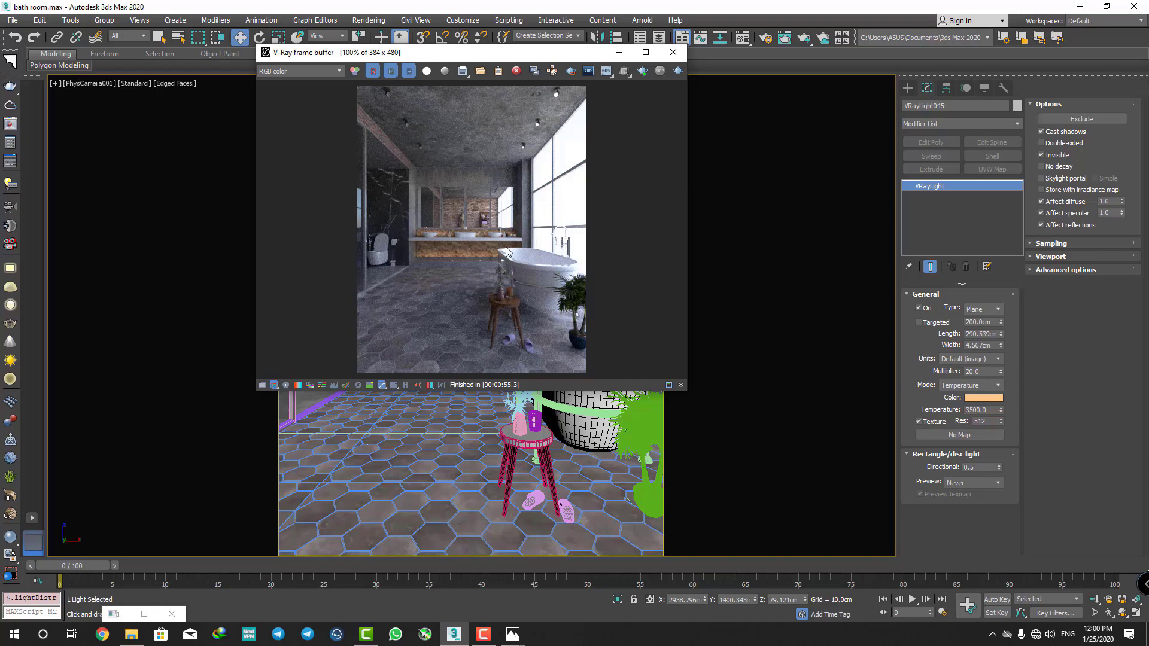
{"action": "scroll", "coordinate": [503, 222], "scroll_direction": "up", "scroll_amount": 2}
{"action": "scroll", "coordinate": [503, 222], "scroll_direction": "down", "scroll_amount": 2}
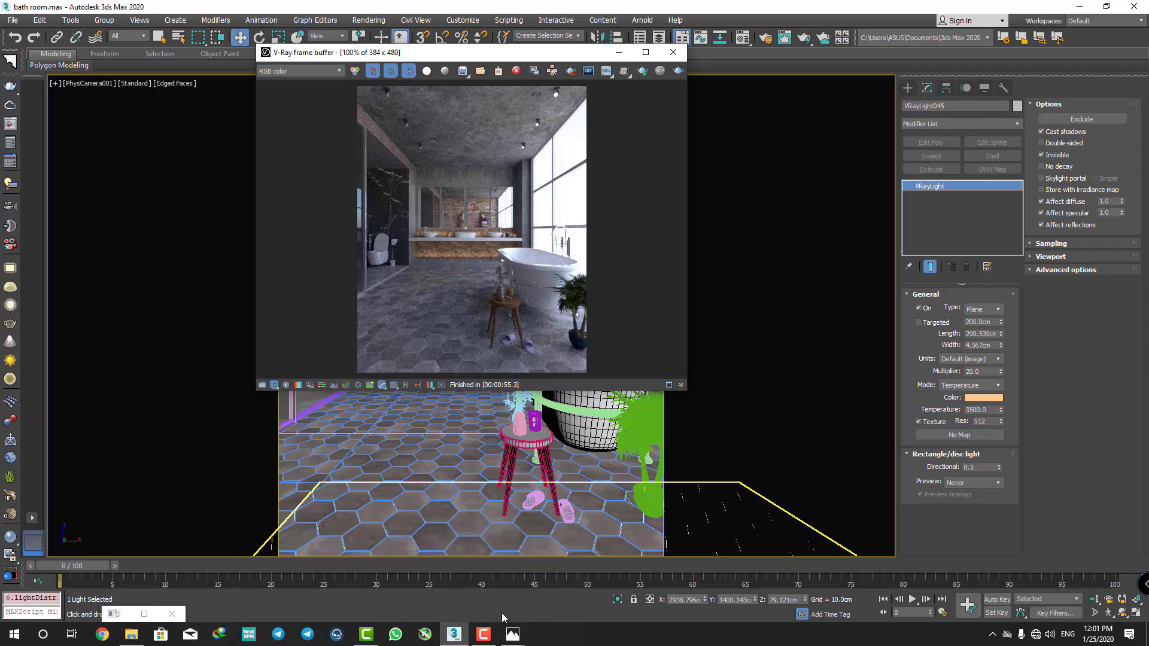
- Flip between the reference bathroom photos in Photos and the 3ds Max render to compare
{"action": "mouse_move", "coordinate": [512, 635]}
{"action": "left_click", "coordinate": [544, 568]}
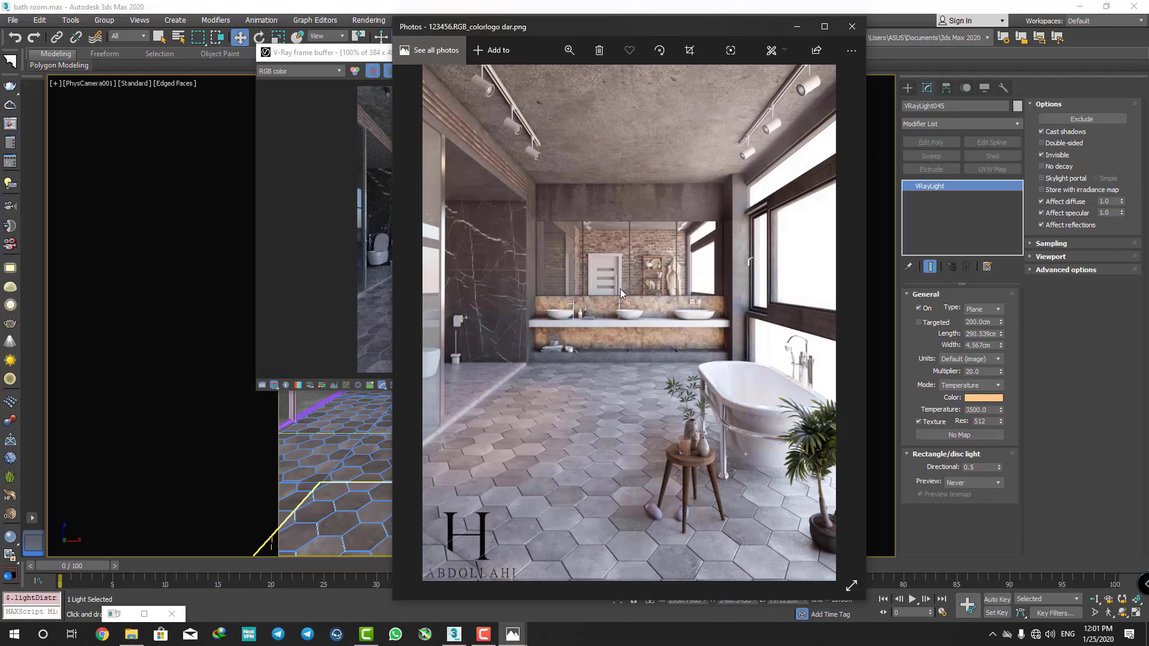
{"action": "left_click", "coordinate": [372, 275]}
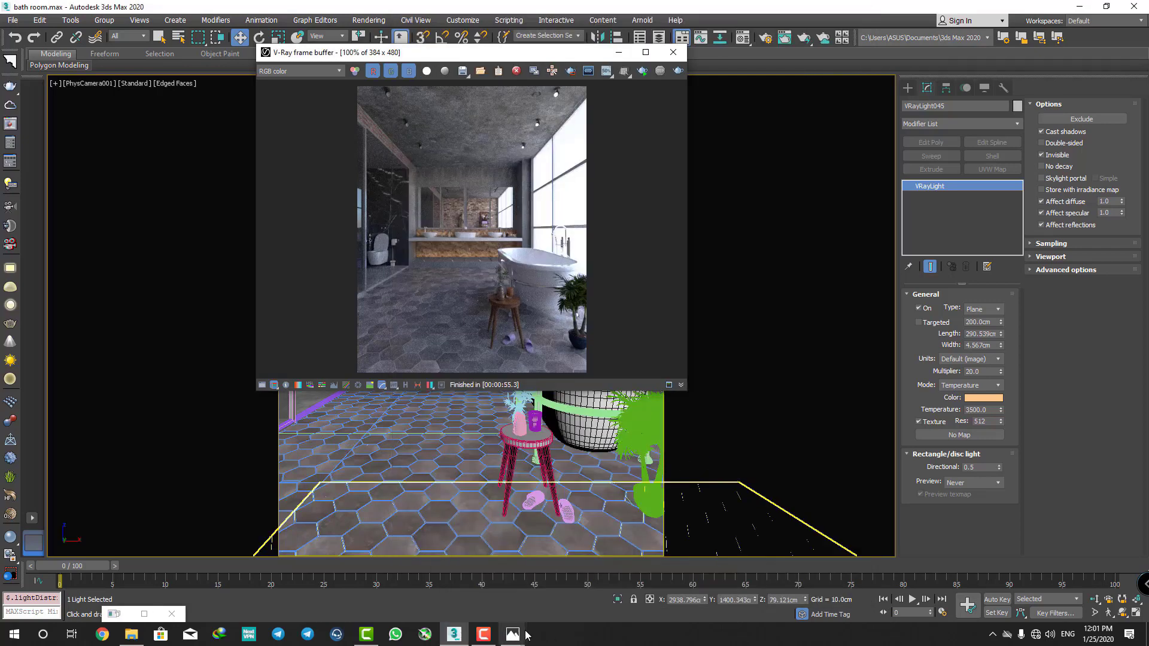
{"action": "mouse_move", "coordinate": [512, 635]}
{"action": "left_click", "coordinate": [563, 556]}
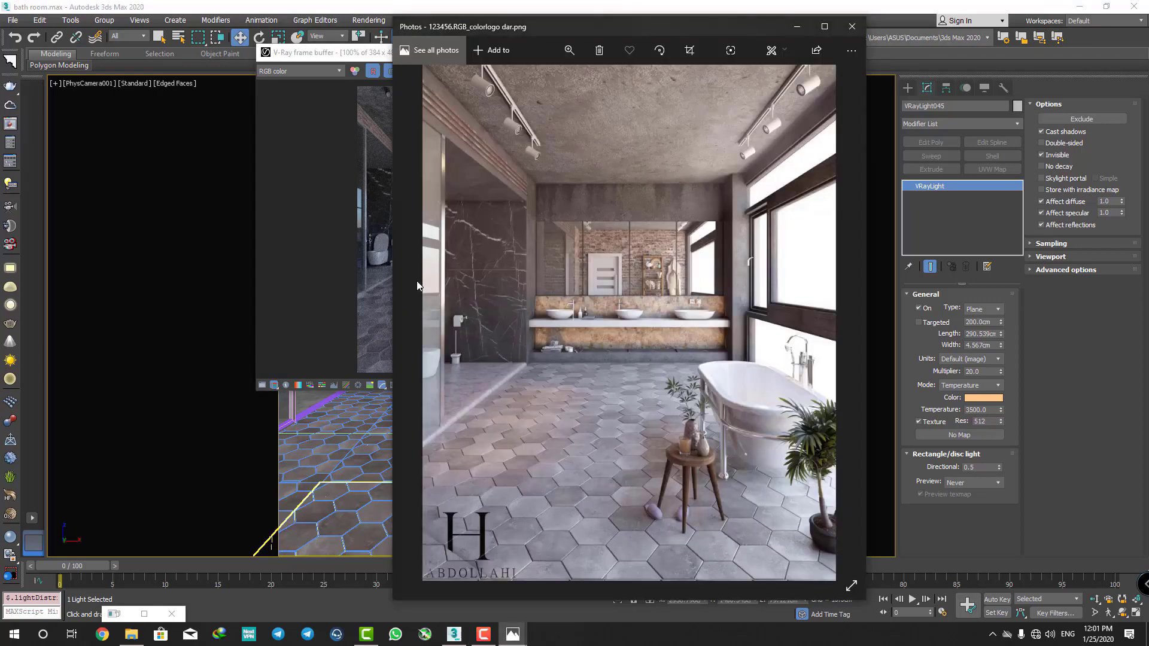
{"action": "left_click", "coordinate": [400, 271]}
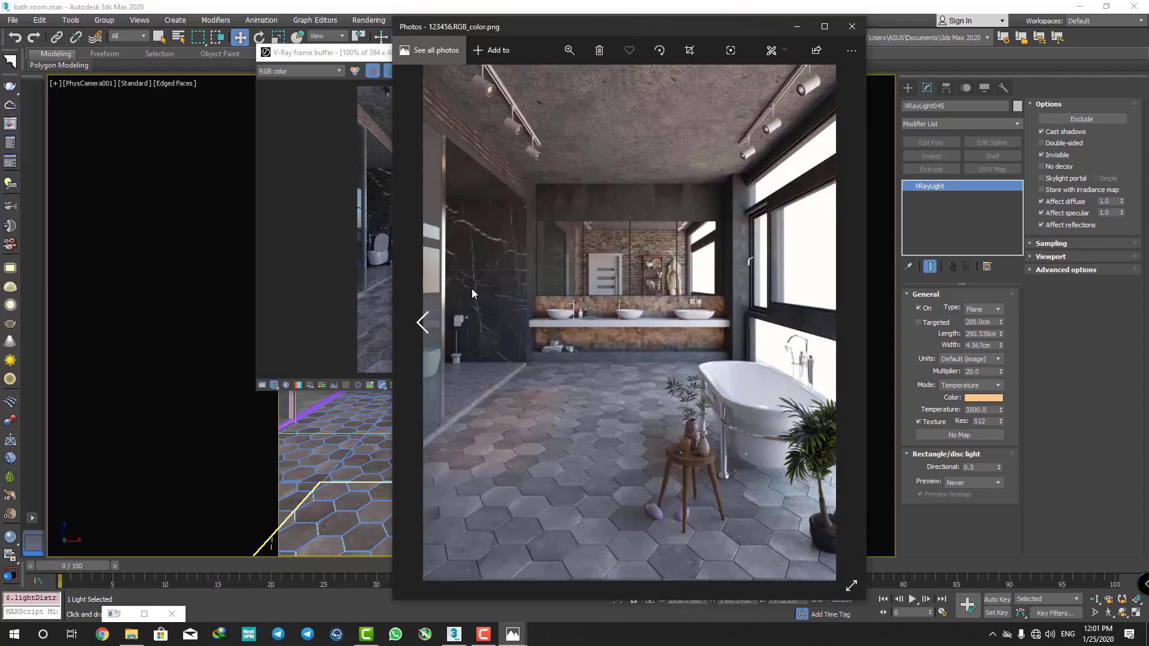
{"action": "key", "text": "Right"}
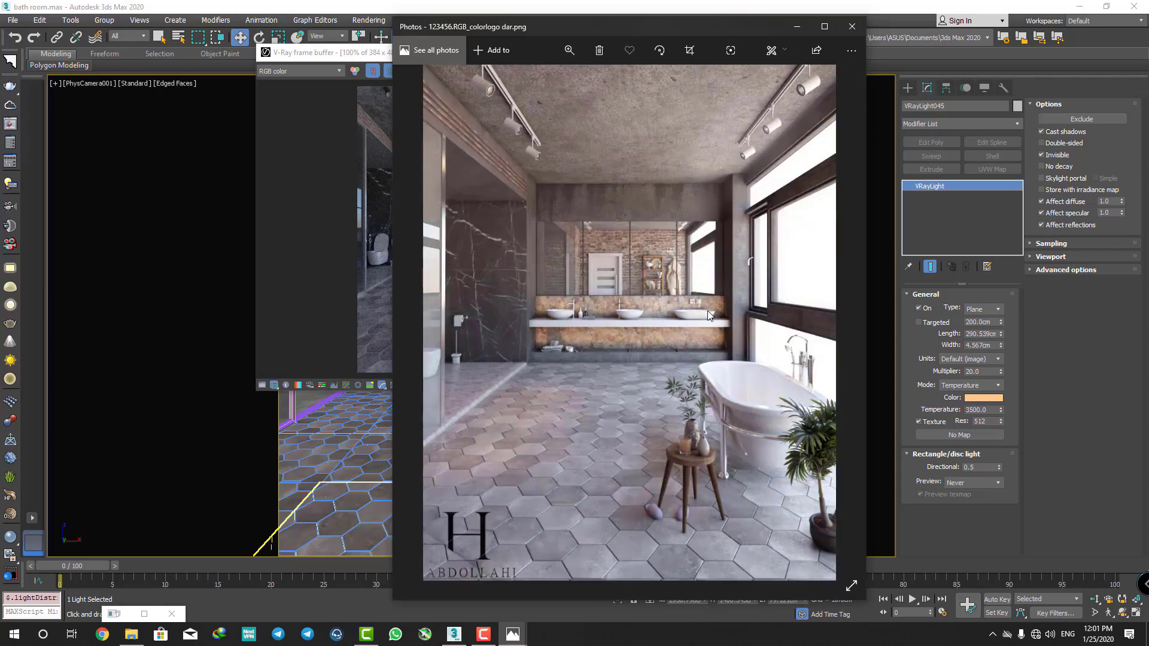
{"action": "left_click", "coordinate": [376, 249]}
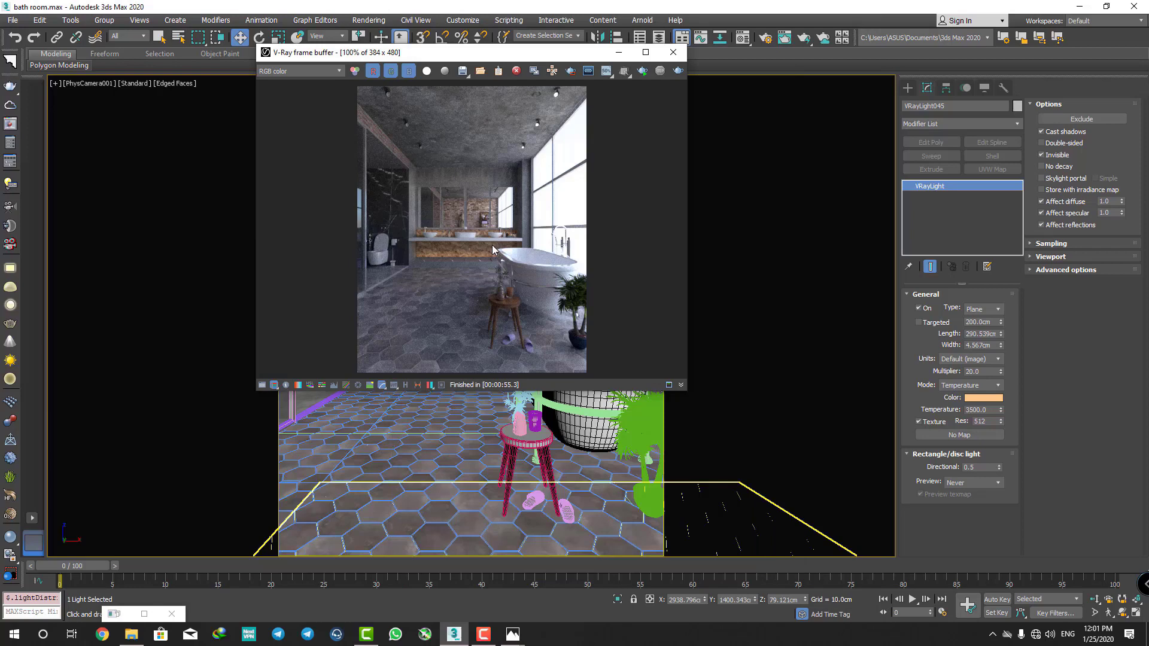
{"action": "key", "text": "alt+Tab"}
{"action": "key", "text": "alt+Tab"}
- Move the reference viewer aside and bring the 3ds Max render to the front
{"action": "left_click", "coordinate": [484, 634]}
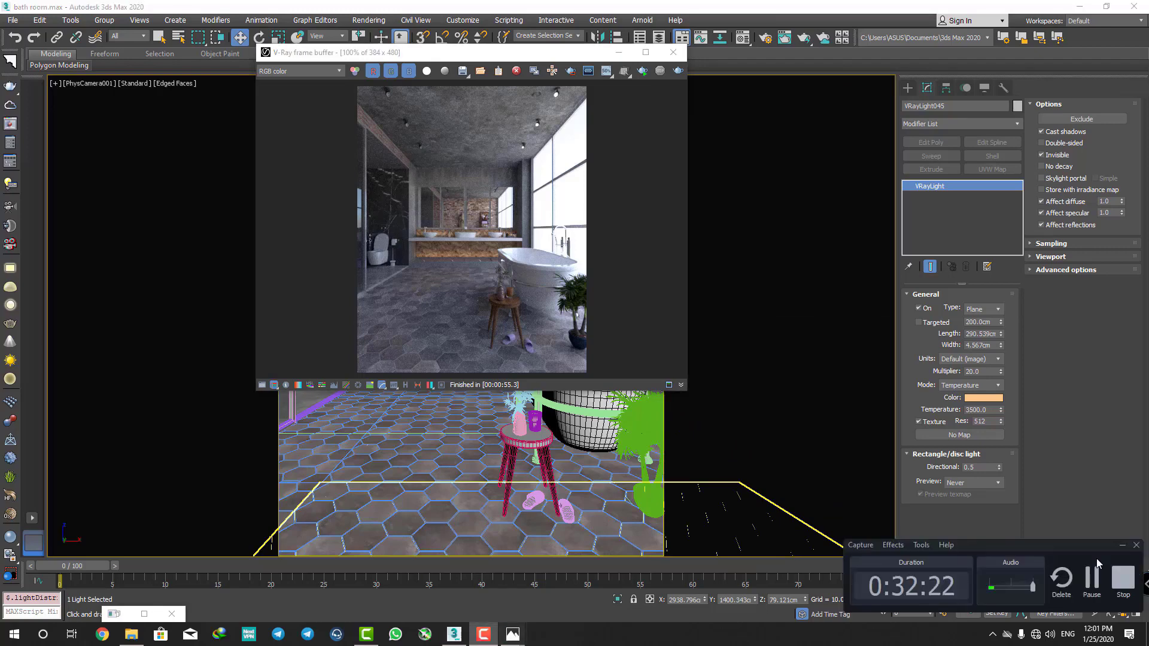
{"action": "left_click", "coordinate": [1092, 580]}
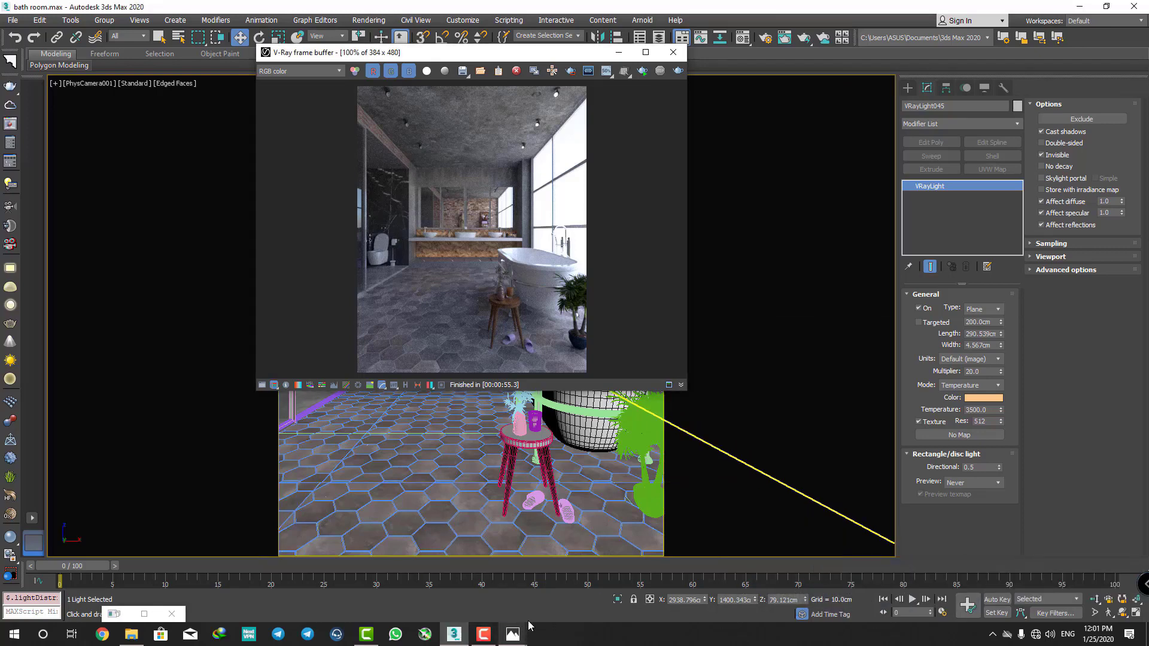
{"action": "mouse_move", "coordinate": [512, 634]}
{"action": "left_click", "coordinate": [553, 570]}
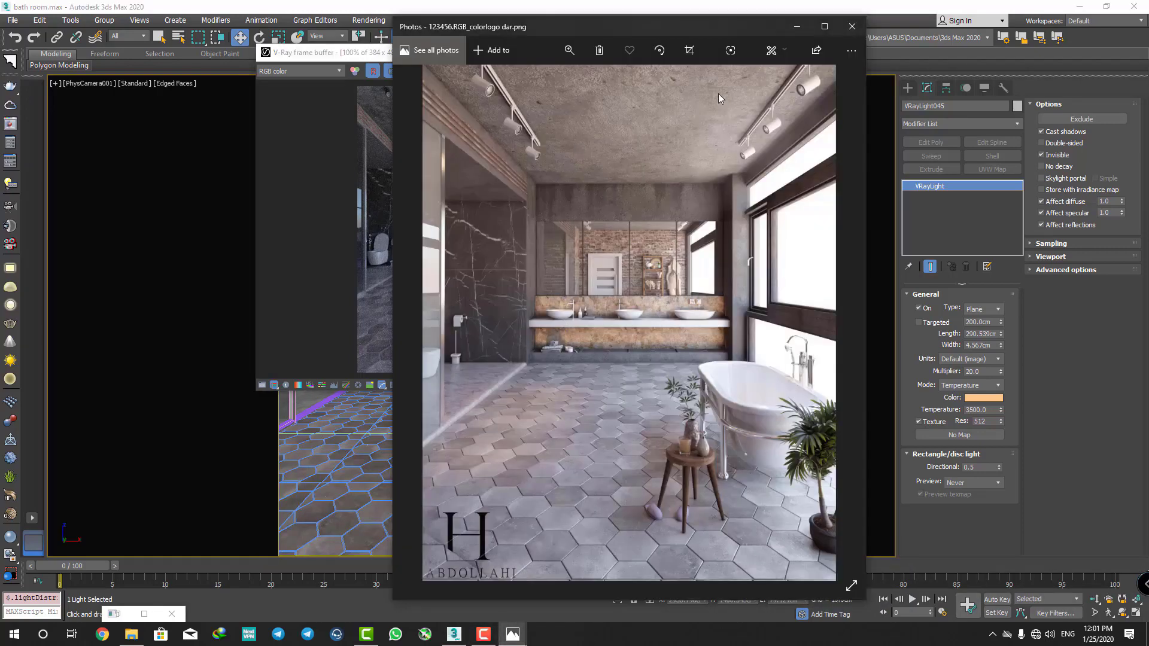
{"action": "left_click_drag", "start_coordinate": [674, 32], "coordinate": [845, 43]}
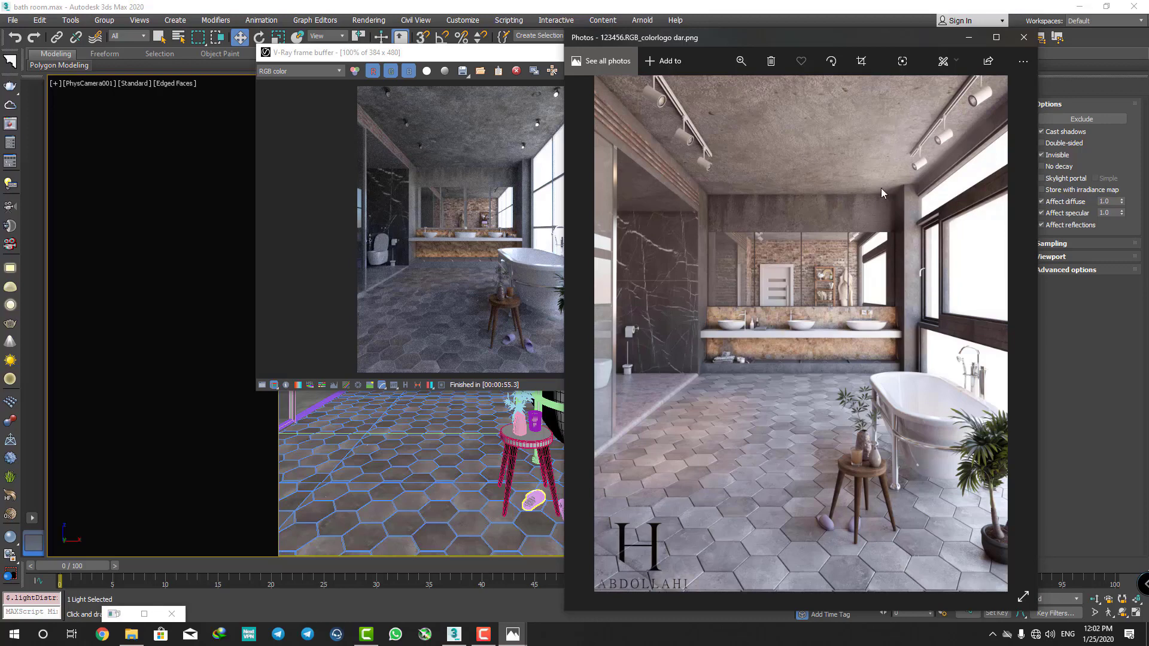
{"action": "left_click", "coordinate": [490, 128]}
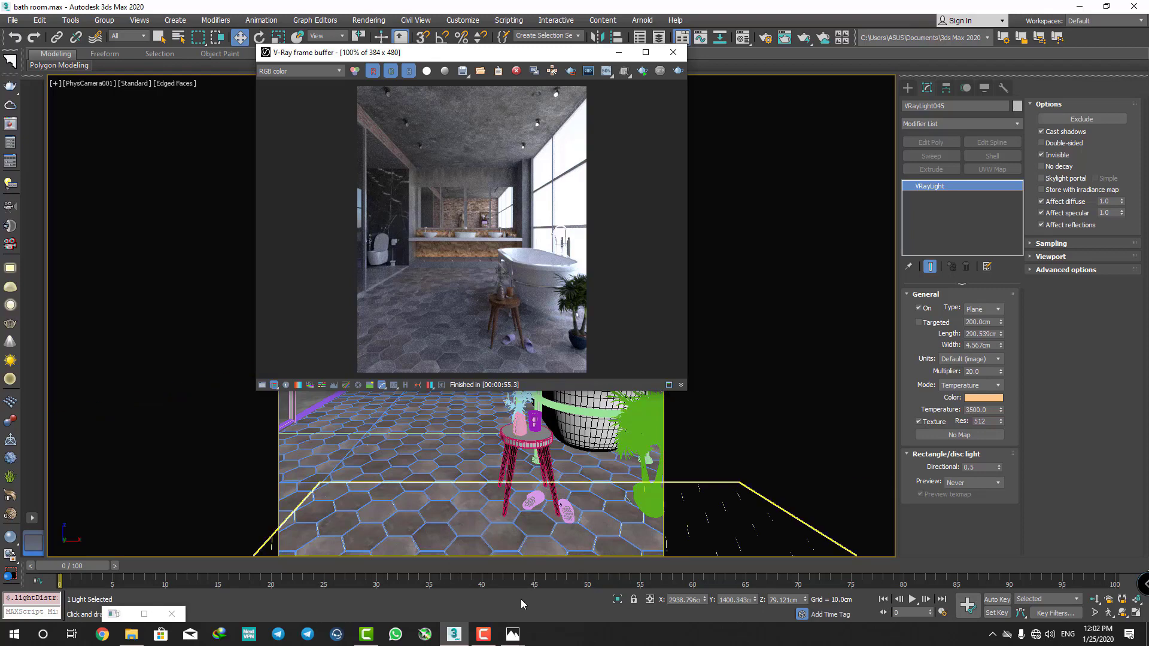
{"action": "left_click", "coordinate": [483, 633]}
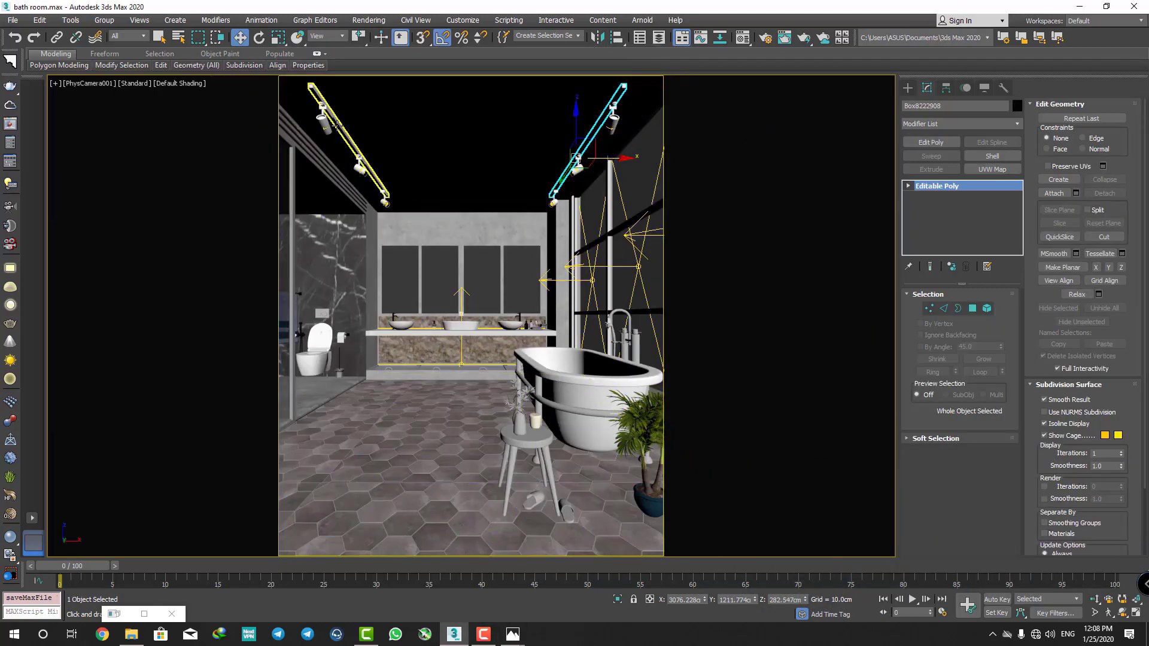
{"action": "left_click", "coordinate": [338, 124]}
{"action": "key", "text": "p"}
{"action": "scroll", "coordinate": [338, 124], "scroll_direction": "up", "scroll_amount": 3}
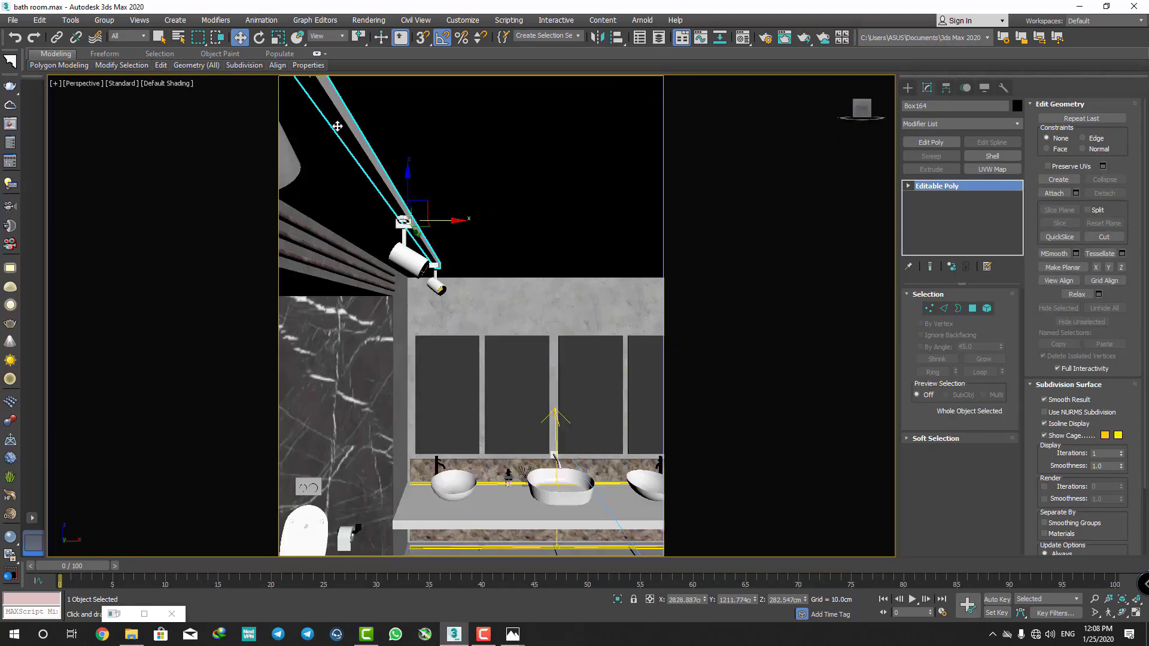
{"action": "mouse_move", "coordinate": [338, 124]}
{"action": "middle_mouse_down", "text": "alt"}
{"action": "mouse_move", "coordinate": [260, 163]}
{"action": "mouse_move", "coordinate": [374, 261]}
{"action": "mouse_move", "coordinate": [540, 213]}
{"action": "middle_mouse_up", "text": "alt"}
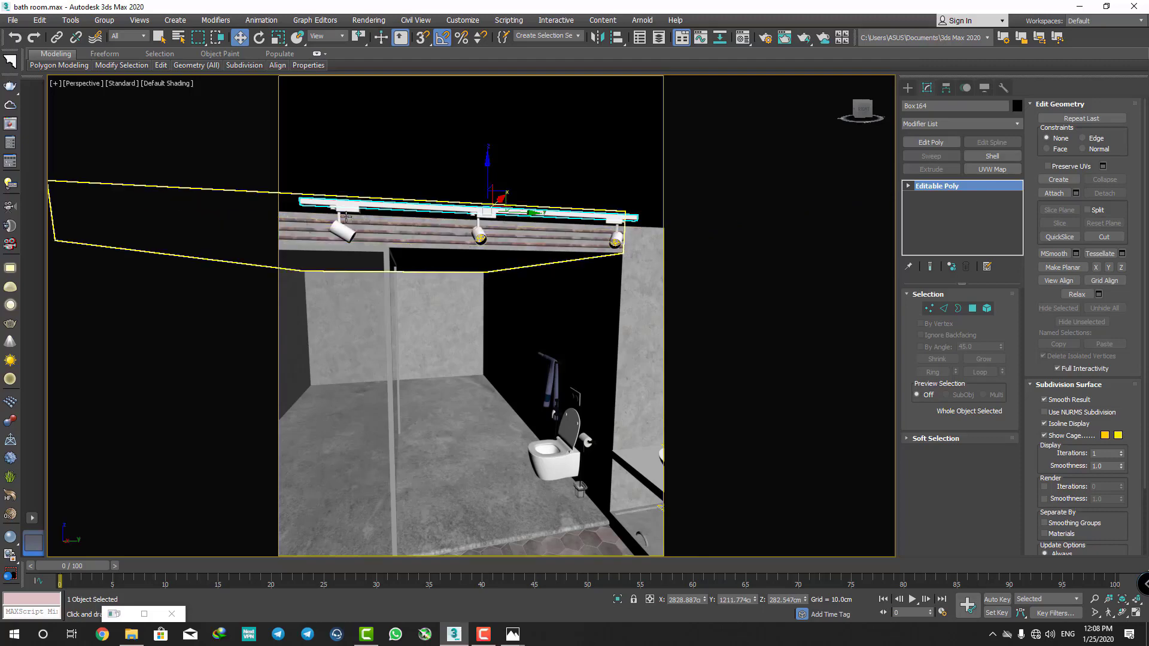
{"action": "key", "text": "shift+z"}
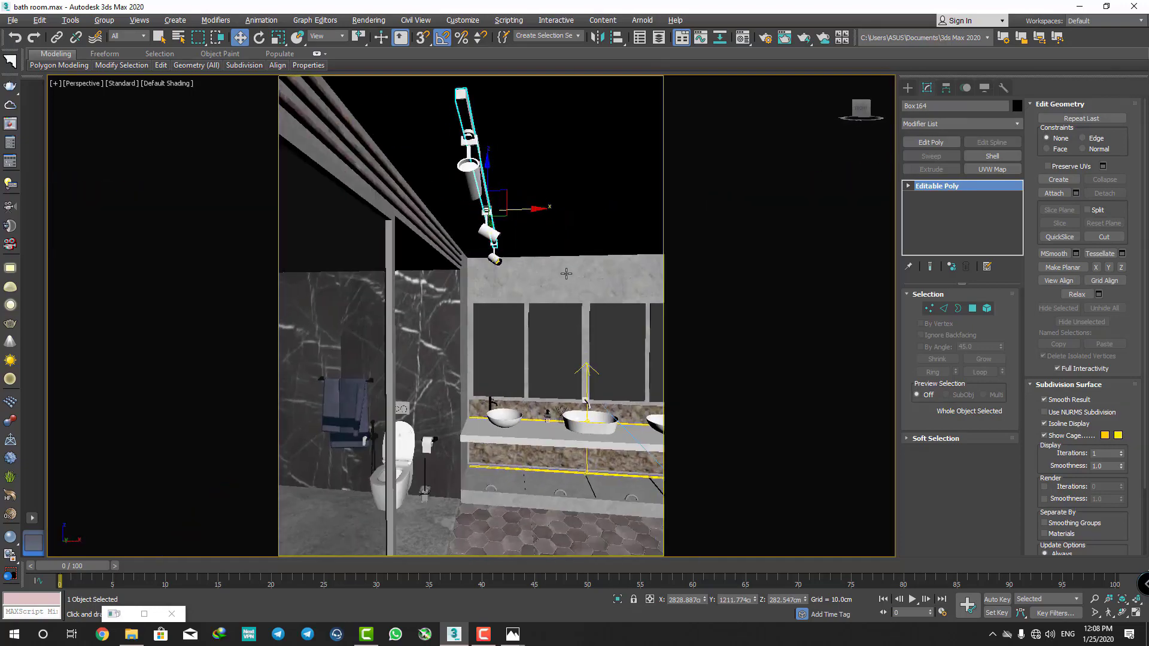
{"action": "key", "text": "shift+z"}
{"action": "key", "text": "shift+z"}
{"action": "key", "text": "shift+z"}
{"action": "key", "text": "shift+z"}
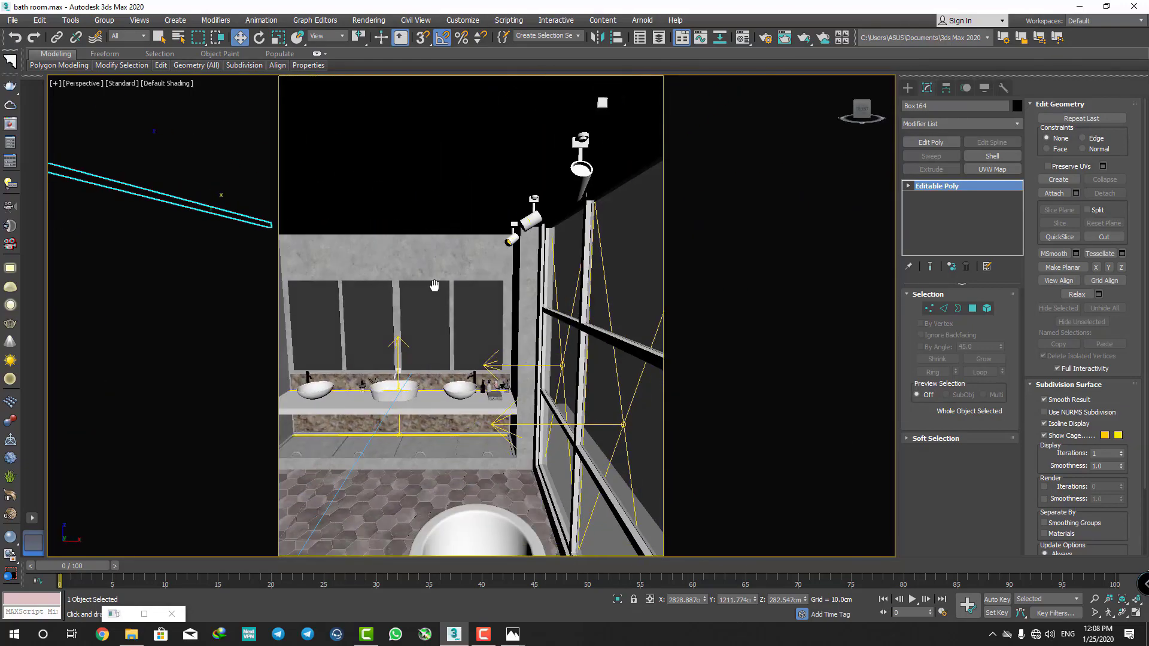
{"action": "key", "text": "shift+z"}
{"action": "key", "text": "shift+z"}
{"action": "key", "text": "shift+z"}
{"action": "key", "text": "shift+z"}
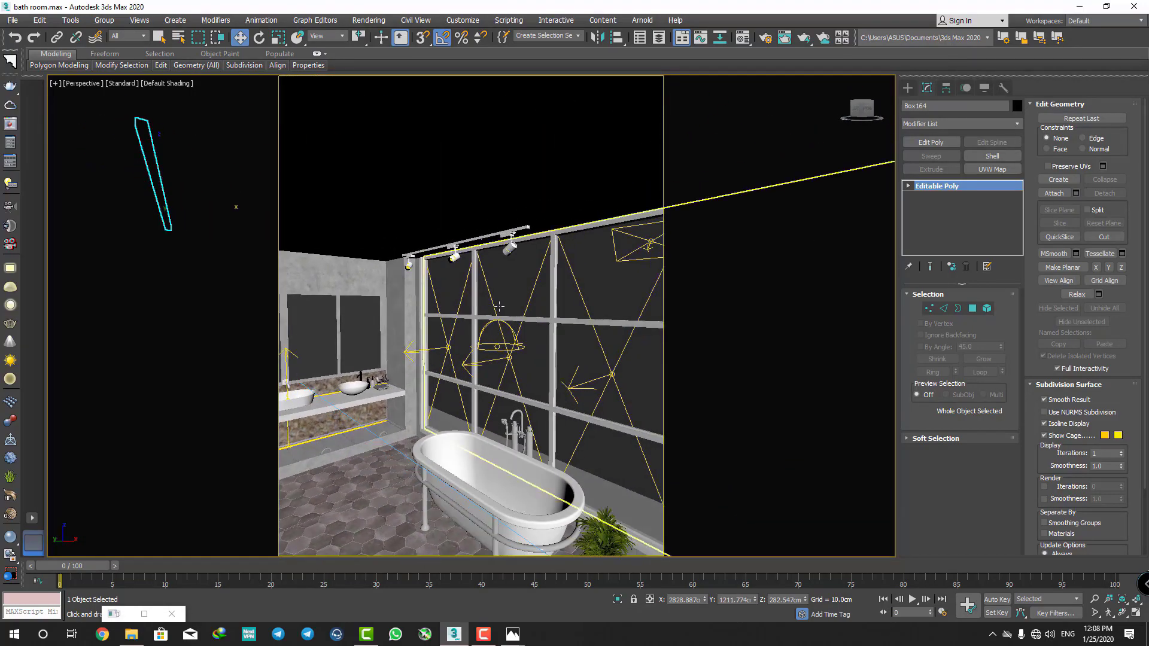
{"action": "key", "text": "shift+z"}
{"action": "key", "text": "shift+z"}
{"action": "key", "text": "shift+z"}
{"action": "key", "text": "shift+z"}
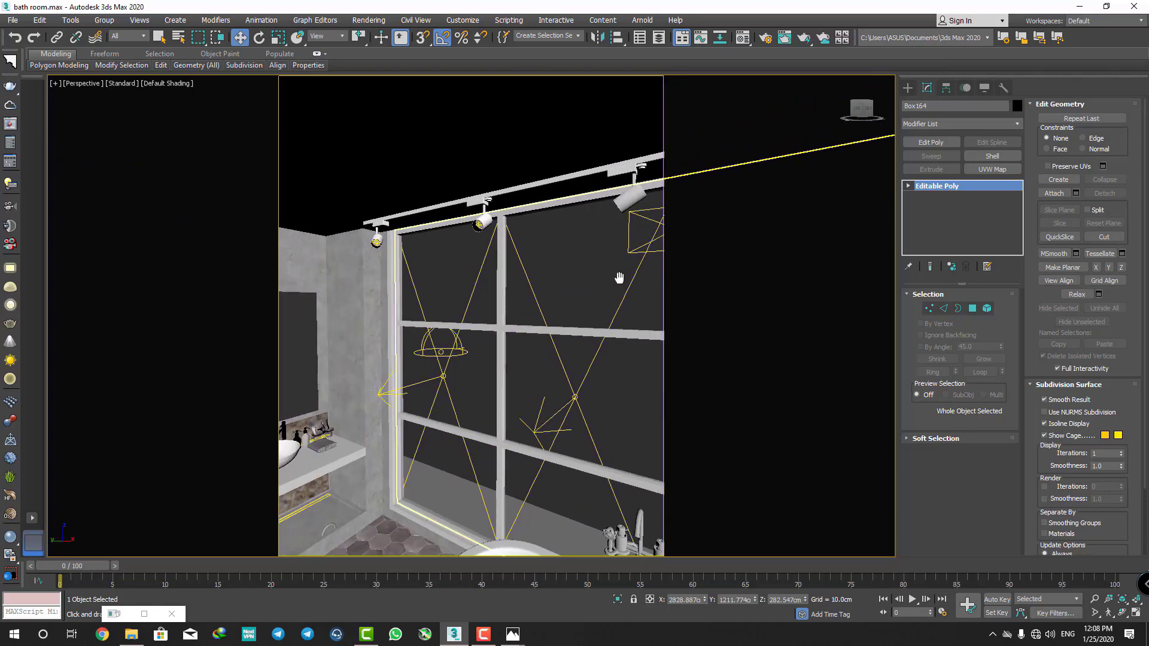
{"action": "key", "text": "shift+z"}
{"action": "key", "text": "shift+z"}
{"action": "key", "text": "shift+z"}
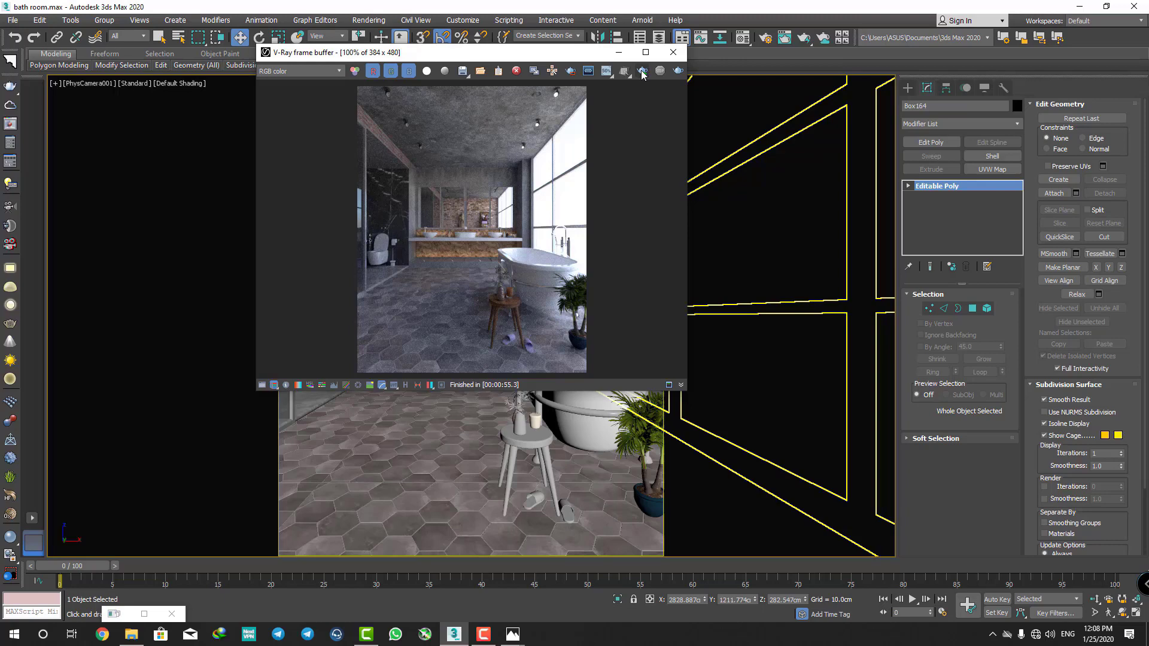
- Start a new camera render and enable the Bloom/Glare lens effect
{"action": "left_click", "coordinate": [641, 71]}
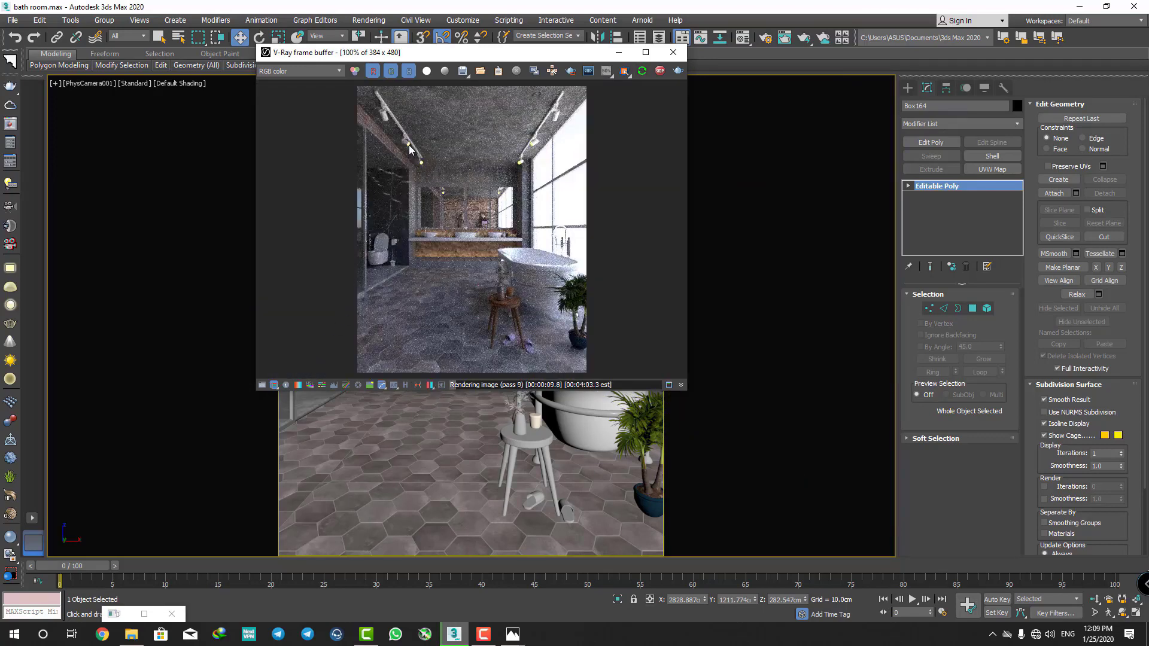
{"action": "left_click", "coordinate": [443, 385]}
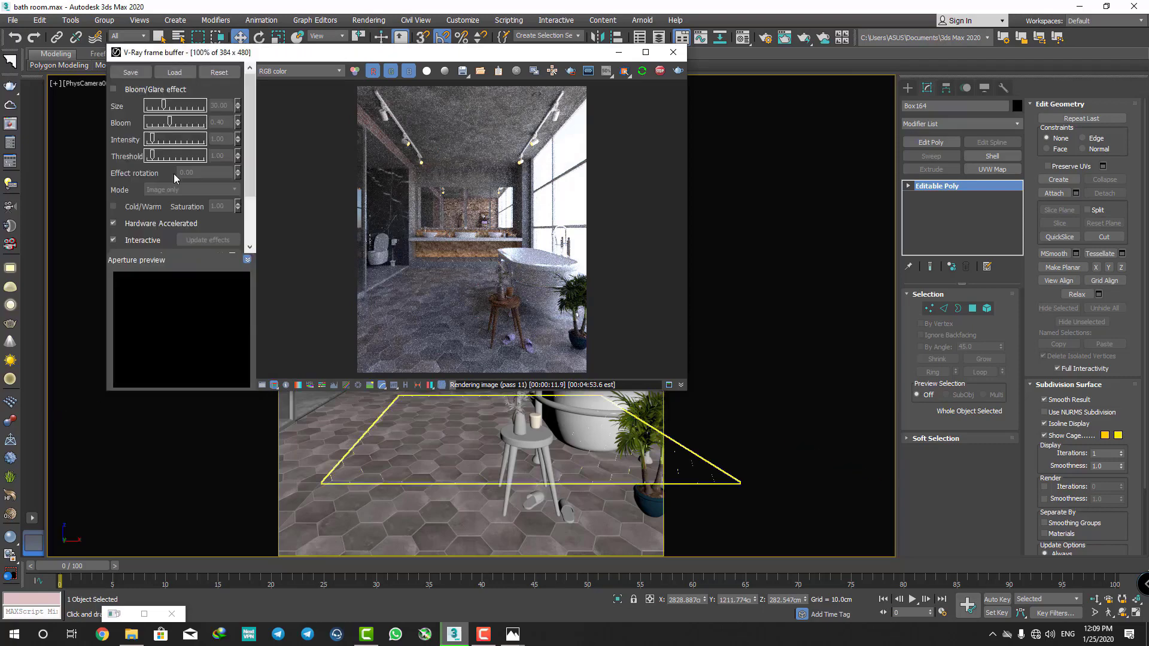
{"action": "left_click", "coordinate": [114, 89]}
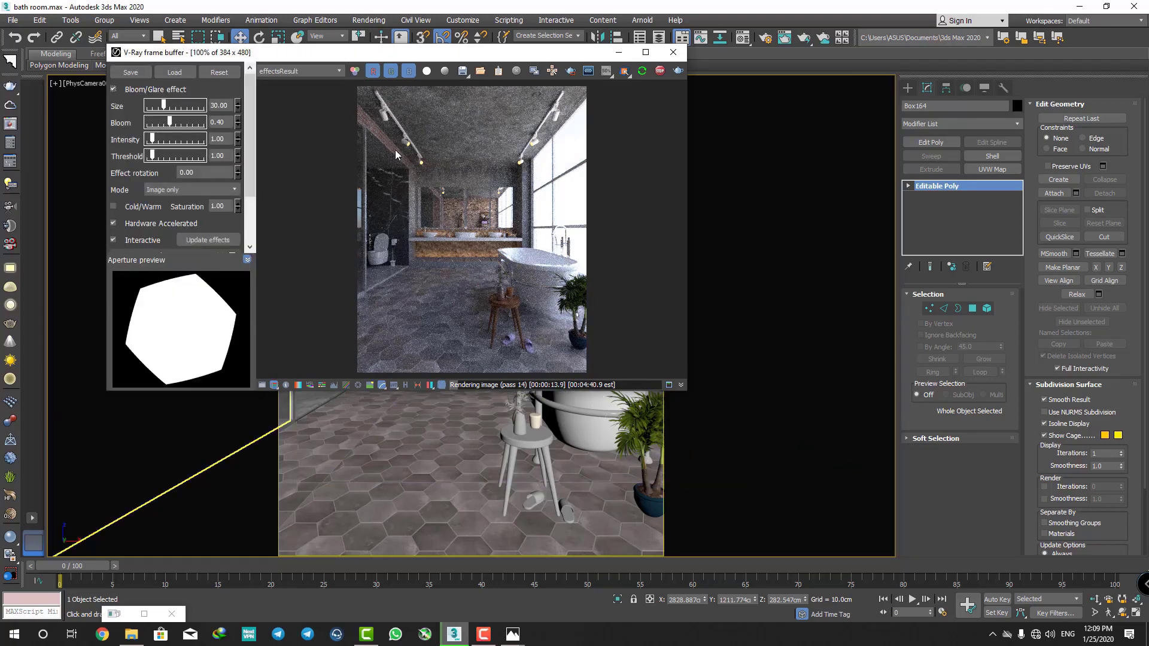
{"action": "scroll", "coordinate": [412, 151], "scroll_direction": "up", "scroll_amount": 2}
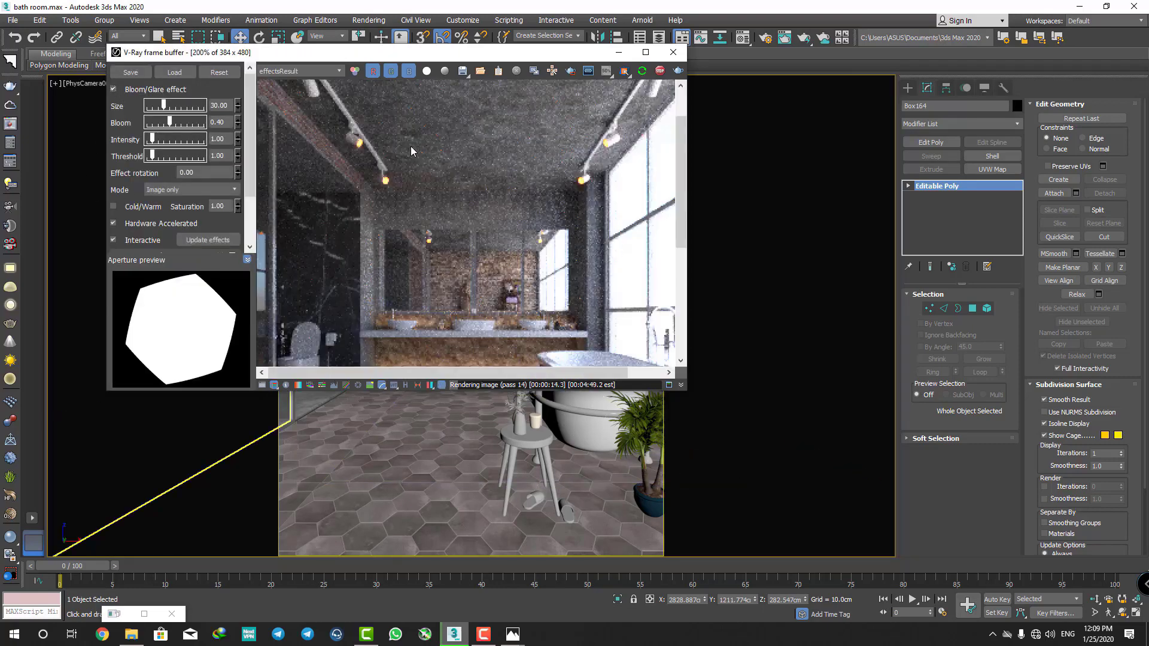
{"action": "left_click", "coordinate": [114, 90]}
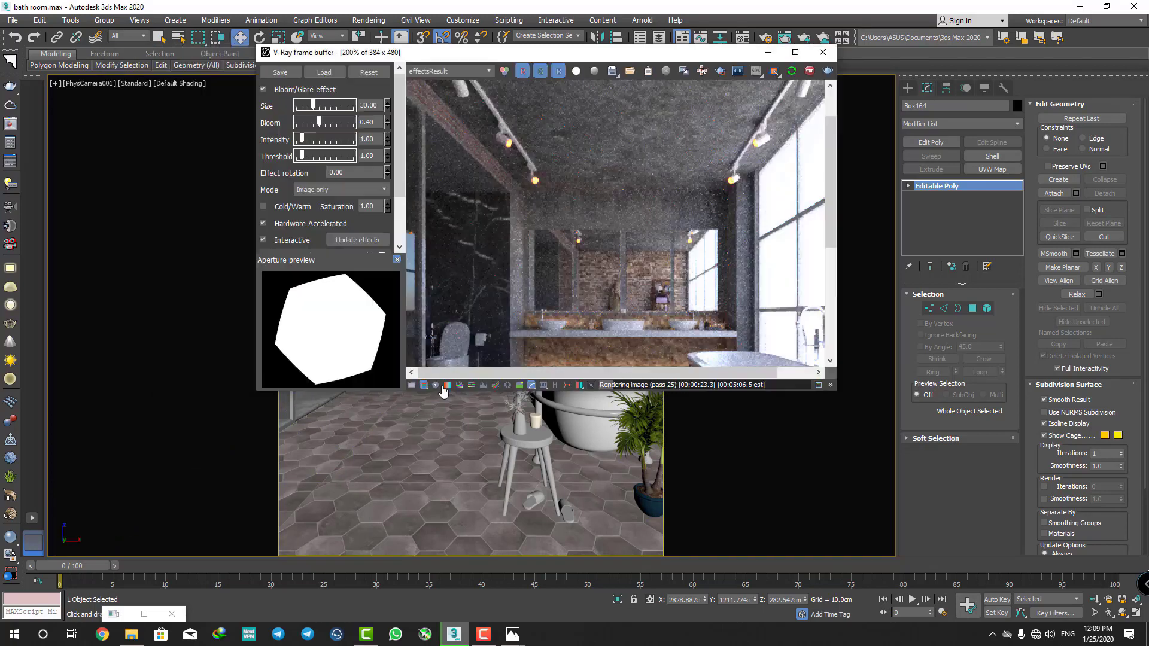
{"action": "left_click", "coordinate": [442, 386]}
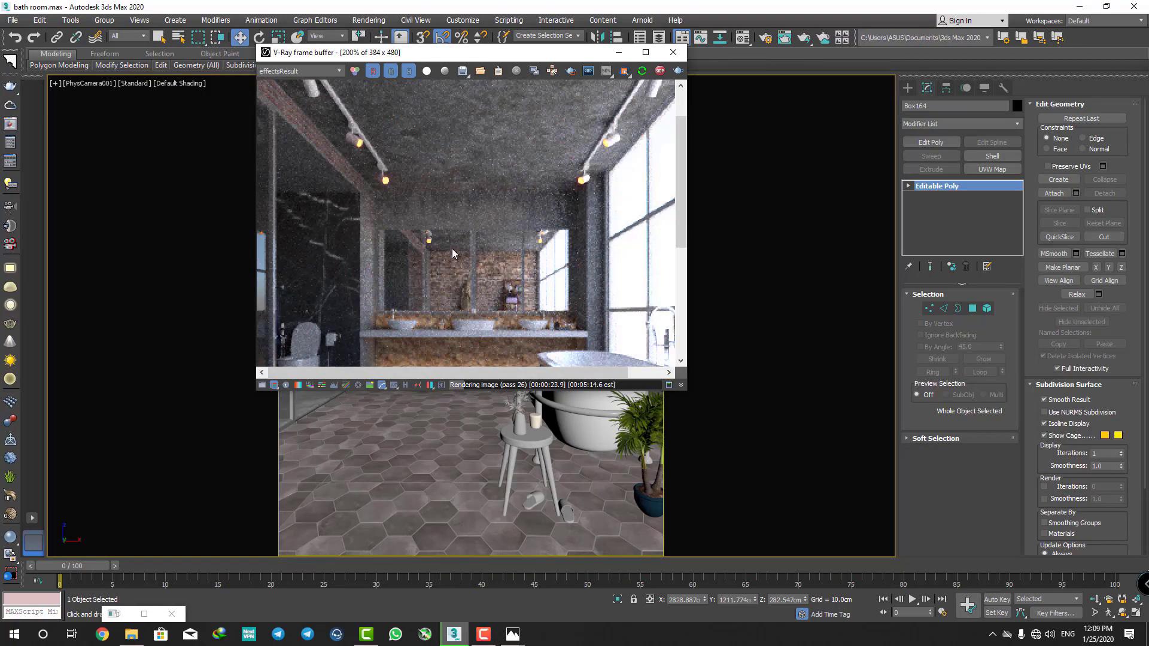
- Shift the frame buffer window slightly and stop the render
{"action": "scroll", "coordinate": [453, 254], "scroll_direction": "down", "scroll_amount": 2}
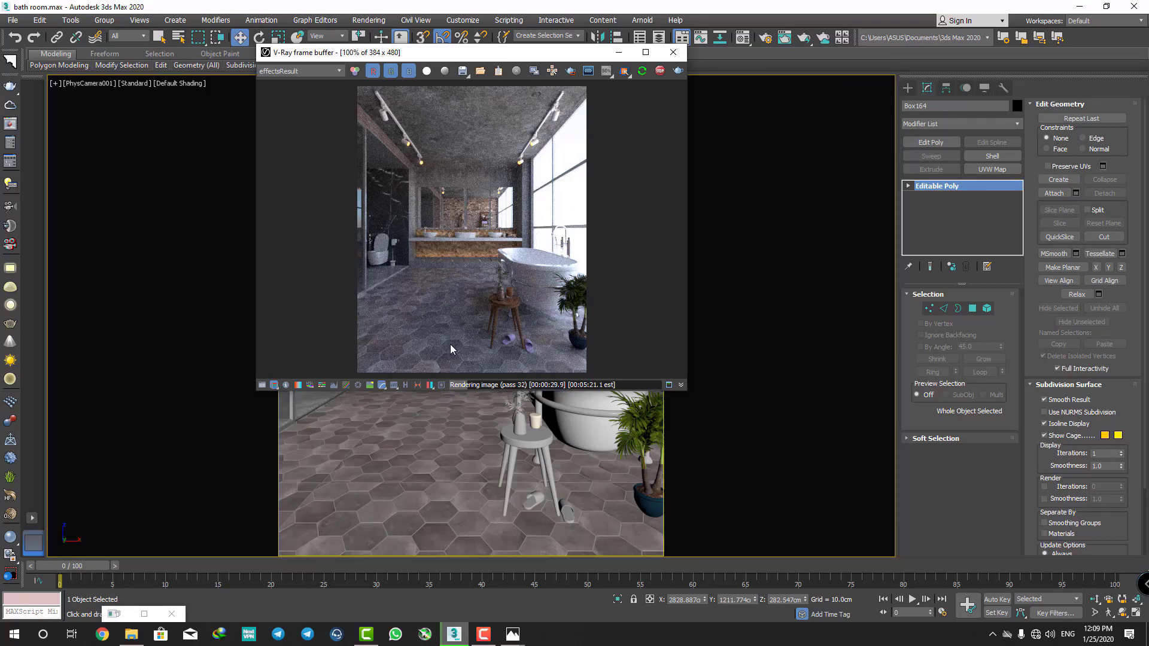
{"action": "left_click_drag", "start_coordinate": [472, 58], "coordinate": [519, 80]}
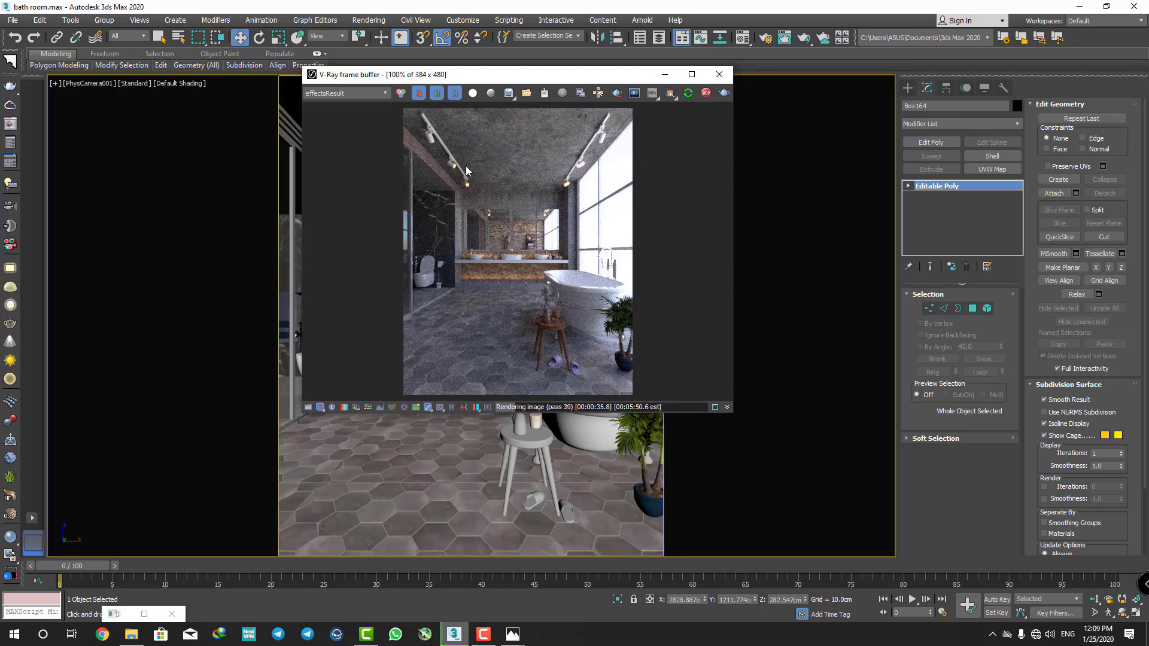
{"action": "left_click", "coordinate": [706, 94]}
- Leave the camera view and orbit in perspective toward the ceiling track spotlight
{"action": "left_click", "coordinate": [719, 75]}
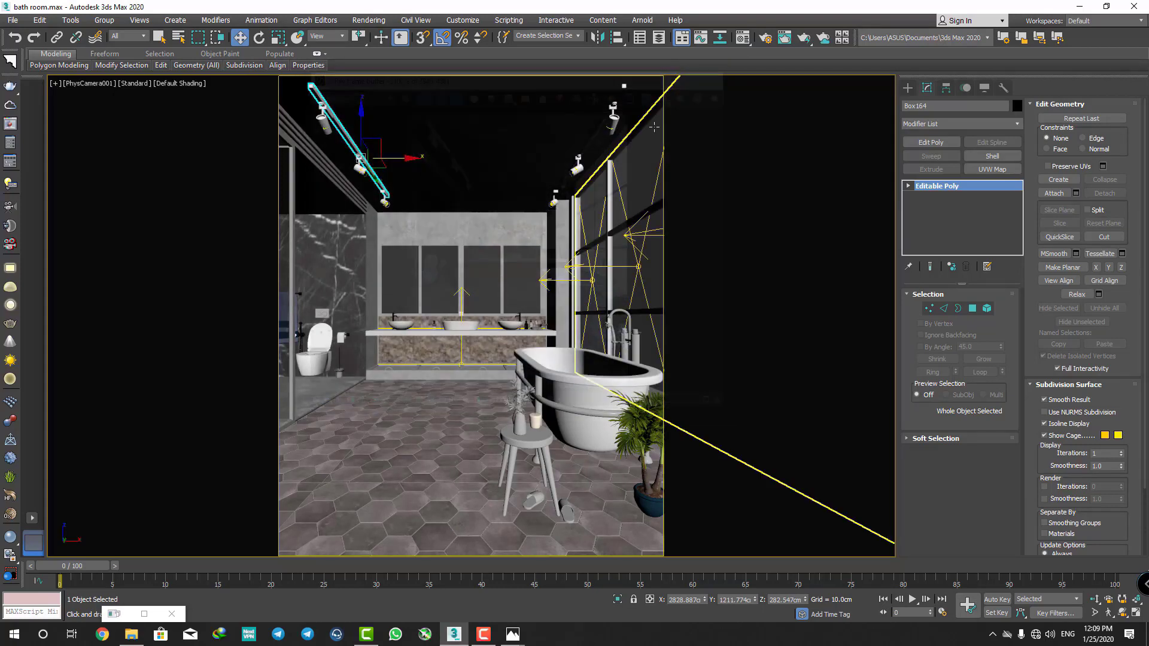
{"action": "key", "text": "p"}
{"action": "scroll", "coordinate": [579, 178], "scroll_direction": "up", "scroll_amount": 3}
{"action": "scroll", "coordinate": [337, 137], "scroll_direction": "up", "scroll_amount": 3}
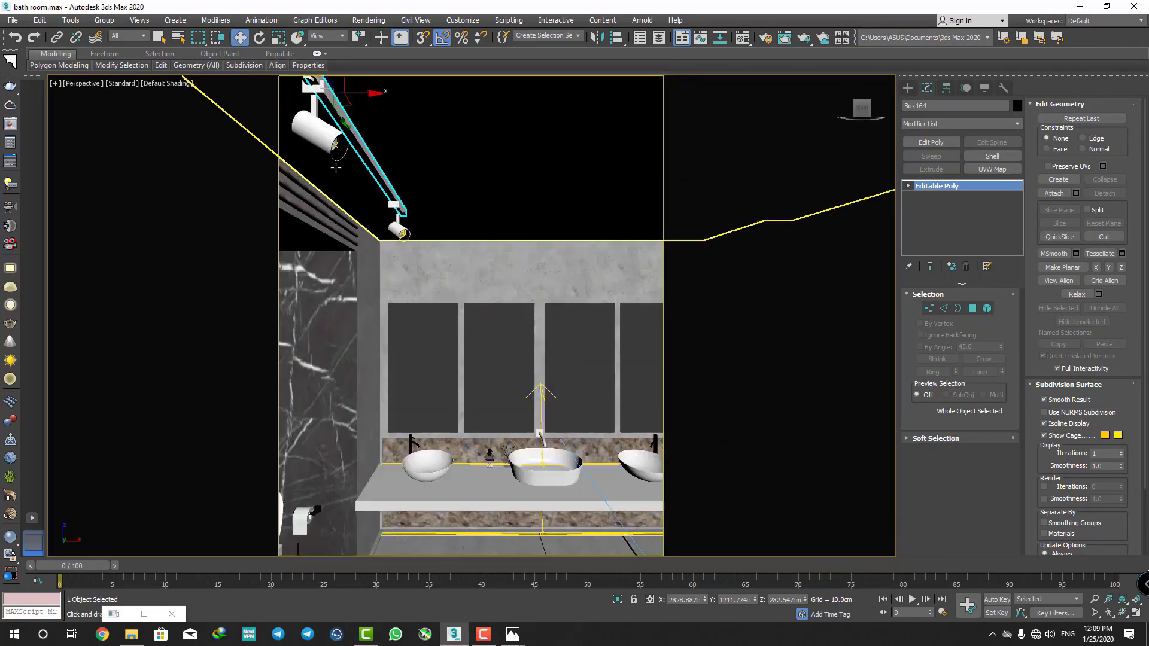
{"action": "left_click", "coordinate": [336, 138]}
{"action": "middle_click_drag", "start_coordinate": [336, 137], "coordinate": [852, 68], "text": "alt"}
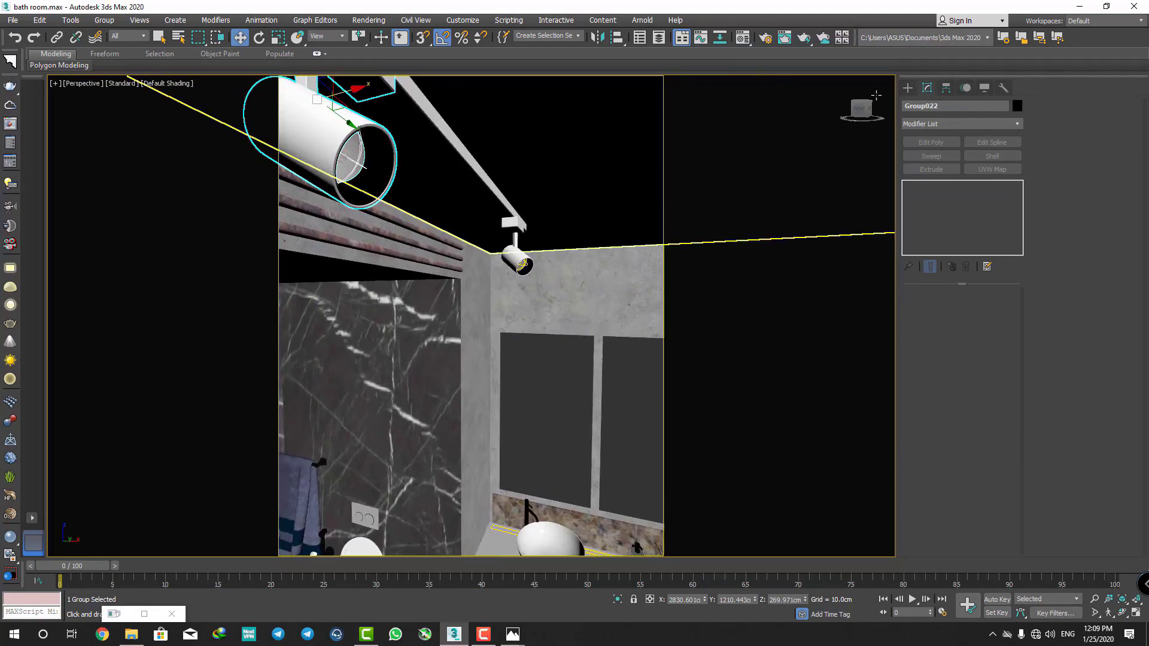
- Create a VRayIES light at the ceiling spotlight, aimed down the wall
{"action": "left_click", "coordinate": [908, 87]}
{"action": "left_click", "coordinate": [936, 160]}
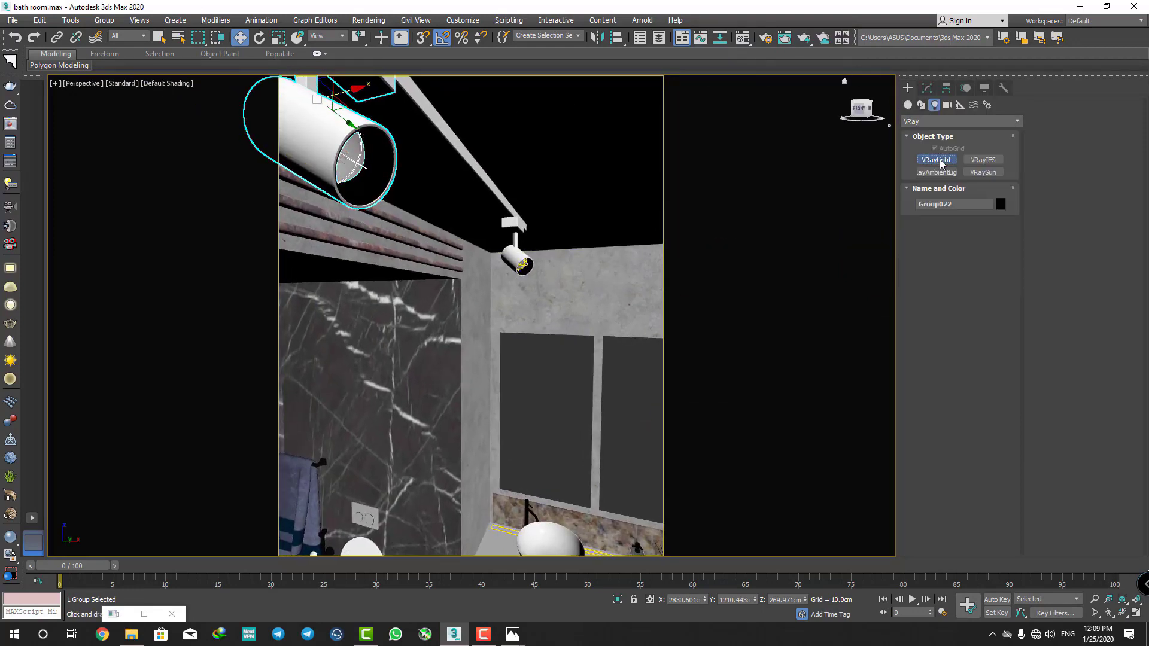
{"action": "left_click", "coordinate": [986, 240]}
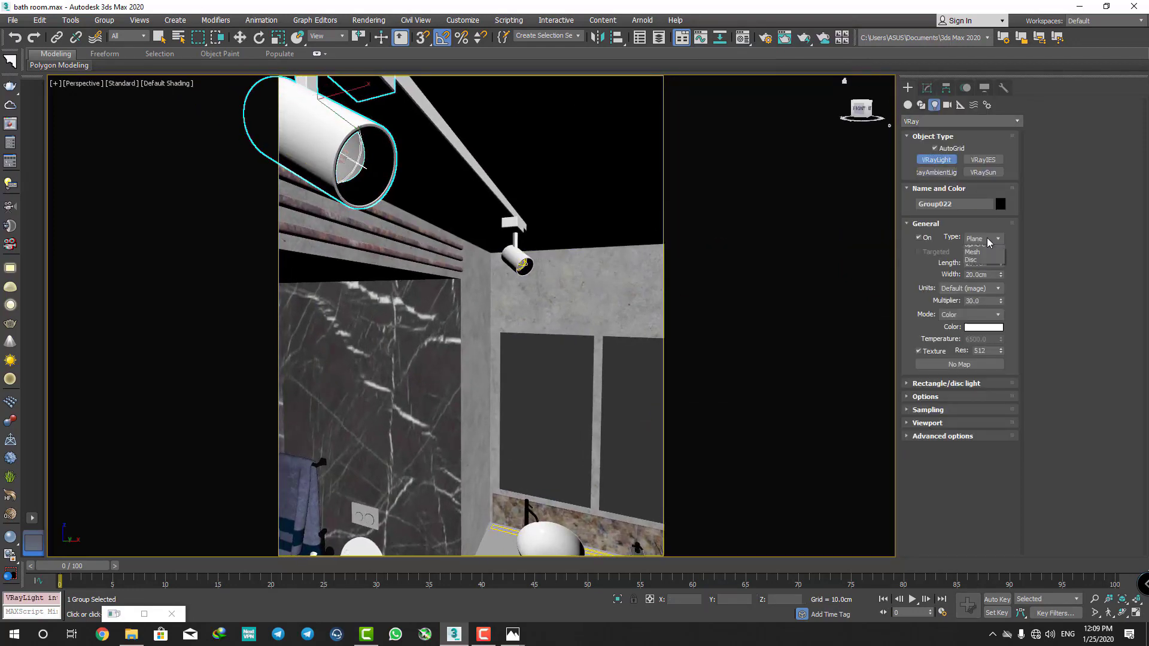
{"action": "left_click", "coordinate": [989, 166]}
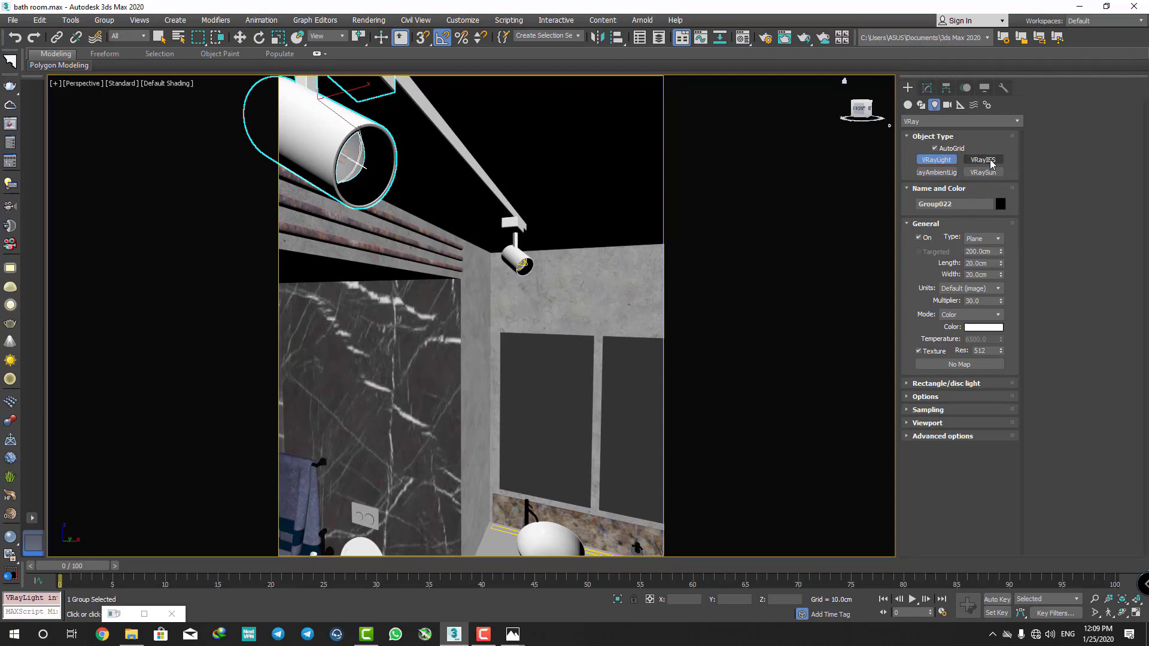
{"action": "left_click", "coordinate": [989, 161]}
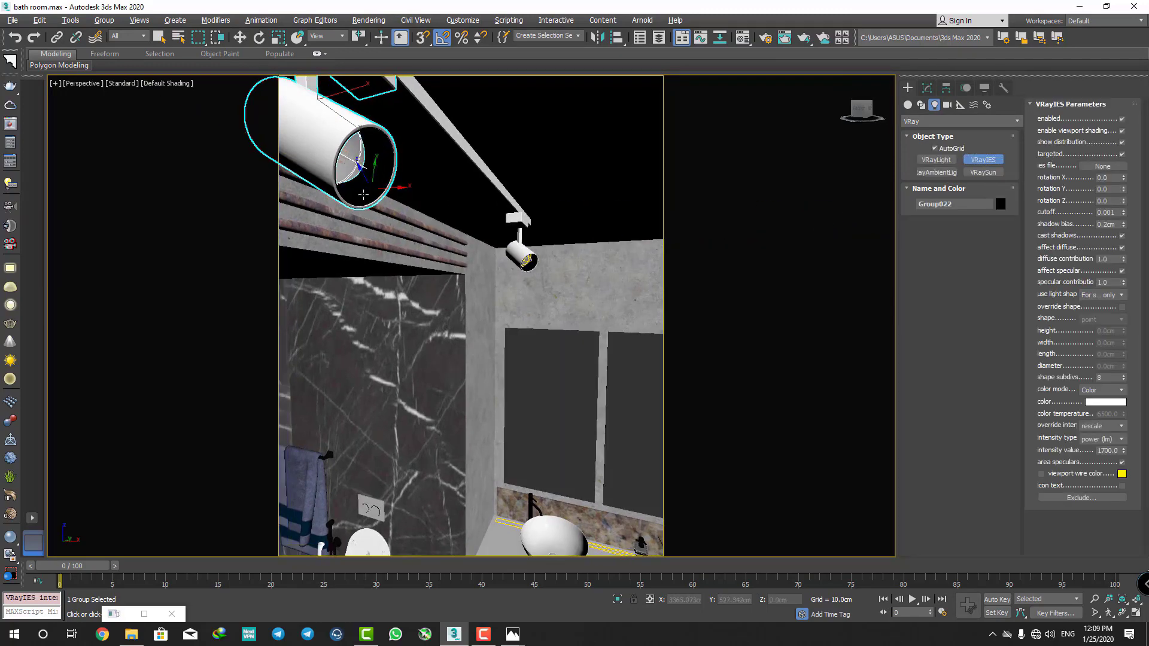
{"action": "left_click_drag", "start_coordinate": [363, 186], "coordinate": [455, 366]}
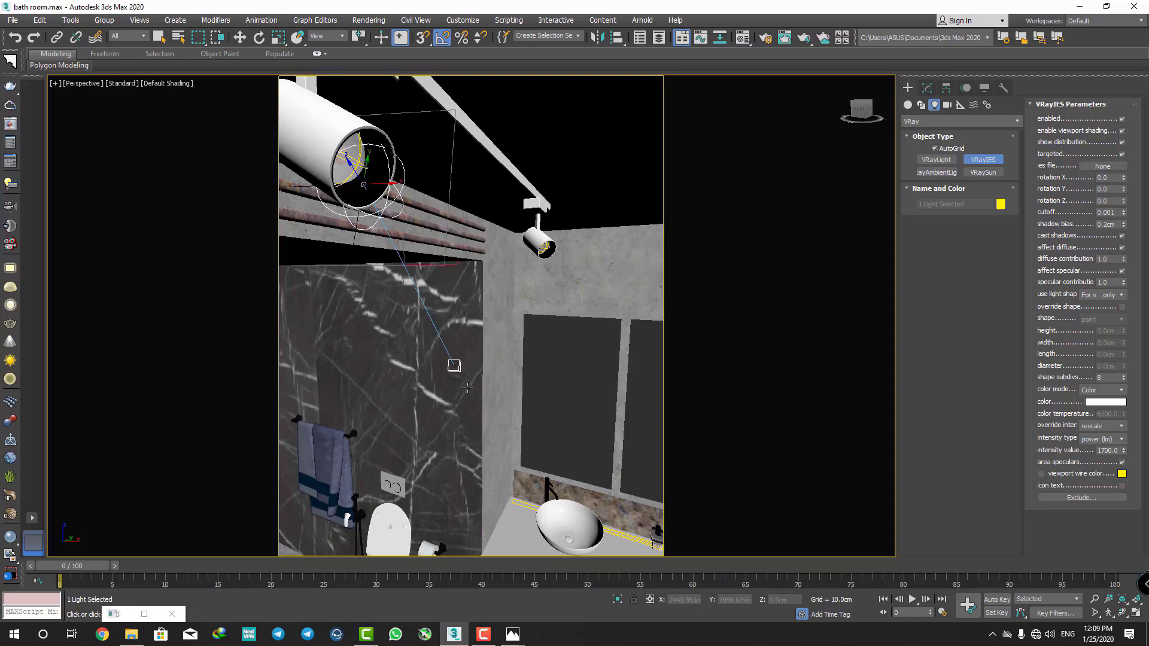
- Lower the IES light's target near the towel rail and move it toward the toilet
{"action": "scroll", "coordinate": [463, 374], "scroll_direction": "down", "scroll_amount": 3}
{"action": "scroll", "coordinate": [458, 364], "scroll_direction": "down", "scroll_amount": 2}
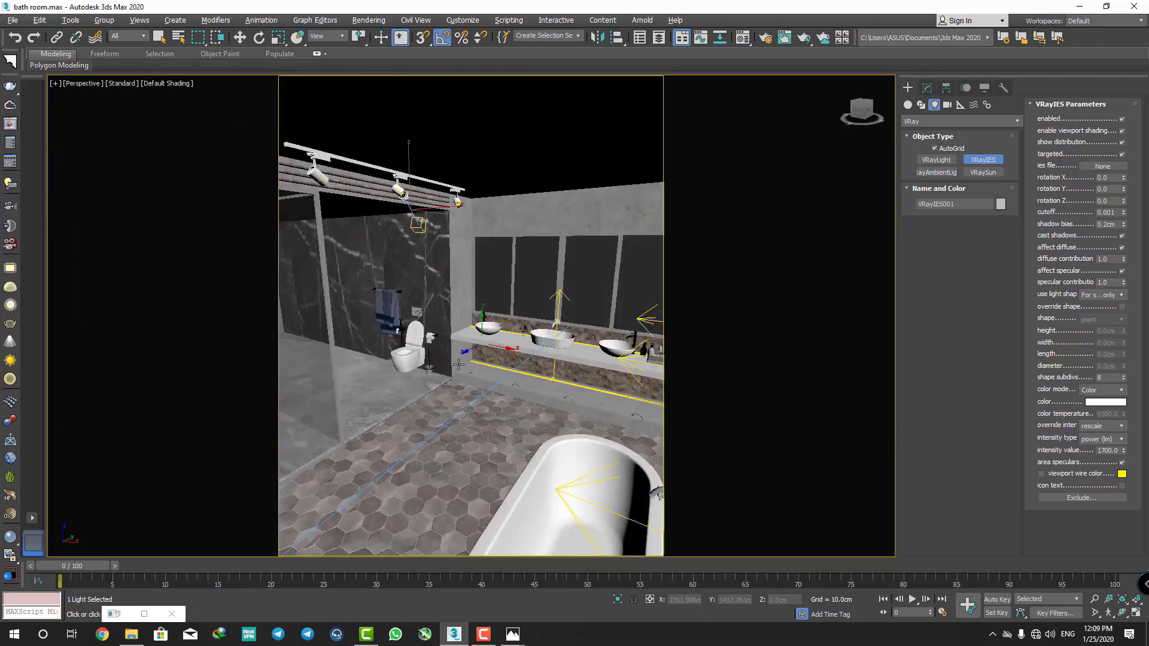
{"action": "middle_click_drag", "start_coordinate": [458, 364], "coordinate": [415, 213], "text": "alt"}
{"action": "key", "text": "w"}
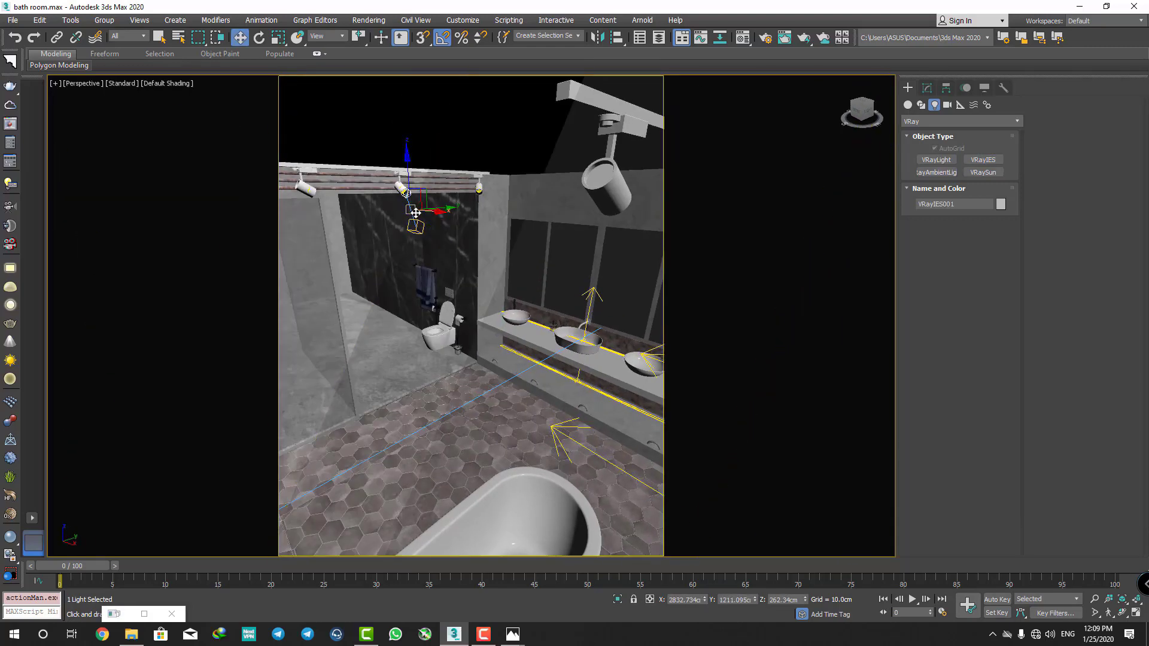
{"action": "scroll", "coordinate": [416, 213], "scroll_direction": "up", "scroll_amount": 3}
{"action": "scroll", "coordinate": [415, 213], "scroll_direction": "up", "scroll_amount": 2}
{"action": "left_click_drag", "start_coordinate": [428, 264], "coordinate": [446, 308]}
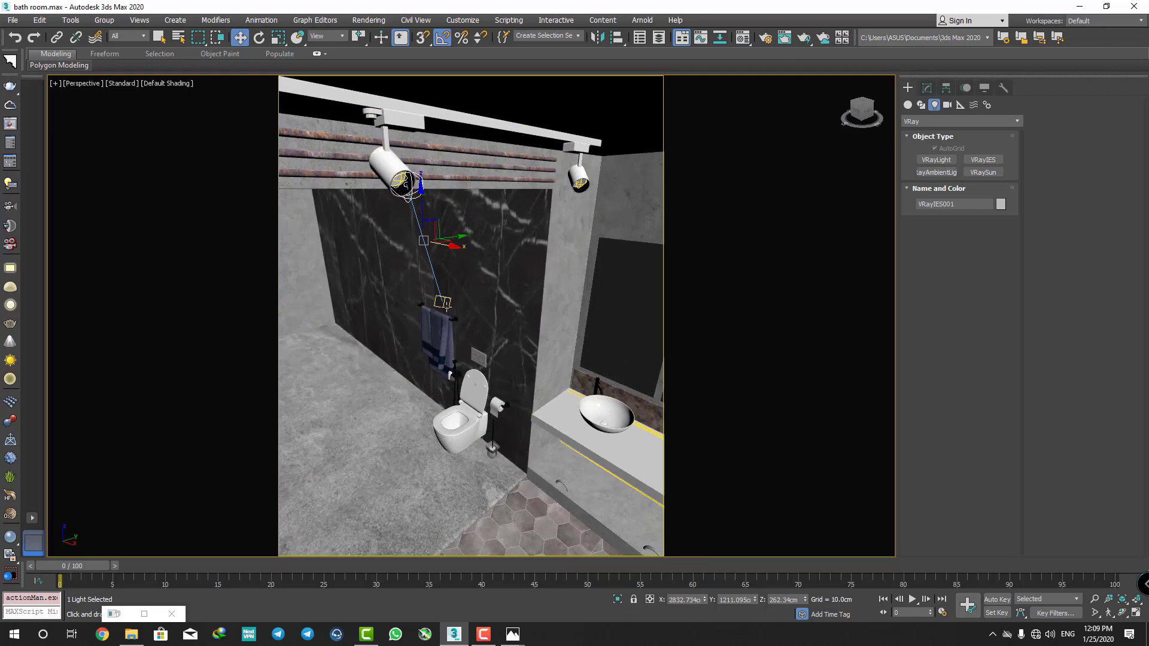
{"action": "left_click", "coordinate": [446, 309]}
{"action": "middle_click_drag", "start_coordinate": [446, 308], "coordinate": [463, 318], "text": "alt"}
{"action": "left_click_drag", "start_coordinate": [463, 317], "coordinate": [564, 314]}
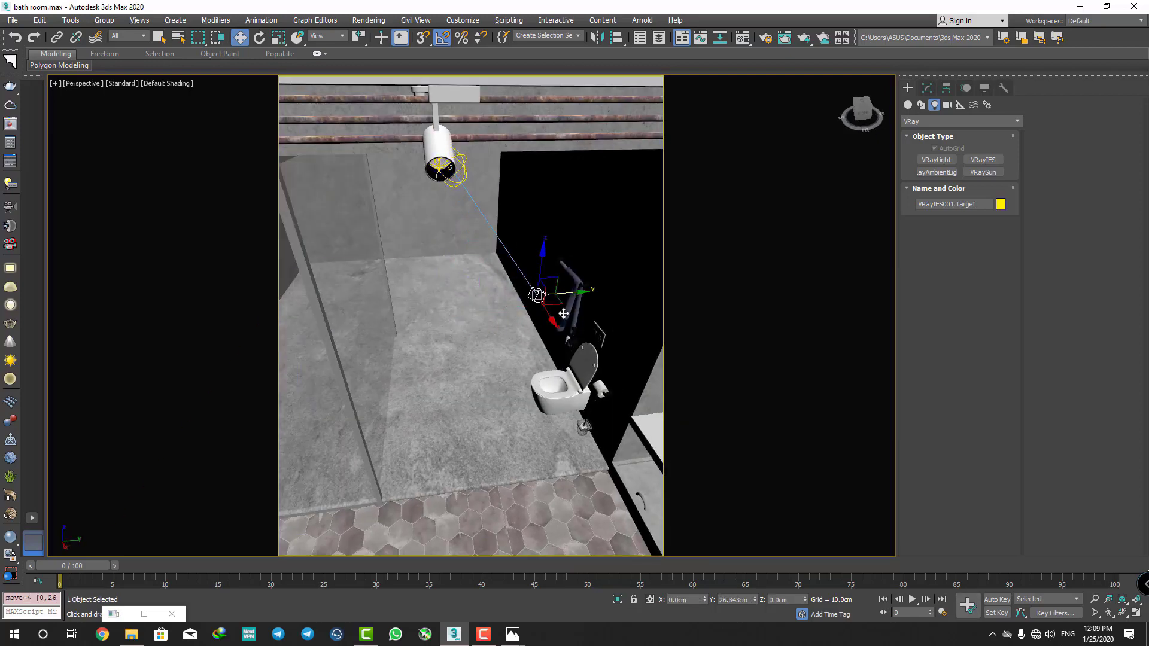
- Lower the IES spotlight slightly, shift it along X, and select its target
{"action": "left_click", "coordinate": [465, 167]}
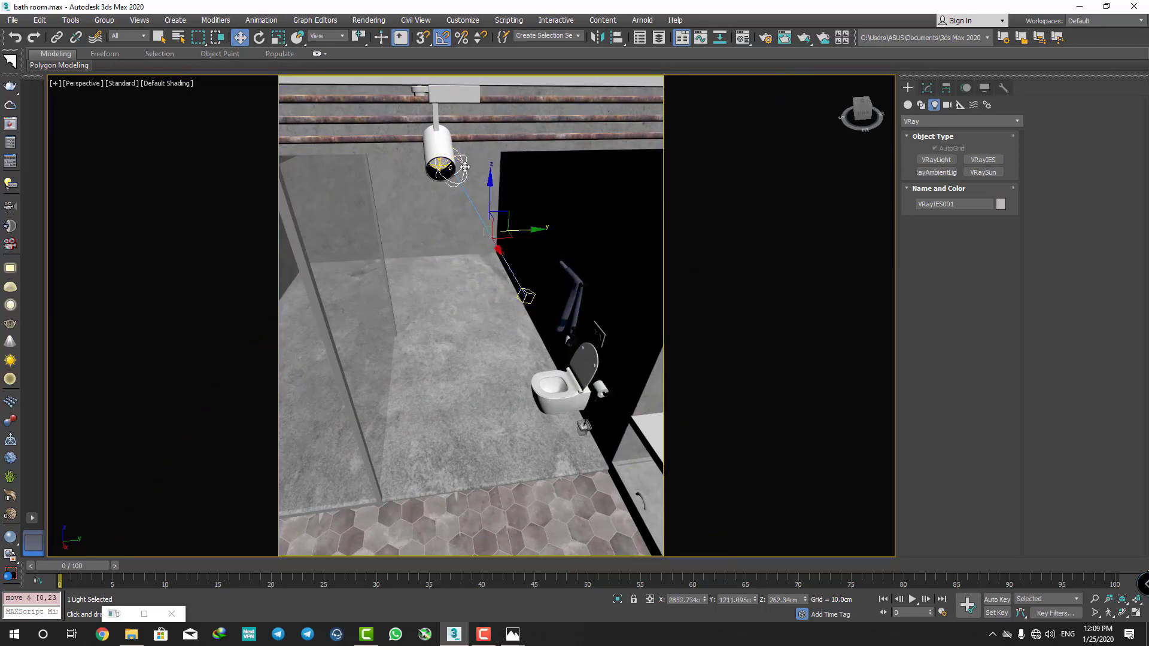
{"action": "left_click_drag", "start_coordinate": [520, 233], "coordinate": [488, 210]}
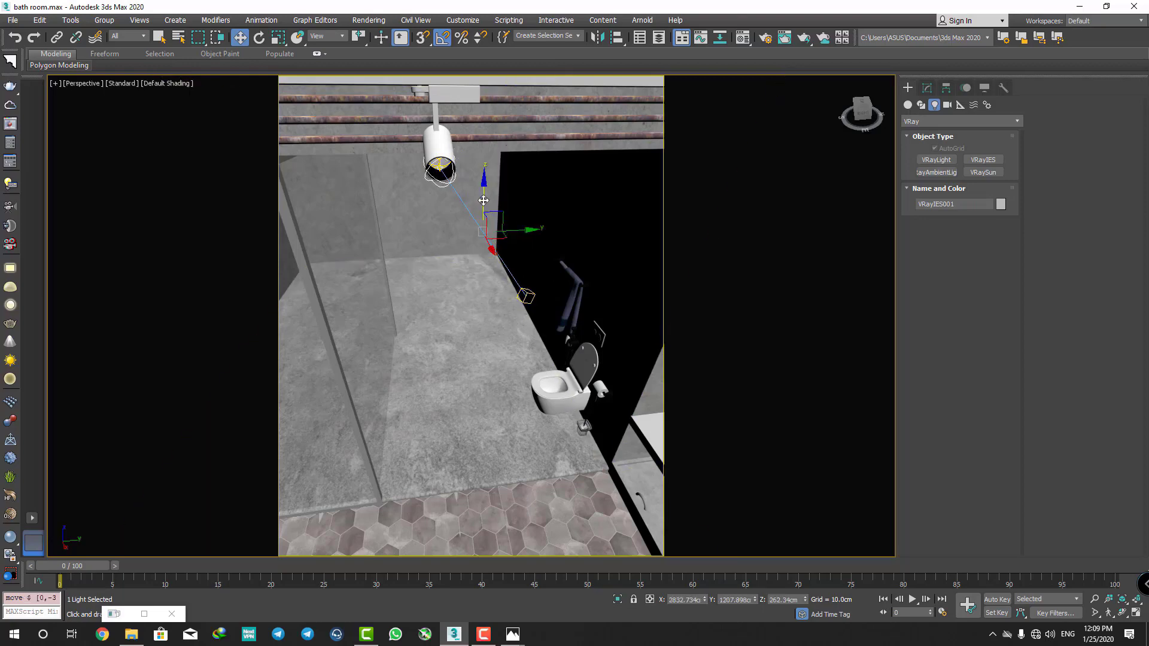
{"action": "middle_click_drag", "start_coordinate": [487, 206], "coordinate": [520, 241], "text": "alt"}
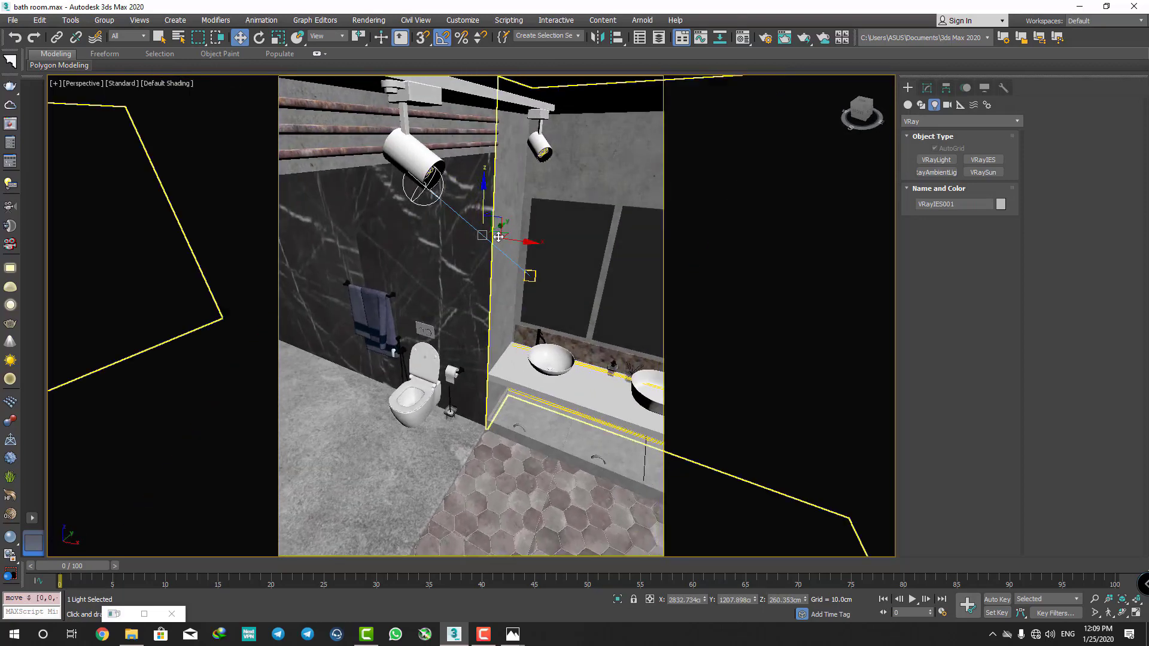
{"action": "left_click_drag", "start_coordinate": [521, 241], "coordinate": [531, 240]}
{"action": "mouse_move", "coordinate": [533, 243]}
{"action": "middle_mouse_down", "text": "alt"}
{"action": "mouse_move", "coordinate": [526, 281]}
{"action": "mouse_move", "coordinate": [490, 287]}
{"action": "mouse_move", "coordinate": [524, 351]}
{"action": "middle_mouse_up", "text": "alt"}
{"action": "left_click", "coordinate": [541, 310]}
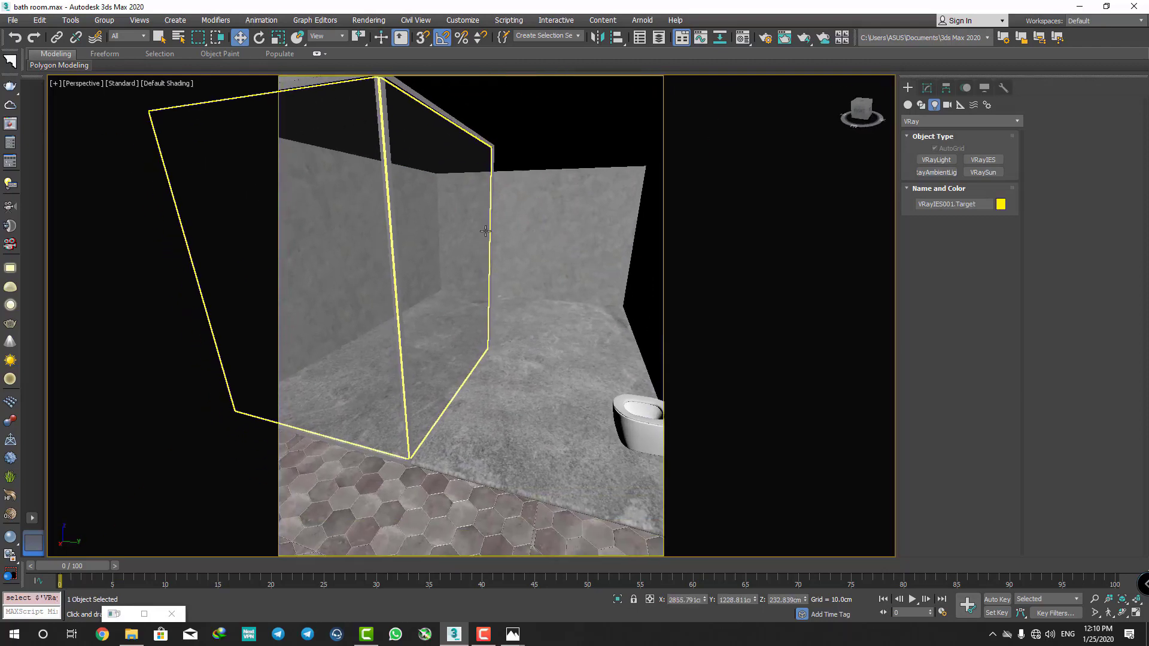
- Move the IES target along Y and X toward the vanity, then down to the floor
{"action": "left_click_drag", "start_coordinate": [524, 351], "coordinate": [472, 352]}
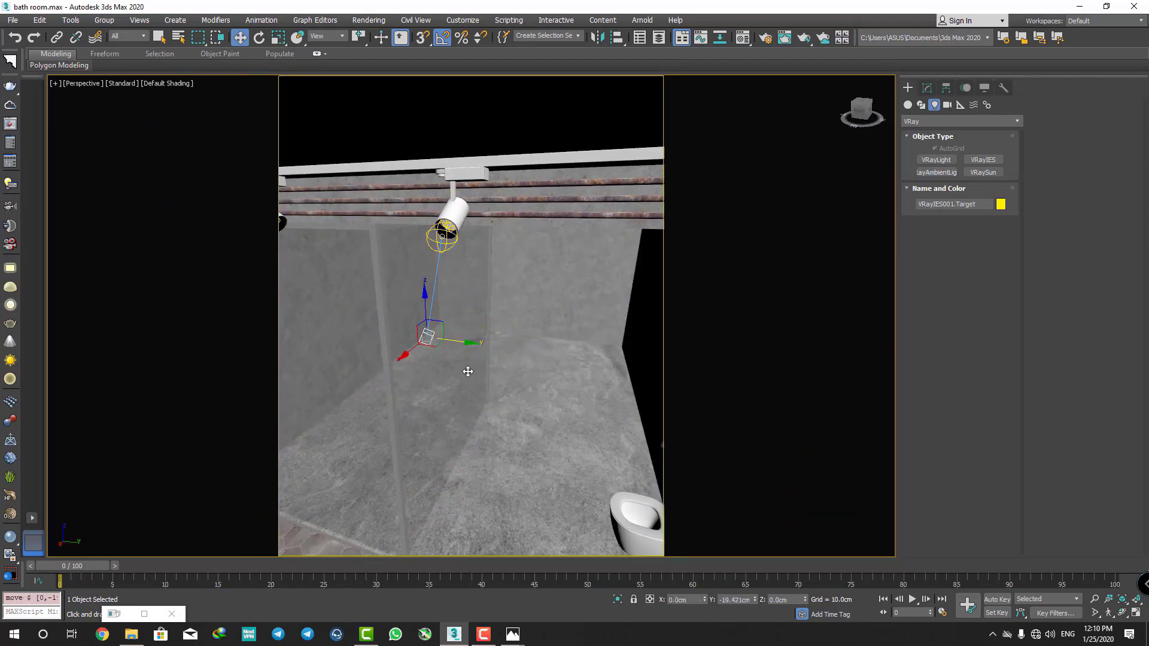
{"action": "mouse_move", "coordinate": [473, 352]}
{"action": "middle_mouse_down", "text": "alt"}
{"action": "mouse_move", "coordinate": [446, 357]}
{"action": "mouse_move", "coordinate": [461, 335]}
{"action": "middle_mouse_up", "text": "alt"}
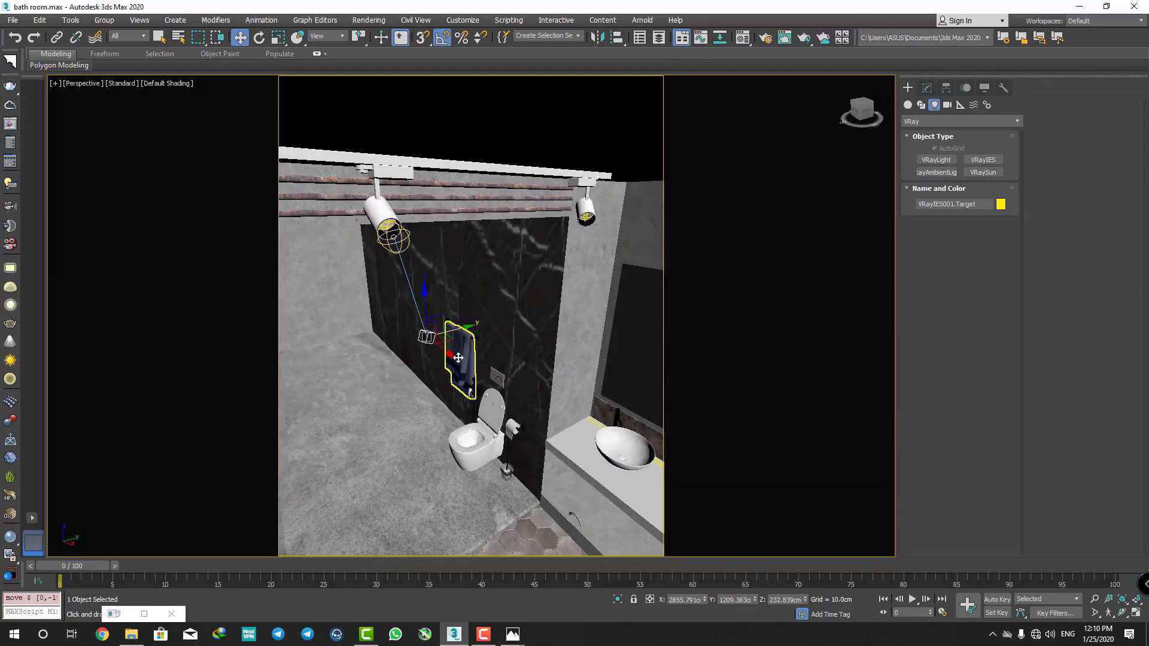
{"action": "left_click_drag", "start_coordinate": [462, 336], "coordinate": [551, 346]}
{"action": "mouse_move", "coordinate": [551, 346]}
{"action": "middle_mouse_down"}
{"action": "mouse_move", "coordinate": [464, 310]}
{"action": "mouse_move", "coordinate": [585, 313]}
{"action": "middle_mouse_up"}
{"action": "left_click_drag", "start_coordinate": [585, 313], "coordinate": [594, 386]}
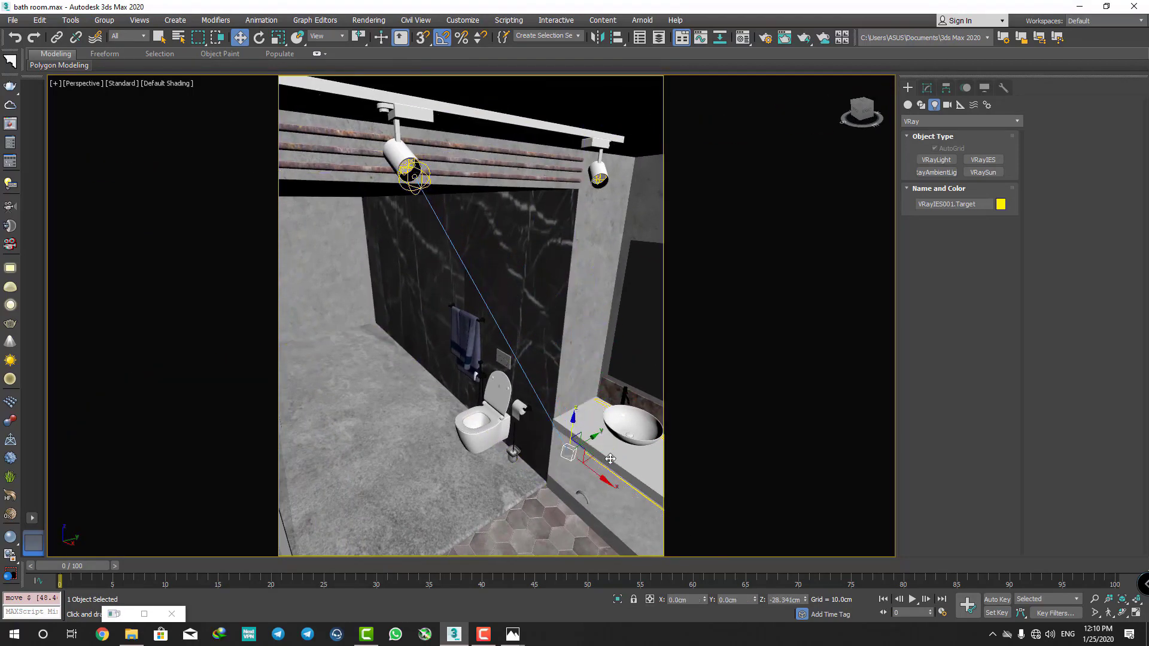
{"action": "middle_click_drag", "start_coordinate": [593, 386], "coordinate": [385, 294]}
{"action": "scroll", "coordinate": [385, 294], "scroll_direction": "down", "scroll_amount": 5}
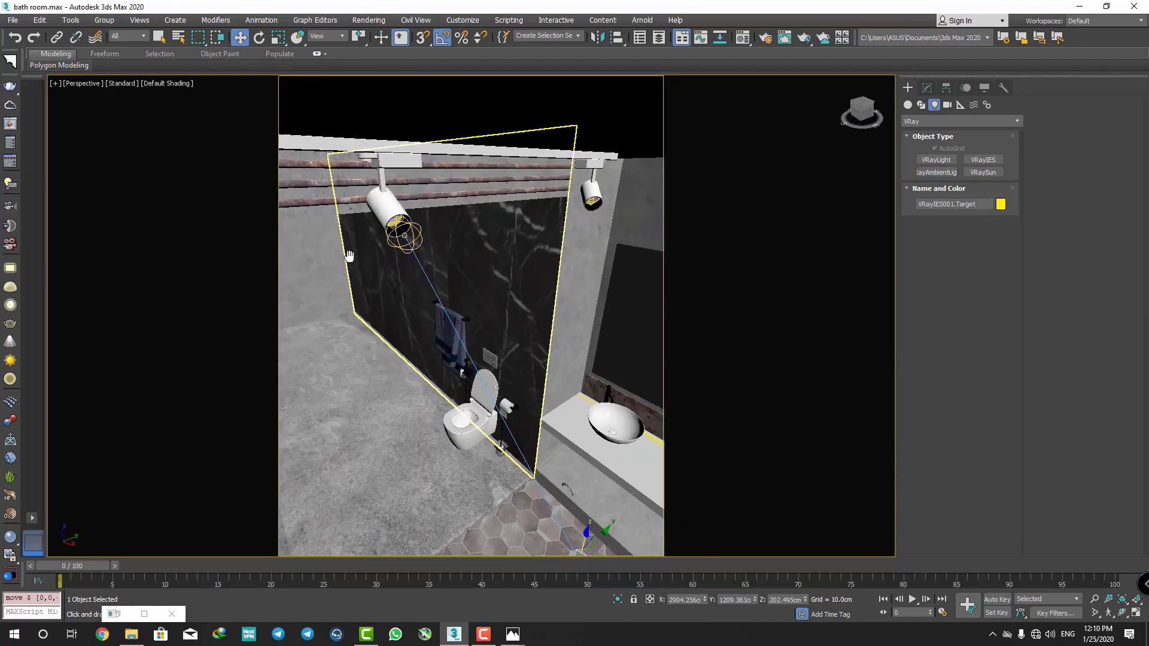
- Check the aim in Top wireframe view, then select VRayIES001 and show its parameters
{"action": "key", "text": "t"}
{"action": "key", "text": "F3"}
{"action": "scroll", "coordinate": [461, 249], "scroll_direction": "down", "scroll_amount": 5}
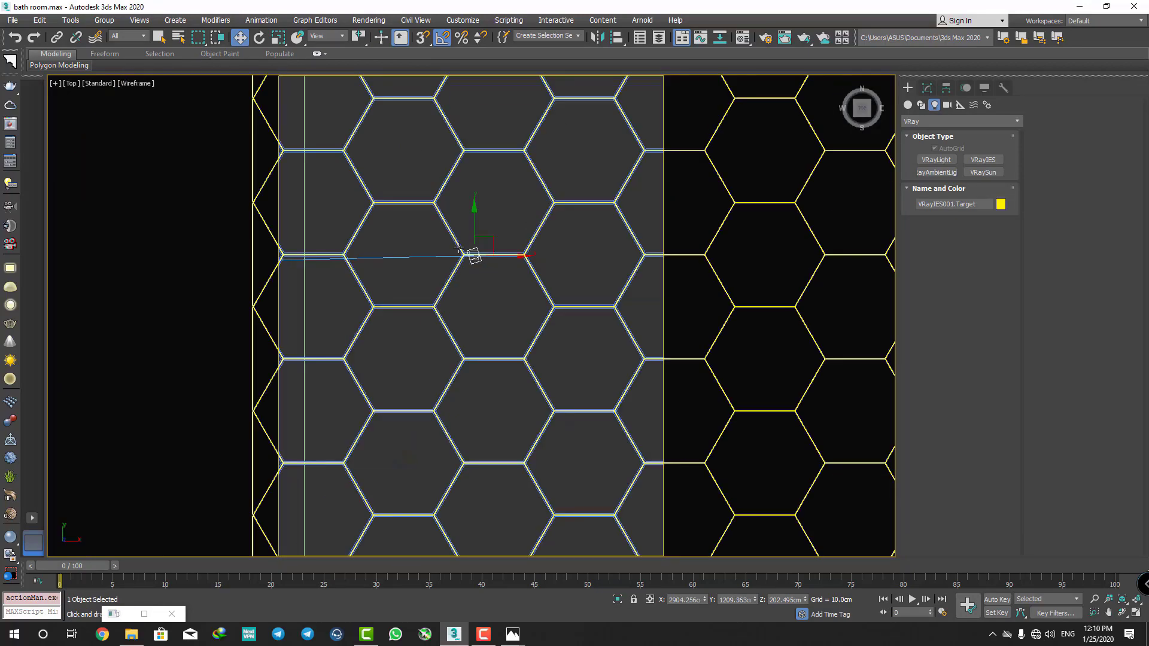
{"action": "scroll", "coordinate": [473, 292], "scroll_direction": "down", "scroll_amount": 4}
{"action": "left_click", "coordinate": [378, 301]}
{"action": "scroll", "coordinate": [389, 304], "scroll_direction": "up", "scroll_amount": 3}
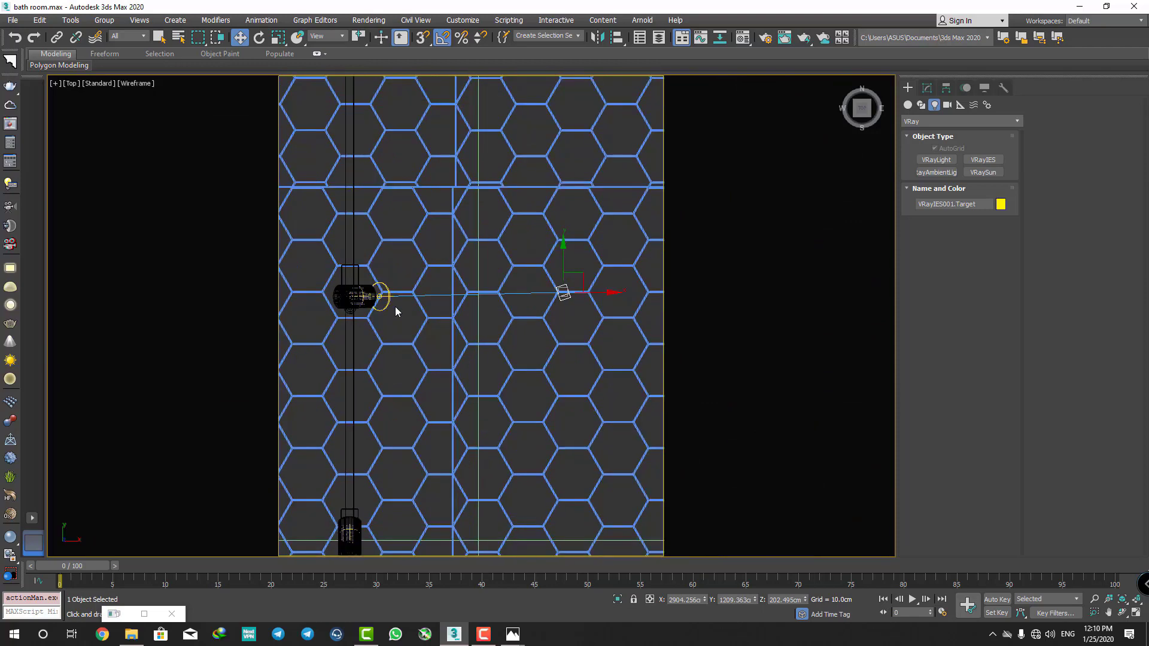
{"action": "scroll", "coordinate": [389, 299], "scroll_direction": "up", "scroll_amount": 3}
{"action": "middle_click_drag", "start_coordinate": [393, 295], "coordinate": [361, 269], "text": "alt"}
{"action": "scroll", "coordinate": [359, 266], "scroll_direction": "down", "scroll_amount": 2}
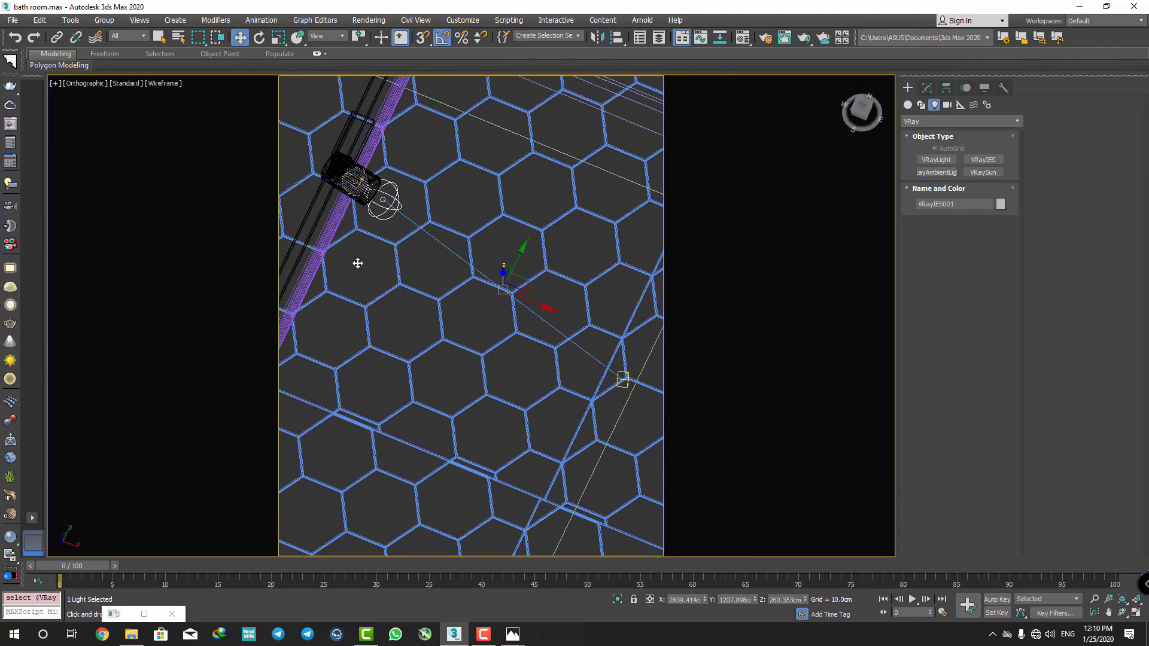
{"action": "scroll", "coordinate": [357, 263], "scroll_direction": "down", "scroll_amount": 2}
{"action": "key", "text": "p"}
{"action": "left_click", "coordinate": [927, 87]}
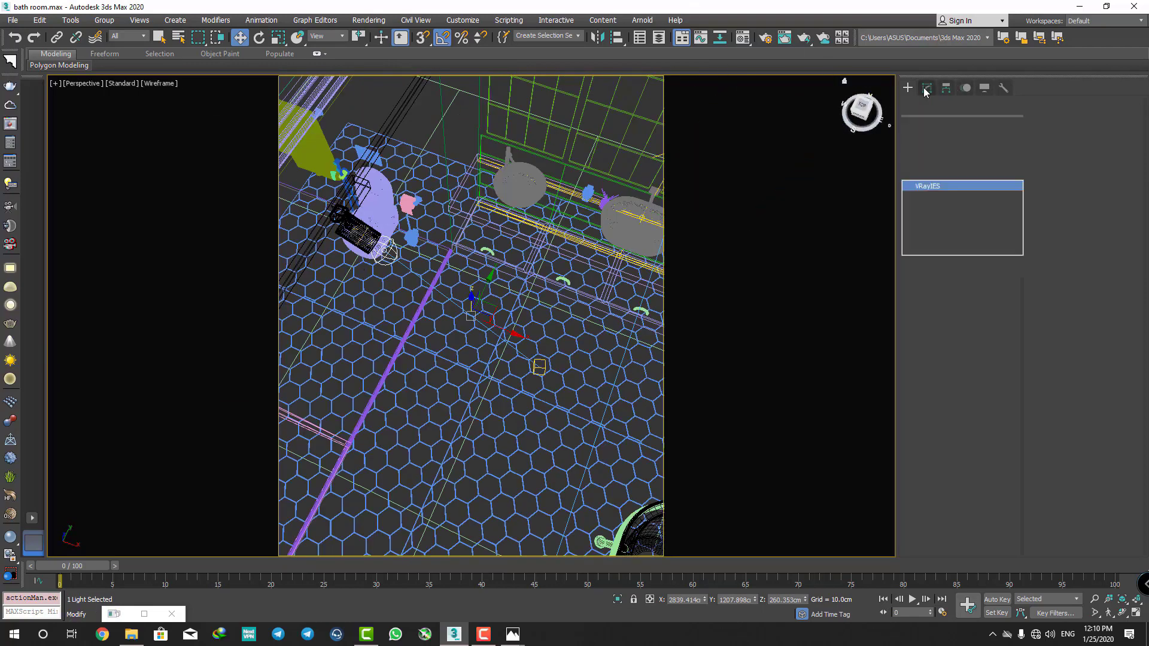
- In File Explorer, navigate to the AM152_IES folder inside I:\05.NICE_IES
{"action": "left_click", "coordinate": [138, 638]}
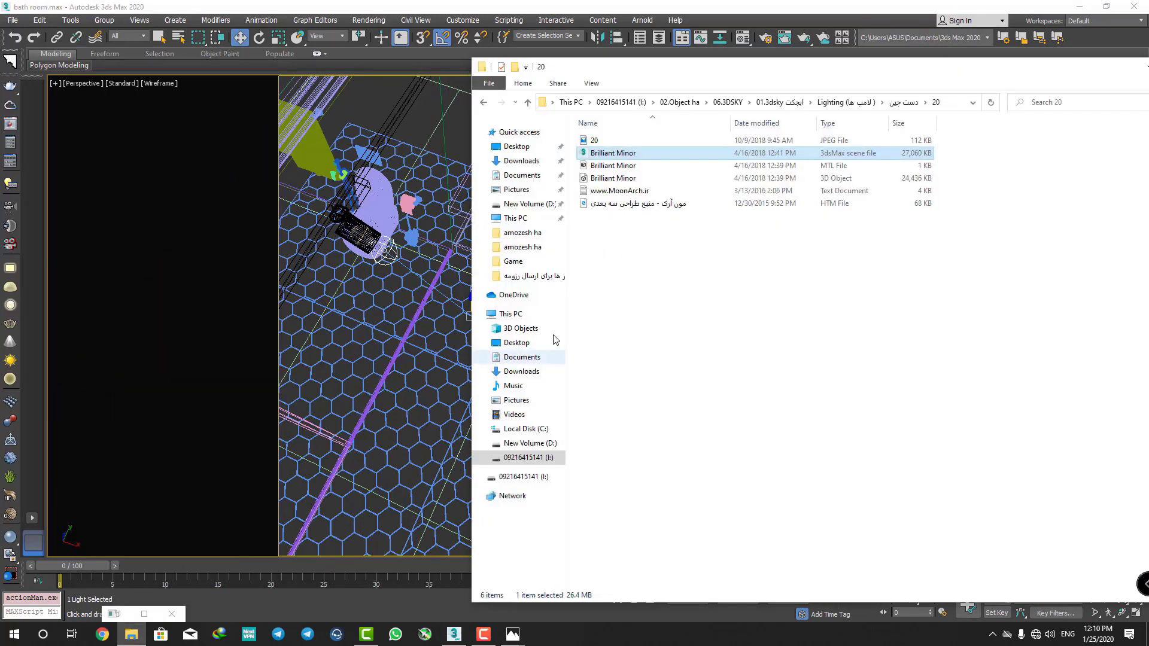
{"action": "left_click_drag", "start_coordinate": [692, 72], "coordinate": [299, 56]}
{"action": "left_click", "coordinate": [197, 442]}
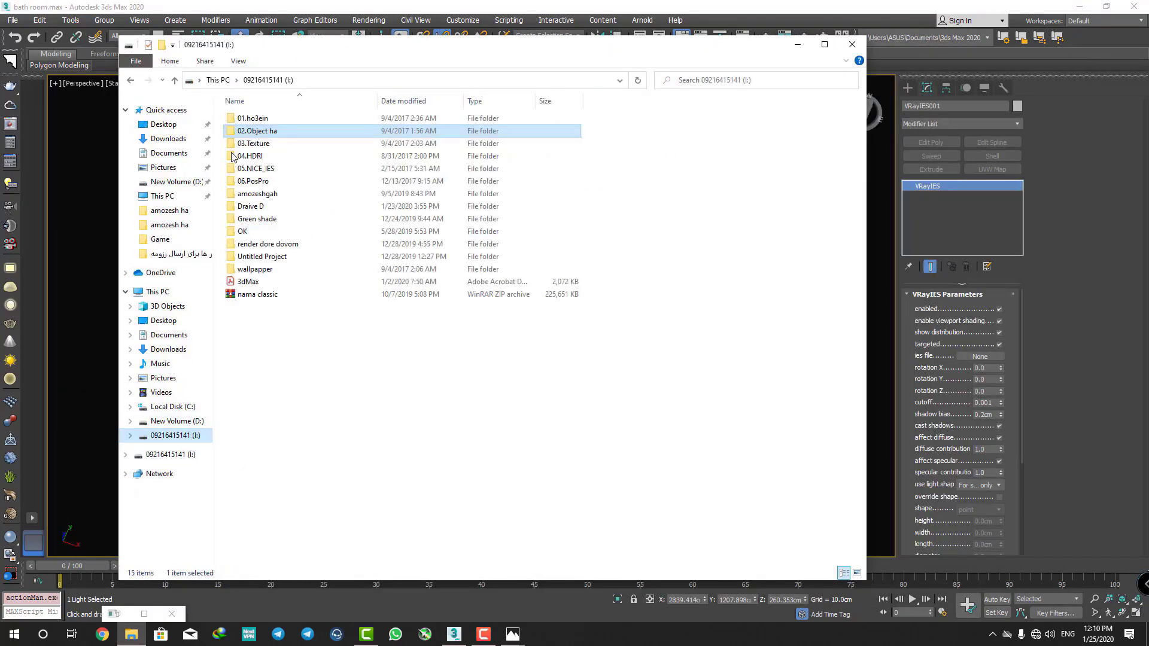
{"action": "double_click", "coordinate": [258, 168]}
{"action": "double_click", "coordinate": [246, 119]}
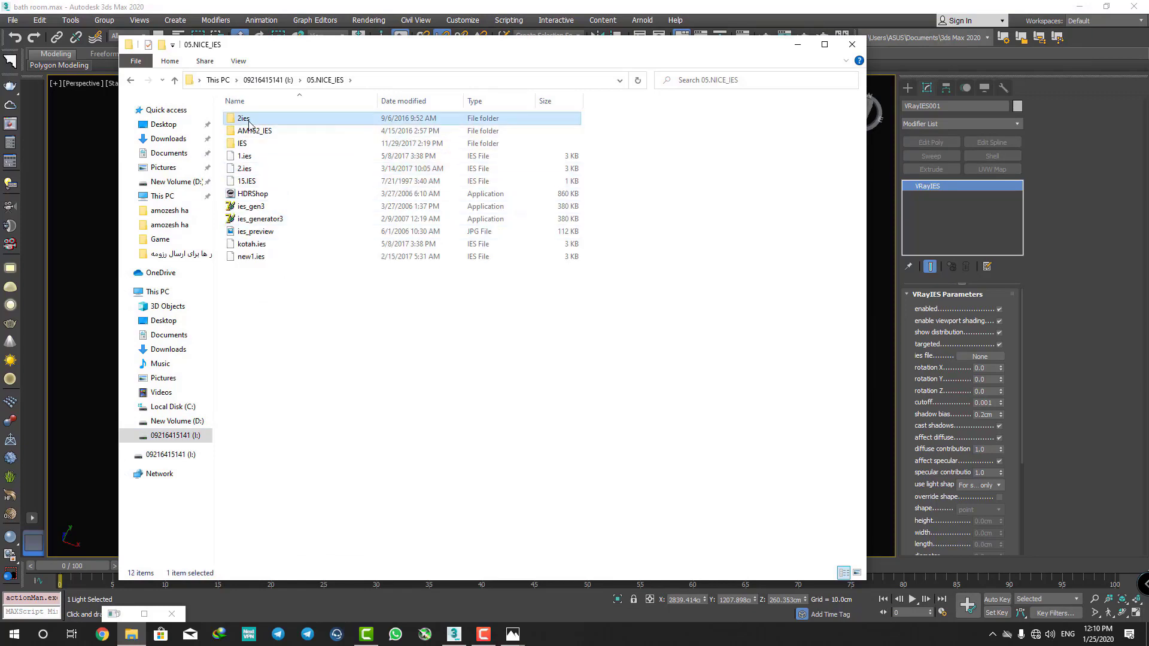
{"action": "left_click", "coordinate": [174, 79]}
{"action": "left_click", "coordinate": [268, 130]}
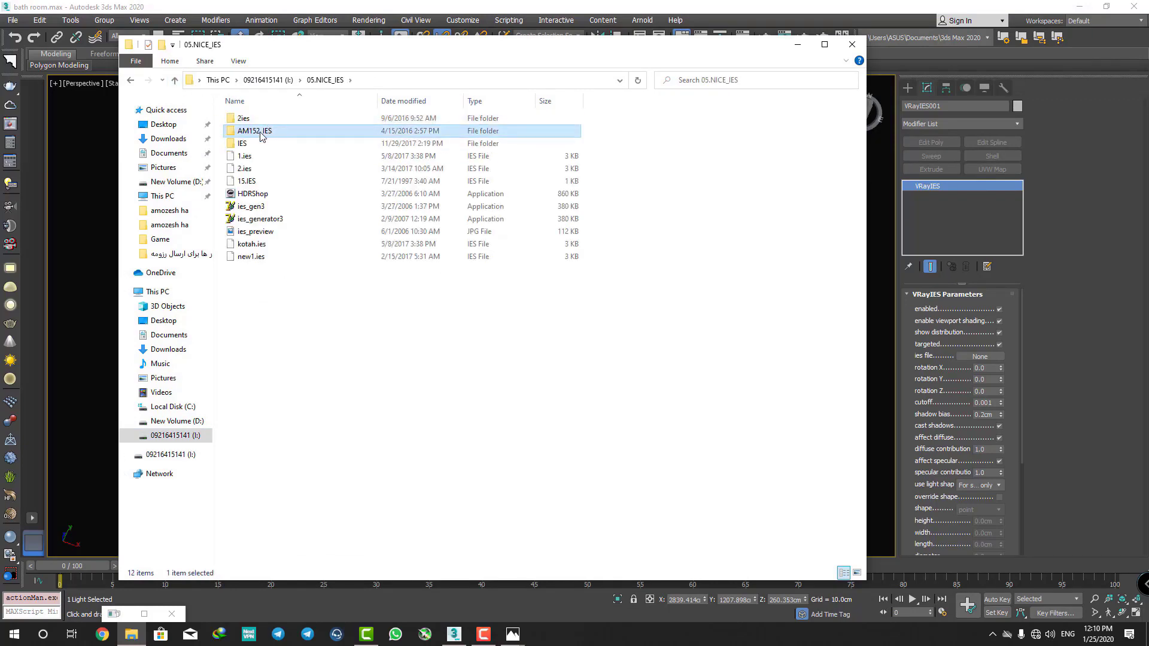
{"action": "double_click", "coordinate": [255, 132]}
- Open the AM152_IES renders folder and maximize Explorer to see the light preview images
{"action": "right_click", "coordinate": [562, 175]}
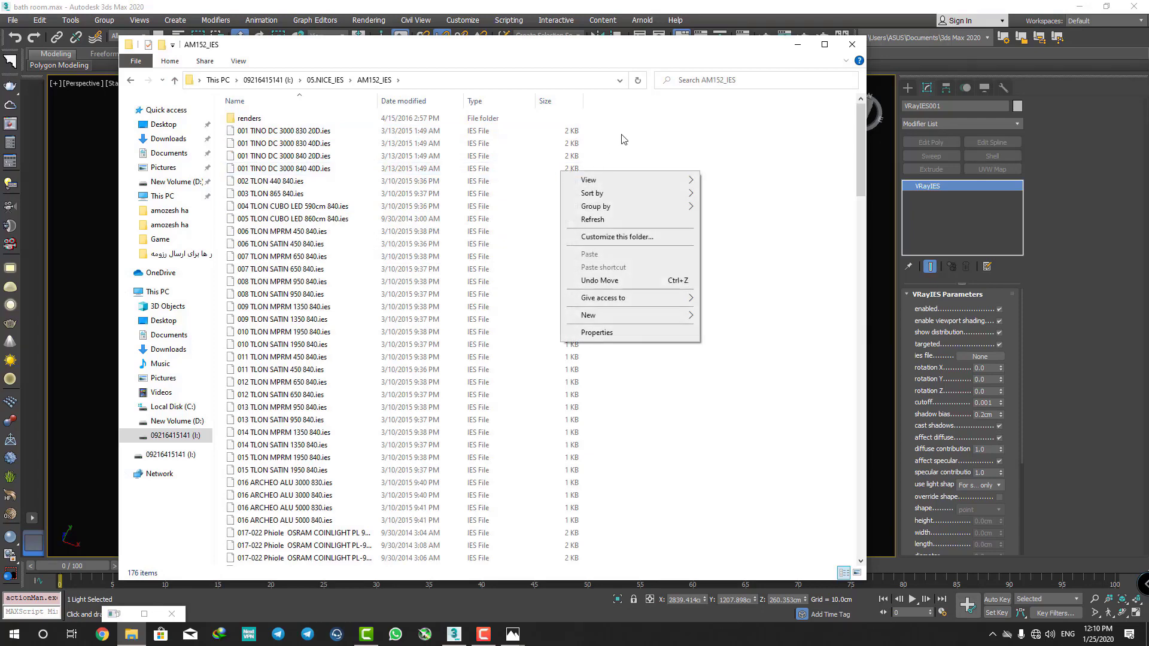
{"action": "left_click", "coordinate": [666, 124]}
{"action": "double_click", "coordinate": [245, 118]}
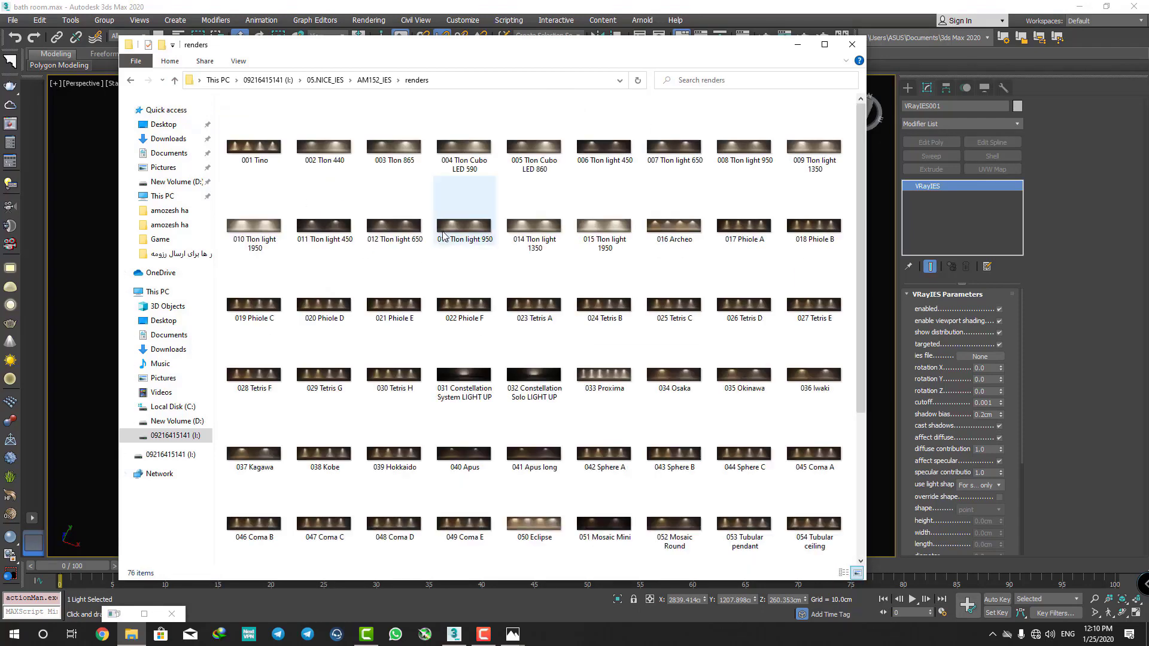
{"action": "scroll", "coordinate": [470, 239], "scroll_direction": "down", "scroll_amount": 5}
{"action": "scroll", "coordinate": [470, 239], "scroll_direction": "up", "scroll_amount": 5}
{"action": "scroll", "coordinate": [470, 242], "scroll_direction": "down", "scroll_amount": 1}
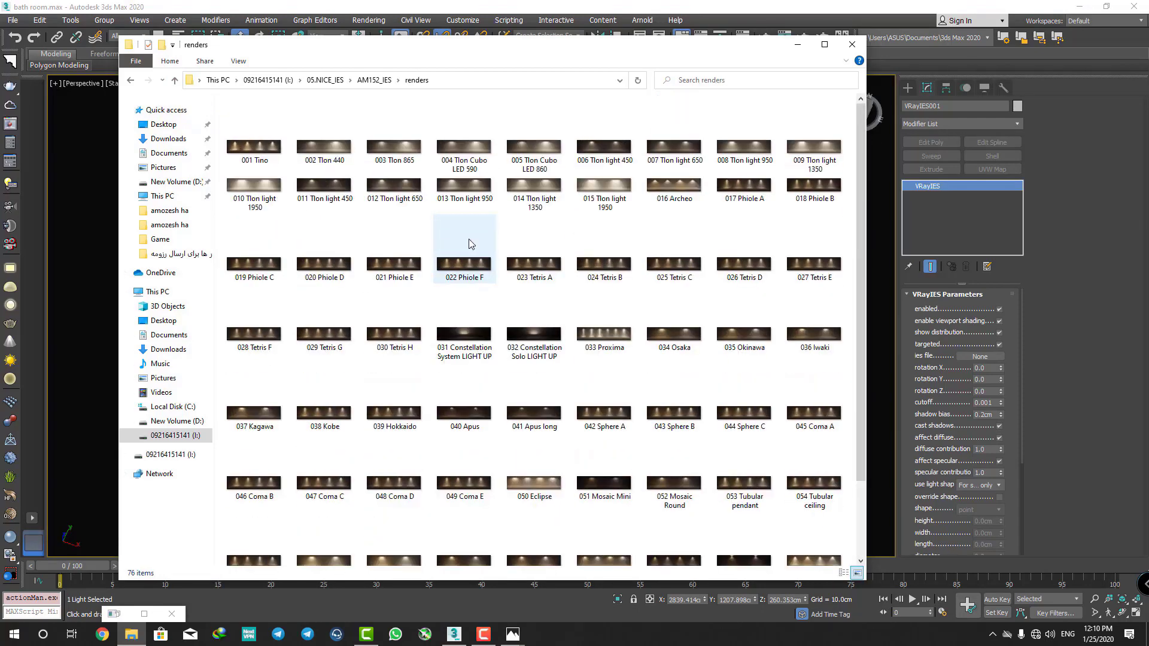
{"action": "left_click", "coordinate": [824, 45]}
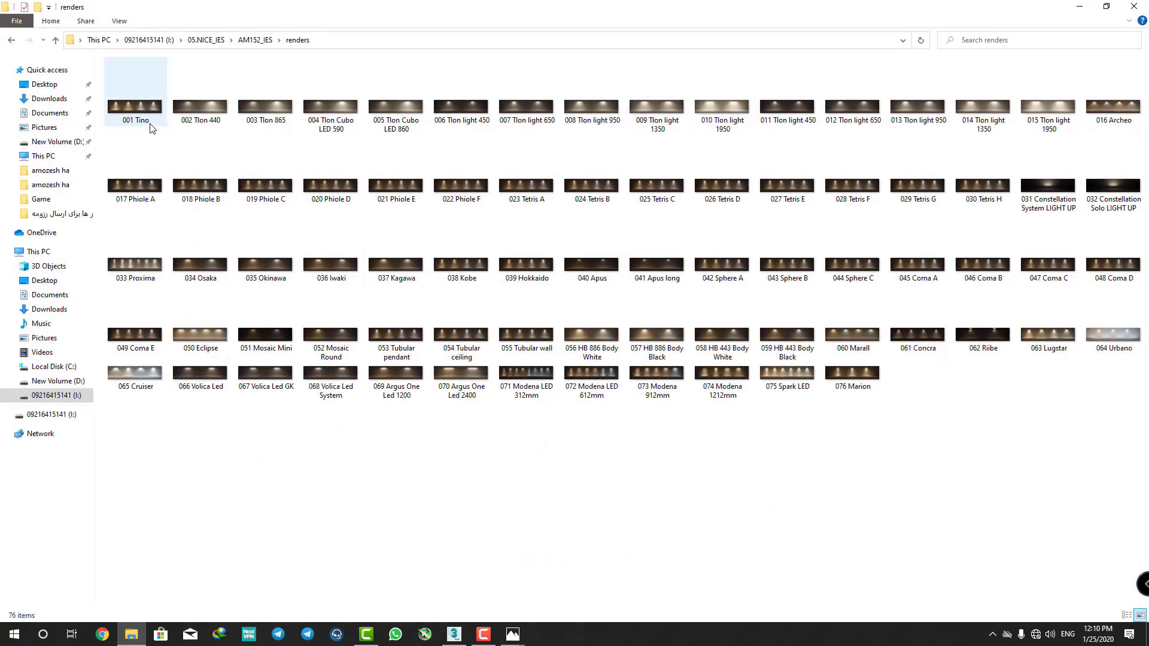
- Preview the 001 Tino render at full size, close it, and return to 3ds Max
{"action": "left_click", "coordinate": [55, 41]}
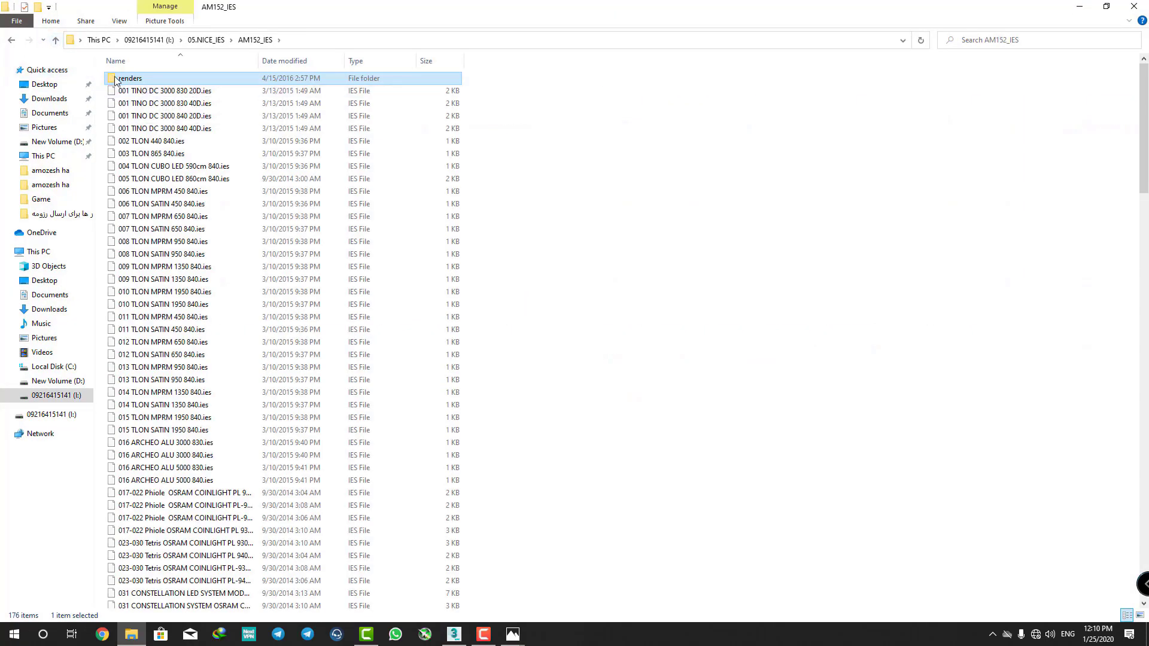
{"action": "double_click", "coordinate": [131, 79]}
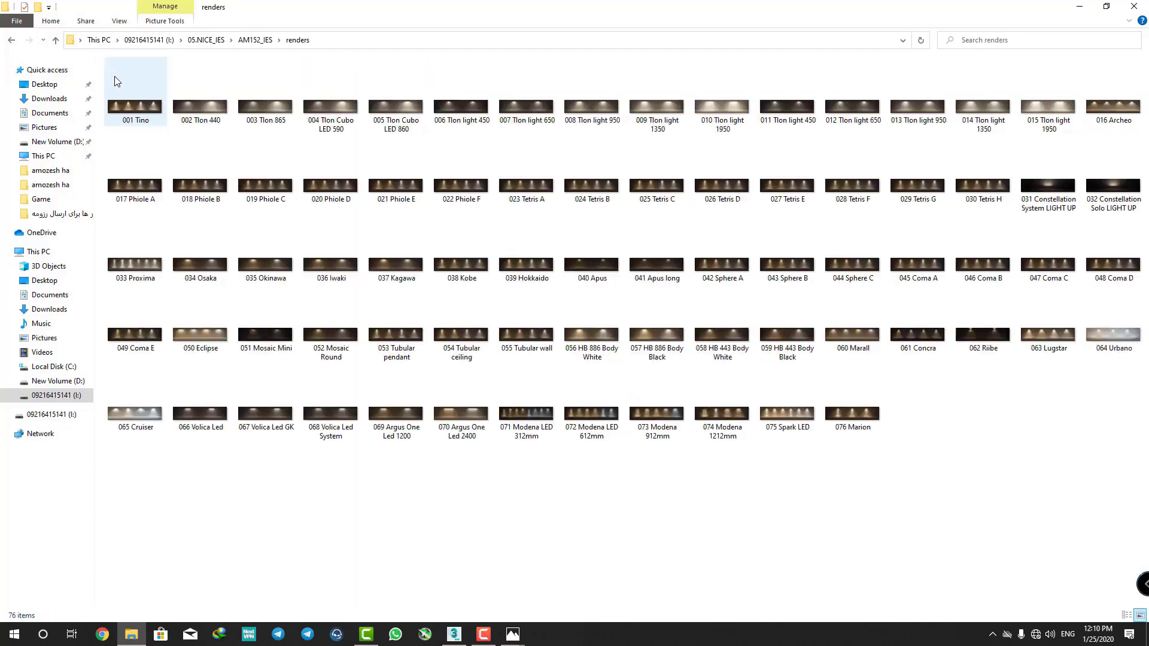
{"action": "left_click", "coordinate": [55, 41]}
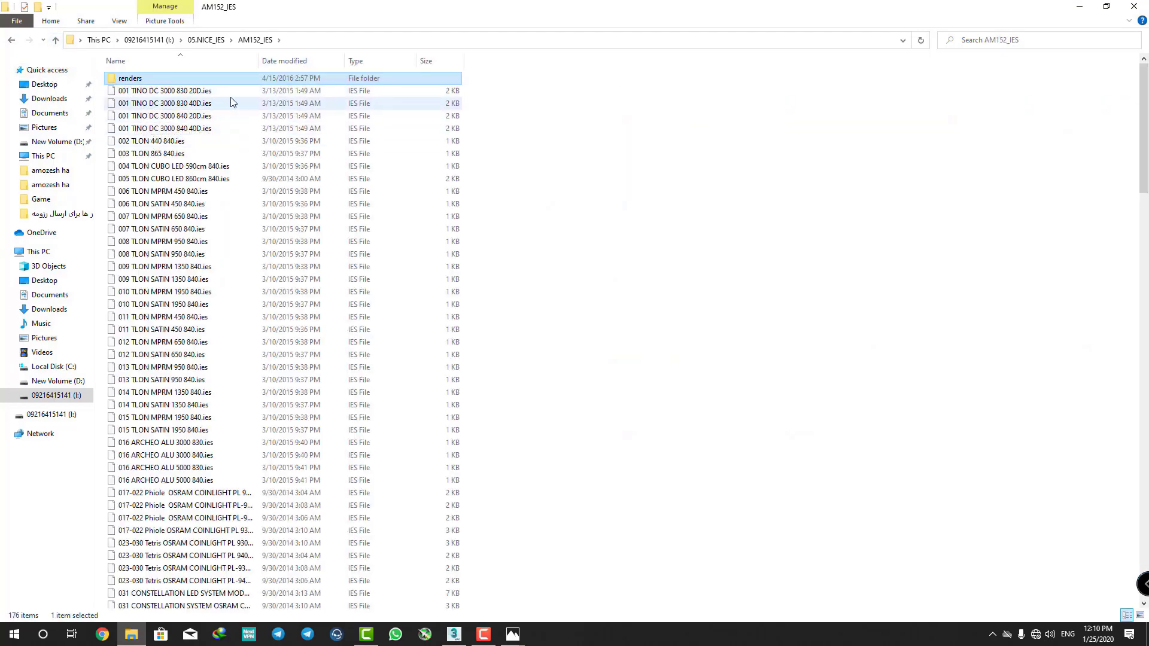
{"action": "double_click", "coordinate": [131, 79]}
{"action": "double_click", "coordinate": [142, 106]}
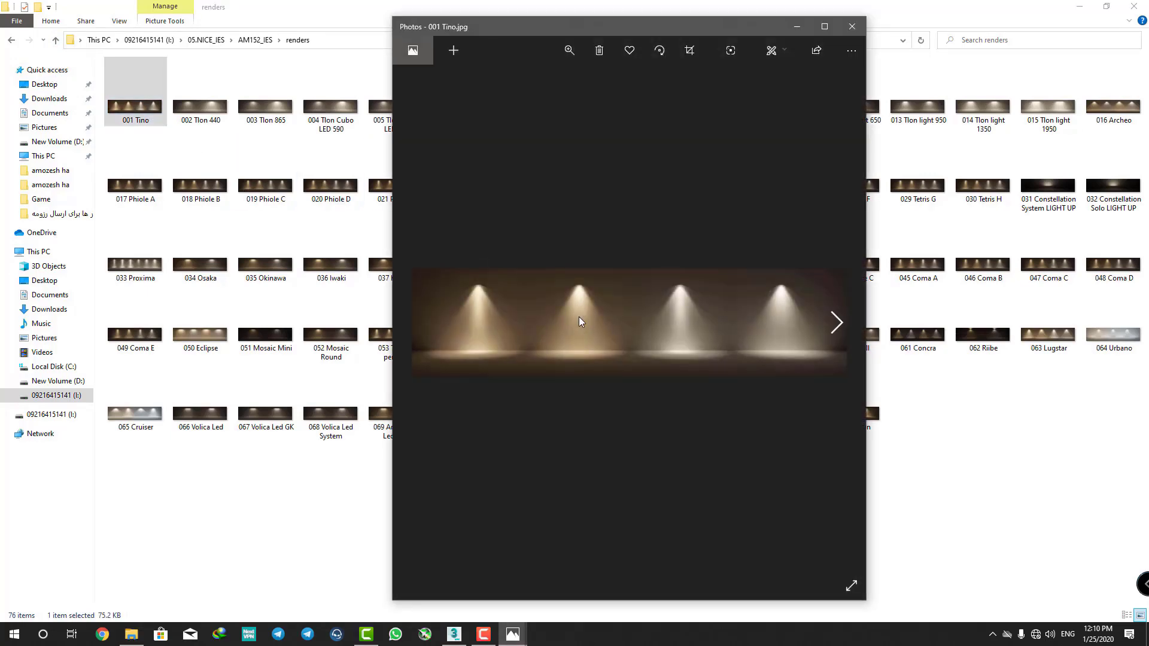
{"action": "left_click", "coordinate": [853, 26]}
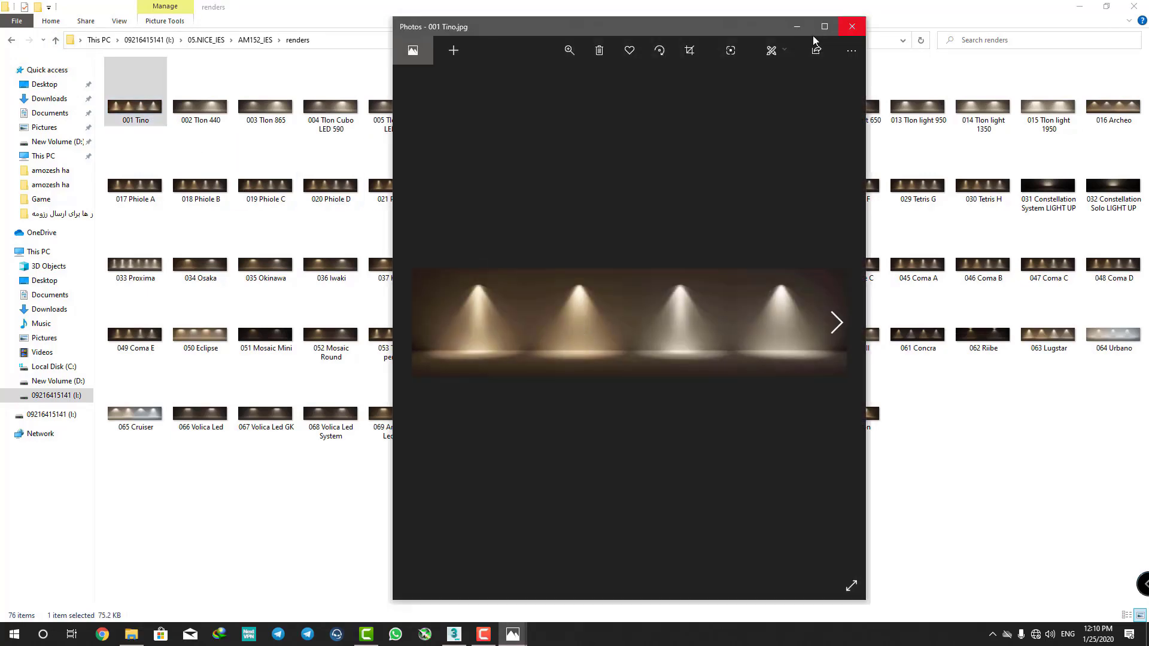
{"action": "left_click", "coordinate": [55, 40]}
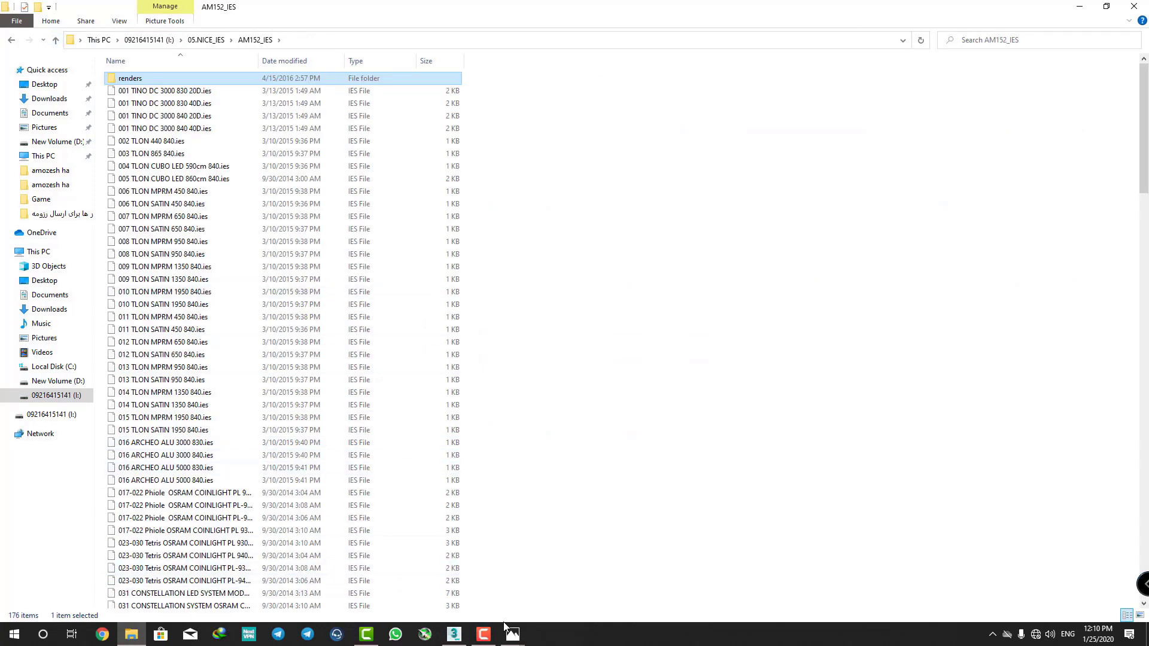
{"action": "left_click", "coordinate": [465, 636]}
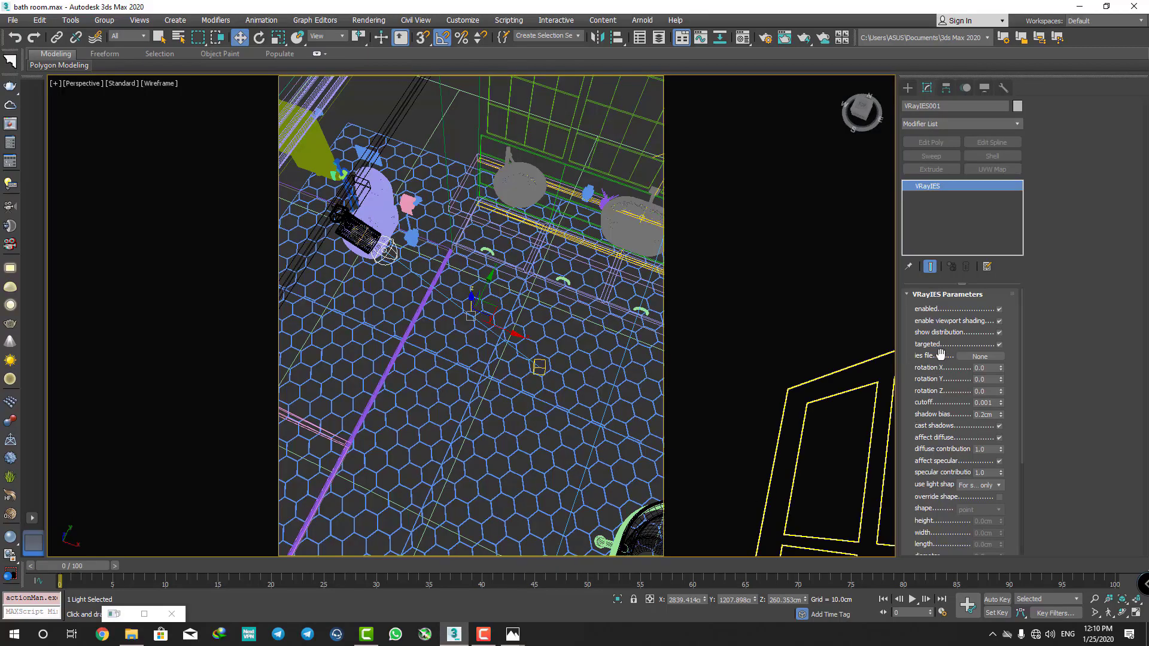
- Load the 001 TINO DC 3000 830 40D.ies profile from AM152_IES into VRayIES001
{"action": "left_click", "coordinate": [961, 357]}
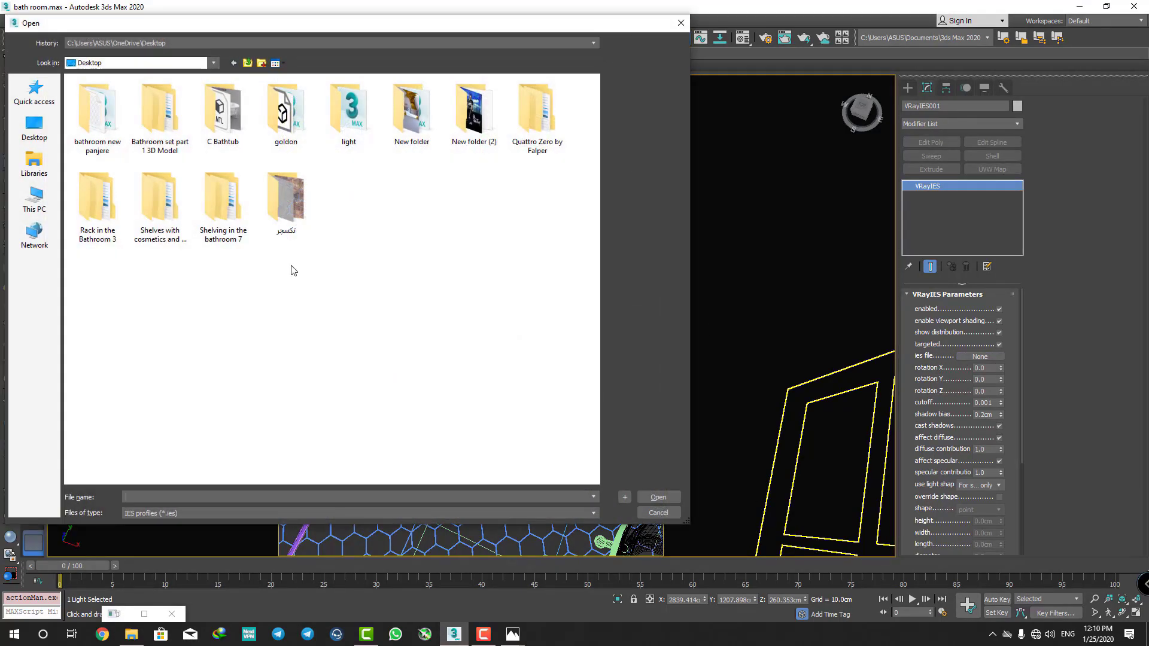
{"action": "left_click", "coordinate": [34, 200]}
{"action": "double_click", "coordinate": [393, 213]}
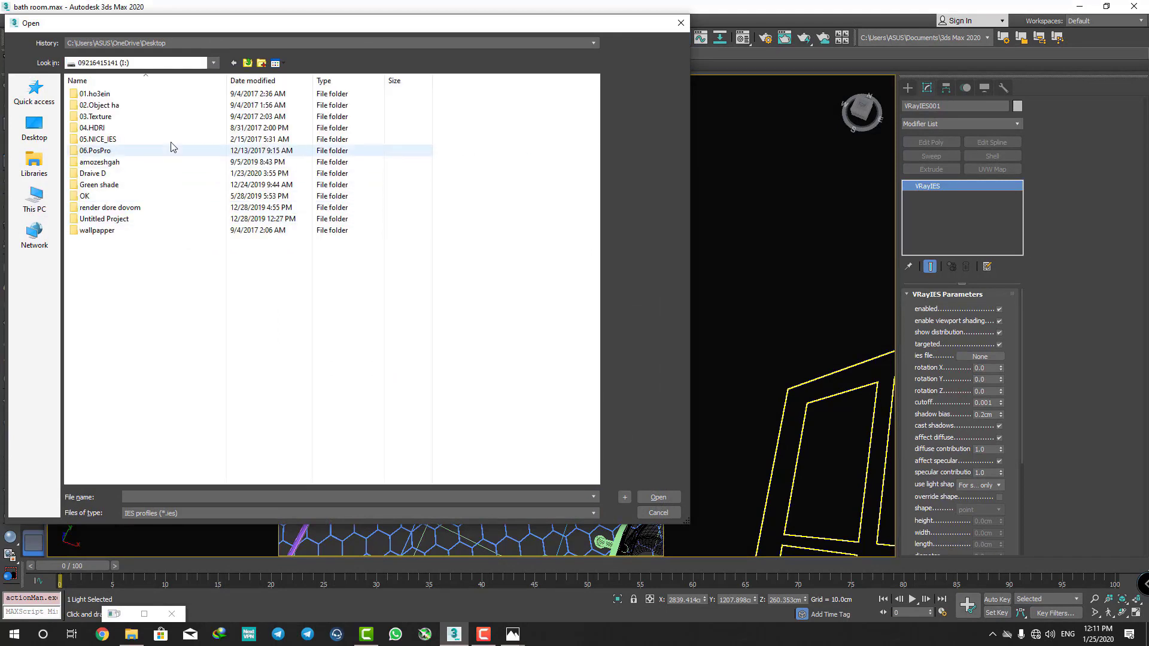
{"action": "double_click", "coordinate": [100, 140]}
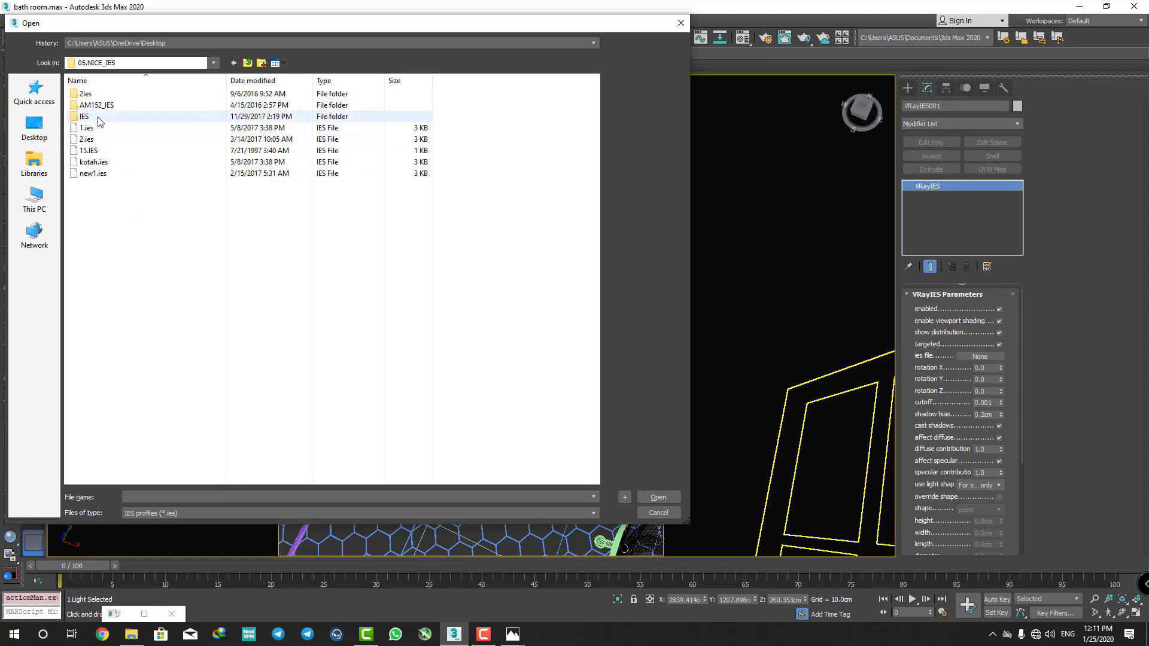
{"action": "double_click", "coordinate": [96, 105]}
{"action": "left_click", "coordinate": [107, 116]}
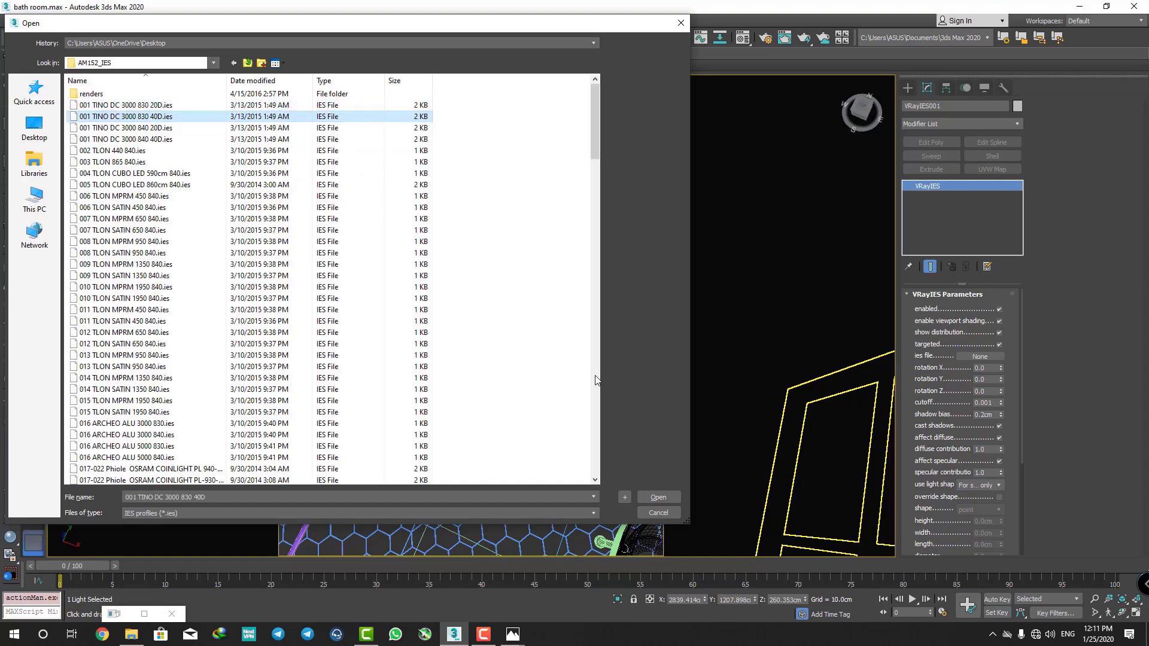
{"action": "left_click", "coordinate": [658, 497]}
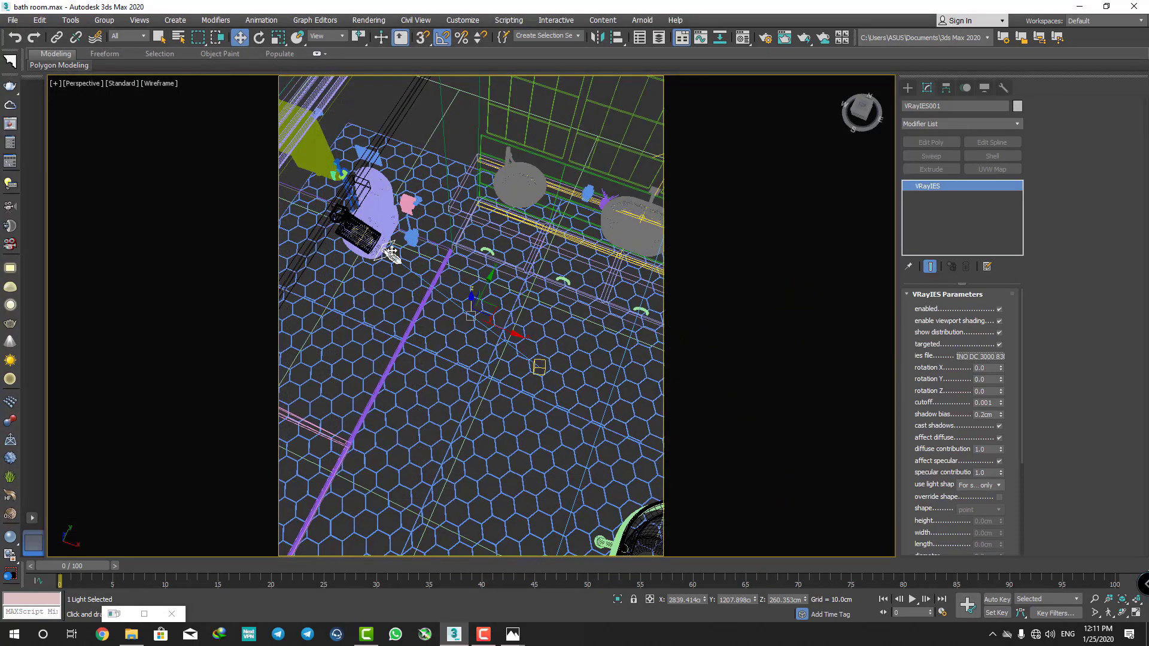
- Lower the spotlight's target toward the sink wall
{"action": "scroll", "coordinate": [942, 412], "scroll_direction": "down", "scroll_amount": 5}
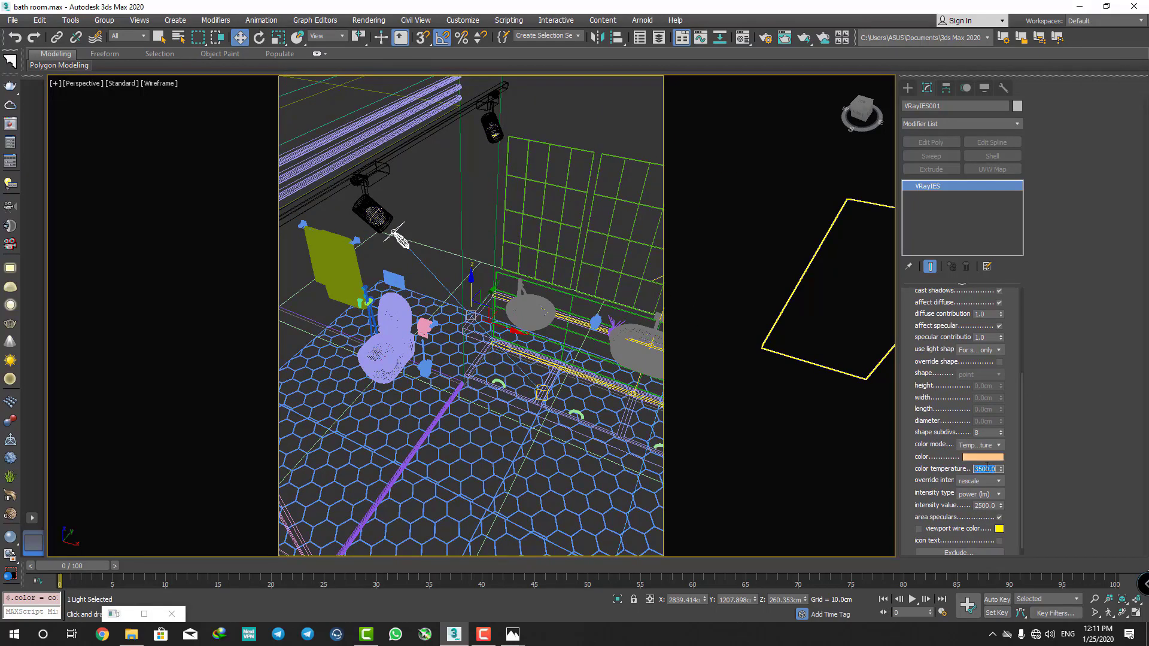
{"action": "scroll", "coordinate": [935, 502], "scroll_direction": "down", "scroll_amount": 1}
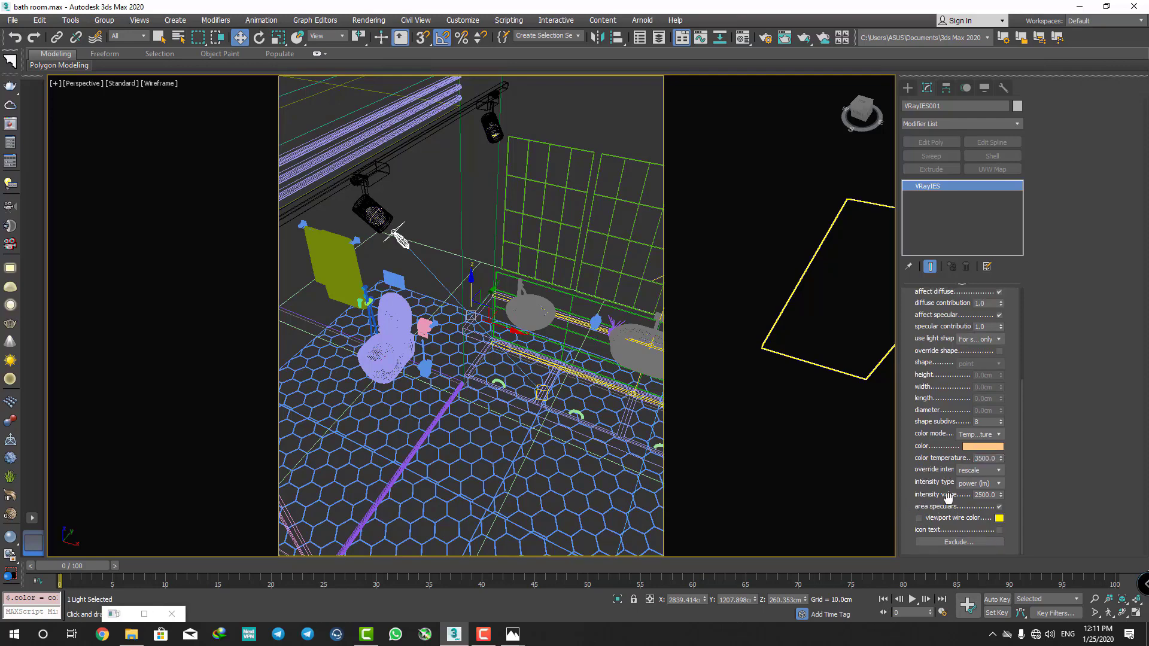
{"action": "middle_click_drag", "start_coordinate": [598, 257], "coordinate": [592, 328], "text": "alt"}
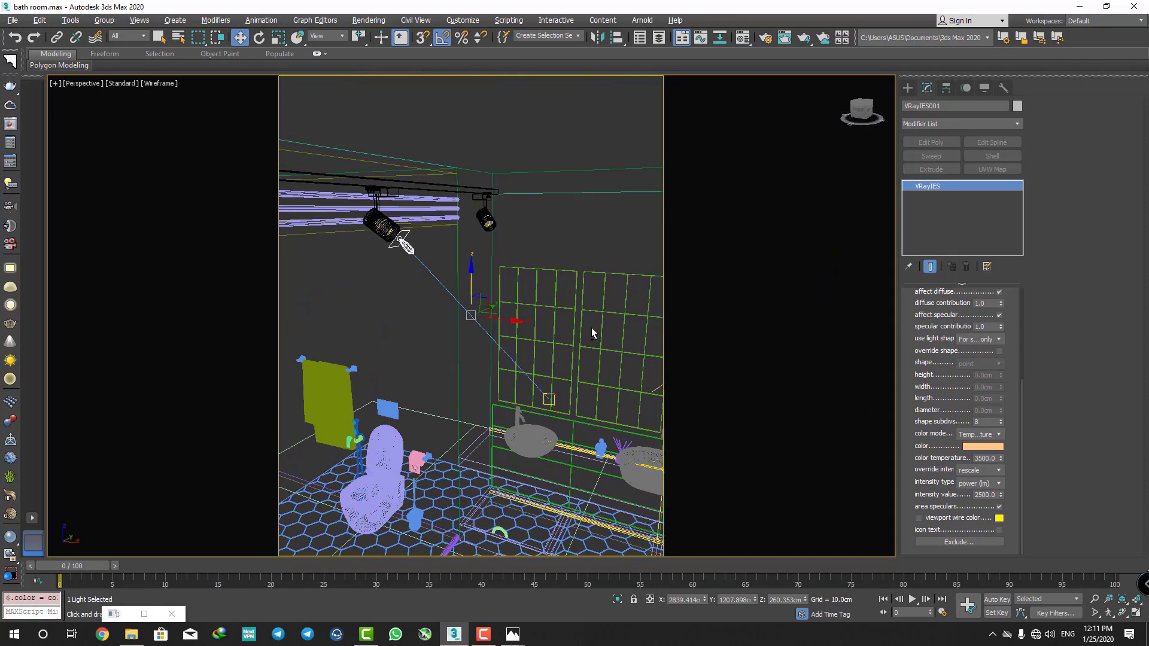
{"action": "left_click", "coordinate": [549, 401]}
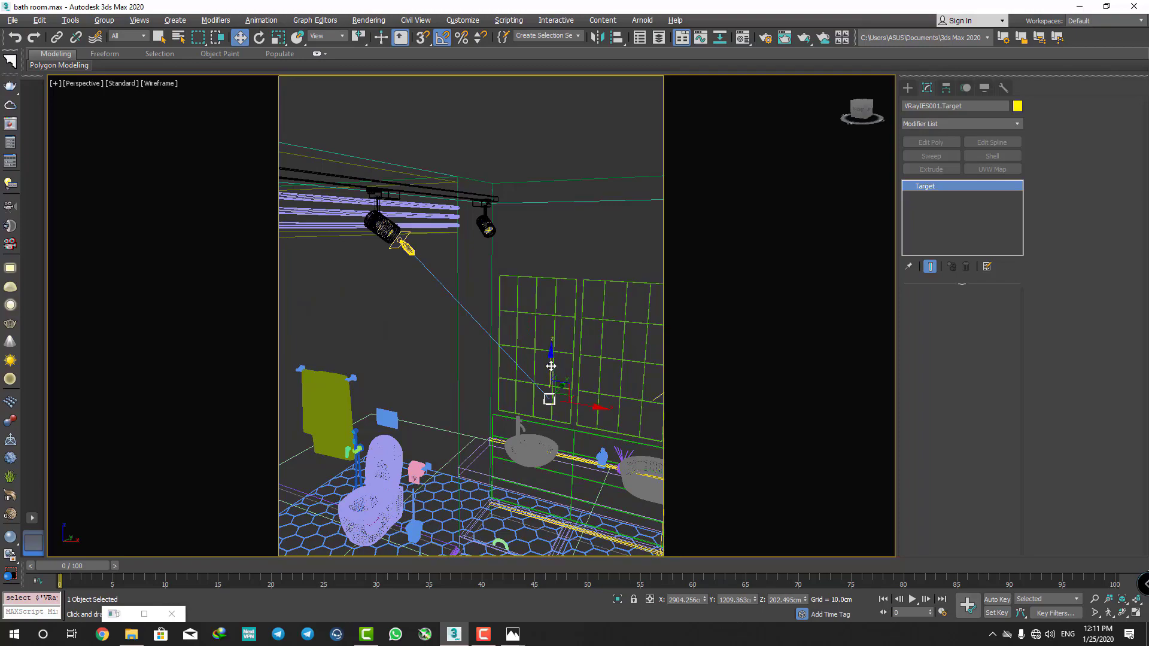
{"action": "left_click_drag", "start_coordinate": [551, 367], "coordinate": [551, 386]}
{"action": "mouse_move", "coordinate": [550, 386]}
{"action": "middle_mouse_down", "text": "alt"}
{"action": "mouse_move", "coordinate": [478, 403]}
{"action": "mouse_move", "coordinate": [535, 409]}
{"action": "mouse_move", "coordinate": [471, 408]}
{"action": "middle_mouse_up", "text": "alt"}
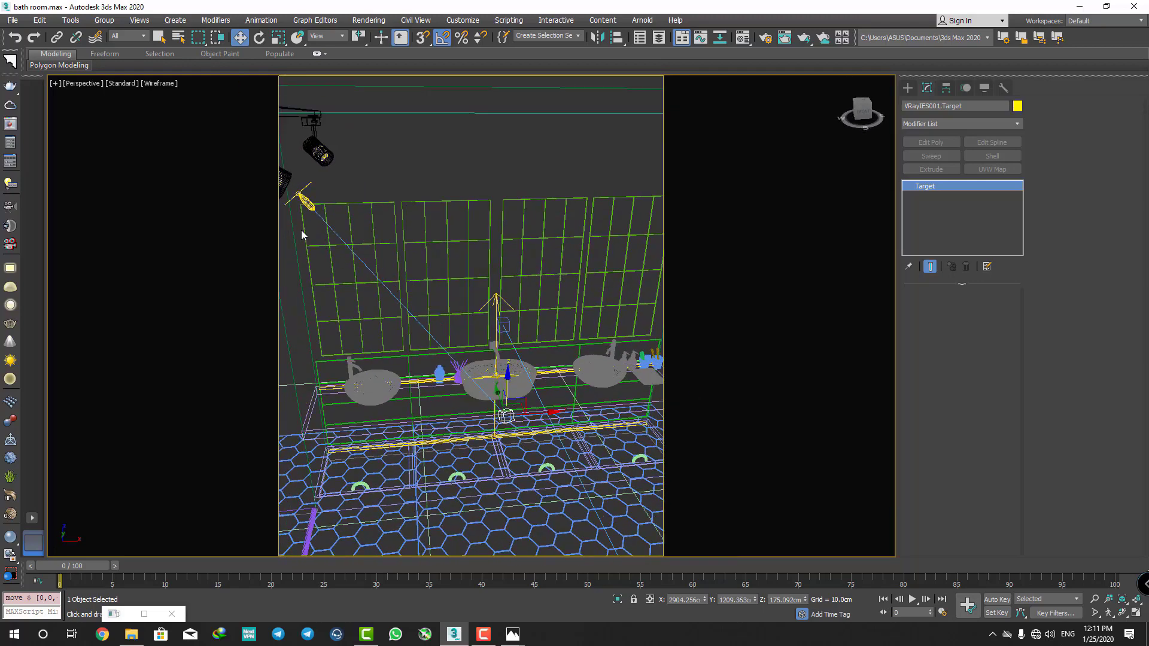
- Move and rotate the spotlight to re-aim it, then switch to the camera view
{"action": "left_click", "coordinate": [298, 191]}
{"action": "middle_click_drag", "start_coordinate": [298, 191], "coordinate": [331, 209], "text": "alt"}
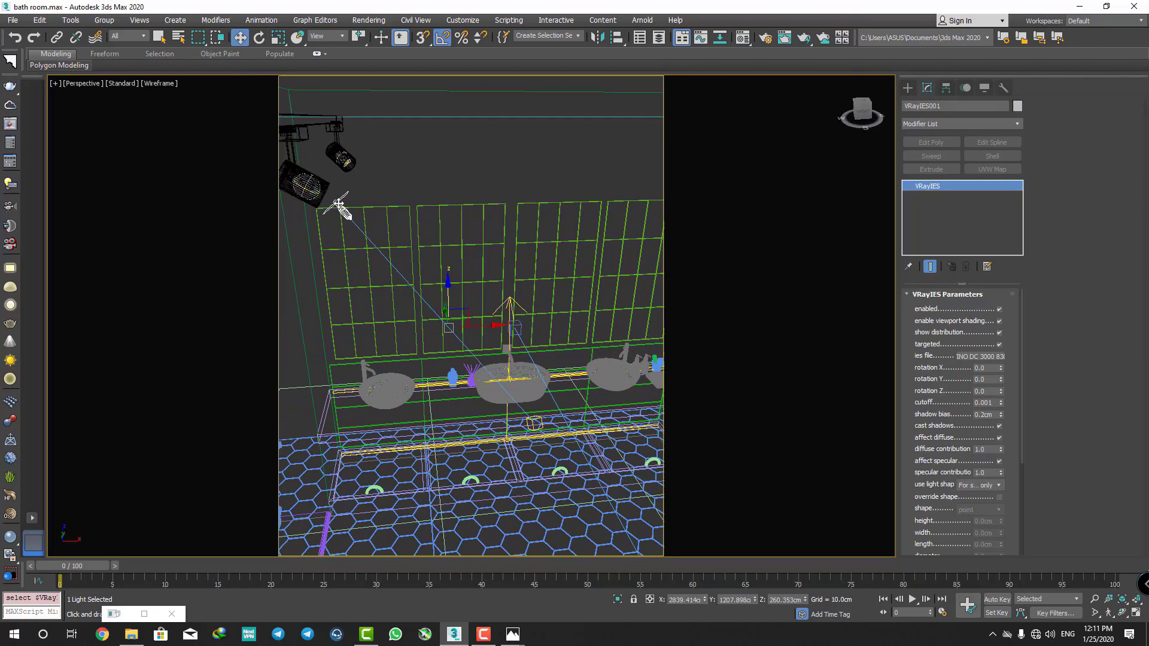
{"action": "right_click", "coordinate": [338, 204]}
{"action": "left_click", "coordinate": [350, 222]}
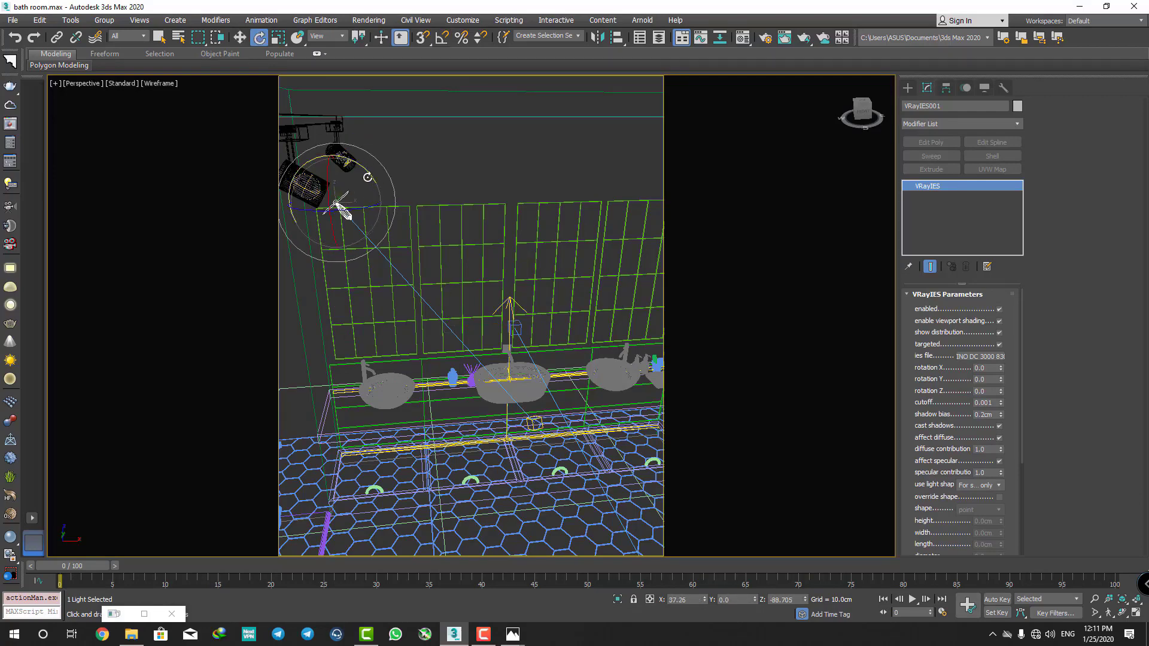
{"action": "key", "text": "w"}
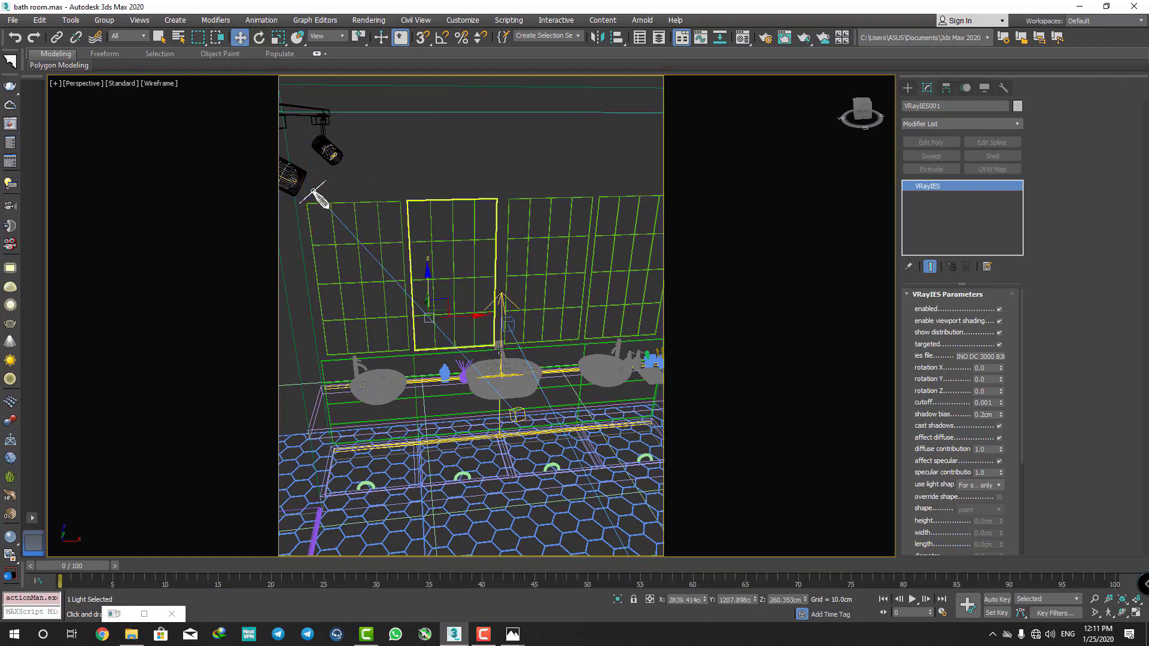
{"action": "key", "text": "c"}
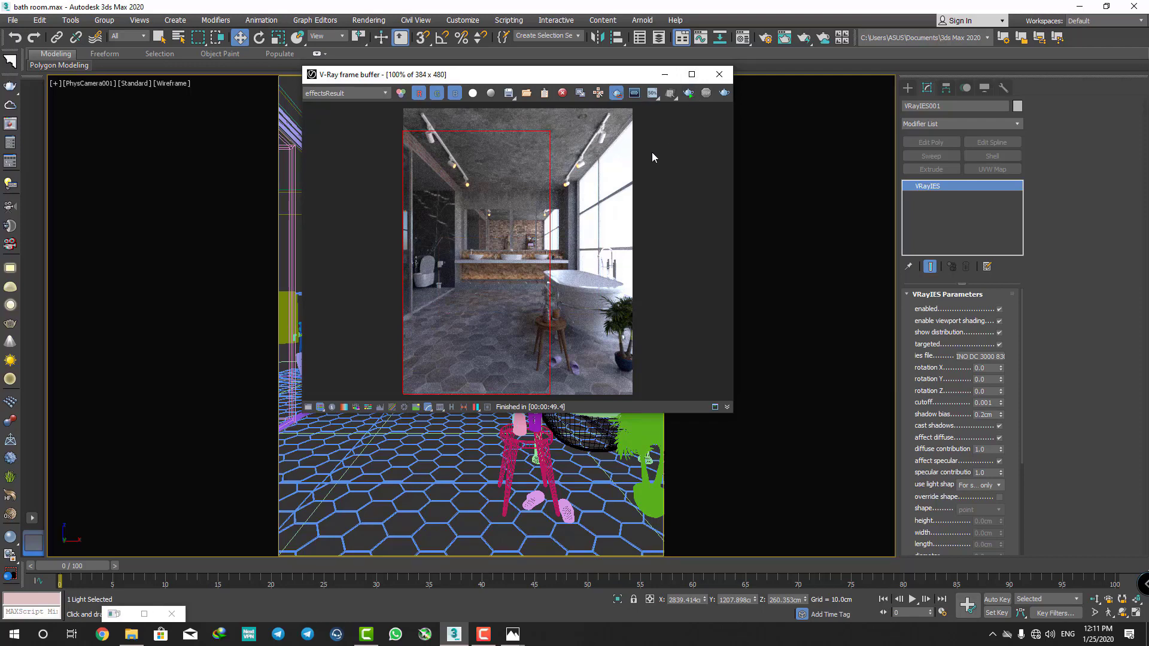
- Start a Shift+Q render of the camera view, stop it after a few passes, and close the frame buffer
{"action": "key", "text": "shift+q"}
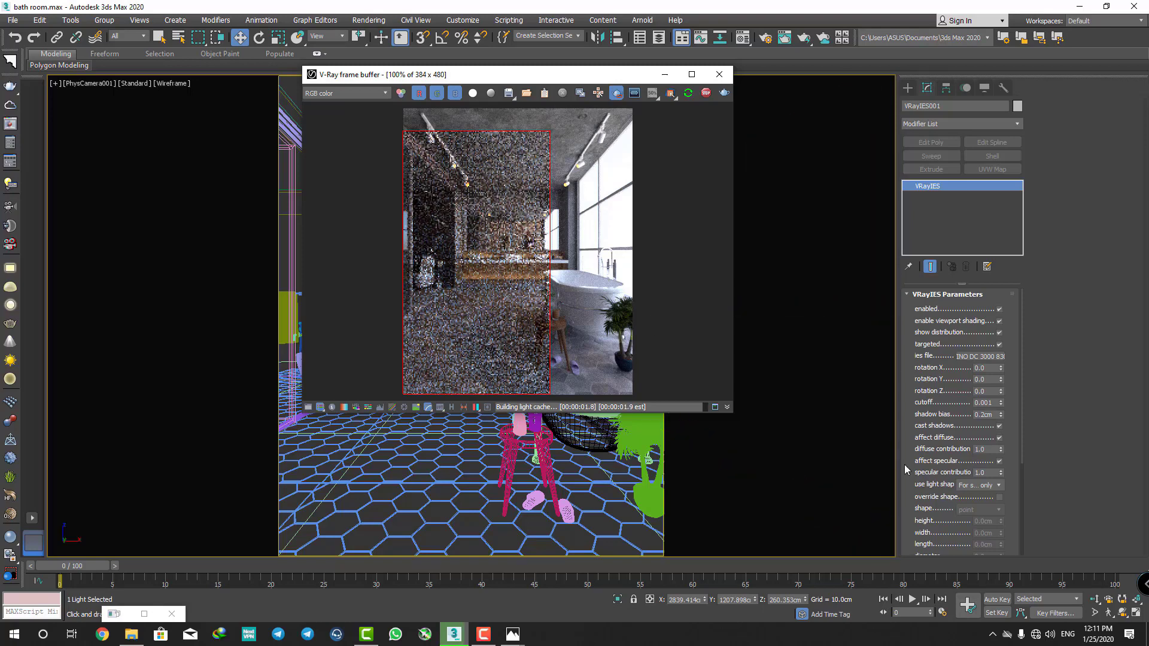
{"action": "left_click_drag", "start_coordinate": [925, 469], "coordinate": [926, 323]}
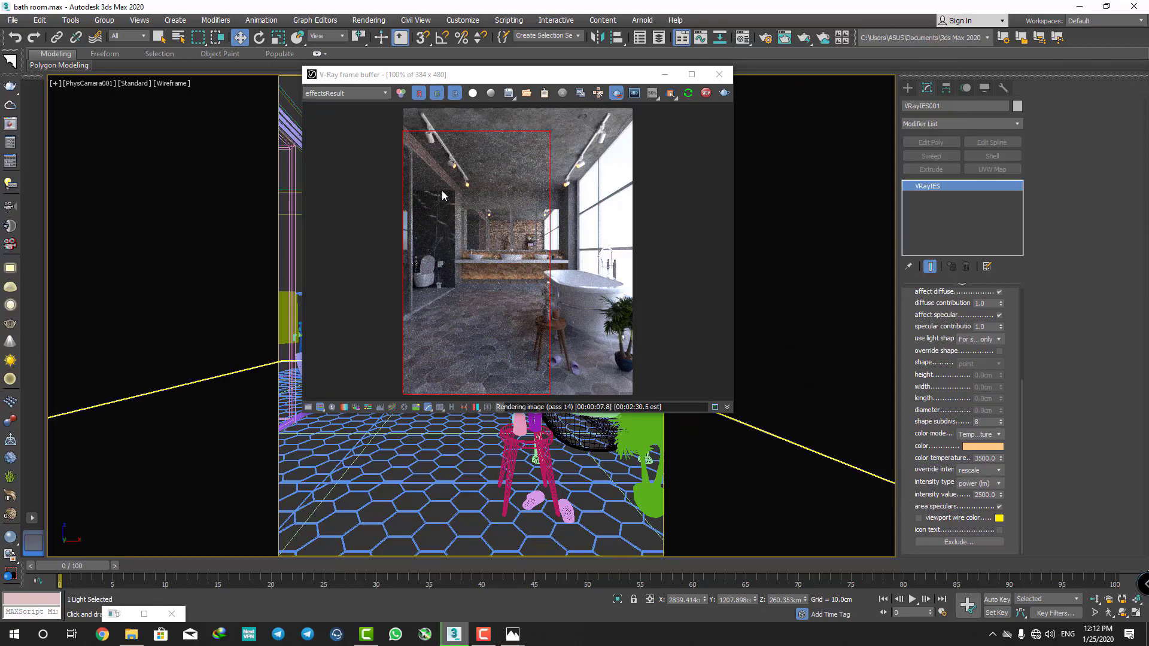
{"action": "left_click_drag", "start_coordinate": [515, 83], "coordinate": [719, 134]}
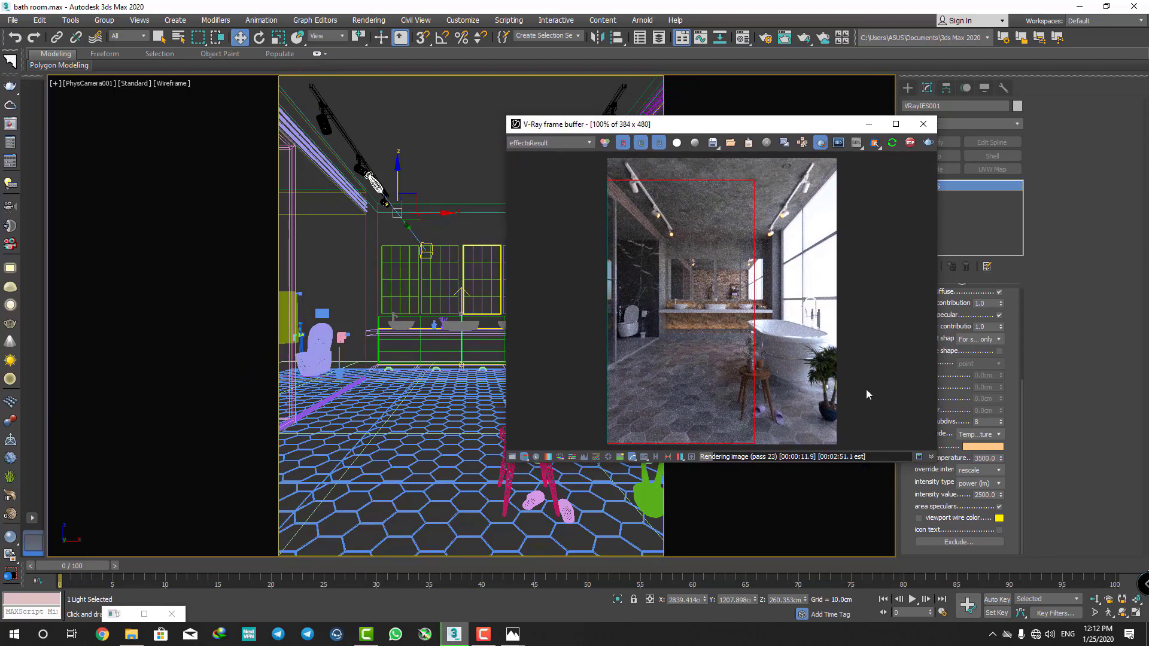
{"action": "left_click_drag", "start_coordinate": [775, 128], "coordinate": [710, 112]}
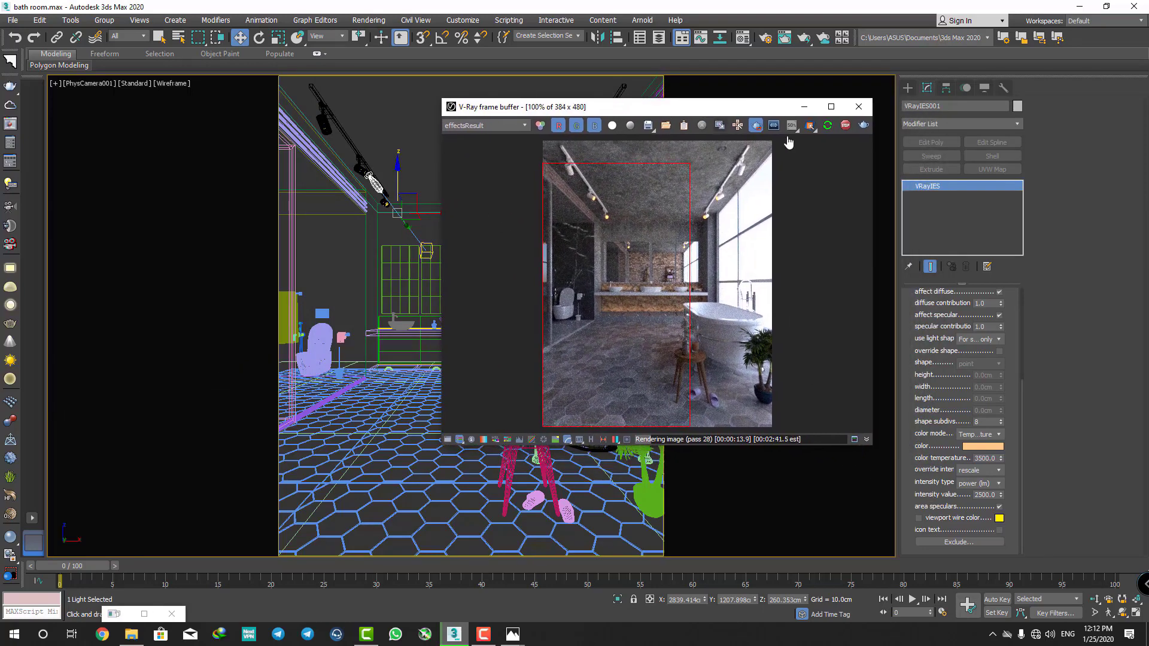
{"action": "left_click", "coordinate": [844, 123]}
{"action": "left_click", "coordinate": [862, 108]}
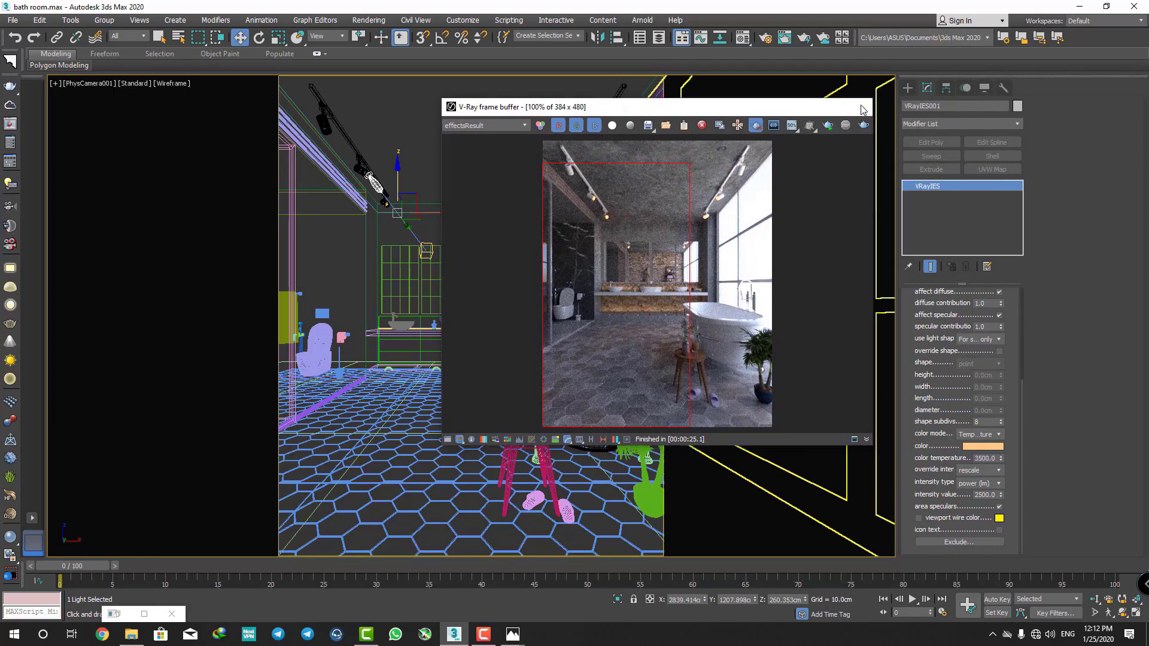
- Create an instanced copy of the middle spotlight, VRayIES002, on the left track lamp
{"action": "key", "text": "p"}
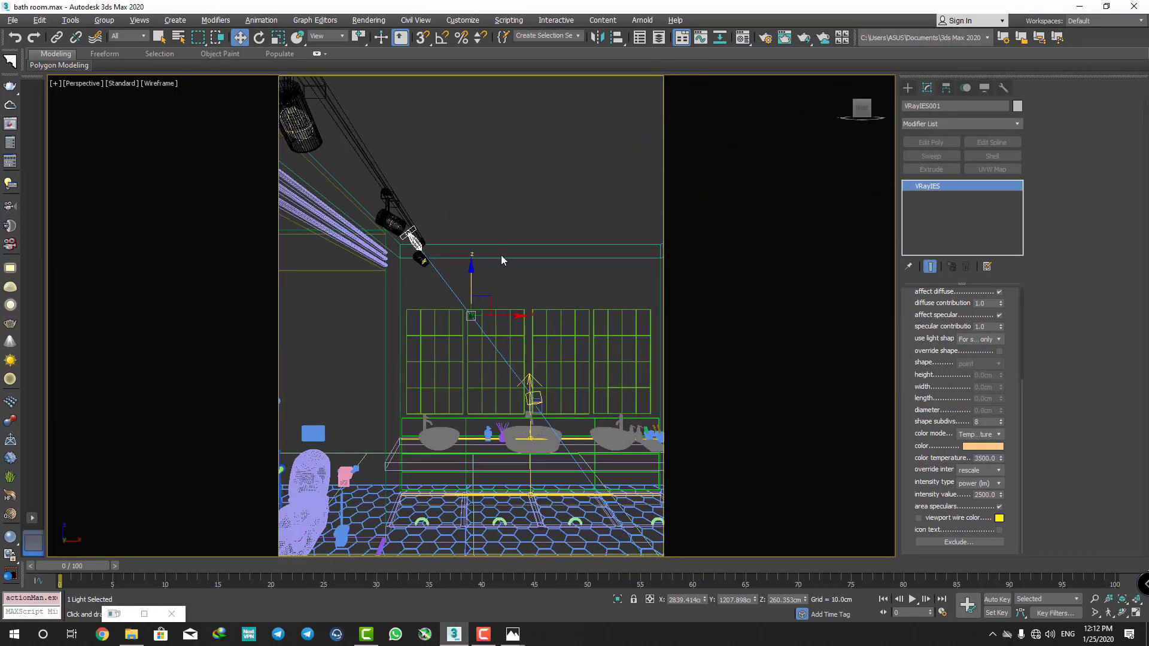
{"action": "middle_click_drag", "start_coordinate": [501, 255], "coordinate": [497, 353], "text": "alt"}
{"action": "left_click", "coordinate": [527, 378], "text": "ctrl"}
{"action": "left_click", "coordinate": [498, 353]}
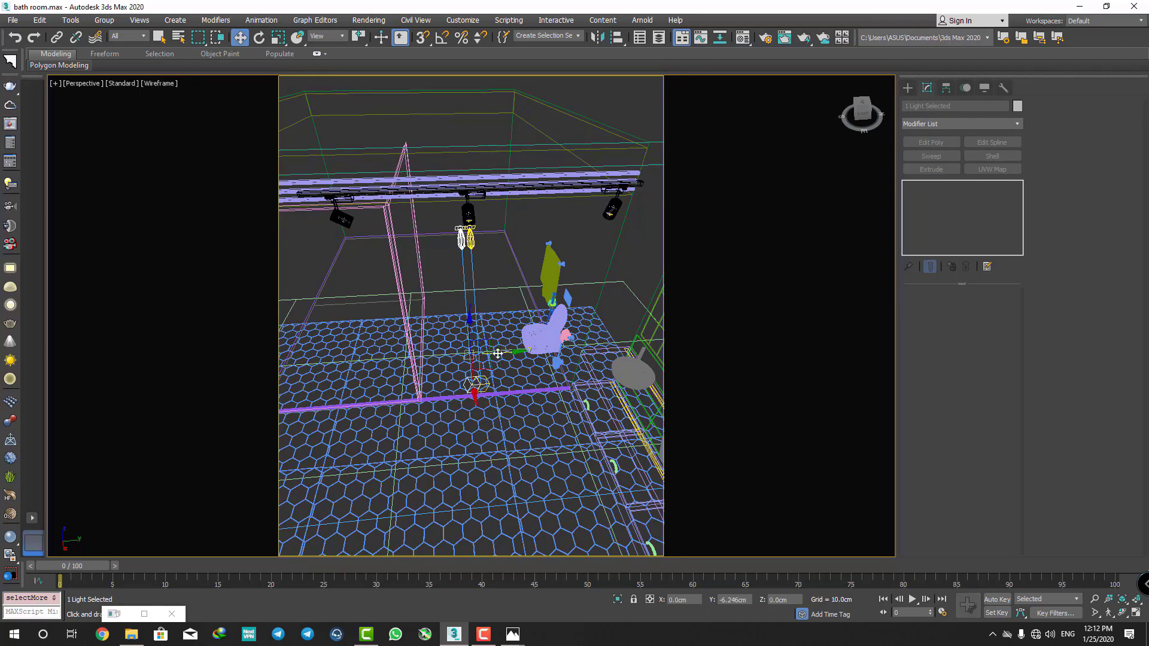
{"action": "left_click_drag", "start_coordinate": [497, 354], "coordinate": [392, 359], "text": "shift"}
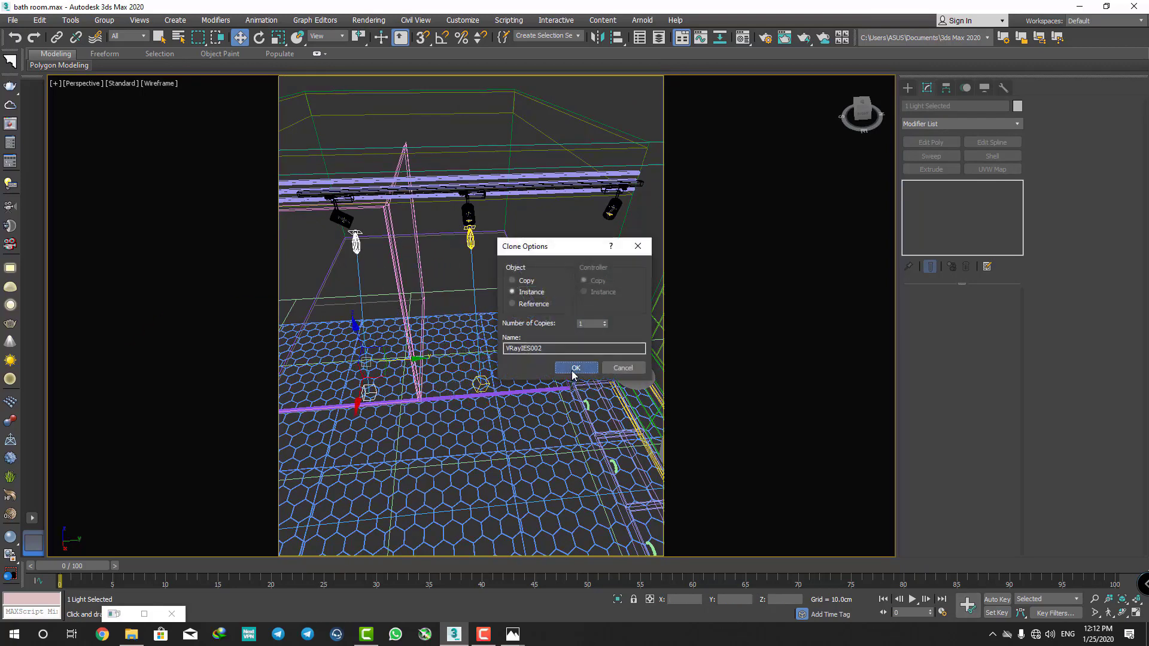
{"action": "left_click", "coordinate": [573, 374]}
{"action": "middle_click_drag", "start_coordinate": [572, 375], "coordinate": [357, 432], "text": "alt"}
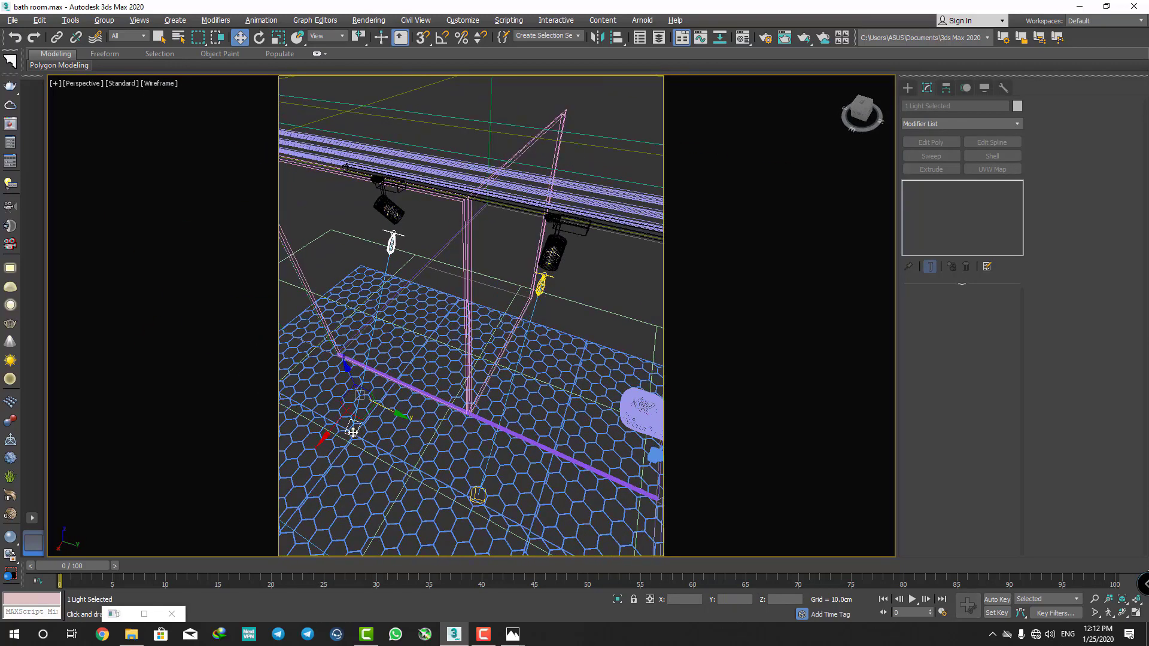
{"action": "left_click_drag", "start_coordinate": [353, 432], "coordinate": [595, 541]}
{"action": "mouse_move", "coordinate": [595, 542]}
{"action": "middle_mouse_down", "text": "alt"}
{"action": "mouse_move", "coordinate": [559, 467]}
{"action": "mouse_move", "coordinate": [538, 359]}
{"action": "middle_mouse_up", "text": "alt"}
- In Top view, move VRayIES002's target and the light itself under the lower lamp
{"action": "key", "text": "t"}
{"action": "scroll", "coordinate": [535, 286], "scroll_direction": "down", "scroll_amount": 3}
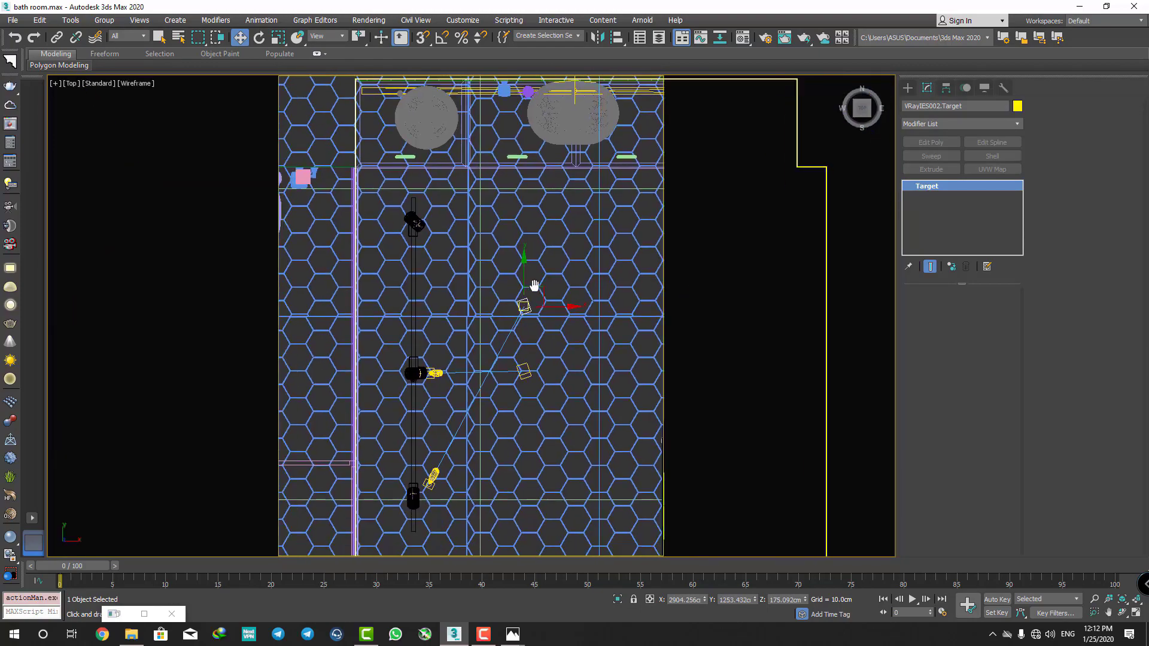
{"action": "middle_click_drag", "start_coordinate": [535, 285], "coordinate": [550, 259]}
{"action": "mouse_move", "coordinate": [540, 280]}
{"action": "left_mouse_down"}
{"action": "mouse_move", "coordinate": [507, 274]}
{"action": "mouse_move", "coordinate": [448, 453]}
{"action": "left_mouse_up"}
{"action": "scroll", "coordinate": [449, 422], "scroll_direction": "up", "scroll_amount": 2}
{"action": "scroll", "coordinate": [448, 399], "scroll_direction": "up", "scroll_amount": 2}
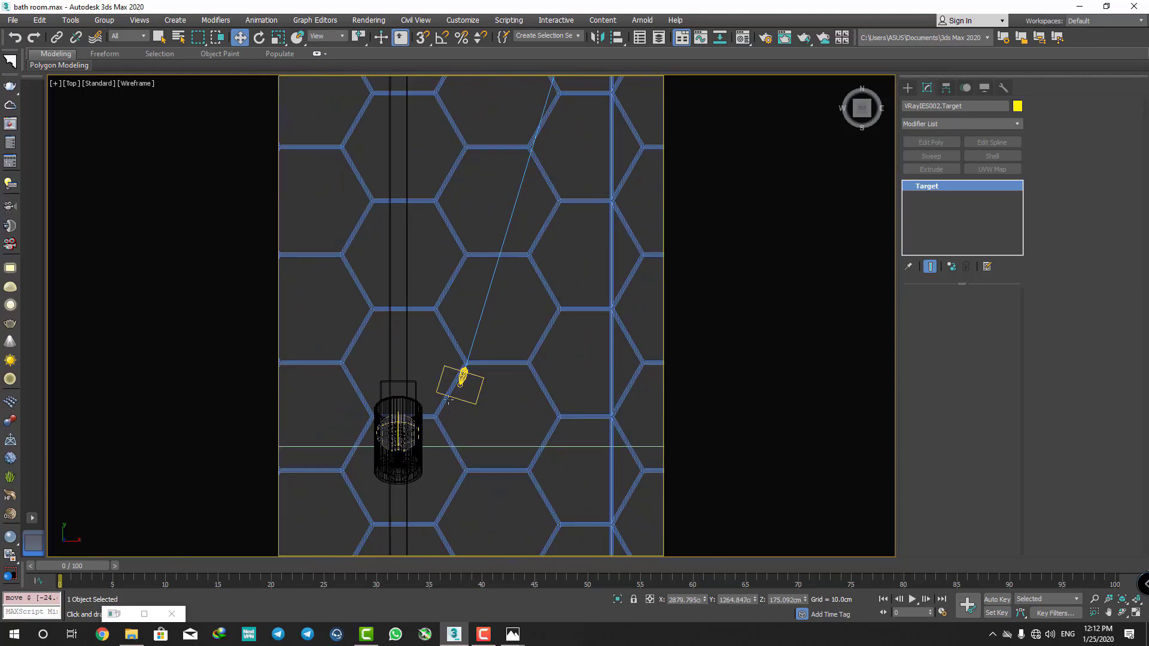
{"action": "left_click", "coordinate": [462, 379]}
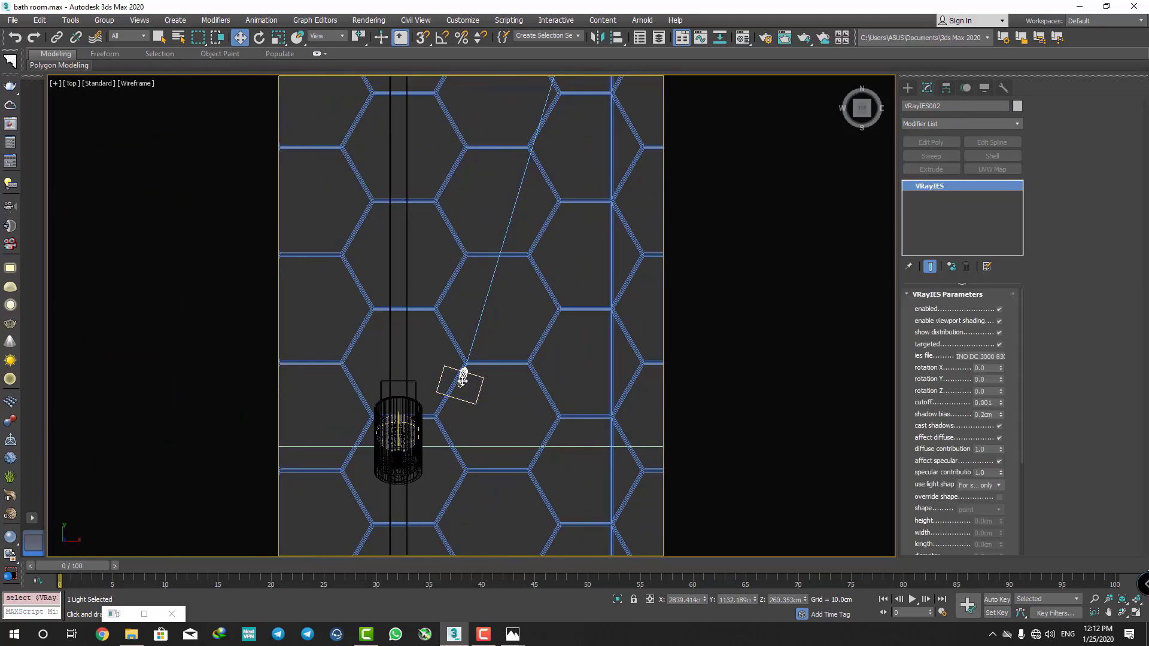
{"action": "left_click_drag", "start_coordinate": [462, 379], "coordinate": [398, 386]}
{"action": "mouse_move", "coordinate": [398, 386]}
{"action": "middle_mouse_down", "text": "alt"}
{"action": "mouse_move", "coordinate": [495, 359]}
{"action": "mouse_move", "coordinate": [351, 291]}
{"action": "middle_mouse_up", "text": "alt"}
{"action": "scroll", "coordinate": [495, 359], "scroll_direction": "down", "scroll_amount": 2}
- Check VRayIES002 and its target in Perspective view with Default Shading
{"action": "key", "text": "p"}
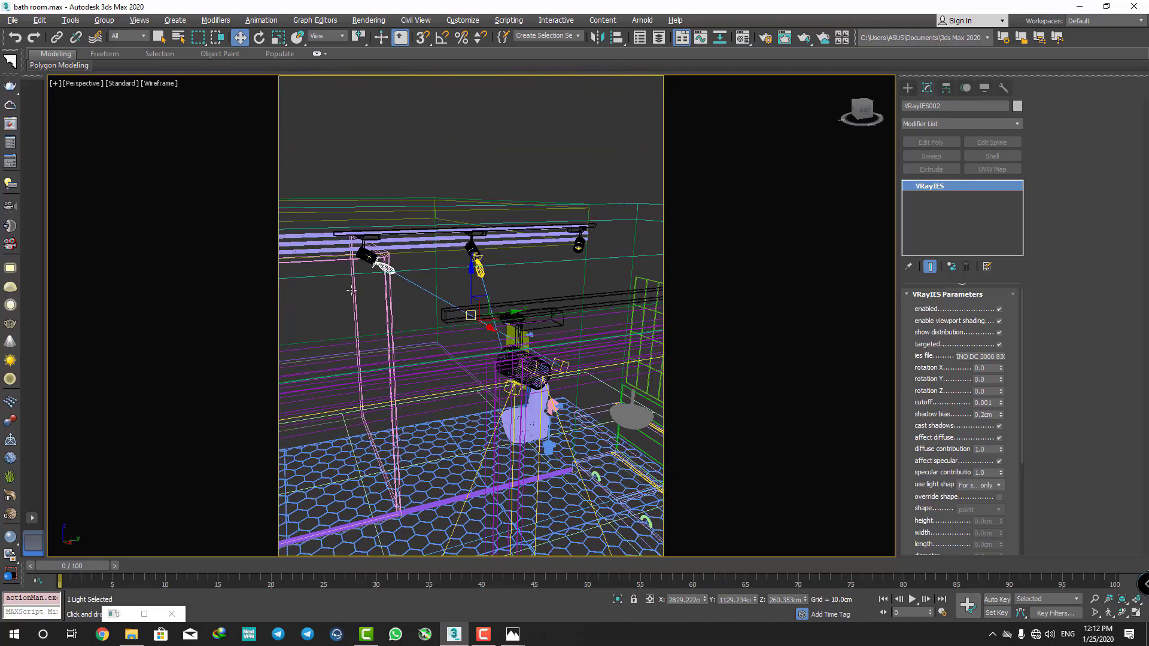
{"action": "scroll", "coordinate": [351, 291], "scroll_direction": "up", "scroll_amount": 5}
{"action": "key", "text": "F3"}
{"action": "middle_click_drag", "start_coordinate": [423, 274], "coordinate": [465, 225]}
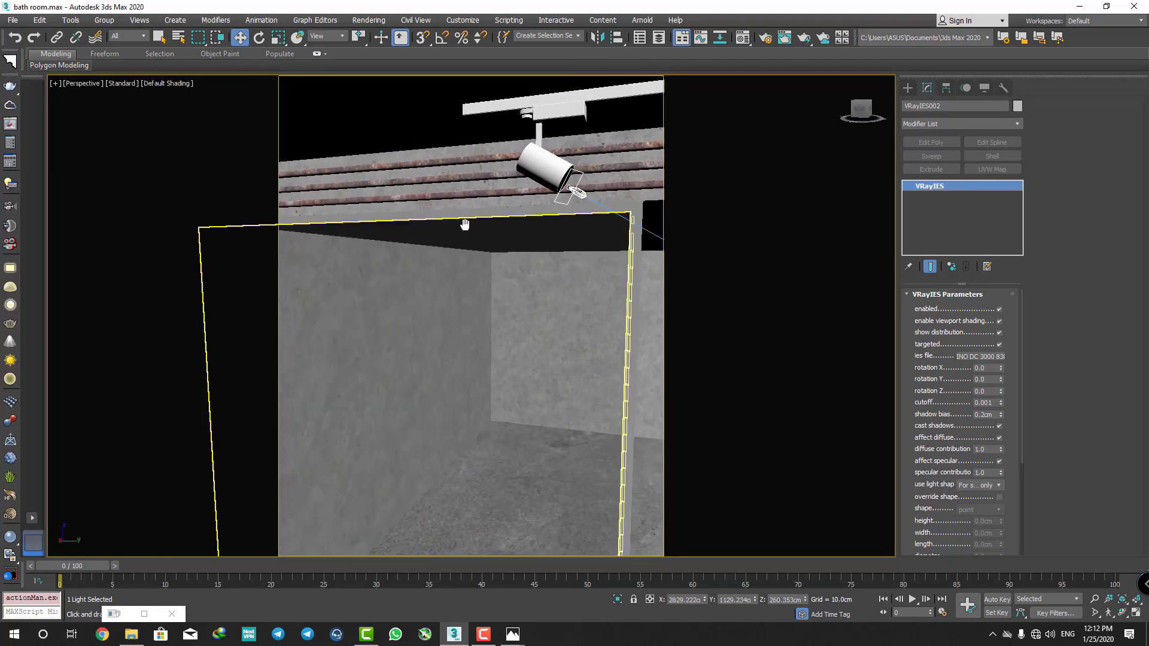
{"action": "key", "text": "z"}
{"action": "scroll", "coordinate": [455, 302], "scroll_direction": "up", "scroll_amount": 5}
{"action": "mouse_move", "coordinate": [454, 301]}
{"action": "middle_mouse_down", "text": "alt"}
{"action": "mouse_move", "coordinate": [467, 308]}
{"action": "mouse_move", "coordinate": [464, 268]}
{"action": "mouse_move", "coordinate": [495, 320]}
{"action": "mouse_move", "coordinate": [432, 95]}
{"action": "middle_mouse_up", "text": "alt"}
{"action": "scroll", "coordinate": [455, 301], "scroll_direction": "down", "scroll_amount": 5}
{"action": "left_click", "coordinate": [459, 294]}
{"action": "key", "text": "z"}
{"action": "left_click", "coordinate": [433, 102]}
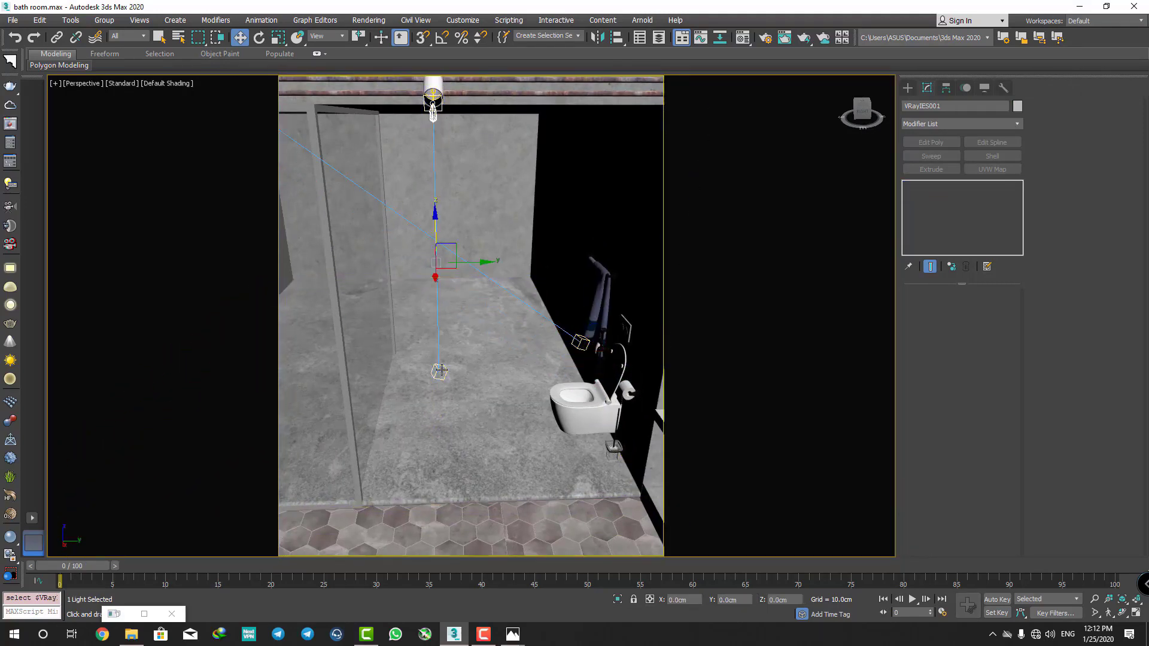
- Instance the IES light onto the right ceiling lamp and move its target left
{"action": "mouse_move", "coordinate": [442, 372]}
{"action": "middle_mouse_down", "text": "alt"}
{"action": "mouse_move", "coordinate": [421, 347]}
{"action": "mouse_move", "coordinate": [432, 332]}
{"action": "middle_mouse_up", "text": "alt"}
{"action": "left_click_drag", "start_coordinate": [360, 339], "coordinate": [624, 397]}
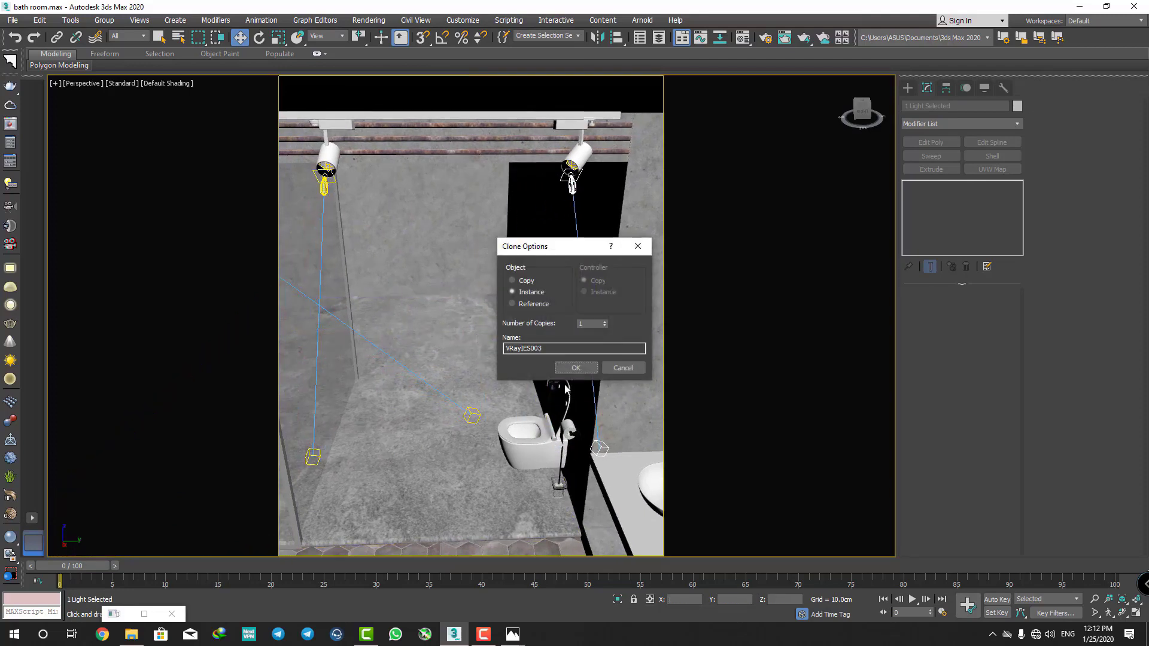
{"action": "left_click", "coordinate": [565, 368]}
{"action": "left_click", "coordinate": [603, 450]}
{"action": "left_click_drag", "start_coordinate": [620, 449], "coordinate": [368, 457]}
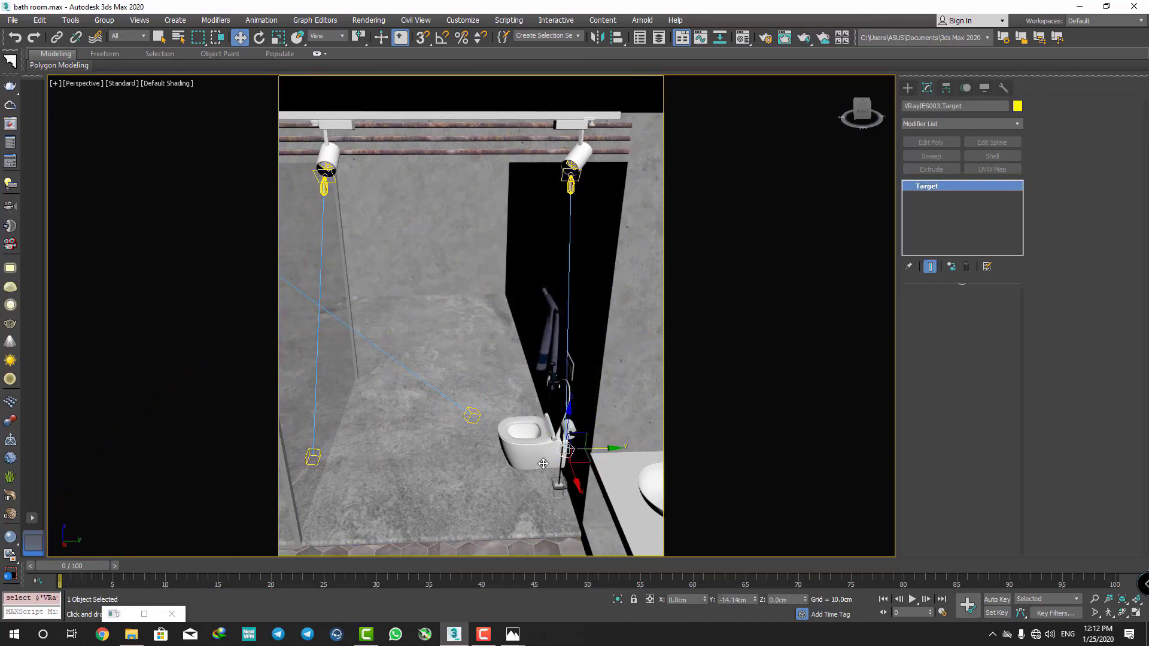
- Orbit toward the sink wall and select the VRayIES003 spotlight above the vanity
{"action": "middle_click_drag", "start_coordinate": [368, 457], "coordinate": [383, 419], "text": "alt"}
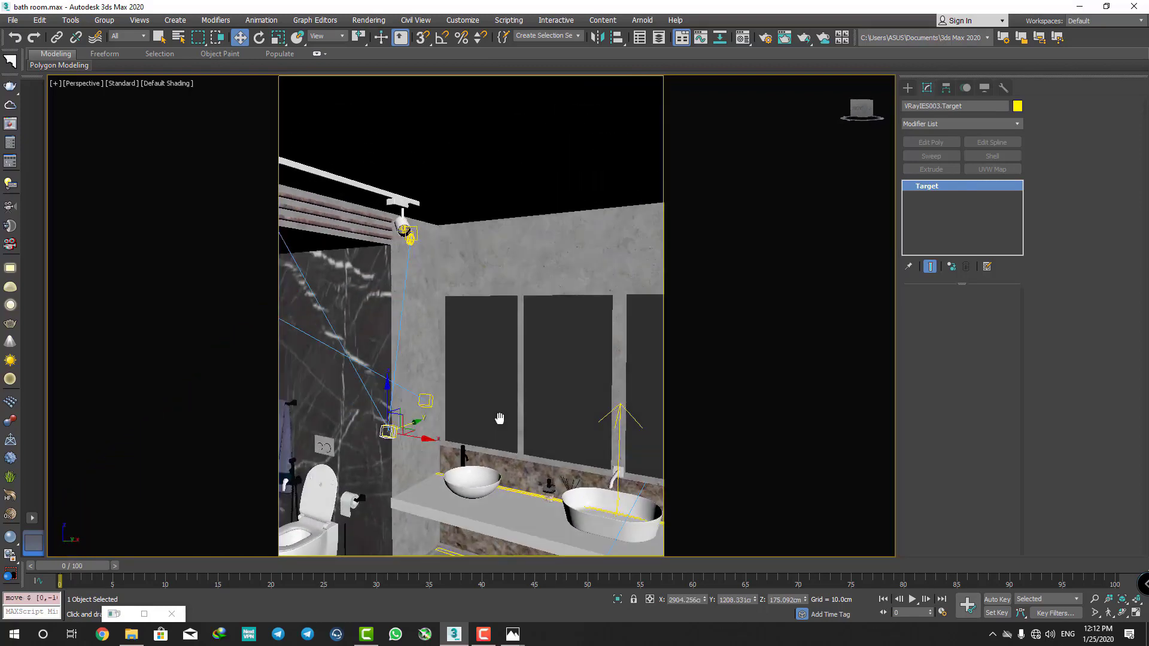
{"action": "left_click_drag", "start_coordinate": [387, 418], "coordinate": [392, 514]}
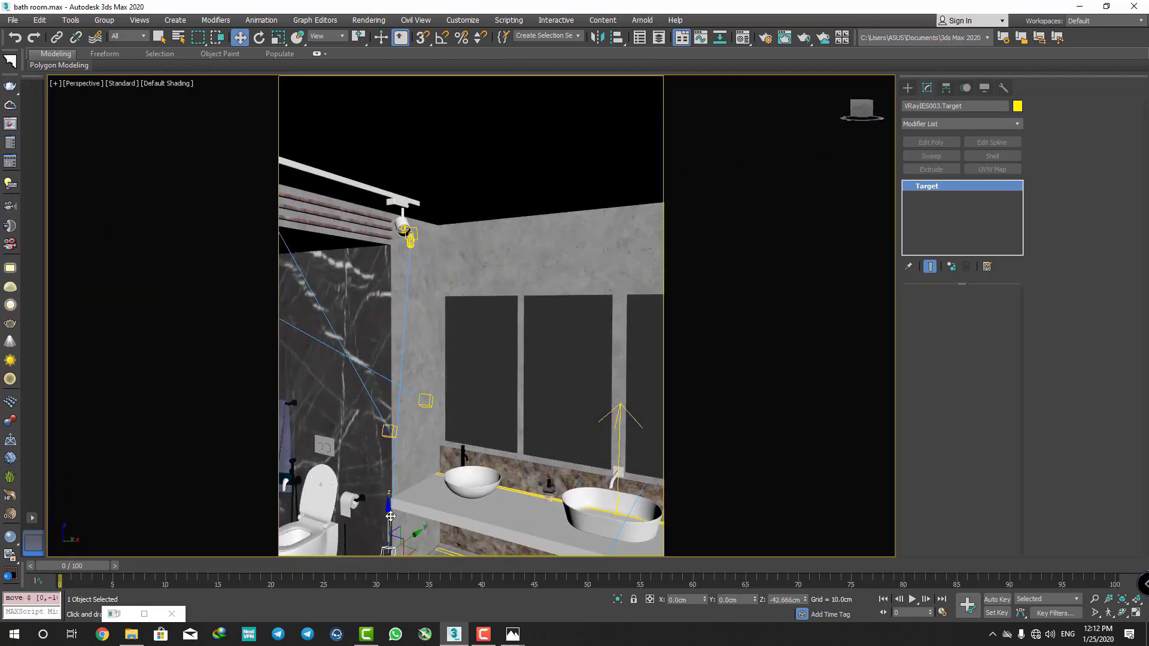
{"action": "left_click", "coordinate": [410, 239]}
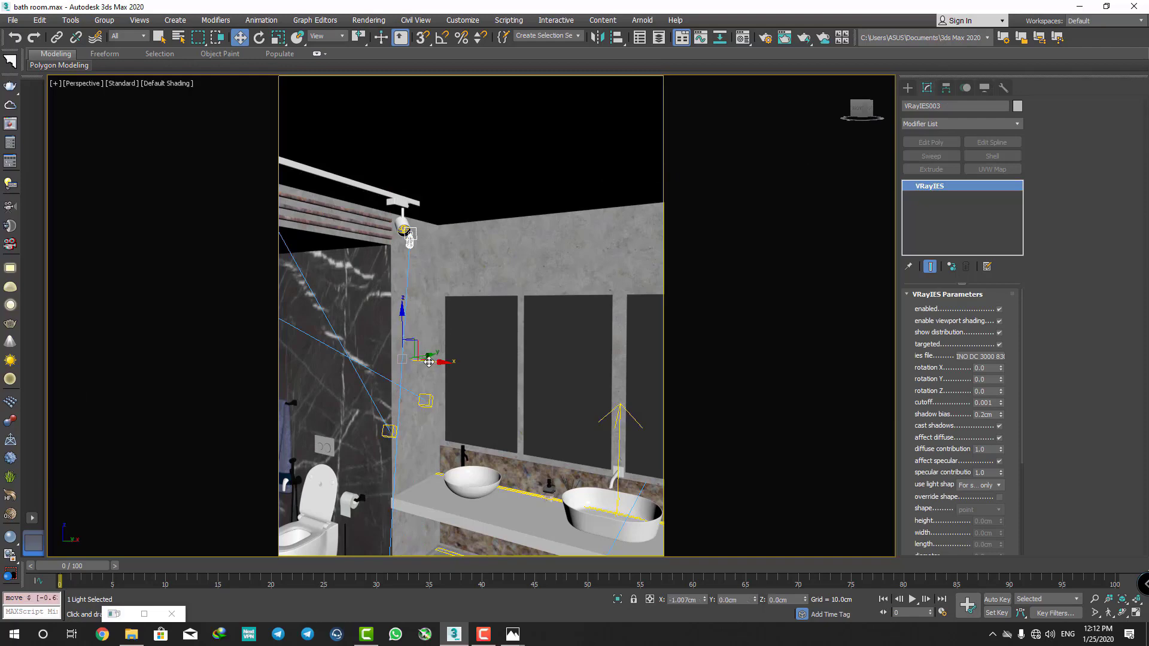
{"action": "middle_click_drag", "start_coordinate": [426, 374], "coordinate": [383, 275]}
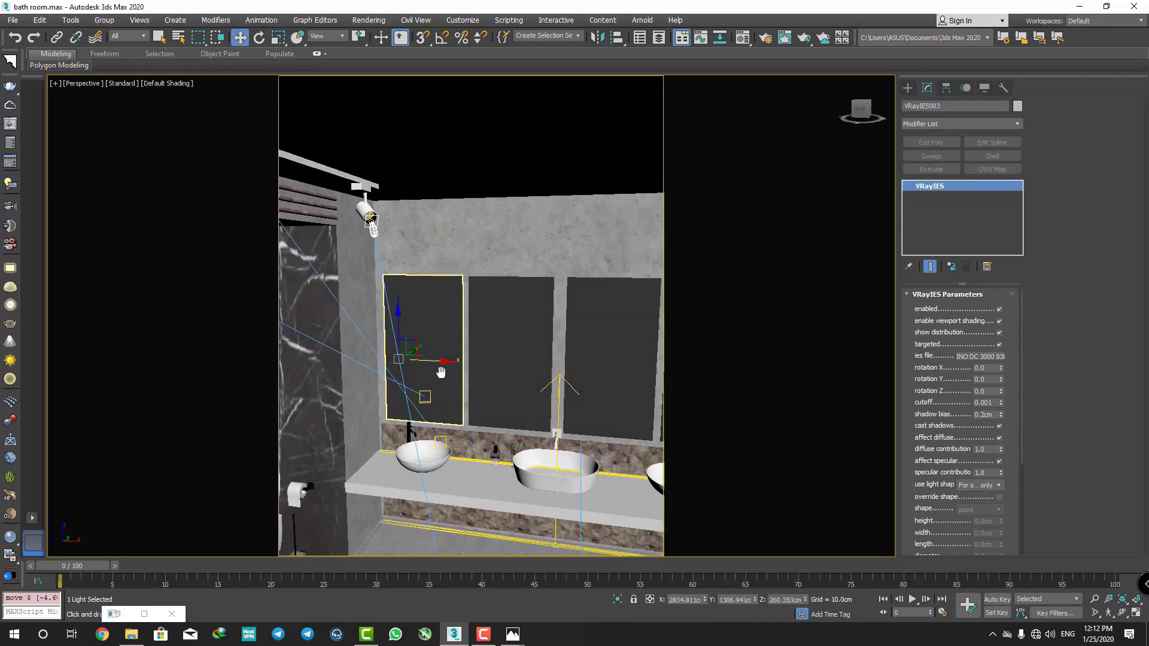
{"action": "left_click", "coordinate": [438, 423]}
- In a wireframe top view, instance the spotlight and shift the copy to the right
{"action": "key", "text": "t"}
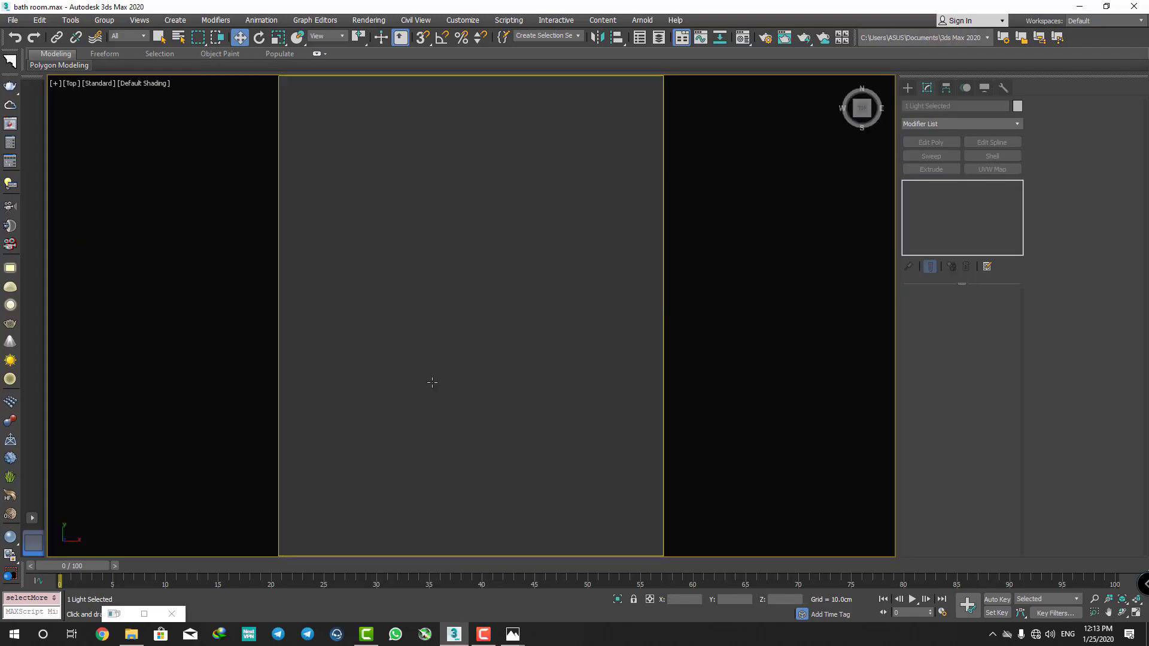
{"action": "key", "text": "F3"}
{"action": "scroll", "coordinate": [475, 355], "scroll_direction": "up", "scroll_amount": 3}
{"action": "middle_click_drag", "start_coordinate": [475, 356], "coordinate": [450, 330]}
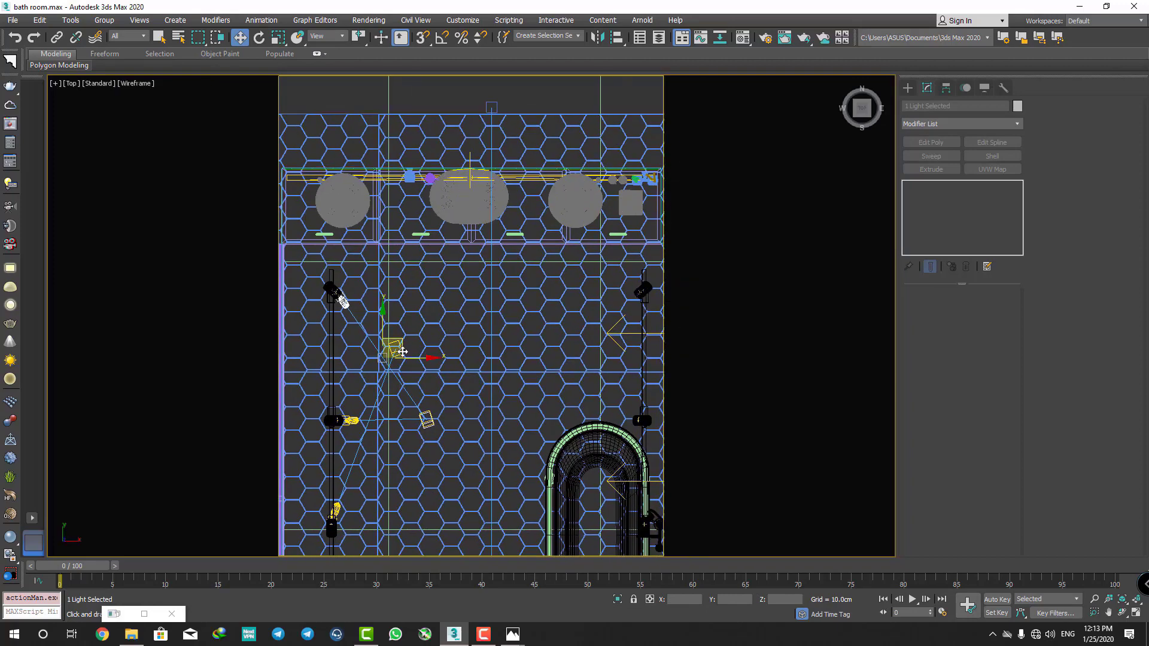
{"action": "left_click_drag", "start_coordinate": [381, 360], "coordinate": [589, 361], "text": "shift"}
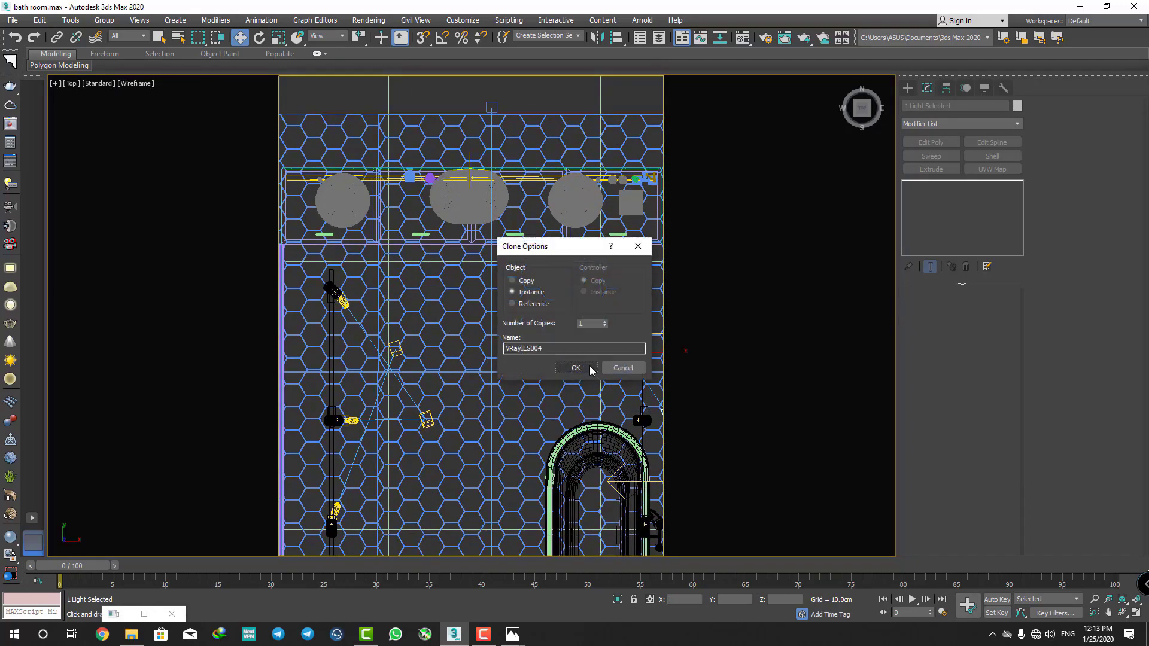
{"action": "left_click", "coordinate": [577, 366]}
{"action": "middle_click_drag", "start_coordinate": [638, 361], "coordinate": [578, 350]}
{"action": "key", "text": "e"}
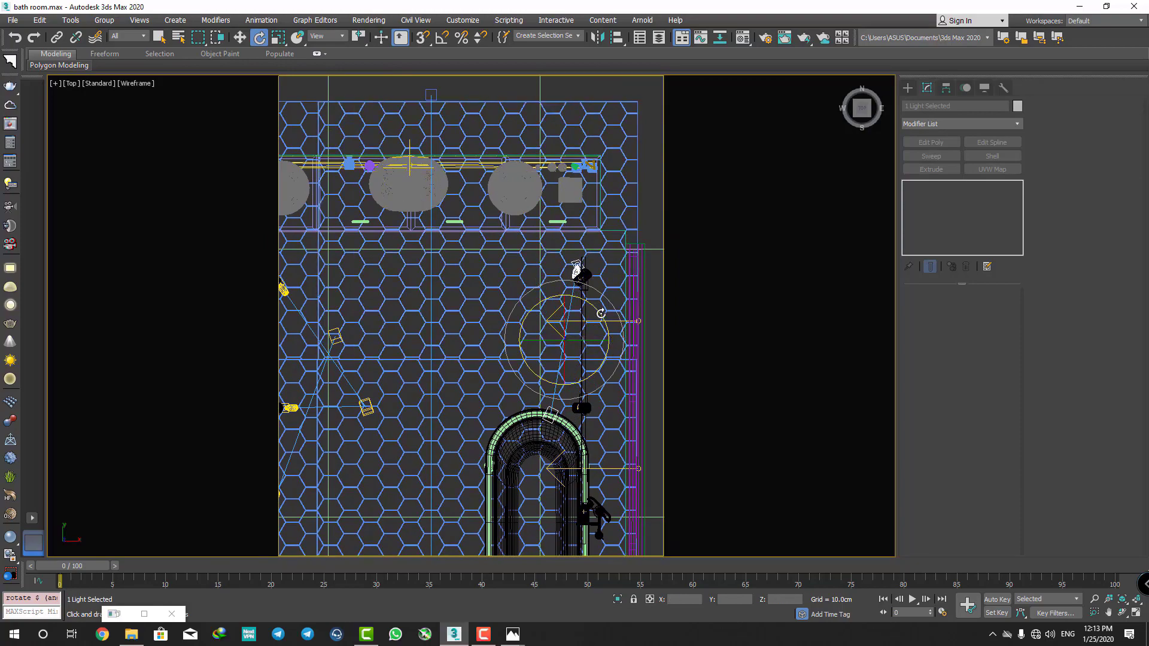
{"action": "key", "text": "w"}
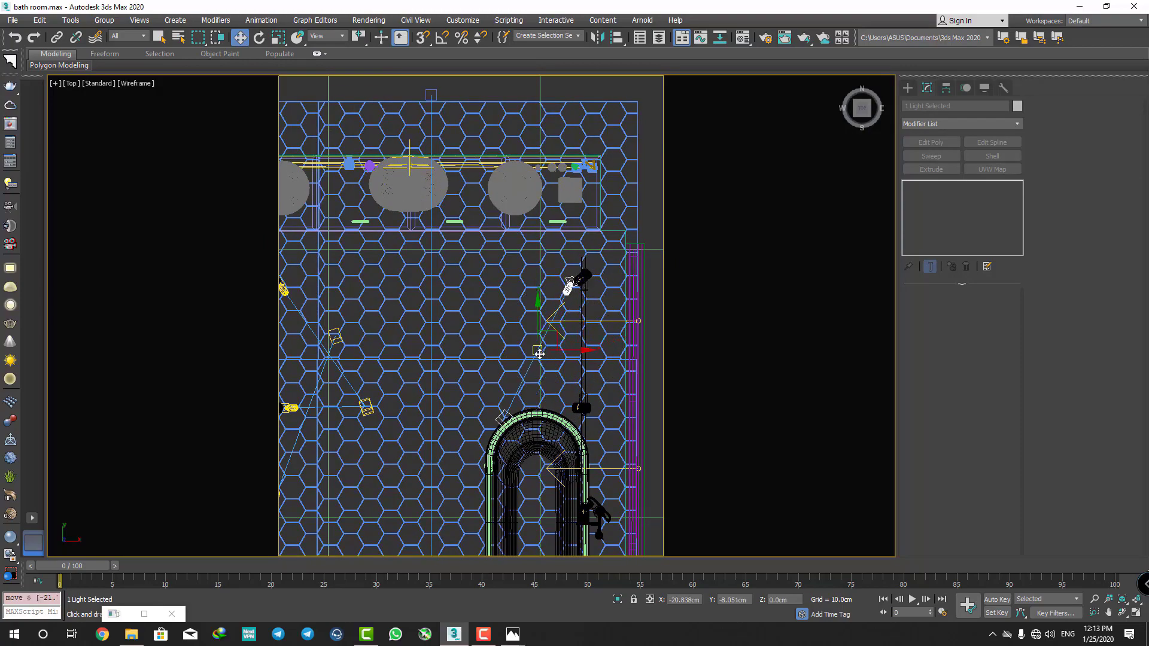
- Return to the shaded perspective view and select the new spotlight's target
{"action": "middle_click_drag", "start_coordinate": [539, 354], "coordinate": [505, 259], "text": "alt"}
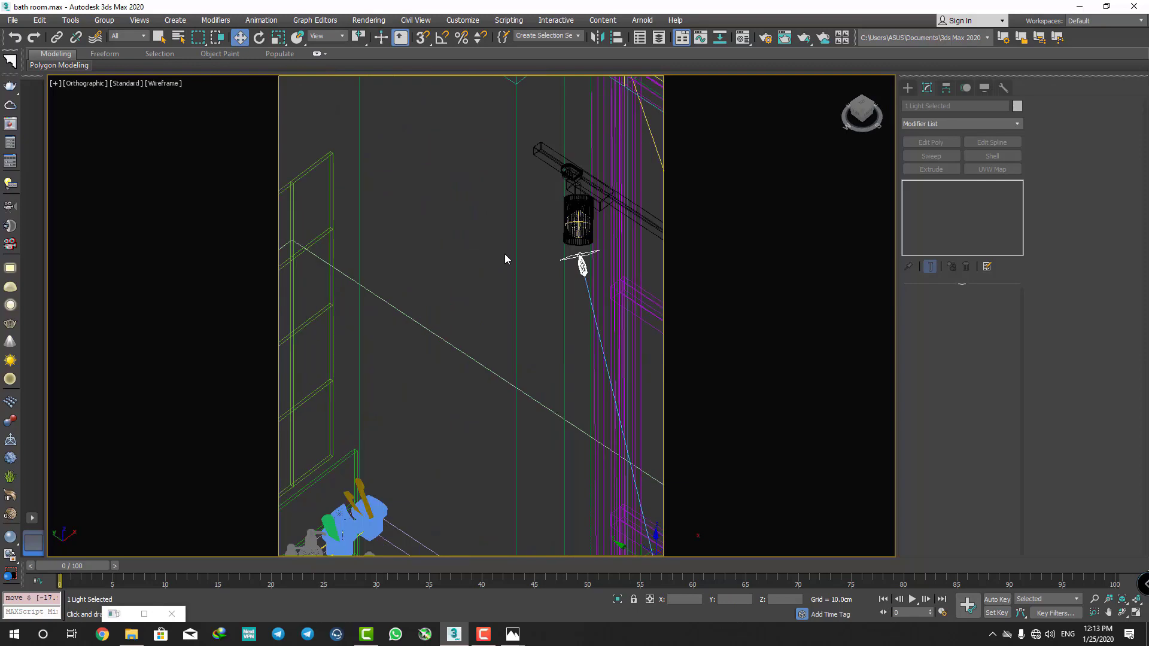
{"action": "key", "text": "p"}
{"action": "key", "text": "F3"}
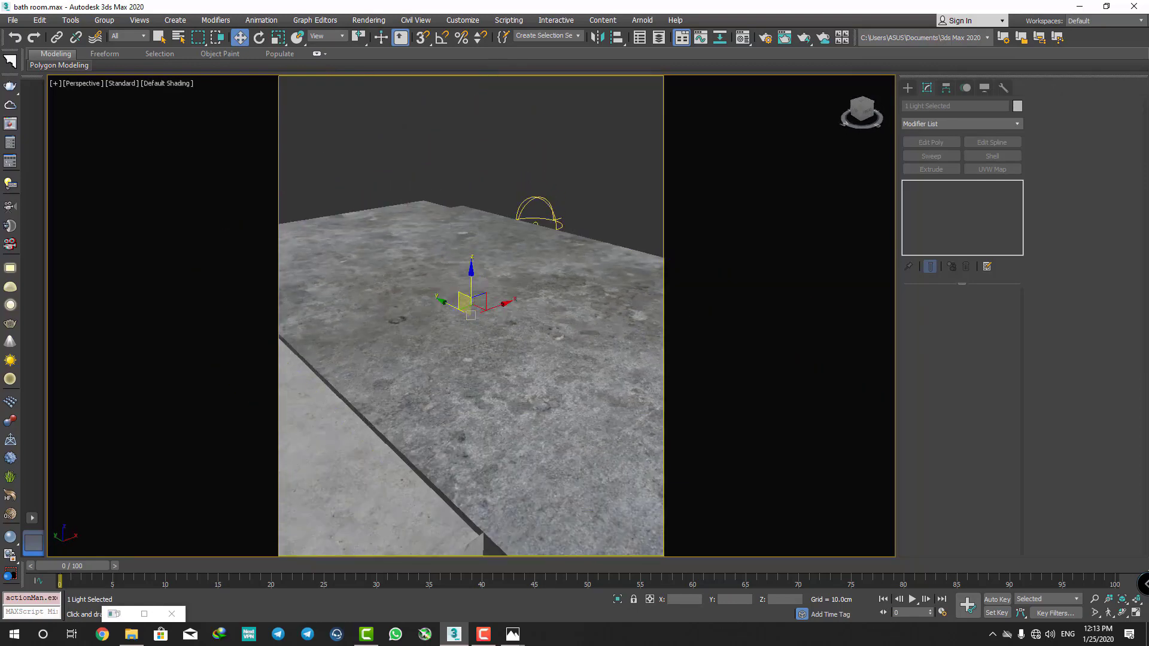
{"action": "middle_click_drag", "start_coordinate": [471, 299], "coordinate": [433, 184], "text": "alt"}
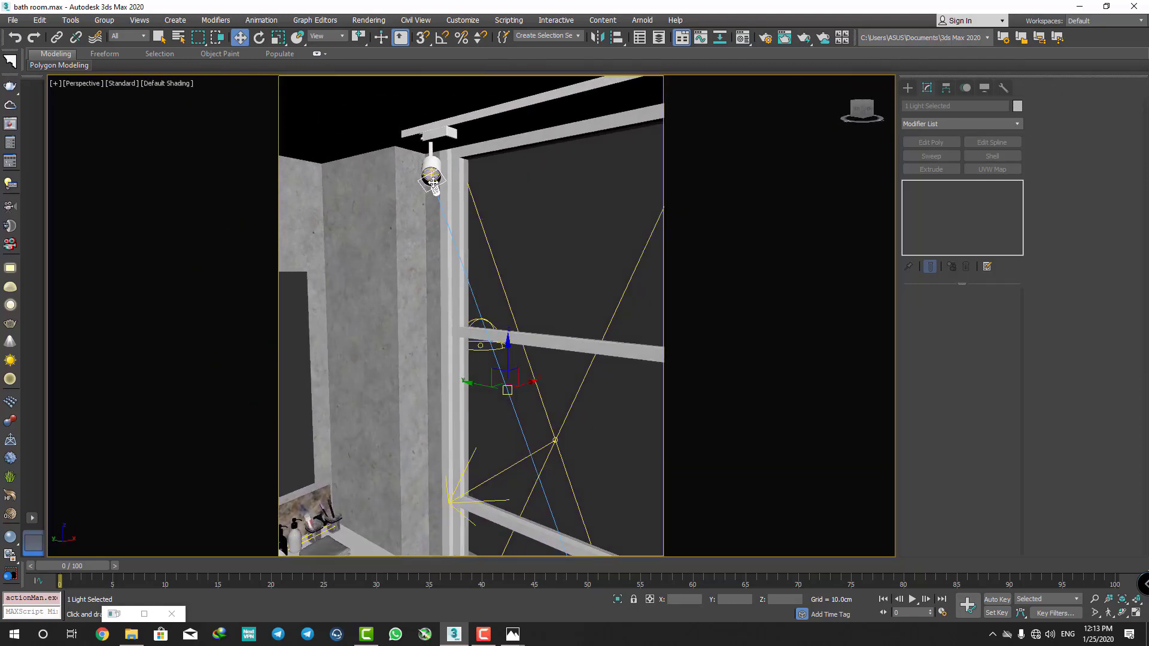
{"action": "scroll", "coordinate": [443, 204], "scroll_direction": "down", "scroll_amount": 3}
{"action": "left_click", "coordinate": [506, 372]}
{"action": "middle_click_drag", "start_coordinate": [505, 372], "coordinate": [520, 371], "text": "alt"}
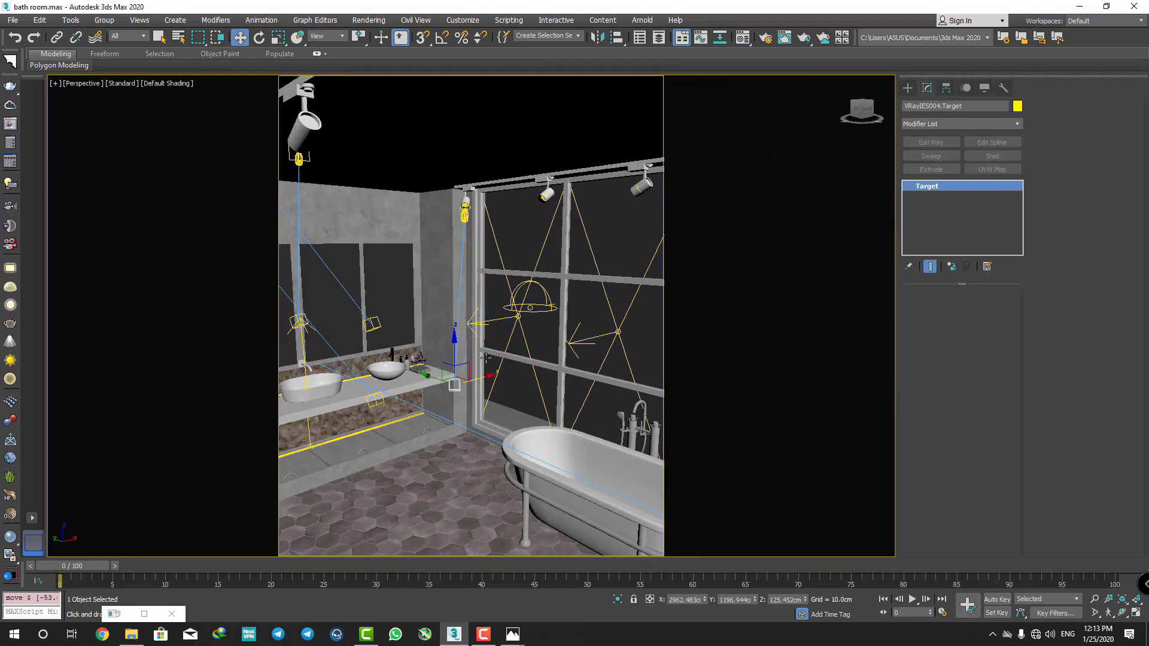
- Copy the VRayIES001 spotlight along the track to the right
{"action": "left_click", "coordinate": [464, 213]}
{"action": "mouse_move", "coordinate": [464, 213]}
{"action": "middle_mouse_down", "text": "alt"}
{"action": "mouse_move", "coordinate": [507, 214]}
{"action": "mouse_move", "coordinate": [396, 275]}
{"action": "mouse_move", "coordinate": [476, 326]}
{"action": "middle_mouse_up", "text": "alt"}
{"action": "left_click", "coordinate": [507, 213]}
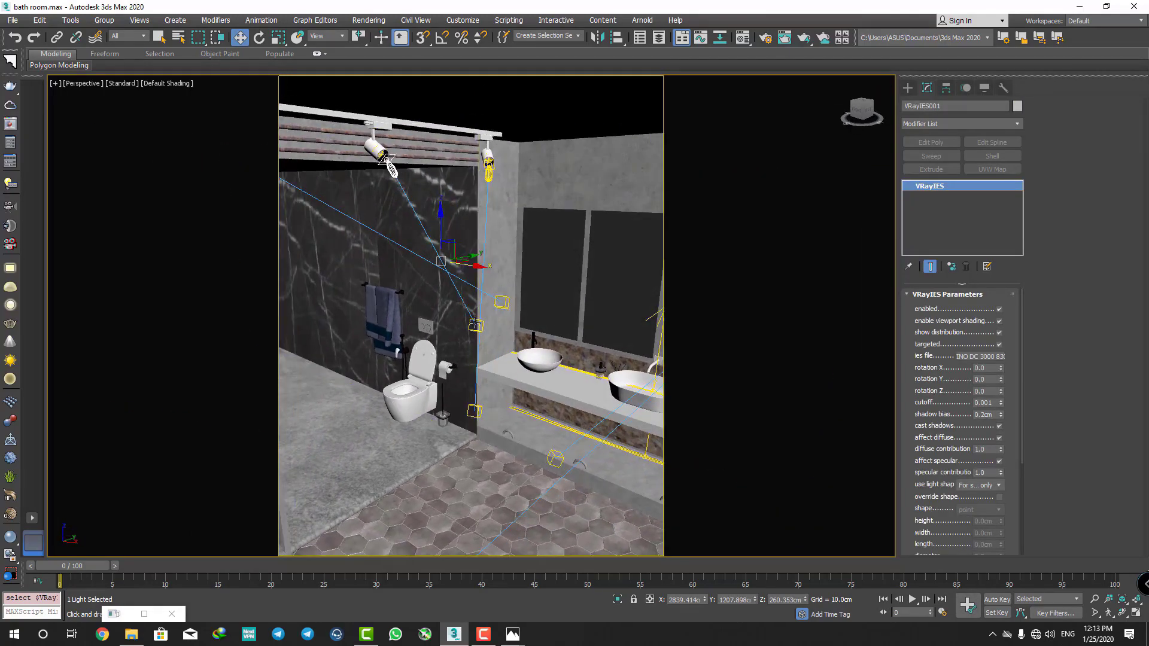
{"action": "left_click_drag", "start_coordinate": [387, 162], "coordinate": [660, 312], "text": "shift"}
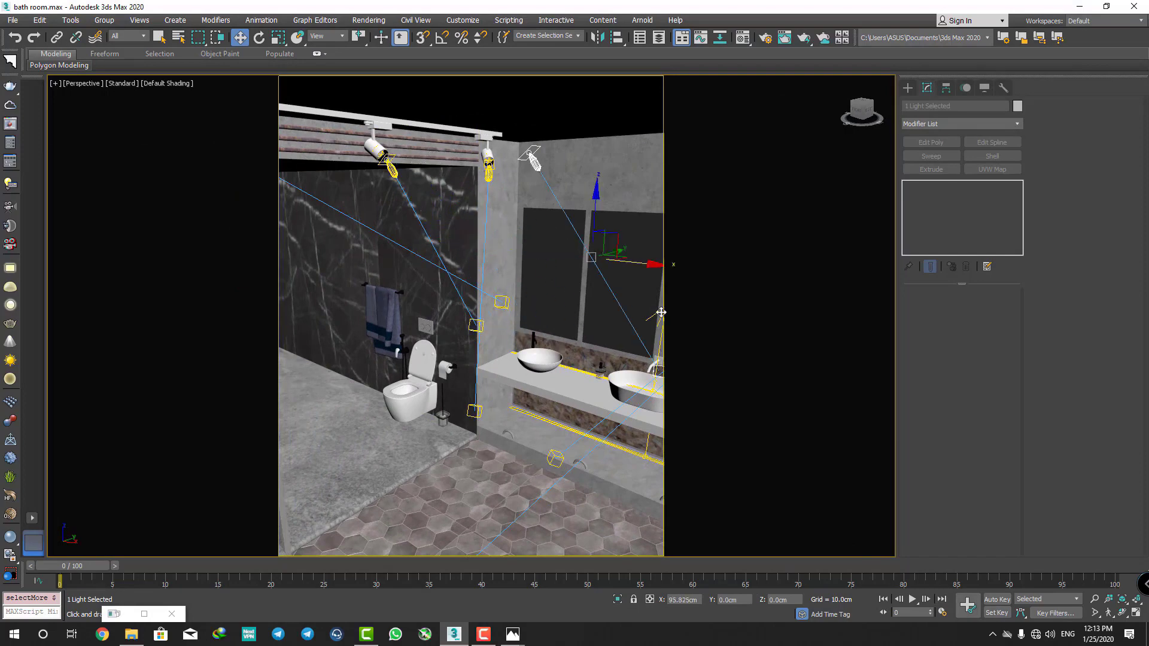
{"action": "left_click", "coordinate": [572, 367]}
{"action": "mouse_move", "coordinate": [572, 367]}
{"action": "middle_mouse_down", "text": "alt"}
{"action": "mouse_move", "coordinate": [502, 359]}
{"action": "mouse_move", "coordinate": [463, 324]}
{"action": "middle_mouse_up", "text": "alt"}
- Adjust the new spotlight's position and lower its target down to the floor
{"action": "key", "text": "e"}
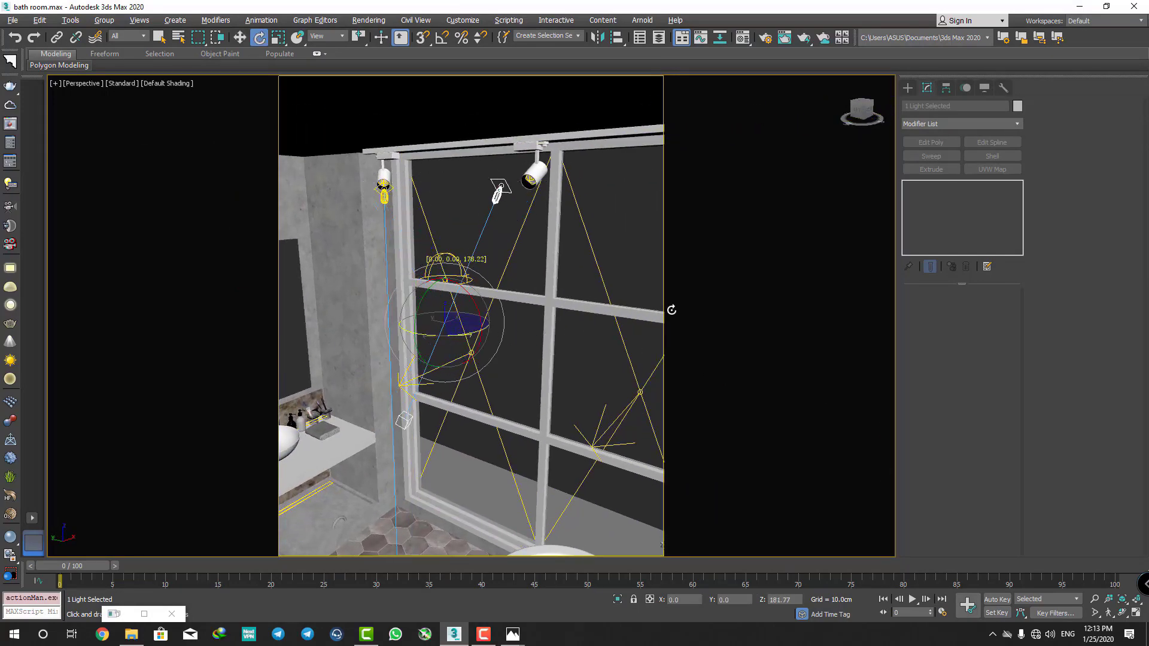
{"action": "key", "text": "w"}
{"action": "middle_click_drag", "start_coordinate": [658, 324], "coordinate": [361, 333], "text": "alt"}
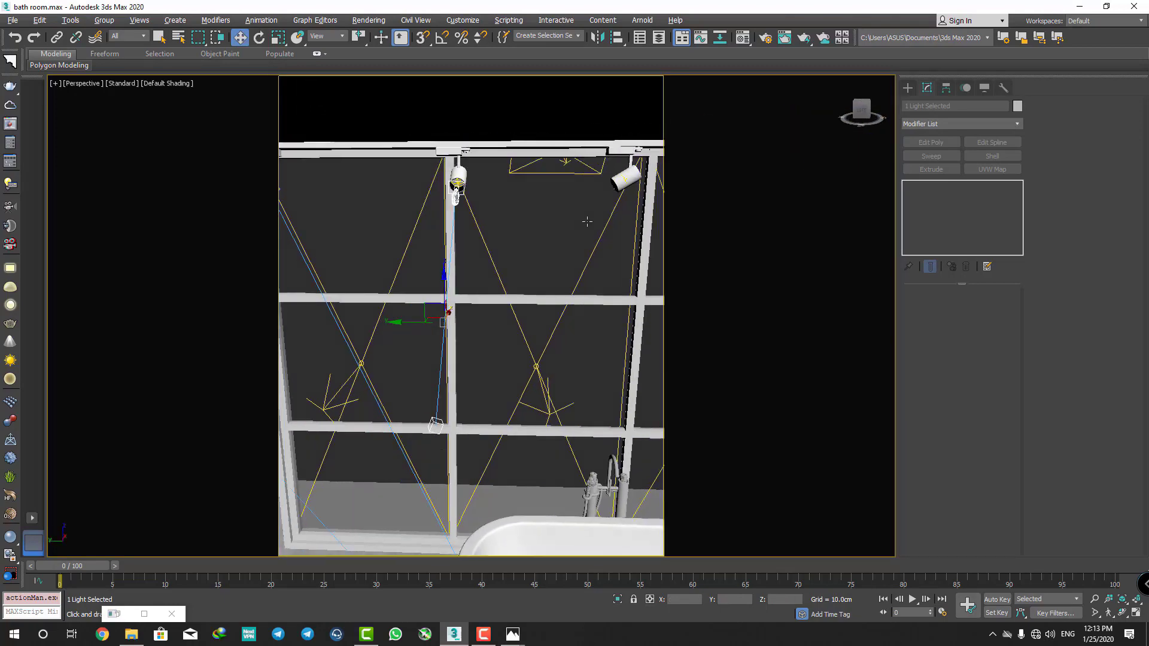
{"action": "left_click_drag", "start_coordinate": [471, 318], "coordinate": [485, 295]}
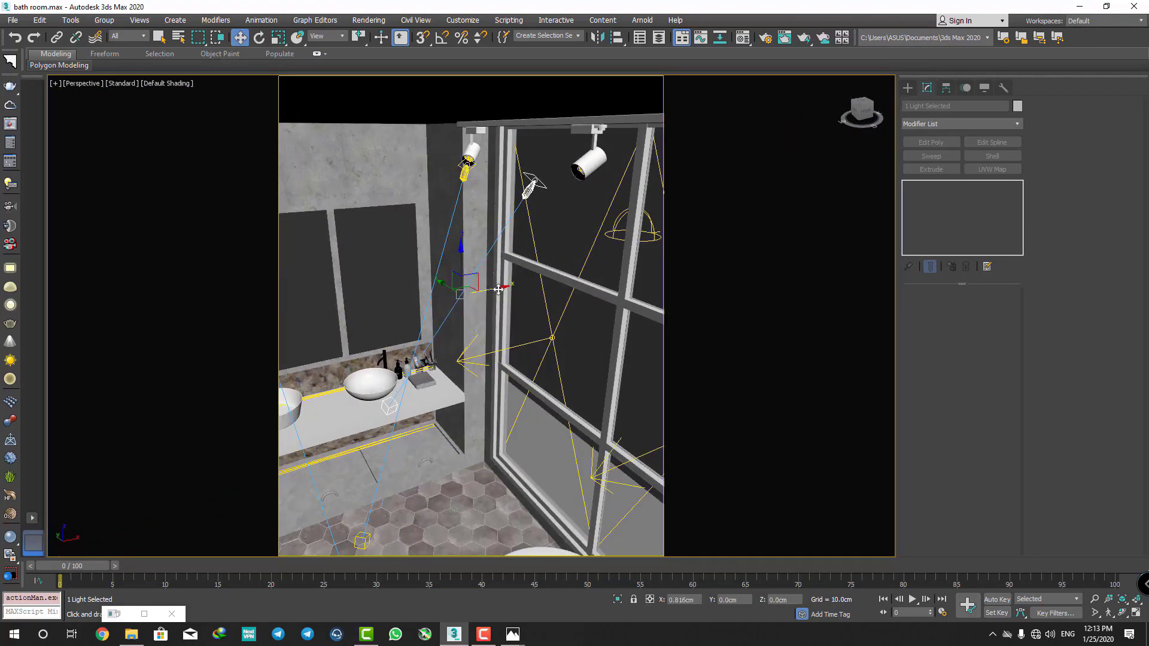
{"action": "left_click", "coordinate": [432, 395]}
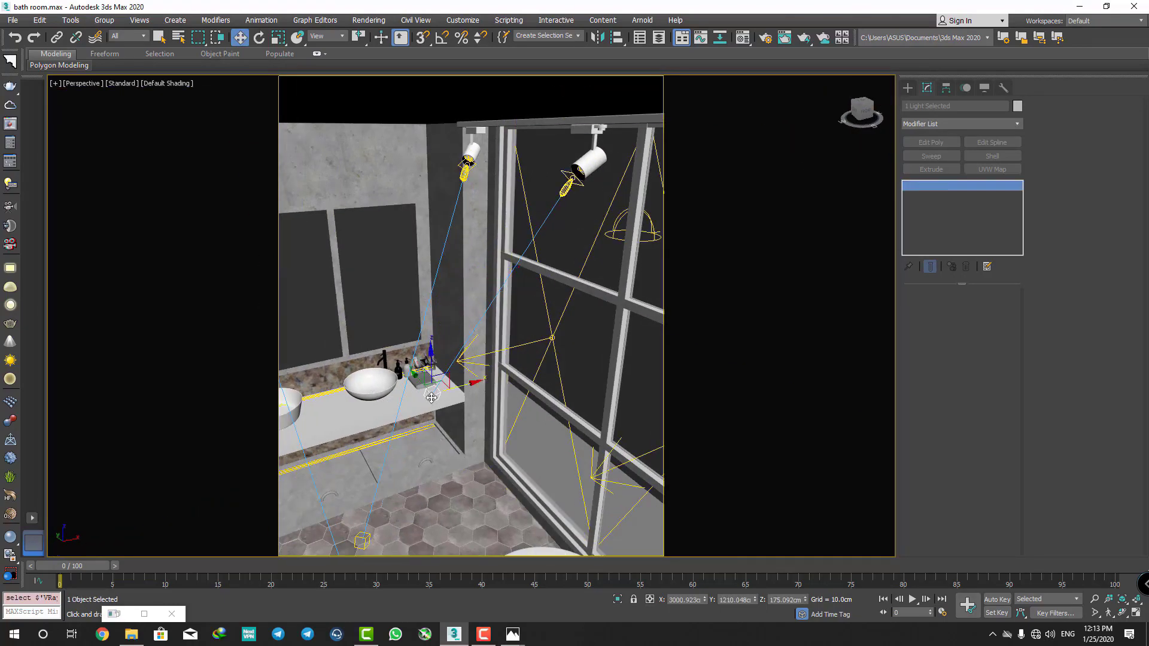
{"action": "key", "text": "z"}
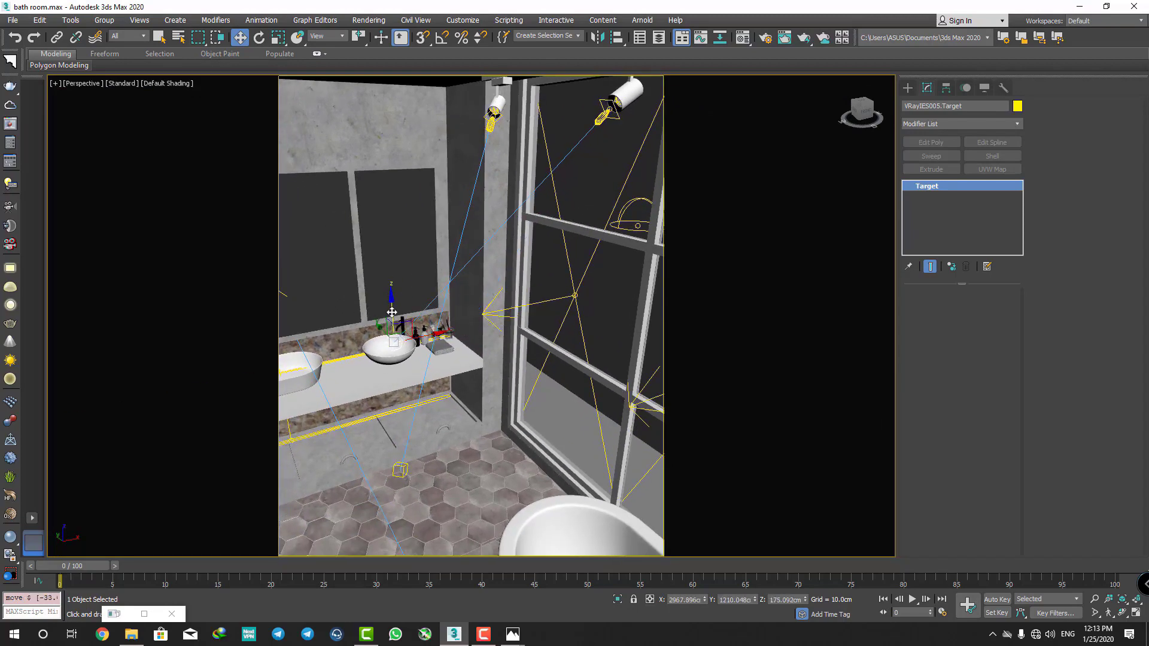
{"action": "mouse_move", "coordinate": [391, 312]}
{"action": "left_mouse_down"}
{"action": "mouse_move", "coordinate": [404, 462]}
{"action": "mouse_move", "coordinate": [384, 453]}
{"action": "left_mouse_up"}
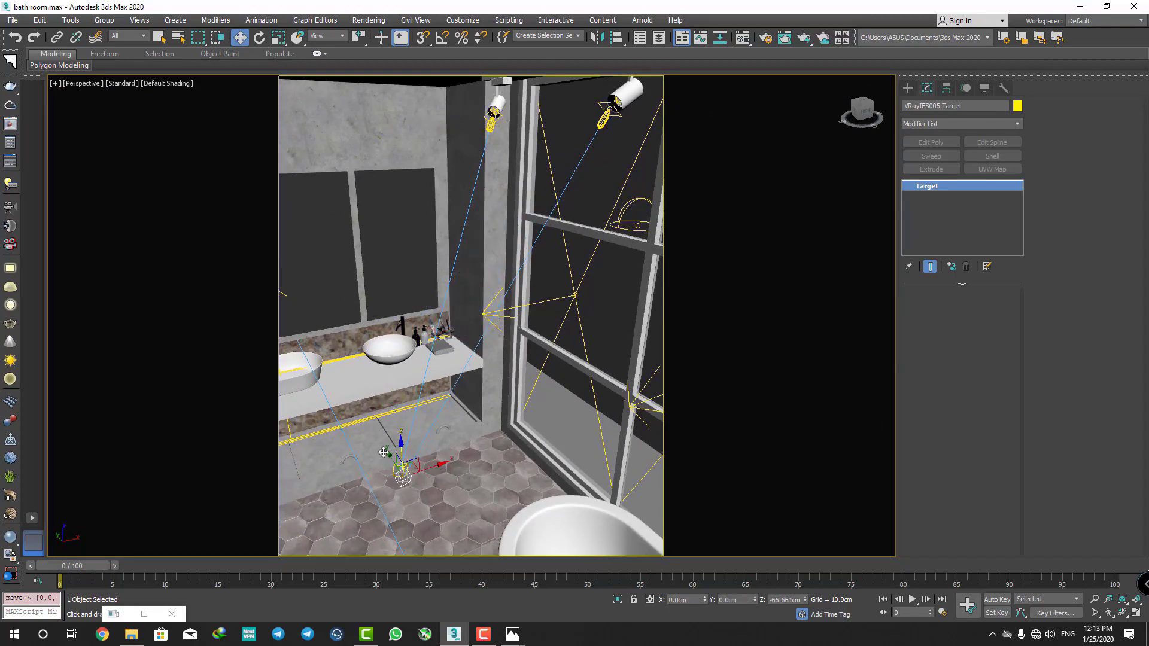
- Orbit around the bathtub and brick wall corner, selecting the VRayIES002 spotlight
{"action": "middle_click_drag", "start_coordinate": [430, 459], "coordinate": [505, 431], "text": "alt"}
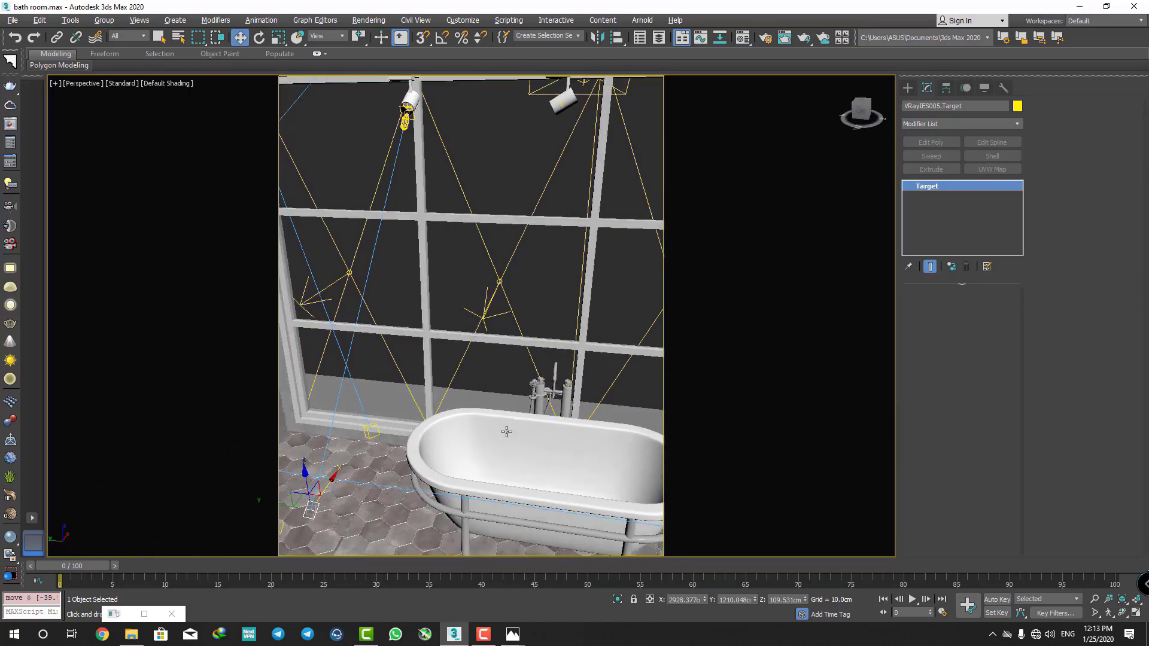
{"action": "left_click", "coordinate": [425, 132]}
{"action": "scroll", "coordinate": [426, 132], "scroll_direction": "down", "scroll_amount": 3}
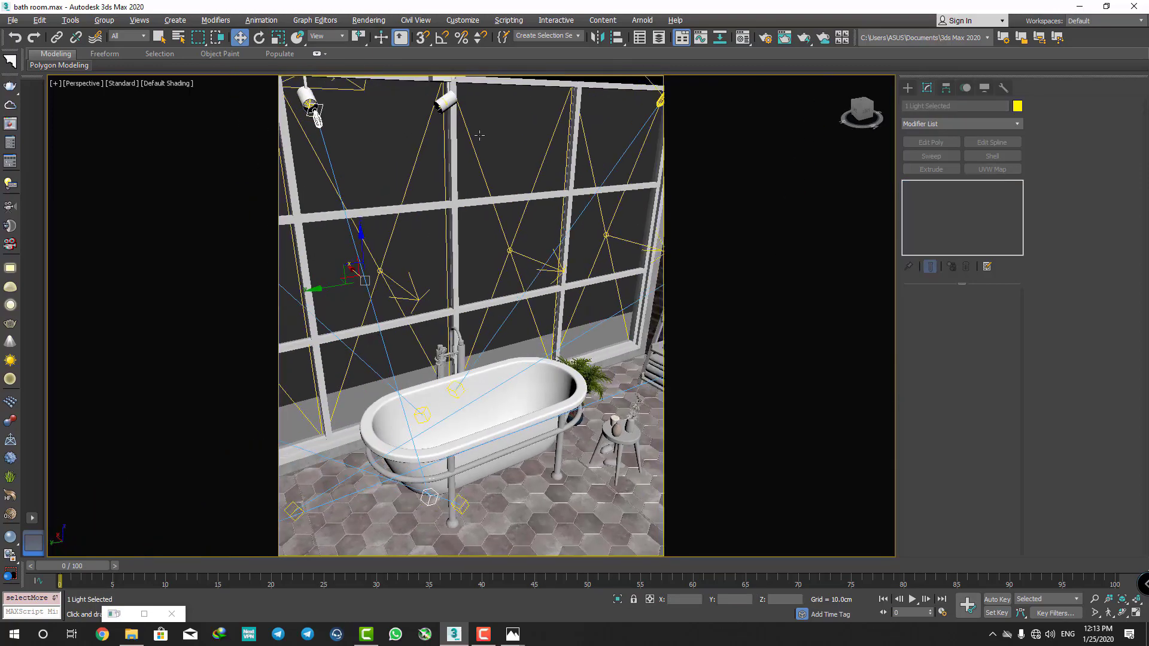
{"action": "scroll", "coordinate": [403, 174], "scroll_direction": "up", "scroll_amount": 5}
{"action": "middle_click_drag", "start_coordinate": [443, 174], "coordinate": [491, 169]}
{"action": "scroll", "coordinate": [491, 169], "scroll_direction": "down", "scroll_amount": 5}
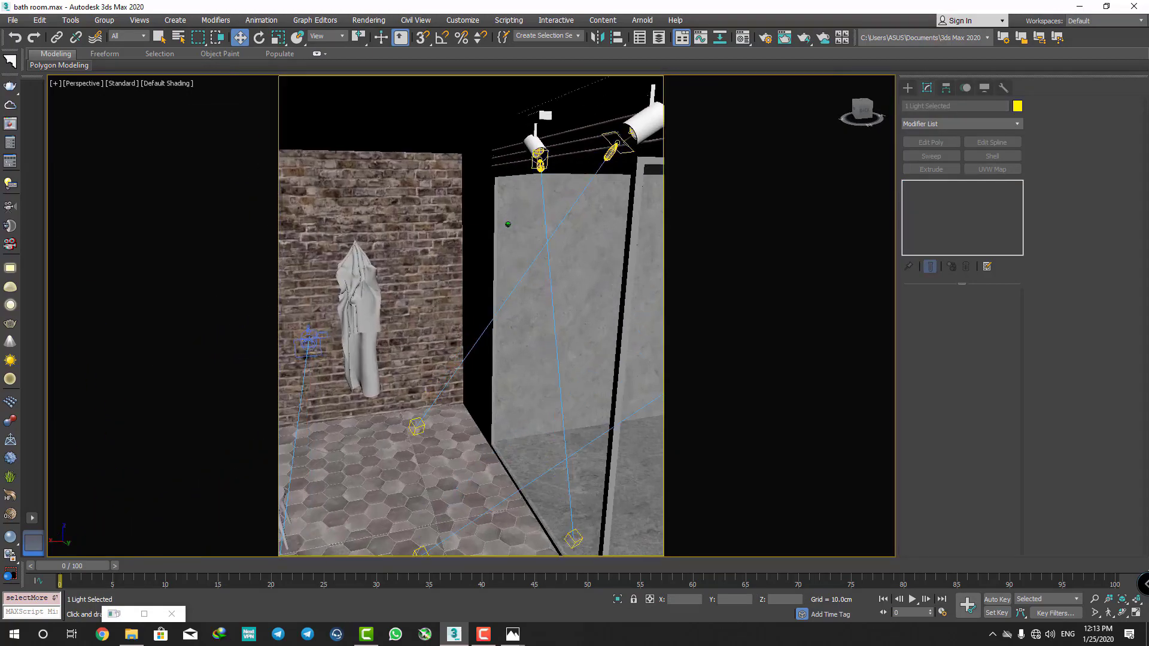
{"action": "left_click", "coordinate": [549, 141]}
{"action": "scroll", "coordinate": [551, 314], "scroll_direction": "up", "scroll_amount": 5}
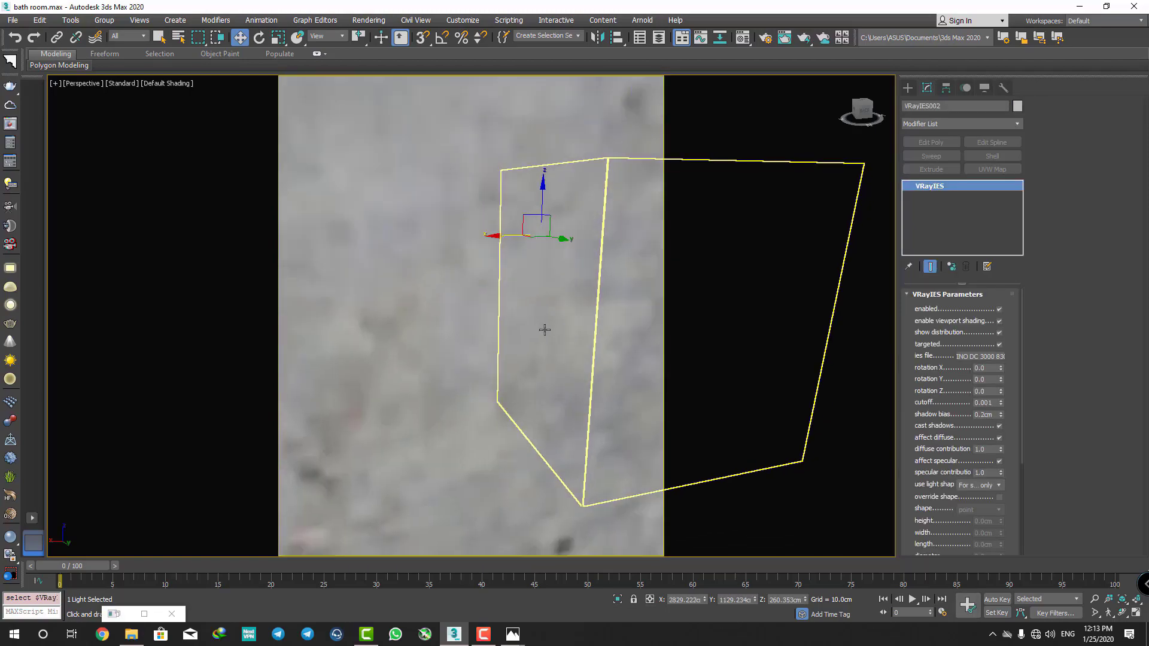
{"action": "scroll", "coordinate": [544, 329], "scroll_direction": "down", "scroll_amount": 4}
{"action": "left_click", "coordinate": [554, 376]}
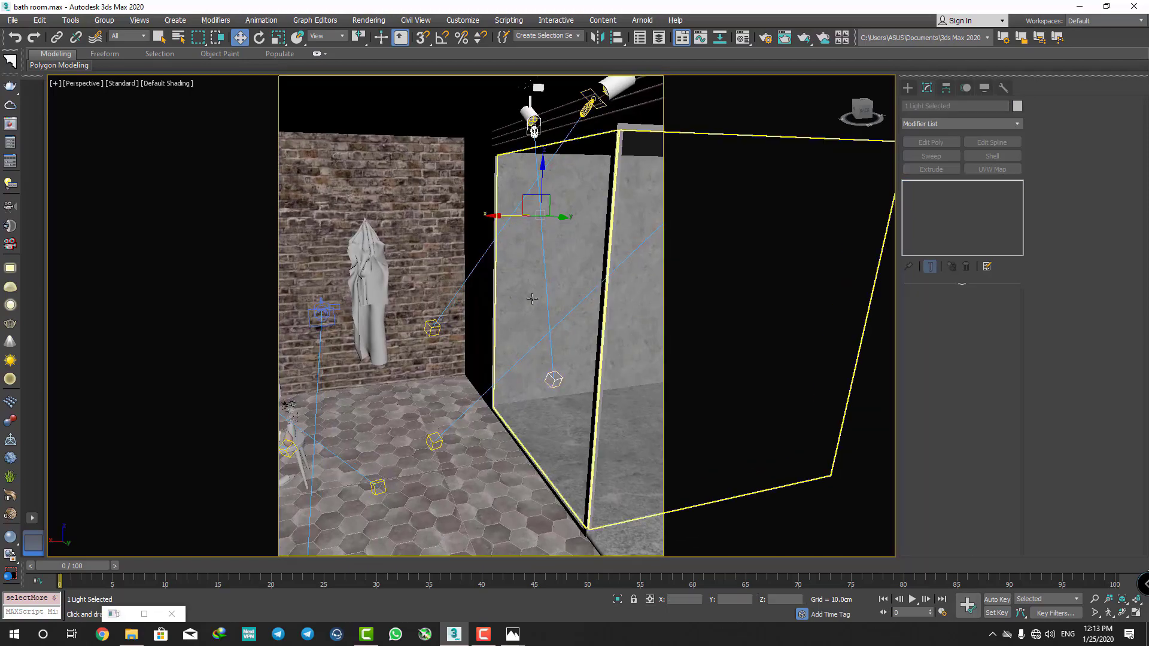
{"action": "mouse_move", "coordinate": [554, 376]}
{"action": "middle_mouse_down", "text": "alt"}
{"action": "mouse_move", "coordinate": [611, 260]}
{"action": "mouse_move", "coordinate": [547, 287]}
{"action": "middle_mouse_up", "text": "alt"}
- Paste a spotlight copy, rotate it to aim left and slide it toward the window
{"action": "key", "text": "ctrl+v"}
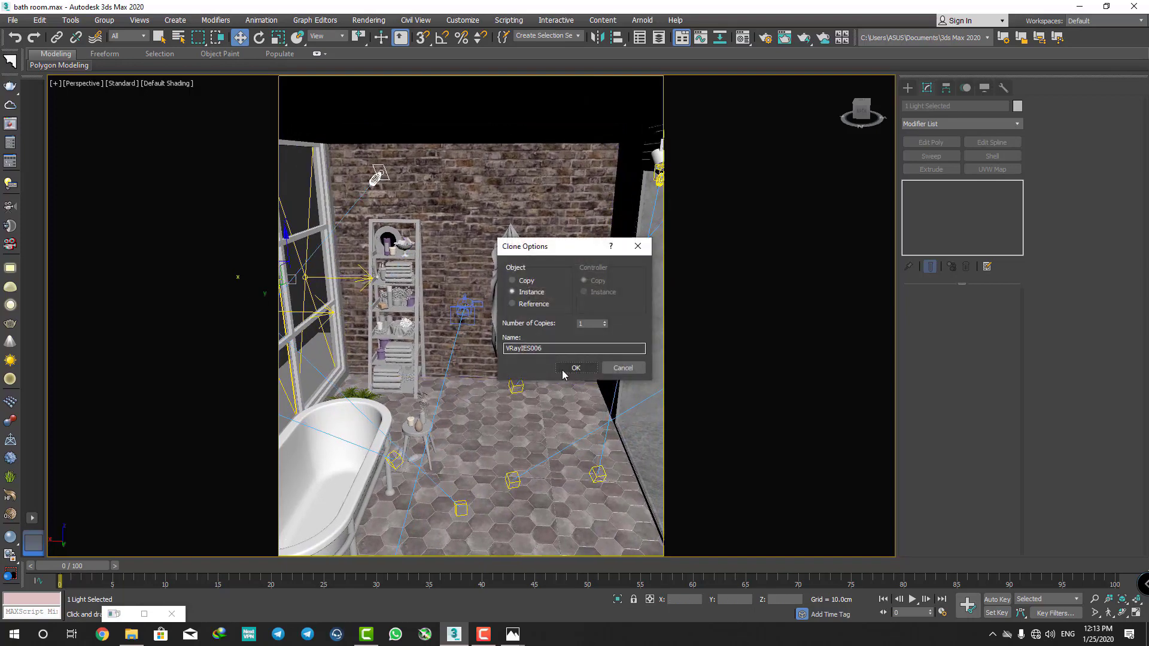
{"action": "key", "text": "Return"}
{"action": "middle_click_drag", "start_coordinate": [256, 296], "coordinate": [460, 299], "text": "alt"}
{"action": "key", "text": "e"}
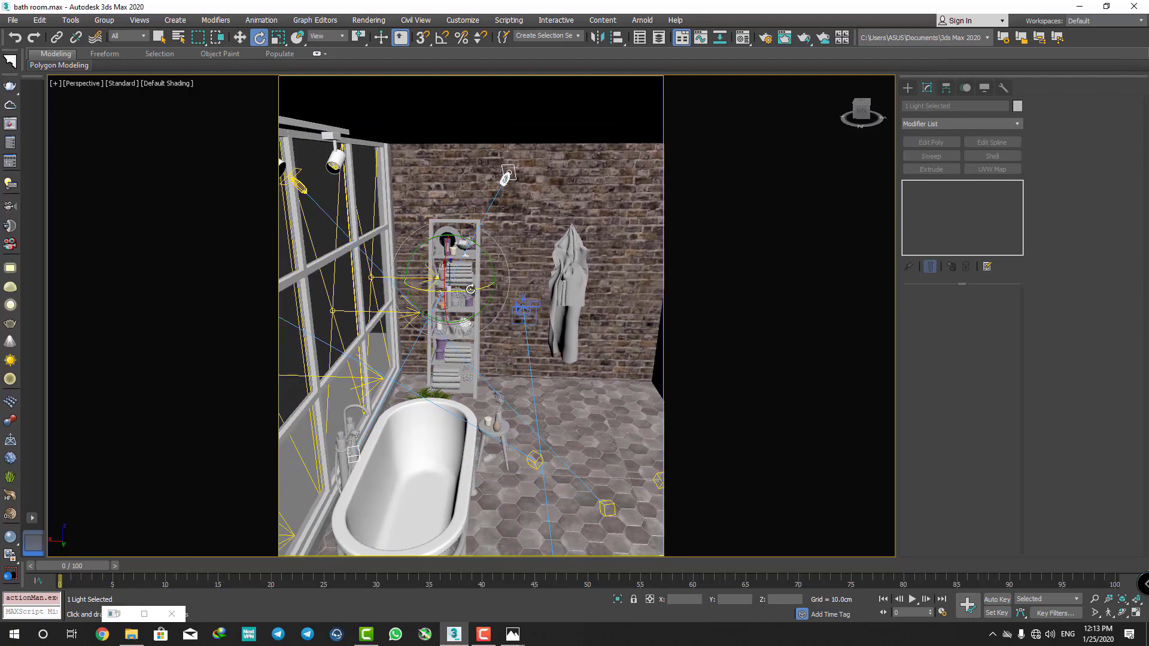
{"action": "left_click_drag", "start_coordinate": [460, 299], "coordinate": [499, 292]}
{"action": "key", "text": "w"}
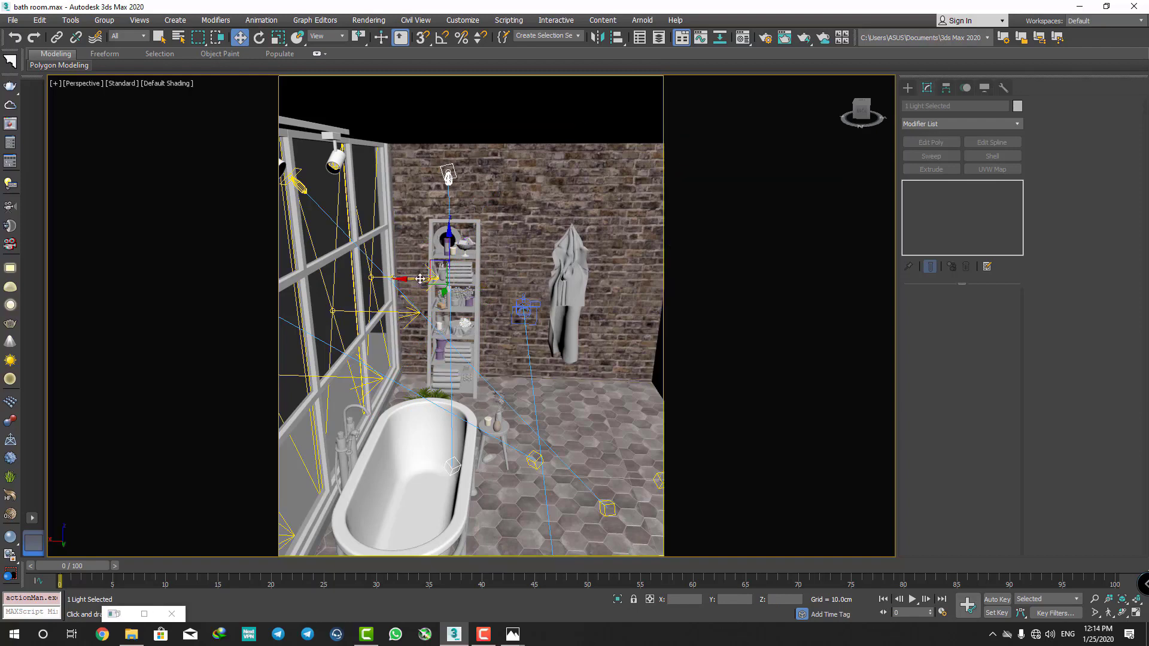
{"action": "left_click_drag", "start_coordinate": [413, 279], "coordinate": [267, 280]}
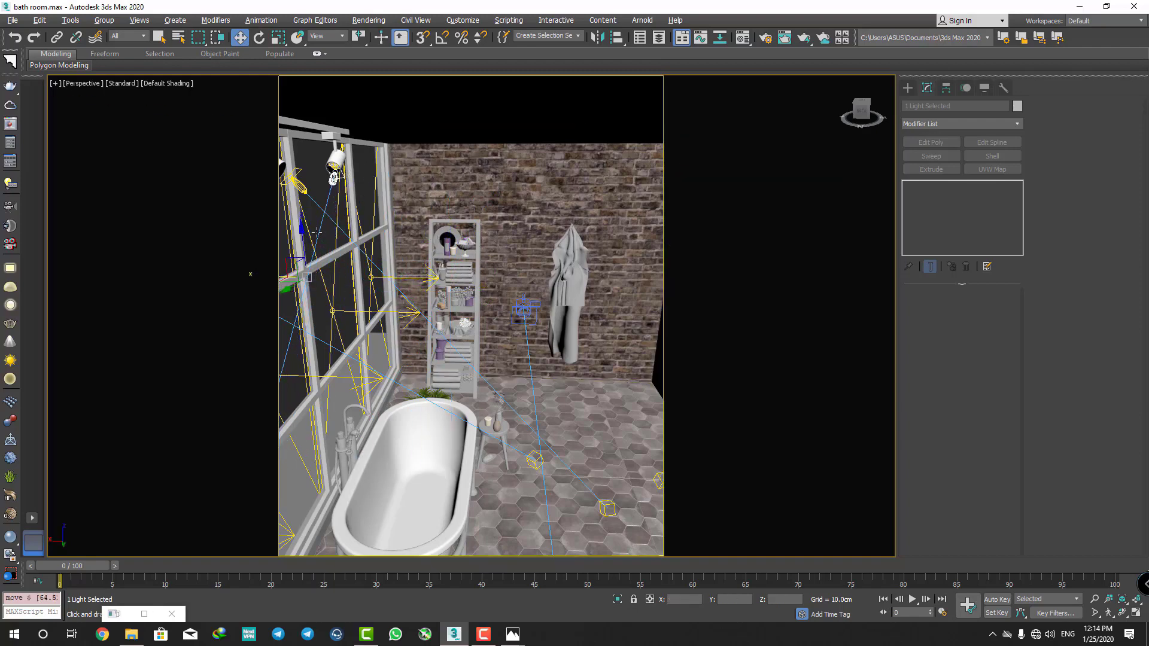
- Fine-tune the window-wall spotlight and drag its target down to about -30 cm
{"action": "mouse_move", "coordinate": [267, 280]}
{"action": "middle_mouse_down", "text": "alt"}
{"action": "mouse_move", "coordinate": [371, 267]}
{"action": "mouse_move", "coordinate": [475, 385]}
{"action": "middle_mouse_up", "text": "alt"}
{"action": "scroll", "coordinate": [380, 261], "scroll_direction": "up", "scroll_amount": 5}
{"action": "scroll", "coordinate": [474, 385], "scroll_direction": "down", "scroll_amount": 4}
{"action": "middle_click_drag", "start_coordinate": [505, 333], "coordinate": [500, 326]}
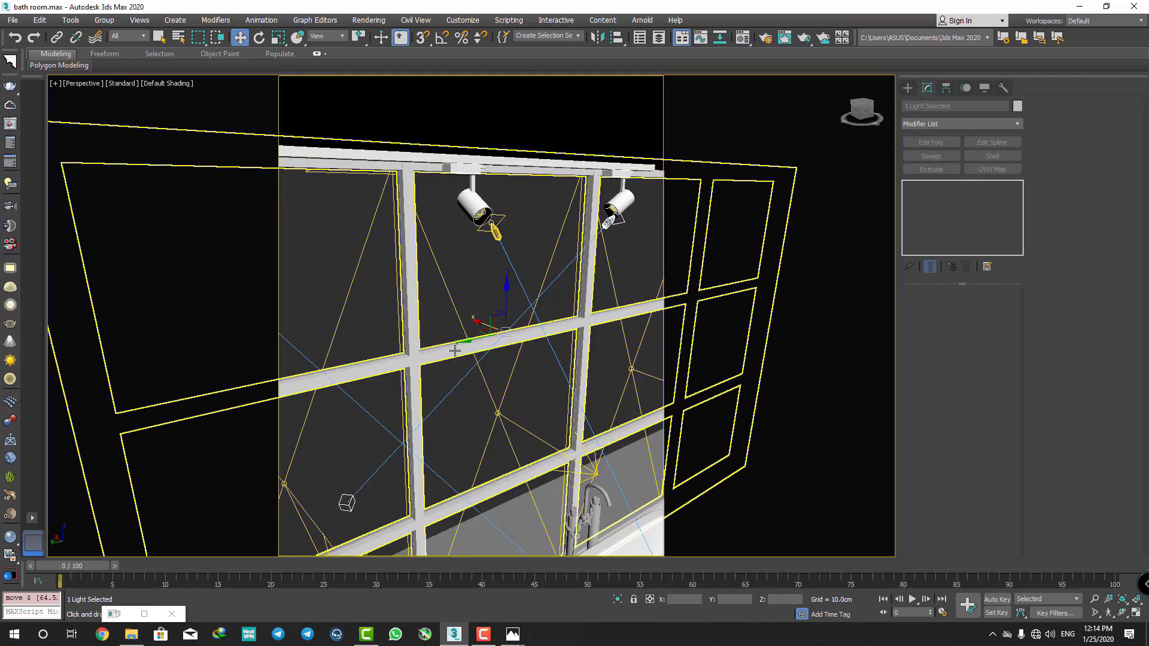
{"action": "left_click_drag", "start_coordinate": [500, 326], "coordinate": [520, 301]}
{"action": "middle_click_drag", "start_coordinate": [520, 301], "coordinate": [371, 390], "text": "alt"}
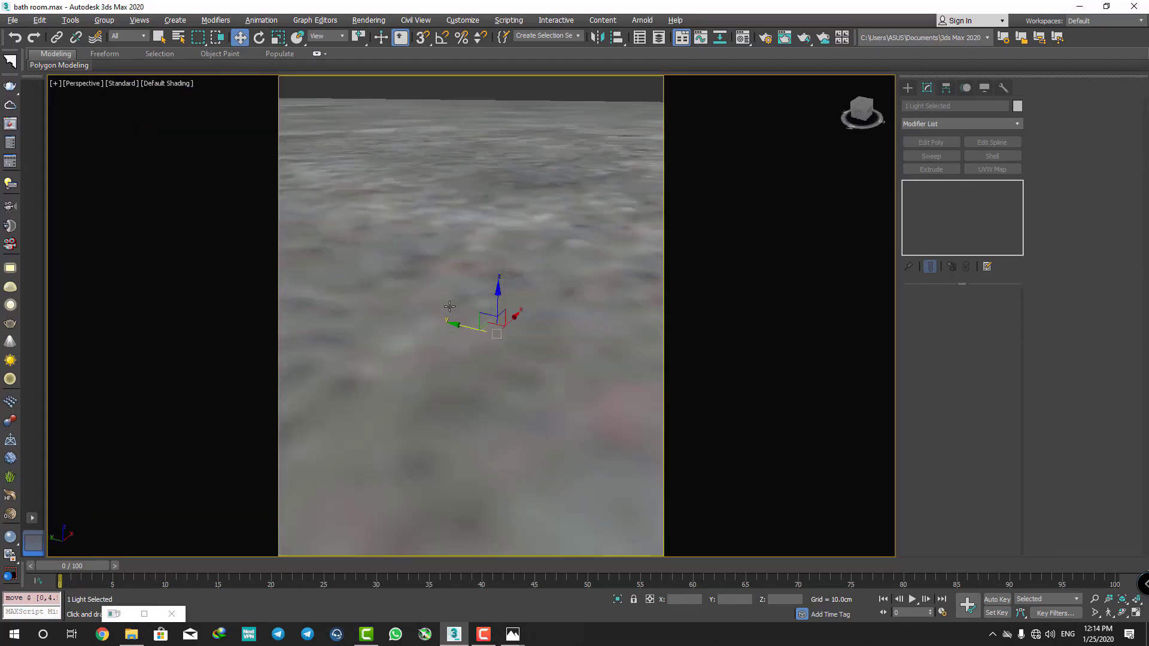
{"action": "left_click", "coordinate": [371, 390]}
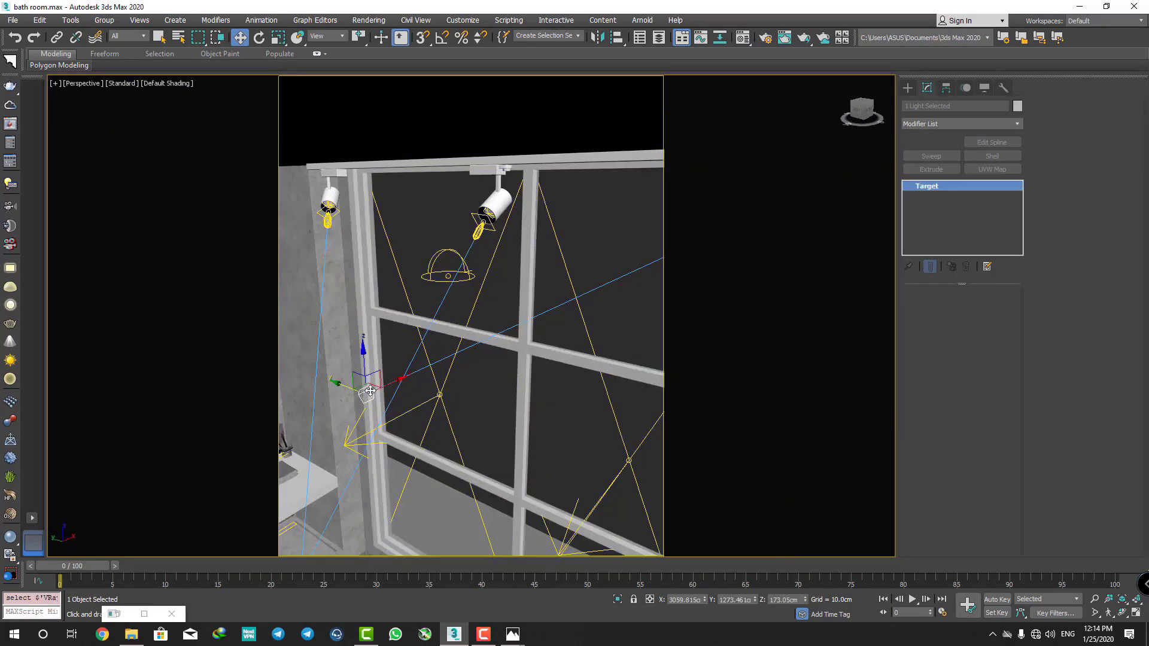
{"action": "left_click_drag", "start_coordinate": [369, 390], "coordinate": [369, 417]}
- Switch to PhysCamera001, clear the render region and enlarge the V-Ray frame buffer
{"action": "key", "text": "c"}
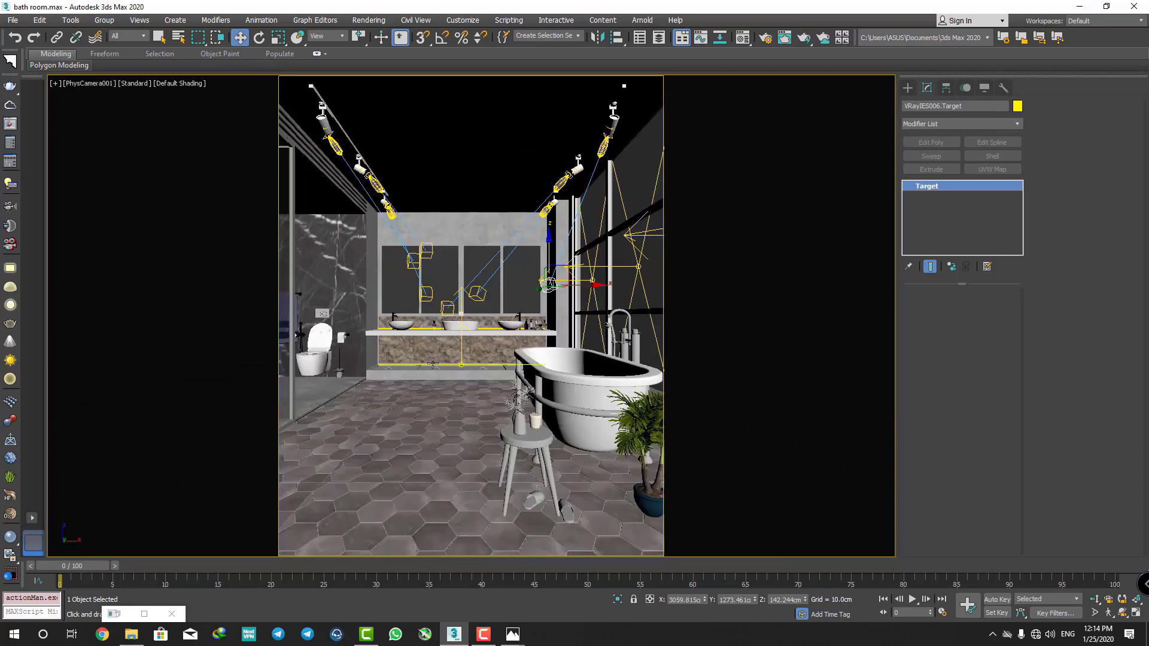
{"action": "left_click", "coordinate": [784, 37]}
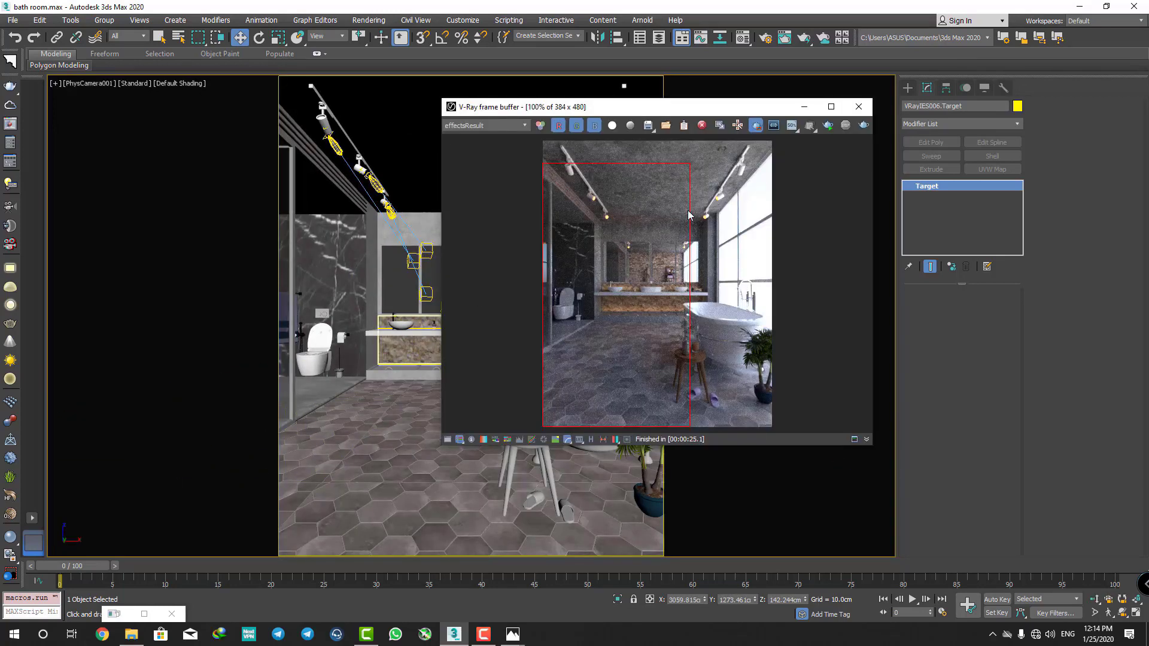
{"action": "left_click", "coordinate": [756, 125]}
{"action": "left_click_drag", "start_coordinate": [506, 112], "coordinate": [348, 60]}
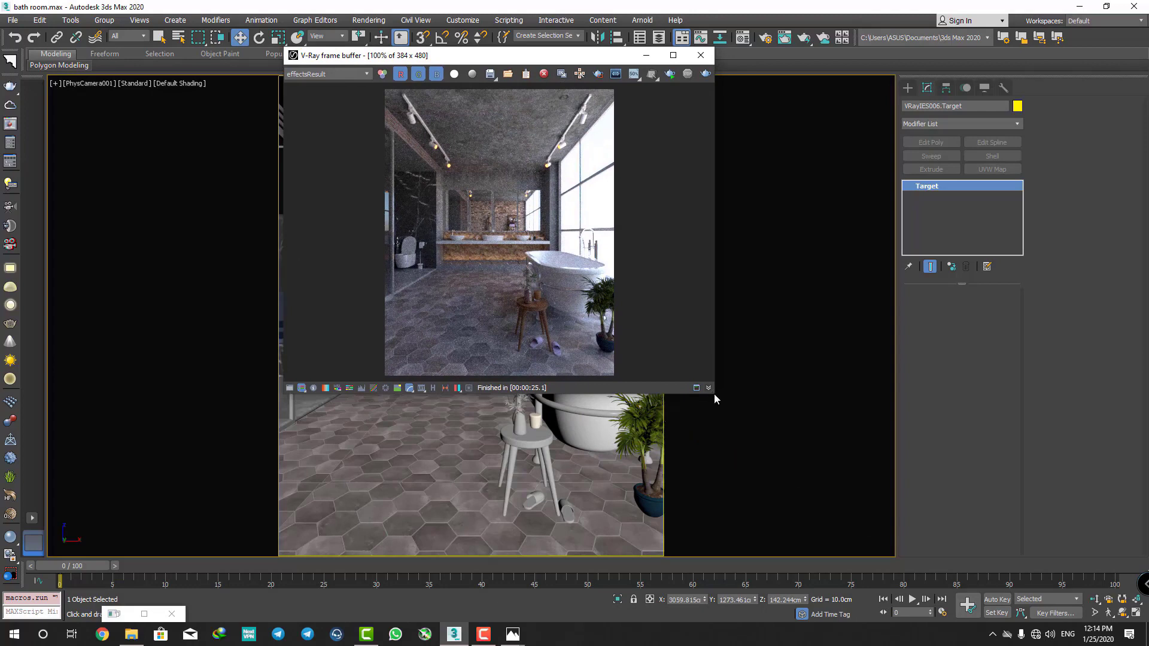
{"action": "mouse_move", "coordinate": [714, 393]}
{"action": "left_mouse_down"}
{"action": "mouse_move", "coordinate": [680, 495]}
{"action": "mouse_move", "coordinate": [677, 565]}
{"action": "left_mouse_up"}
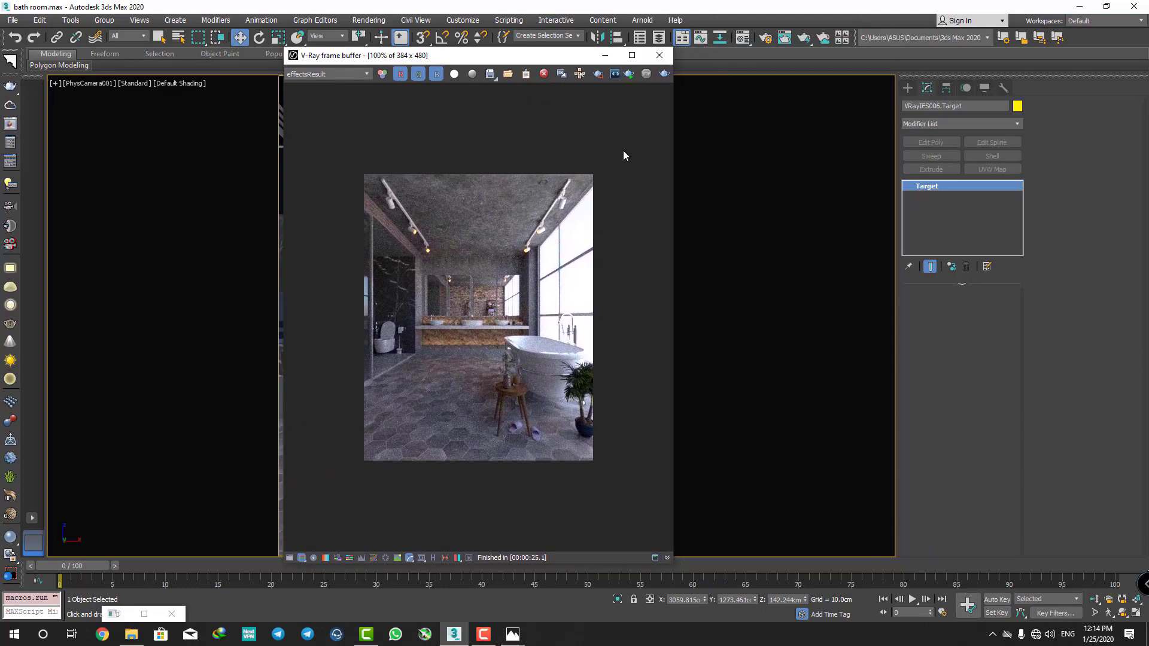
{"action": "left_click_drag", "start_coordinate": [675, 157], "coordinate": [693, 168]}
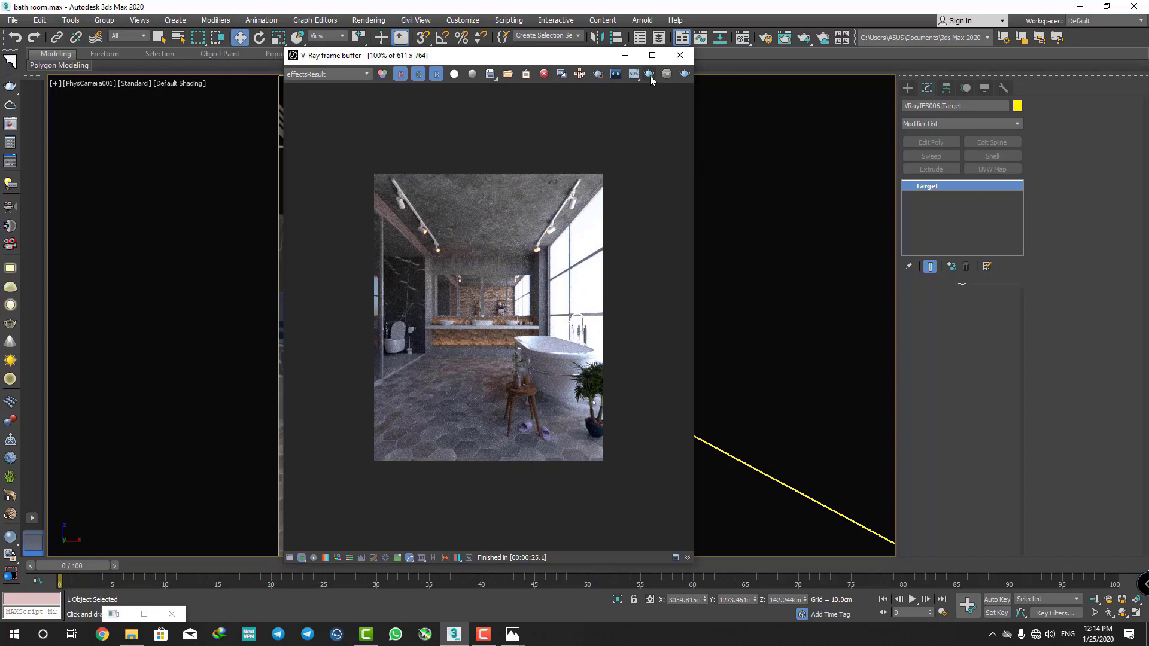
- Render the 611 x 764 camera view with the IES spotlights
{"action": "left_click", "coordinate": [650, 76]}
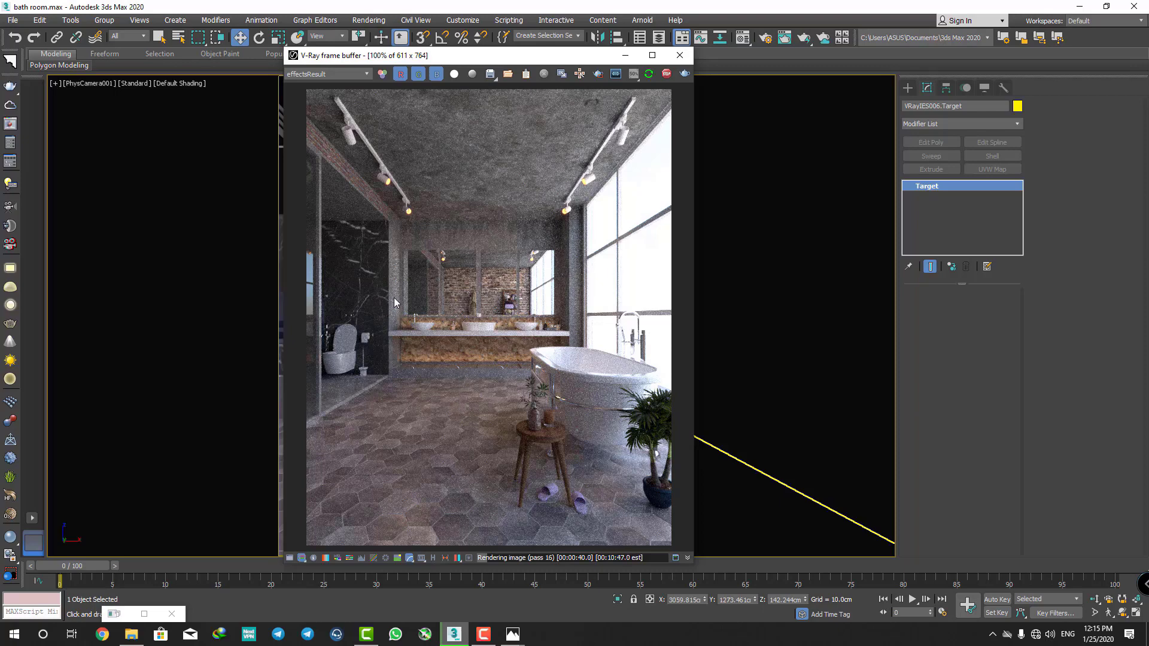
{"action": "scroll", "coordinate": [433, 247], "scroll_direction": "up", "scroll_amount": 2}
{"action": "scroll", "coordinate": [433, 246], "scroll_direction": "down", "scroll_amount": 2}
{"action": "scroll", "coordinate": [465, 322], "scroll_direction": "up", "scroll_amount": 2}
{"action": "scroll", "coordinate": [465, 322], "scroll_direction": "down", "scroll_amount": 2}
{"action": "scroll", "coordinate": [499, 286], "scroll_direction": "up", "scroll_amount": 2}
{"action": "scroll", "coordinate": [499, 289], "scroll_direction": "down", "scroll_amount": 2}
- Compare against the reference bathroom photo in Photos, then return to 3ds Max
{"action": "mouse_move", "coordinate": [512, 635]}
{"action": "left_click", "coordinate": [543, 559]}
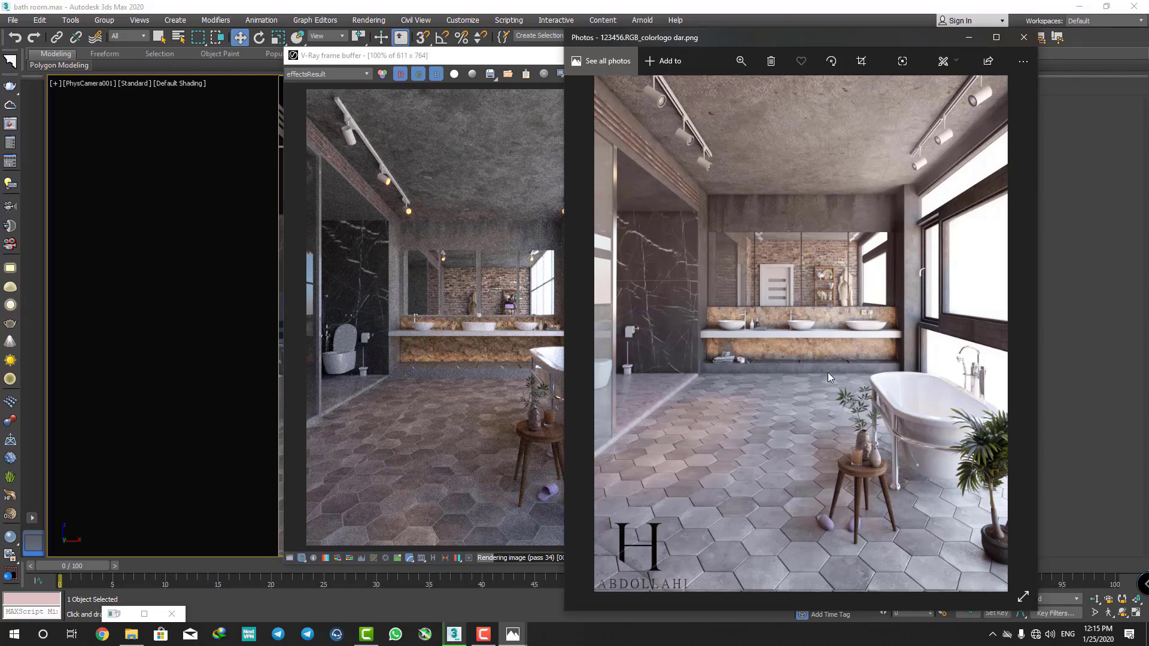
{"action": "left_click", "coordinate": [508, 318]}
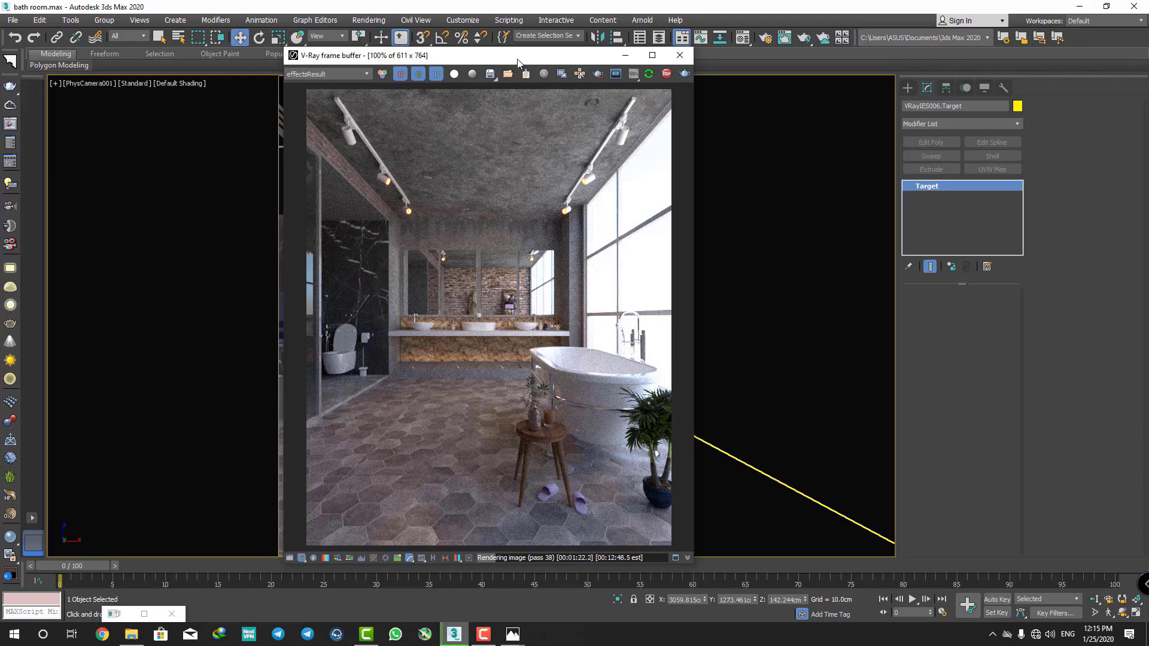
{"action": "left_click_drag", "start_coordinate": [516, 60], "coordinate": [452, 42]}
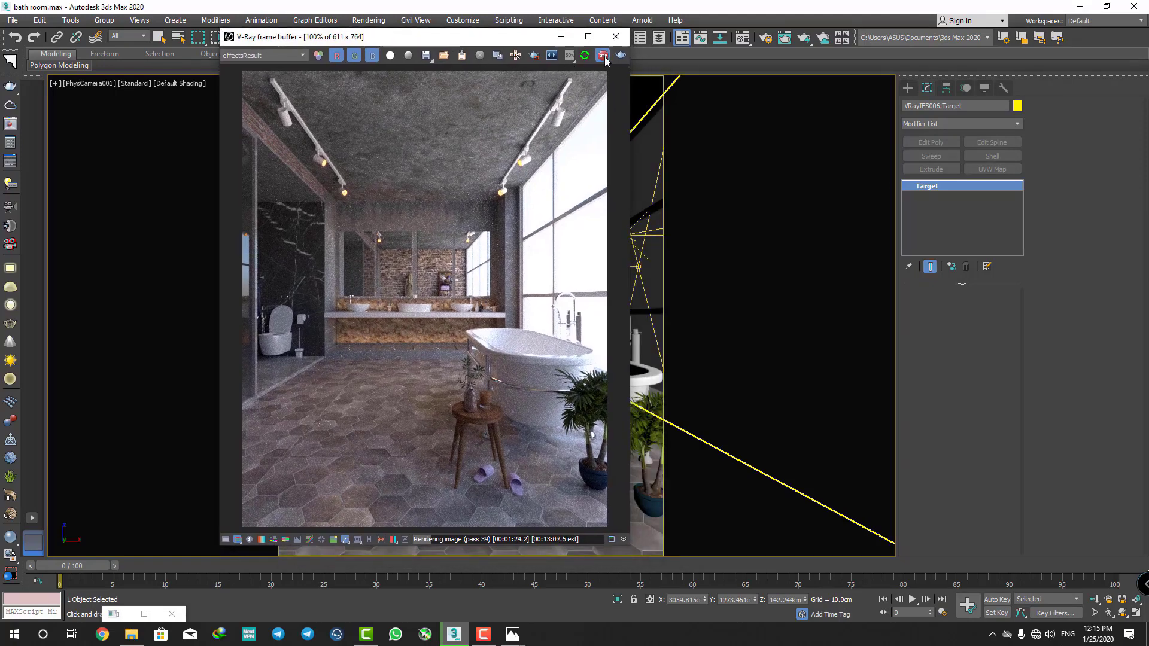
- Stop the render, close the frame buffer and select the FixedWindow001 frame
{"action": "left_click", "coordinate": [603, 55]}
{"action": "left_click", "coordinate": [616, 36]}
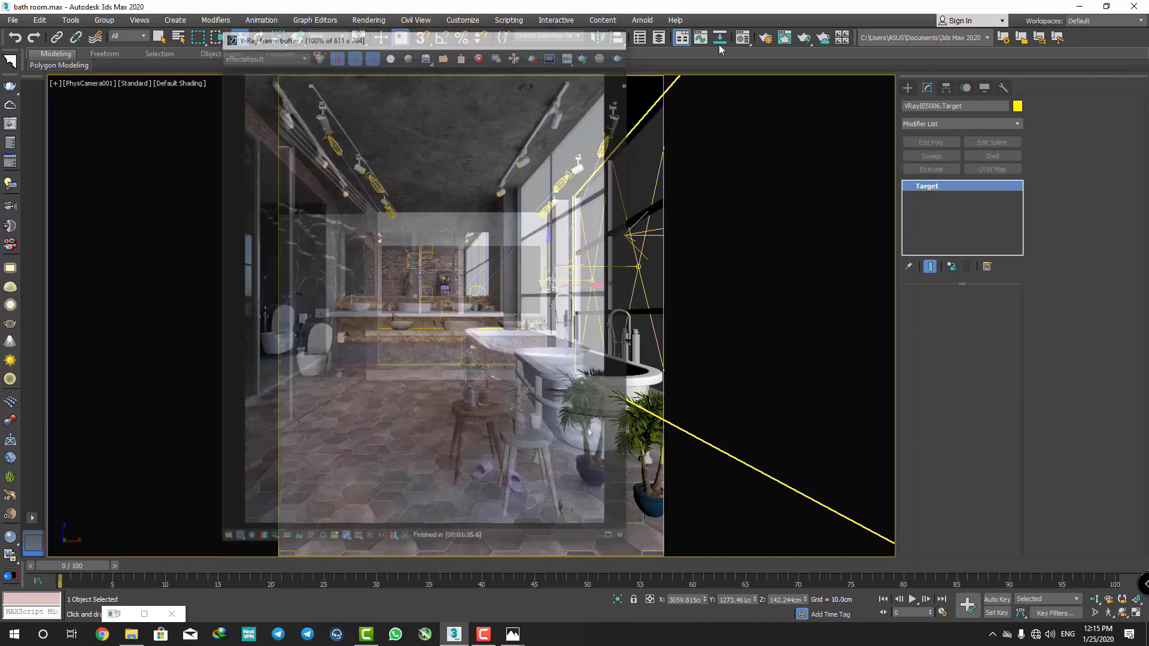
{"action": "left_click", "coordinate": [681, 125]}
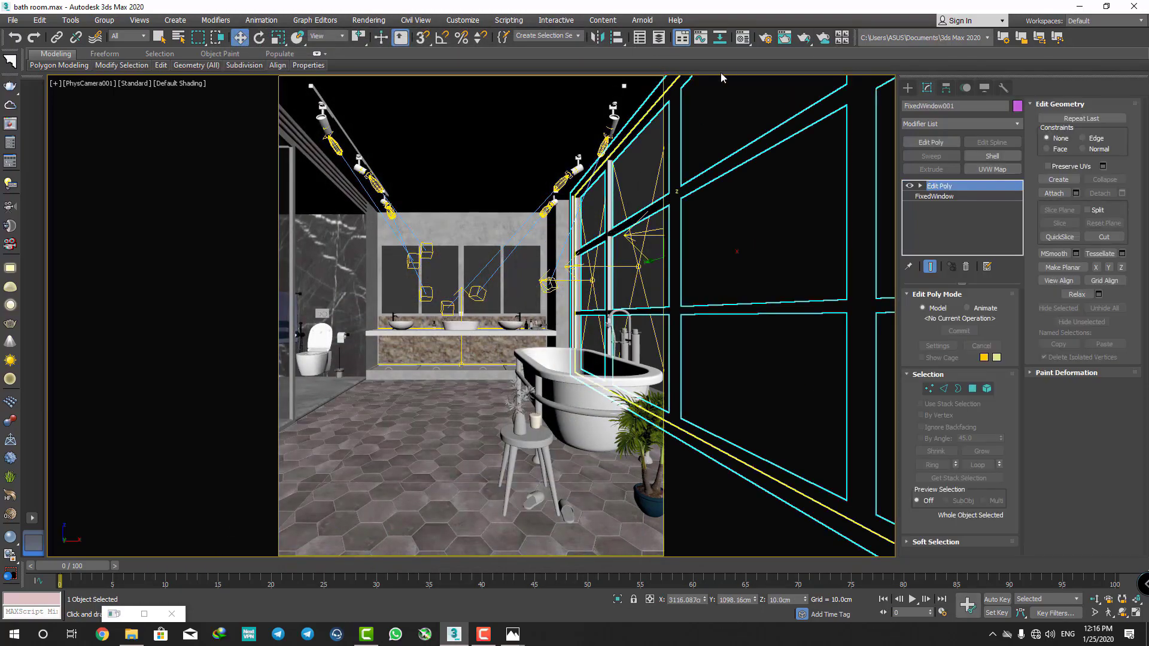
- Make material 13 a VRayMtl with near-black diffuse colour 15
{"action": "left_click", "coordinate": [742, 37]}
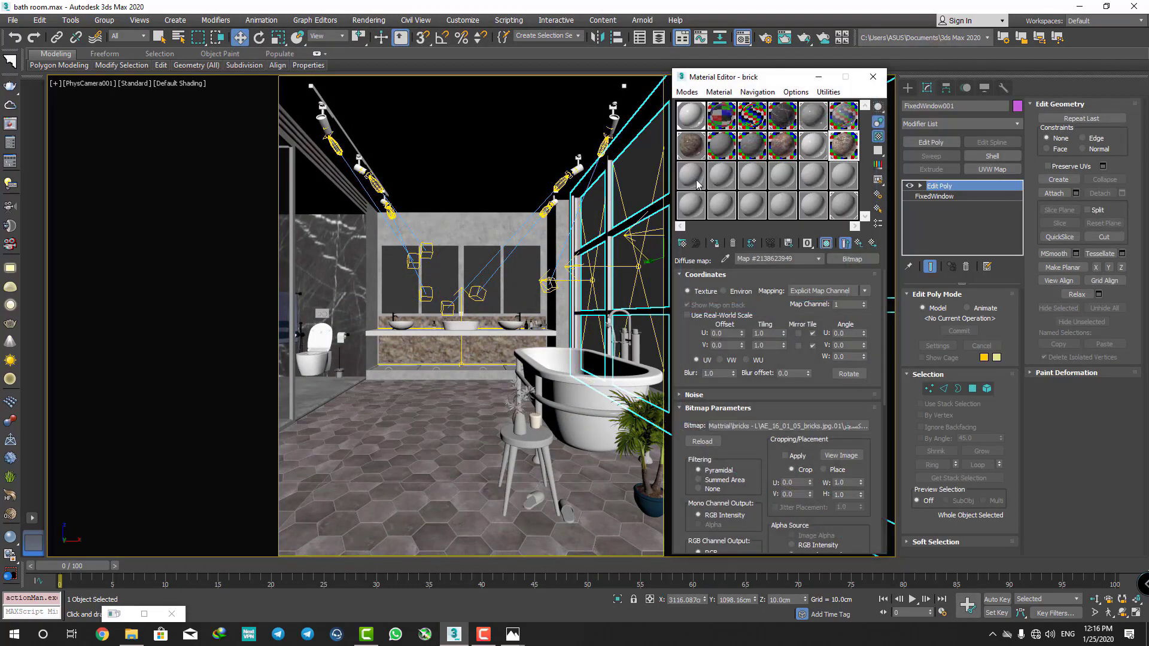
{"action": "left_click", "coordinate": [852, 259]}
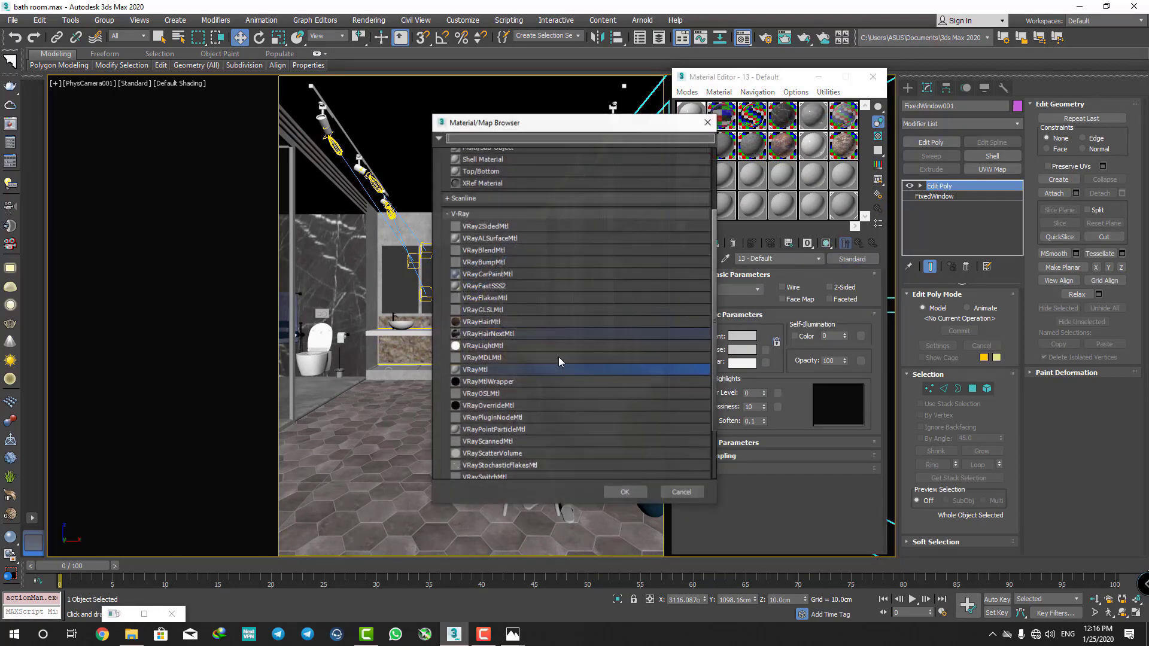
{"action": "double_click", "coordinate": [499, 370]}
{"action": "left_click", "coordinate": [747, 288]}
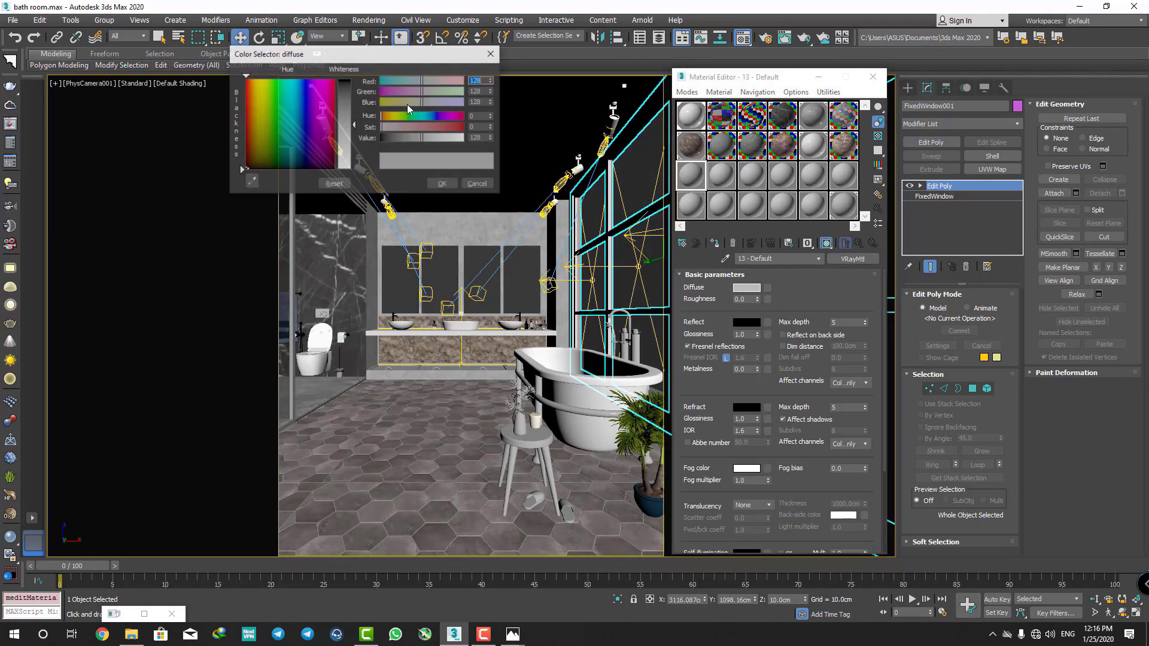
{"action": "left_click_drag", "start_coordinate": [422, 138], "coordinate": [381, 138]}
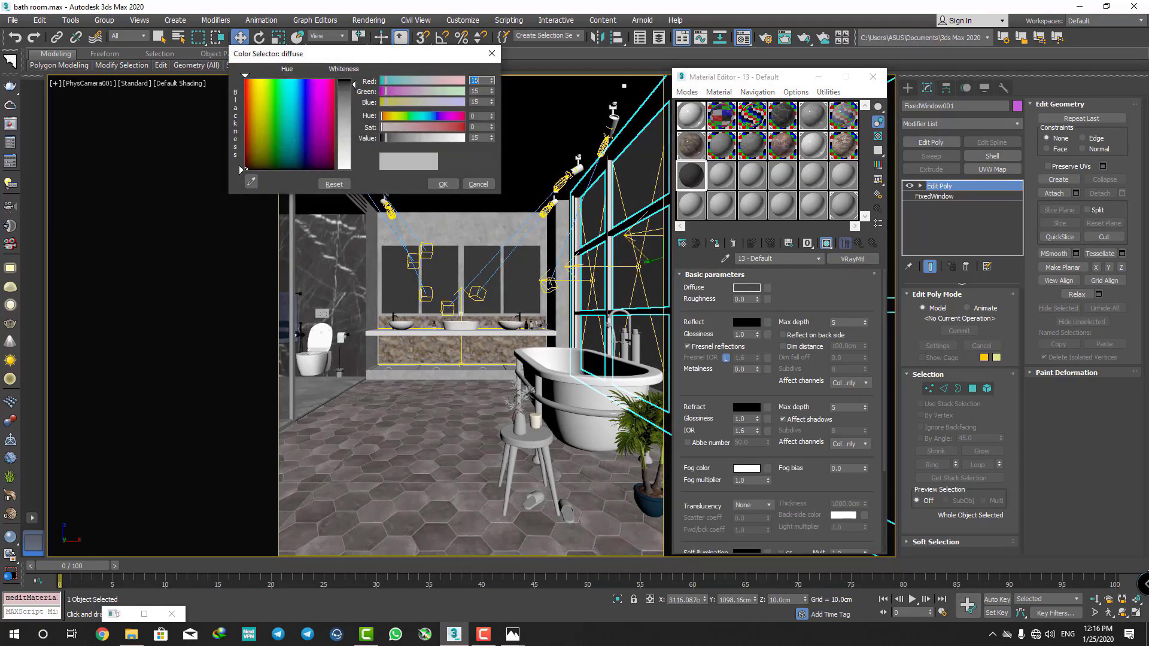
{"action": "left_click", "coordinate": [443, 184]}
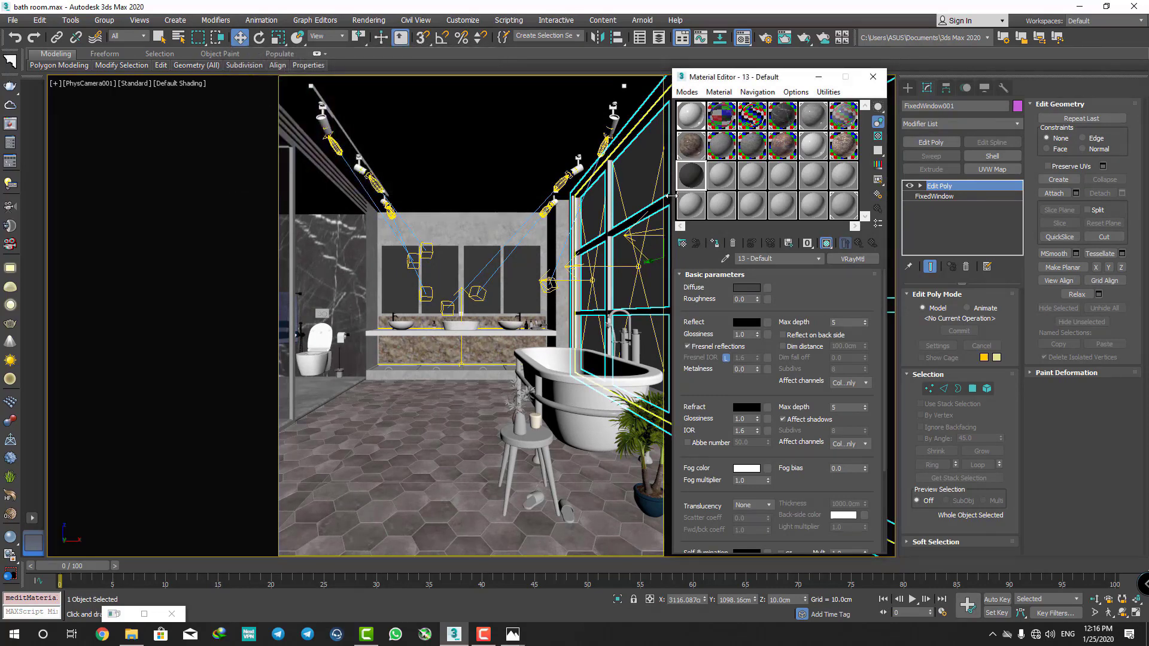
- Set its reflection colour to grey 67 and reflection glossiness to 0.87
{"action": "left_click", "coordinate": [741, 323]}
{"action": "left_click_drag", "start_coordinate": [381, 138], "coordinate": [402, 137]}
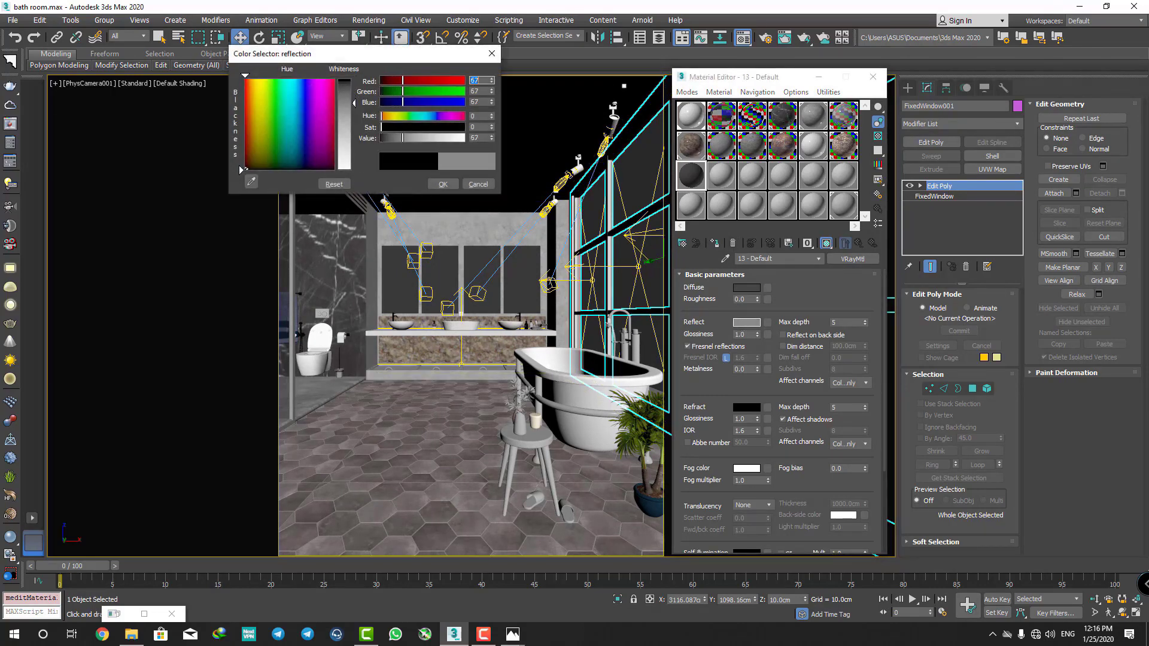
{"action": "left_click", "coordinate": [443, 184]}
{"action": "left_click_drag", "start_coordinate": [758, 332], "coordinate": [758, 337]}
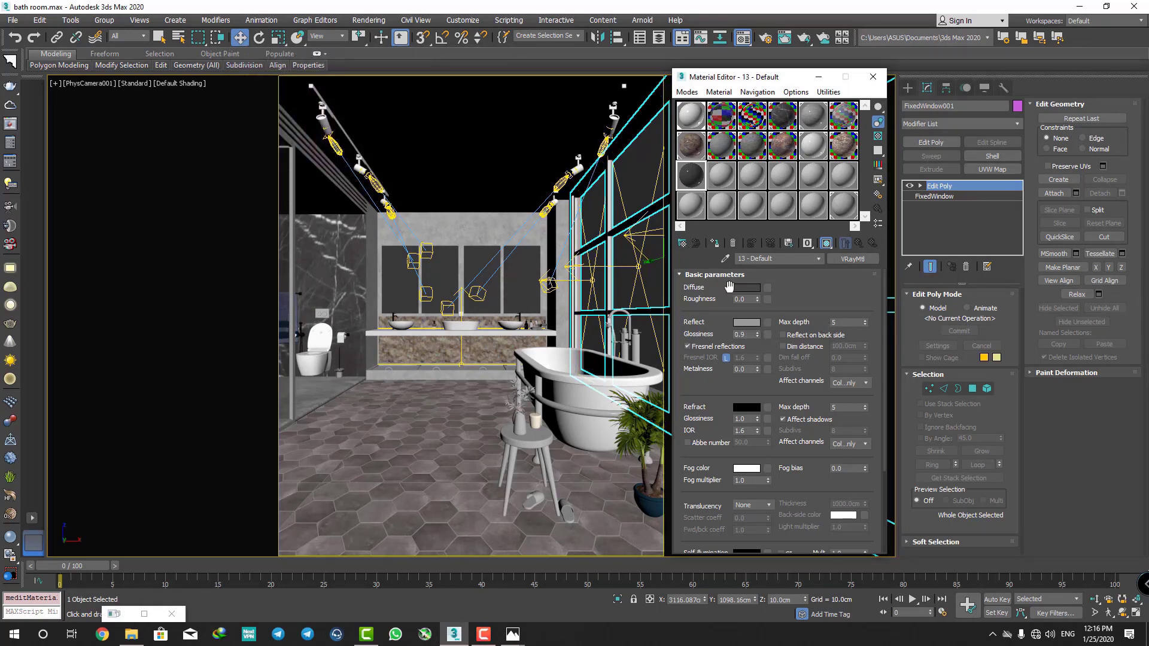
{"action": "left_click_drag", "start_coordinate": [755, 336], "coordinate": [758, 341]}
{"action": "right_click", "coordinate": [488, 231]}
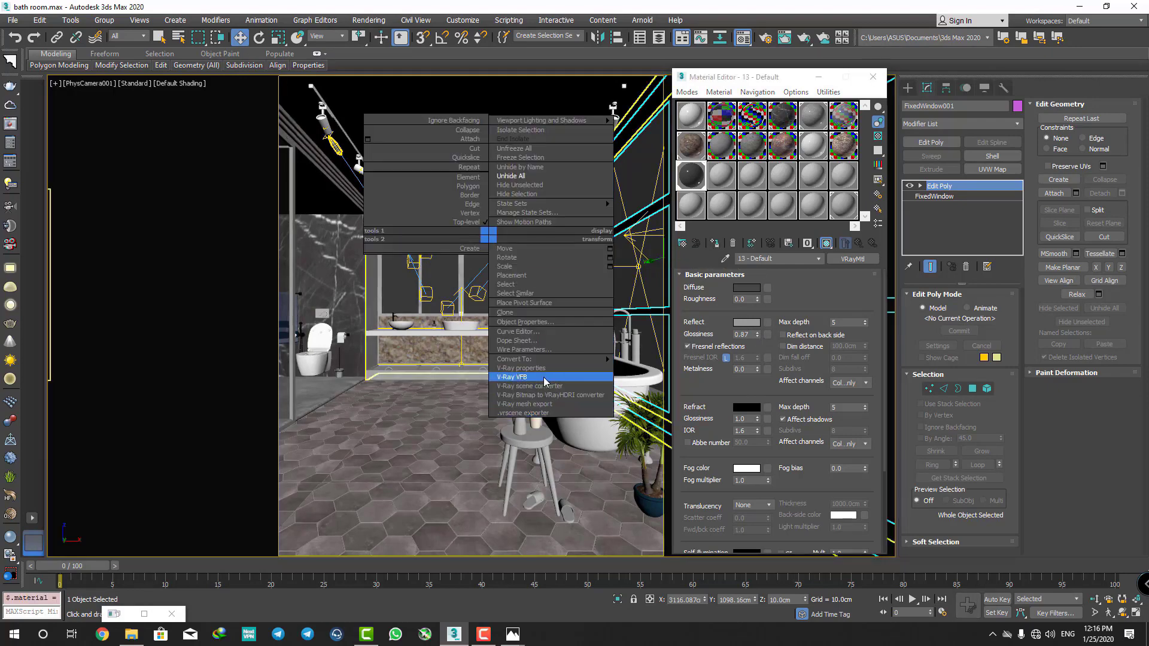
- Render a region around the window, then re-render the full camera frame
{"action": "left_click", "coordinate": [534, 55]}
{"action": "left_click_drag", "start_coordinate": [477, 118], "coordinate": [607, 449]}
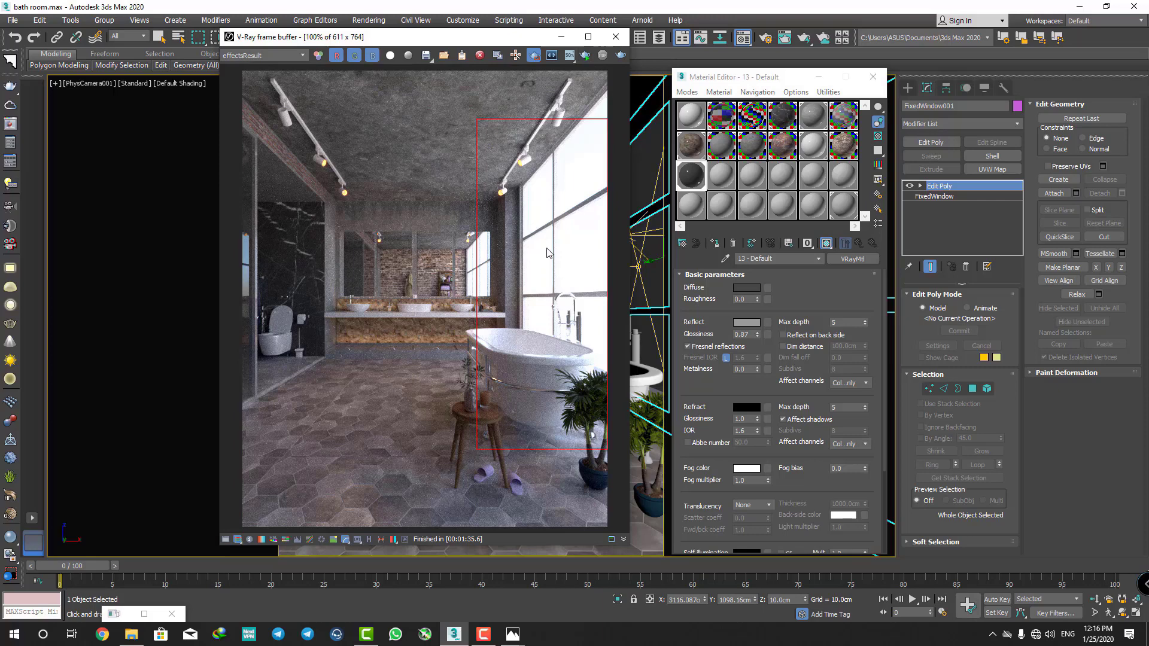
{"action": "key", "text": "shift+q"}
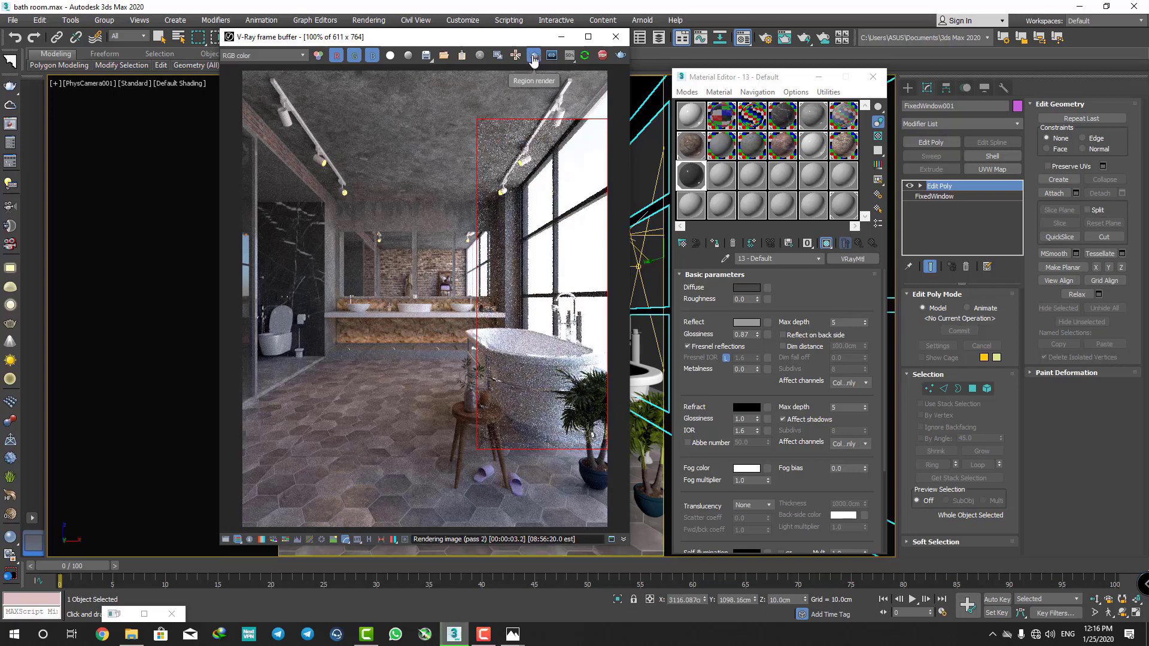
{"action": "left_click", "coordinate": [534, 58]}
{"action": "key", "text": "shift+q"}
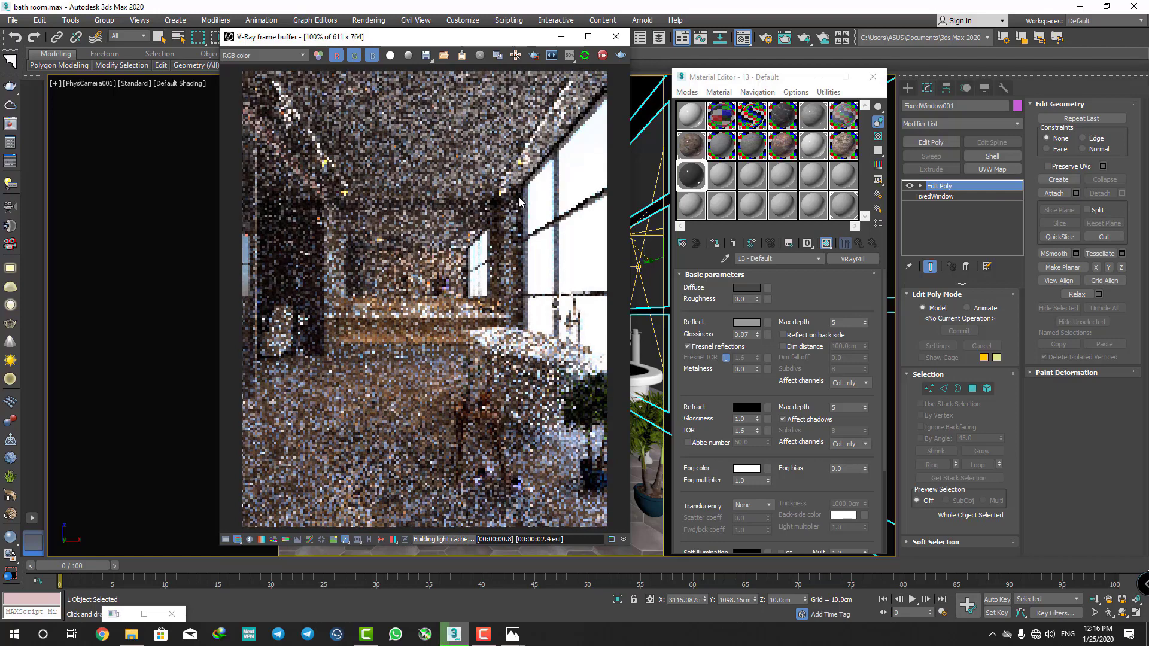
- Lighten the frame material's diffuse colour from 15 to 34
{"action": "left_click", "coordinate": [747, 287]}
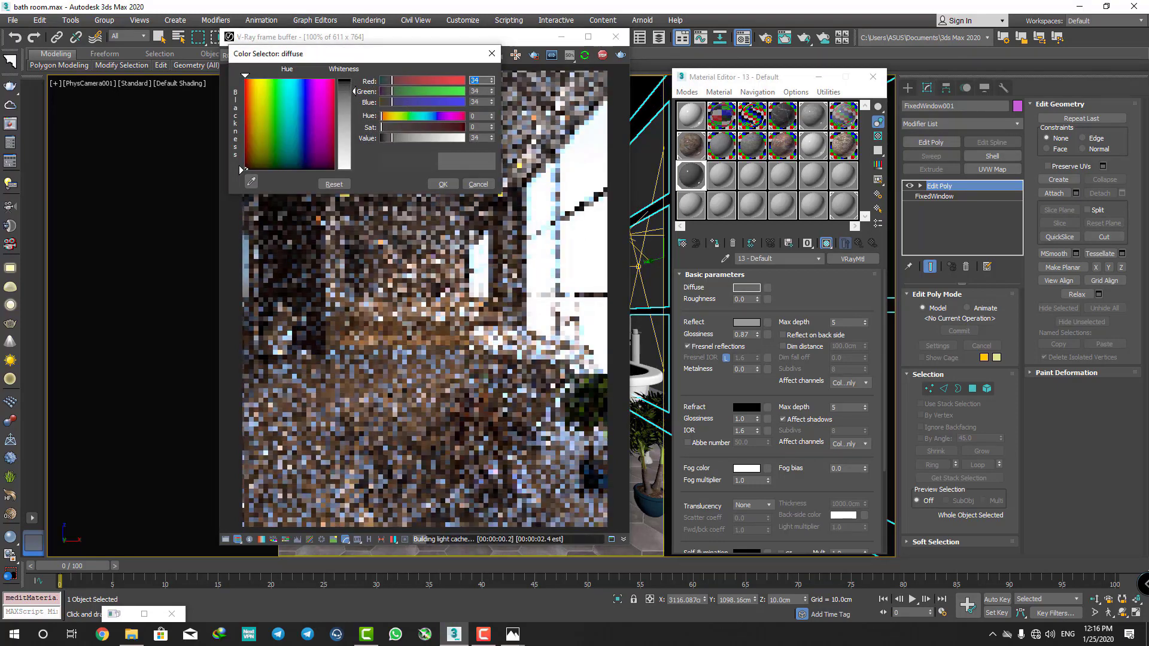
{"action": "left_click_drag", "start_coordinate": [354, 88], "coordinate": [354, 91]}
{"action": "left_click", "coordinate": [443, 184]}
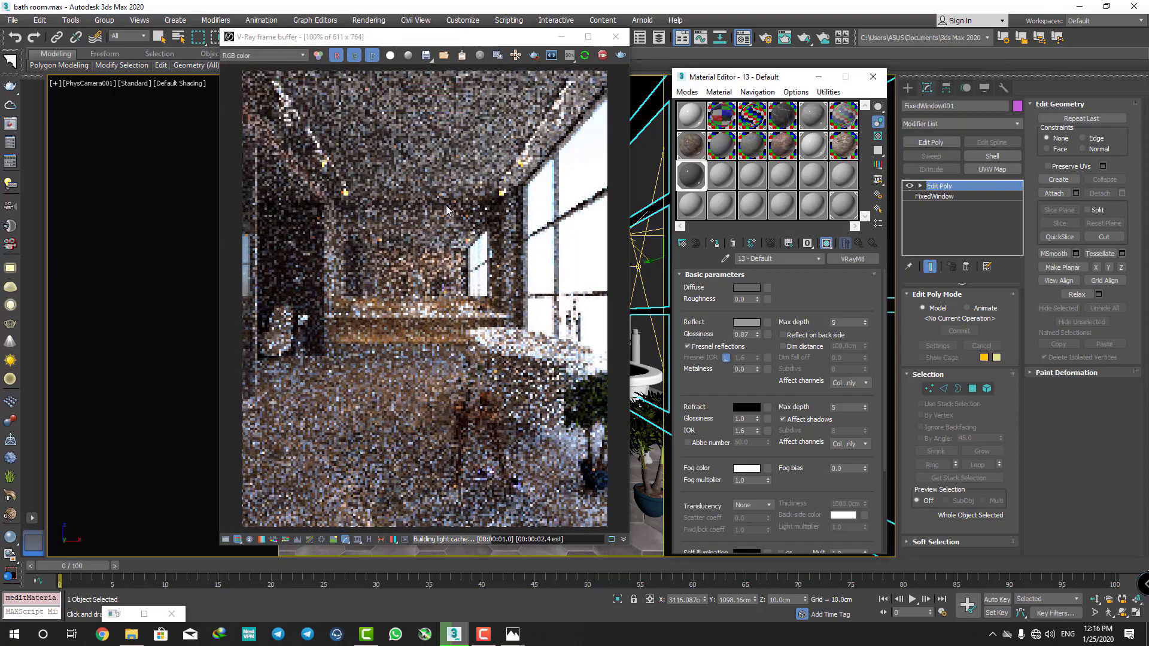
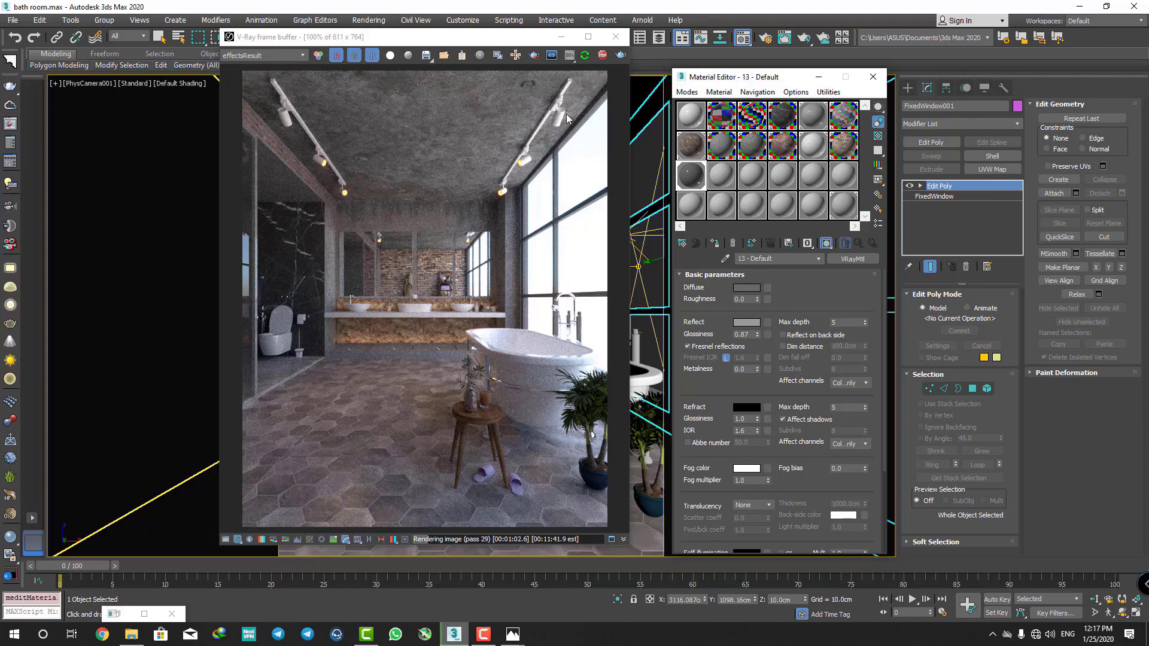
- Stop the running V-Ray test render and close the Material Editor
{"action": "left_click", "coordinate": [601, 55]}
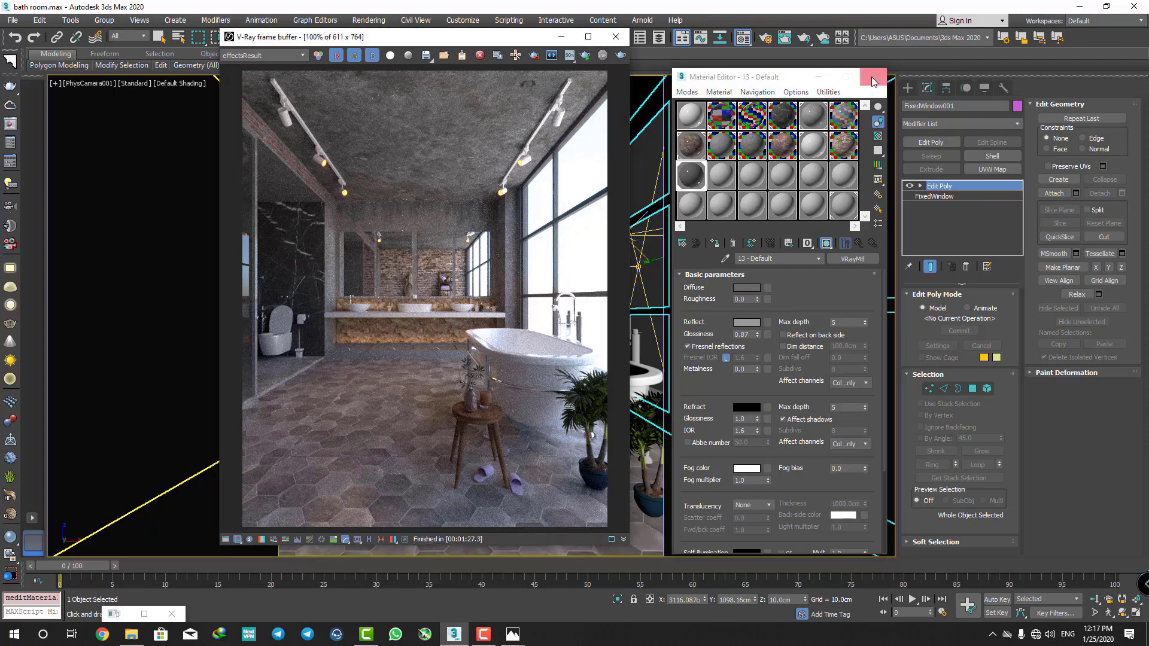
{"action": "key", "text": "m"}
{"action": "left_click", "coordinate": [369, 20]}
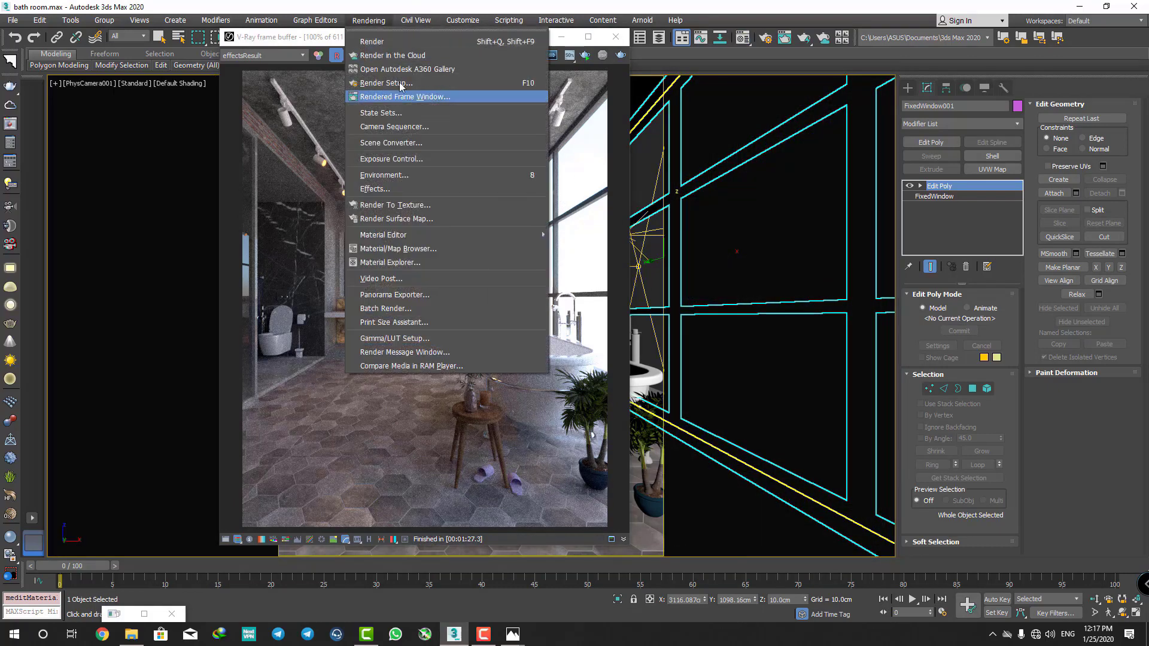
{"action": "left_click", "coordinate": [389, 88]}
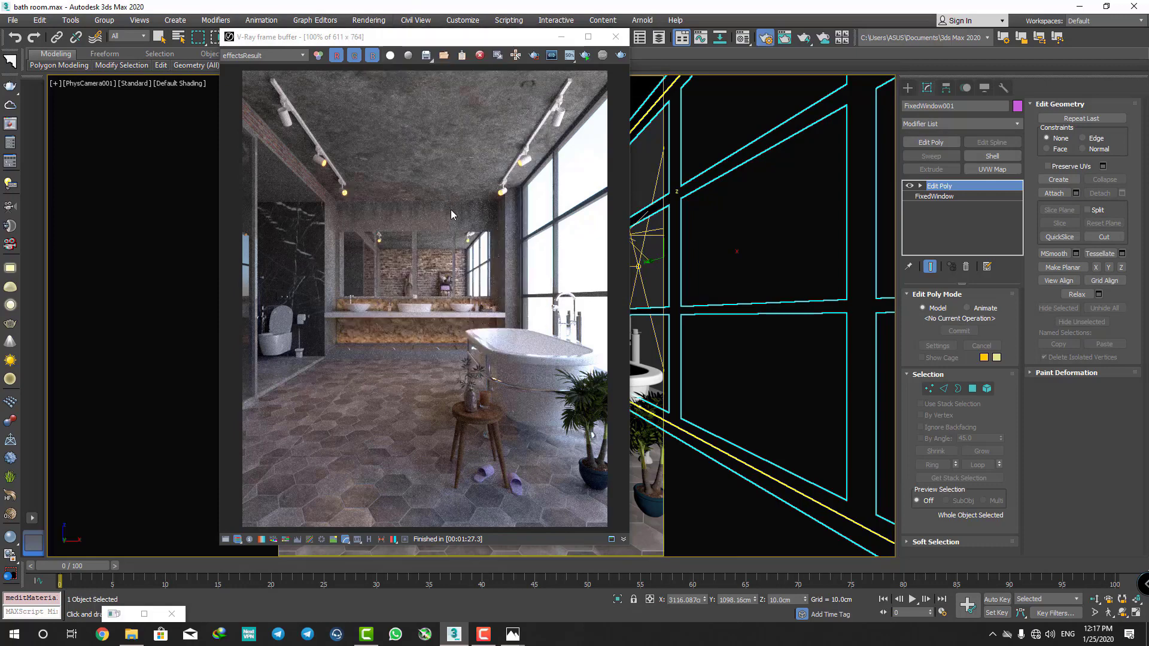
- Set the Render Setup output resolution to 2056 × 2570 on the Common tab
{"action": "key", "text": "F10"}
{"action": "left_click", "coordinate": [687, 222]}
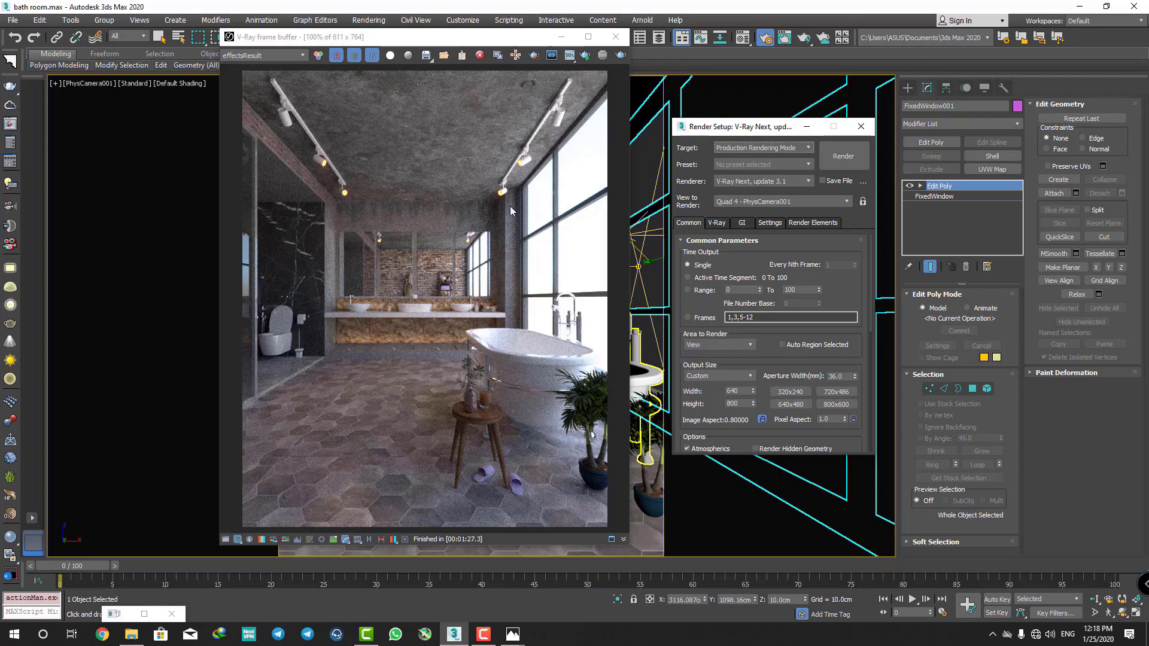
{"action": "mouse_move", "coordinate": [753, 389]}
{"action": "left_mouse_down"}
{"action": "mouse_move", "coordinate": [757, 253]}
{"action": "mouse_move", "coordinate": [768, 368]}
{"action": "mouse_move", "coordinate": [771, 140]}
{"action": "left_mouse_up"}
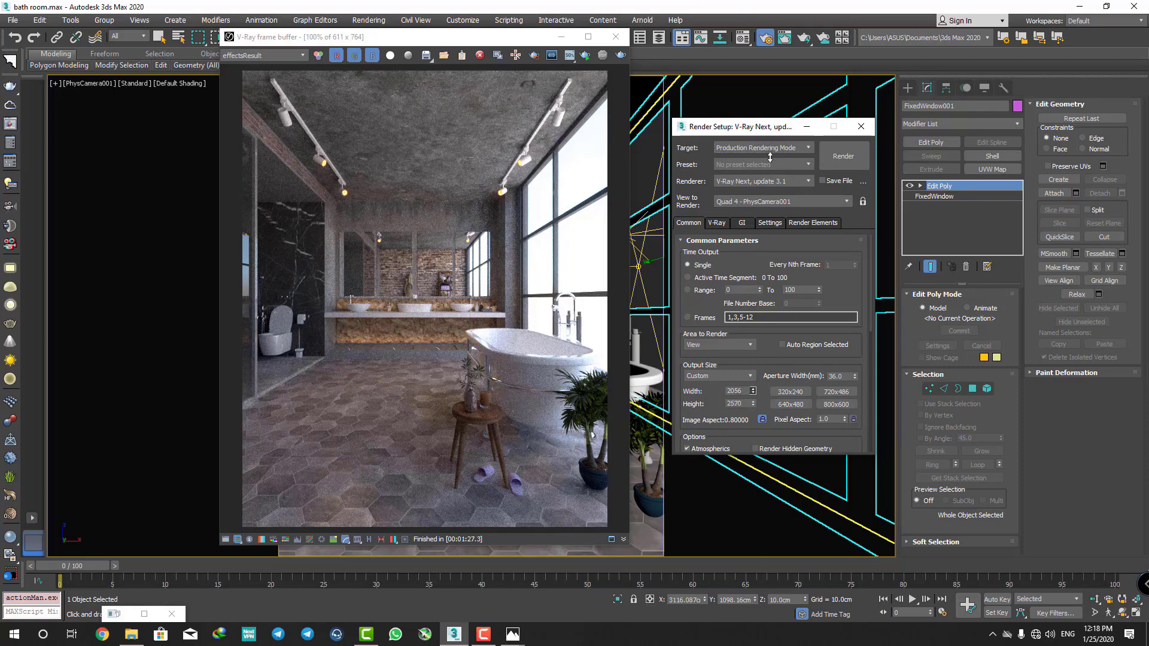
{"action": "left_click", "coordinate": [717, 225]}
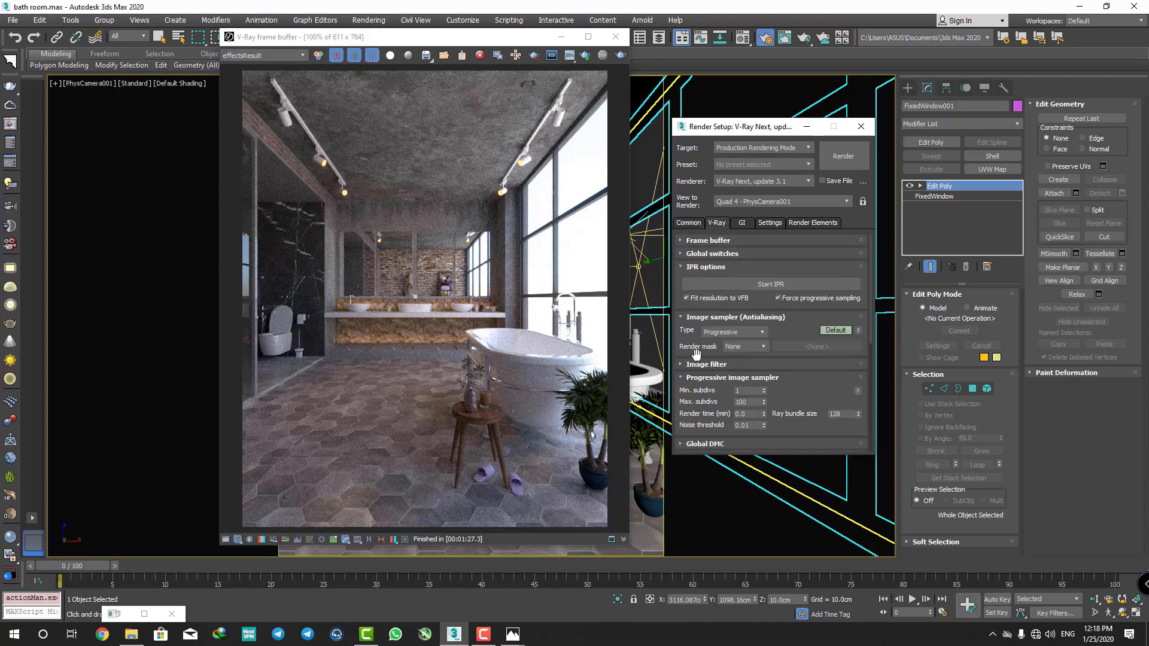
- Use the Progressive image sampler with max subdivs 120 and noise threshold 0.005
{"action": "left_click", "coordinate": [731, 333]}
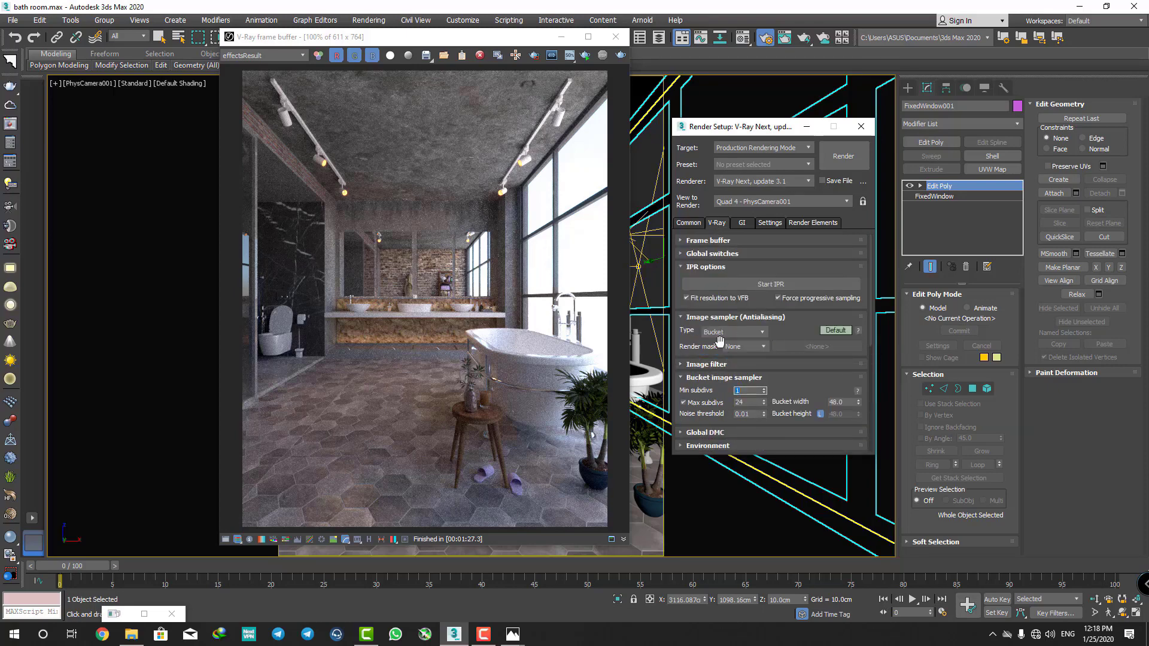
{"action": "left_click", "coordinate": [721, 333]}
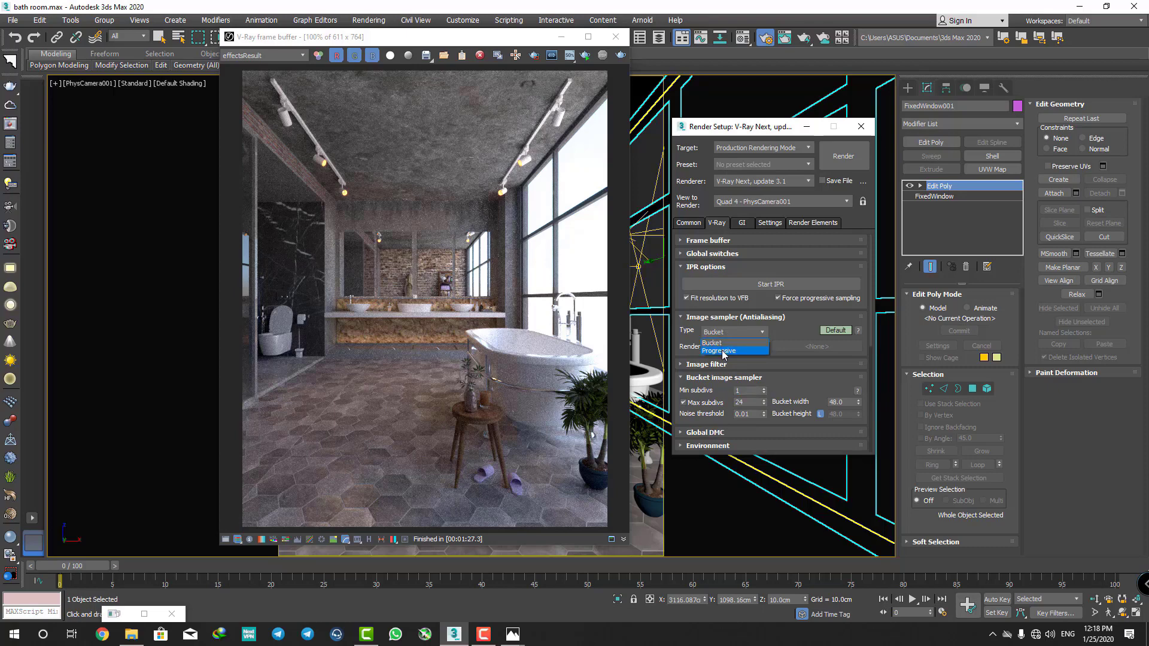
{"action": "left_click", "coordinate": [723, 352]}
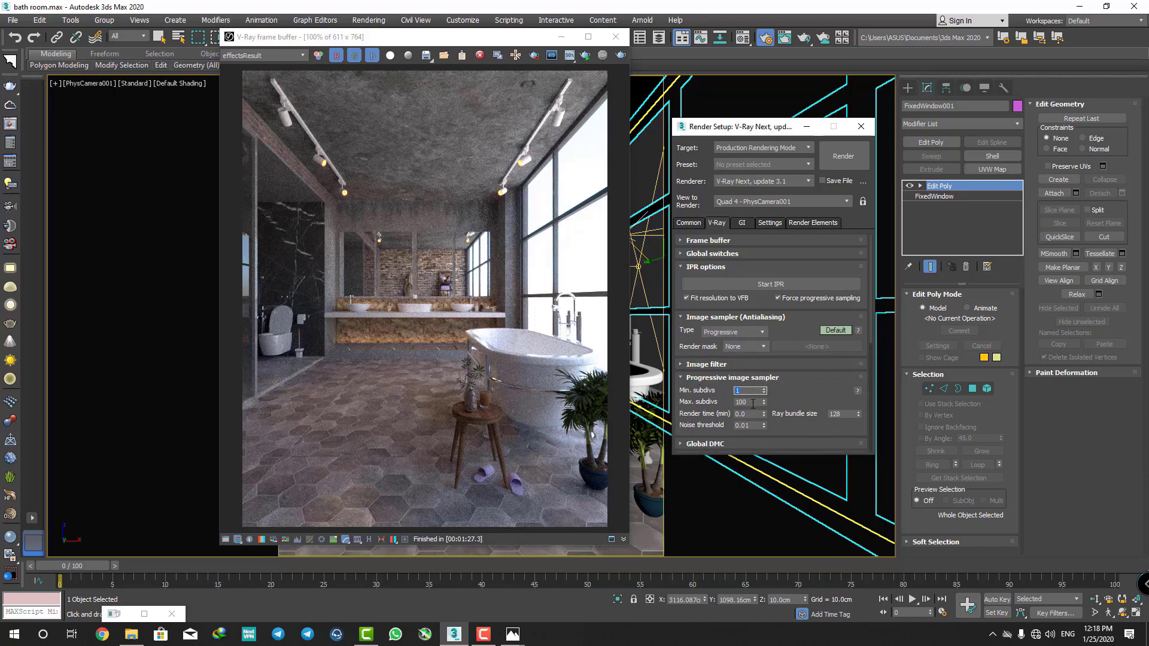
{"action": "key", "text": "Tab"}
{"action": "type", "text": "120"}
{"action": "key", "text": "Return"}
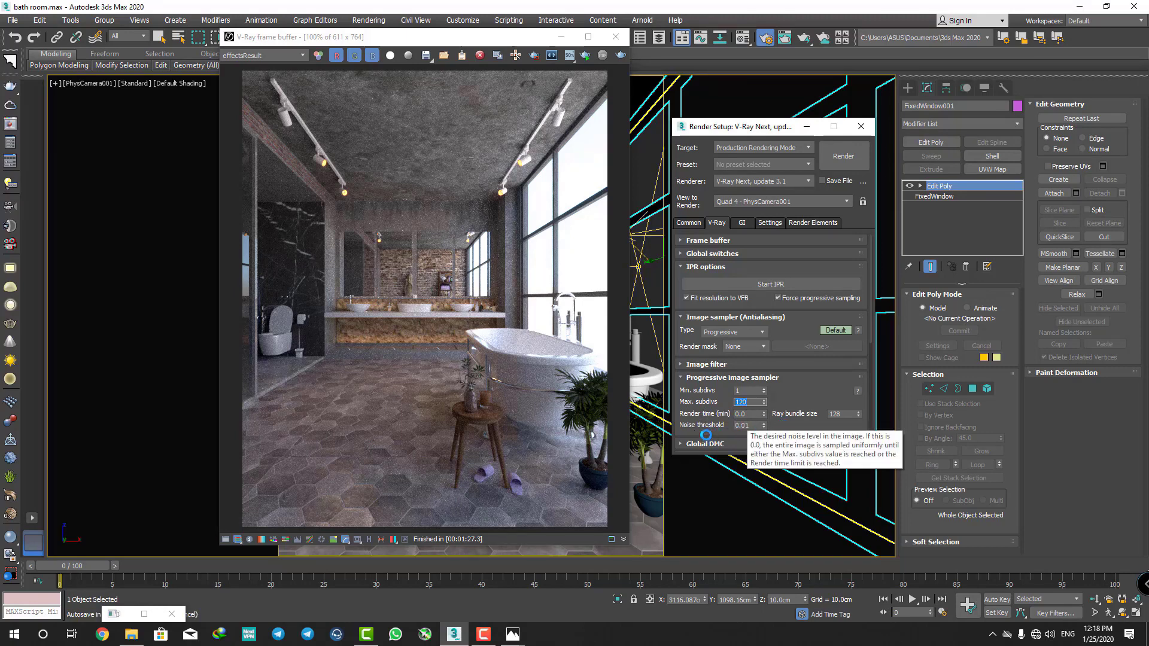
{"action": "left_click", "coordinate": [748, 425]}
{"action": "type", "text": "0.005"}
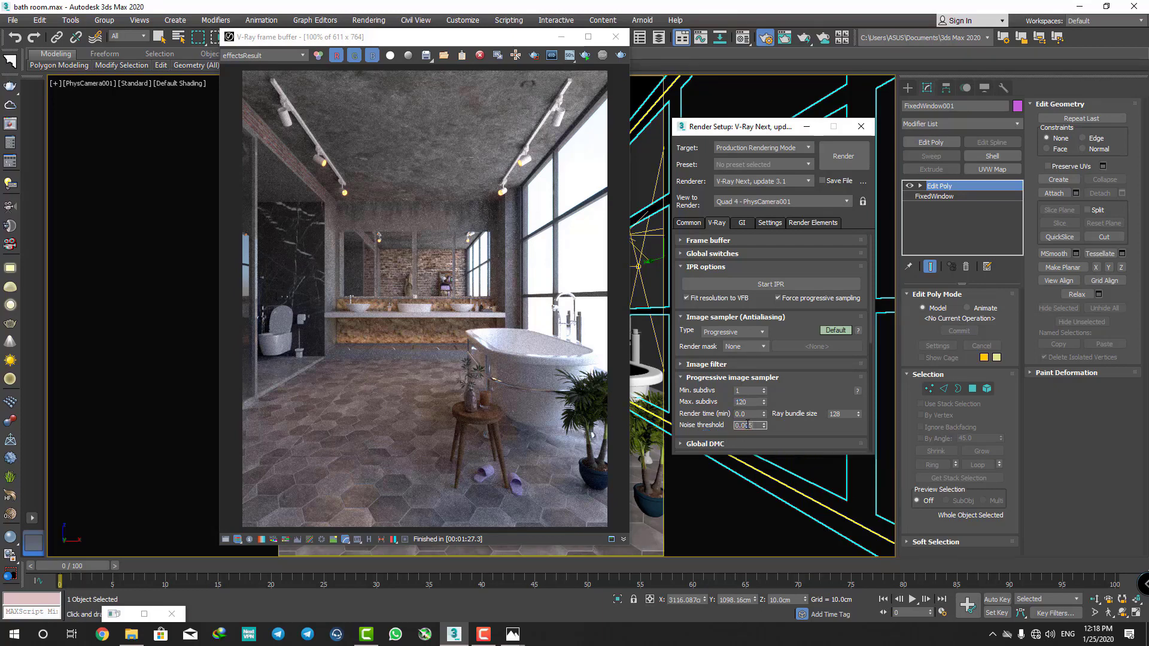
- Turn on ambient occlusion in the GI settings and set light cache subdivs to 1500
{"action": "left_click", "coordinate": [742, 223]}
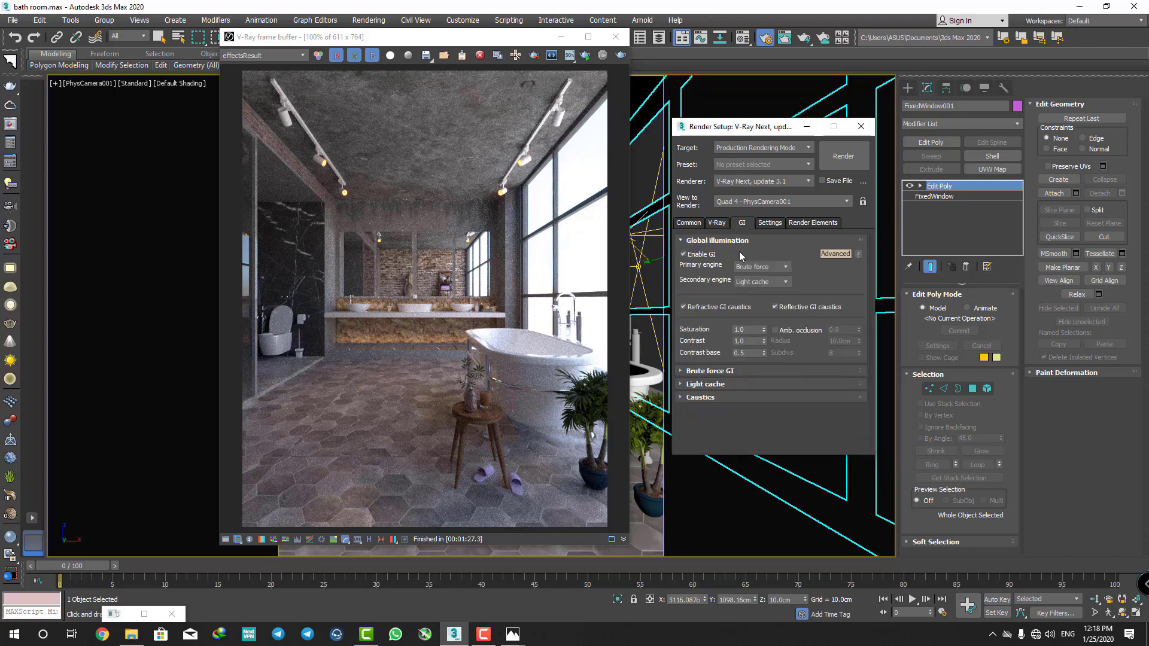
{"action": "left_click", "coordinate": [776, 330]}
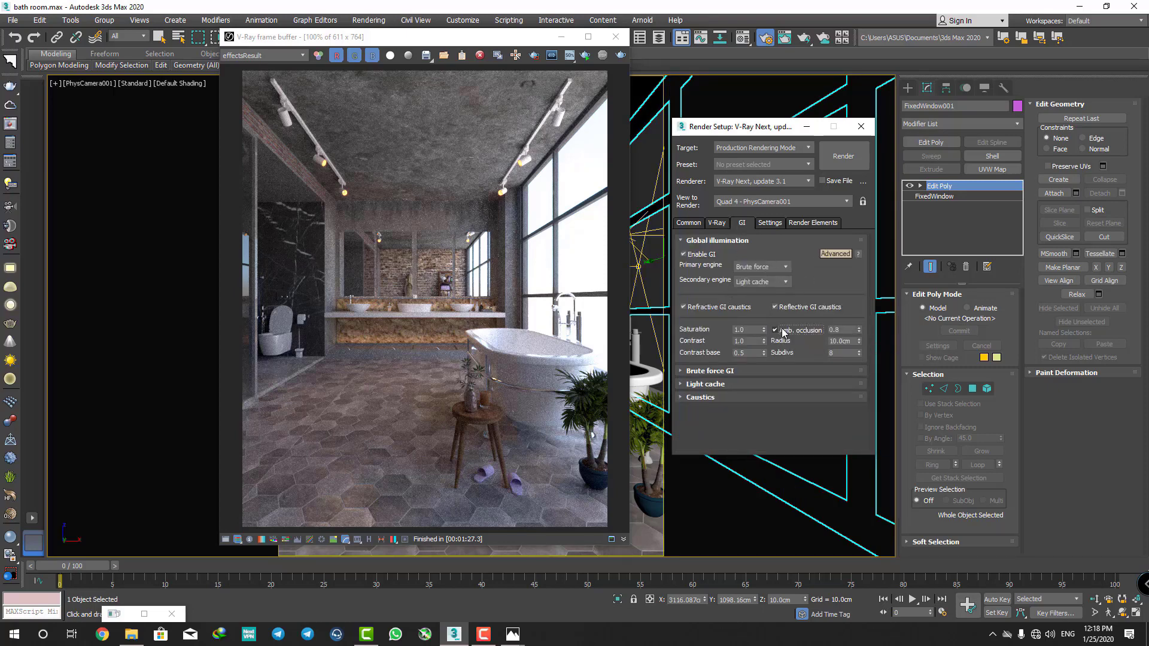
{"action": "left_click", "coordinate": [735, 372]}
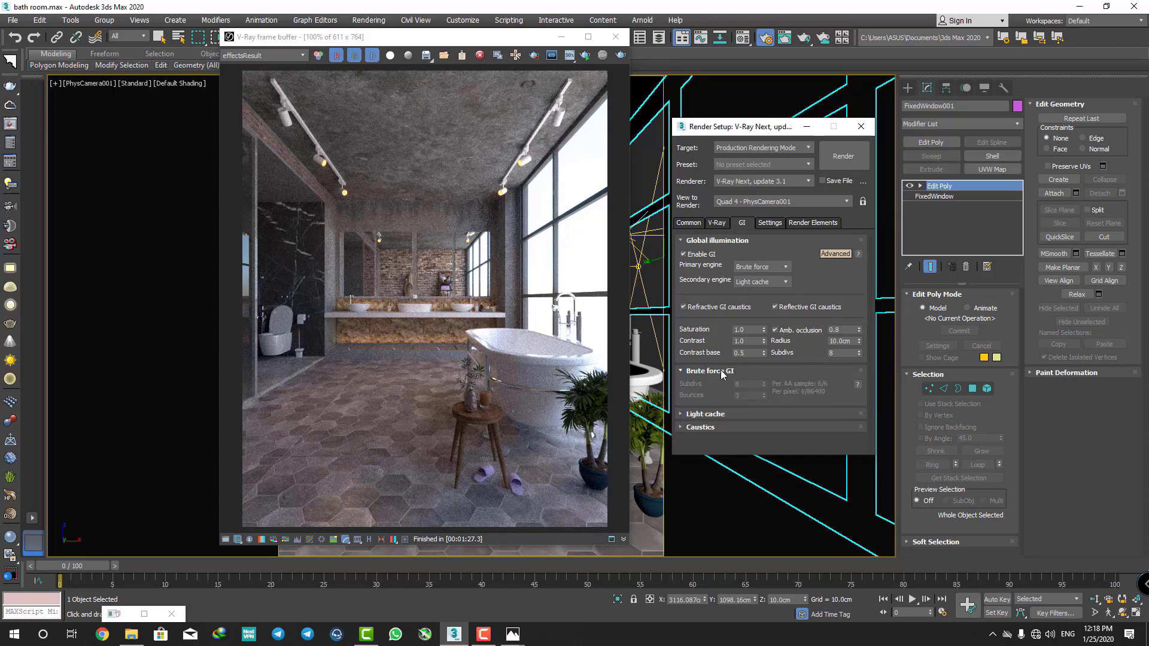
{"action": "left_click", "coordinate": [723, 373]}
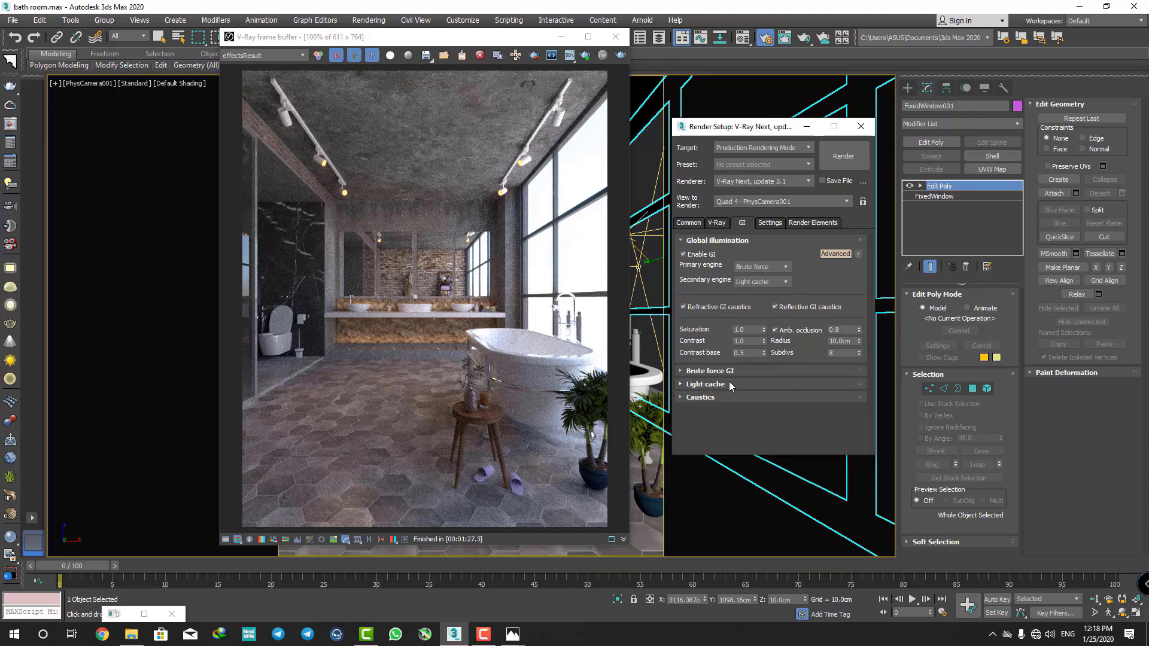
{"action": "left_click", "coordinate": [705, 384]}
{"action": "double_click", "coordinate": [734, 357]}
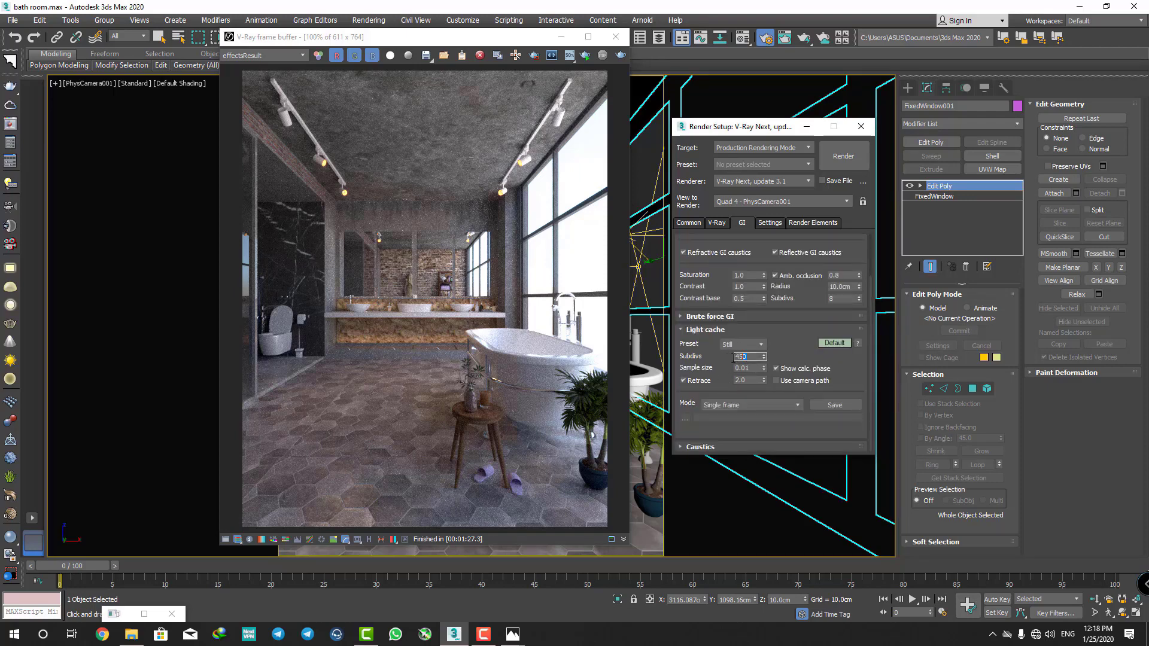
{"action": "type", "text": "1500"}
{"action": "left_click", "coordinate": [717, 223]}
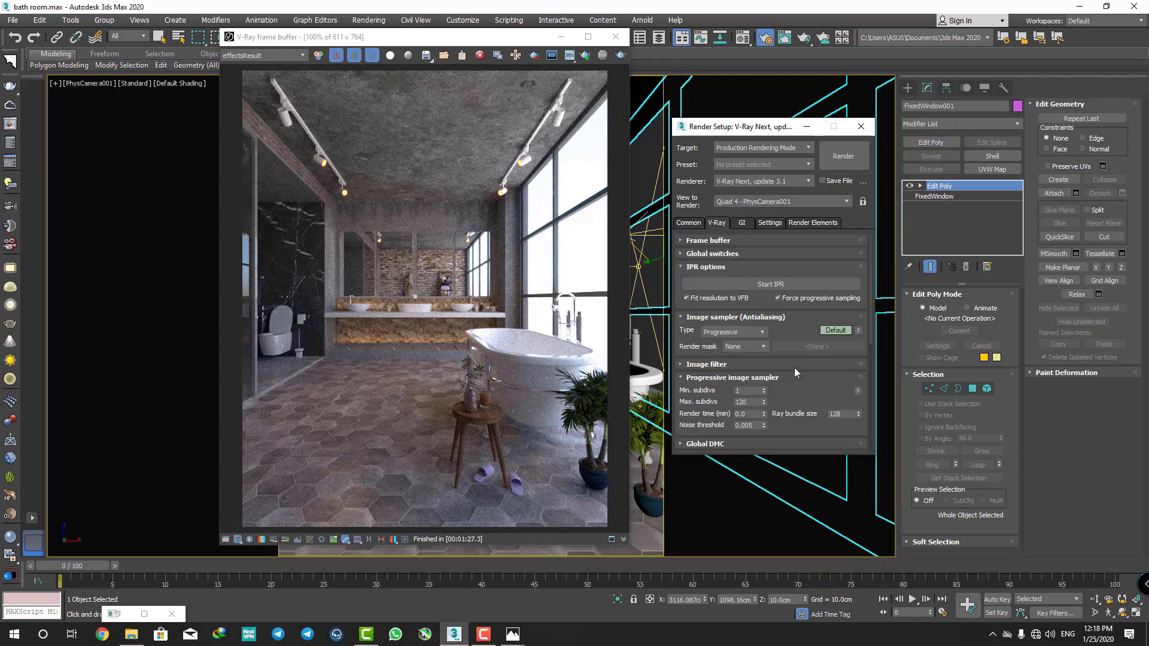
{"action": "left_click", "coordinate": [811, 224]}
- Add a VRayExtraTex render element to the render elements list
{"action": "left_click", "coordinate": [698, 268]}
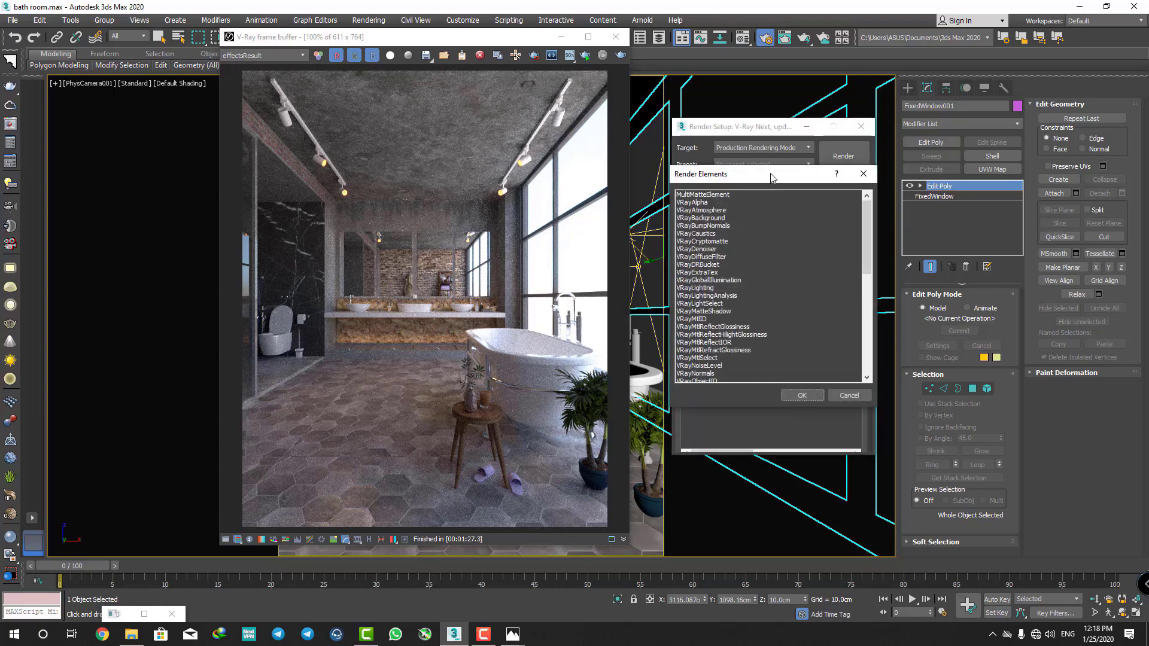
{"action": "left_click_drag", "start_coordinate": [772, 175], "coordinate": [478, 212]}
{"action": "left_click", "coordinate": [509, 433]}
{"action": "left_click", "coordinate": [742, 223]}
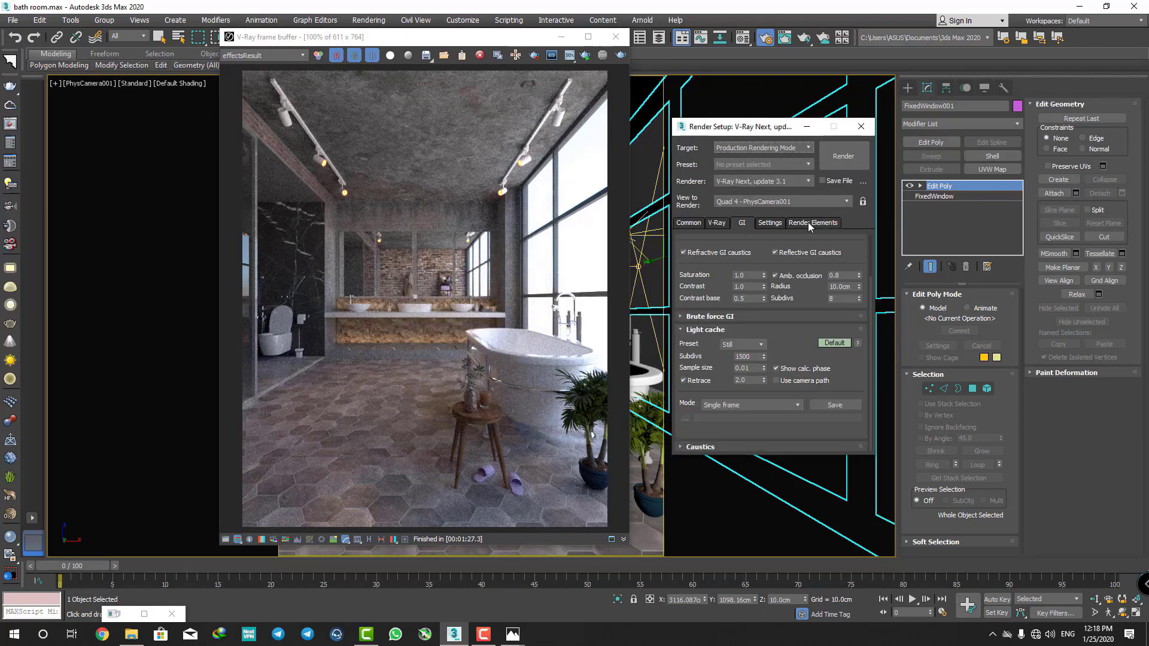
{"action": "left_click", "coordinate": [809, 224]}
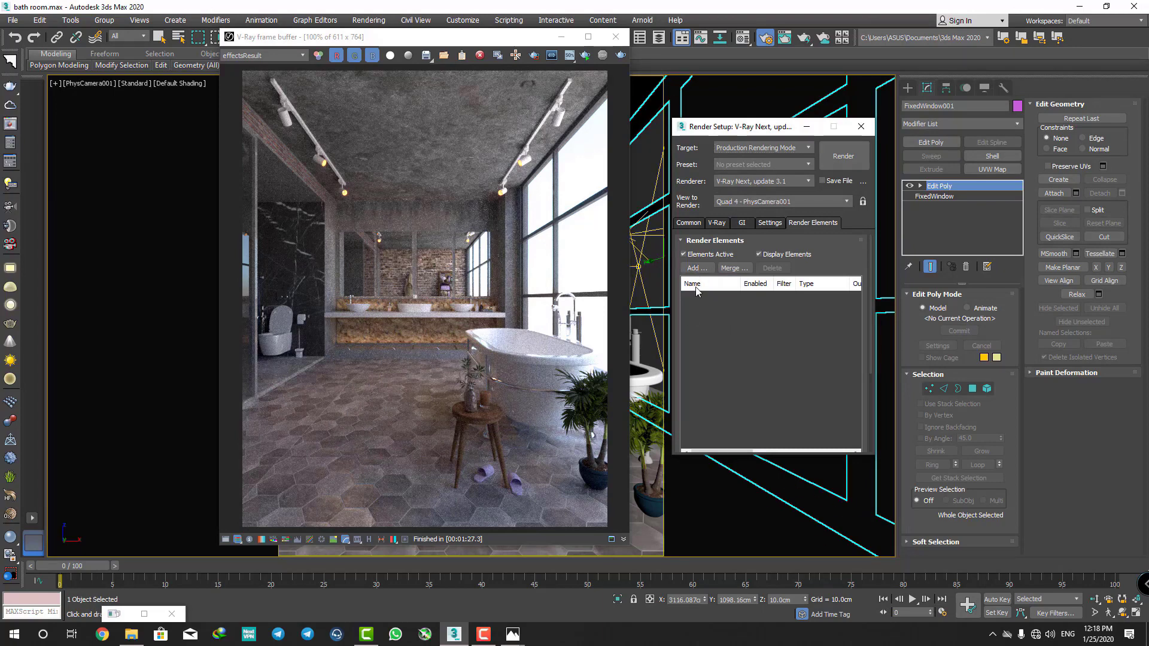
{"action": "left_click", "coordinate": [697, 268]}
{"action": "left_click", "coordinate": [696, 272]}
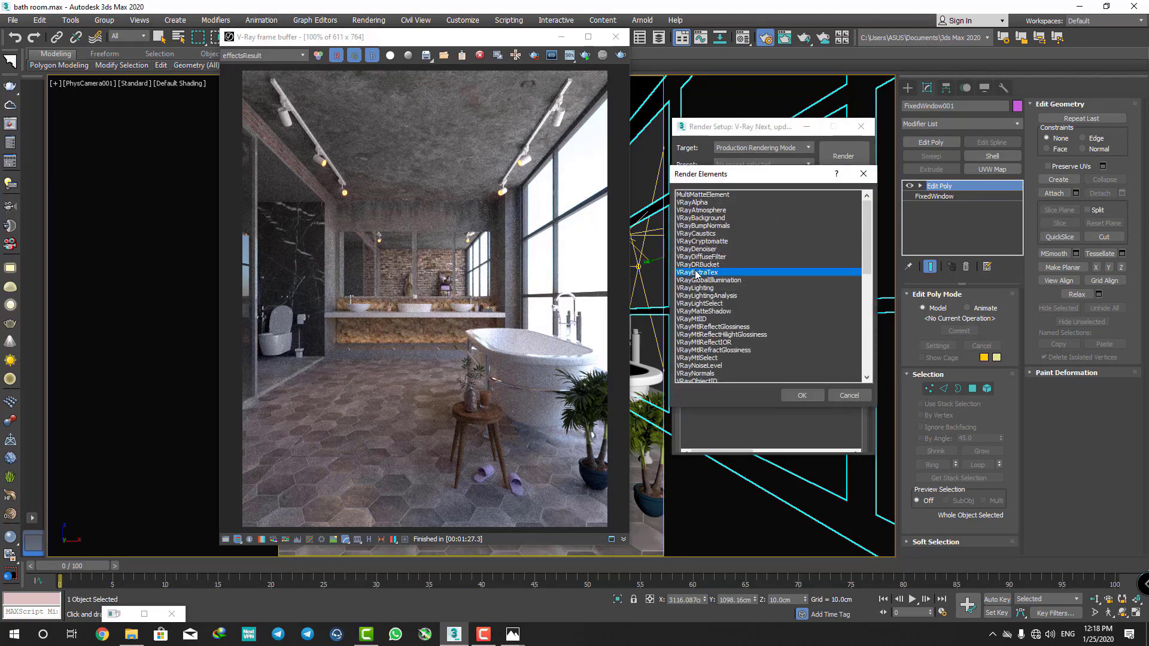
{"action": "left_click", "coordinate": [801, 397]}
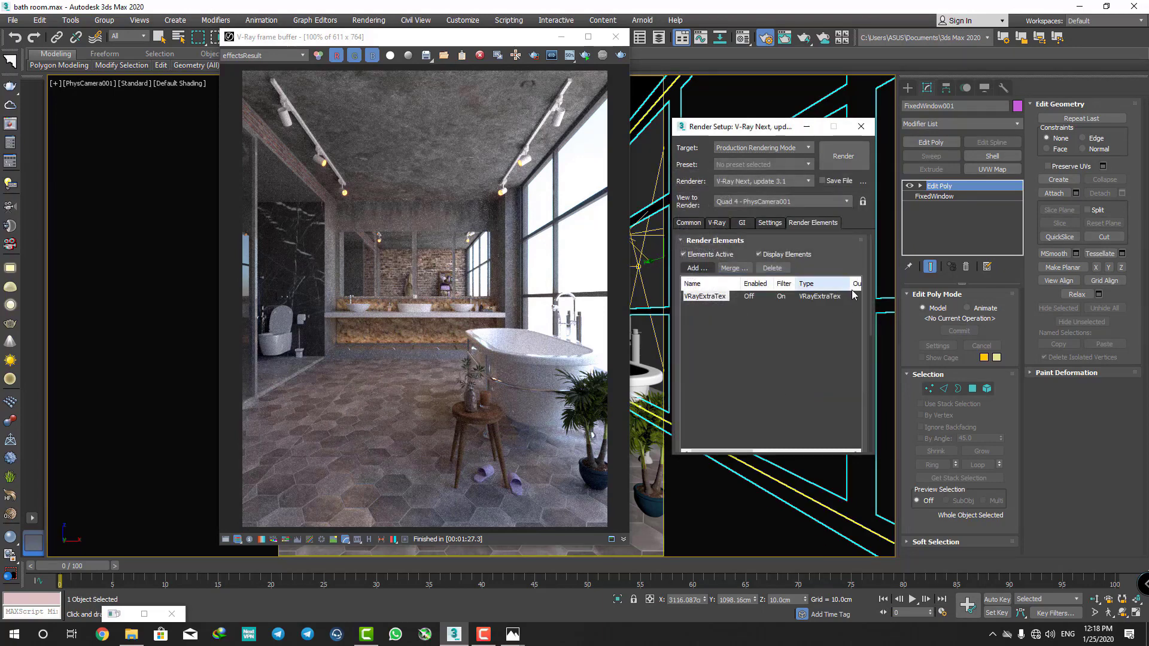
- Assign a VRayDirt texture to the VRayExtraTex element's texture slot
{"action": "left_click_drag", "start_coordinate": [742, 127], "coordinate": [739, 57]}
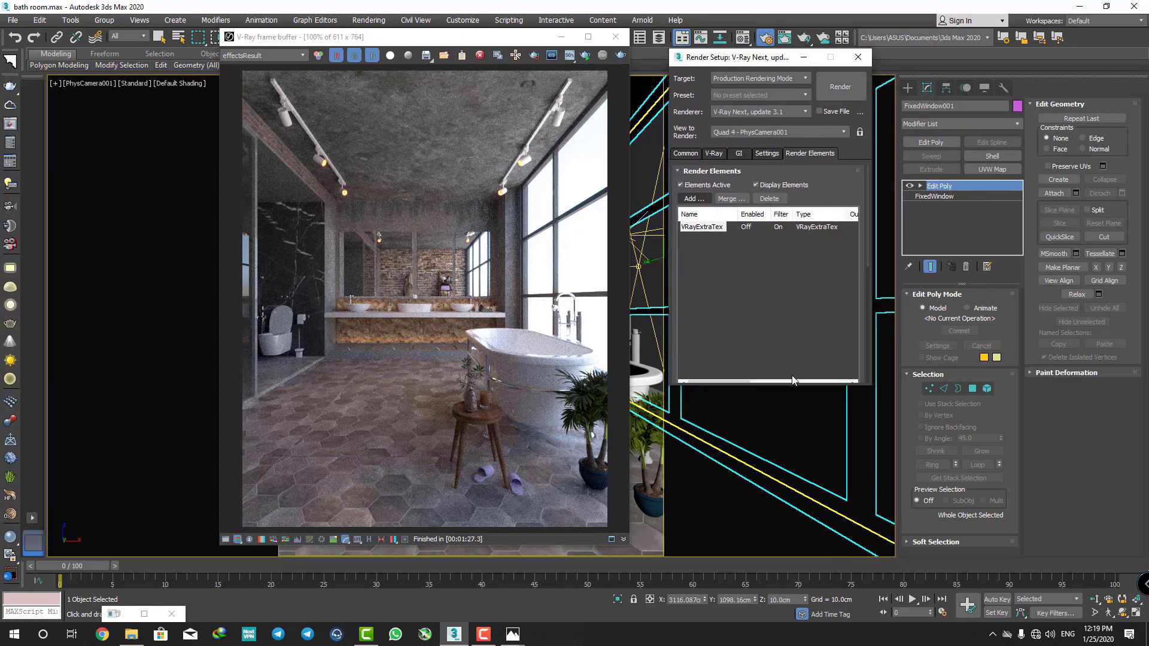
{"action": "left_click_drag", "start_coordinate": [792, 384], "coordinate": [778, 522]}
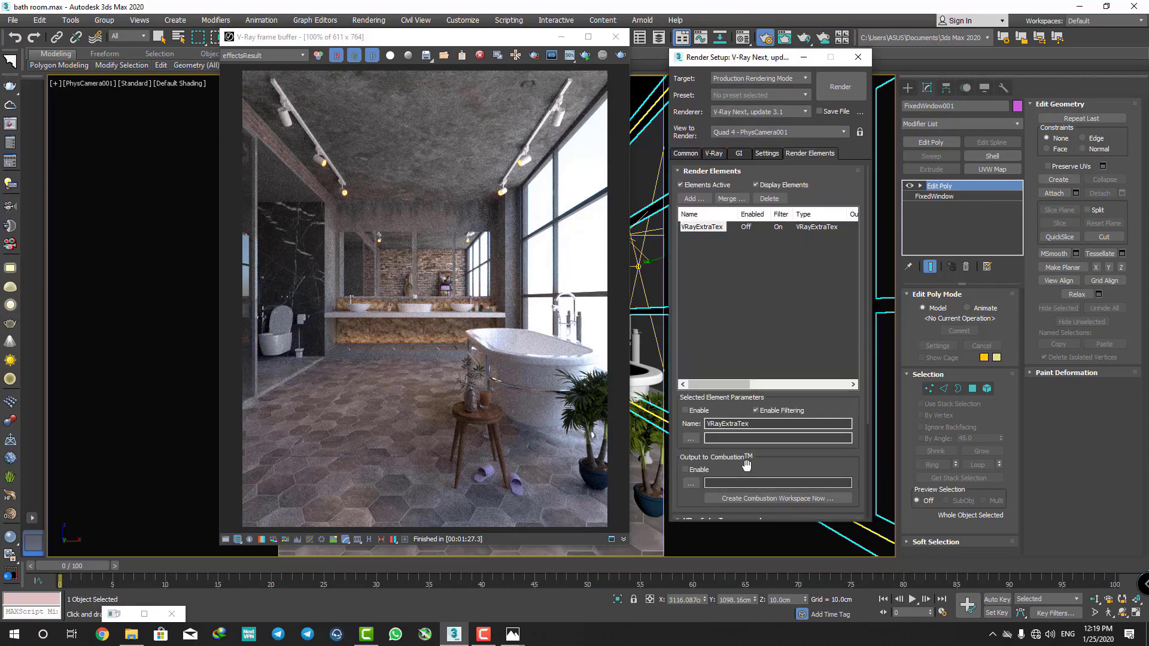
{"action": "left_click_drag", "start_coordinate": [746, 465], "coordinate": [748, 330]}
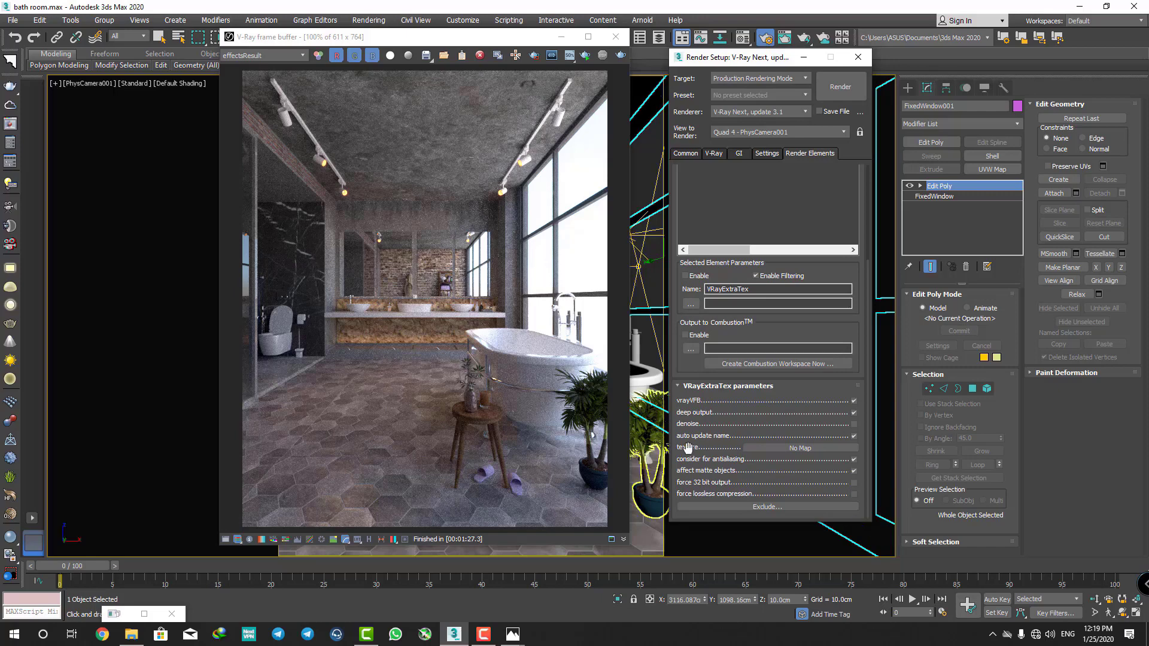
{"action": "left_click", "coordinate": [760, 448]}
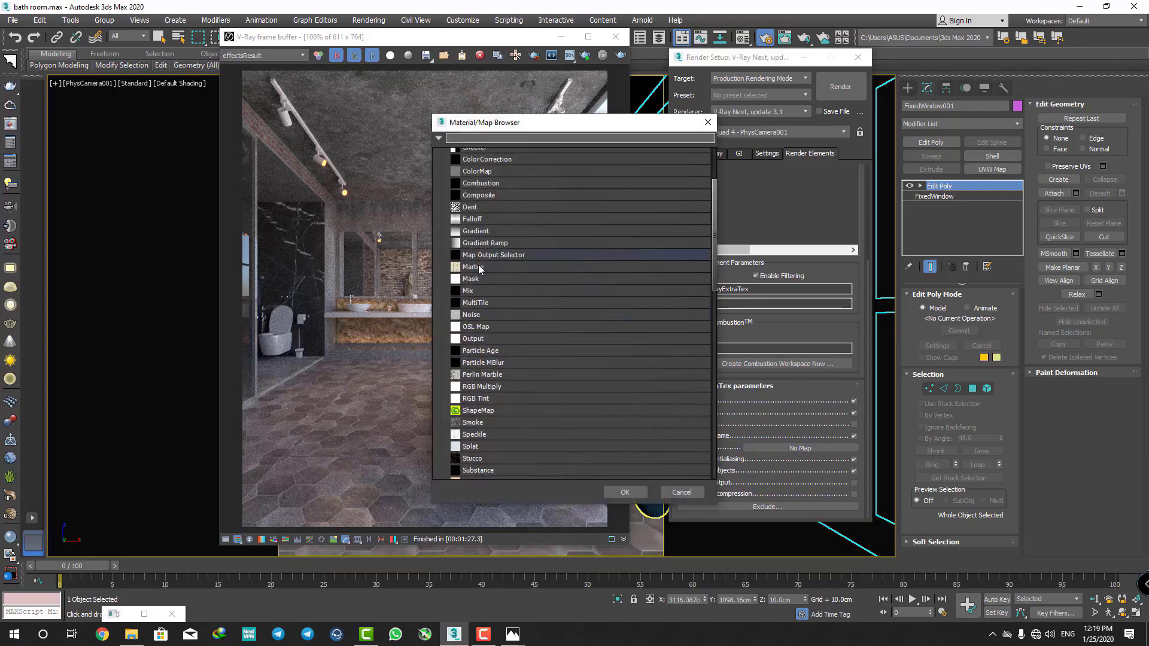
{"action": "scroll", "coordinate": [530, 437], "scroll_direction": "down", "scroll_amount": 3}
{"action": "scroll", "coordinate": [526, 451], "scroll_direction": "down", "scroll_amount": 3}
{"action": "scroll", "coordinate": [527, 452], "scroll_direction": "down", "scroll_amount": 3}
{"action": "scroll", "coordinate": [520, 429], "scroll_direction": "down", "scroll_amount": 3}
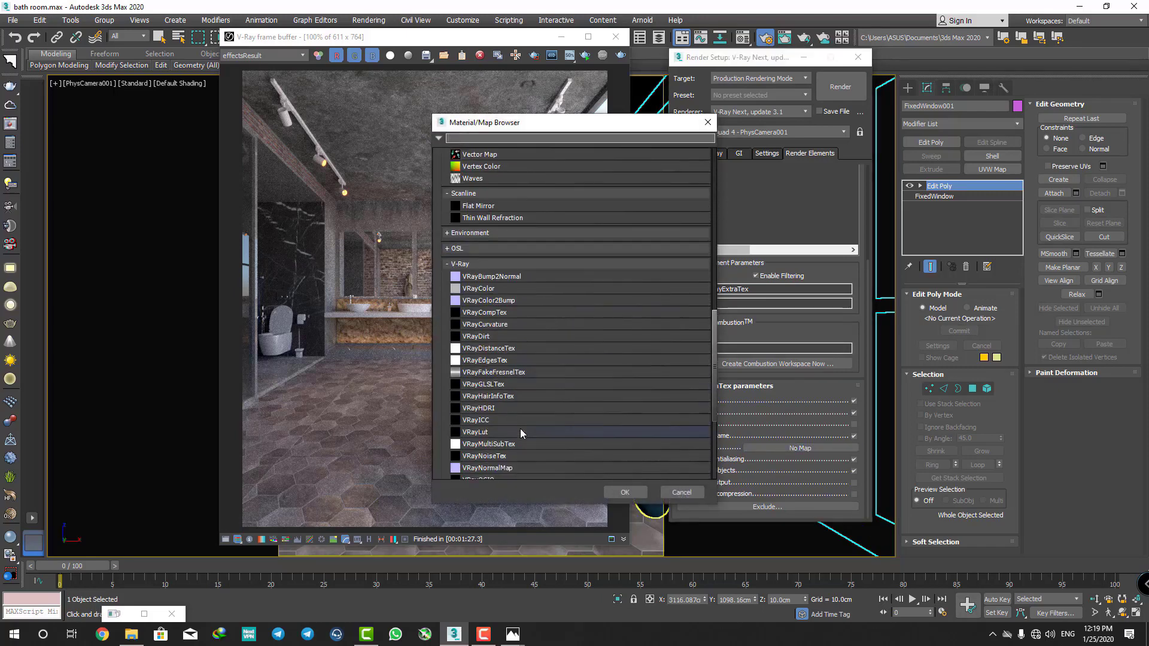
{"action": "left_click", "coordinate": [492, 325]}
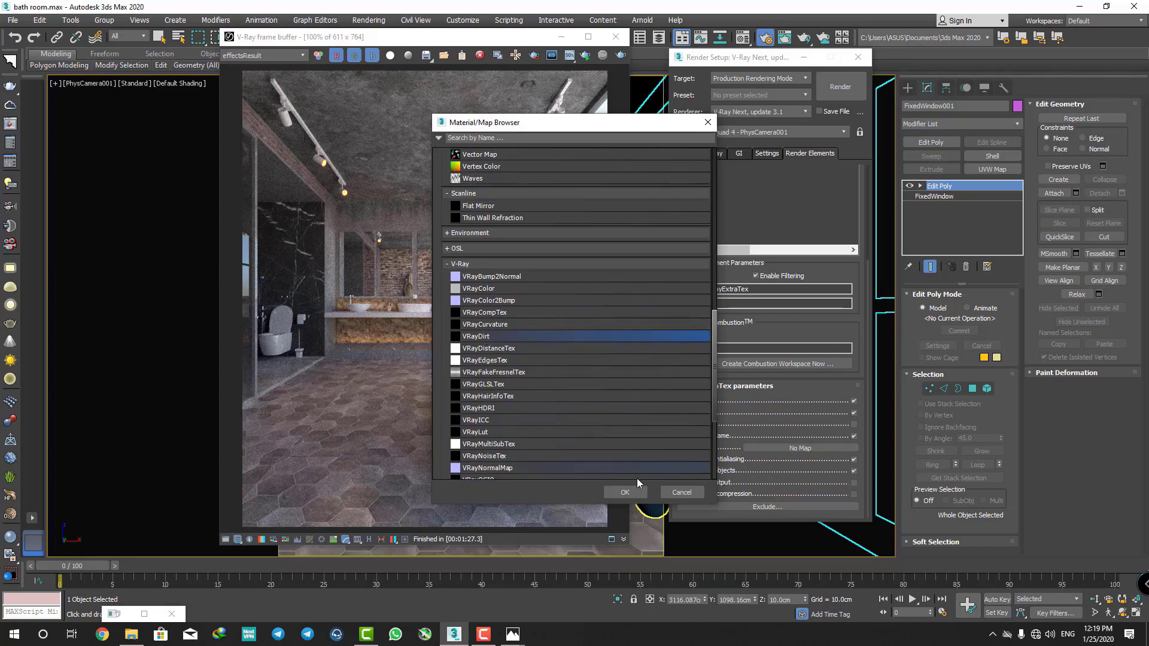
{"action": "left_click", "coordinate": [625, 492]}
{"action": "scroll", "coordinate": [724, 335], "scroll_direction": "up", "scroll_amount": 5}
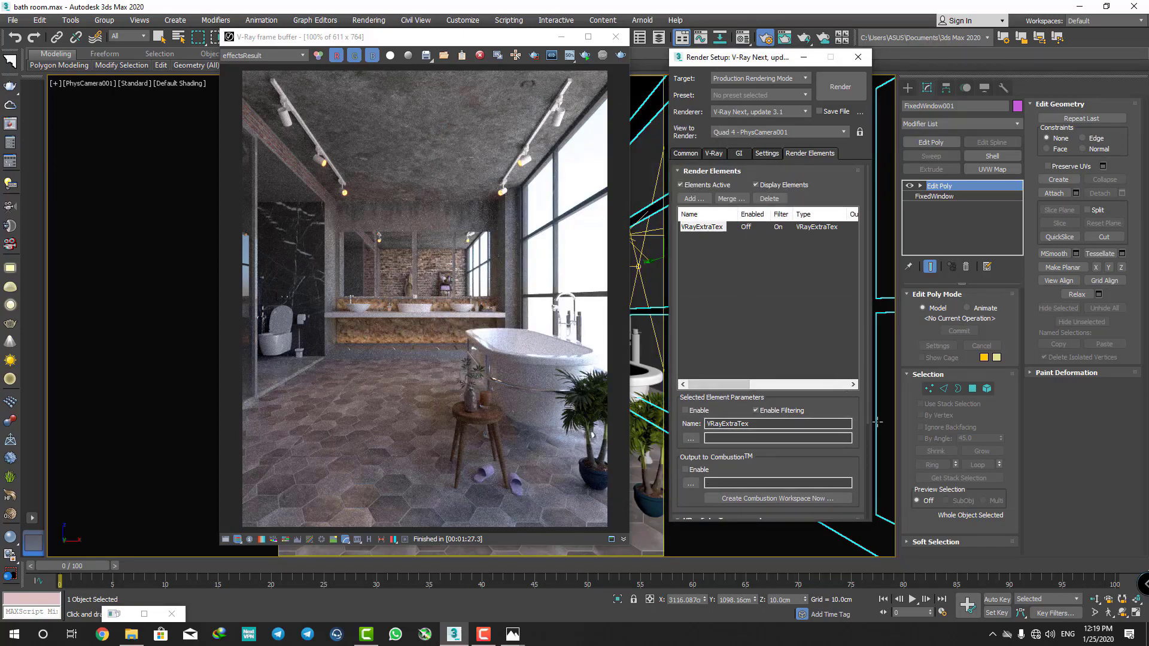
- Review the GI settings and confirm the 2056 × 2570 output size
{"action": "left_click", "coordinate": [739, 153]}
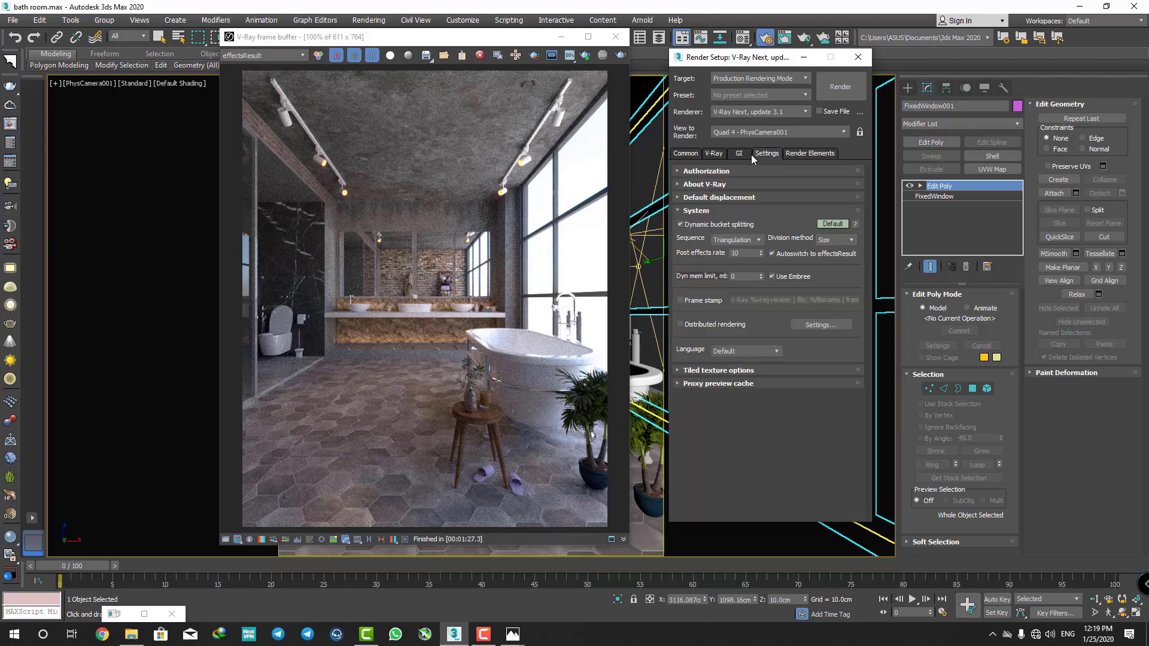
{"action": "left_click", "coordinate": [685, 153]}
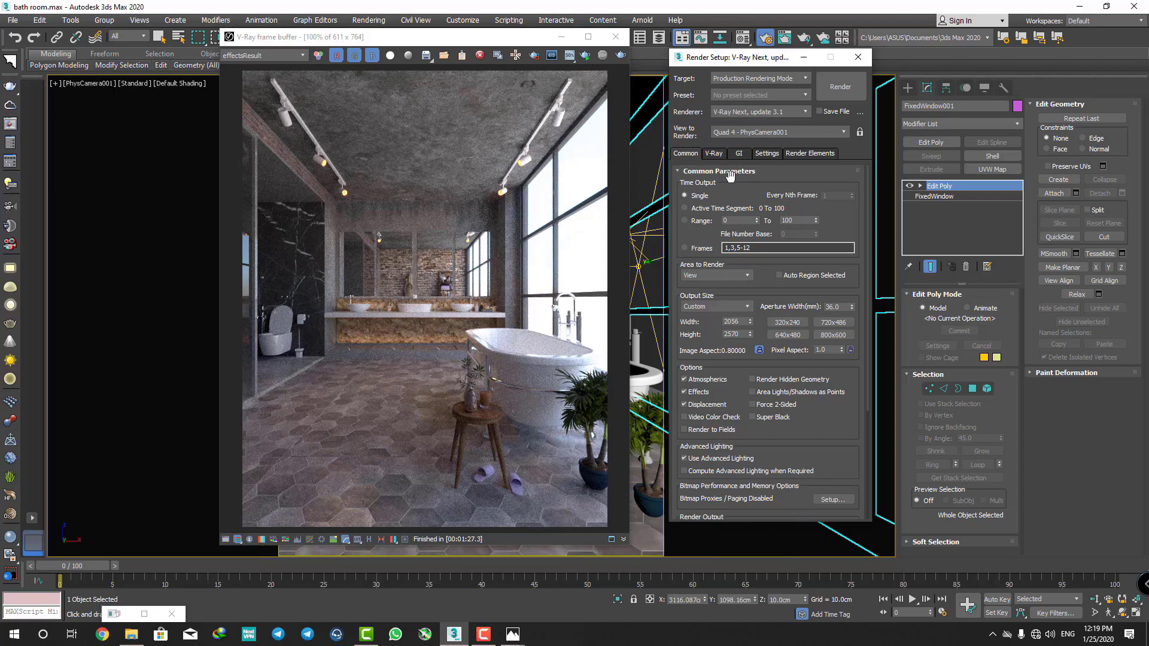
{"action": "mouse_move", "coordinate": [483, 634]}
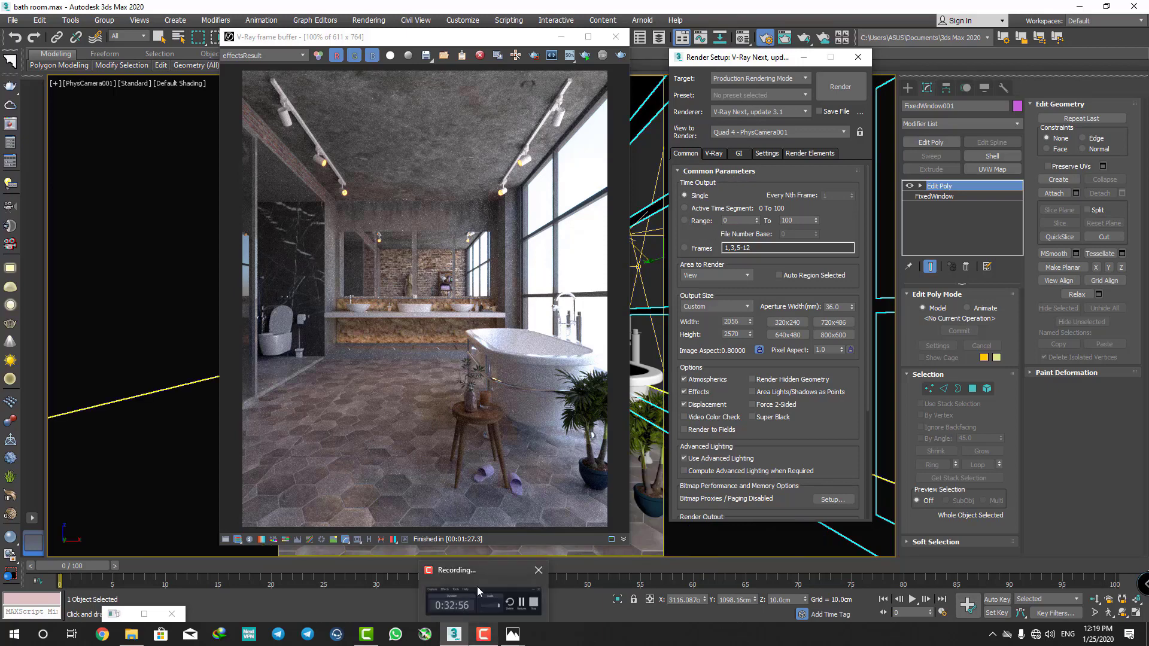
{"action": "left_click", "coordinate": [479, 585]}
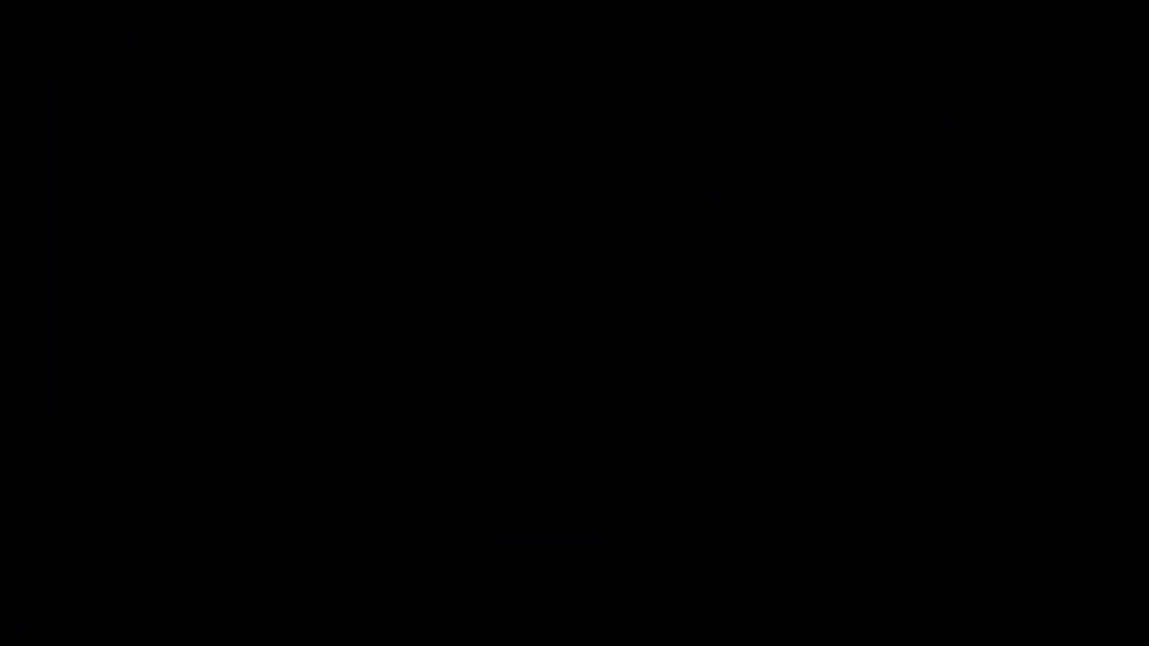